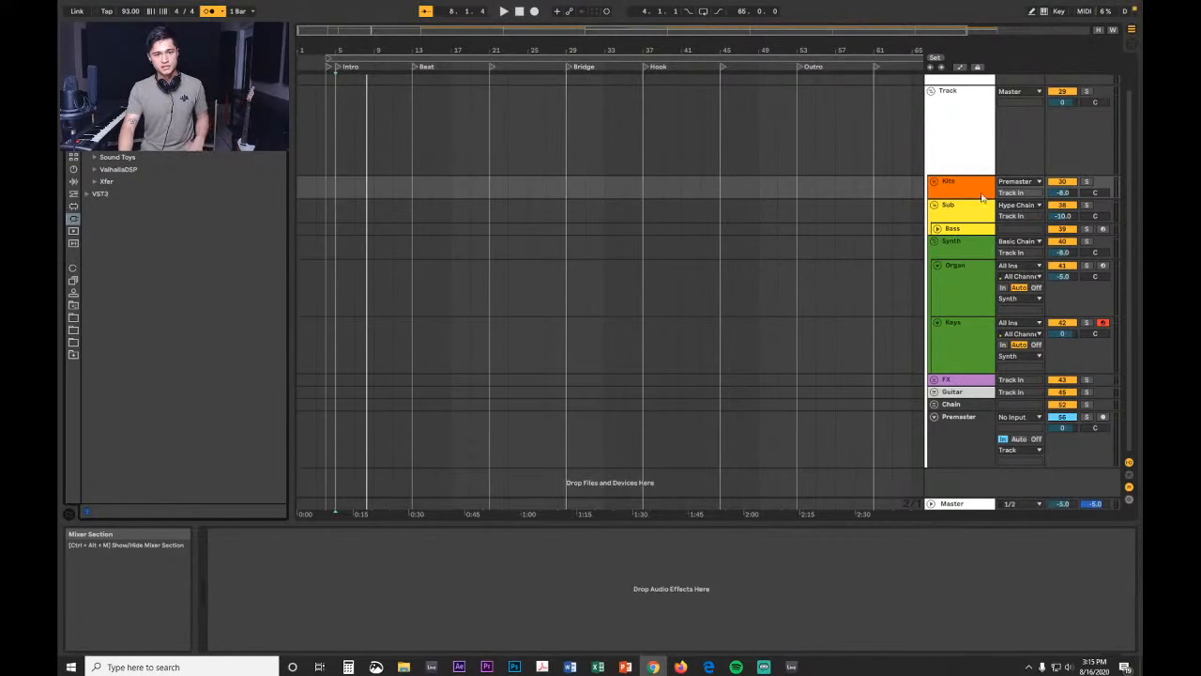
# Step: Go through the Kits, Sub, Synth, FX and Guitar group tracks one by one
pyautogui.click(967, 178)
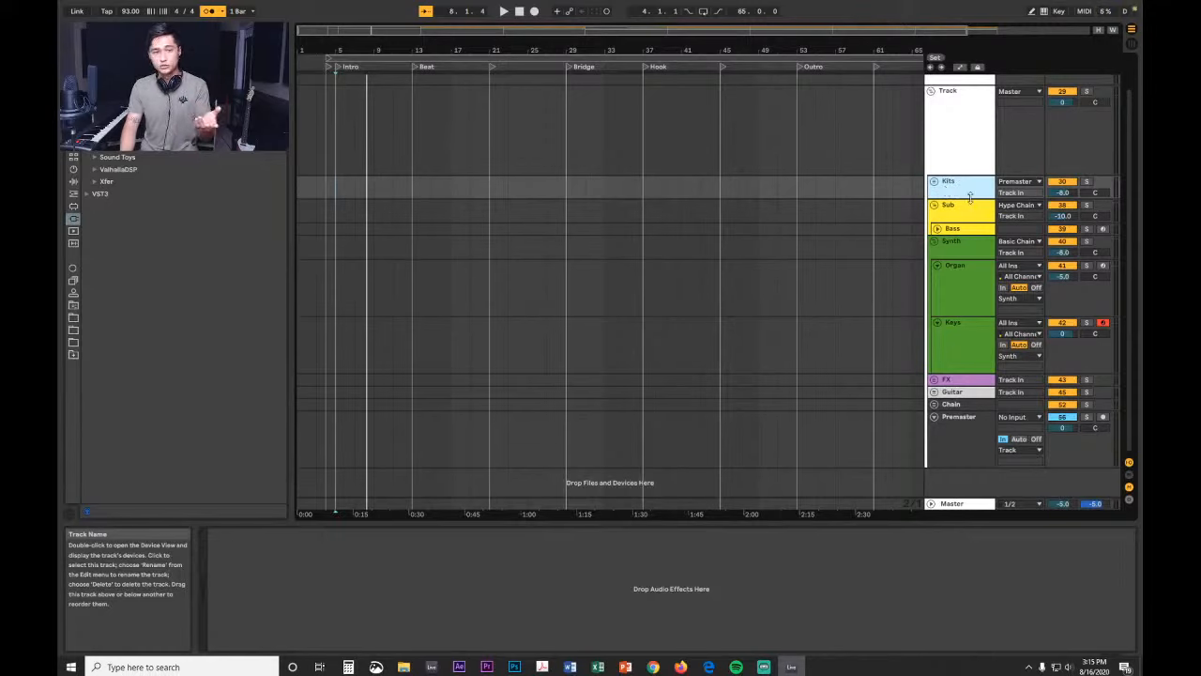
pyautogui.click(972, 216)
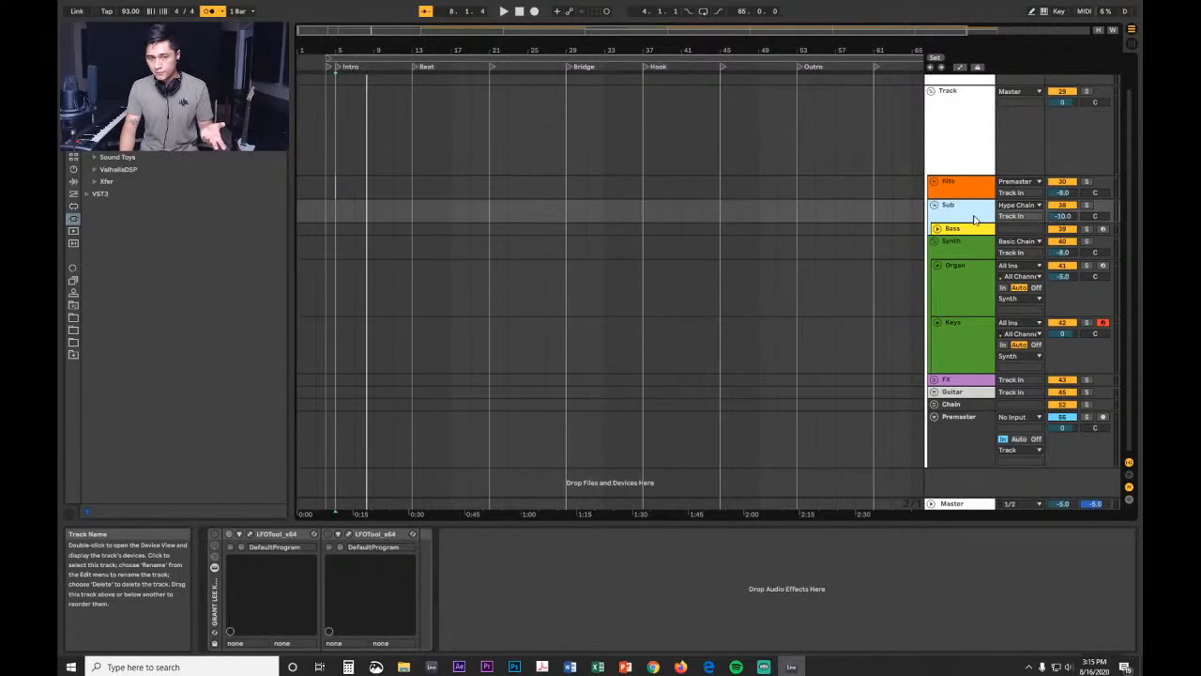
pyautogui.click(969, 246)
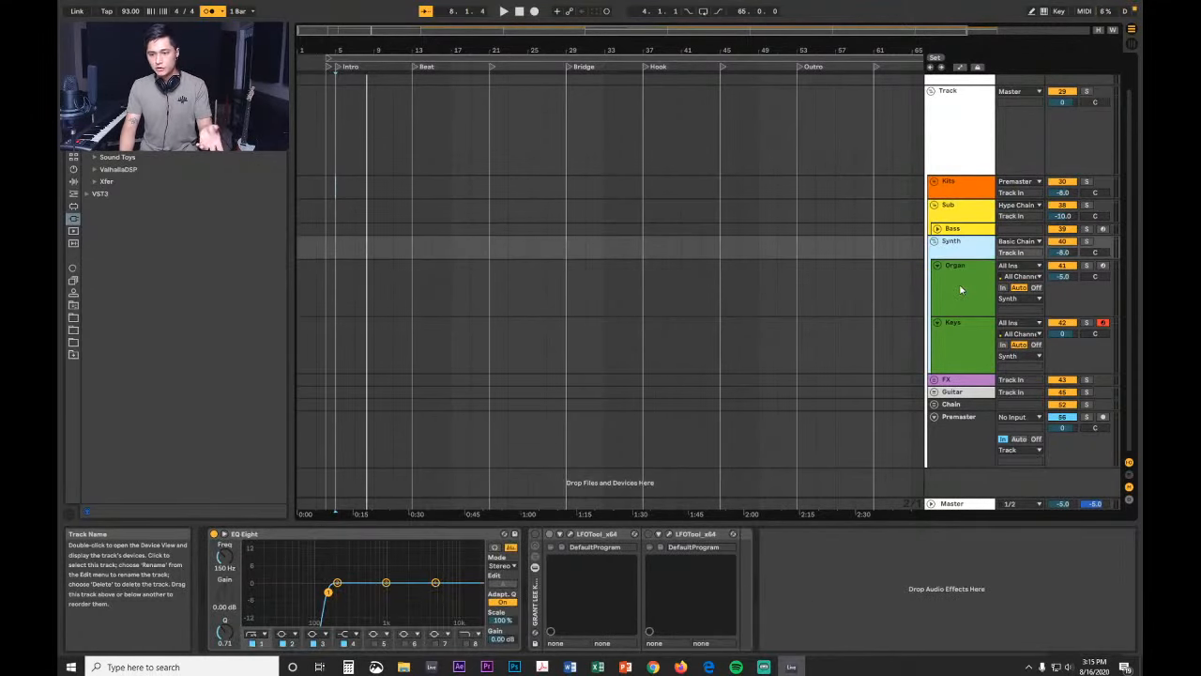
pyautogui.click(959, 380)
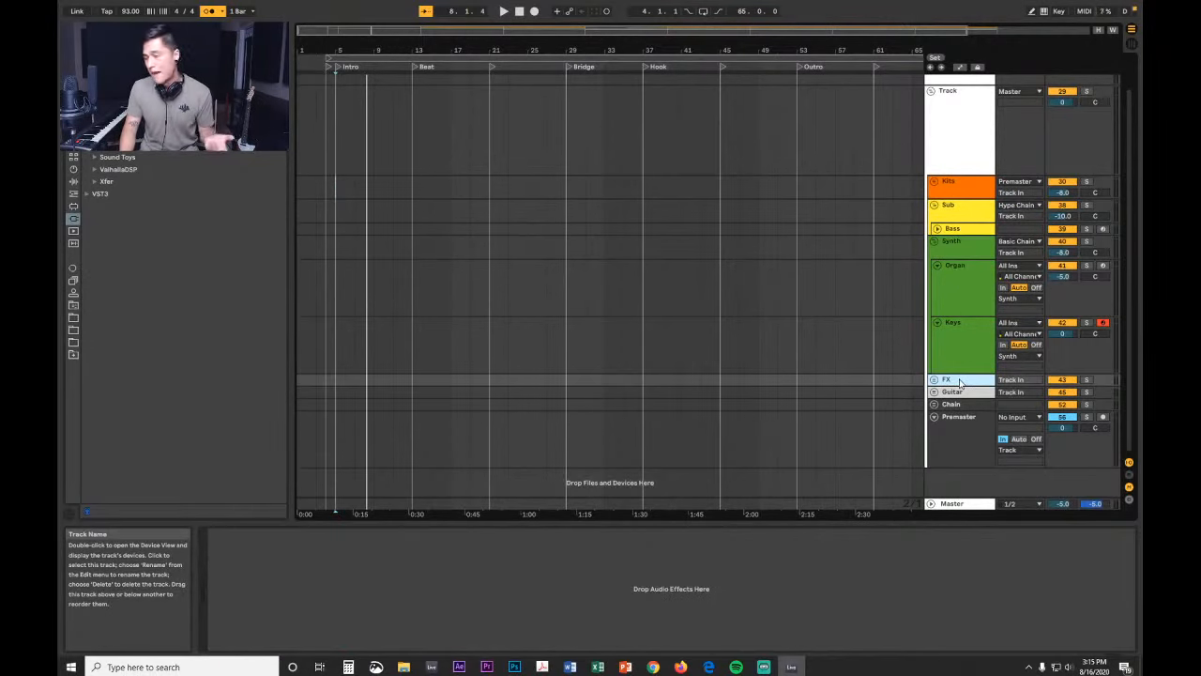
pyautogui.click(954, 393)
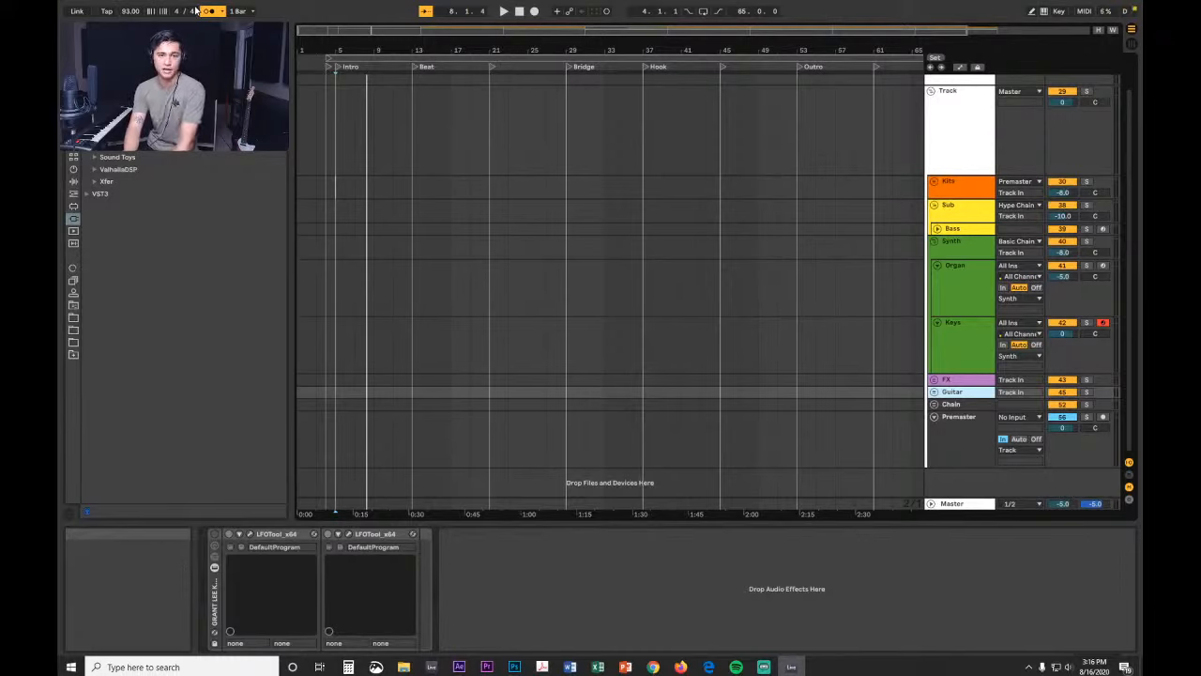
# Step: Start playback from bar 4 on the Keys track and record a piano take up to about bar 16
pyautogui.click(326, 350)
pyautogui.press('space')
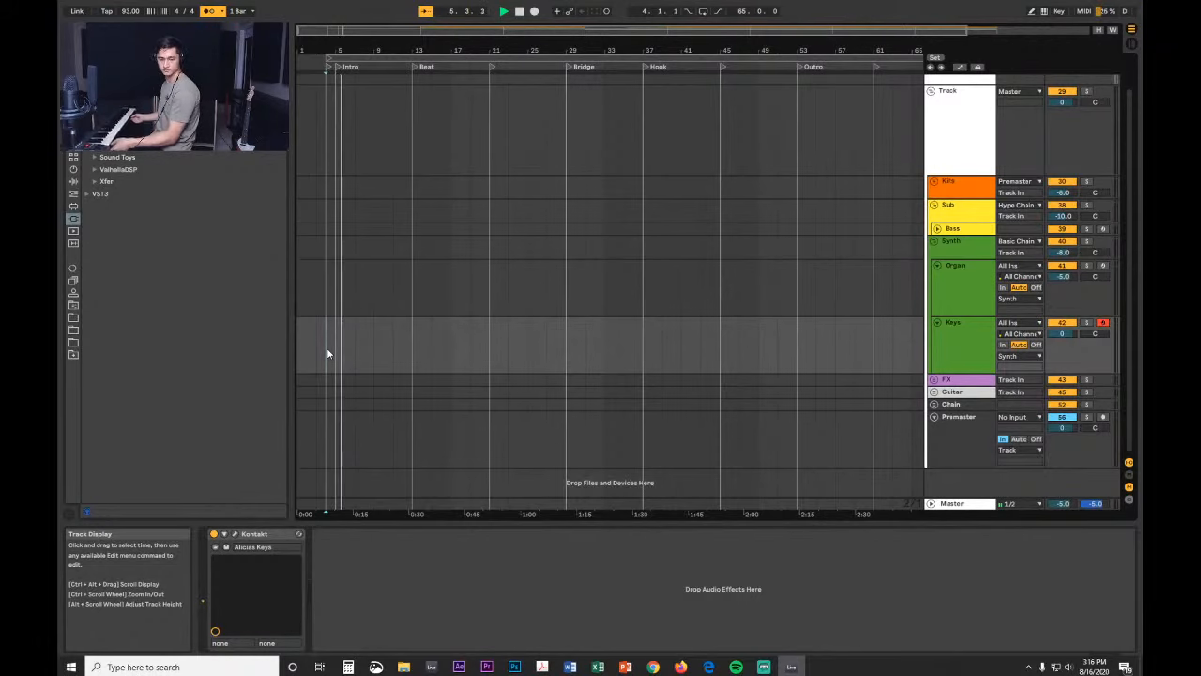
pyautogui.press('F9')
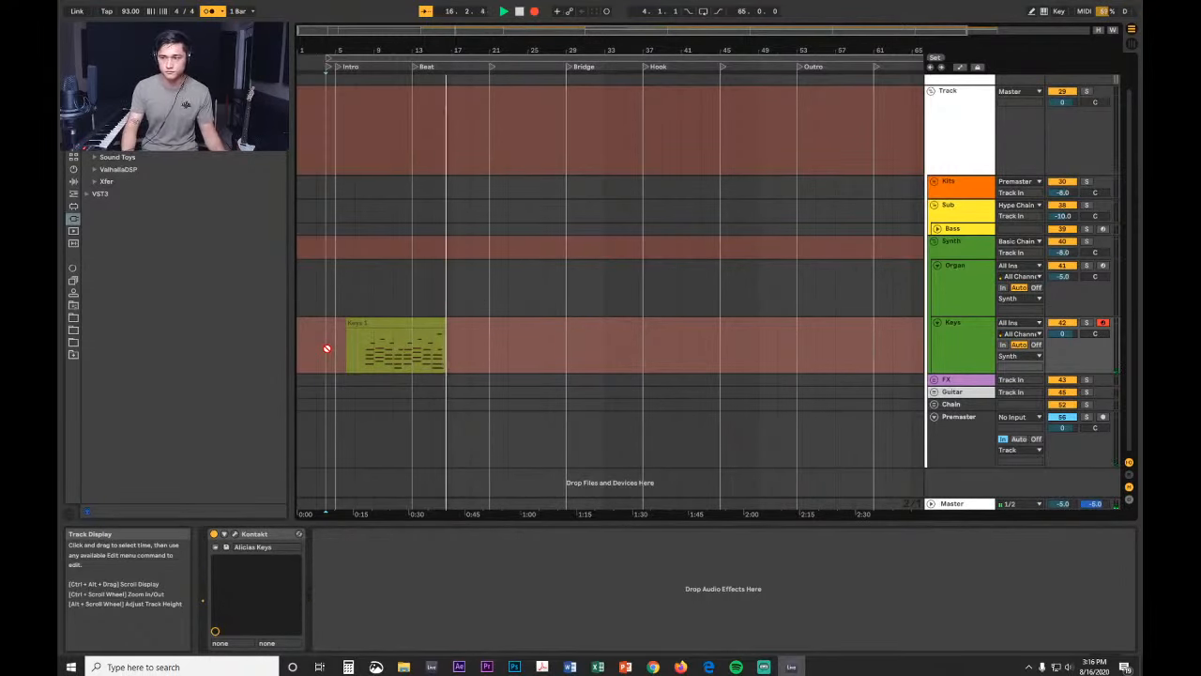
pyautogui.press('space')
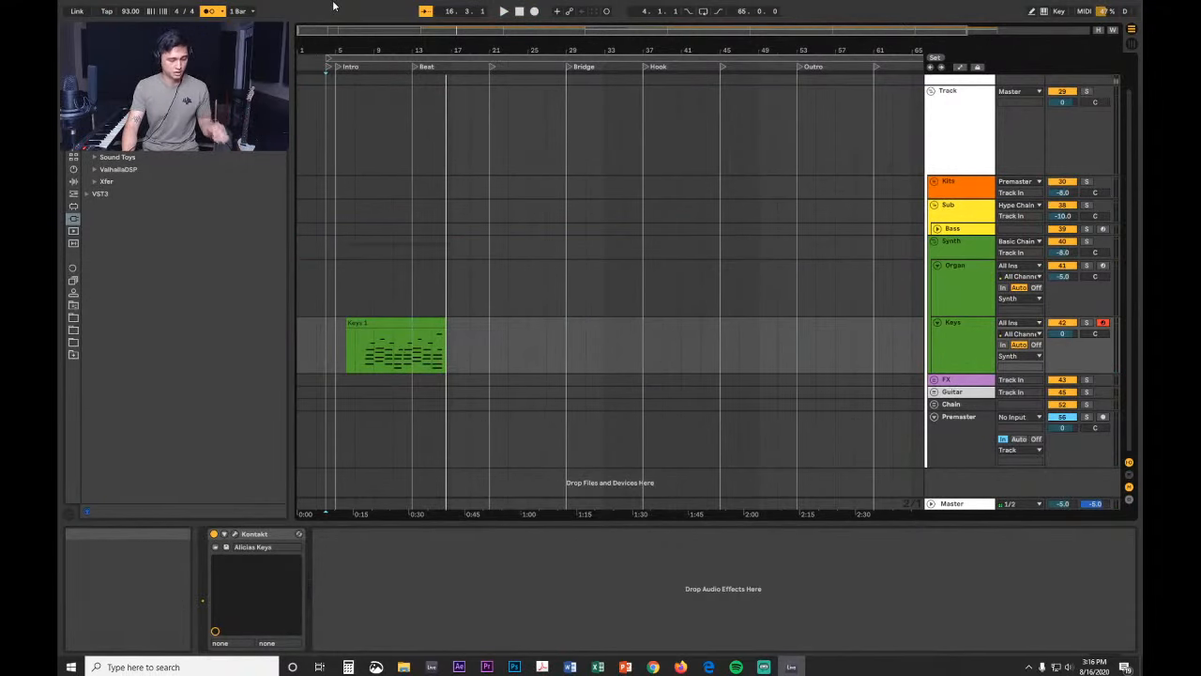
# Step: Turn off loopback for the Steinberg UR22mkII in the audio driver's hardware setup and close the preferences
pyautogui.hotkey('ctrl', ',')
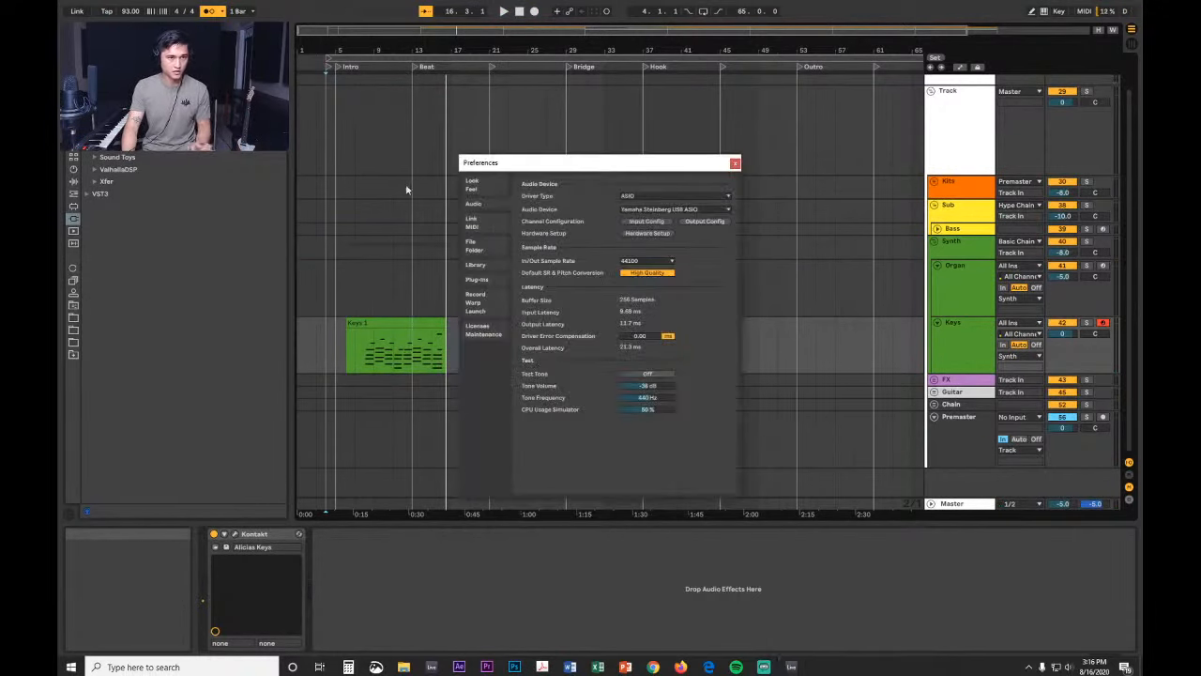
pyautogui.click(648, 234)
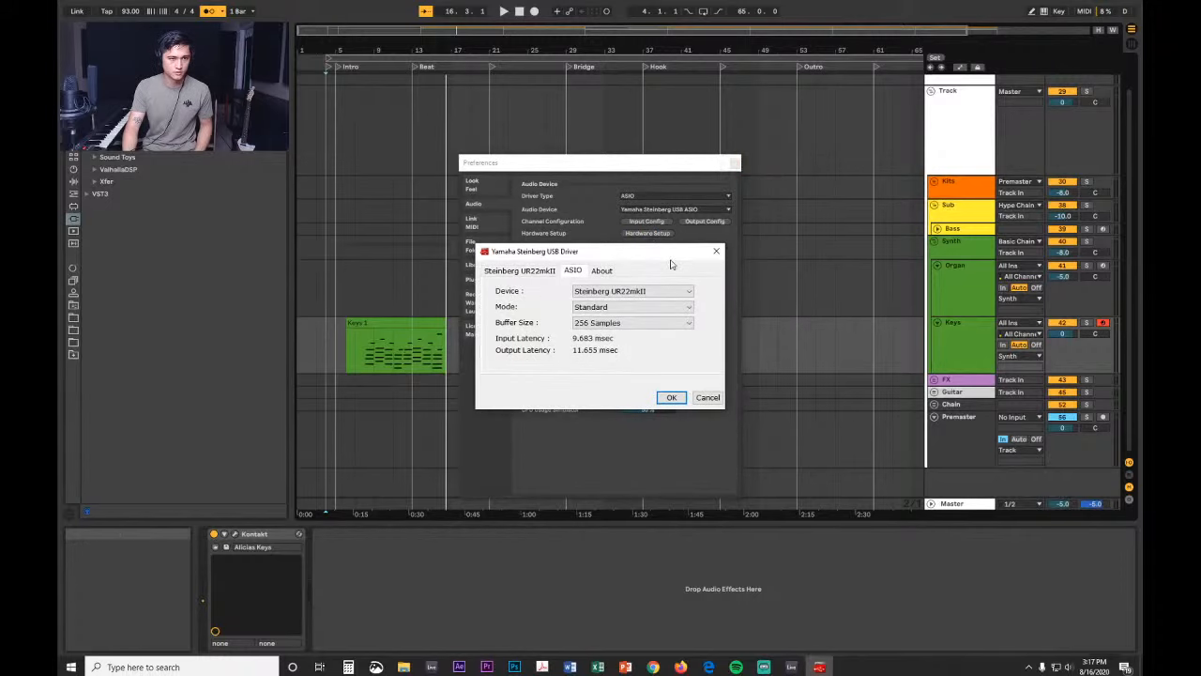
pyautogui.click(719, 250)
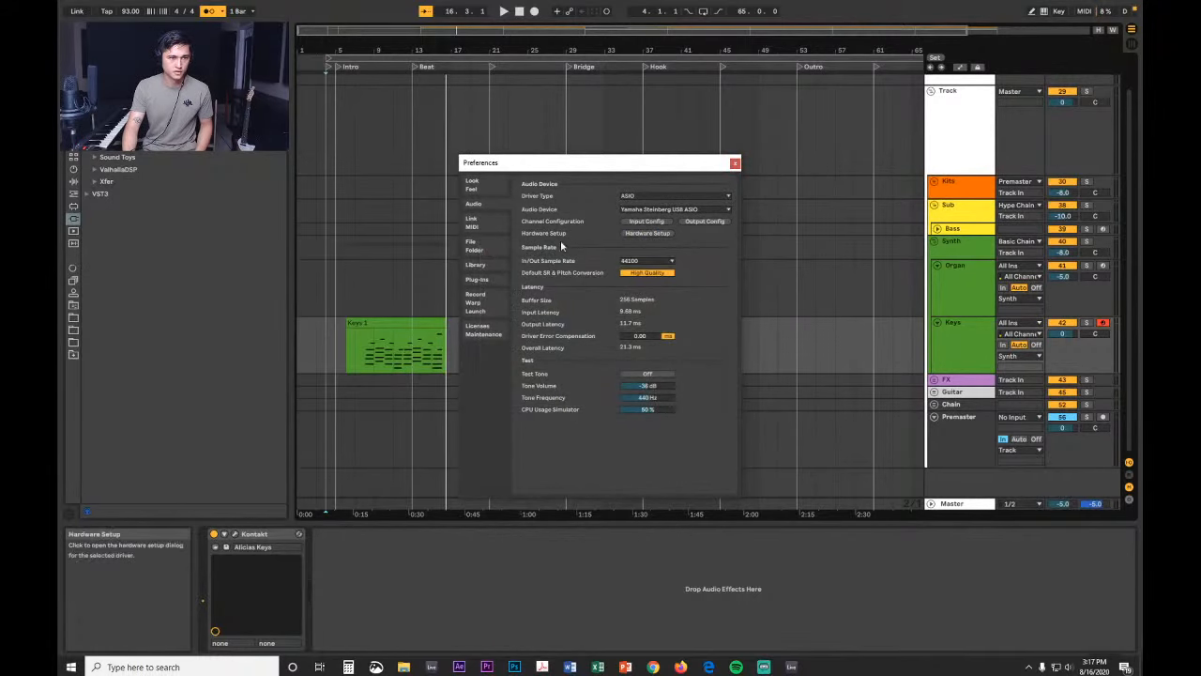
pyautogui.click(639, 235)
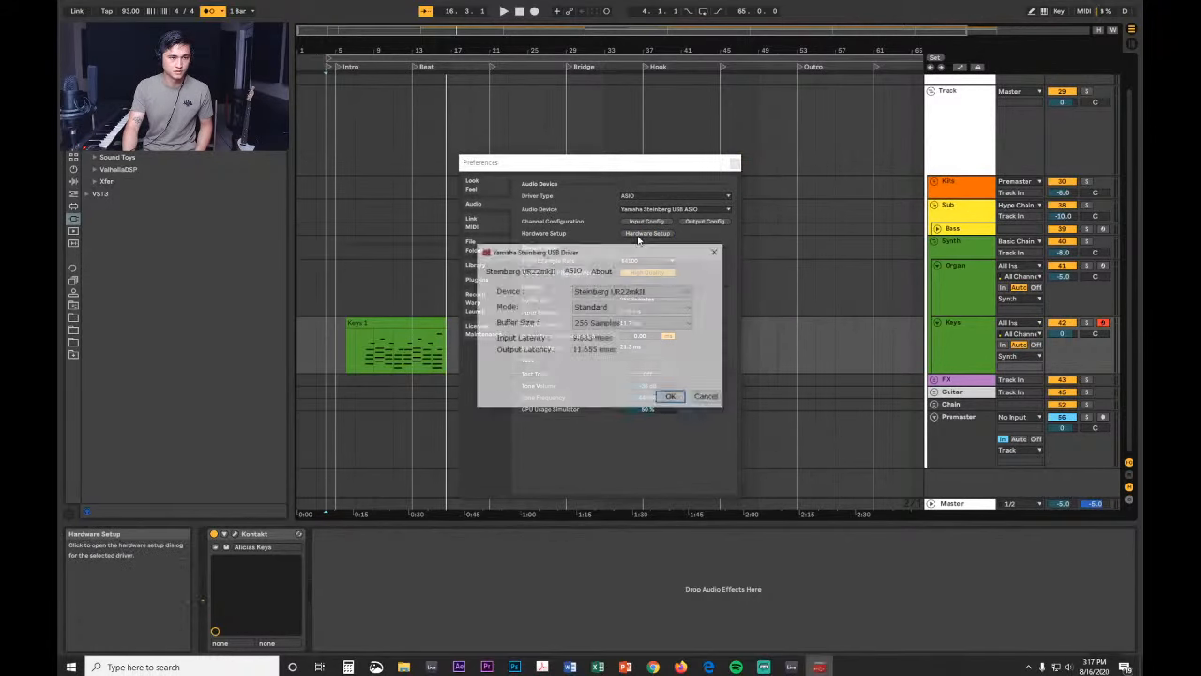
pyautogui.click(530, 272)
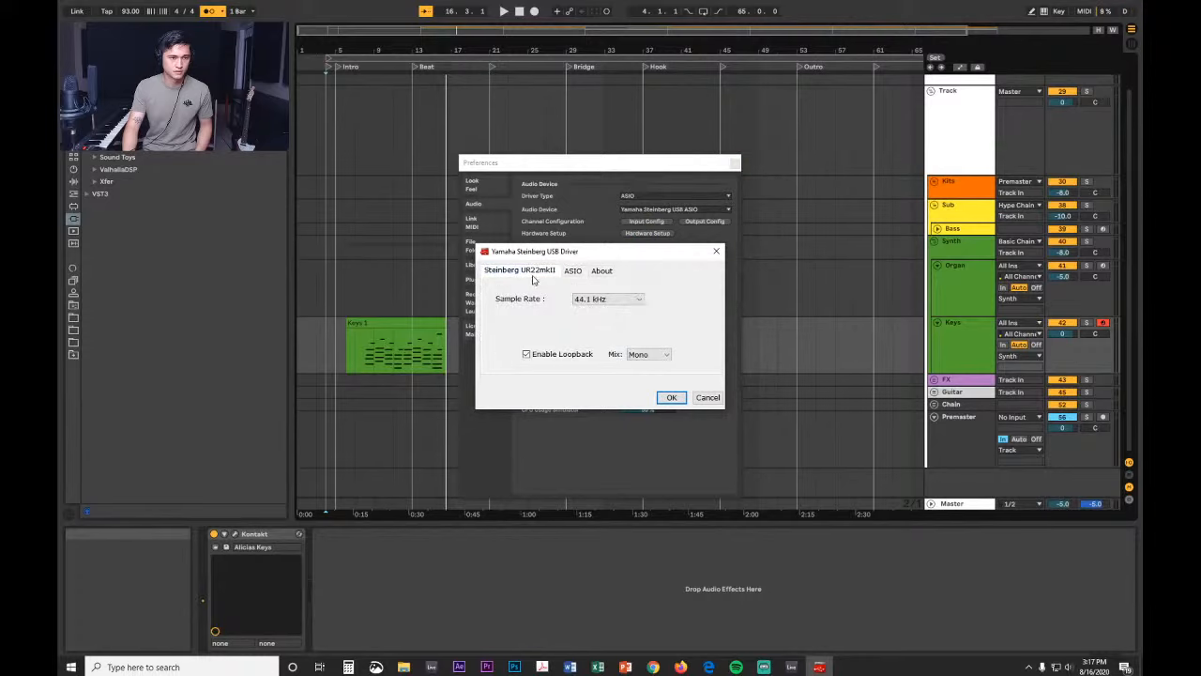
pyautogui.click(664, 397)
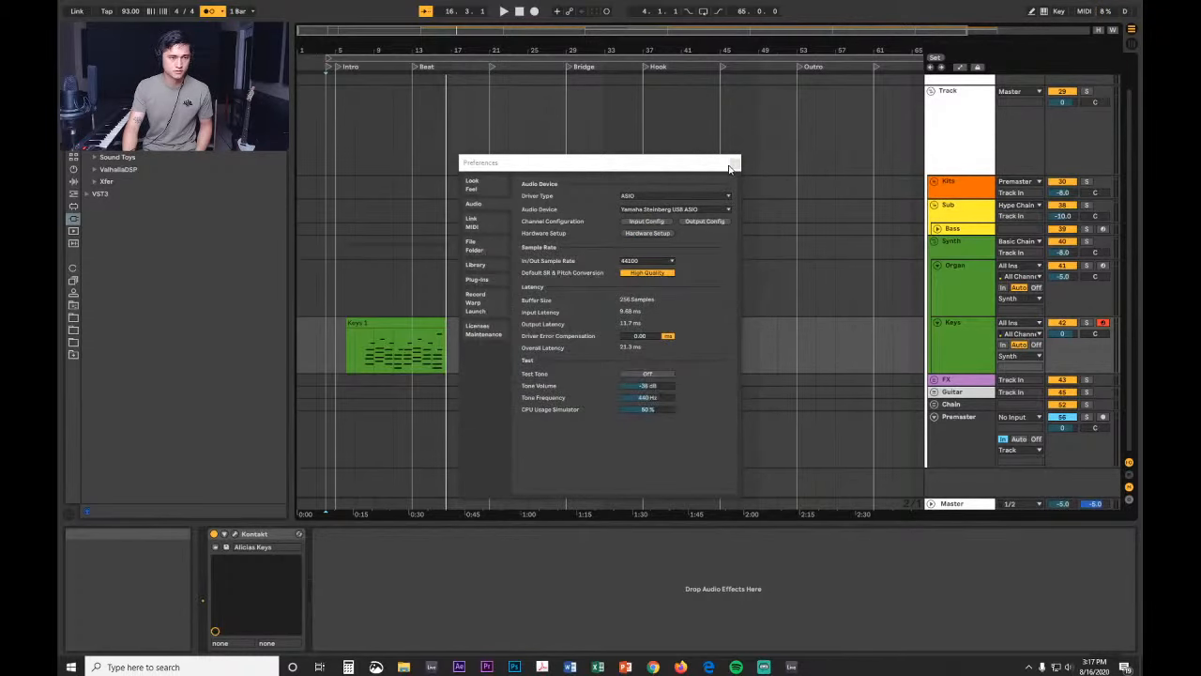
pyautogui.click(735, 166)
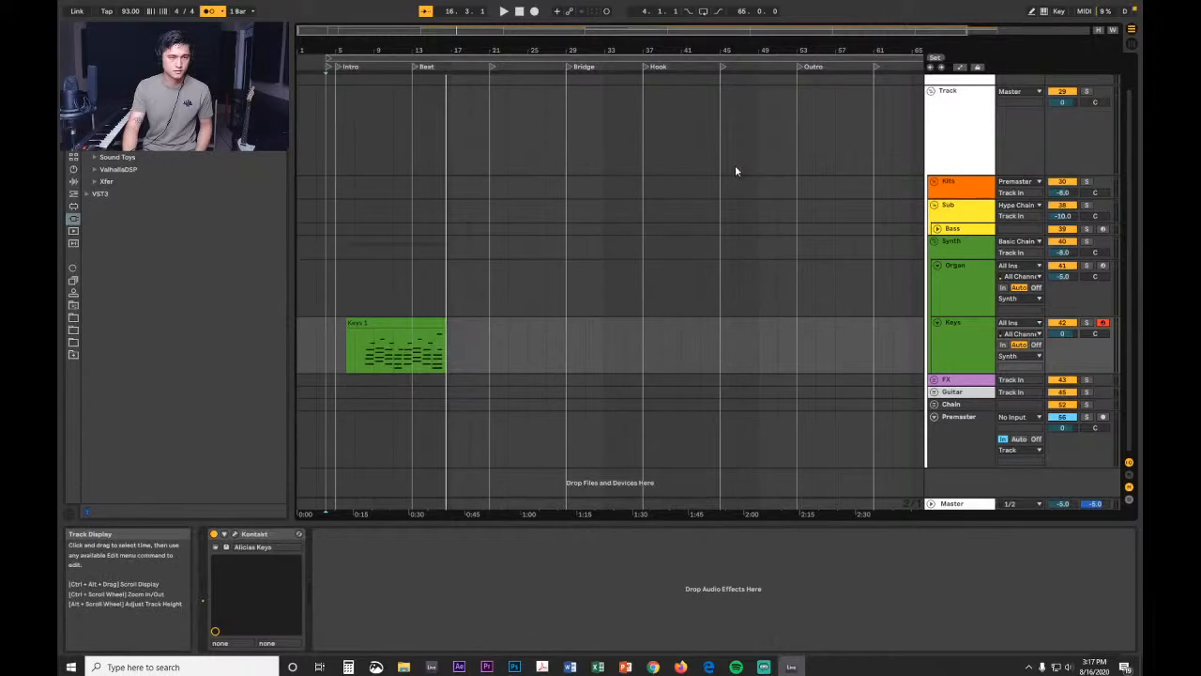
# Step: Delete the recorded piano clip from the Keys track
pyautogui.click(395, 324)
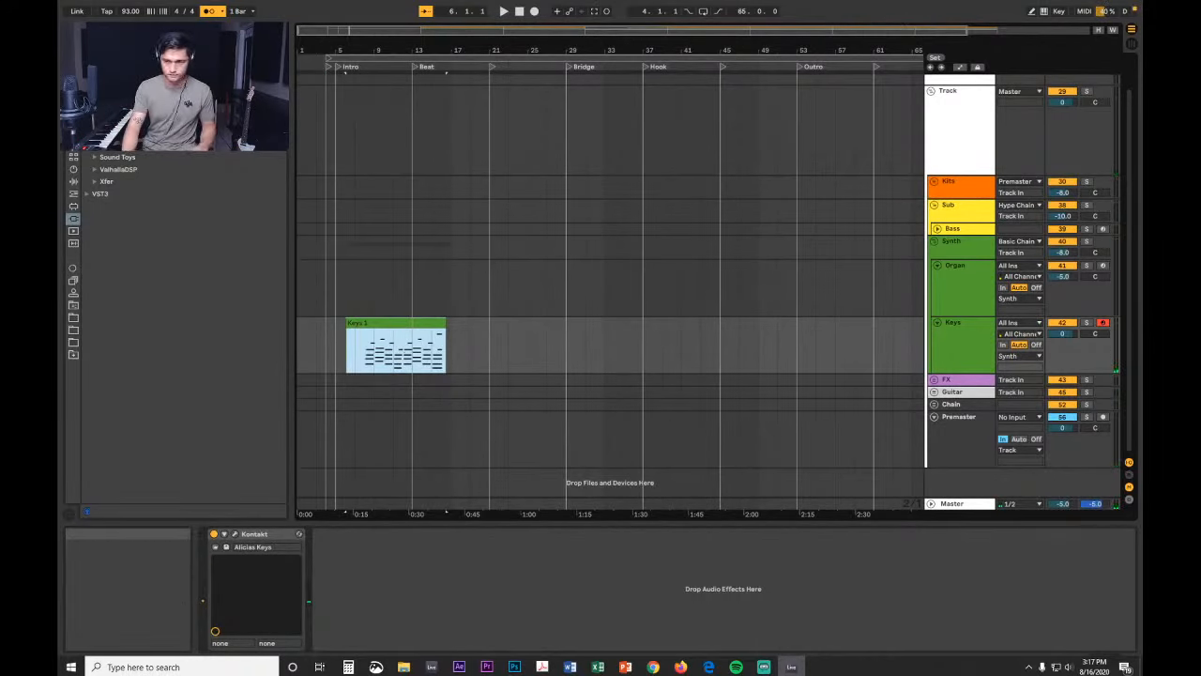
pyautogui.click(397, 323)
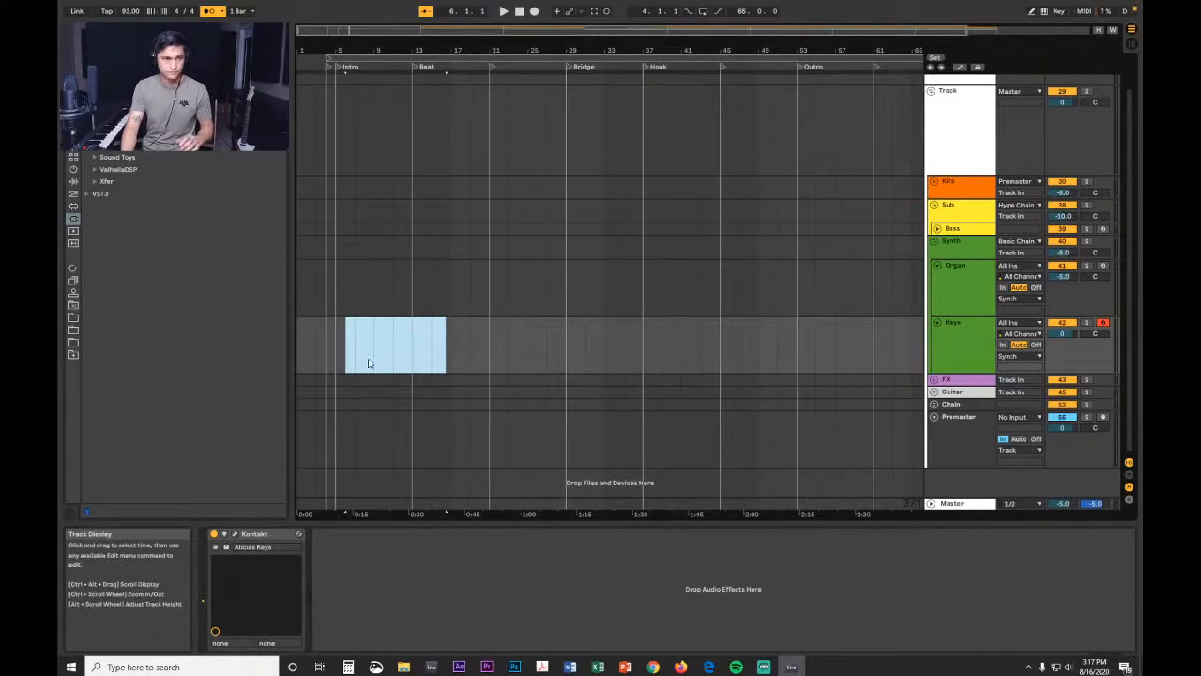
pyautogui.press('Delete')
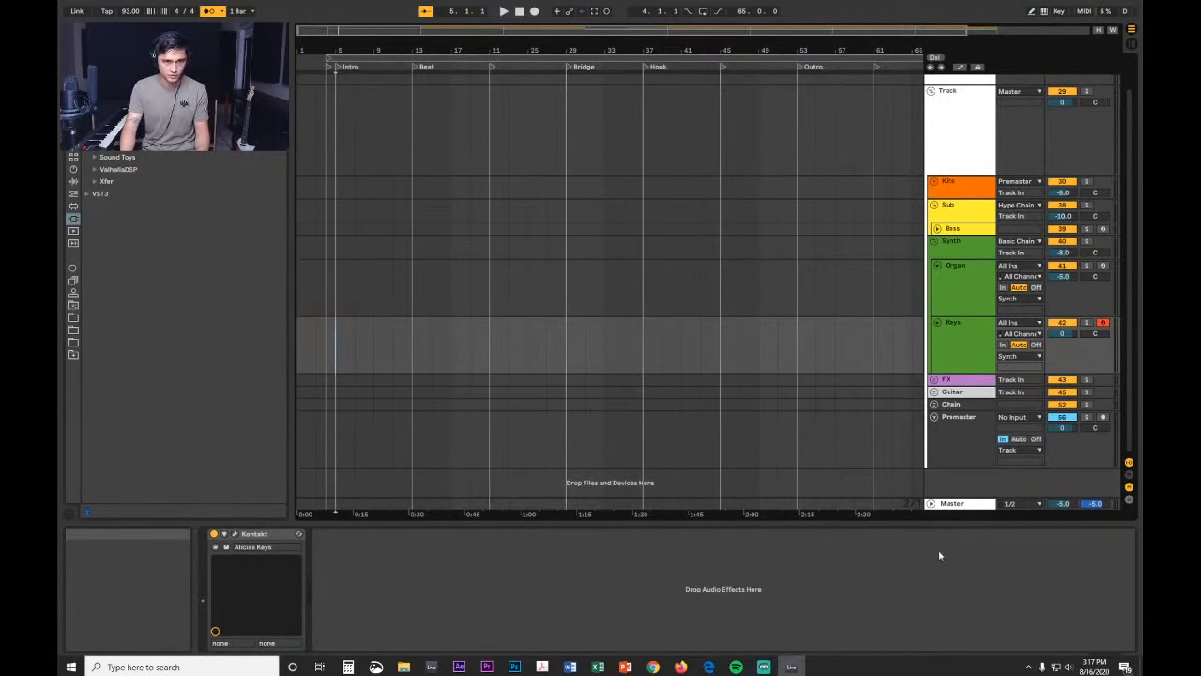
# Step: Delete the REF group track above the Track group
pyautogui.scroll(2, 962, 304)
pyautogui.click(950, 99)
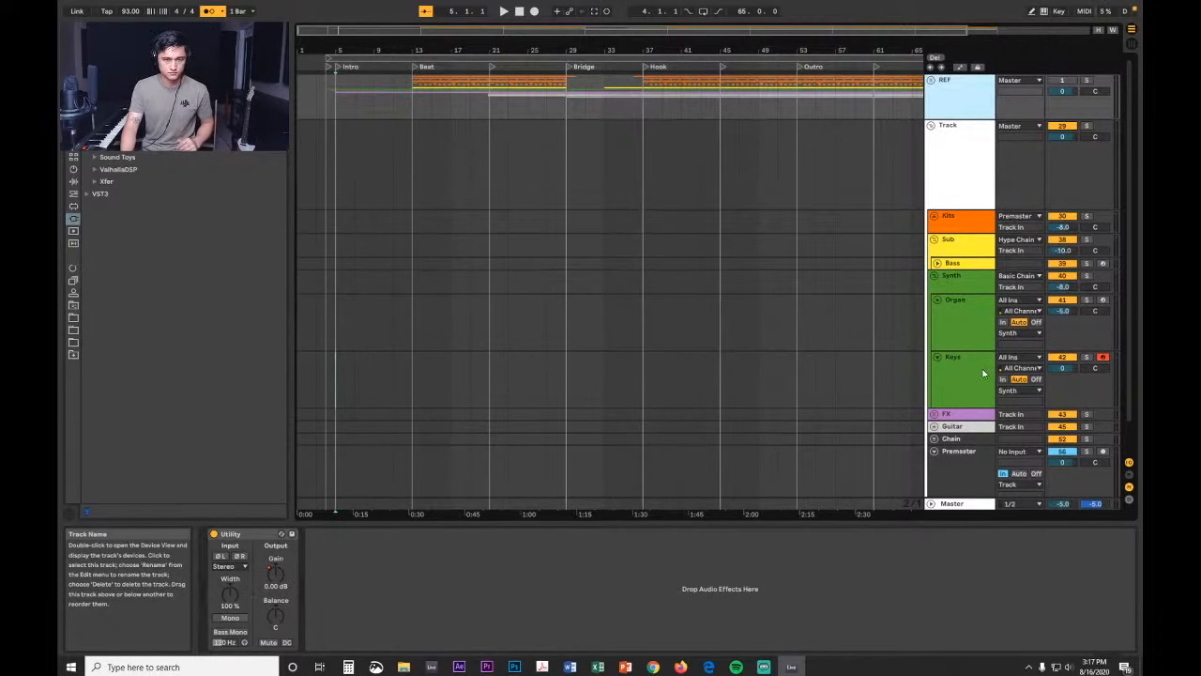
pyautogui.press('Delete')
# Step: Hide the devices inside the GL Modern effects rack on the Master track
pyautogui.click(961, 428)
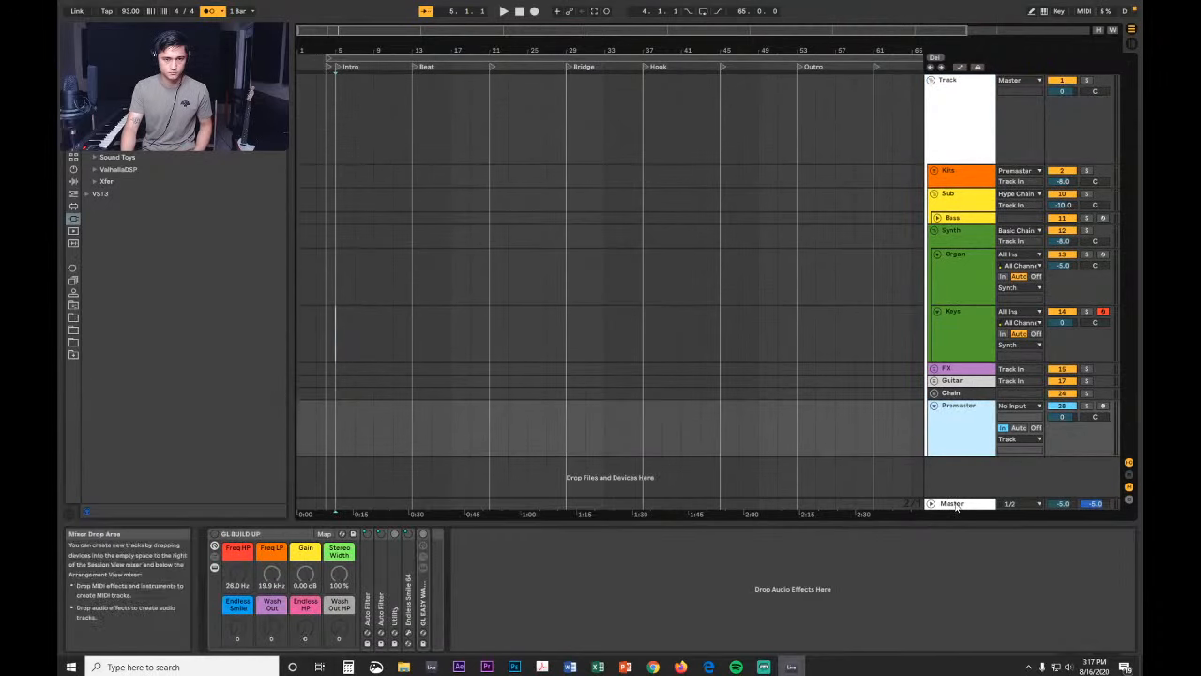
pyautogui.click(954, 504)
pyautogui.click(215, 535)
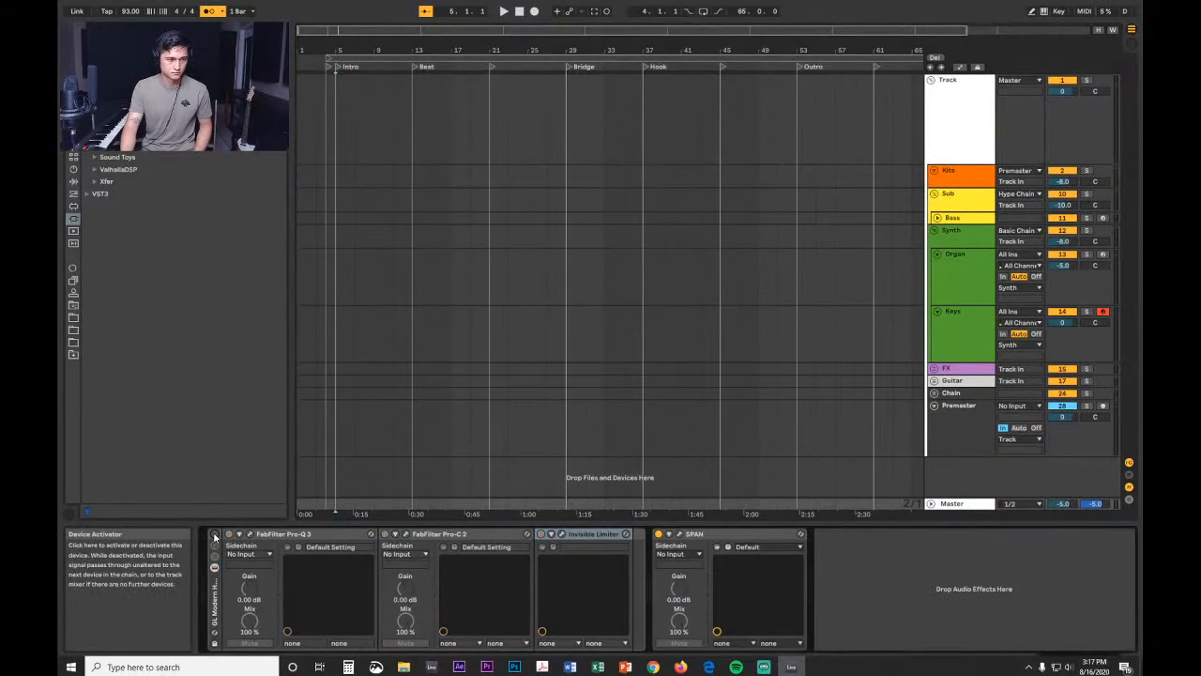
pyautogui.press('Delete')
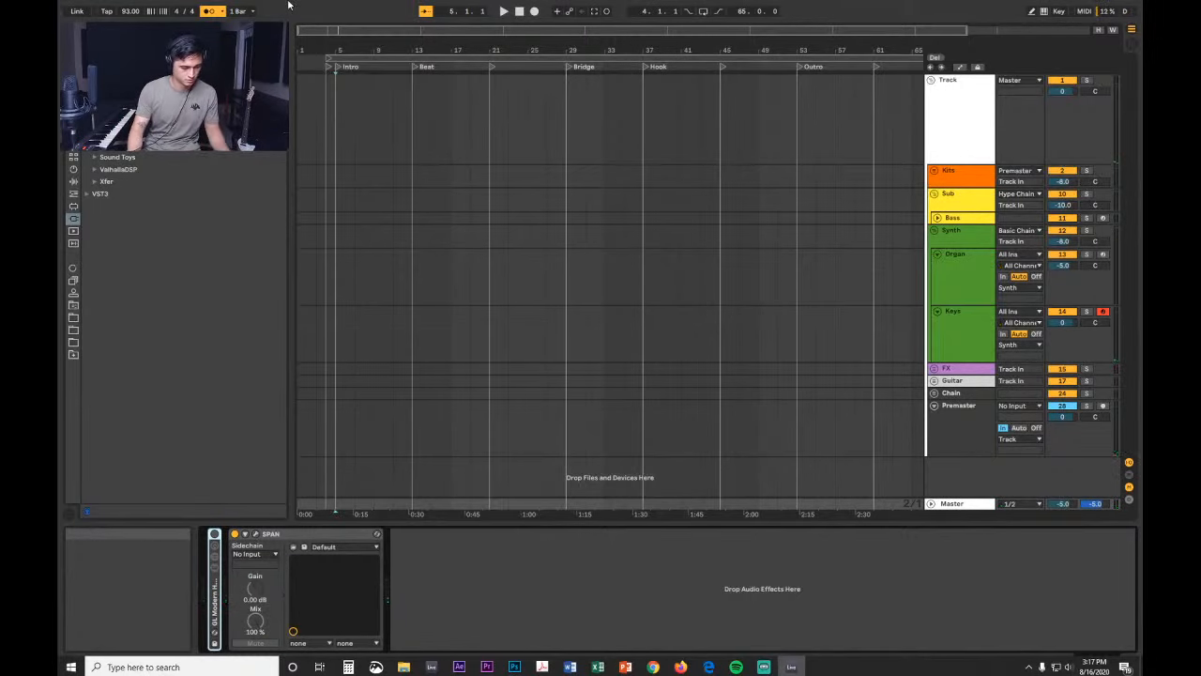
# Step: Leave full-screen view and enable loopback for the Steinberg UR22mkII in the audio driver's hardware setup
pyautogui.press('F11')
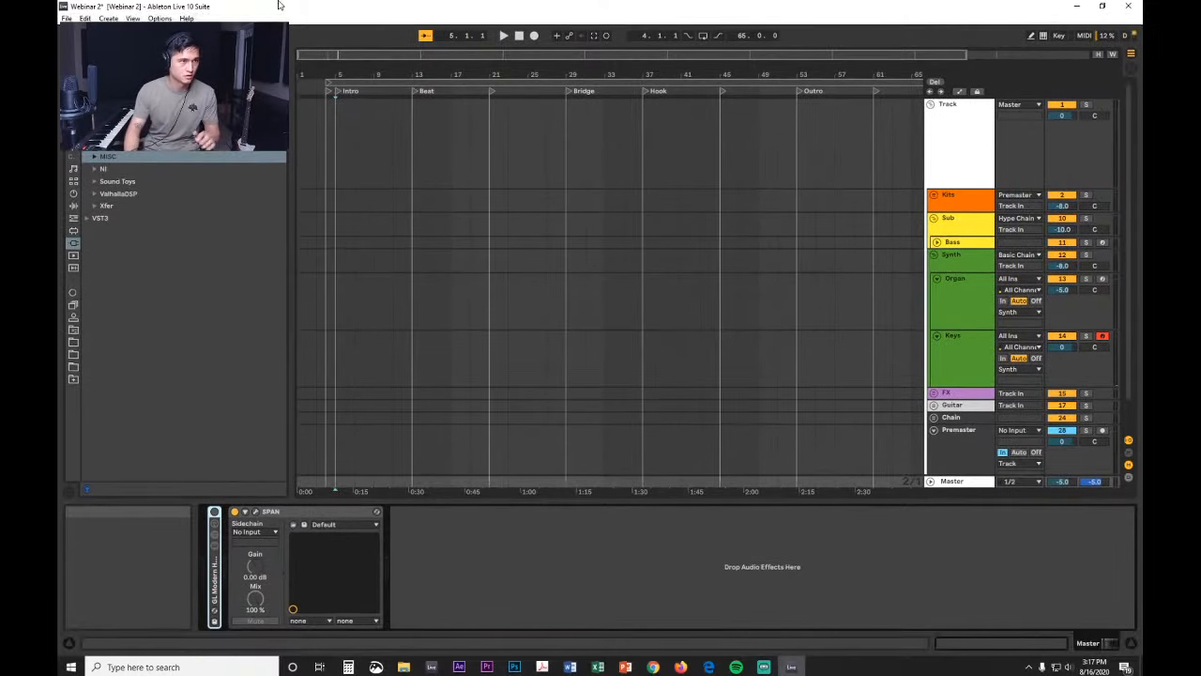
pyautogui.click(159, 18)
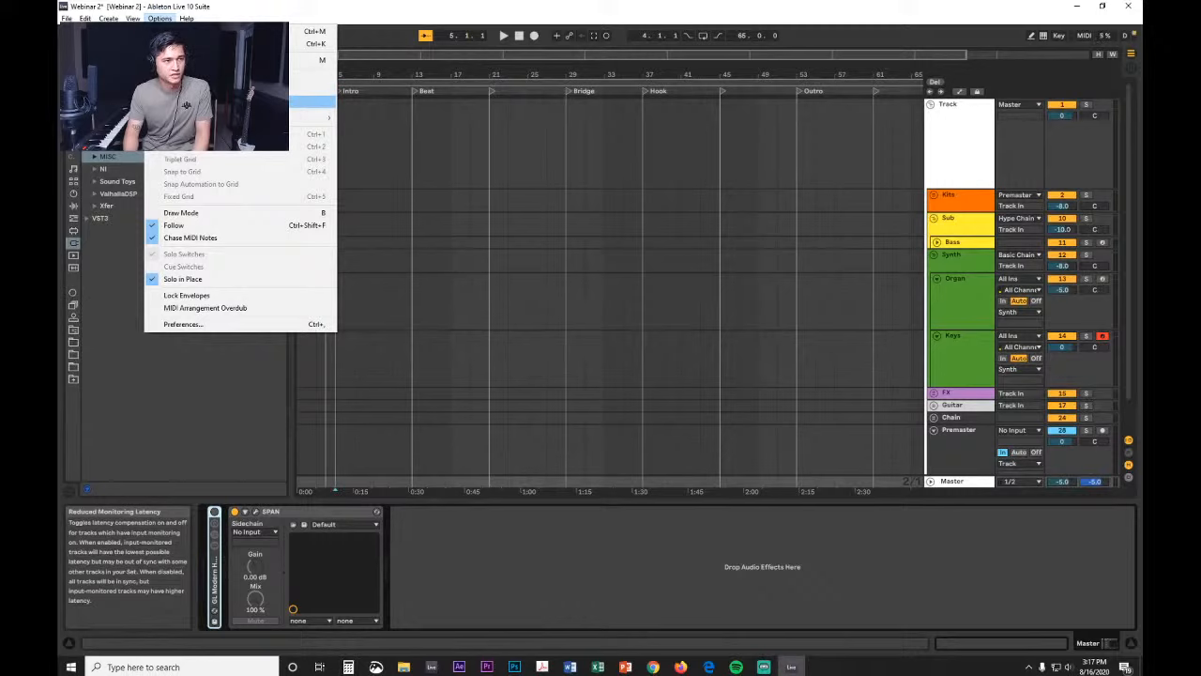
pyautogui.click(183, 324)
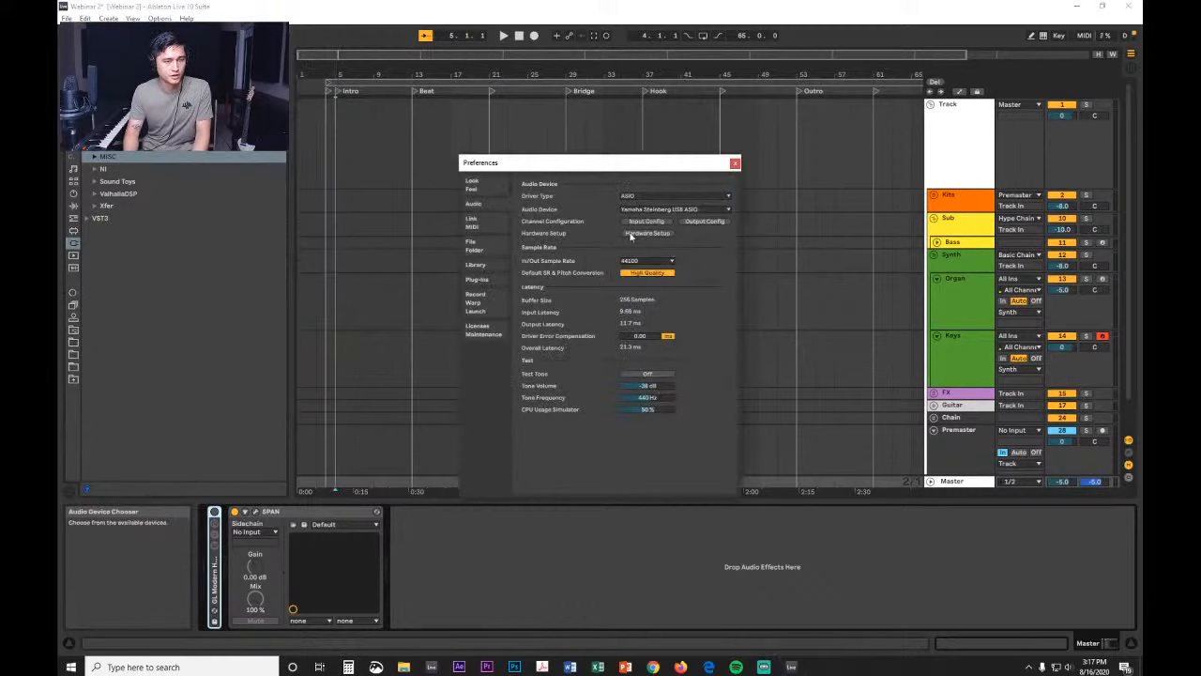
pyautogui.click(640, 233)
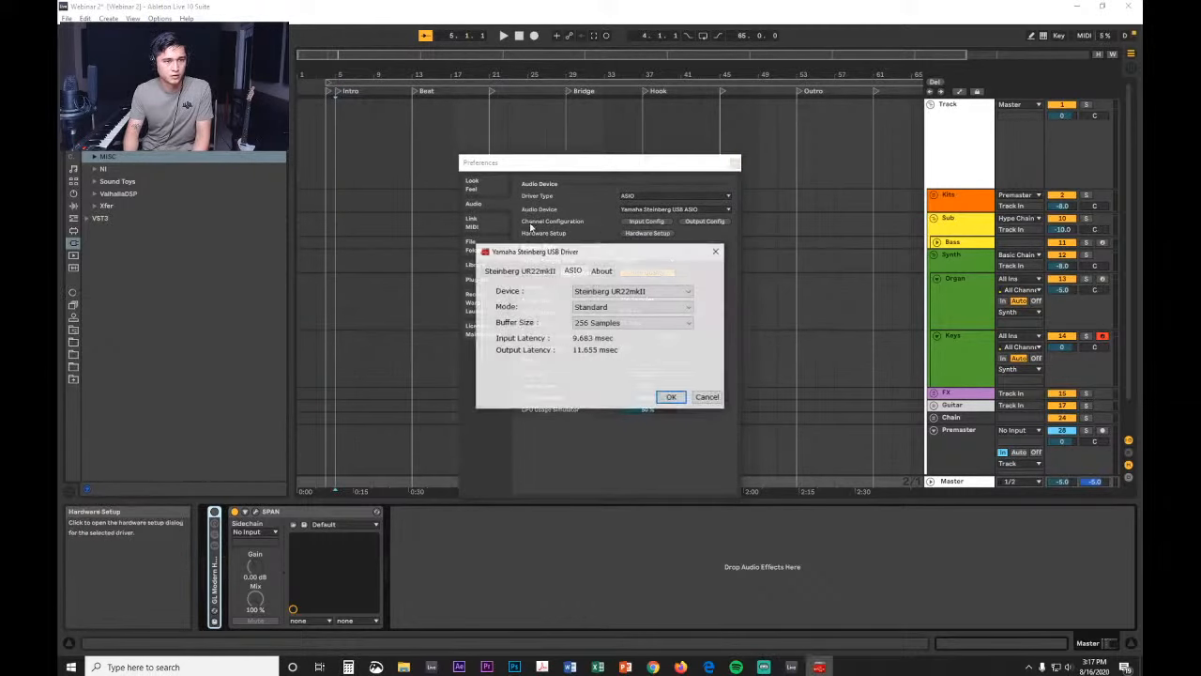
pyautogui.click(523, 270)
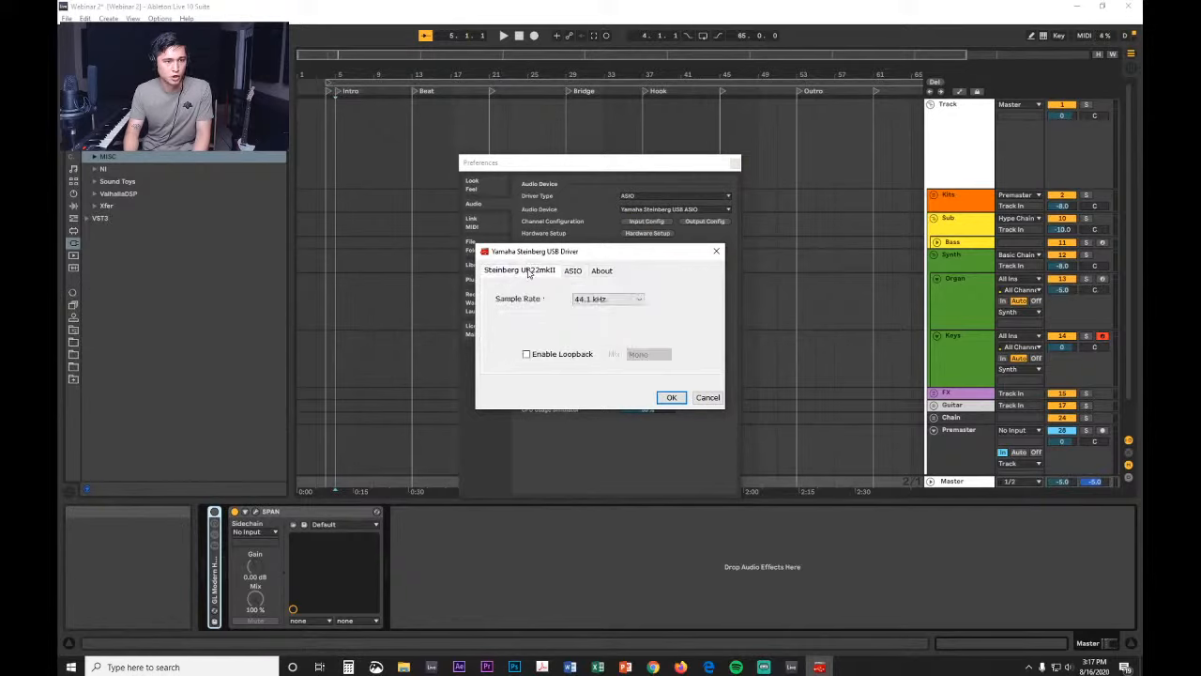
pyautogui.click(527, 354)
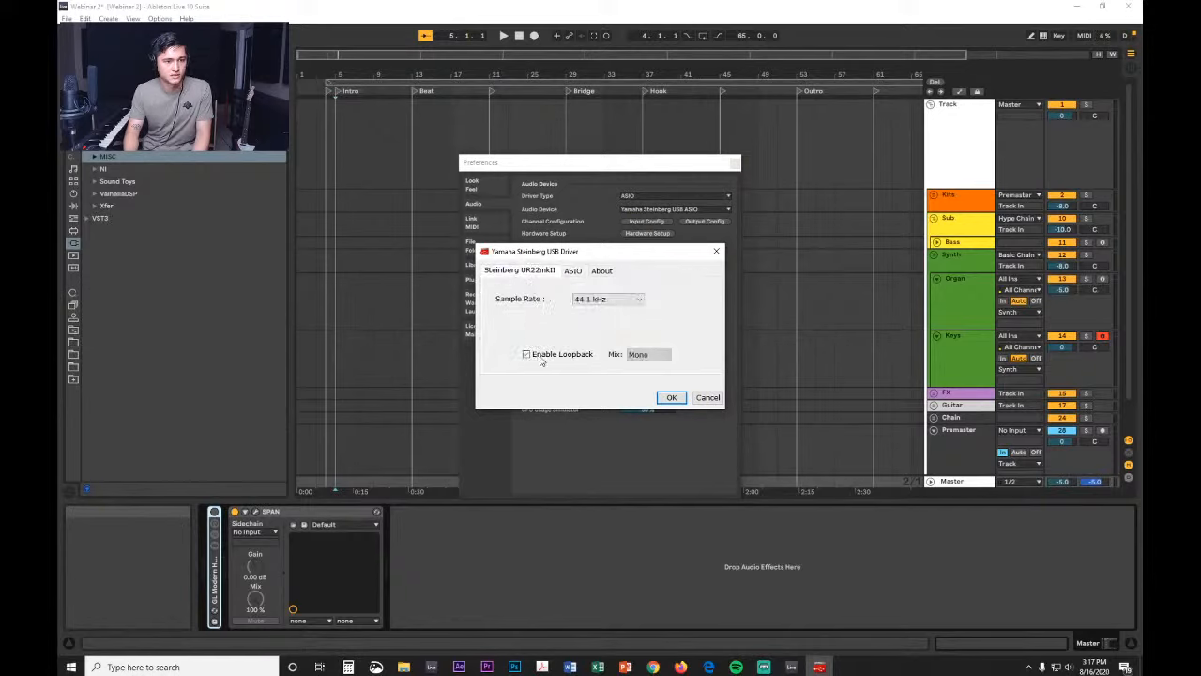
pyautogui.click(671, 397)
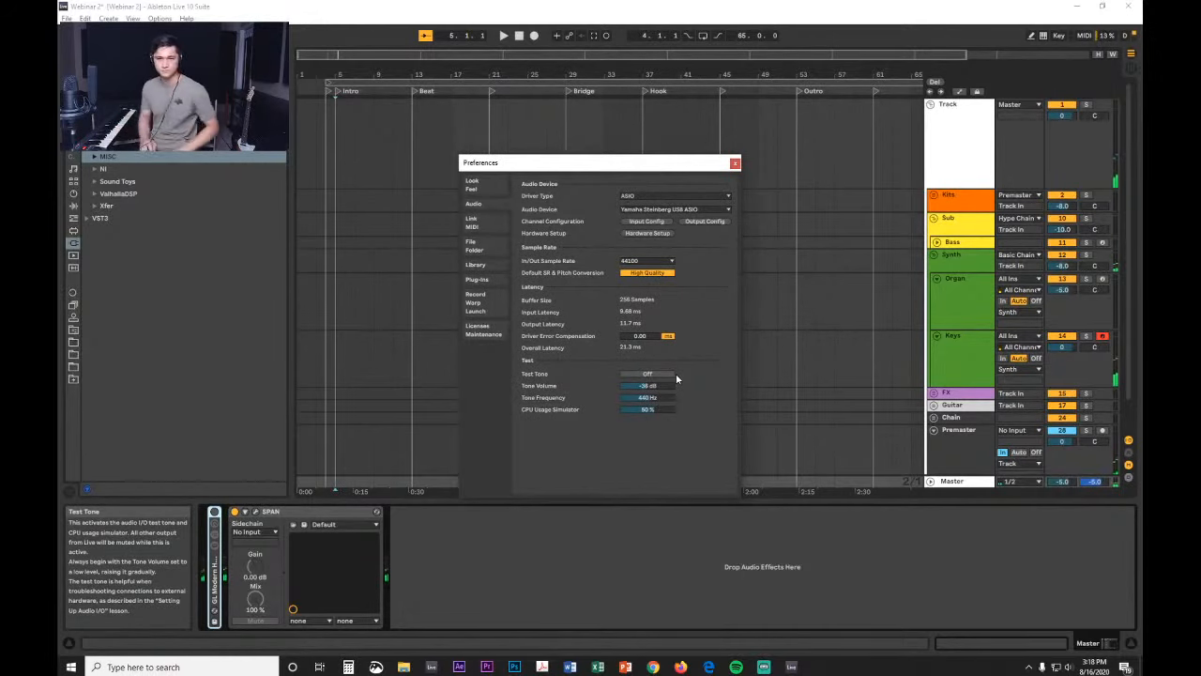
pyautogui.click(735, 163)
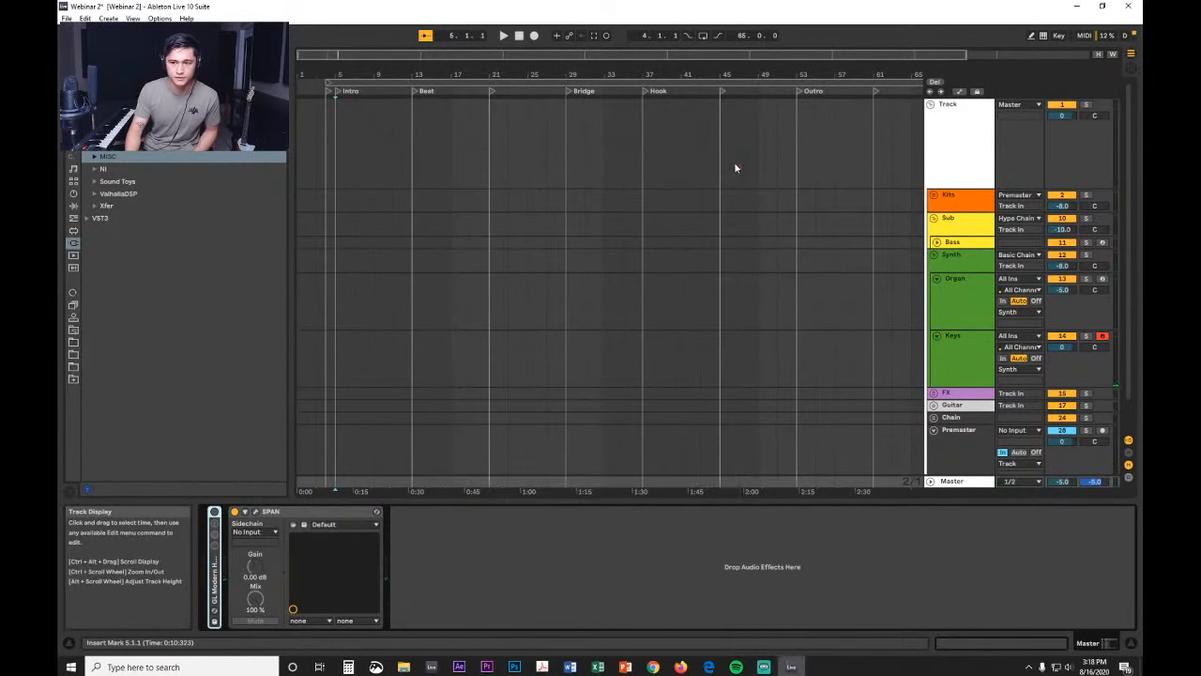
# Step: Record a new piano take on the Keys track from bar 4 to just past the Beat marker at bar 13
pyautogui.click(333, 336)
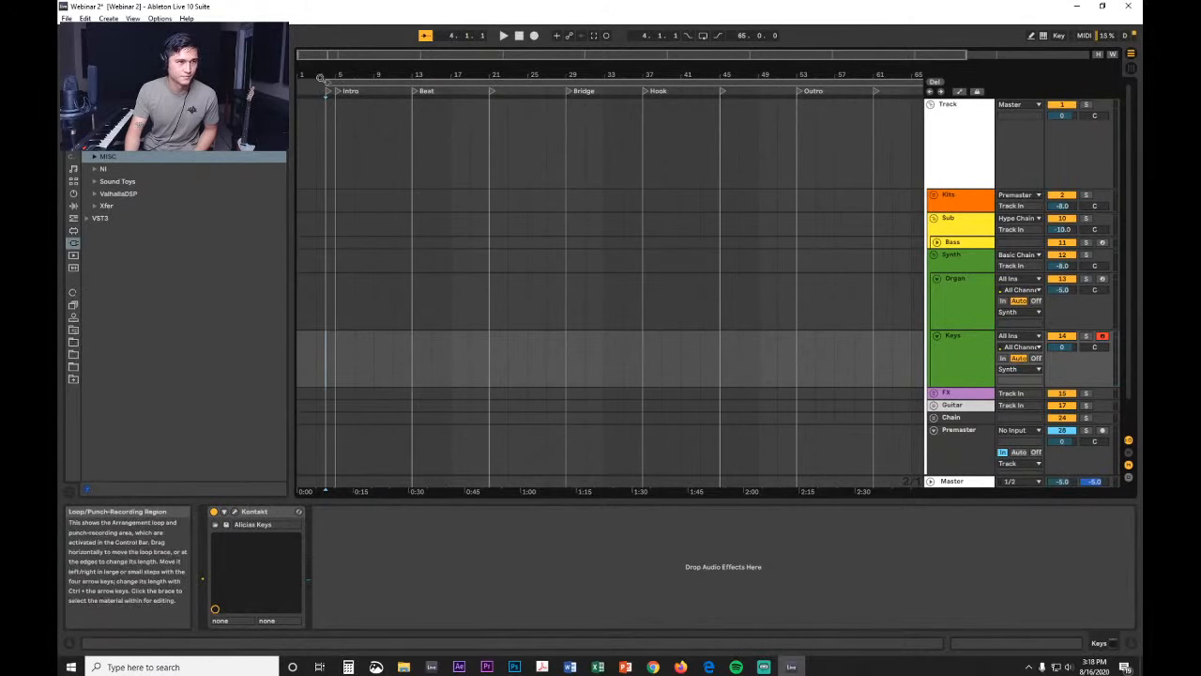
pyautogui.keyDown('ctrl'); pyautogui.scroll(10, 319, 126); pyautogui.keyUp('ctrl')
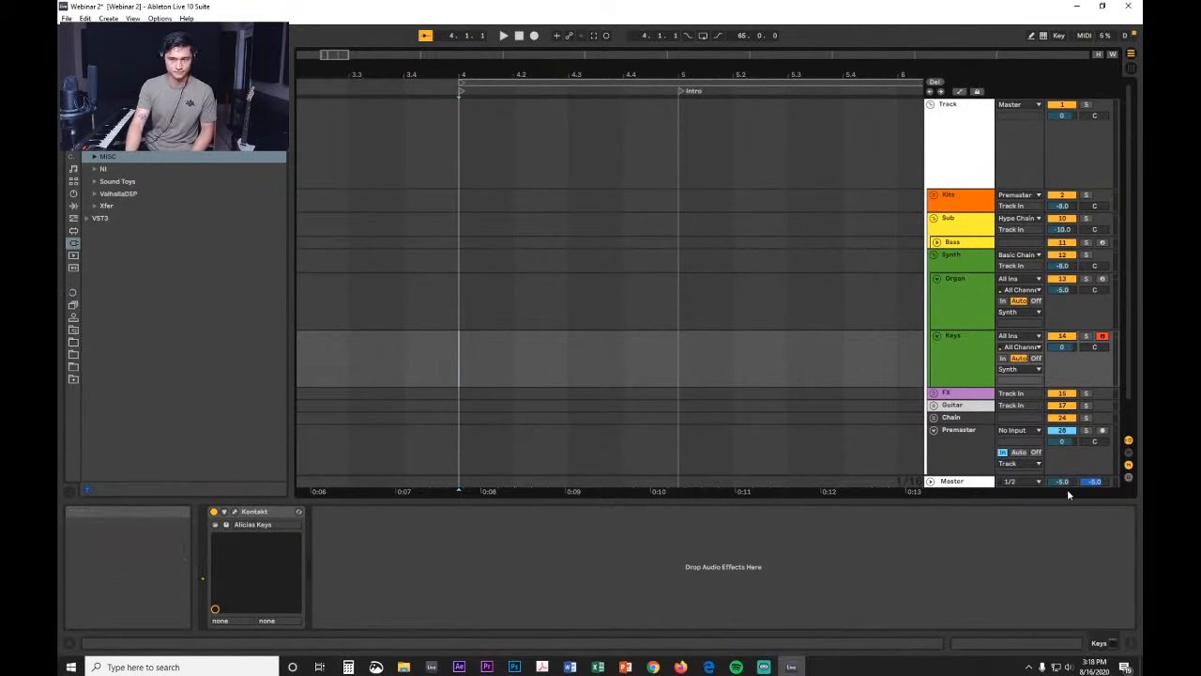
pyautogui.press('F9')
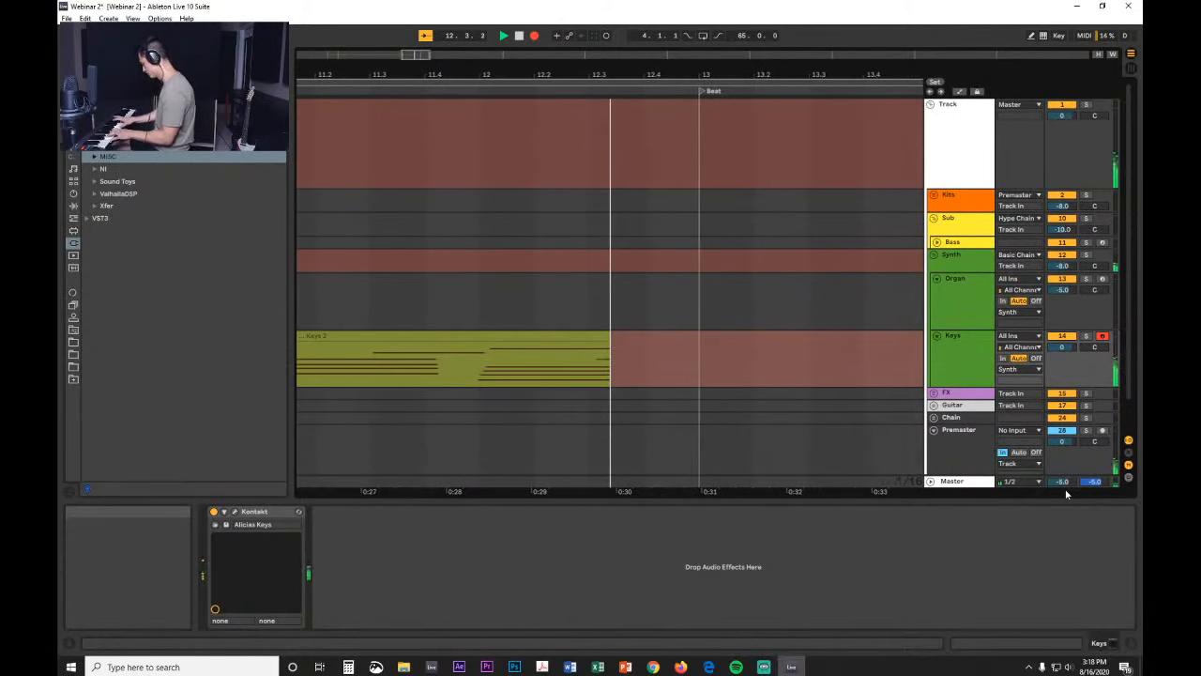
pyautogui.press('space')
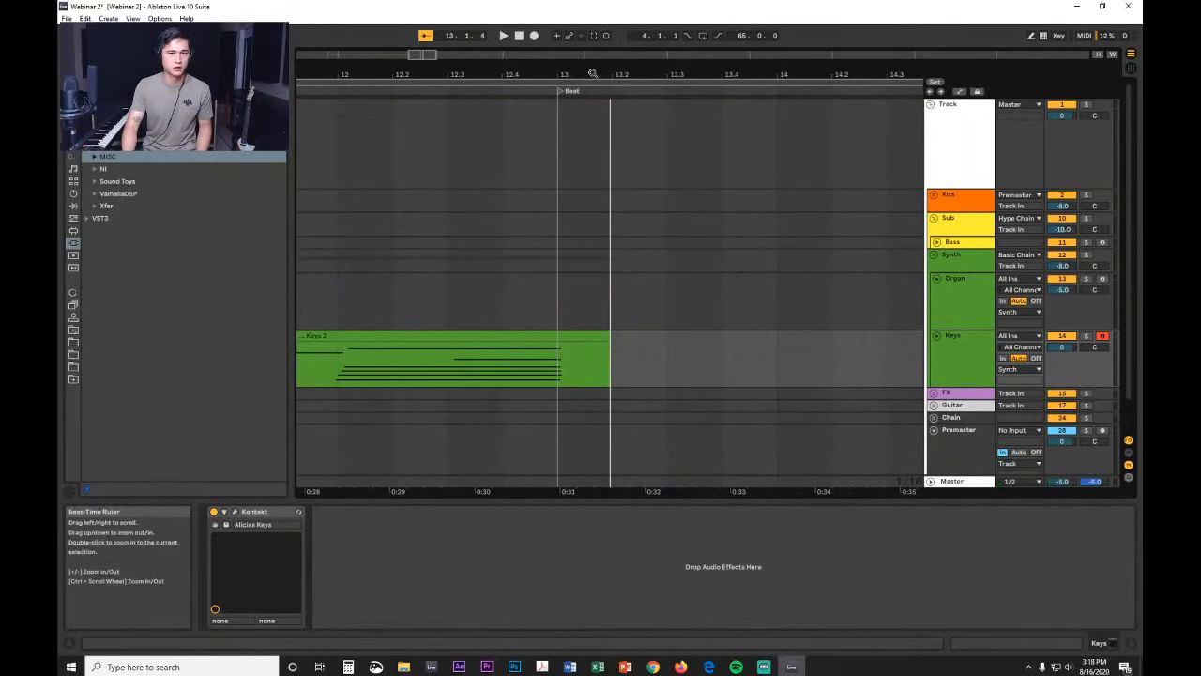
pyautogui.moveTo(593, 73); pyautogui.dragTo(794, 7)
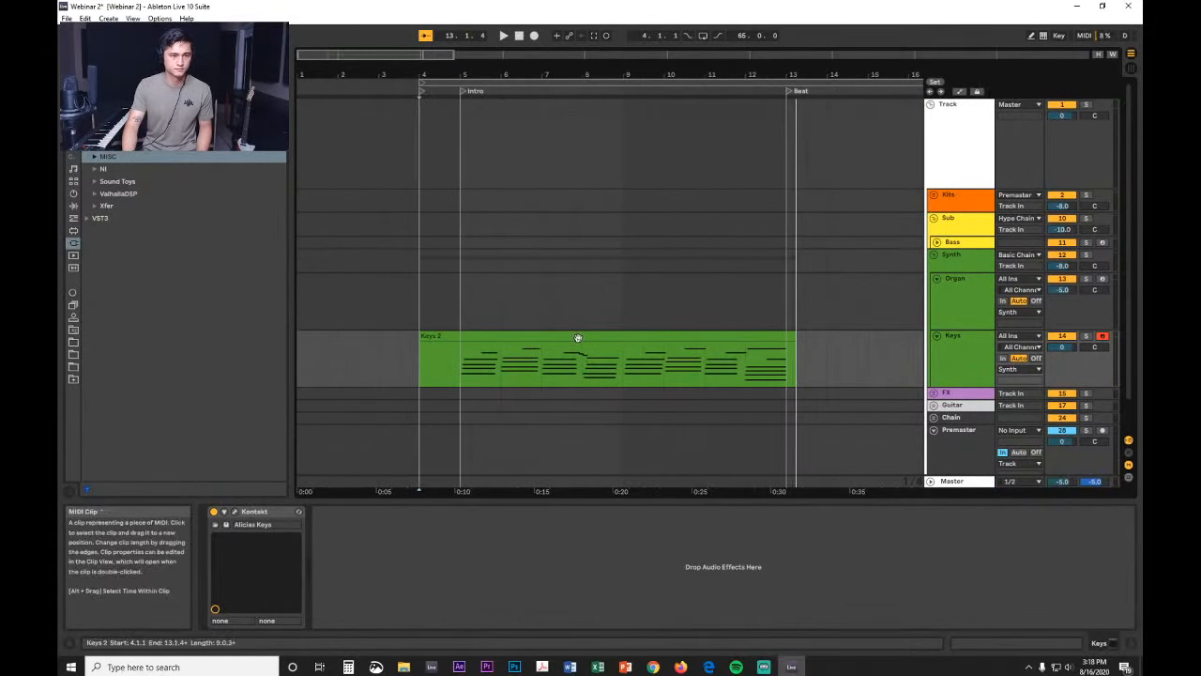
# Step: Open the Keys 2 clip's notes and transpose the last chord's lower notes, at clip bar 9, up two semitones
pyautogui.doubleClick(578, 338)
pyautogui.moveTo(1101, 547); pyautogui.dragTo(1062, 508)
pyautogui.press('Up')
pyautogui.press('Up')
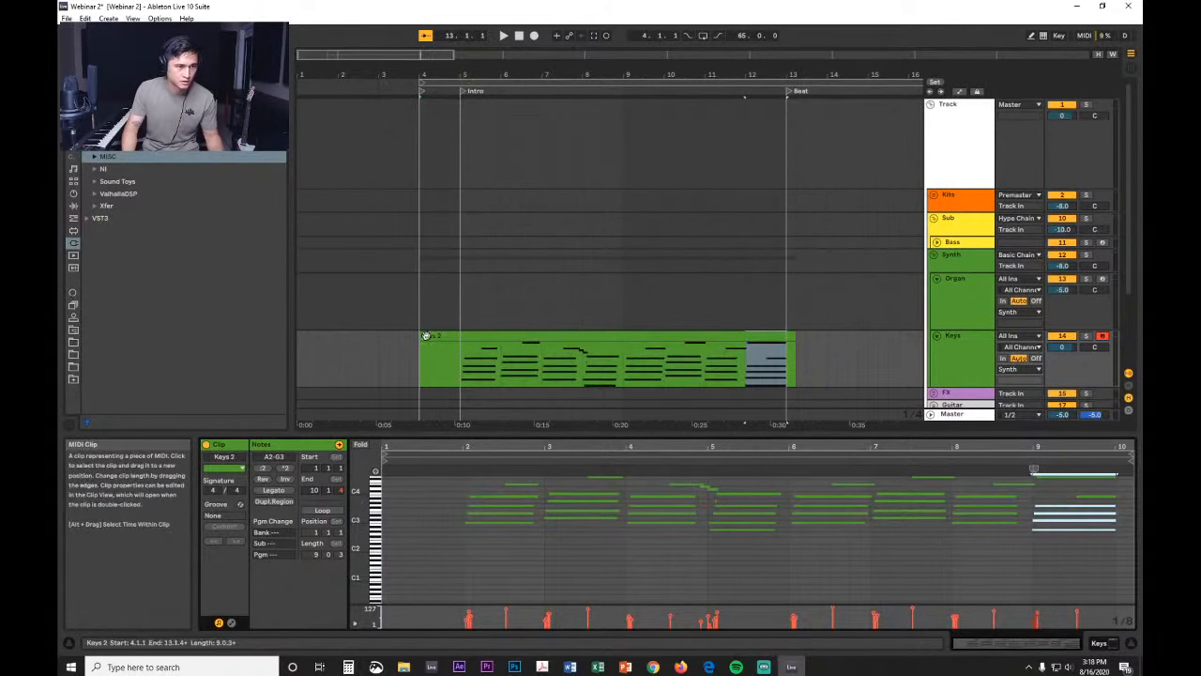
# Step: Move the Keys 2 clip slightly earlier to start at 3.4.4, and play it from its start
pyautogui.click(466, 373)
pyautogui.scroll(-1, 477, 367)
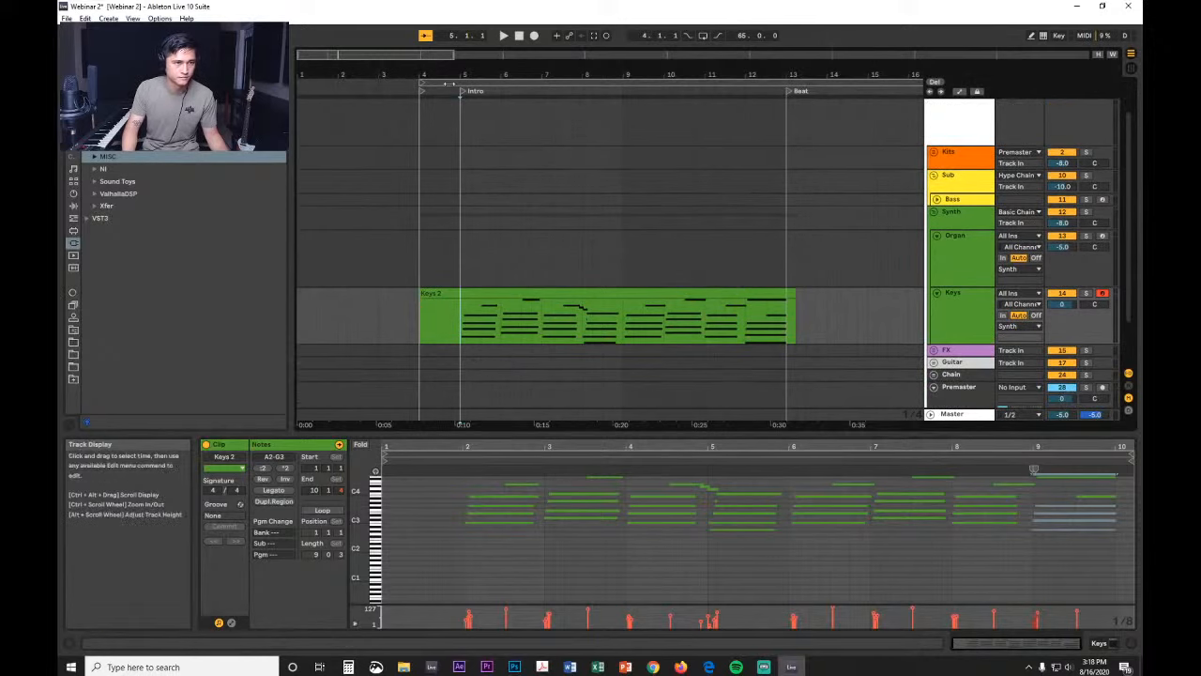
pyautogui.moveTo(458, 74); pyautogui.dragTo(460, 178)
pyautogui.moveTo(612, 294); pyautogui.dragTo(564, 315)
pyautogui.press('space')
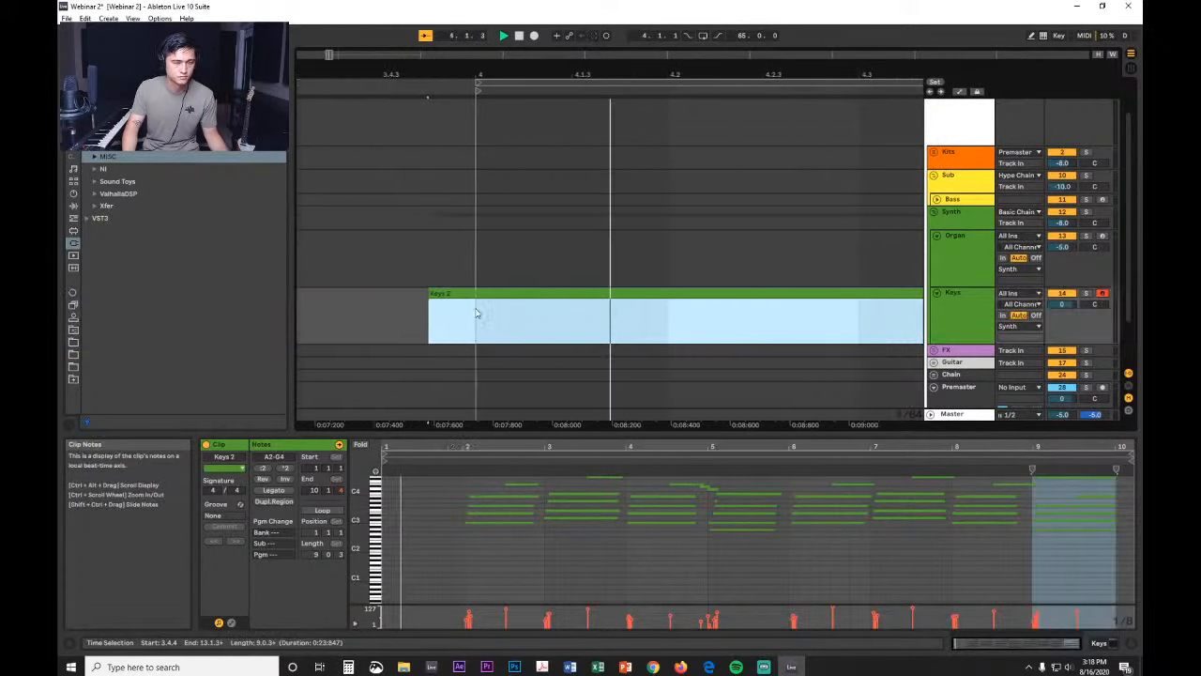
# Step: Trim the Keys 2 clip's start to just before the Intro marker, and shift the clip so its first melody note falls on 5.3
pyautogui.moveTo(528, 71); pyautogui.dragTo(521, 17)
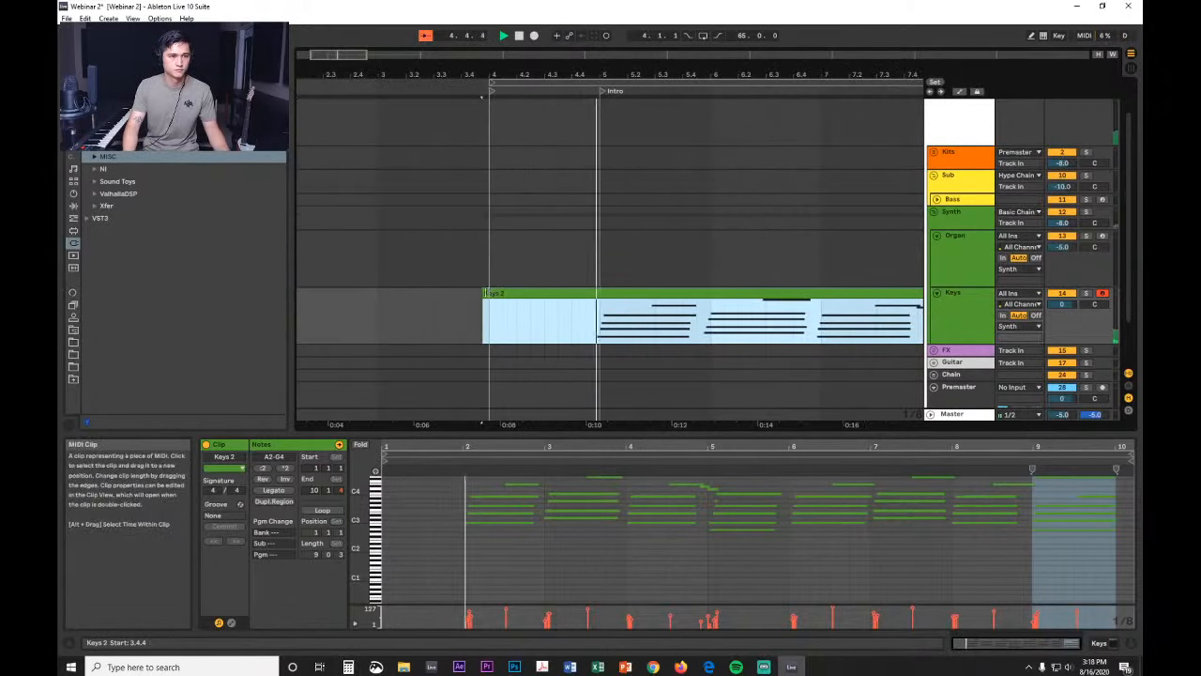
pyautogui.moveTo(484, 310); pyautogui.dragTo(585, 326)
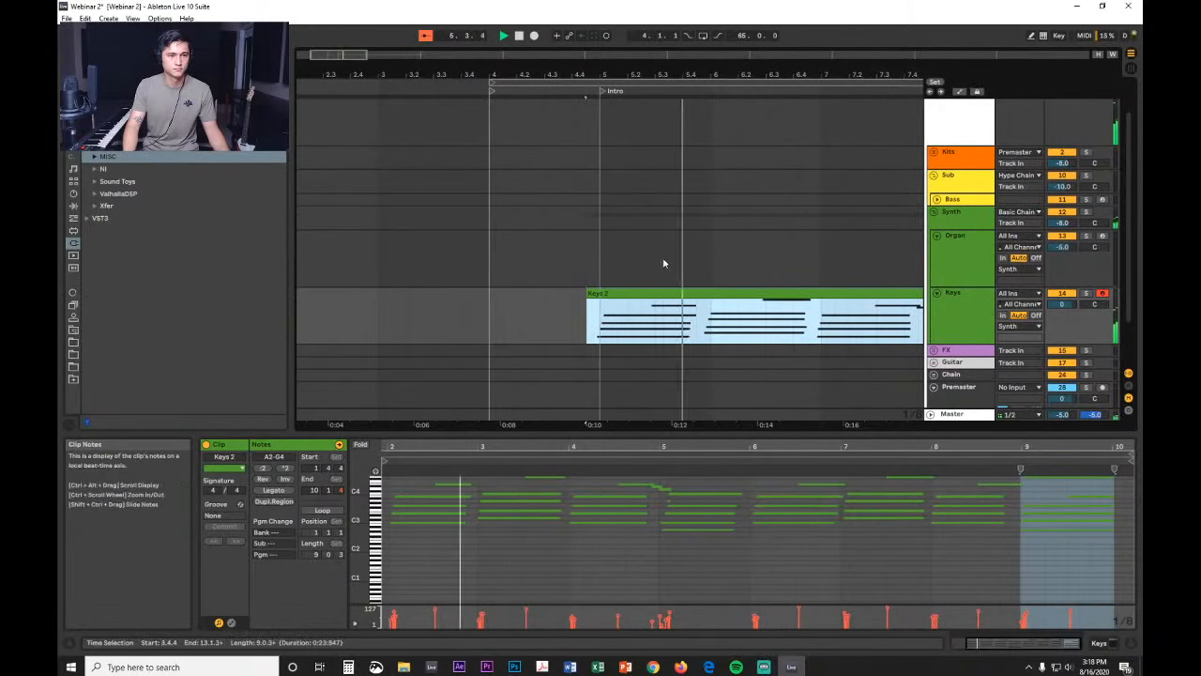
pyautogui.moveTo(659, 75); pyautogui.dragTo(488, 275)
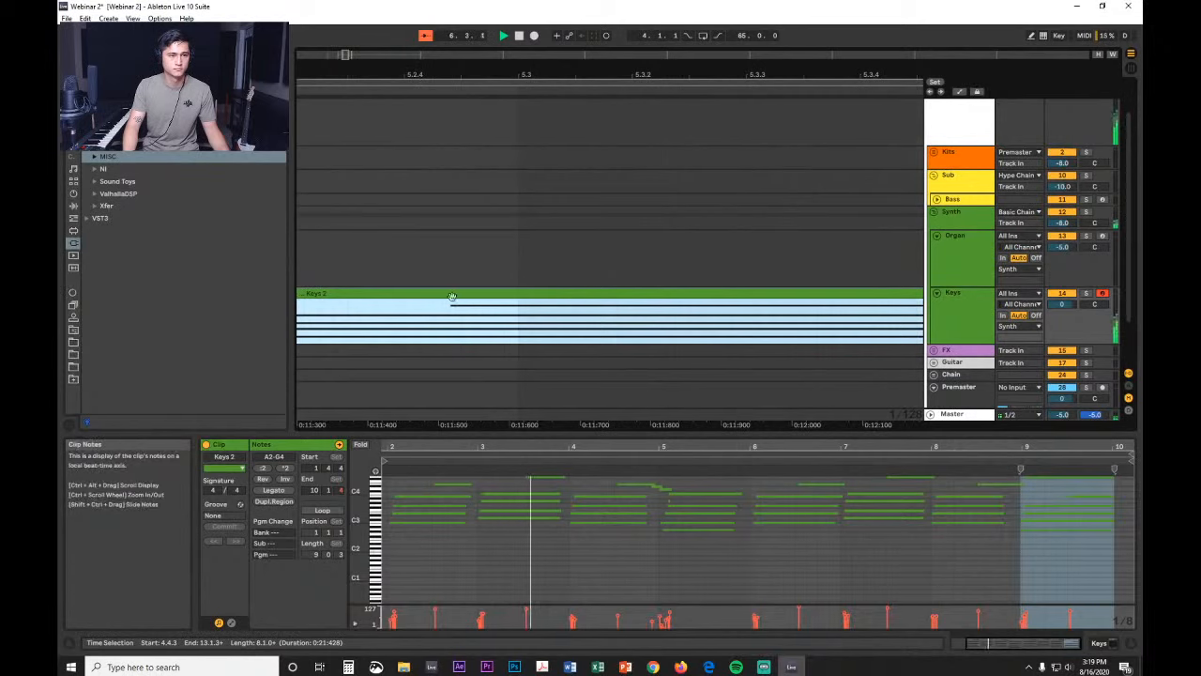
pyautogui.click(488, 313)
pyautogui.click(521, 320)
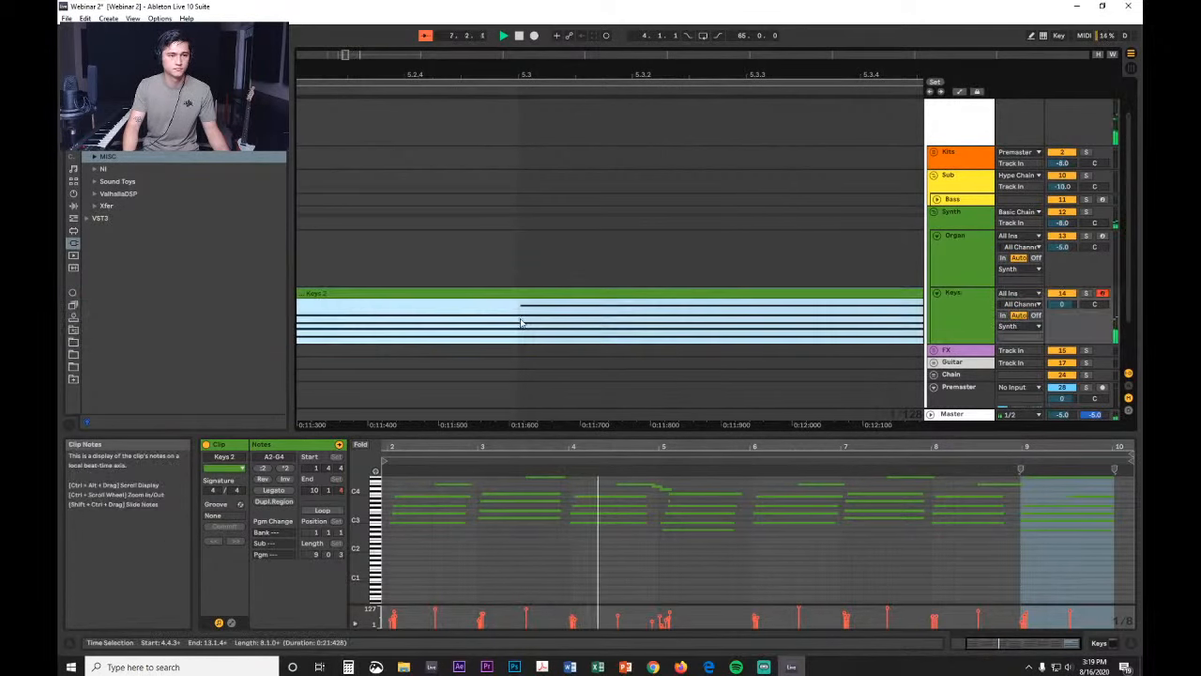
# Step: Undo the last note edit and examine the chord at clip bar 5 up close while the clip plays
pyautogui.click(691, 508)
pyautogui.click(676, 508)
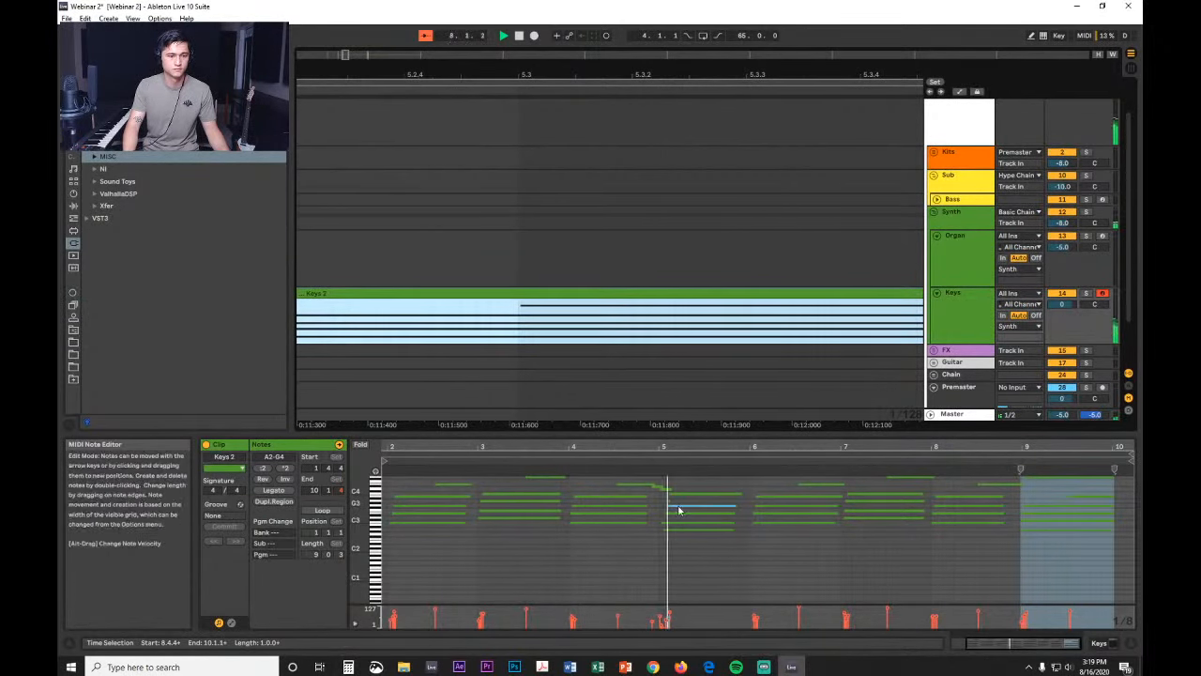
pyautogui.hotkey('ctrl', 'z')
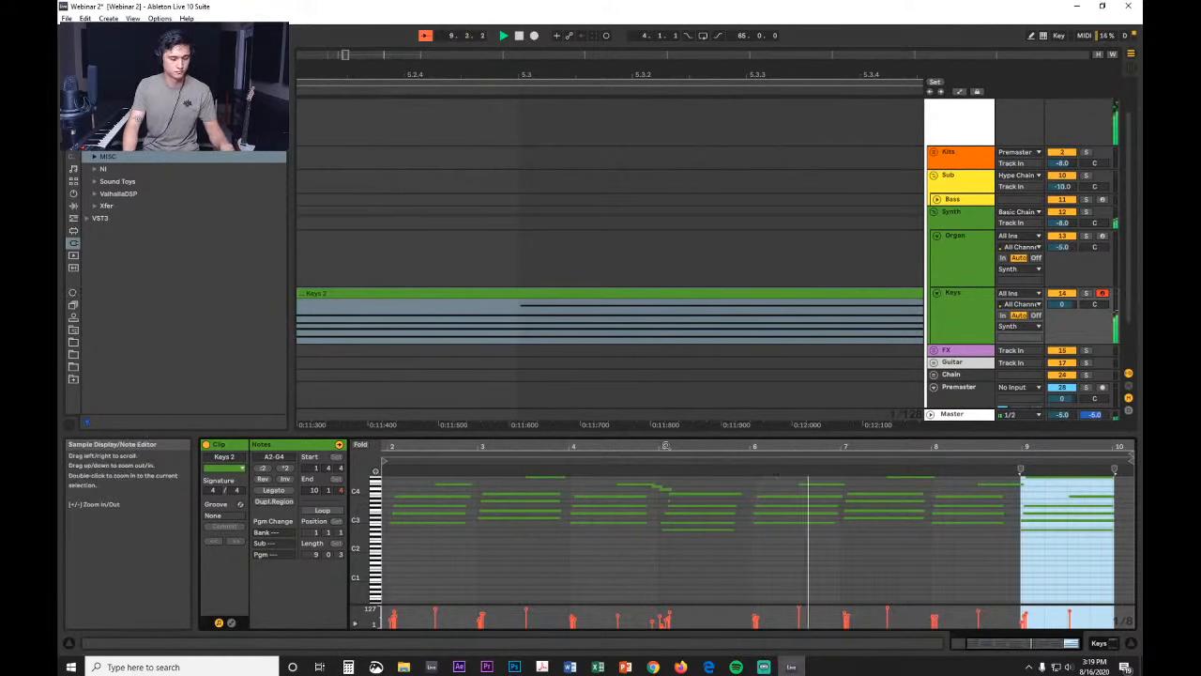
pyautogui.click(1044, 555)
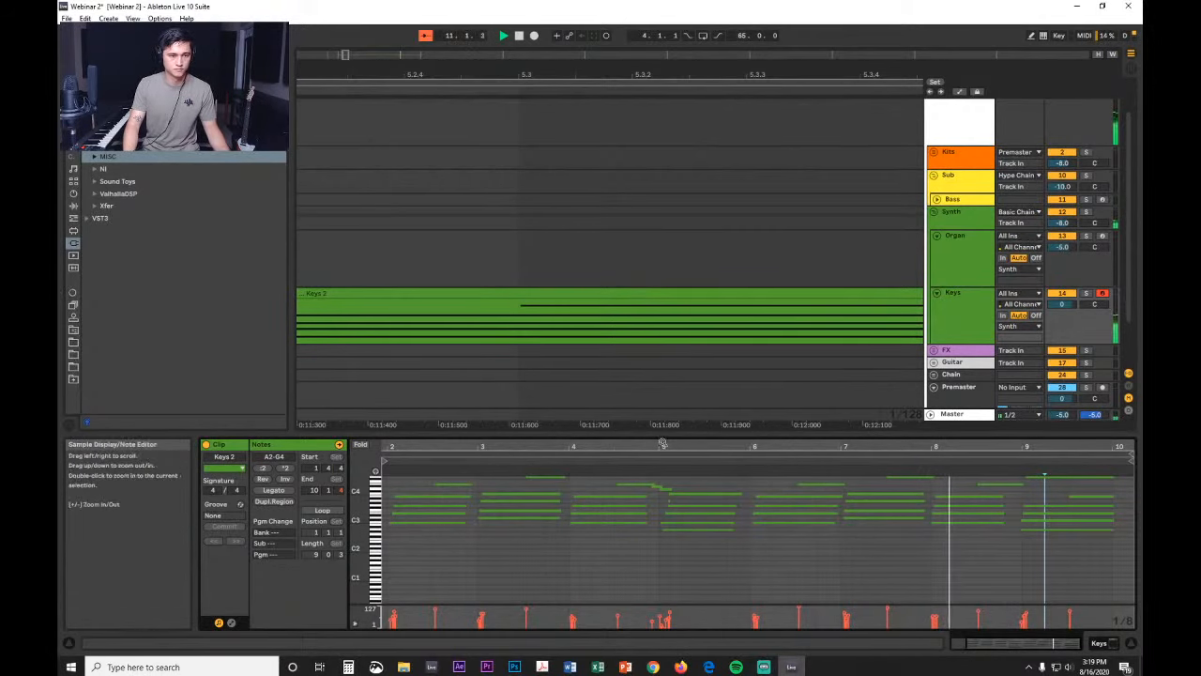
pyautogui.moveTo(662, 444); pyautogui.dragTo(655, 500)
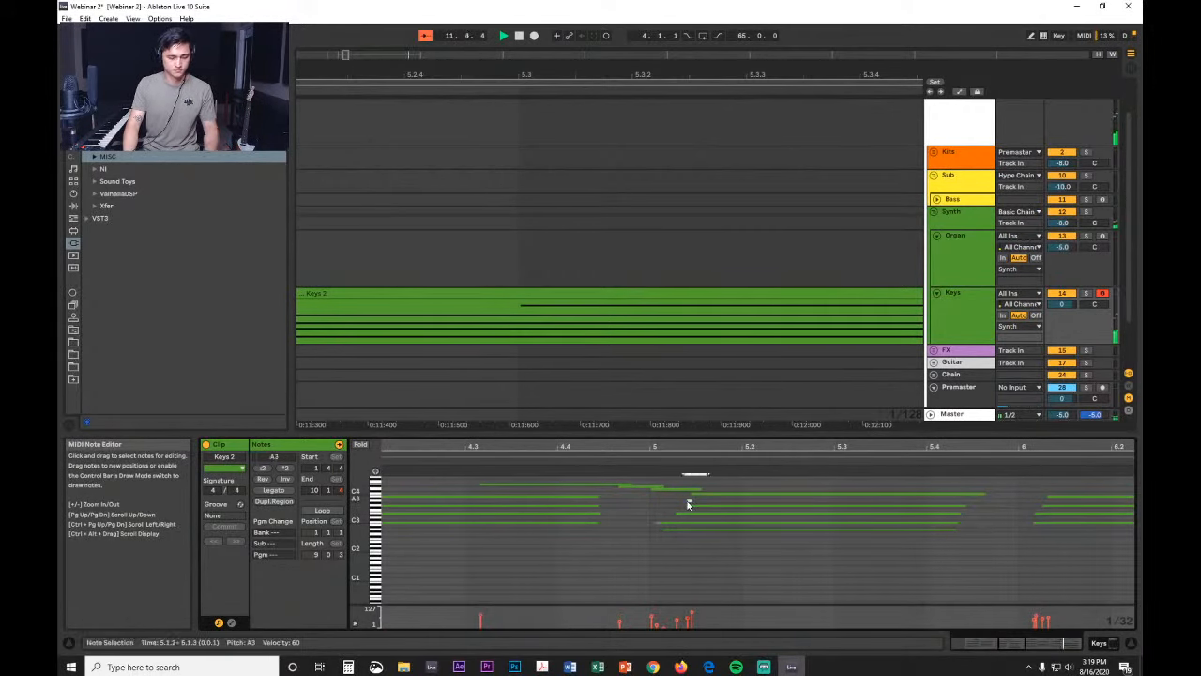
pyautogui.moveTo(691, 446); pyautogui.dragTo(695, 394)
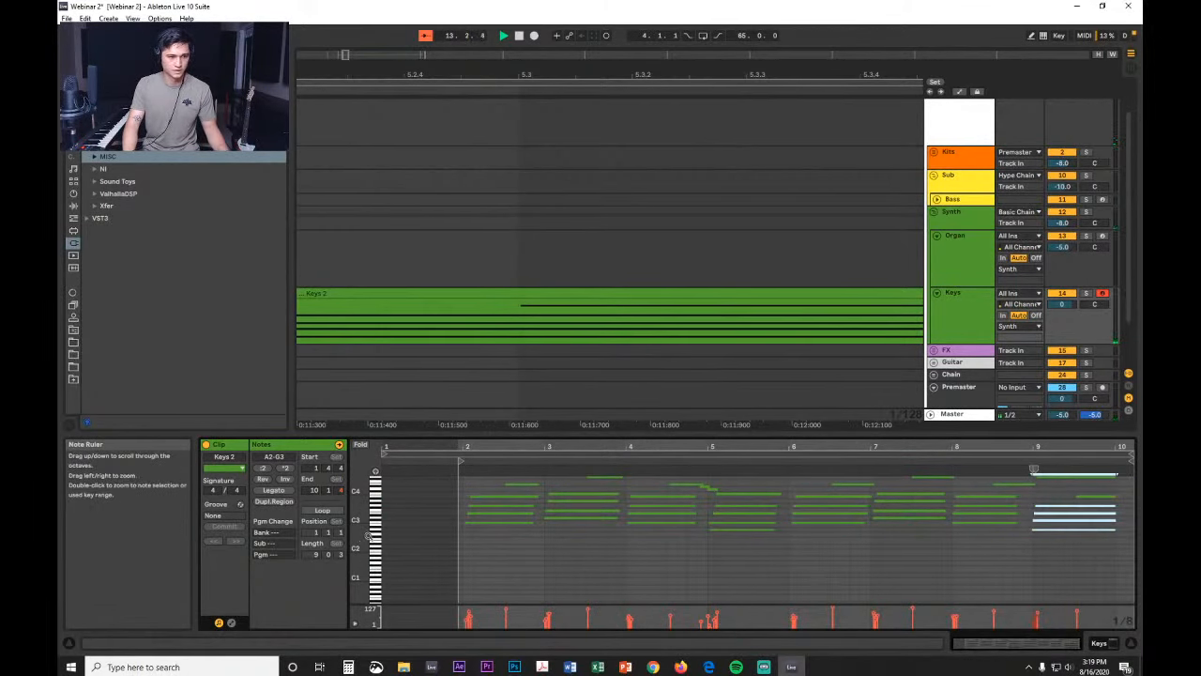
# Step: Listen to the last chord from clip bar 9 and delete its lower notes from A2 to G3
pyautogui.moveTo(371, 535); pyautogui.dragTo(437, 554)
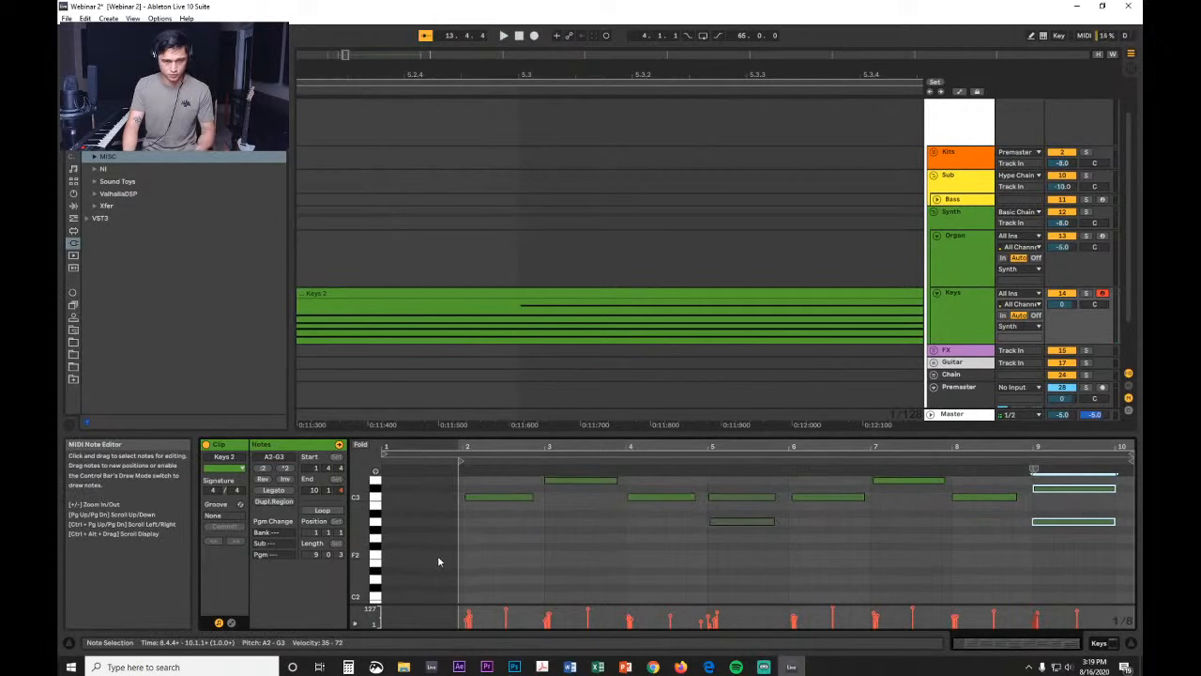
pyautogui.scroll(3, 1005, 550)
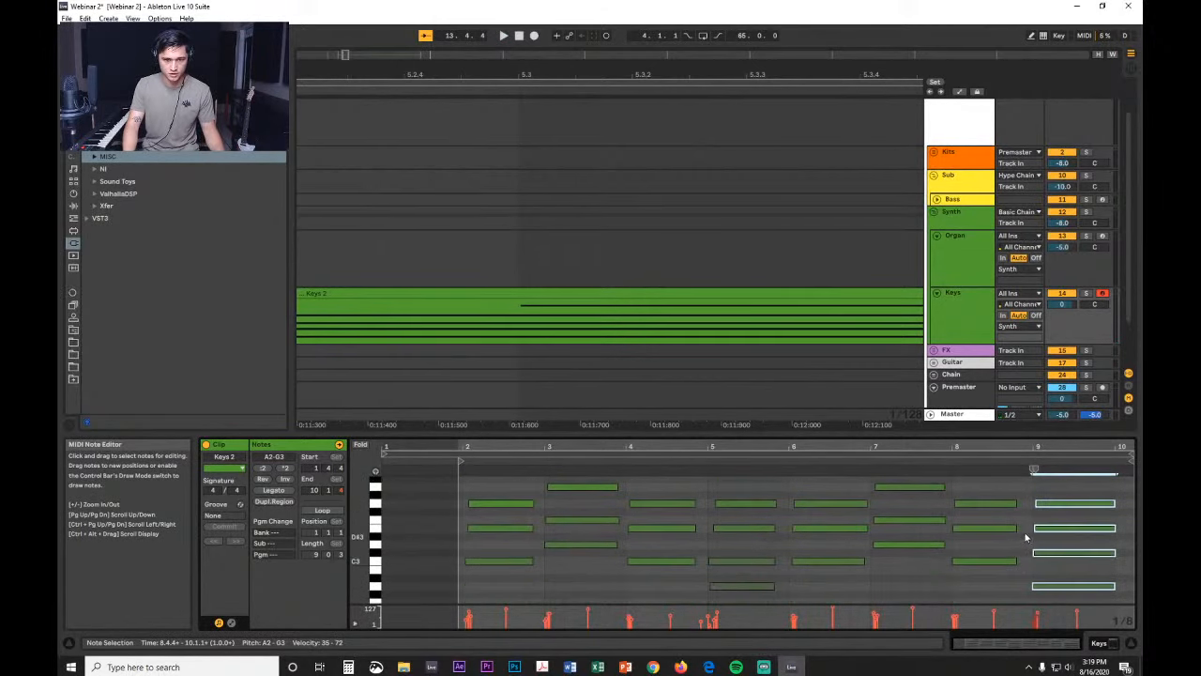
pyautogui.scroll(-2, 1041, 536)
pyautogui.click(1035, 467)
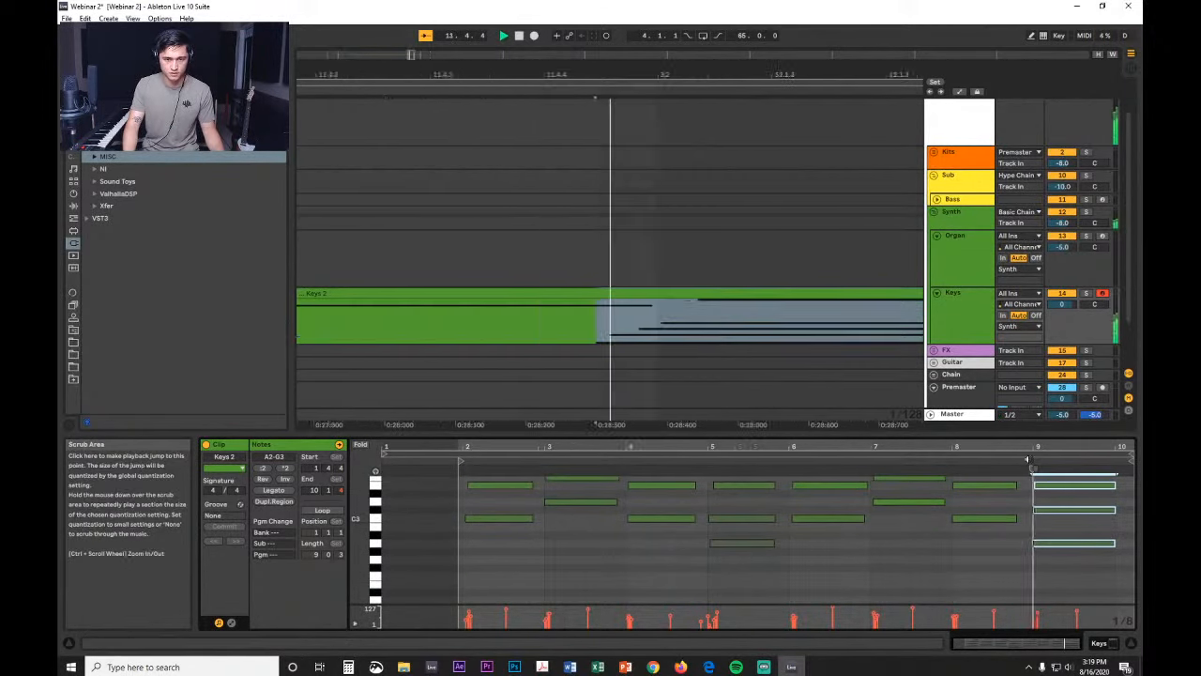
pyautogui.scroll(2, 1038, 571)
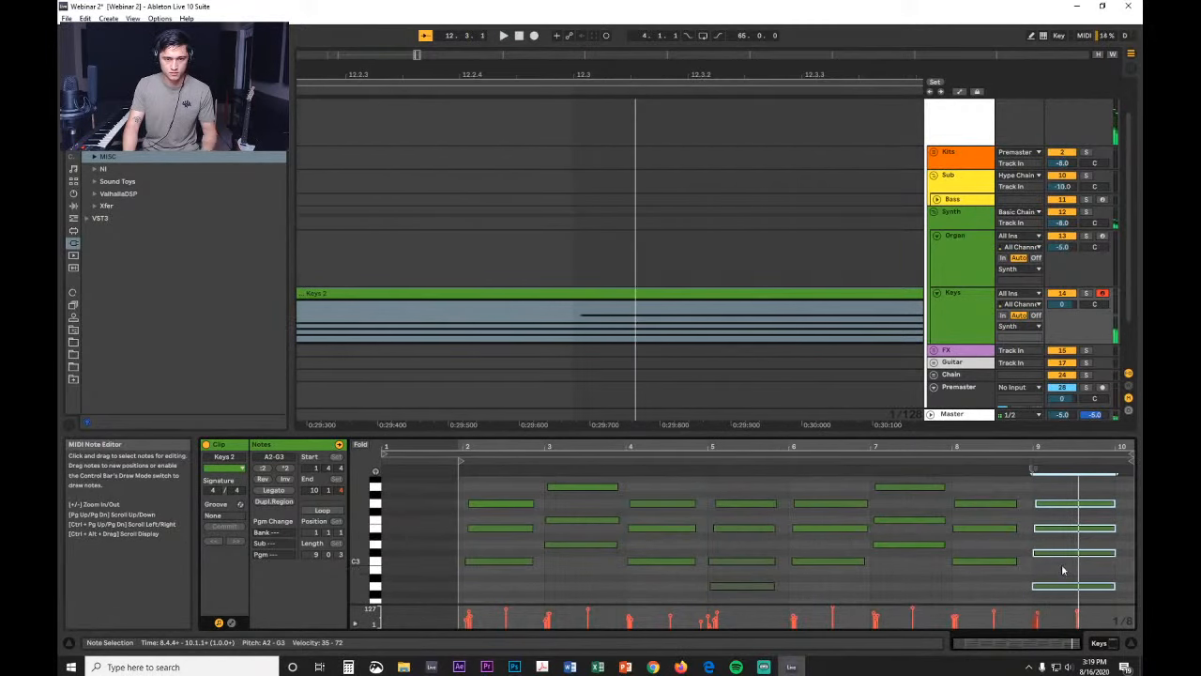
pyautogui.click(1062, 586)
pyautogui.press('space')
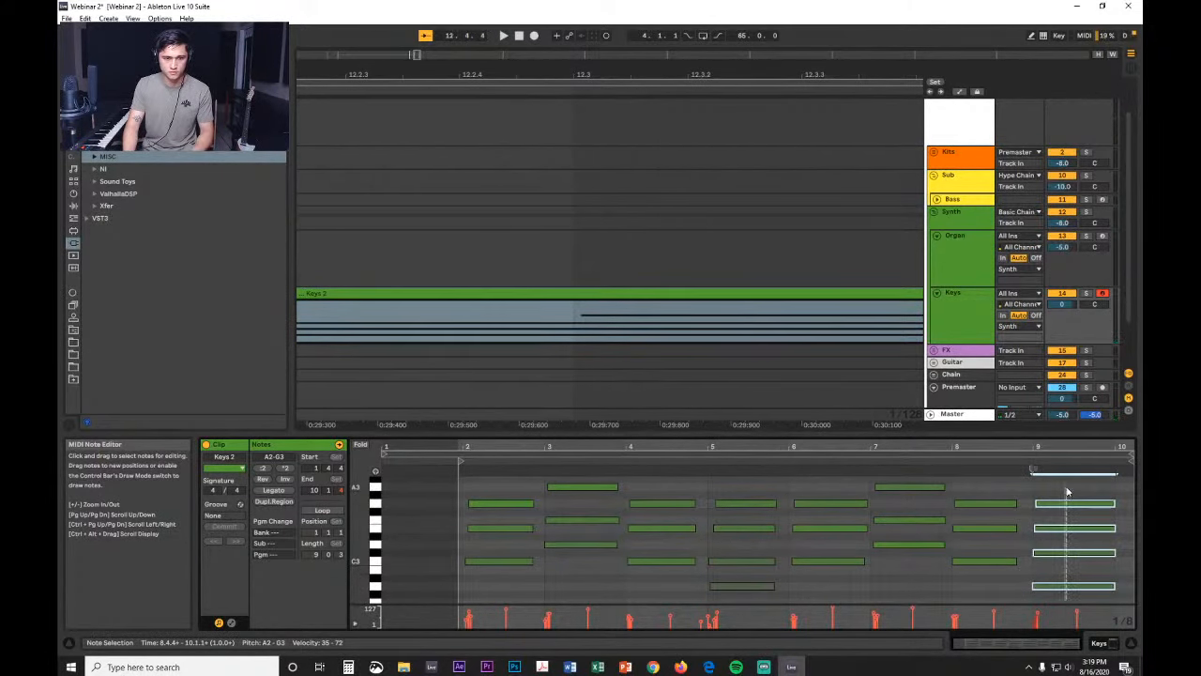
pyautogui.press('Delete')
# Step: Copy the lower chord notes from A2 to G3 at clip bar 5, paste them at bar 9, and play the result
pyautogui.scroll(-1, 735, 579)
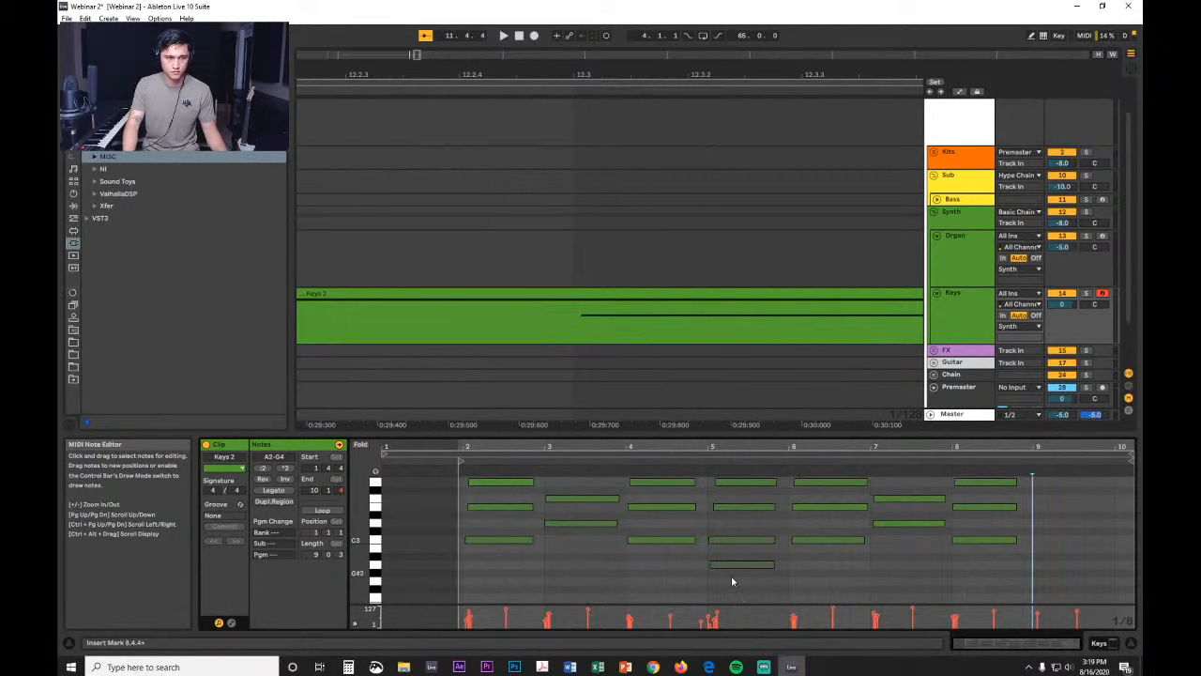
pyautogui.moveTo(732, 578); pyautogui.dragTo(739, 467)
pyautogui.click(1035, 555)
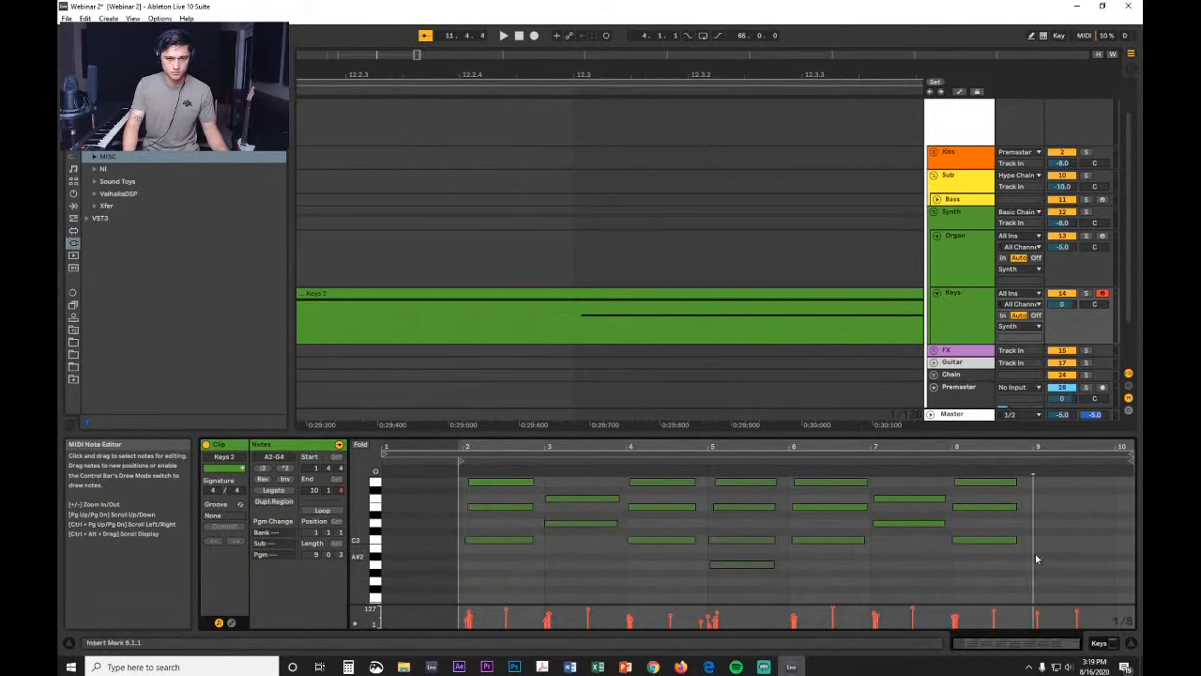
pyautogui.hotkey('ctrl', 'v')
pyautogui.press('space')
pyautogui.click(1027, 461)
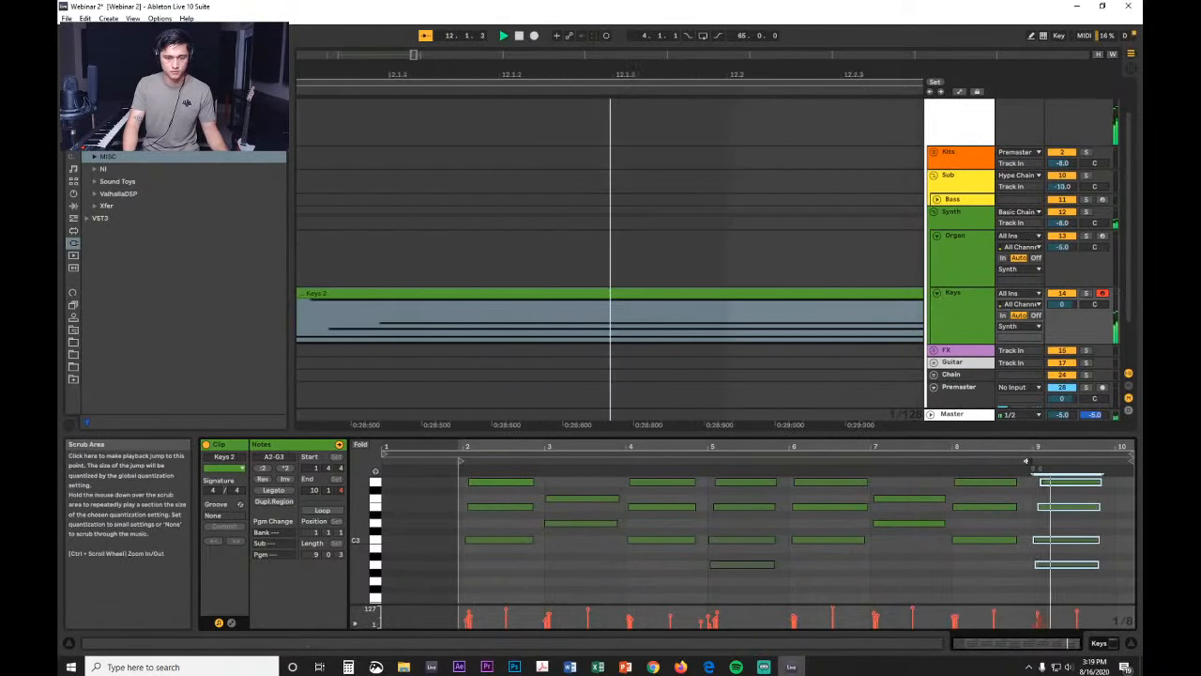
# Step: Enlarge the velocity editor and raise the velocity of the quiet low notes in the chords at clip bars 5 and 9
pyautogui.moveTo(1045, 619); pyautogui.dragTo(456, 622)
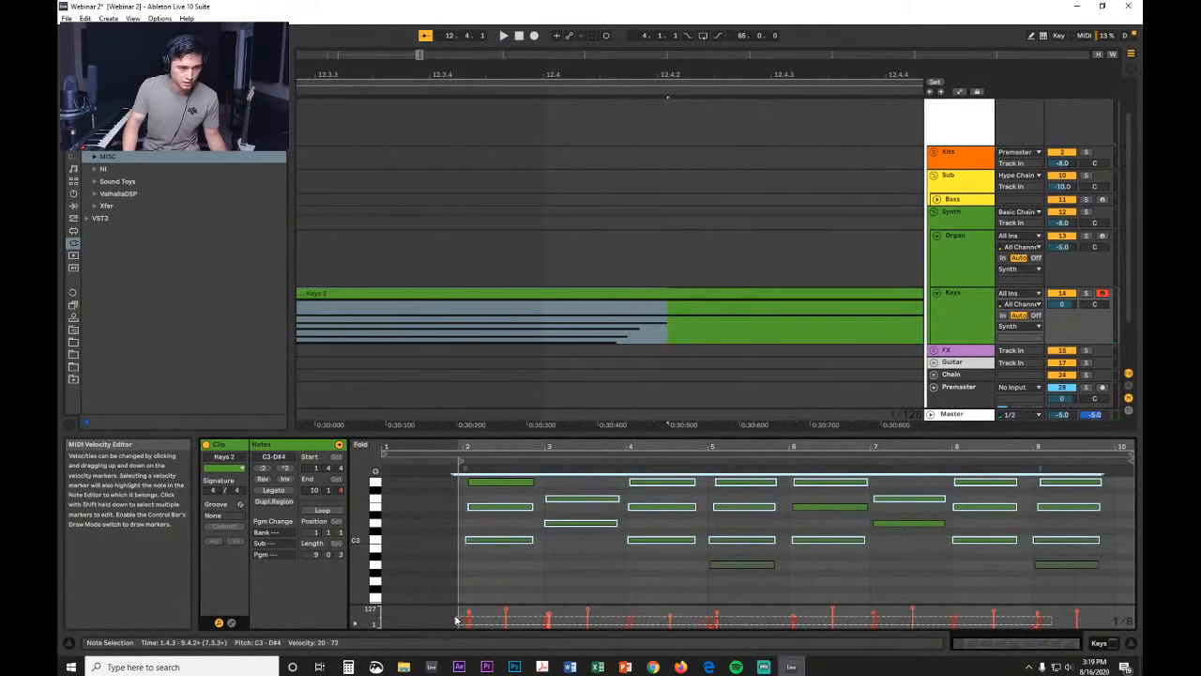
pyautogui.click(630, 621)
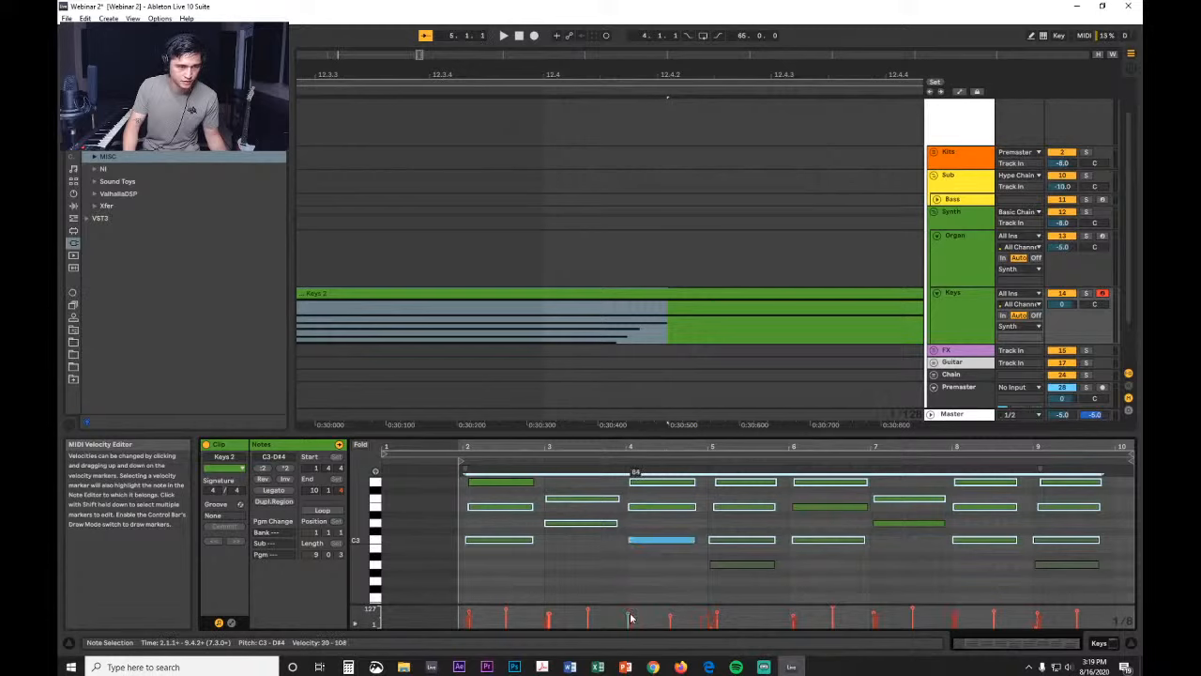
pyautogui.moveTo(473, 606); pyautogui.dragTo(481, 535)
pyautogui.moveTo(488, 577); pyautogui.dragTo(805, 631)
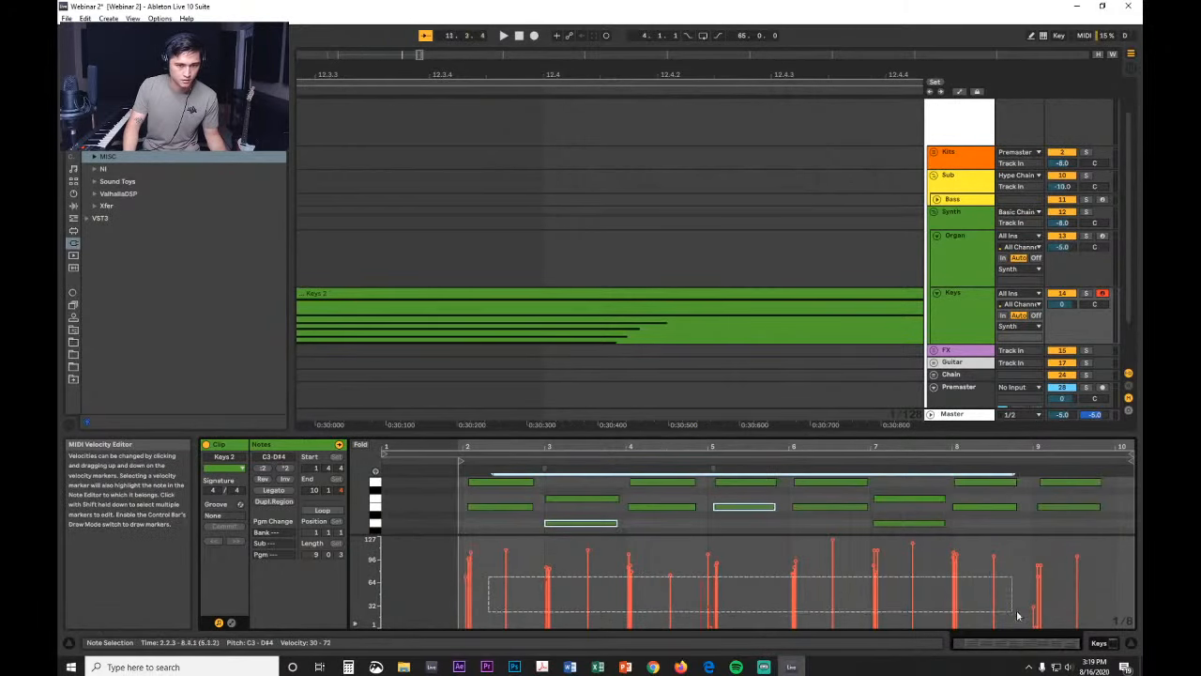
pyautogui.moveTo(1018, 616); pyautogui.dragTo(1079, 630)
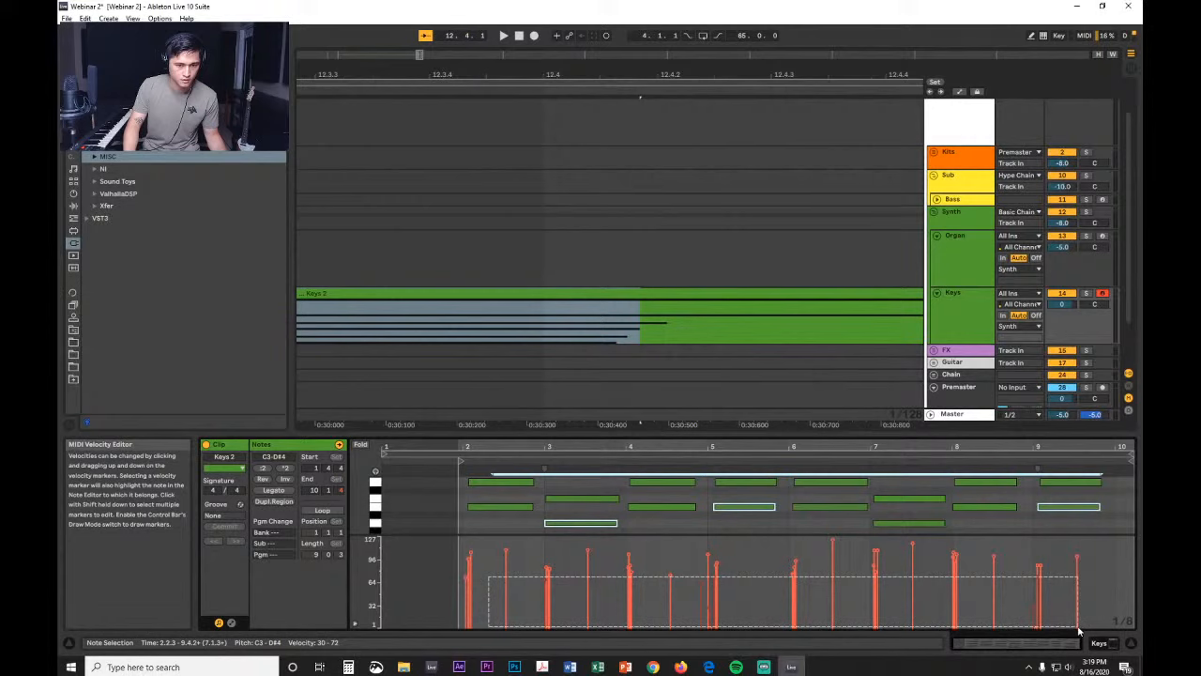
pyautogui.click(1032, 606)
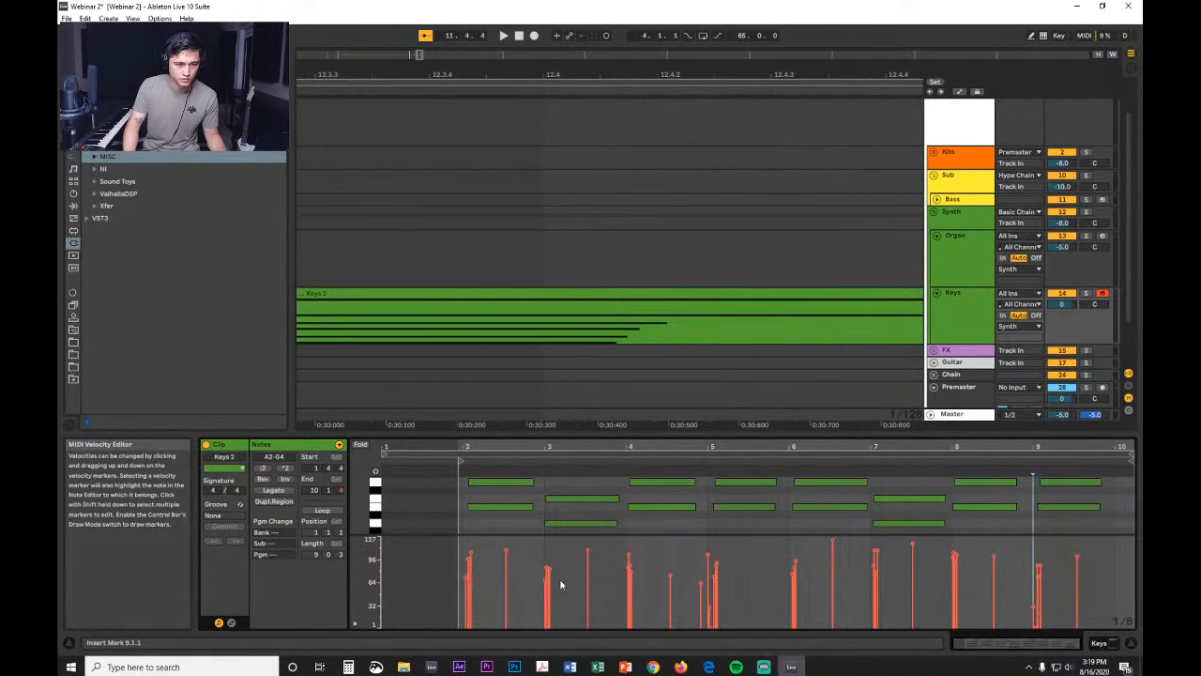
pyautogui.moveTo(647, 623); pyautogui.dragTo(1068, 665)
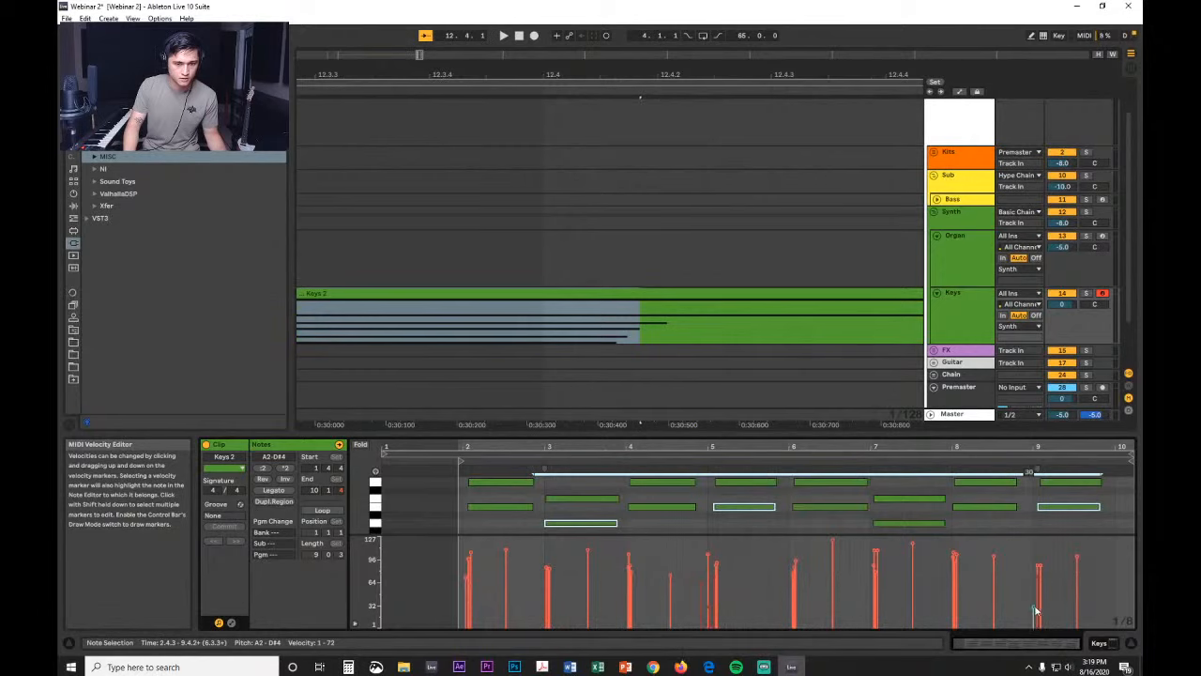
pyautogui.click(693, 601)
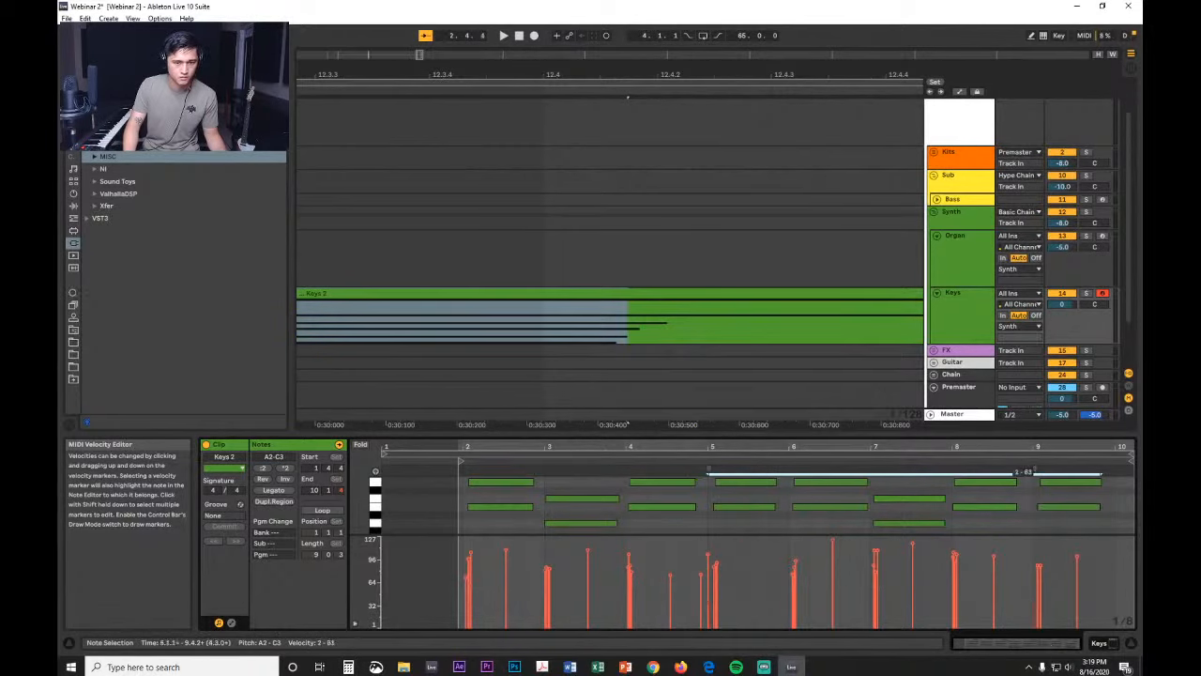
# Step: Play the clip back and enlarge the note editor to show its full pitch range
pyautogui.press('space')
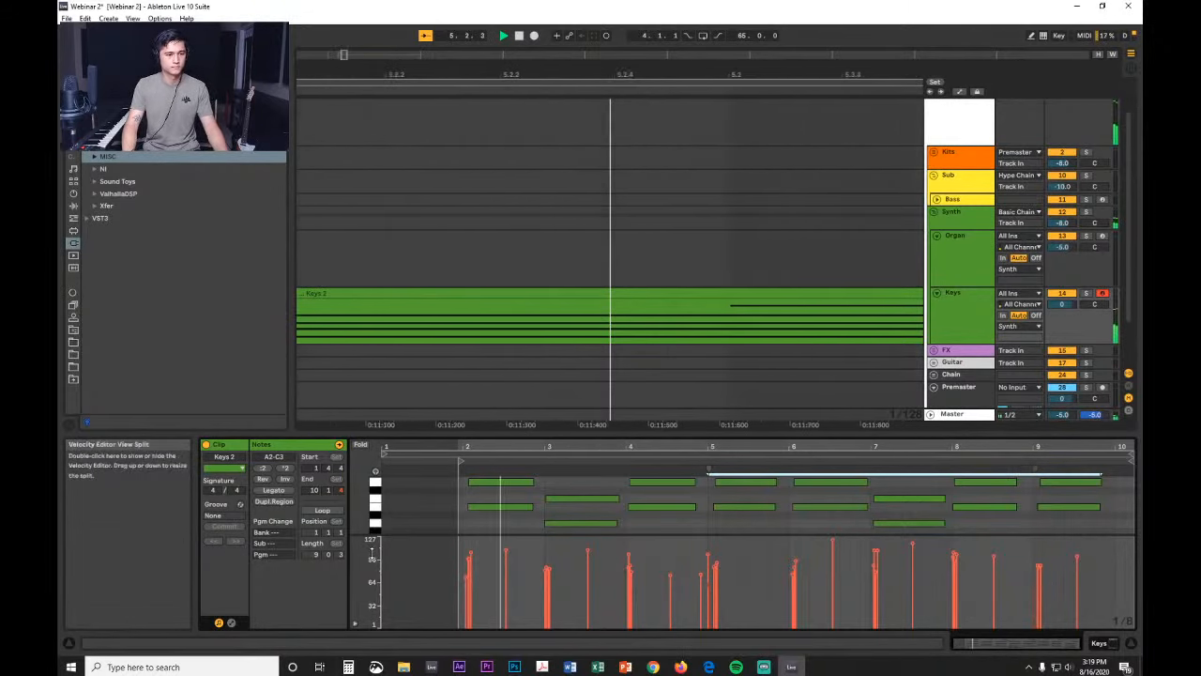
pyautogui.moveTo(364, 502); pyautogui.dragTo(351, 497)
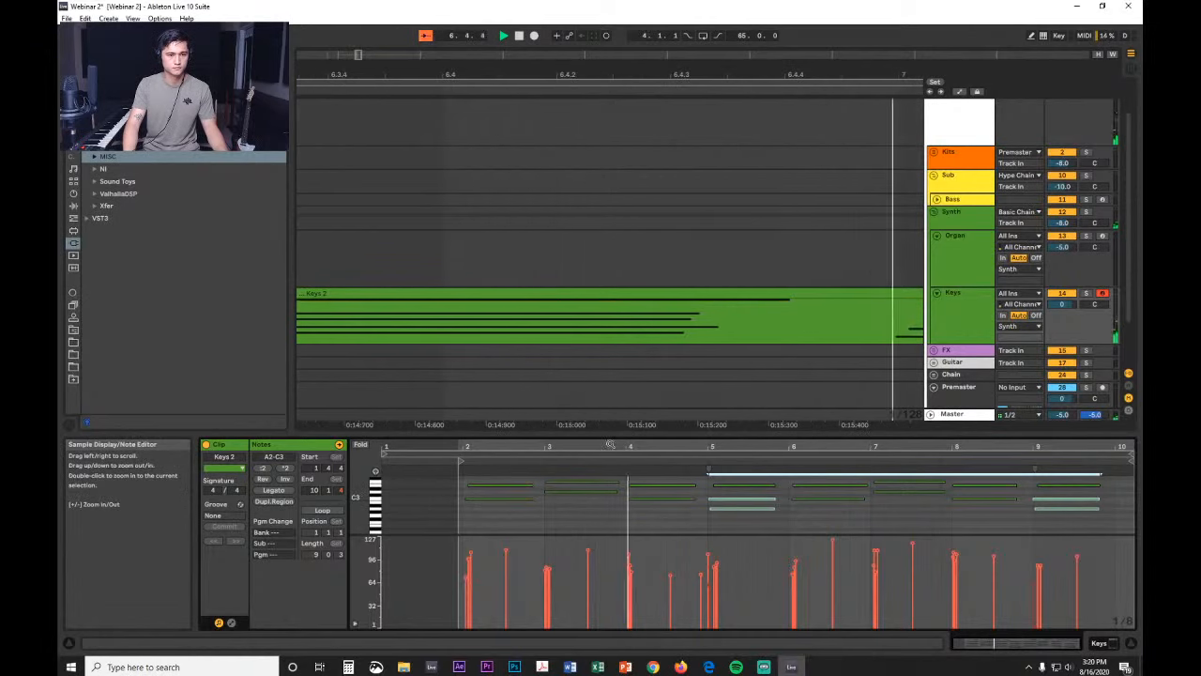
pyautogui.moveTo(612, 434); pyautogui.dragTo(612, 301)
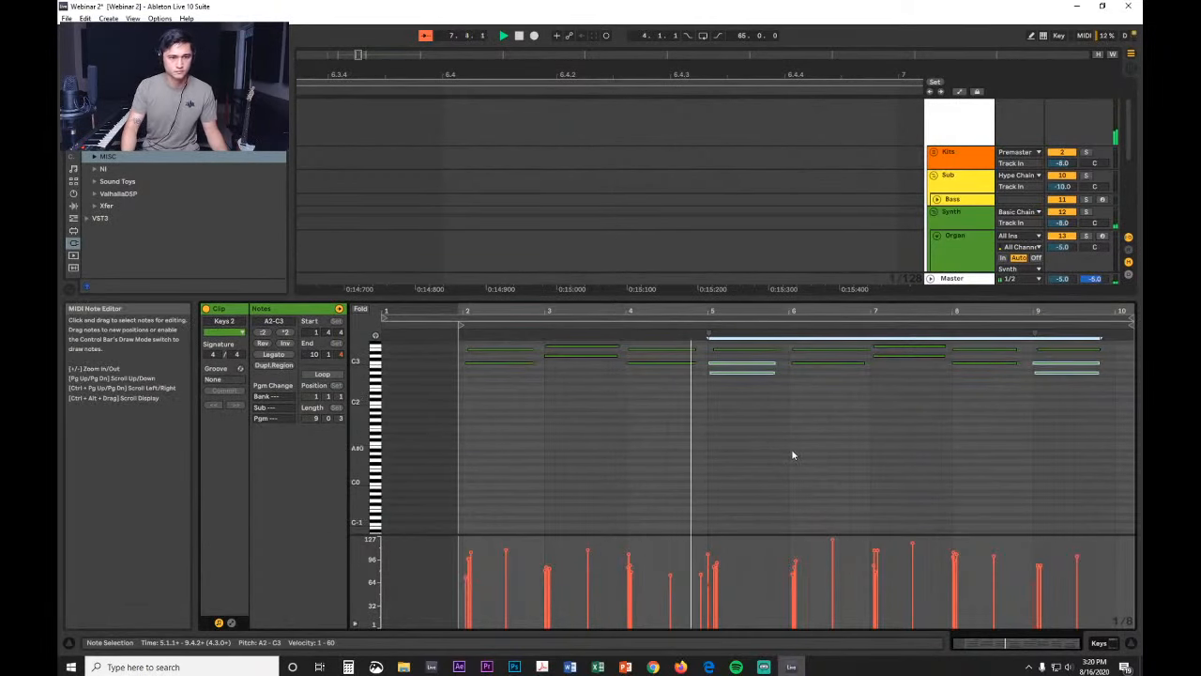
pyautogui.scroll(3, 813, 483)
pyautogui.scroll(-1, 812, 483)
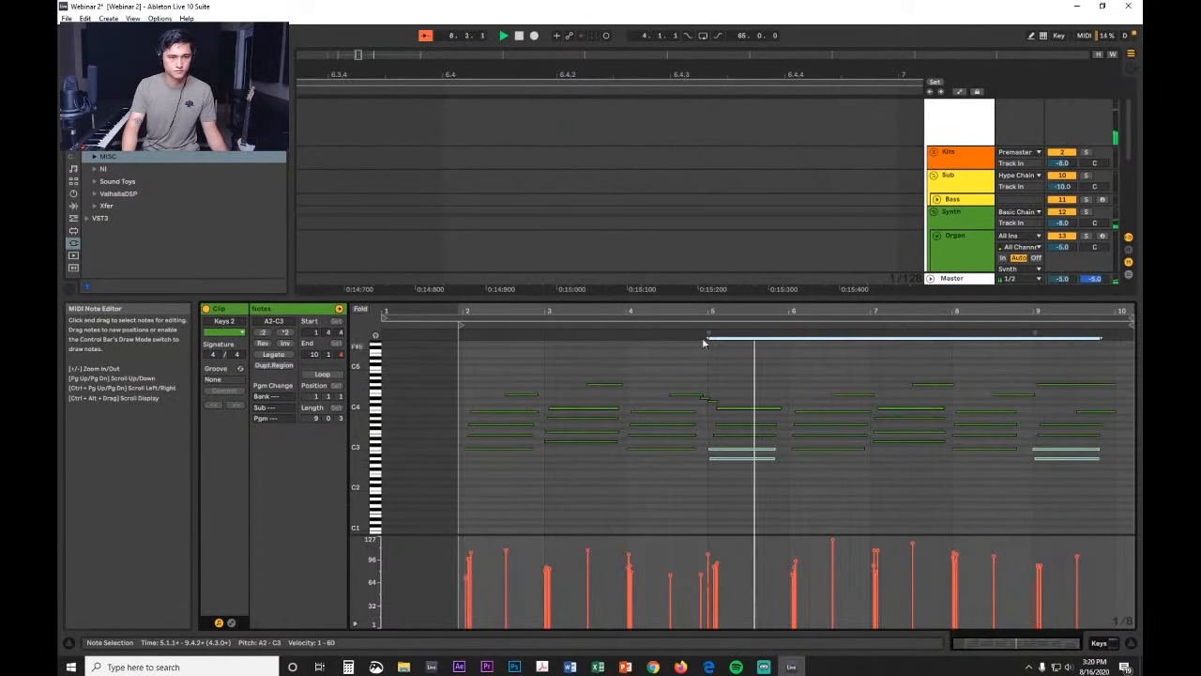
# Step: Stop playback and nudge the short D#4 and D4 passing notes before clip bar 5 slightly earlier
pyautogui.moveTo(704, 313); pyautogui.dragTo(751, 378)
pyautogui.press('space')
pyautogui.press('Left')
pyautogui.press('Left')
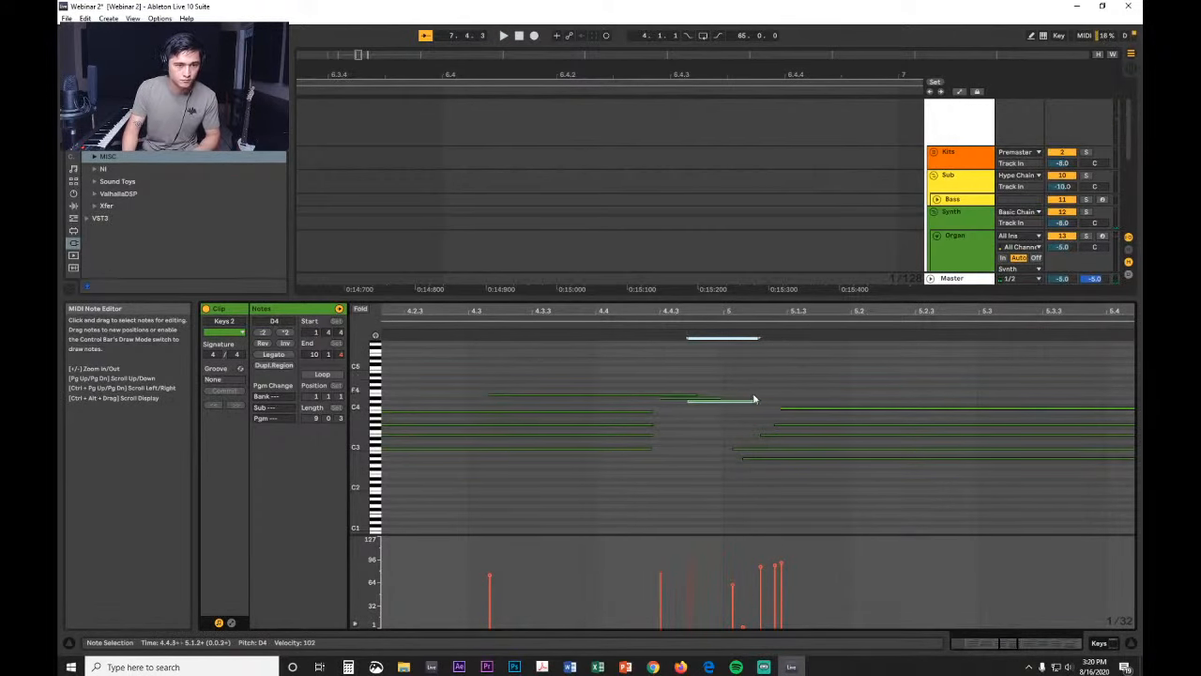
# Step: Play the clip from its start and fold the note editor to only the pitches in use
pyautogui.press('space')
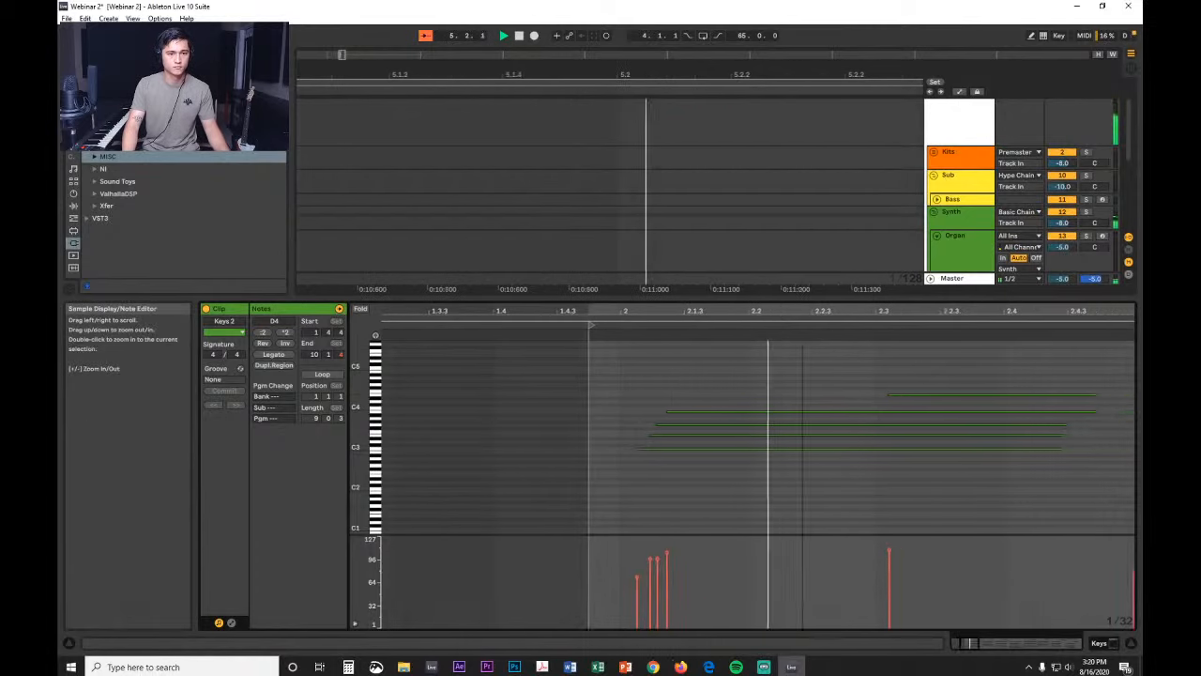
pyautogui.moveTo(795, 313); pyautogui.dragTo(793, 230)
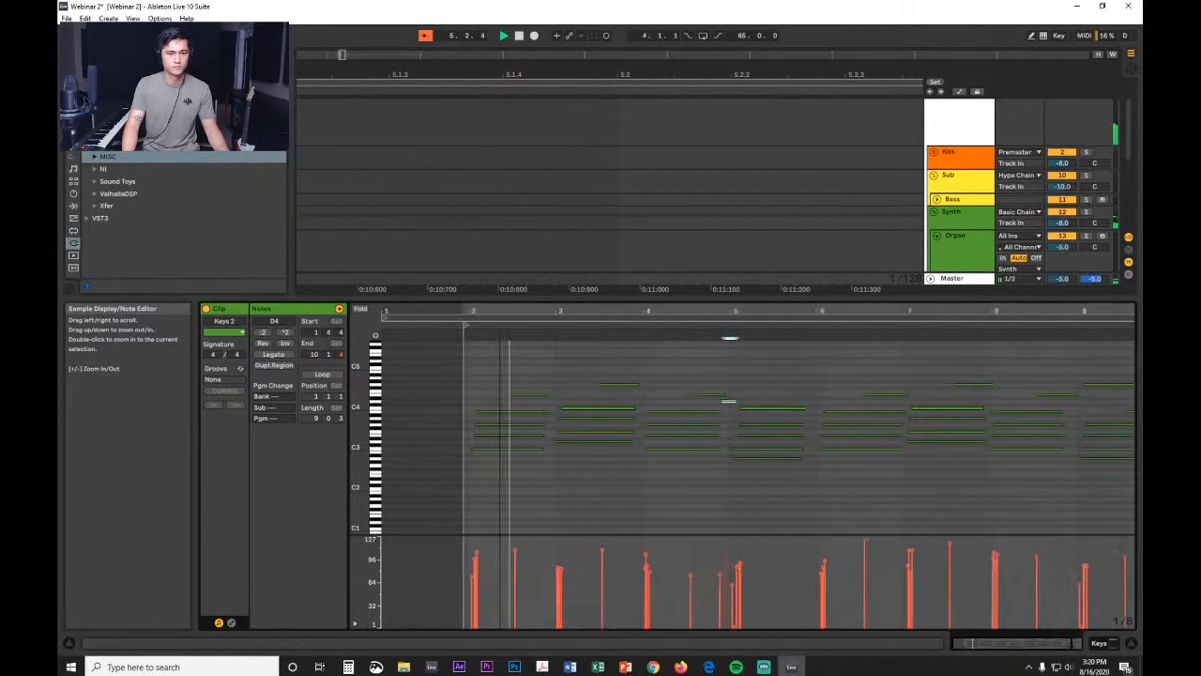
pyautogui.click(362, 311)
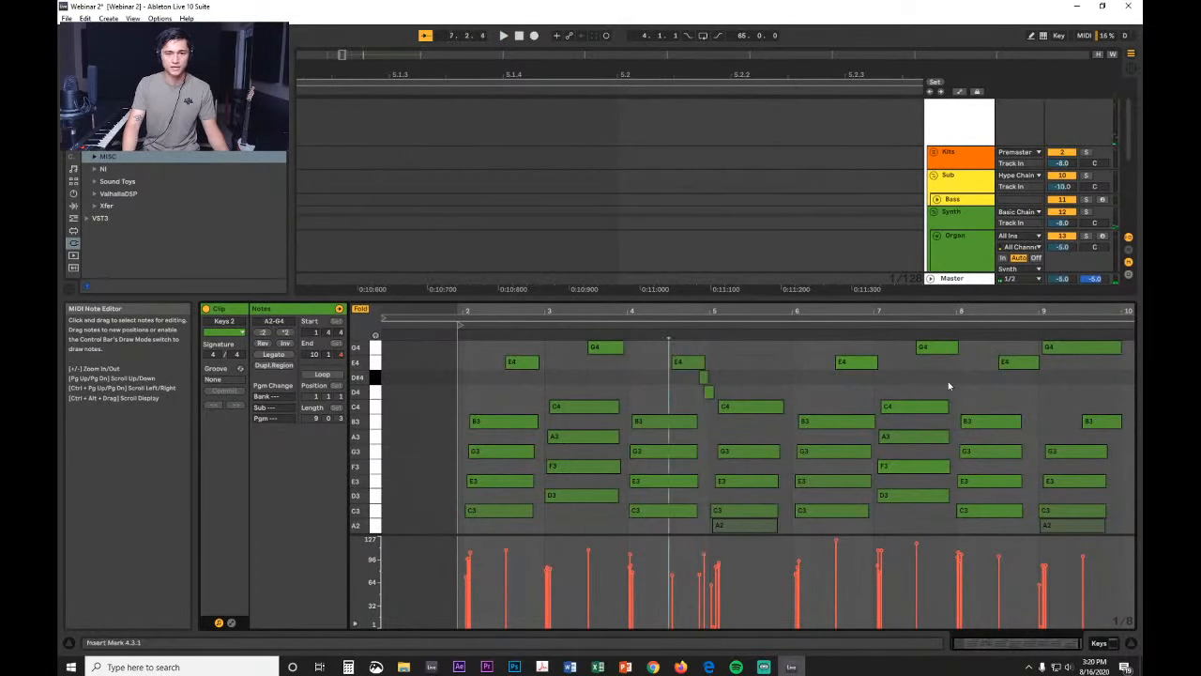
# Step: Duplicate all the E4 and G4 melody notes one octave higher, at E5 and G5
pyautogui.moveTo(1087, 370); pyautogui.dragTo(694, 322)
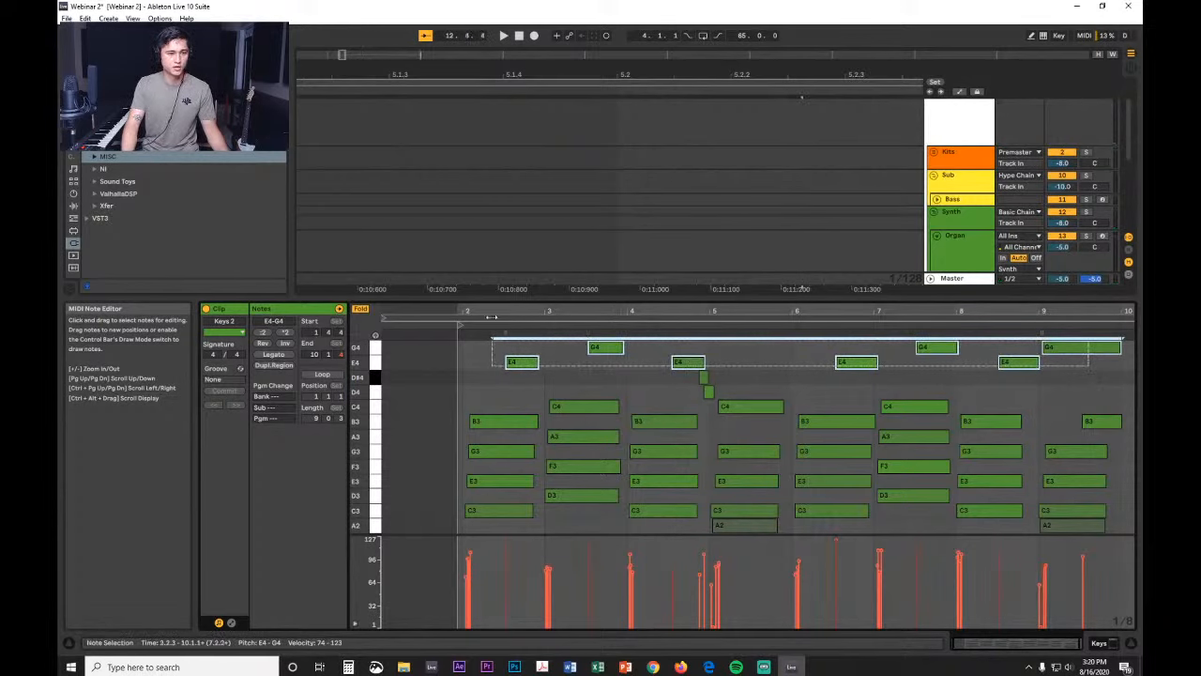
pyautogui.moveTo(491, 317); pyautogui.dragTo(492, 318)
pyautogui.hotkey('ctrl', 'c')
pyautogui.hotkey('ctrl', 'v')
pyautogui.hotkey('shift', 'Up')
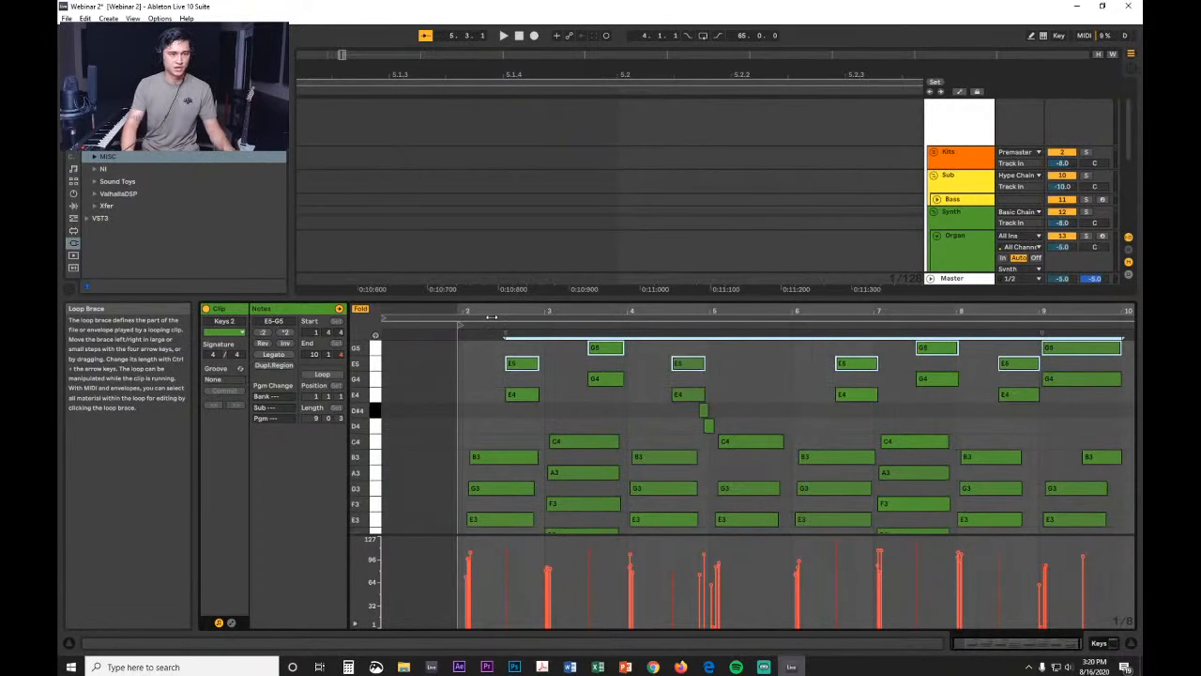
# Step: Play the clip from its first melody note and follow playback in the arrangement
pyautogui.click(500, 385)
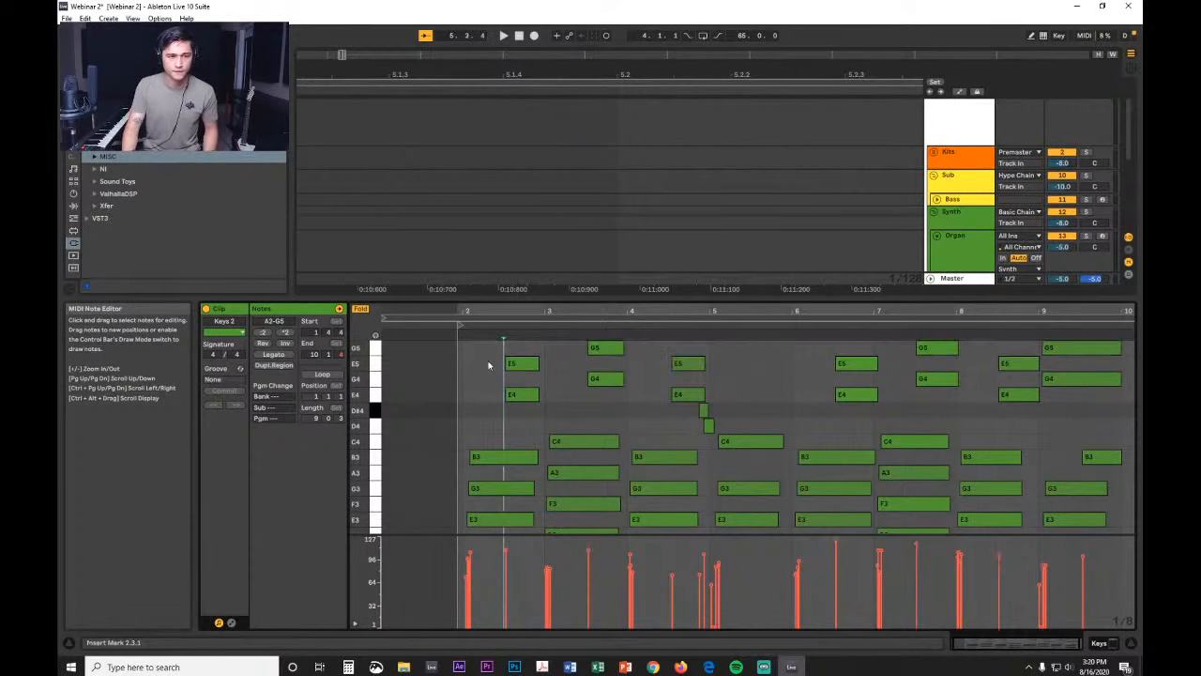
pyautogui.press('space')
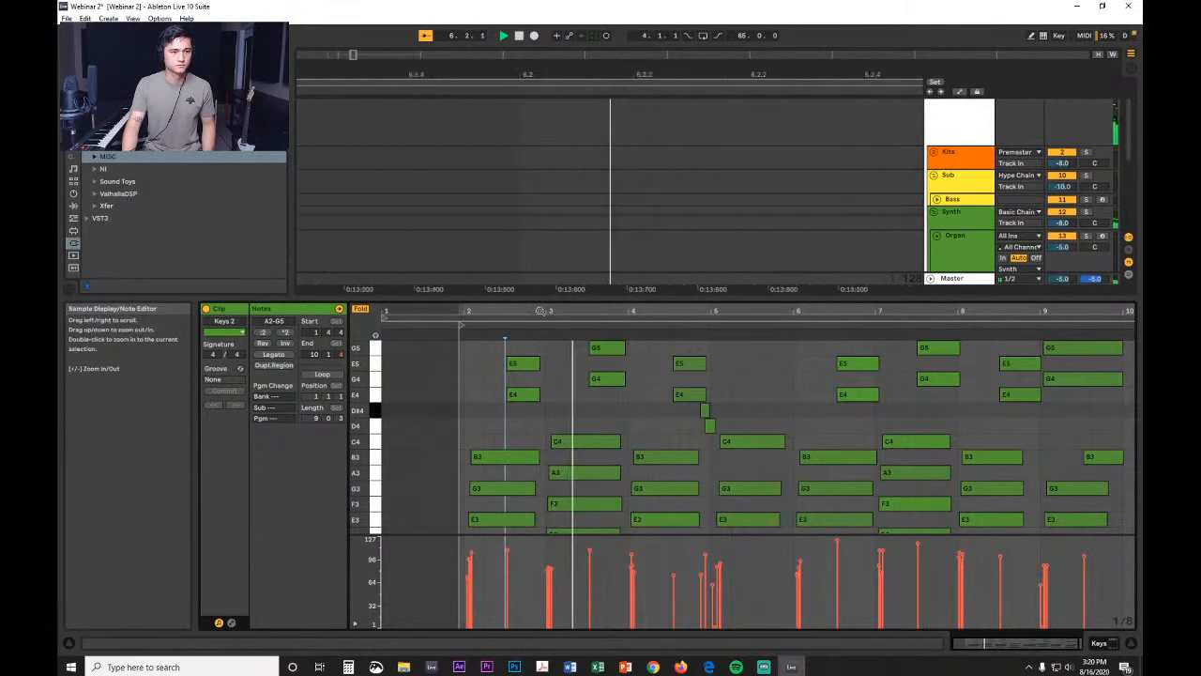
pyautogui.moveTo(540, 310); pyautogui.dragTo(540, 301)
pyautogui.moveTo(698, 70); pyautogui.dragTo(696, 55)
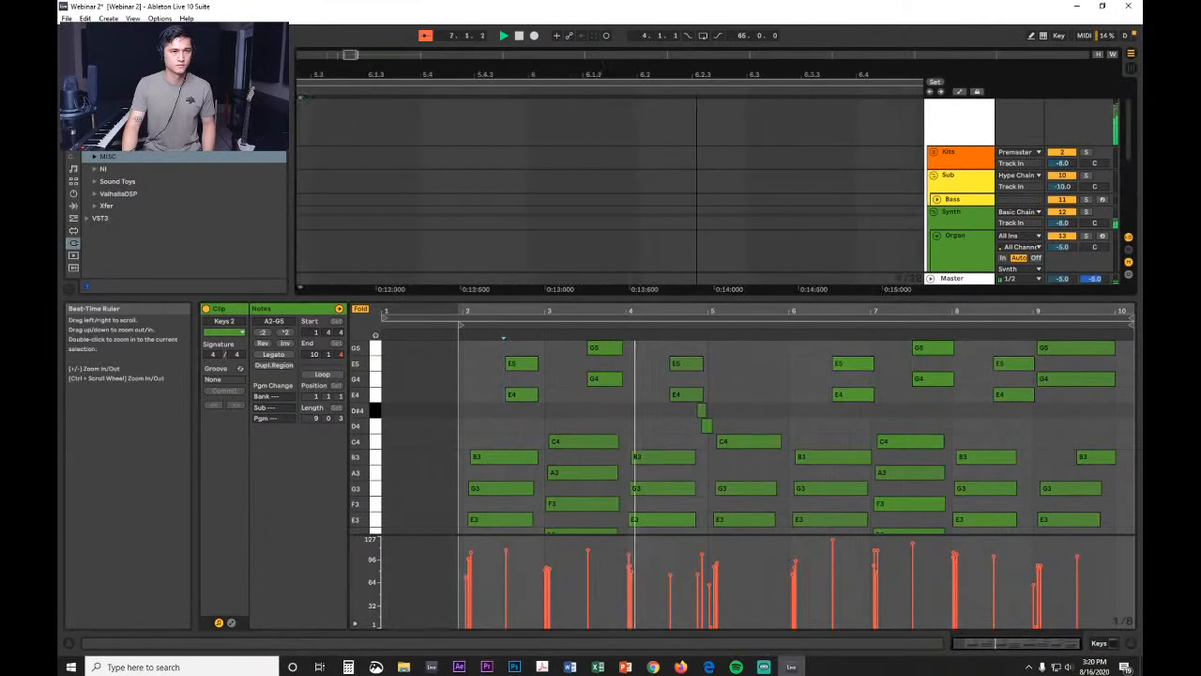
pyautogui.click(1123, 644)
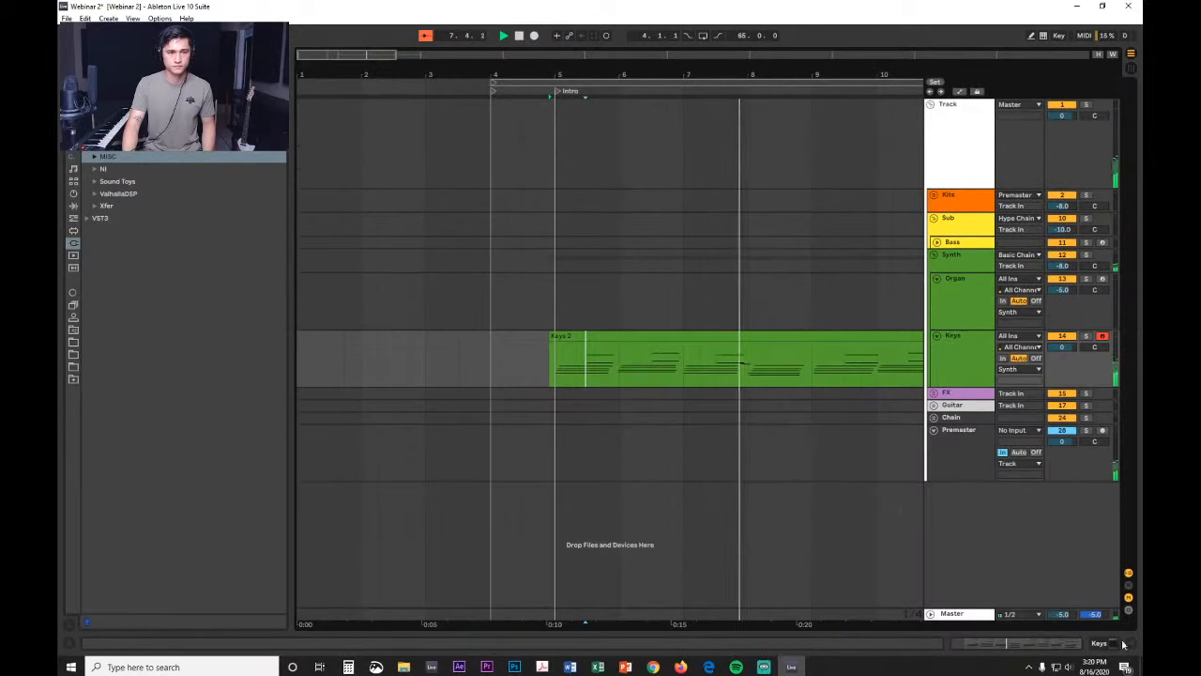
pyautogui.moveTo(815, 74); pyautogui.dragTo(787, 110)
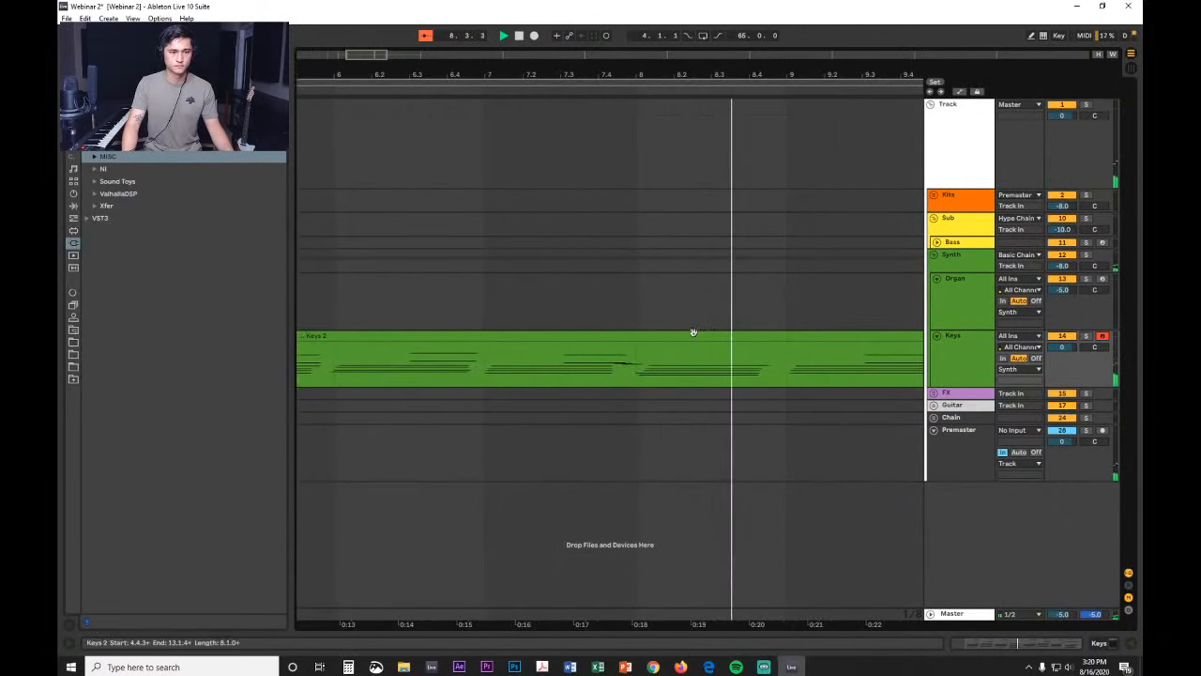
# Step: Turn off the note grid in the Keys clip and shift all the A2 to C4 chord notes slightly earlier
pyautogui.doubleClick(695, 338)
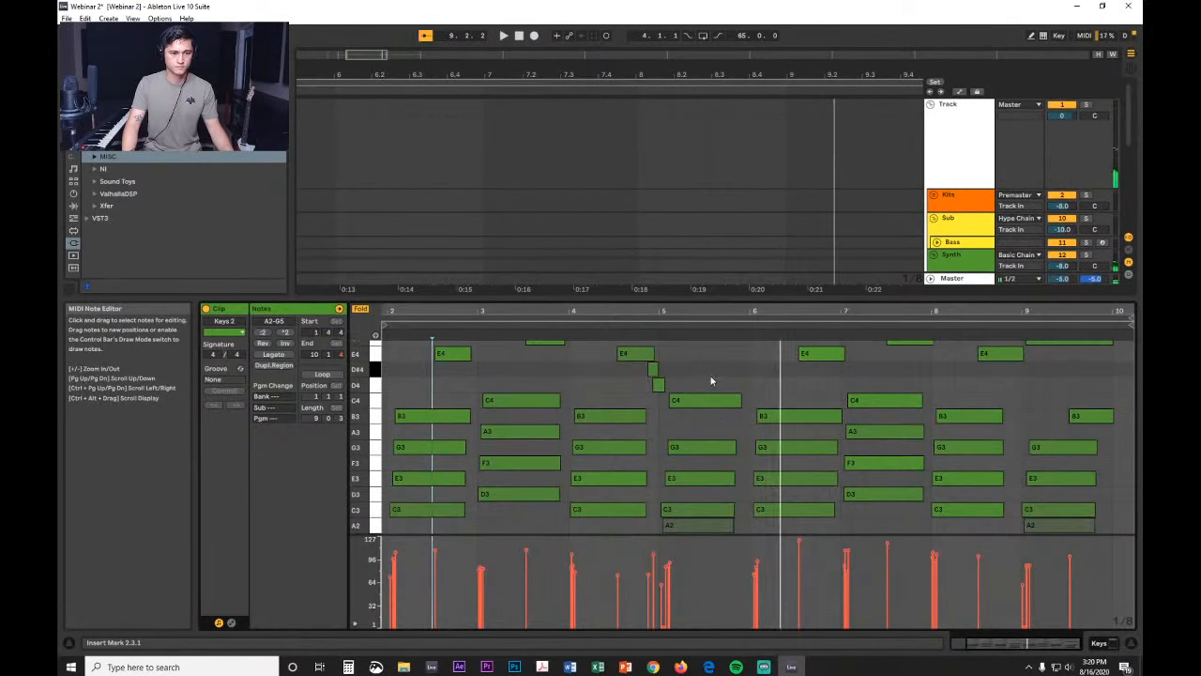
pyautogui.moveTo(702, 429); pyautogui.dragTo(698, 545)
pyautogui.moveTo(666, 311); pyautogui.dragTo(711, 309)
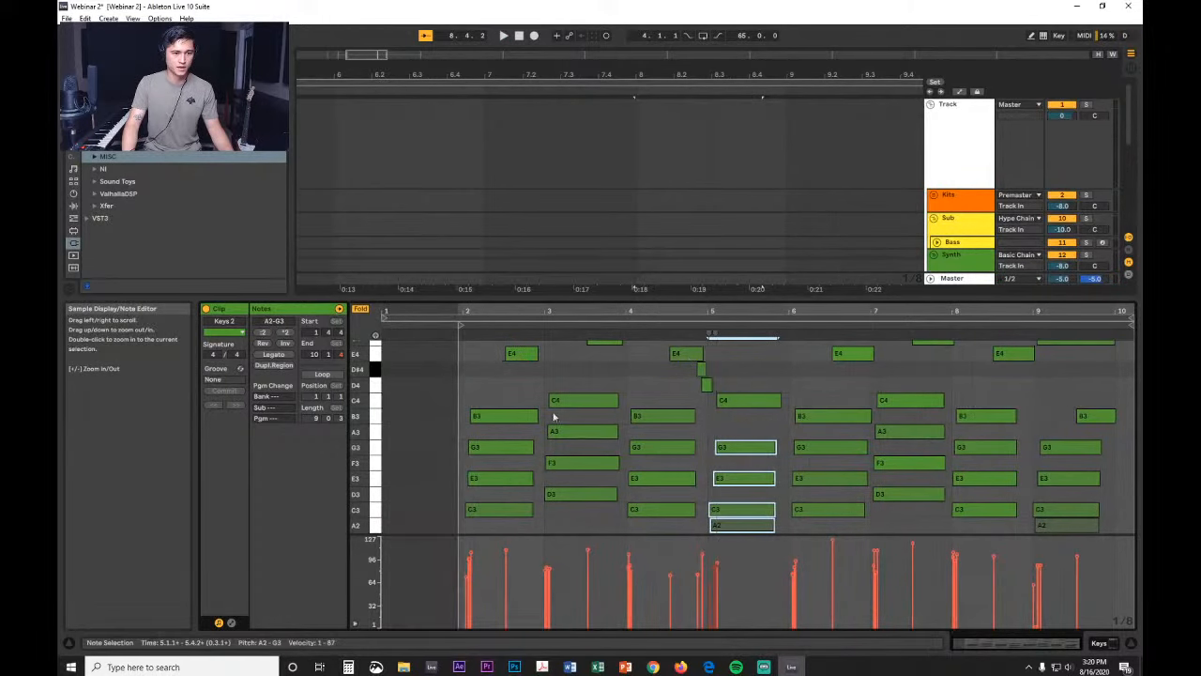
pyautogui.moveTo(494, 398); pyautogui.dragTo(1106, 608)
pyautogui.moveTo(544, 311); pyautogui.dragTo(554, 469)
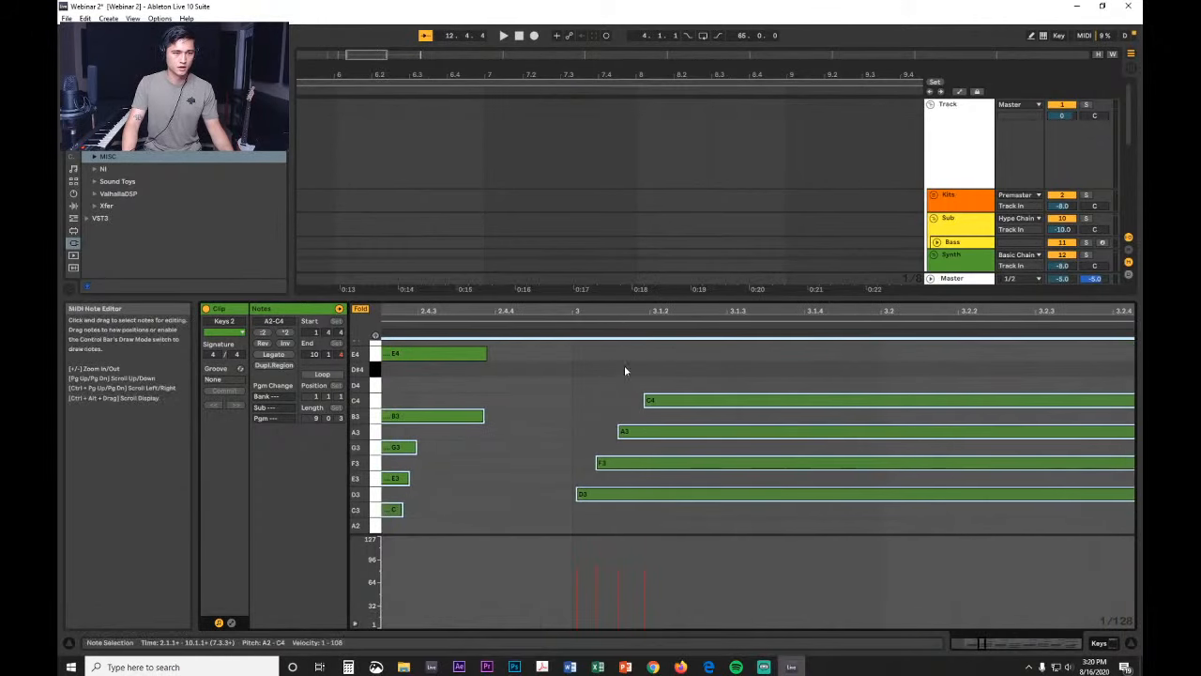
pyautogui.rightClick(669, 376)
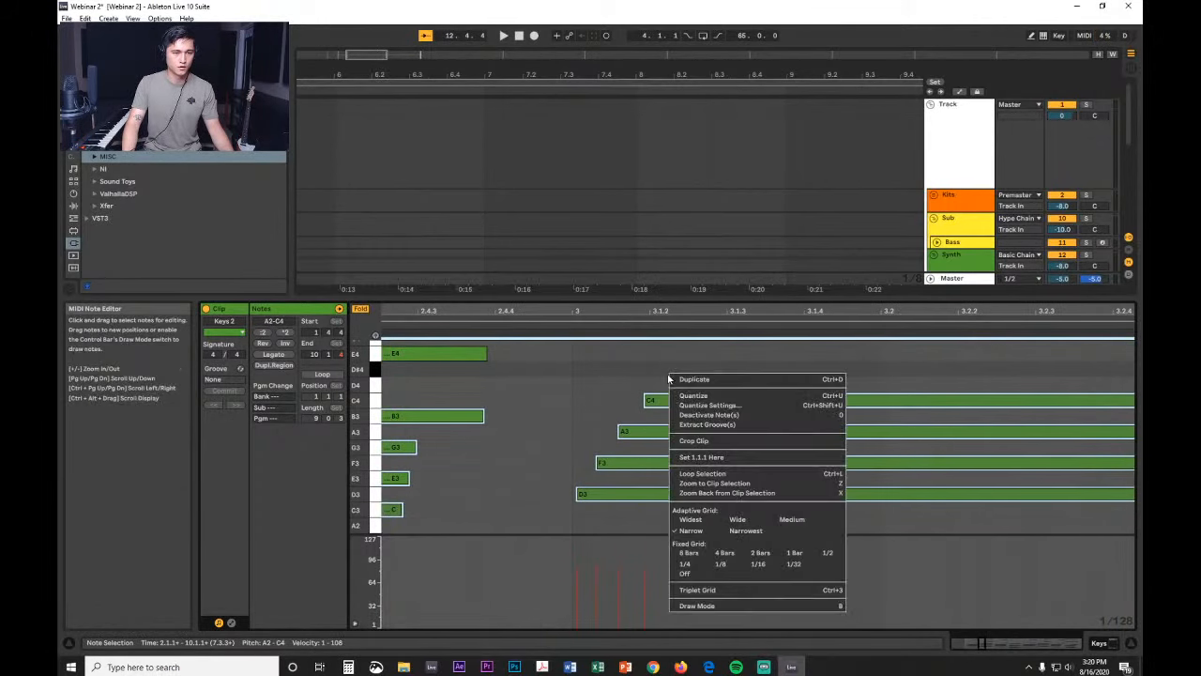
pyautogui.click(699, 576)
pyautogui.moveTo(661, 403); pyautogui.dragTo(597, 407)
pyautogui.moveTo(620, 310); pyautogui.dragTo(620, 179)
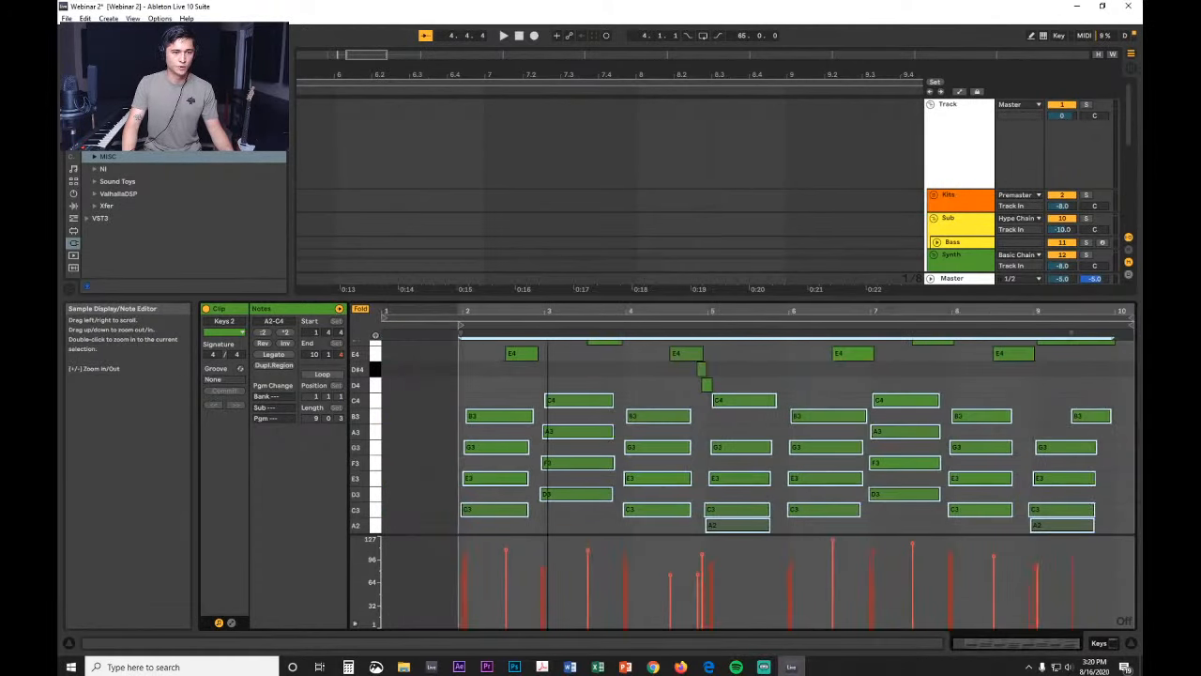
pyautogui.click(786, 385)
pyautogui.scroll(2, 787, 384)
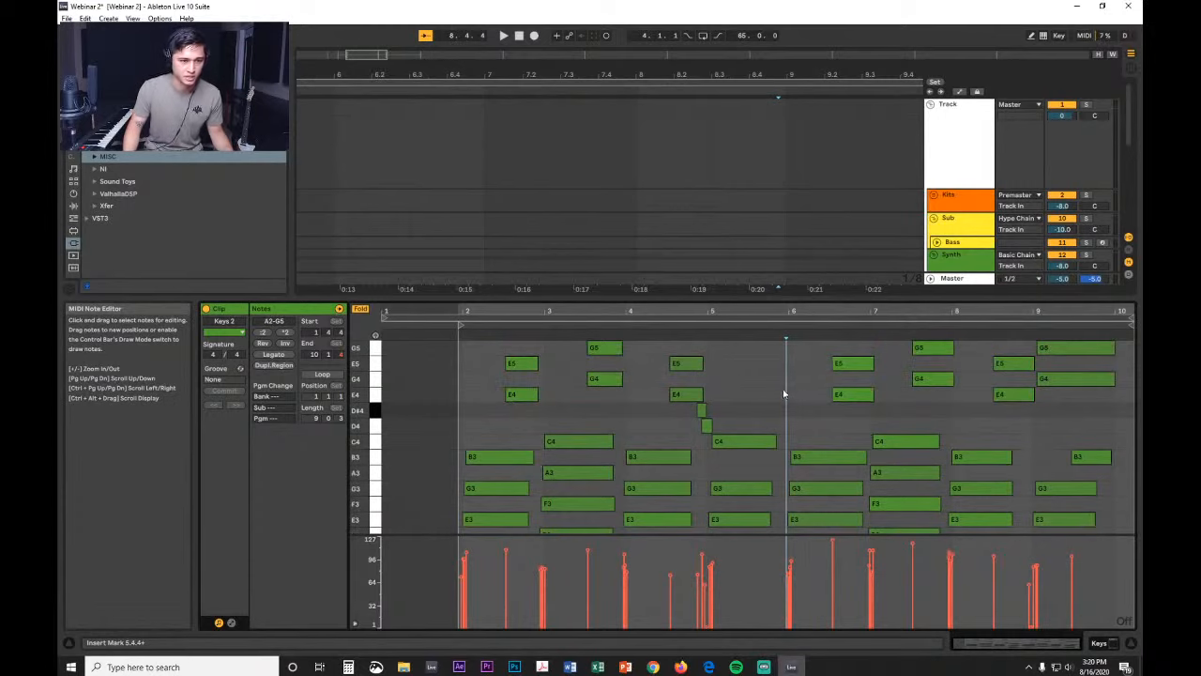
# Step: Shift the D4 to G5 melody and passing notes slightly earlier and play the start of the clip
pyautogui.moveTo(568, 372); pyautogui.dragTo(1104, 431)
pyautogui.moveTo(1035, 311); pyautogui.dragTo(1060, 349)
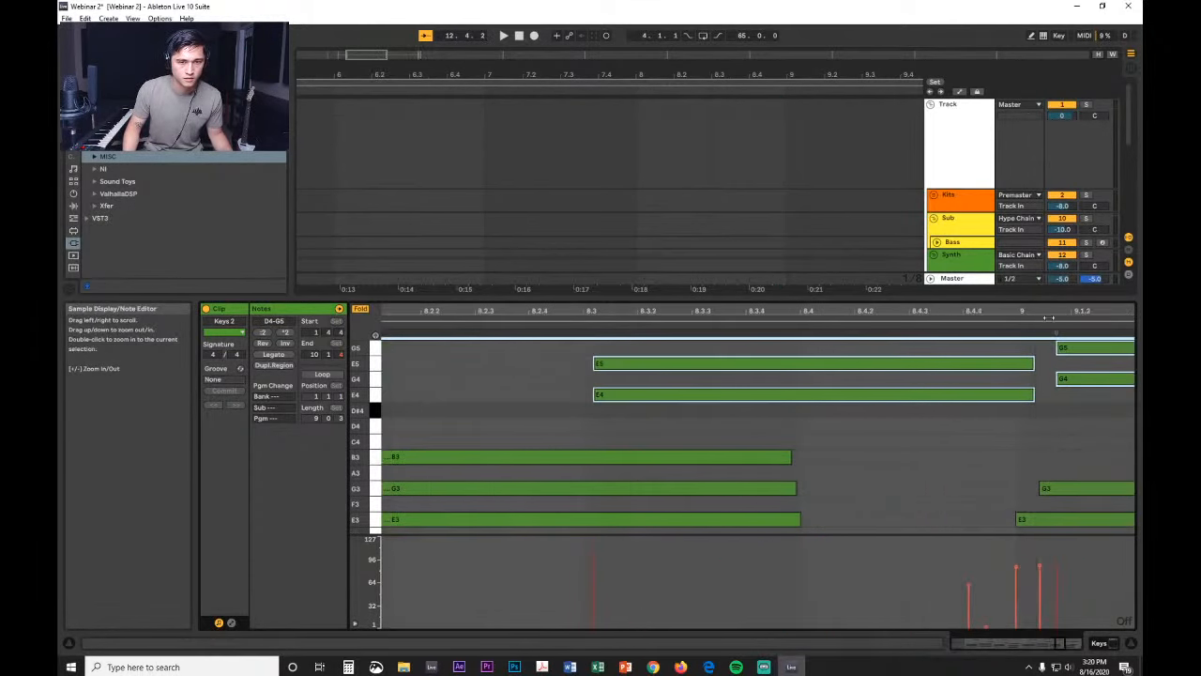
pyautogui.press('space')
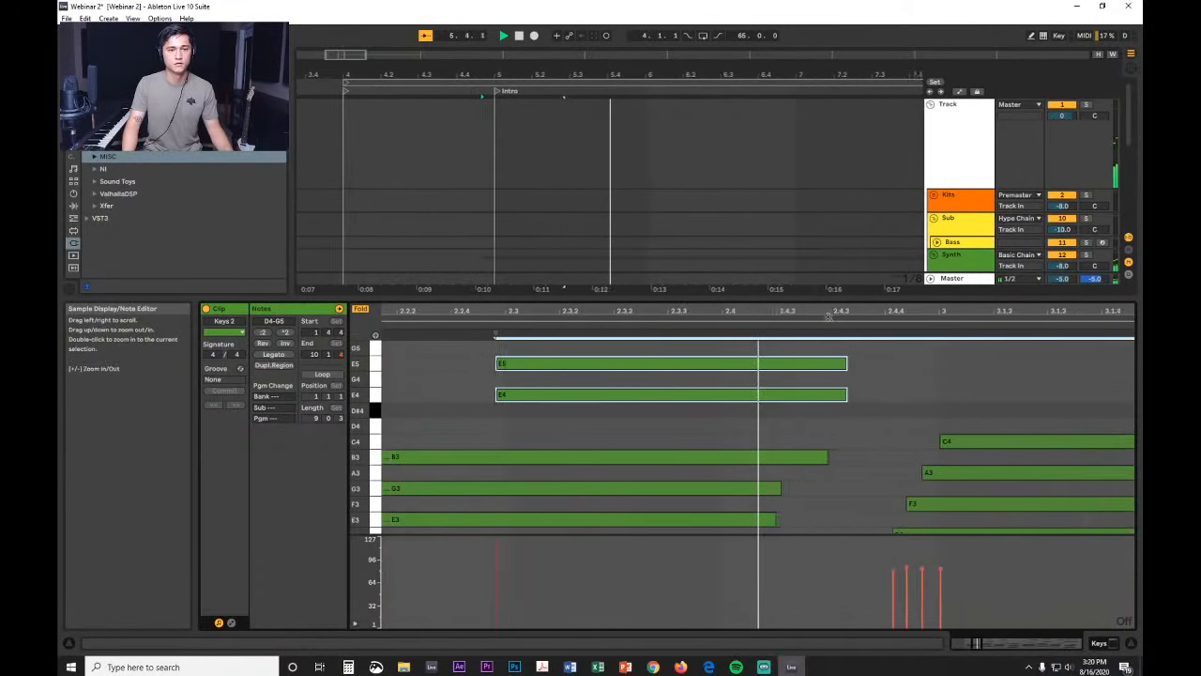
pyautogui.click(848, 379)
pyautogui.press('space')
# Step: Nudge the first E4 and E5 note pair slightly later to start on clip position 2.3
pyautogui.moveTo(635, 410); pyautogui.dragTo(620, 357)
pyautogui.moveTo(620, 309); pyautogui.dragTo(799, 310)
pyautogui.moveTo(644, 364); pyautogui.dragTo(652, 364)
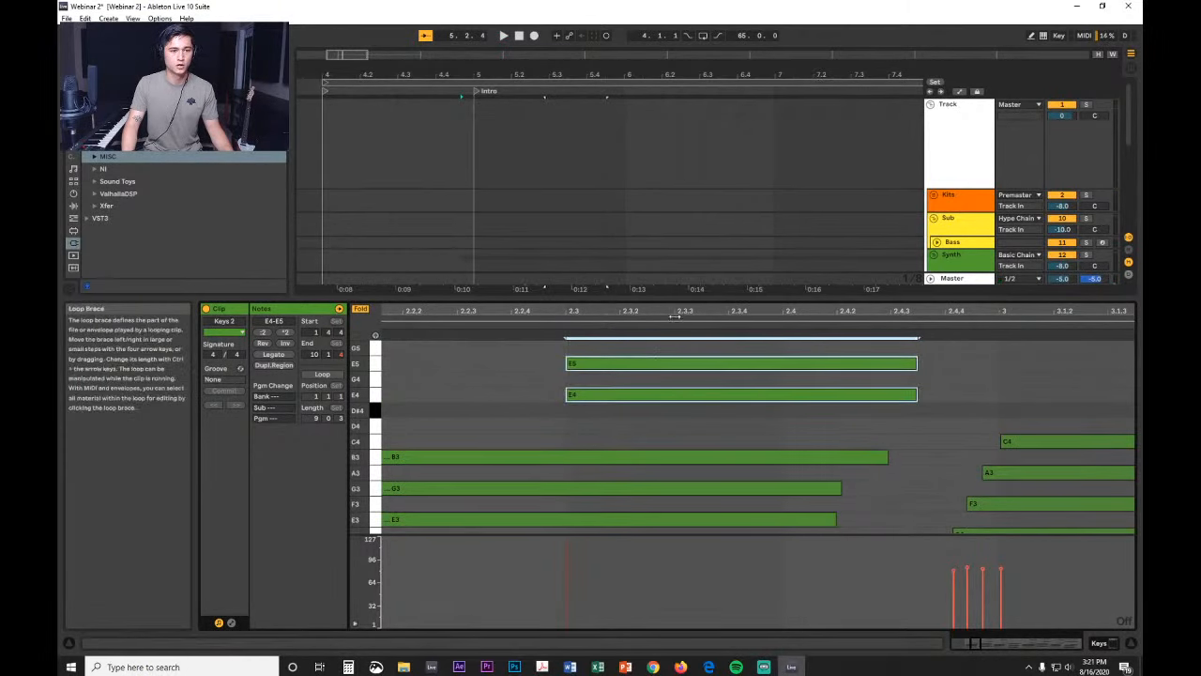
pyautogui.moveTo(699, 312); pyautogui.dragTo(509, 301)
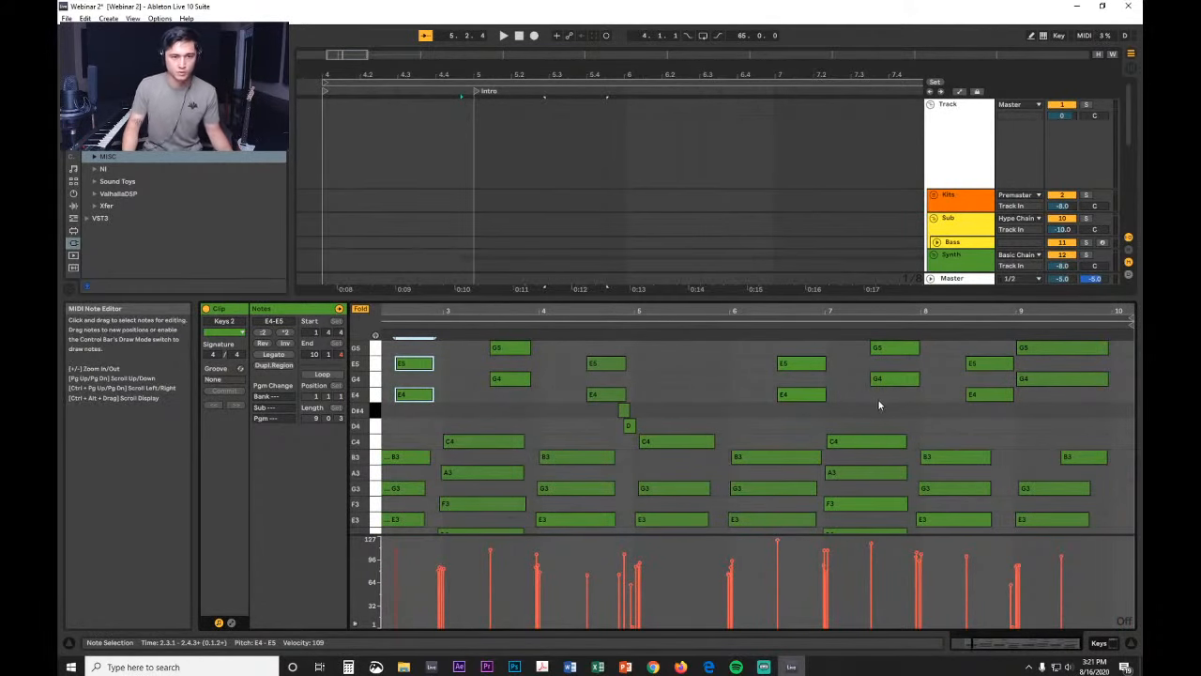
# Step: Fine-tune the timing of the G4 and G5 pair in clip bar 7 and the E4 and E5 pair in clip bar 8
pyautogui.moveTo(897, 310); pyautogui.dragTo(897, 344)
pyautogui.moveTo(867, 397); pyautogui.dragTo(850, 355)
pyautogui.moveTo(831, 311); pyautogui.dragTo(813, 282)
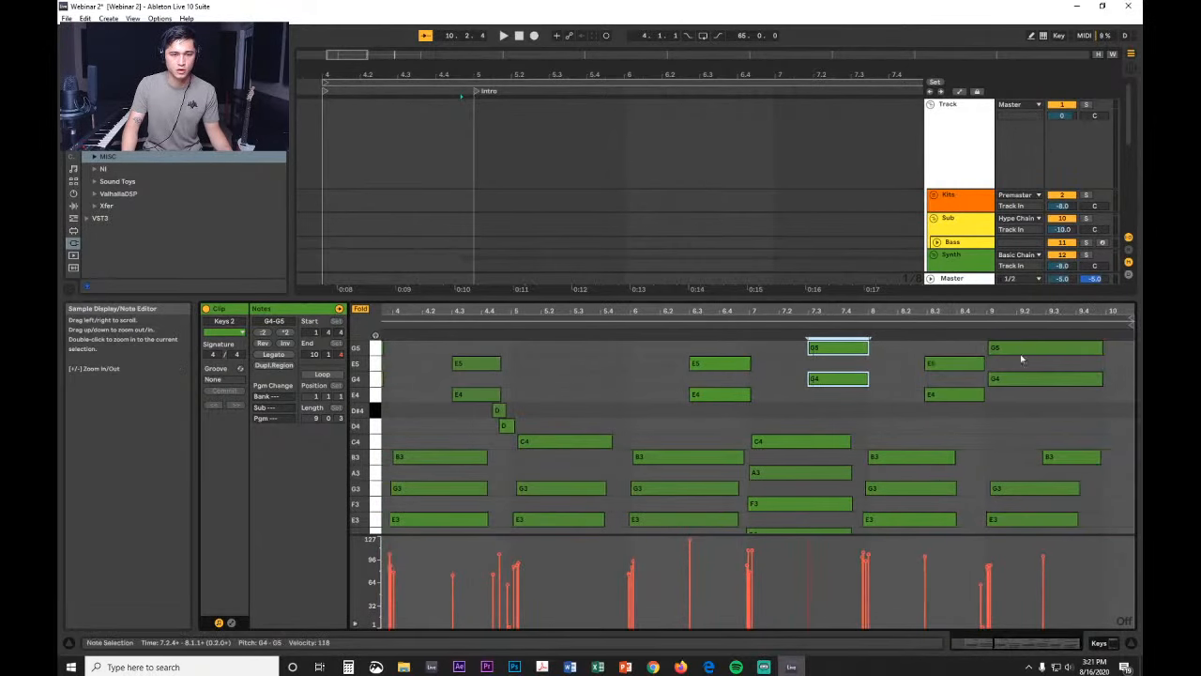
pyautogui.moveTo(951, 310); pyautogui.dragTo(950, 343)
pyautogui.moveTo(929, 414); pyautogui.dragTo(917, 367)
pyautogui.moveTo(931, 312); pyautogui.dragTo(932, 246)
# Step: Play the part back with the Keys and Organ tracks in view in the arrangement, then stop playback
pyautogui.press('space')
pyautogui.scroll(-5, 757, 189)
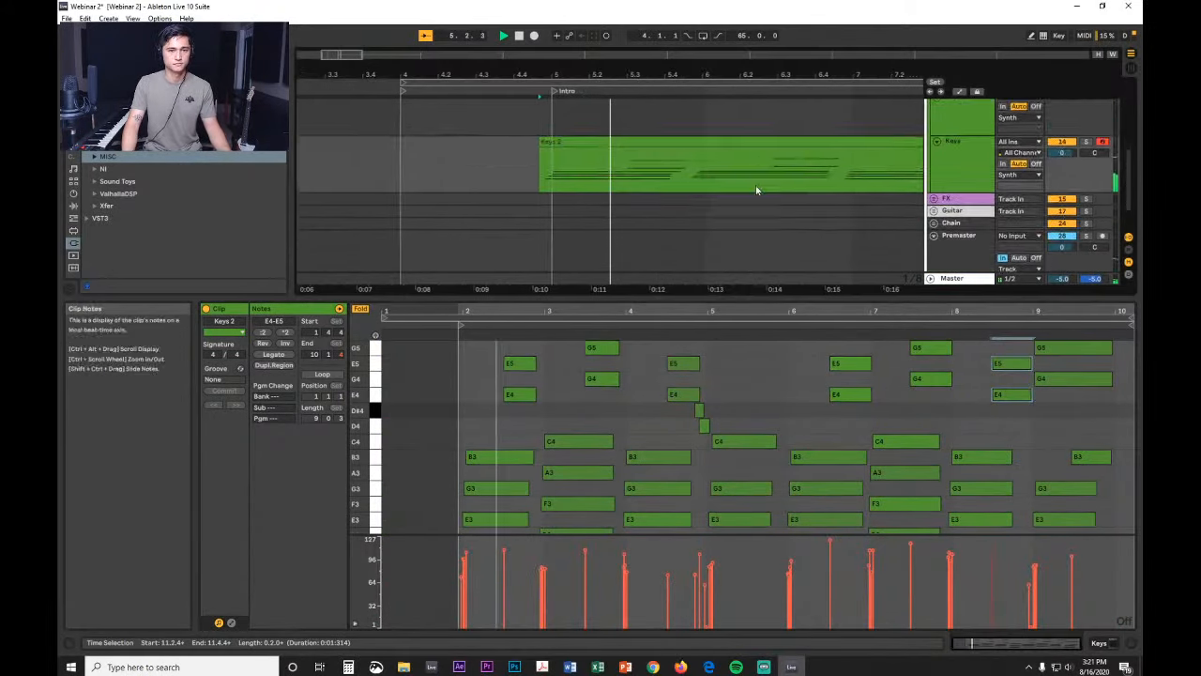
pyautogui.scroll(2, 749, 191)
pyautogui.click(662, 179)
pyautogui.click(480, 174)
pyautogui.press('space')
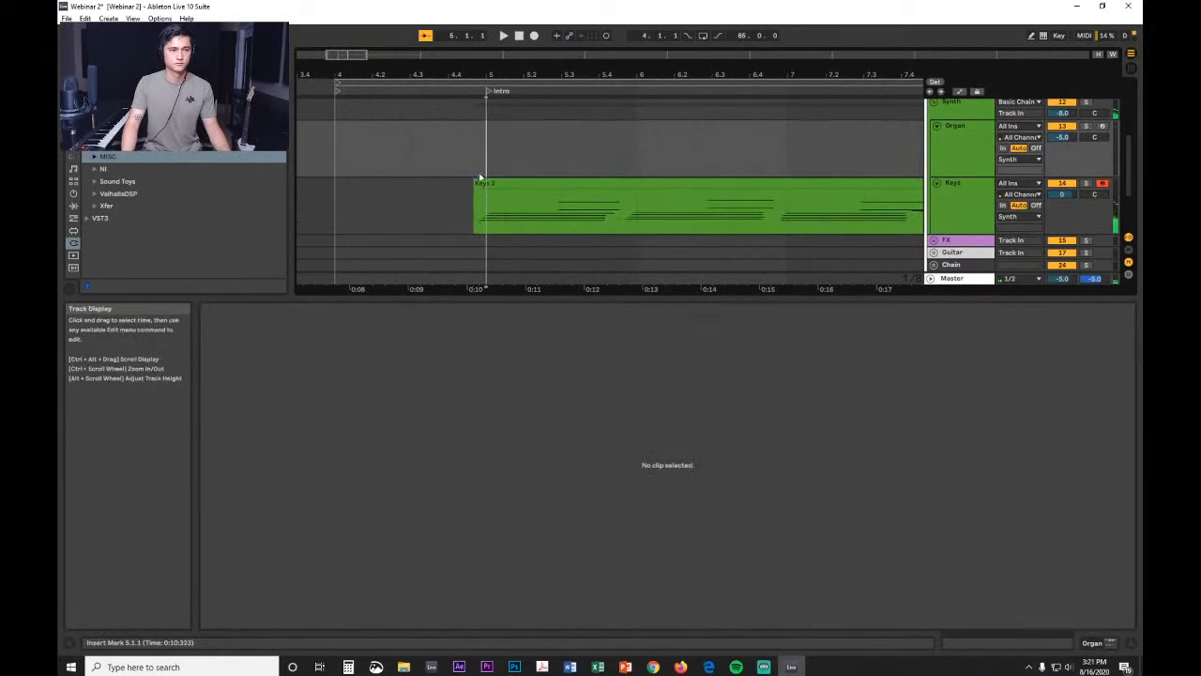
# Step: Extend the Keys clip's start back to 4.4.3 and copy the clip to the Organ track at the same position
pyautogui.moveTo(471, 192); pyautogui.dragTo(467, 193)
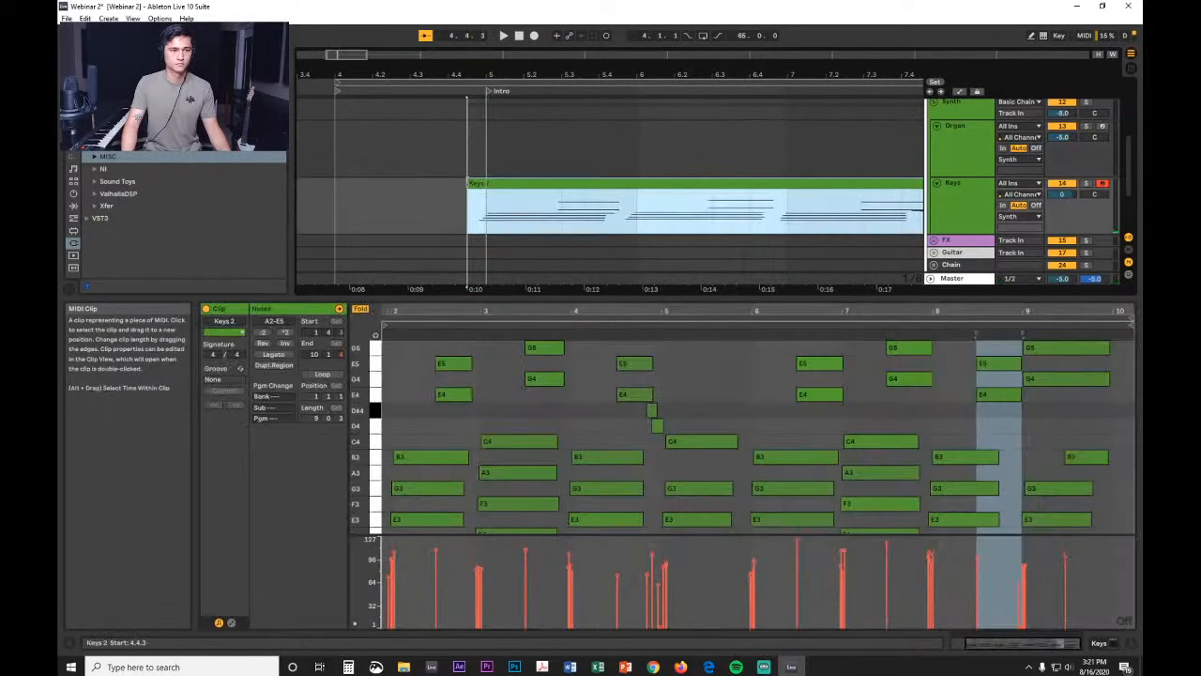
pyautogui.click(469, 160)
pyautogui.hotkey('ctrl', 'v')
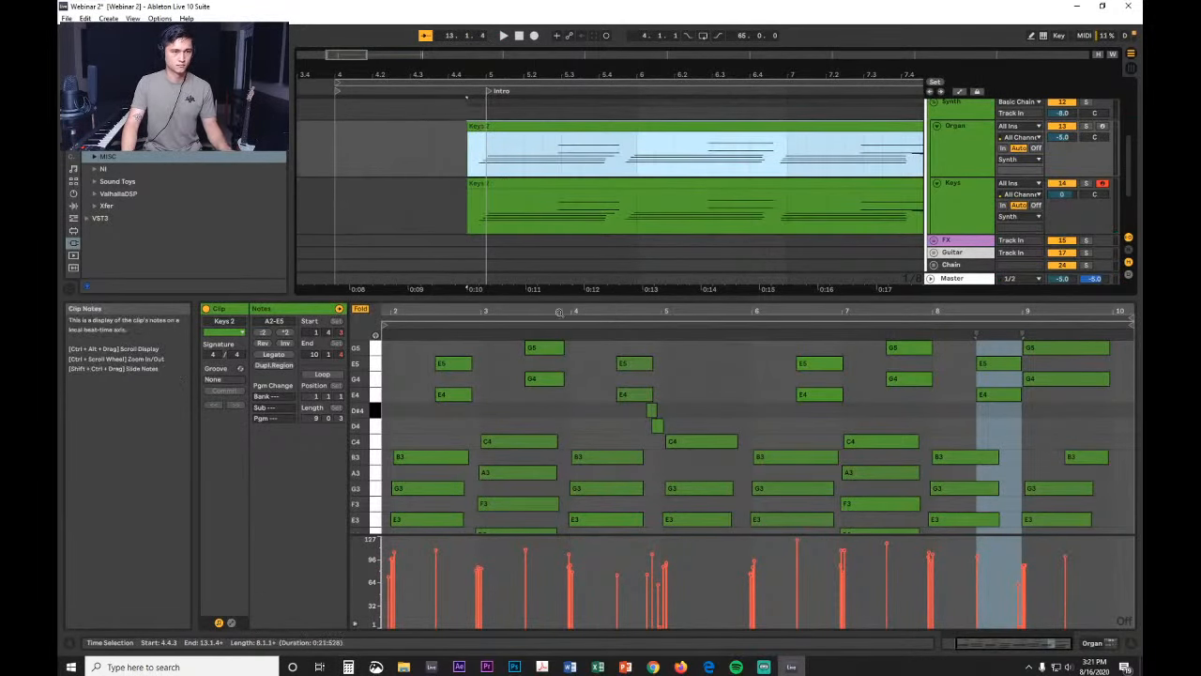
# Step: Delete all the E4 to G5 melody notes from the Organ clip
pyautogui.click(425, 397)
pyautogui.moveTo(533, 387); pyautogui.dragTo(1120, 342)
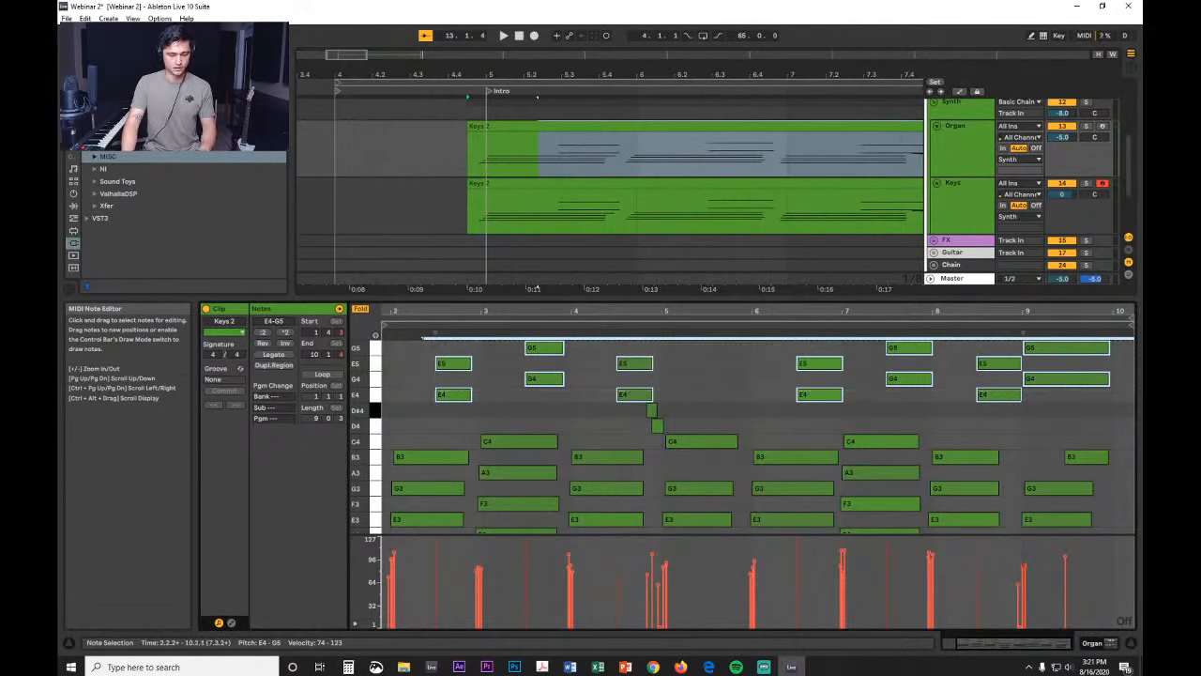
pyautogui.press('Delete')
# Step: Trim the Organ clip's end to bar 13 and delete its B3 in clip bar 9 and C4 in clip bar 5
pyautogui.moveTo(483, 74); pyautogui.dragTo(452, 19)
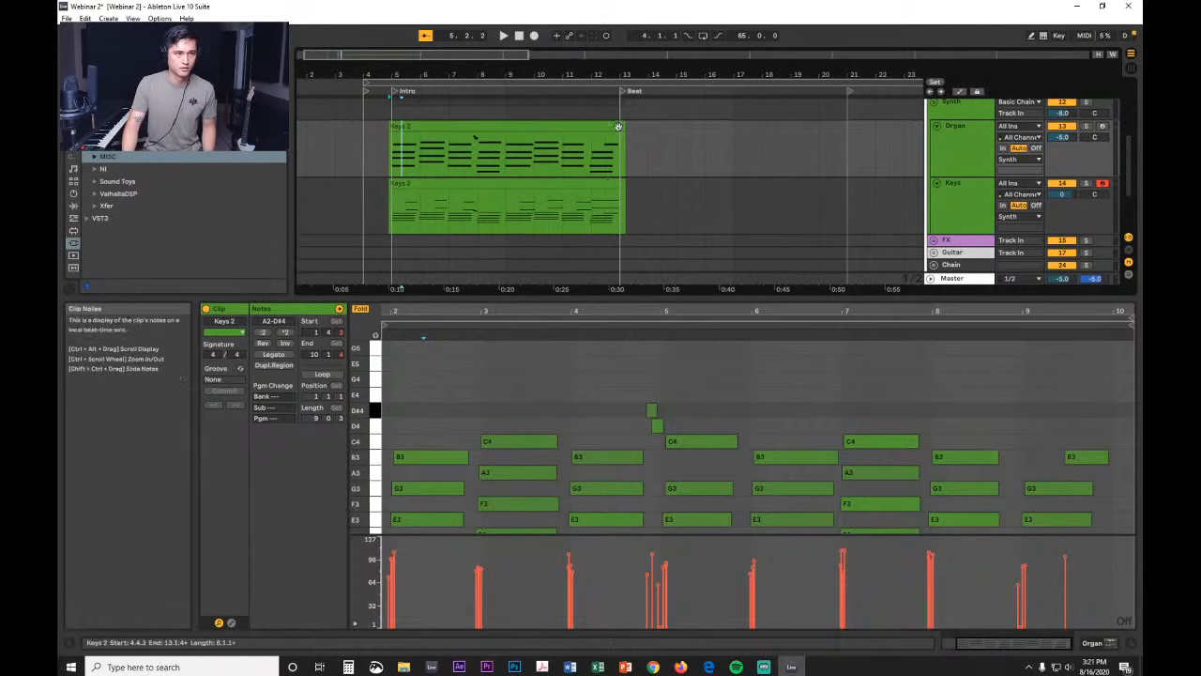
pyautogui.moveTo(623, 75); pyautogui.dragTo(661, 131)
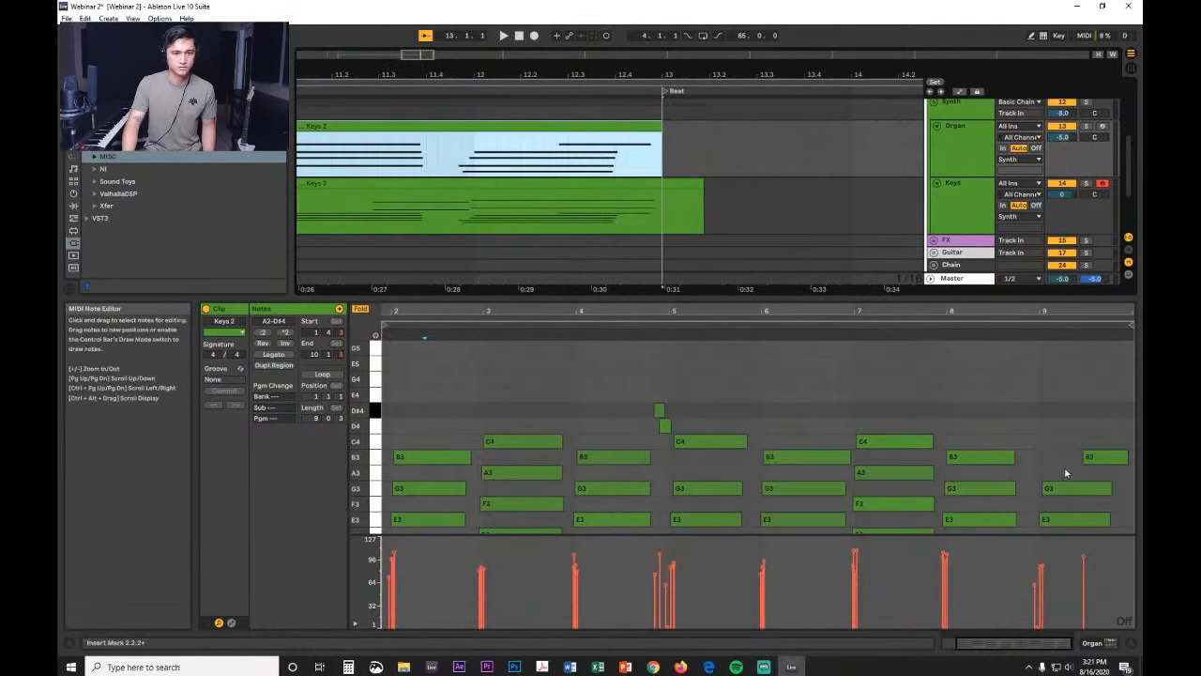
pyautogui.click(1106, 458)
pyautogui.scroll(-3, 788, 370)
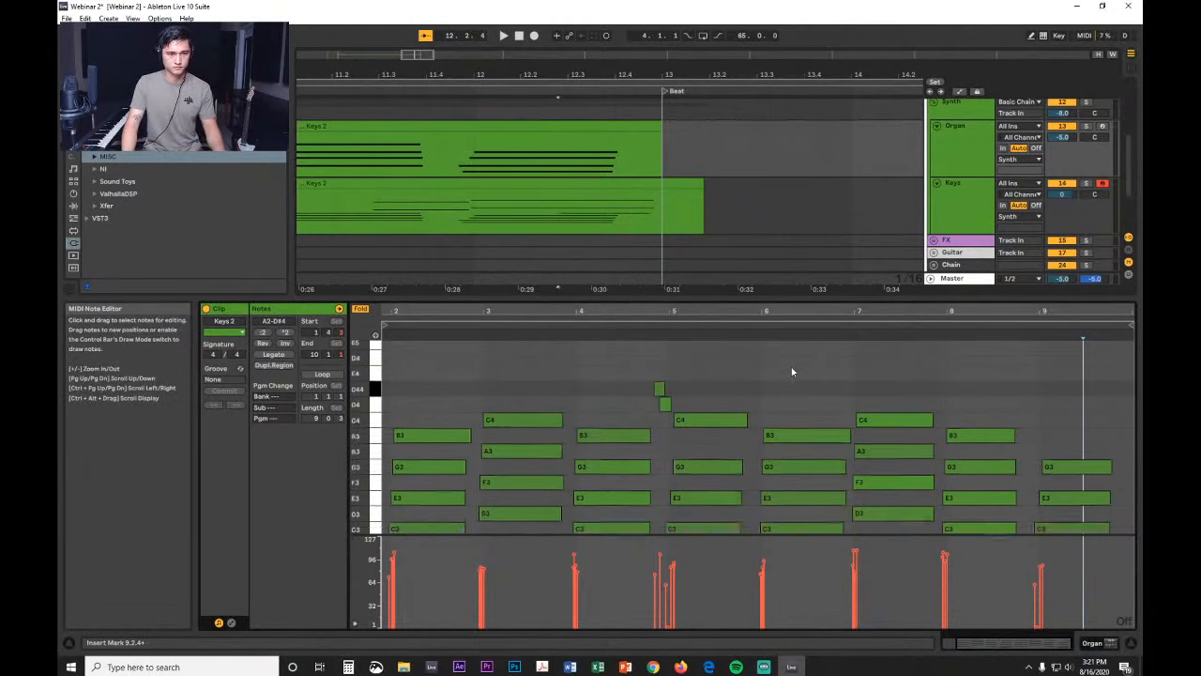
pyautogui.click(717, 402)
pyautogui.press('Delete')
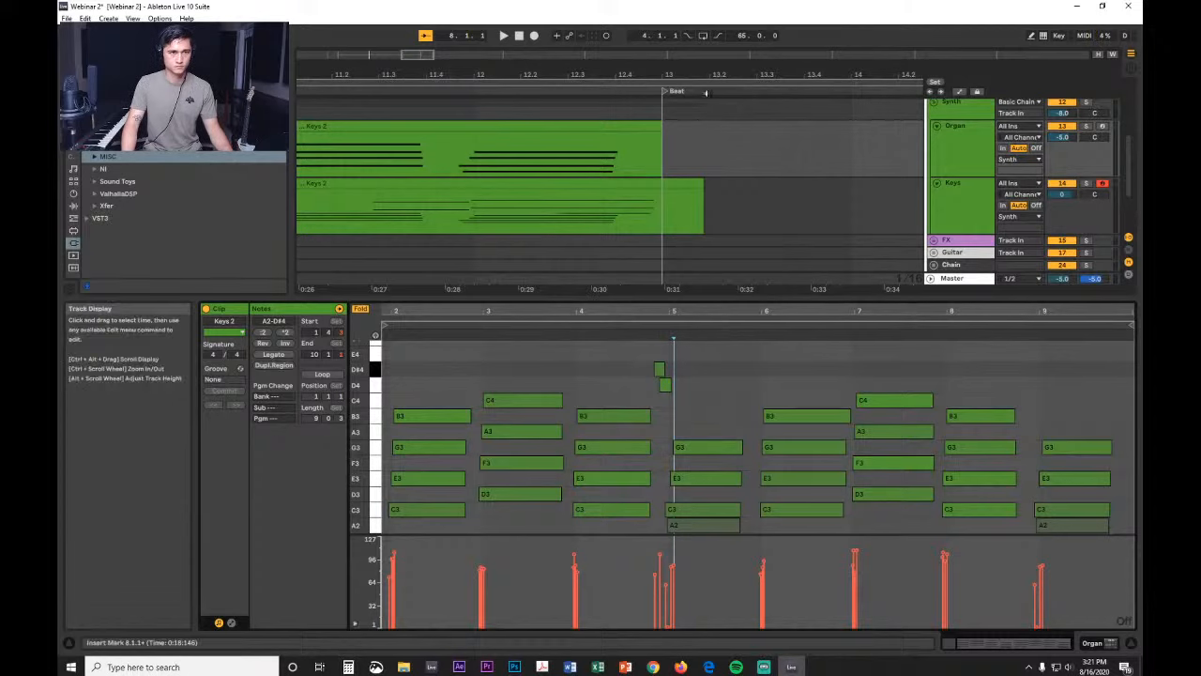
# Step: Trim the Keys clip's end to bar 13 and duplicate the Organ and Keys clips twice
pyautogui.moveTo(710, 75); pyautogui.dragTo(710, 49)
pyautogui.moveTo(708, 184); pyautogui.dragTo(697, 184)
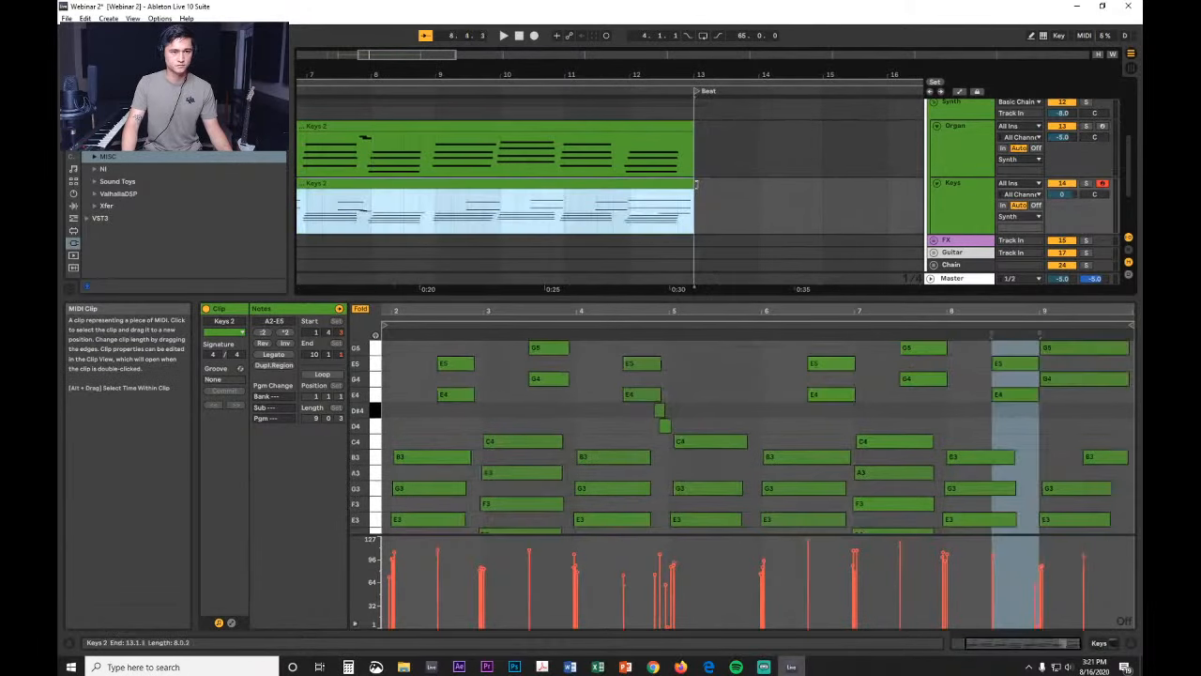
pyautogui.moveTo(675, 74); pyautogui.dragTo(483, 86)
pyautogui.moveTo(537, 213); pyautogui.dragTo(375, 145)
pyautogui.hotkey('ctrl', 'd')
pyautogui.hotkey('ctrl', 'd')
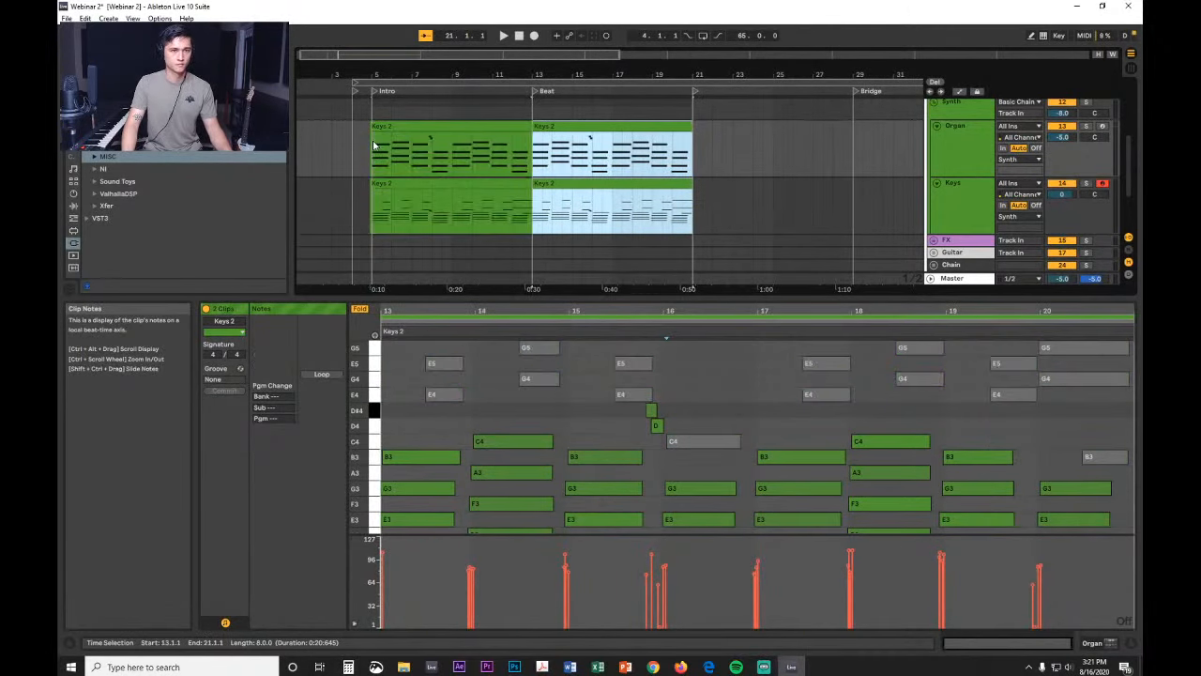
# Step: Turn off the arrangement grid and extend the starts of the Organ and Keys clips at bar 13 slightly ahead of the bar line
pyautogui.moveTo(754, 72); pyautogui.dragTo(510, 69)
pyautogui.click(602, 153)
pyautogui.click(630, 126)
pyautogui.moveTo(629, 126); pyautogui.dragTo(595, 126)
pyautogui.click(561, 170)
pyautogui.rightClick(567, 138)
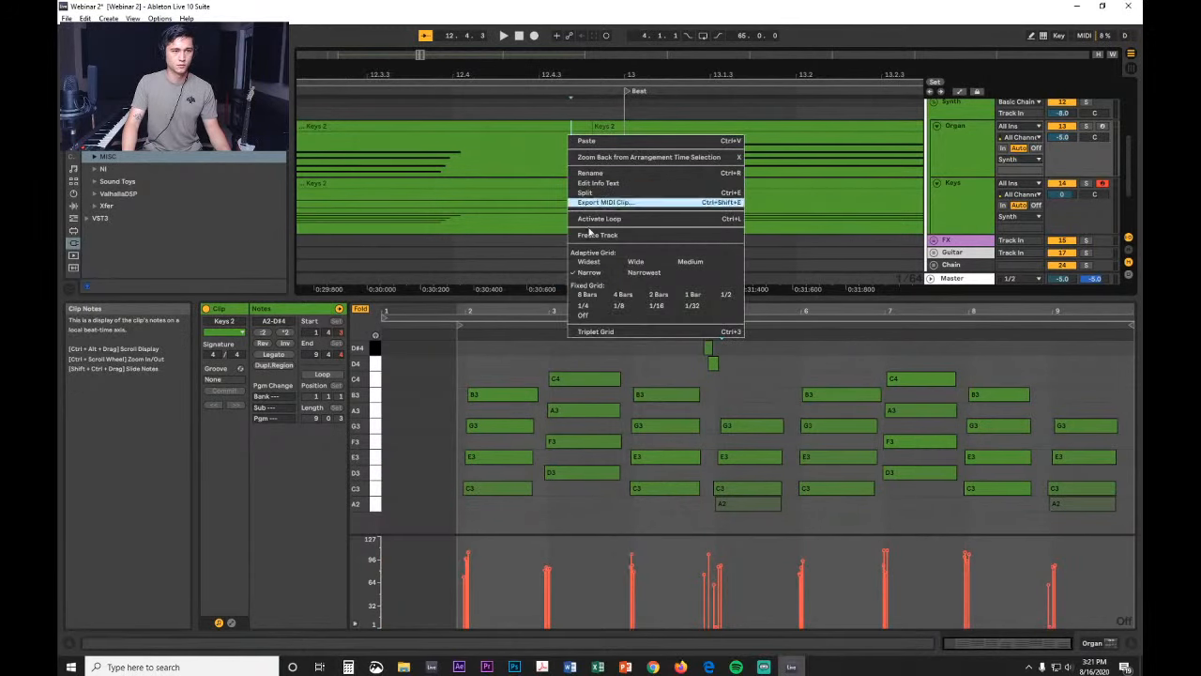
pyautogui.click(587, 315)
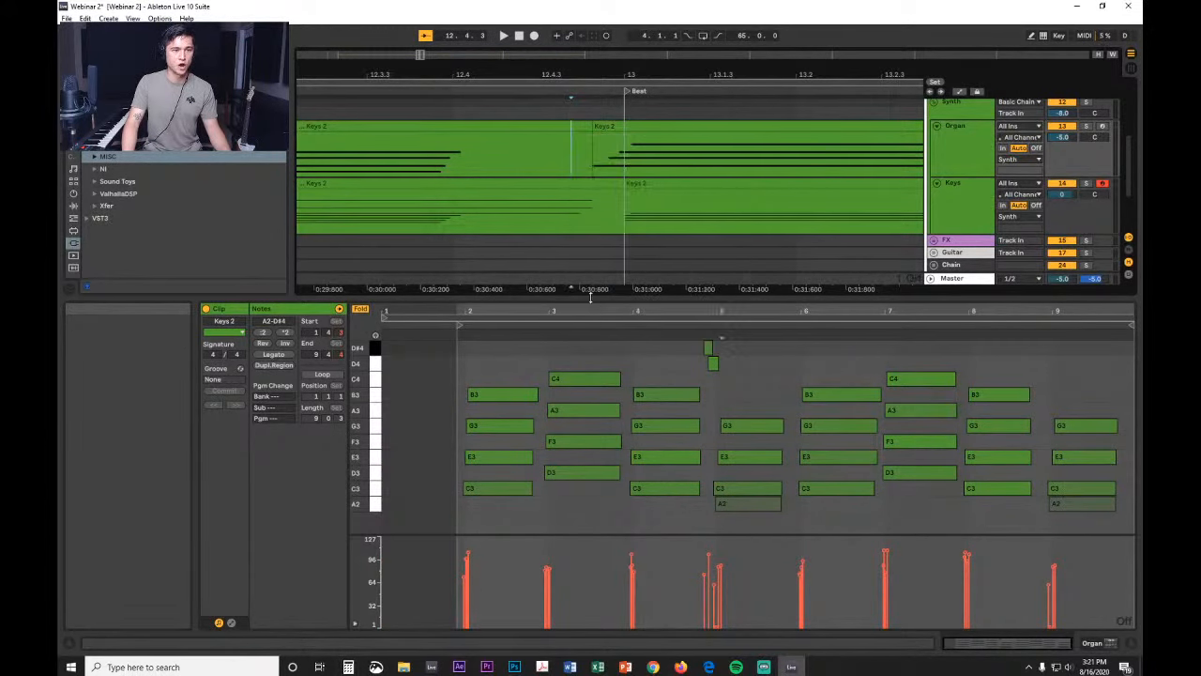
pyautogui.moveTo(594, 71); pyautogui.dragTo(590, 129)
pyautogui.moveTo(593, 127); pyautogui.dragTo(568, 126)
pyautogui.click(678, 184)
pyautogui.moveTo(676, 188); pyautogui.dragTo(580, 188)
# Step: Extend the starts of the Organ and Keys clips at bar 21 back to about 20.4.4
pyautogui.moveTo(602, 73); pyautogui.dragTo(484, 12)
pyautogui.moveTo(609, 75); pyautogui.dragTo(515, 125)
pyautogui.click(613, 126)
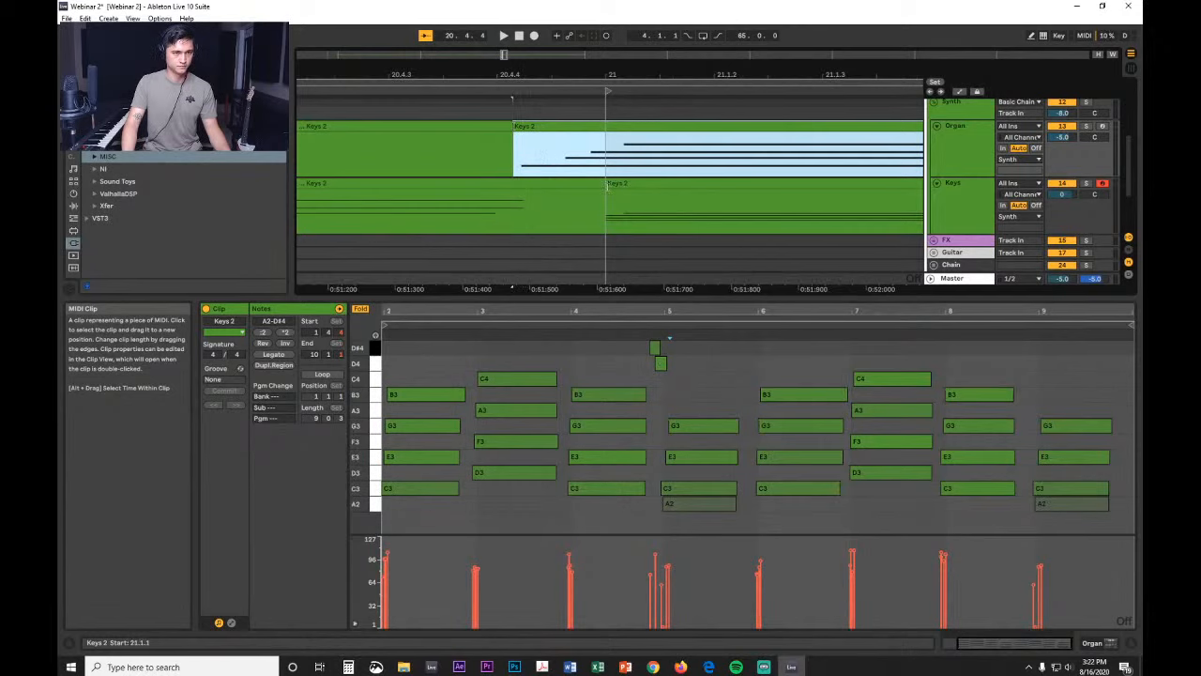
pyautogui.moveTo(607, 184); pyautogui.dragTo(511, 184)
pyautogui.moveTo(527, 72); pyautogui.dragTo(528, 8)
# Step: Play from just before bar 5, set the Master volume to -7.0 dB and set the arrangement grid to 1 Bar
pyautogui.click(328, 163)
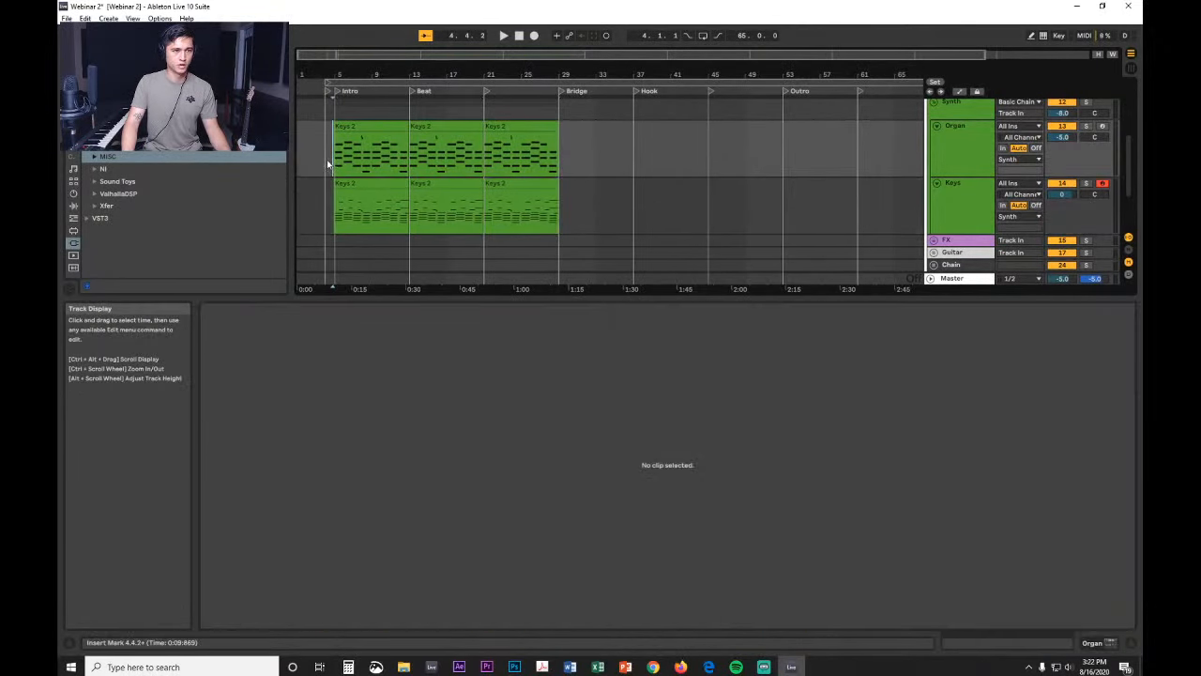
pyautogui.press('space')
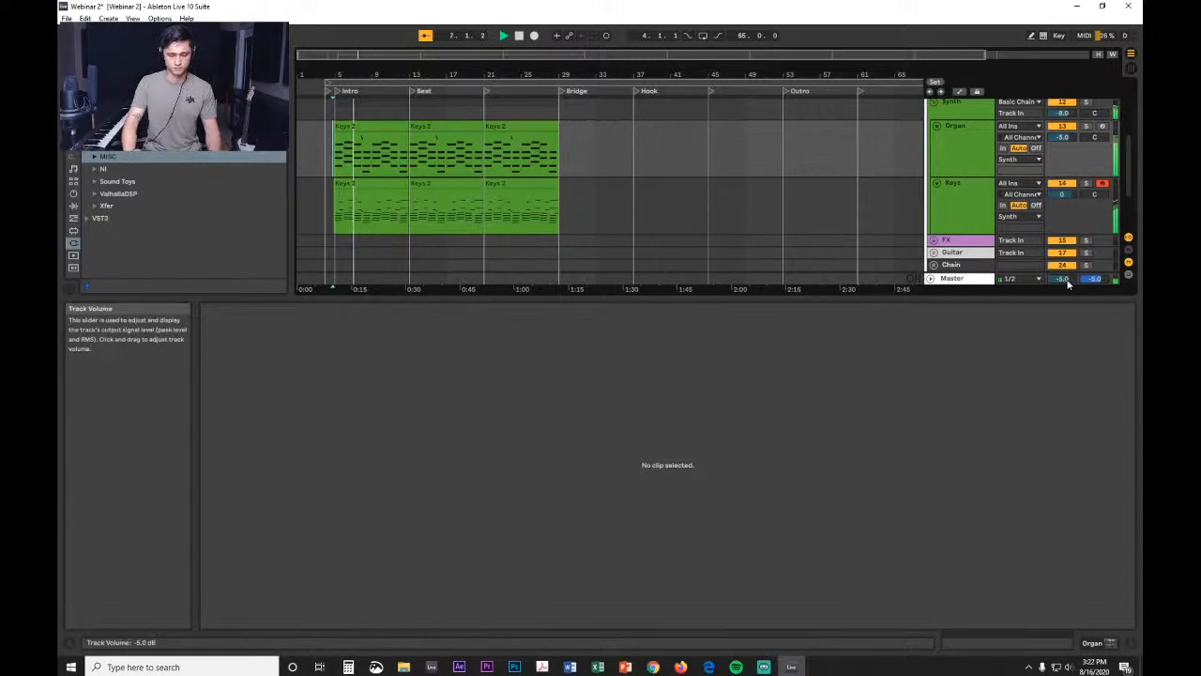
pyautogui.rightClick(325, 131)
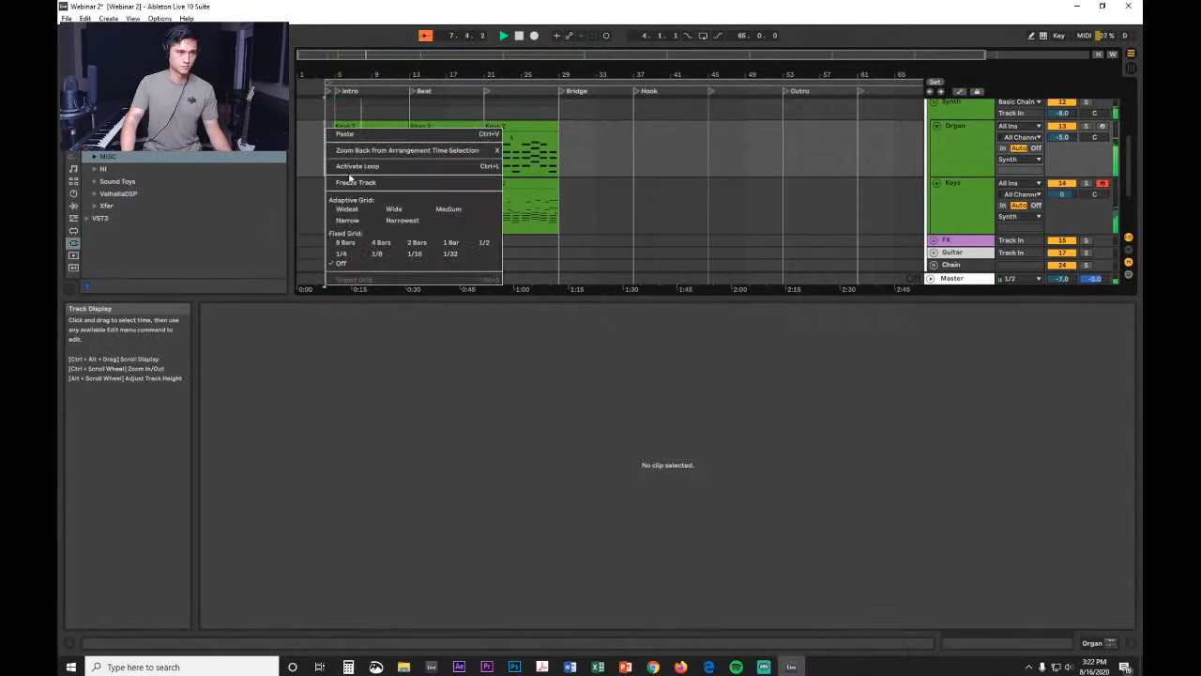
pyautogui.click(451, 243)
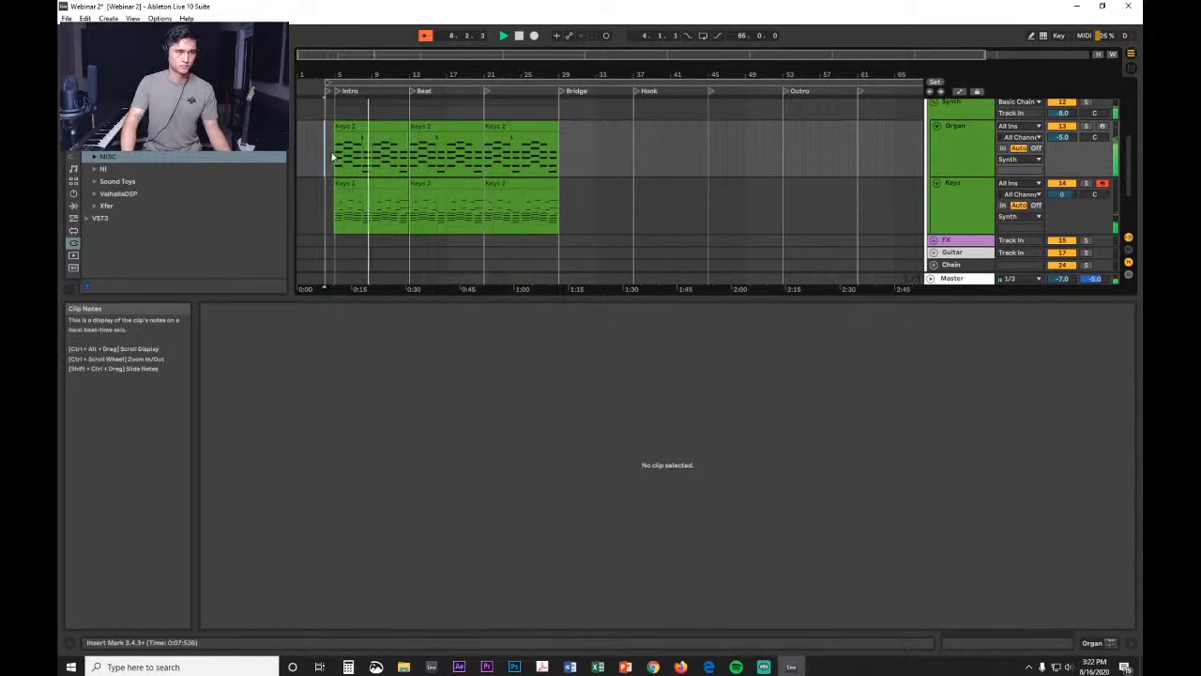
# Step: Open the first Keys clip and listen to the D#4 and D4 passing notes leading into clip bar 5
pyautogui.moveTo(330, 153); pyautogui.dragTo(357, 155)
pyautogui.doubleClick(383, 183)
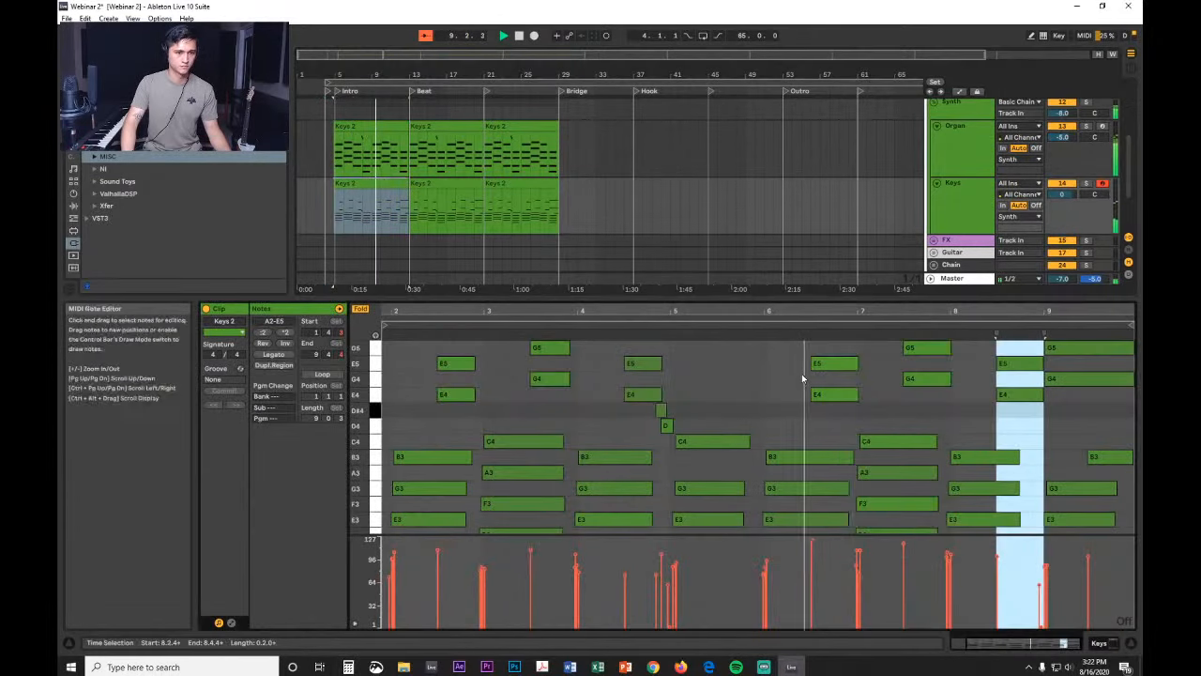
pyautogui.moveTo(644, 308); pyautogui.dragTo(644, 394)
pyautogui.click(840, 447)
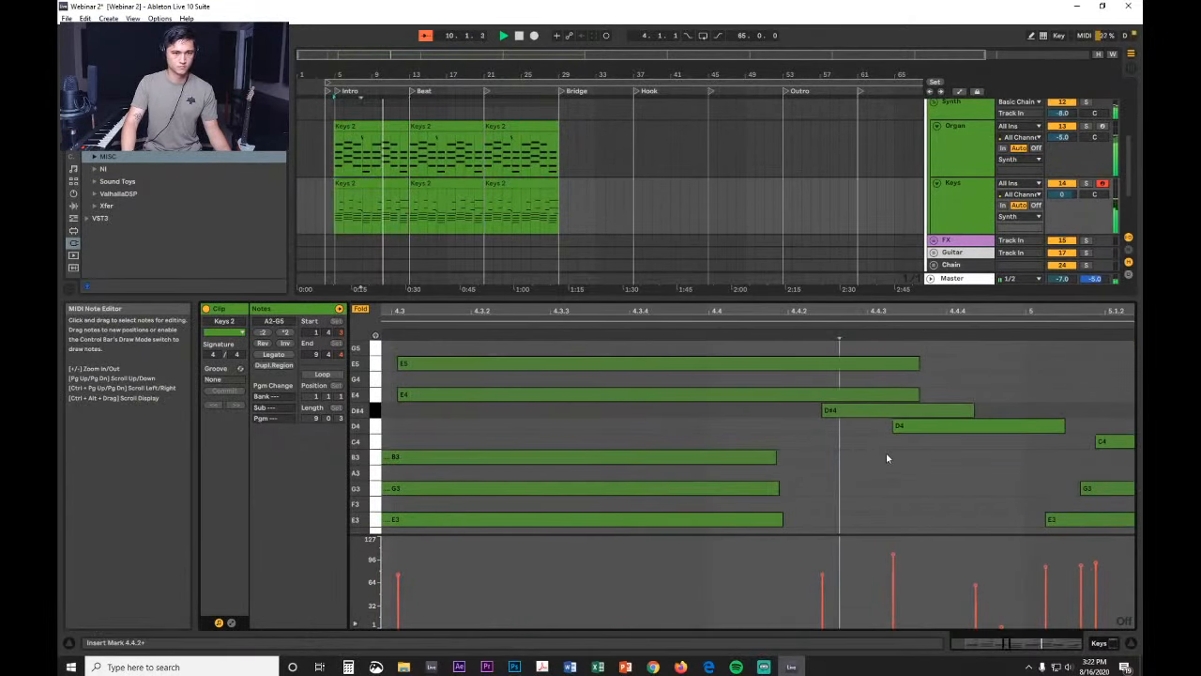
pyautogui.press('space')
pyautogui.click(681, 321)
pyautogui.click(682, 324)
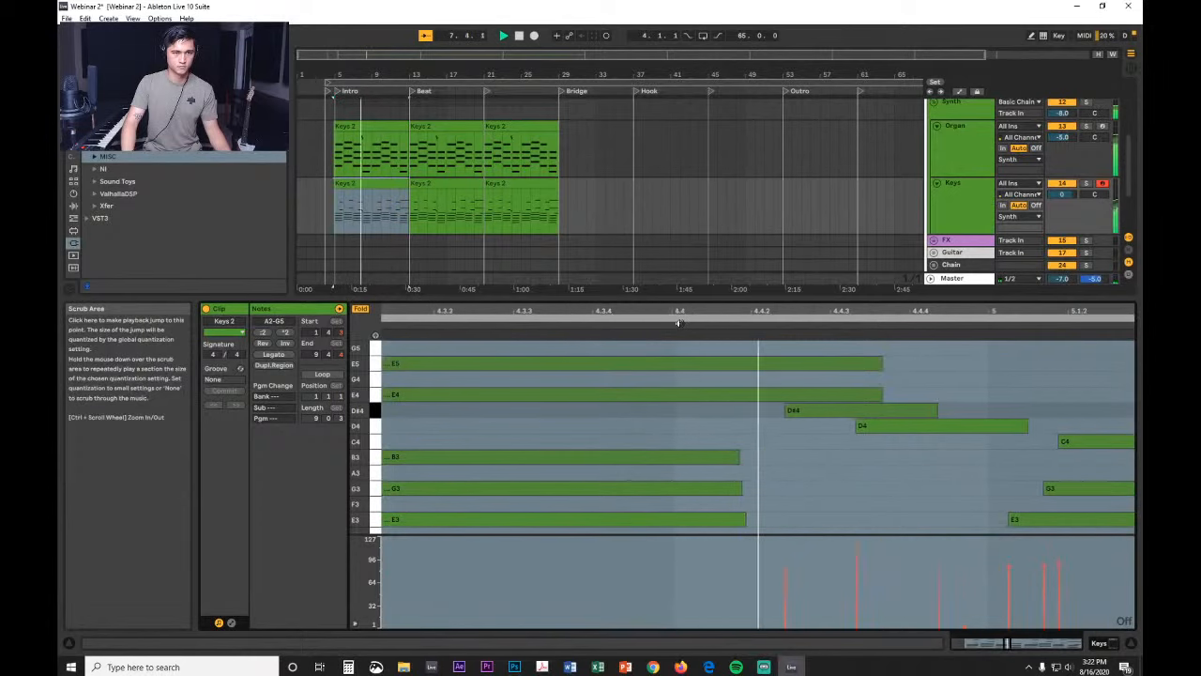
pyautogui.press('space')
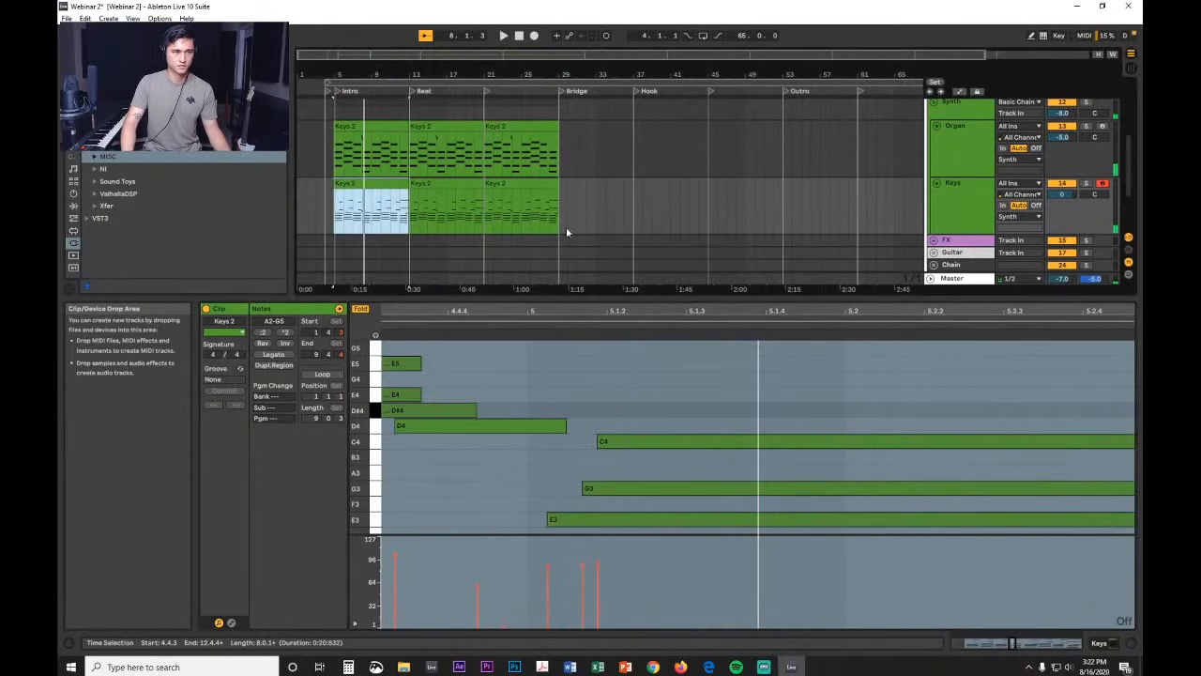
pyautogui.moveTo(556, 220); pyautogui.dragTo(326, 206)
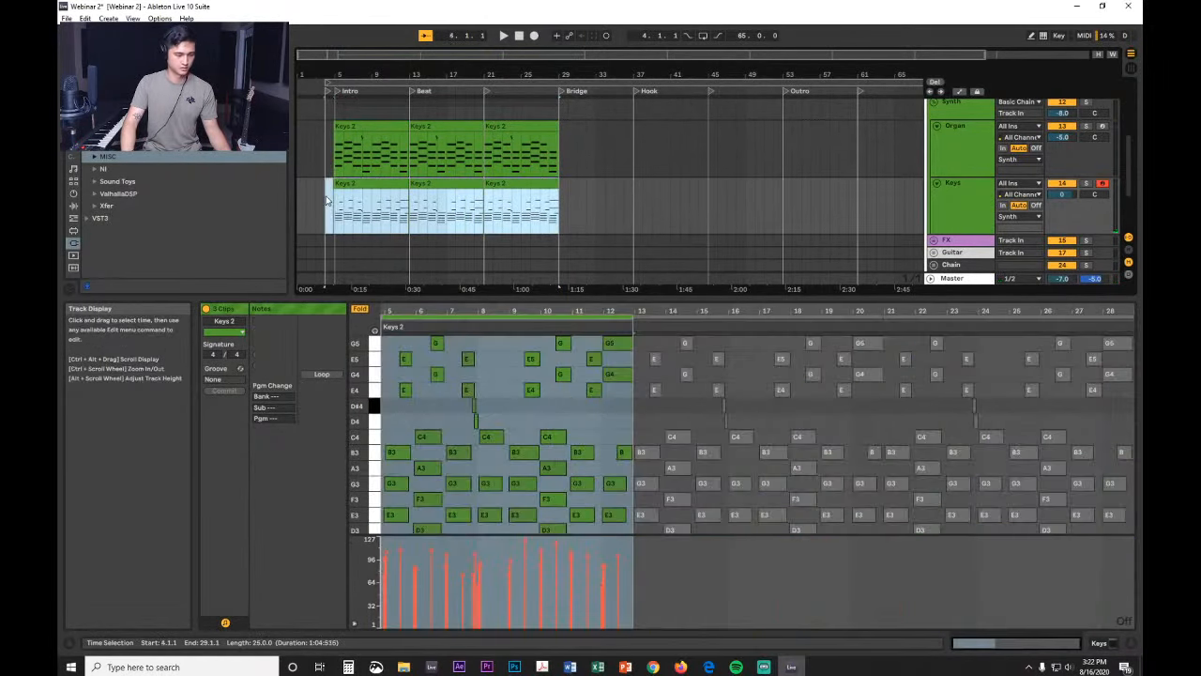
pyautogui.click(619, 212)
pyautogui.hotkey('ctrl', 'v')
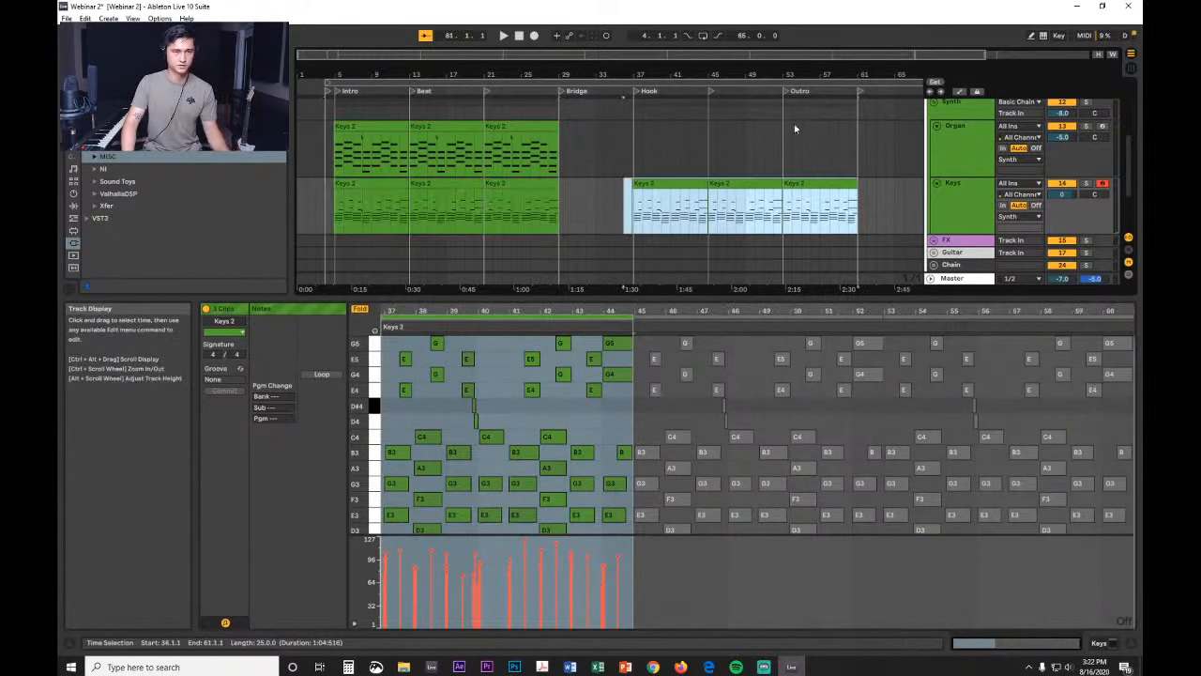
pyautogui.press('Delete')
# Step: Copy the Organ and Keys arrangement from bar 4 to bar 31 and paste it at bar 36
pyautogui.hotkey('ctrl', 'a')
pyautogui.hotkey('ctrl', 'c')
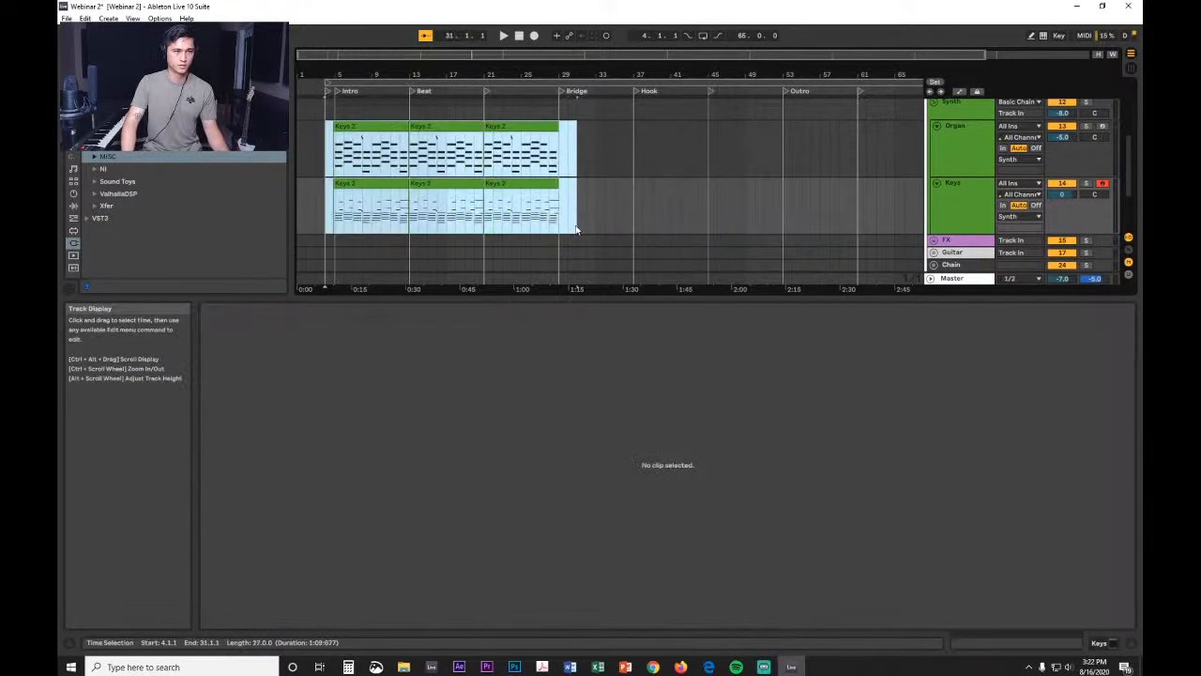
pyautogui.click(627, 144)
pyautogui.hotkey('ctrl', 'v')
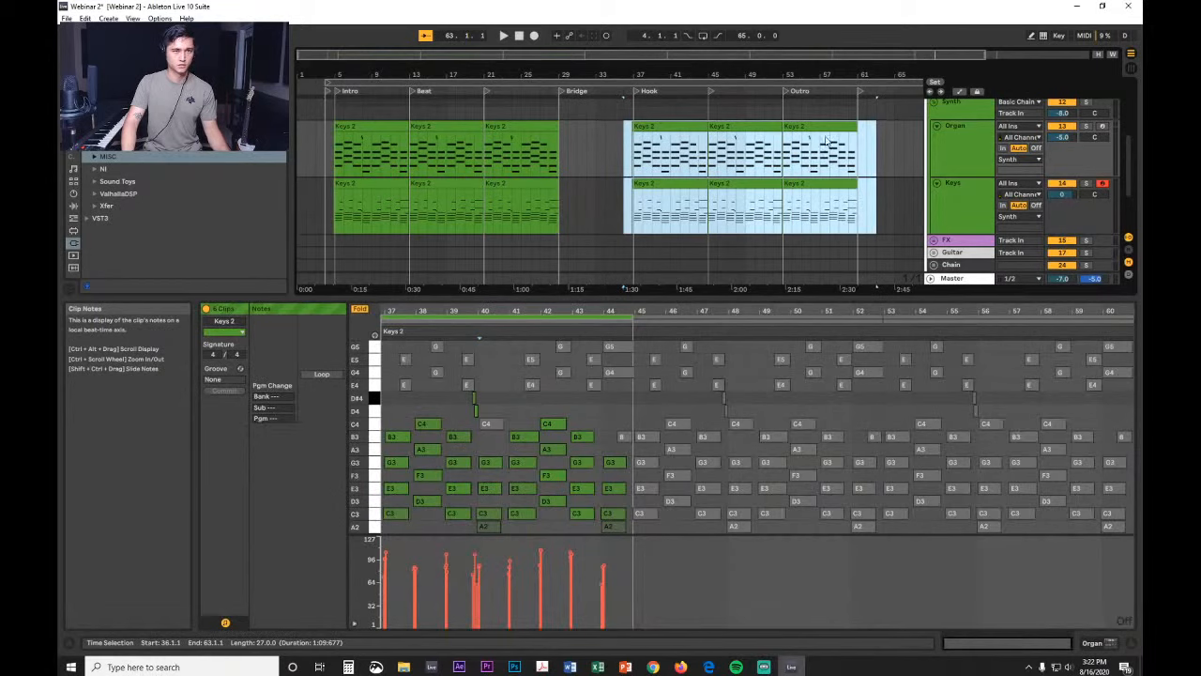
# Step: Copy the Organ and Keys material of the Outro from bar 53 to bar 61 and paste it at bar 61
pyautogui.scroll(2, 799, 169)
pyautogui.moveTo(868, 53); pyautogui.dragTo(967, 54)
pyautogui.moveTo(708, 74); pyautogui.dragTo(704, 127)
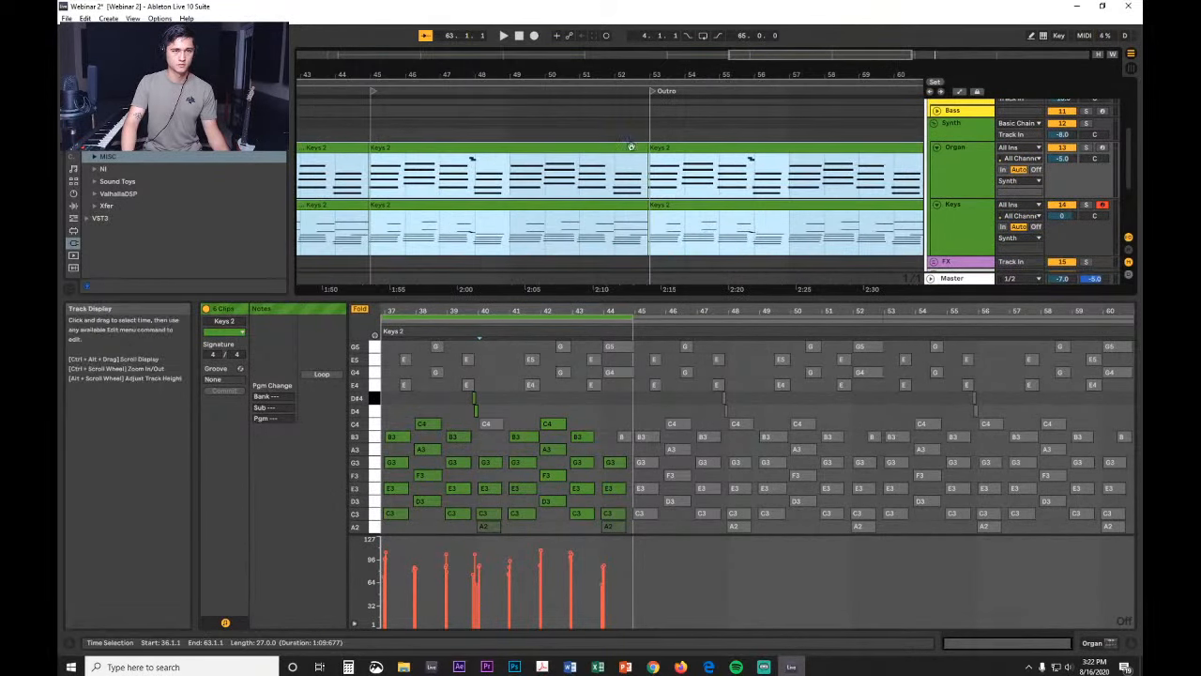
pyautogui.moveTo(664, 75); pyautogui.dragTo(635, 137)
pyautogui.click(629, 148)
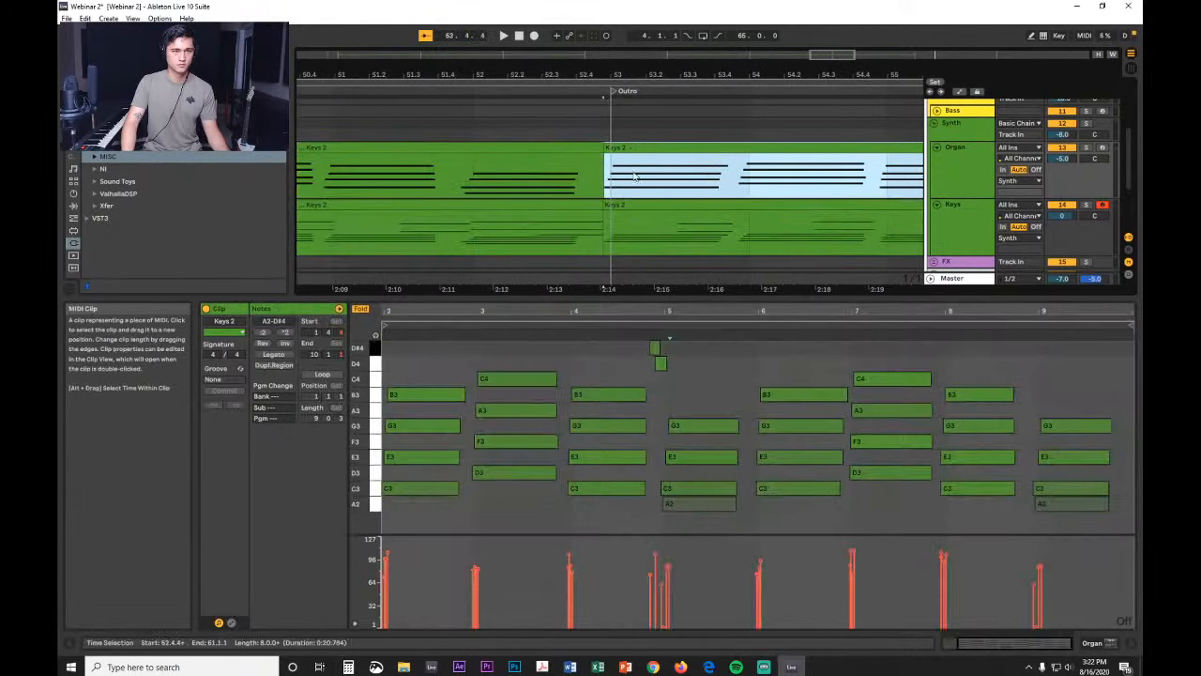
pyautogui.keyDown('shift'); pyautogui.click(627, 205); pyautogui.keyUp('shift')
pyautogui.click(615, 176)
pyautogui.moveTo(619, 75); pyautogui.dragTo(626, 28)
pyautogui.keyDown('shift'); pyautogui.click(836, 239); pyautogui.keyUp('shift')
pyautogui.hotkey('ctrl', 'c')
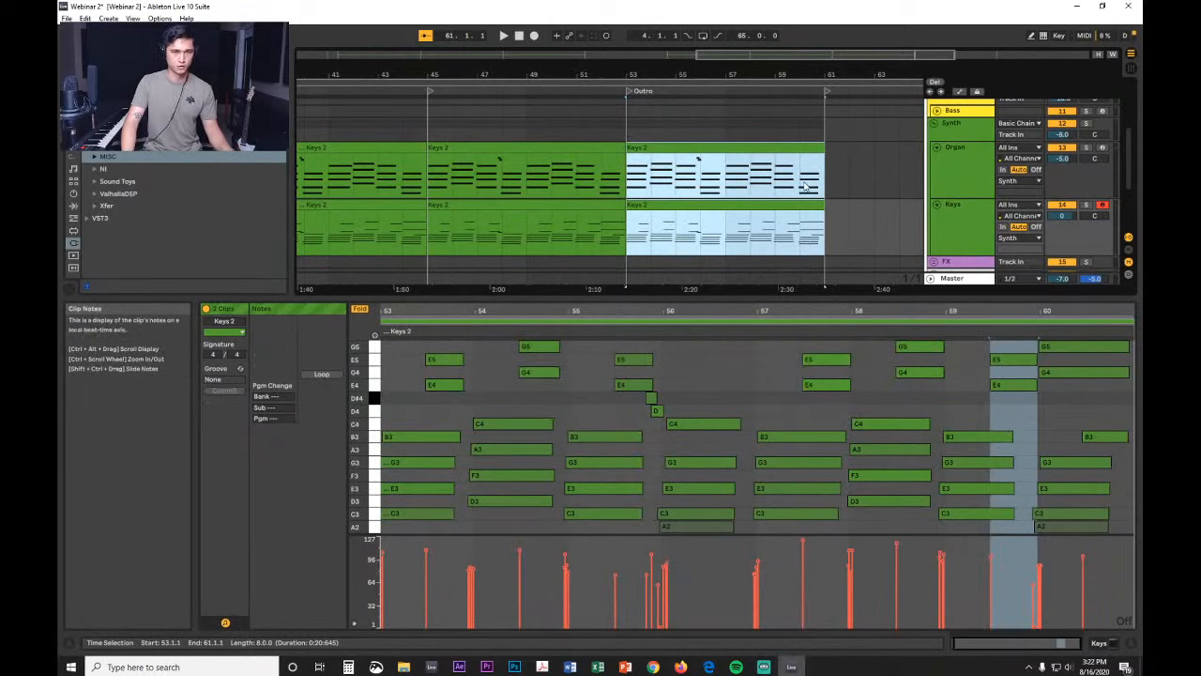
pyautogui.click(826, 181)
pyautogui.hotkey('ctrl', 'v')
# Step: Turn off the arrangement grid and extend the starts of the Organ and Keys clips at bar 61 back to about 60.4.3
pyautogui.moveTo(817, 75); pyautogui.dragTo(539, 162)
pyautogui.click(658, 154)
pyautogui.click(677, 149)
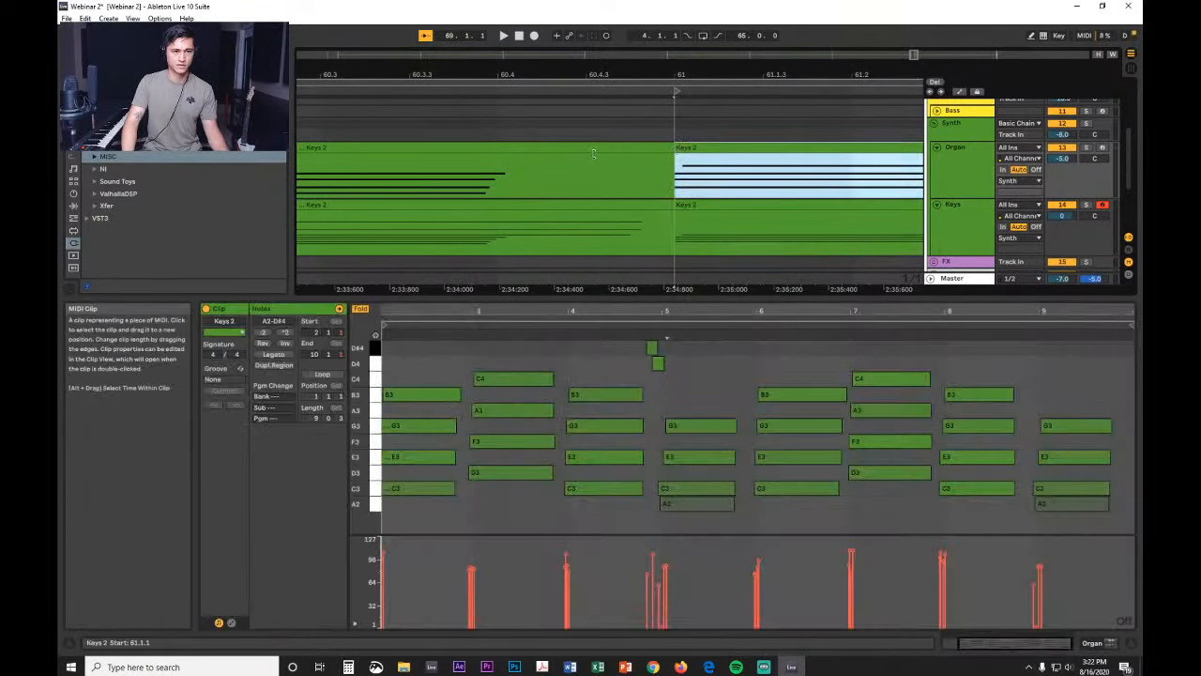
pyautogui.rightClick(614, 162)
pyautogui.click(628, 436)
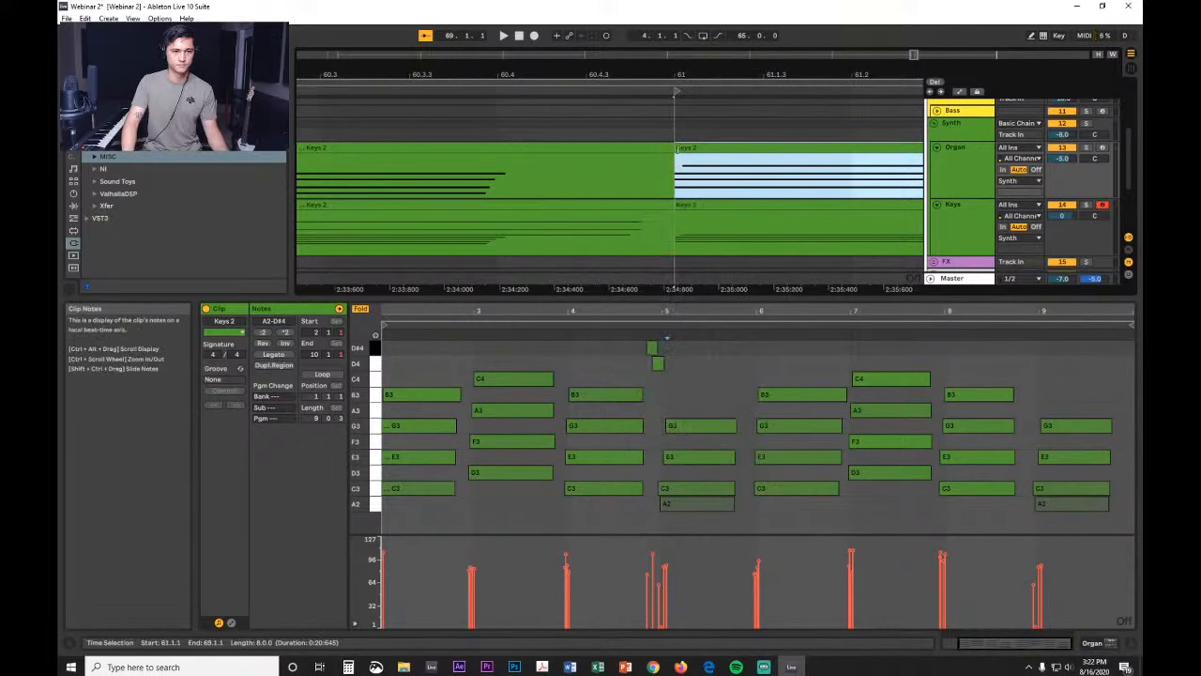
pyautogui.moveTo(678, 150); pyautogui.dragTo(630, 152)
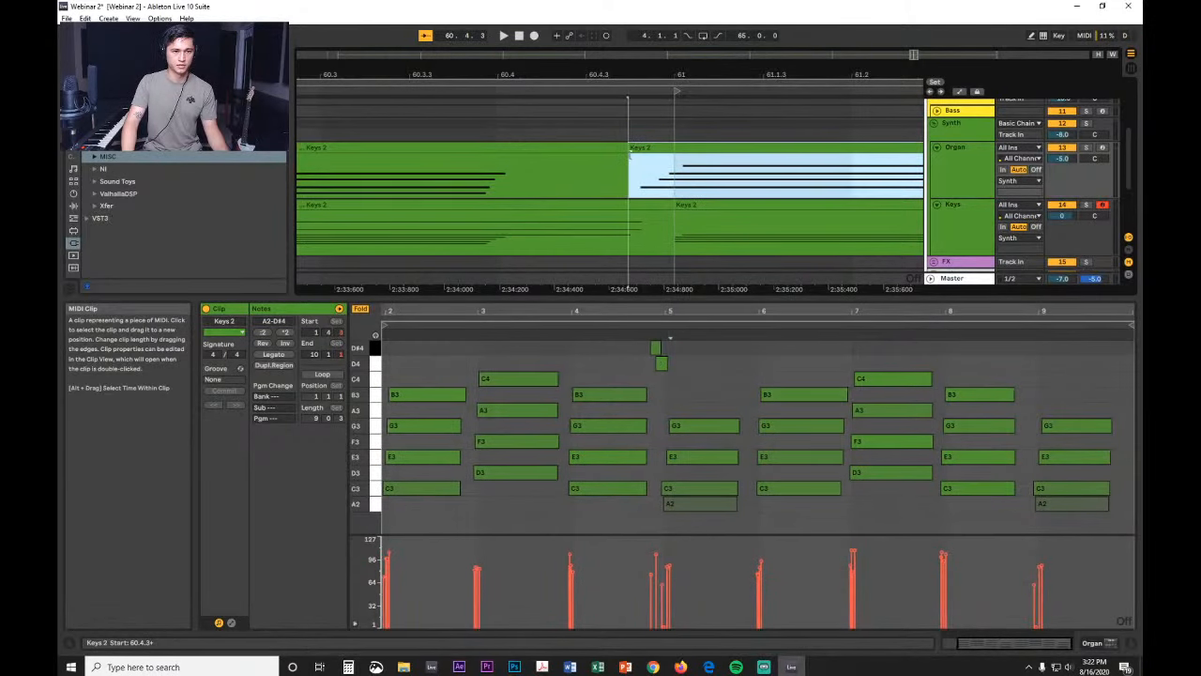
pyautogui.click(683, 207)
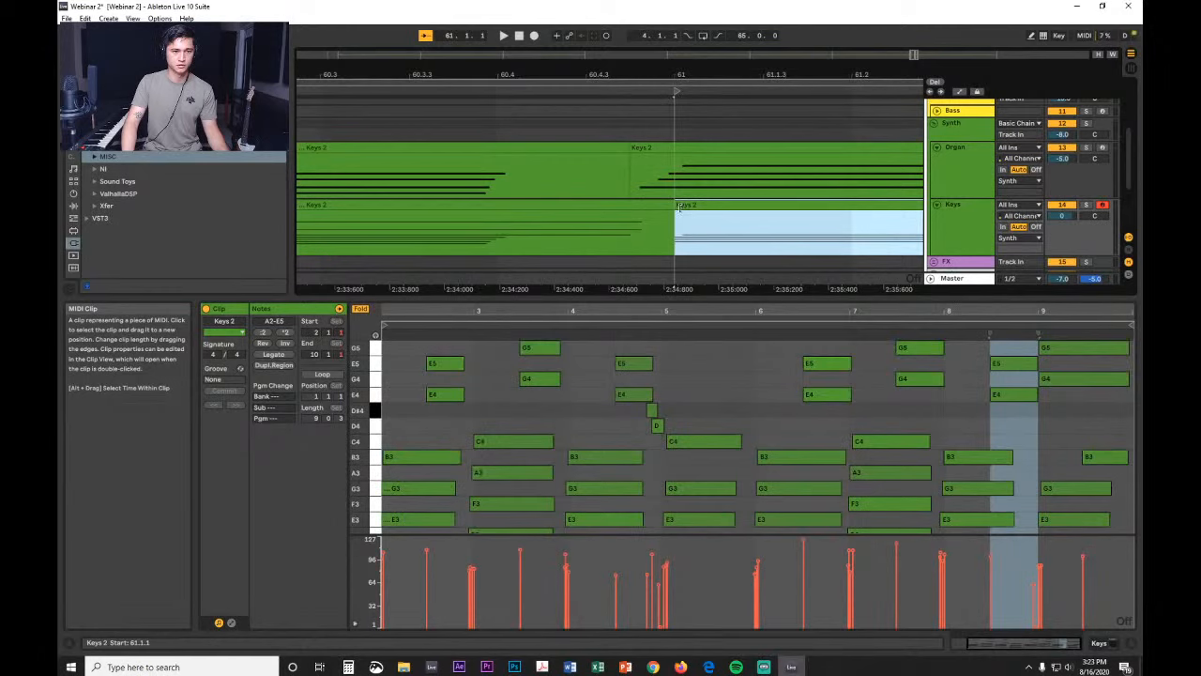
pyautogui.moveTo(680, 206); pyautogui.dragTo(630, 206)
# Step: Play the extended Organ and Keys arrangement from just before bar 5
pyautogui.moveTo(607, 74); pyautogui.dragTo(607, 18)
pyautogui.click(342, 184)
pyautogui.press('space')
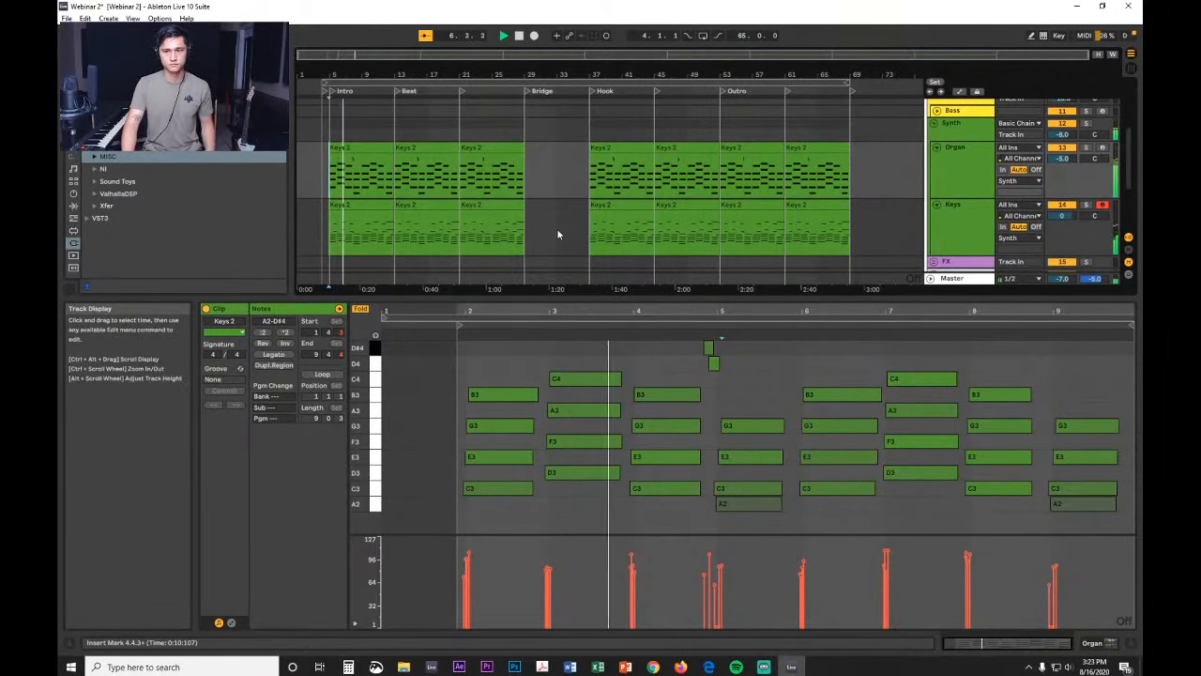
# Step: Hide the clip view, then unfold the Kits group and arm the Lofi Kit track for recording
pyautogui.scroll(3, 558, 234)
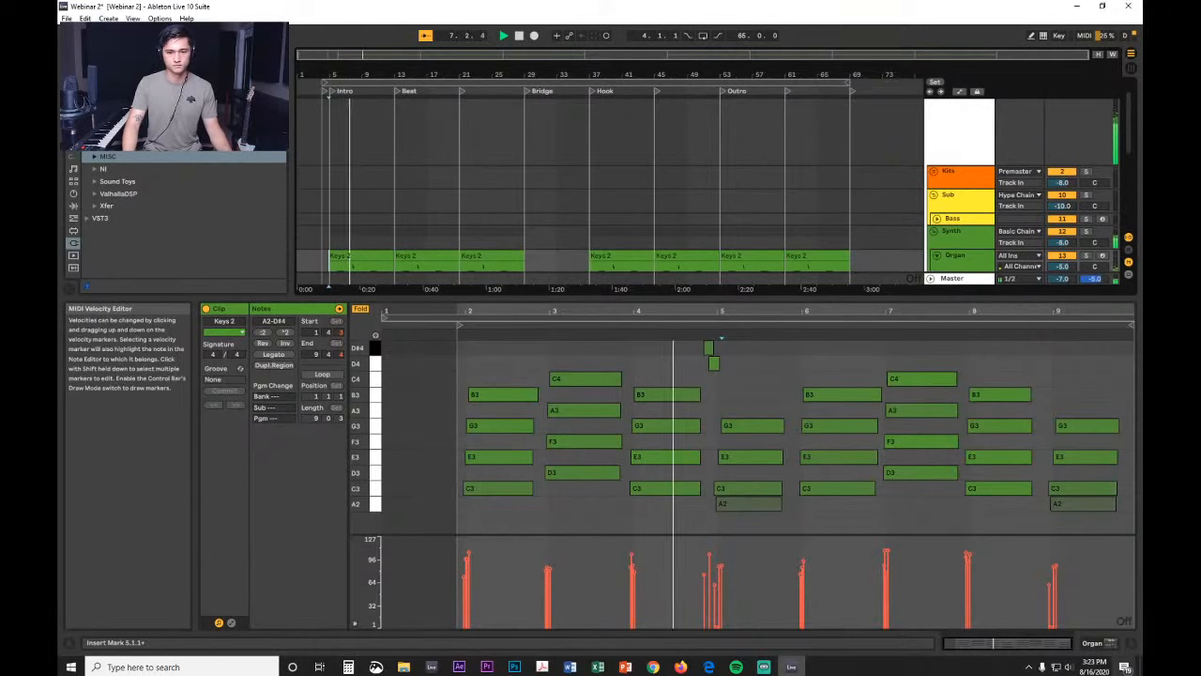
pyautogui.click(1130, 654)
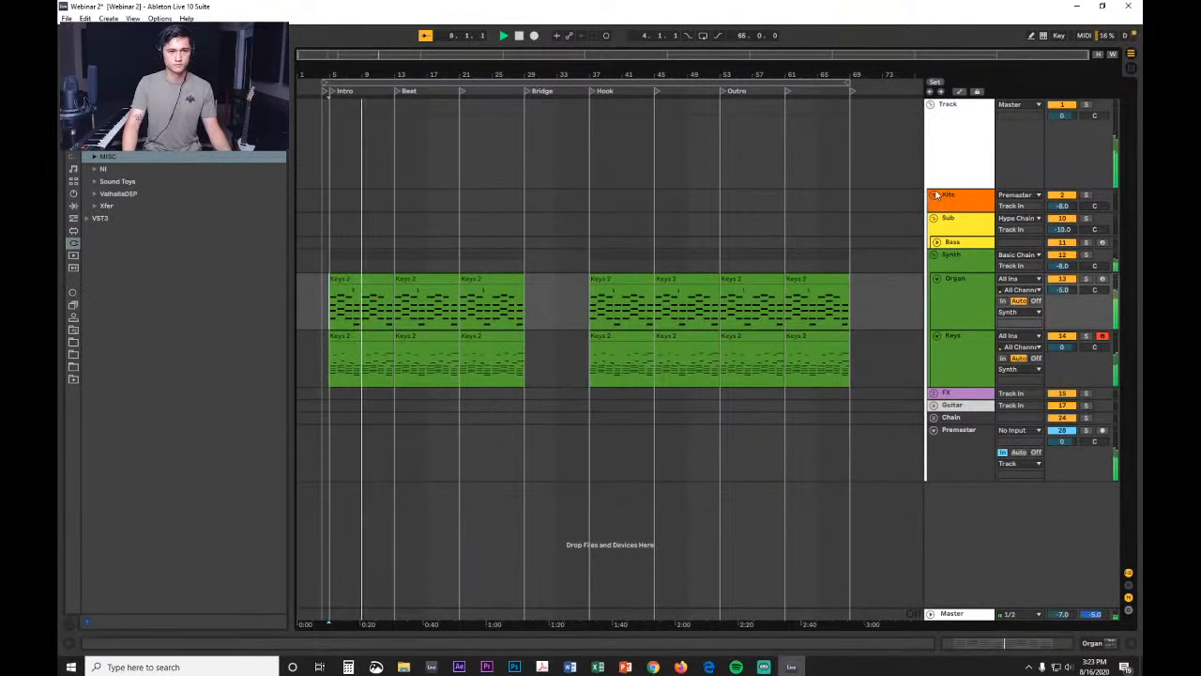
pyautogui.click(934, 195)
pyautogui.click(1103, 265)
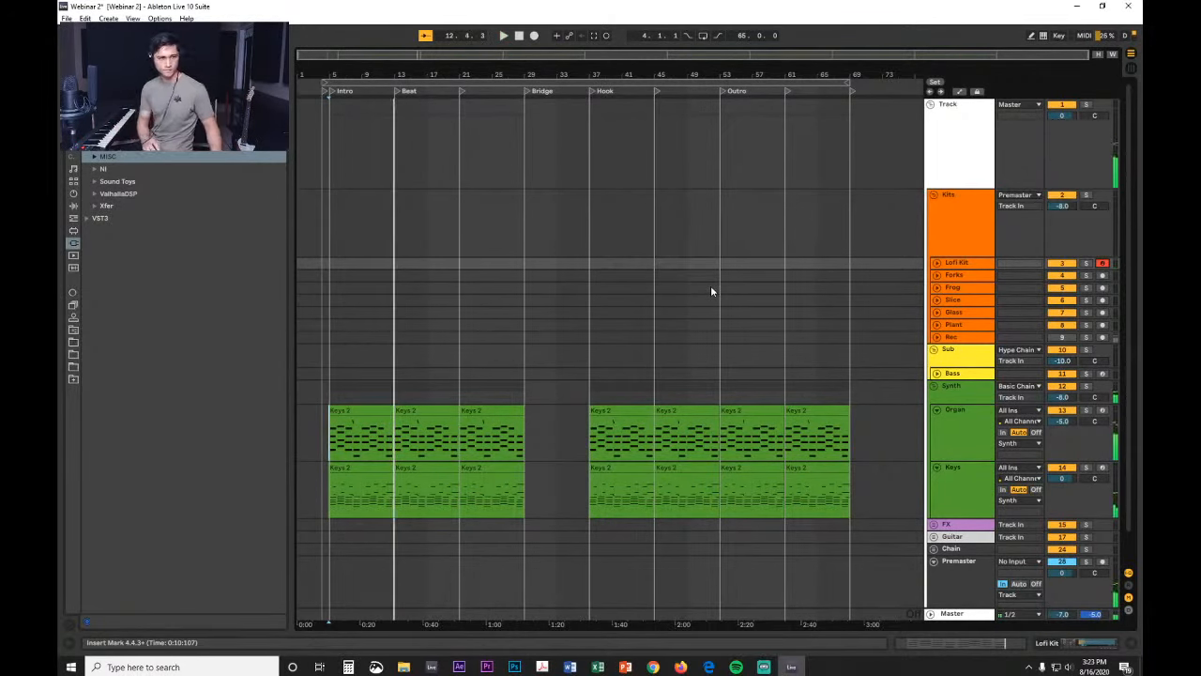
# Step: Set the arrangement's adaptive grid to Narrow and record a first Lofi Kit take from bar 13
pyautogui.moveTo(399, 75); pyautogui.dragTo(425, 249)
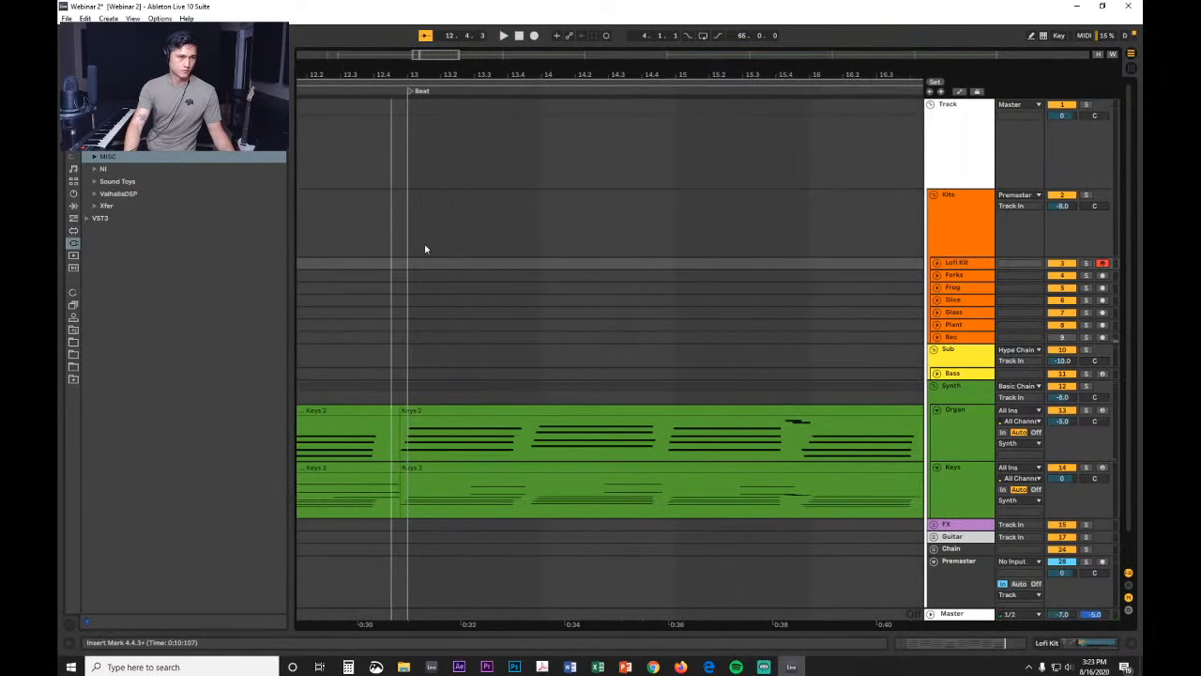
pyautogui.rightClick(410, 269)
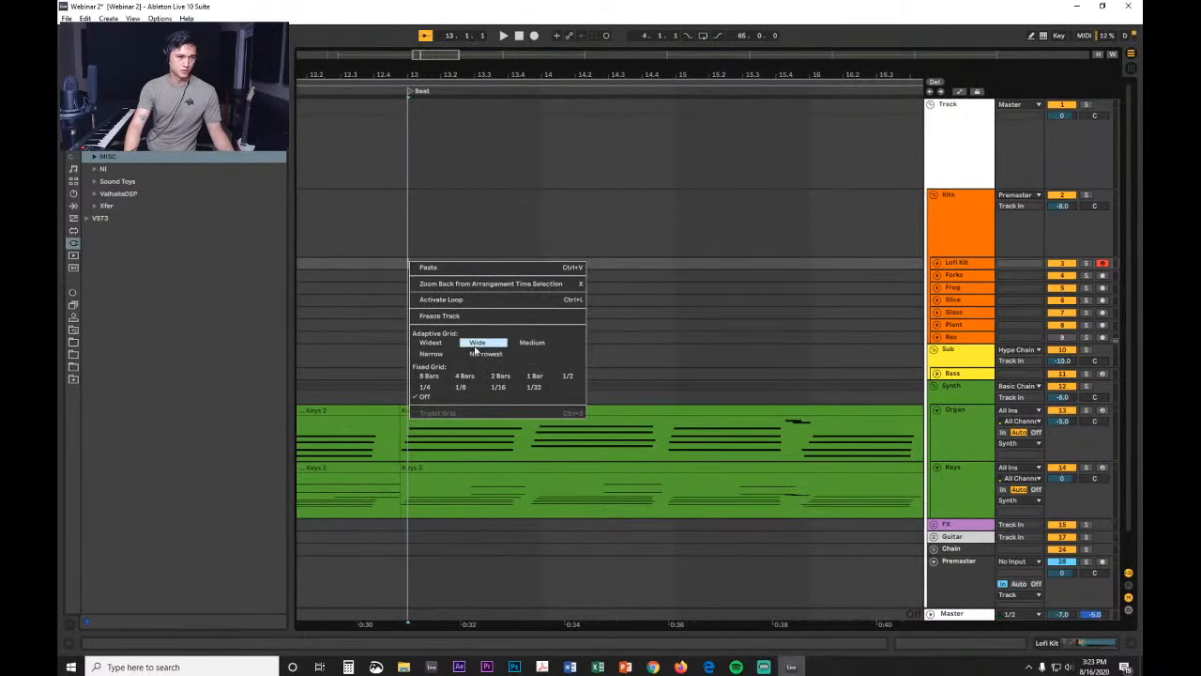
pyautogui.click(446, 354)
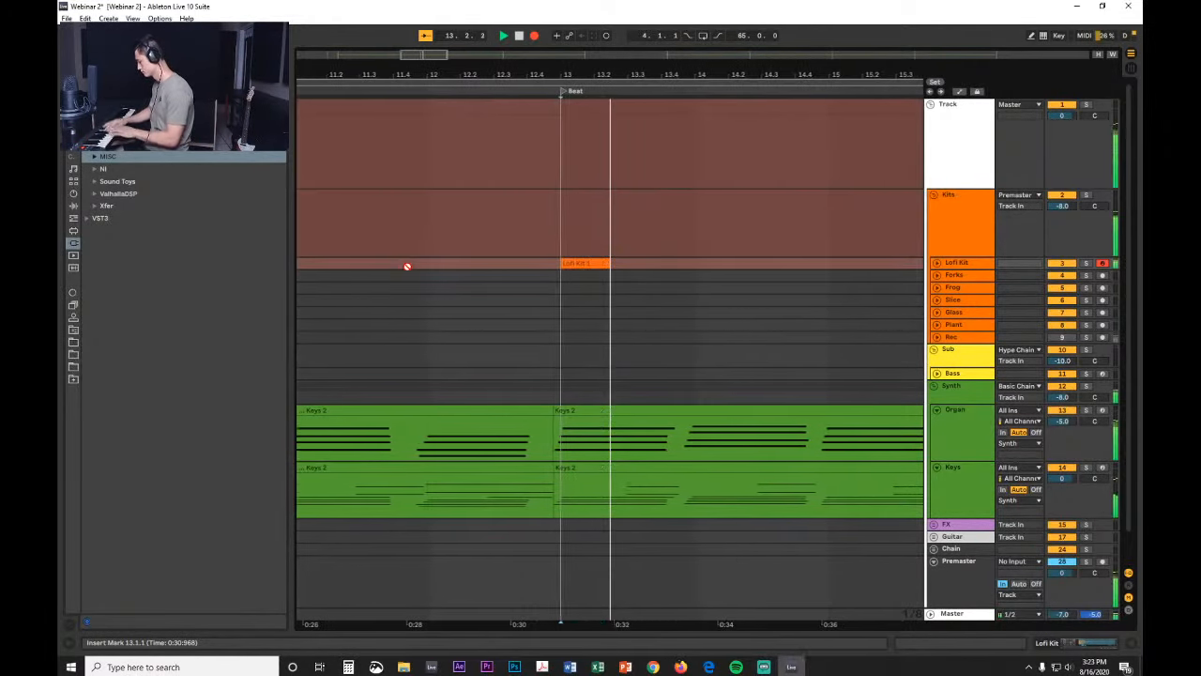
pyautogui.press('space')
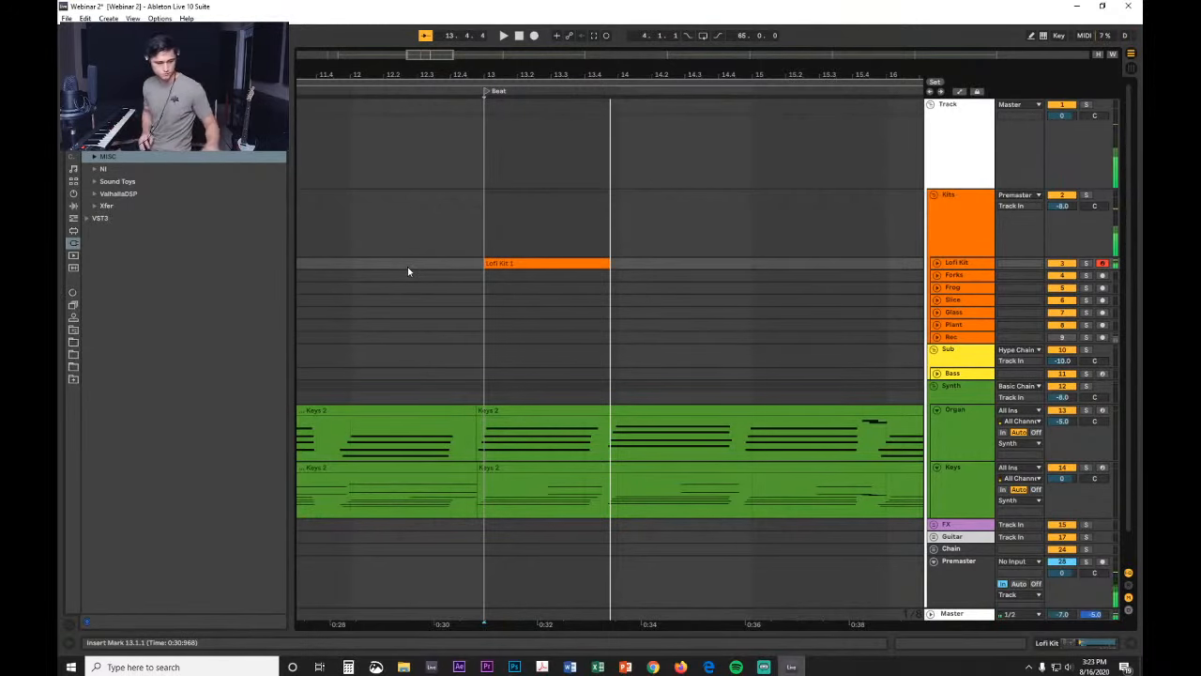
# Step: Record a new kick and snare take on the Lofi Kit track from bar 13 and trim the clip's end to bar 15
pyautogui.press('F9')
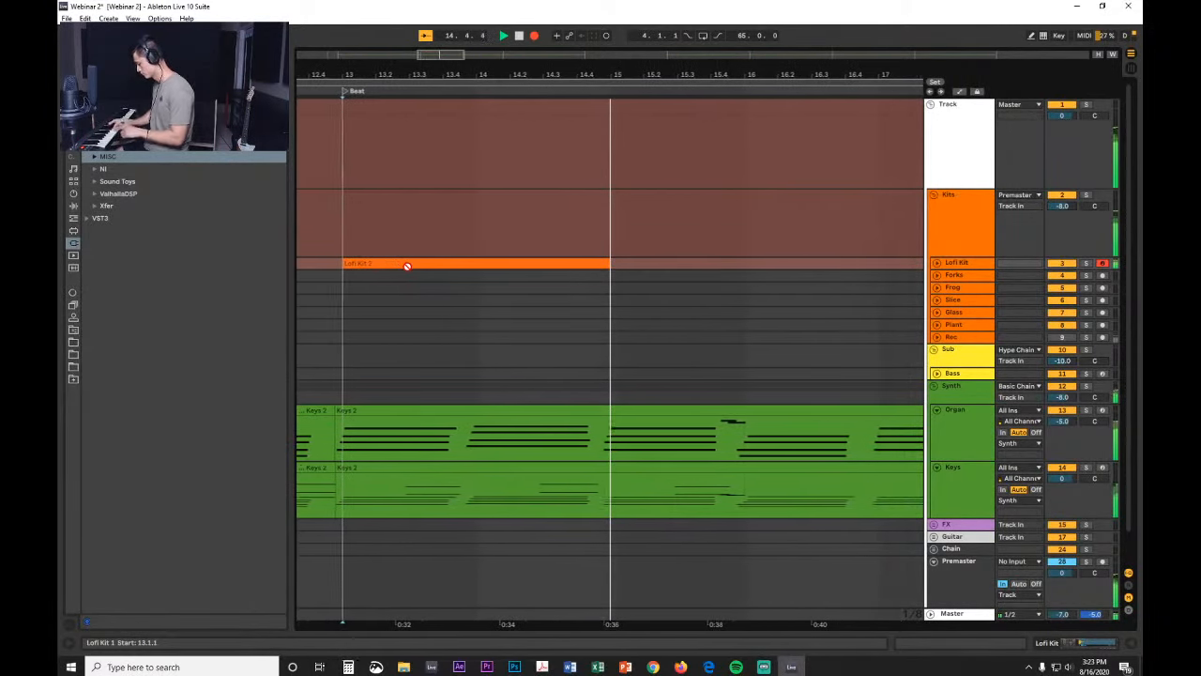
pyautogui.press('space')
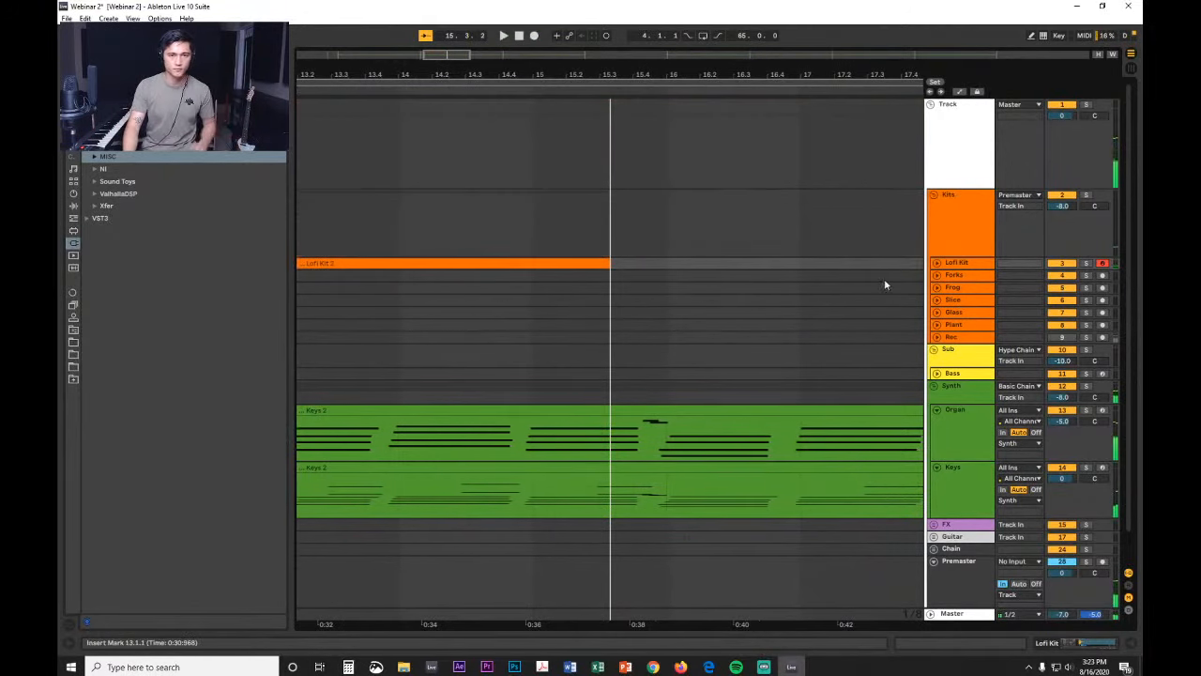
pyautogui.click(935, 264)
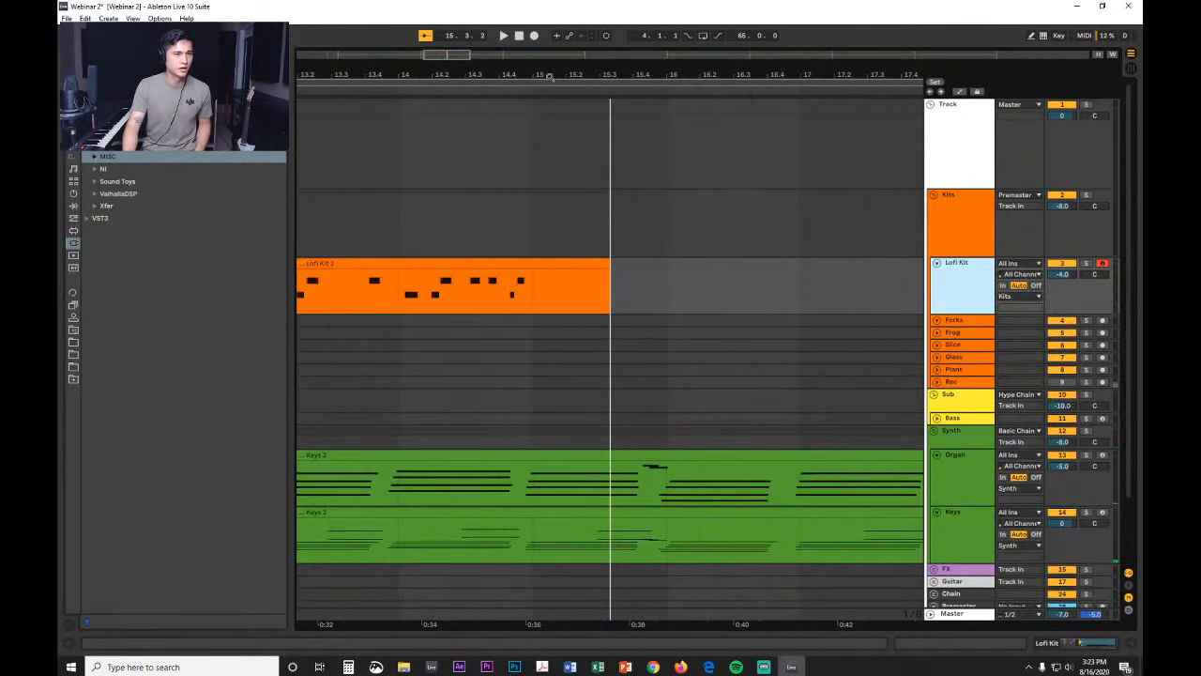
pyautogui.moveTo(550, 77); pyautogui.dragTo(748, 77)
pyautogui.moveTo(804, 265); pyautogui.dragTo(731, 264)
# Step: Open the recorded Lofi Kit clip and quantize all of its kick and snare notes
pyautogui.doubleClick(710, 264)
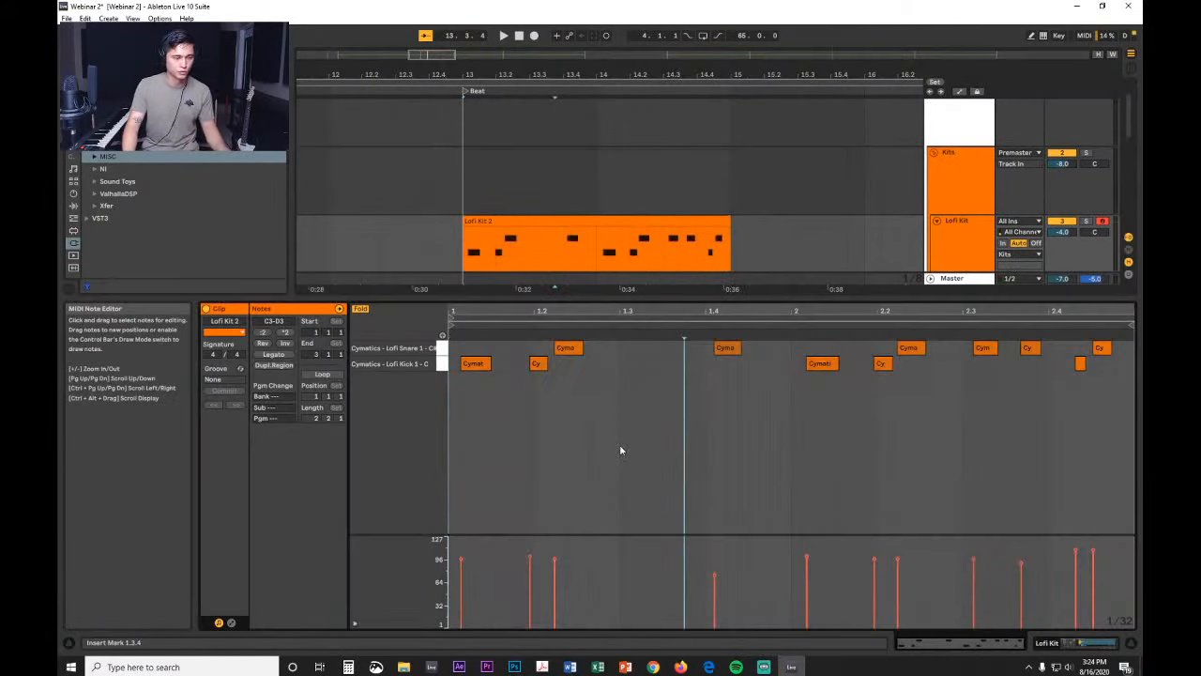
pyautogui.hotkey('ctrl', 'a')
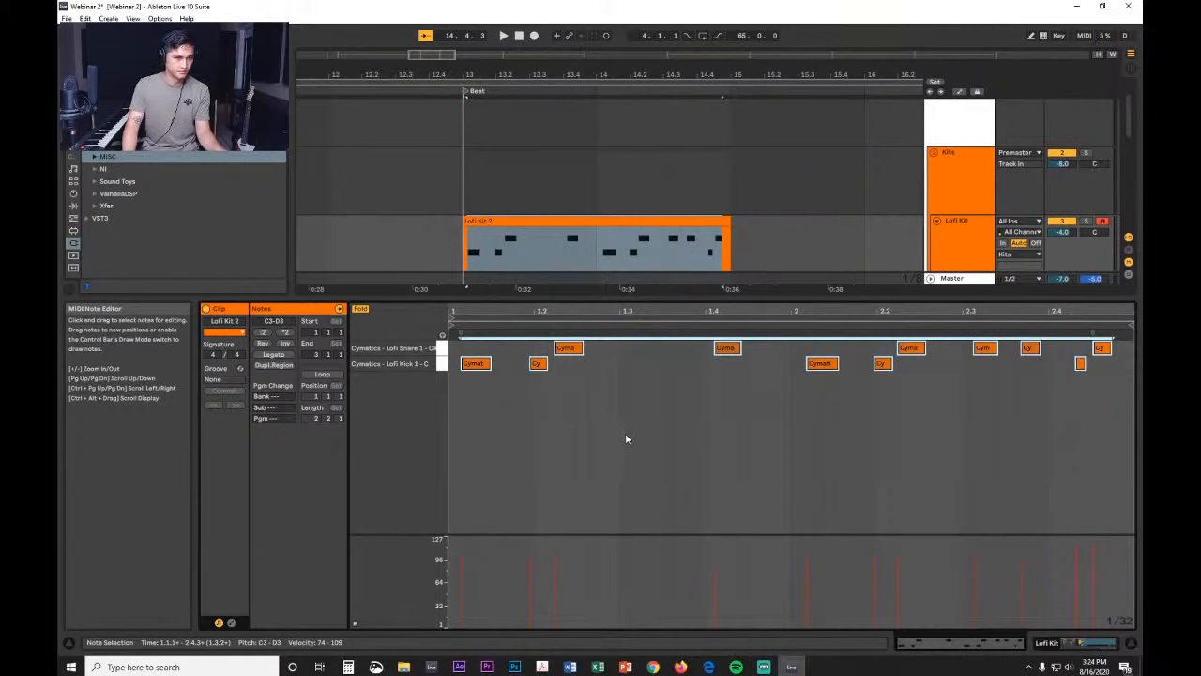
pyautogui.hotkey('ctrl', 'shift', 'u')
pyautogui.click(593, 356)
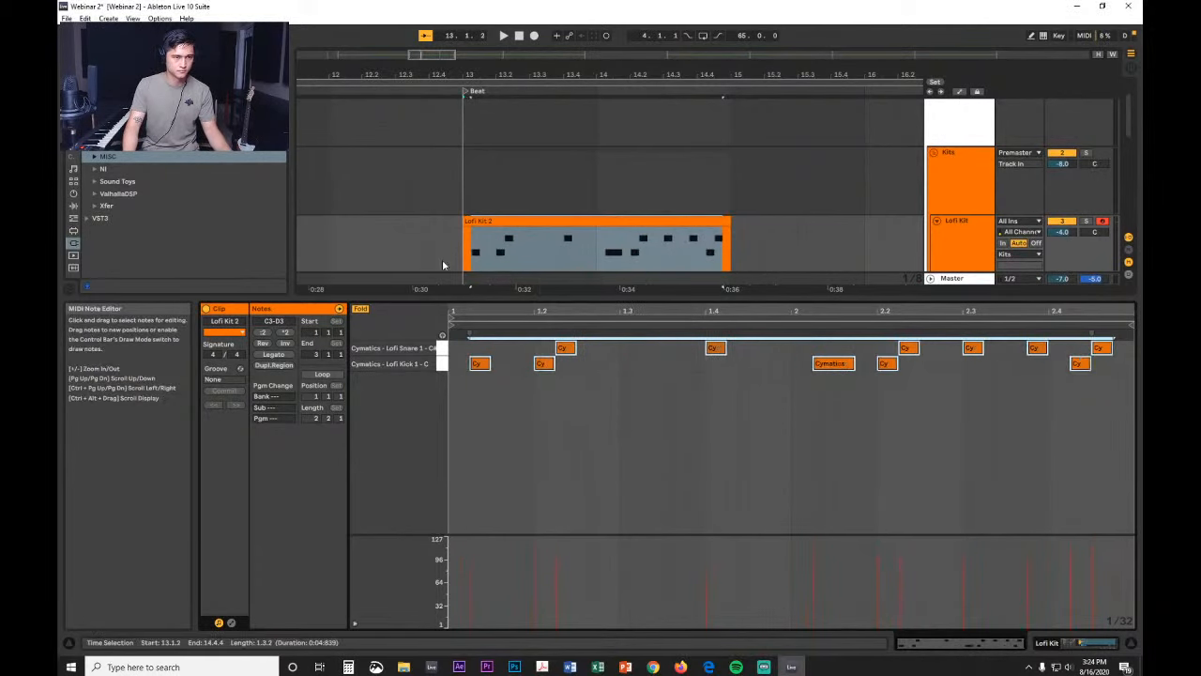
pyautogui.moveTo(483, 221); pyautogui.dragTo(475, 225)
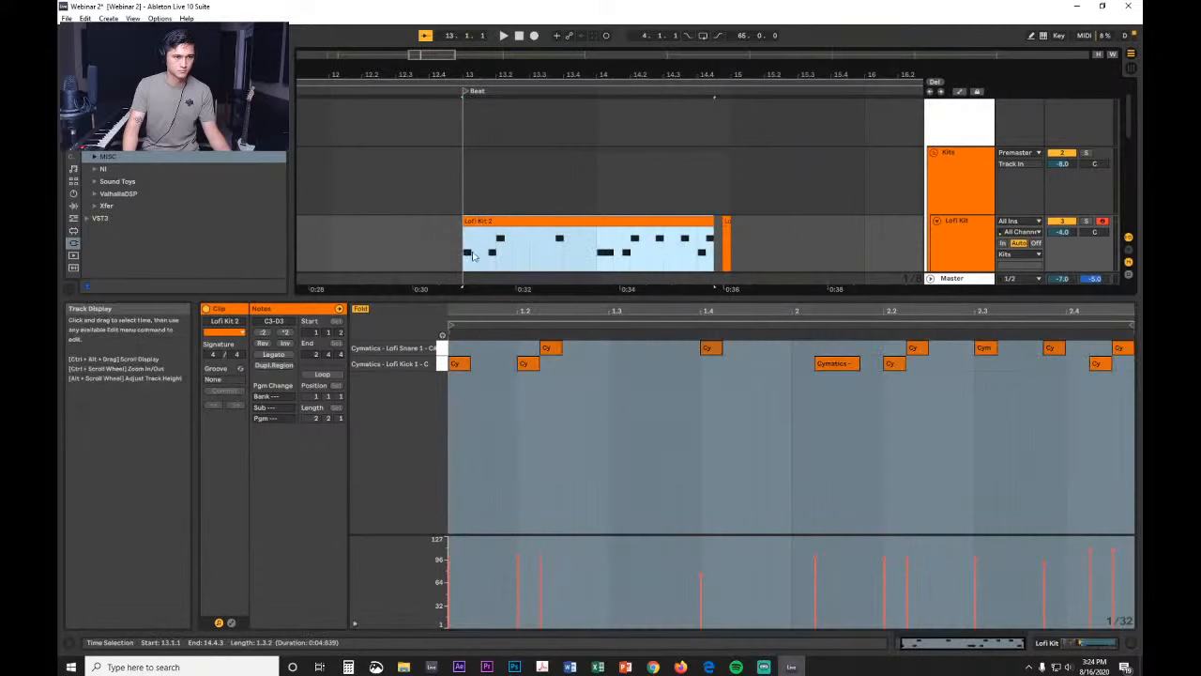
pyautogui.click(566, 243)
pyautogui.click(471, 383)
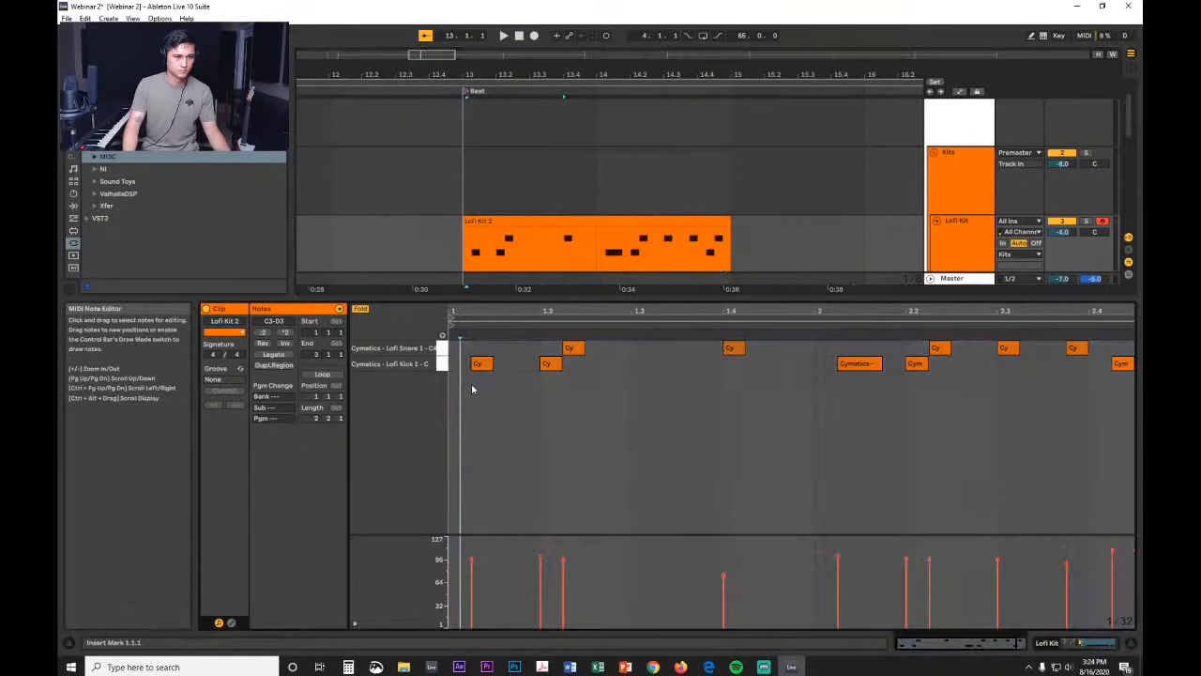
# Step: Shift all kick and snare notes in the Lofi Kit clip earlier so the first kick starts at 1.1.1, and play it back
pyautogui.hotkey('ctrl', 'a')
pyautogui.moveTo(477, 367); pyautogui.dragTo(457, 365)
pyautogui.press('space')
pyautogui.press('space')
pyautogui.click(477, 258)
pyautogui.click(485, 256)
pyautogui.press('space')
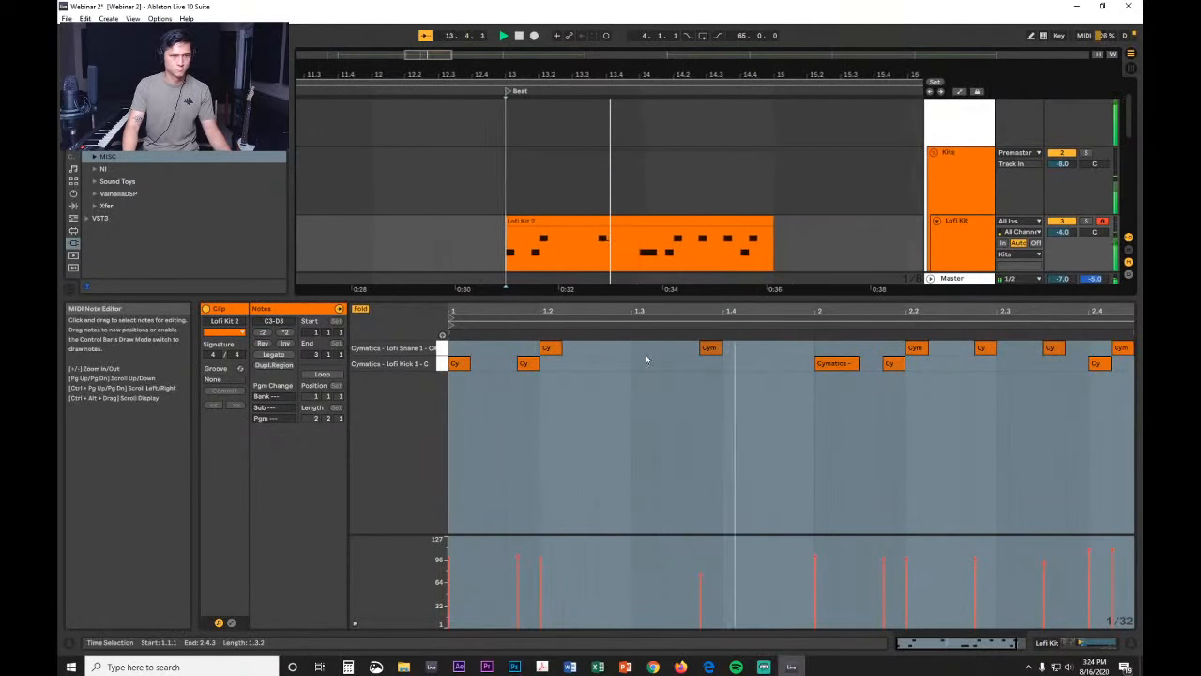
# Step: Move the snare near the end of bar 1 onto beat 1.4 and shorten the kick at 2.1.1 to one sixteenth
pyautogui.press('space')
pyautogui.moveTo(709, 350); pyautogui.dragTo(719, 350)
pyautogui.click(858, 403)
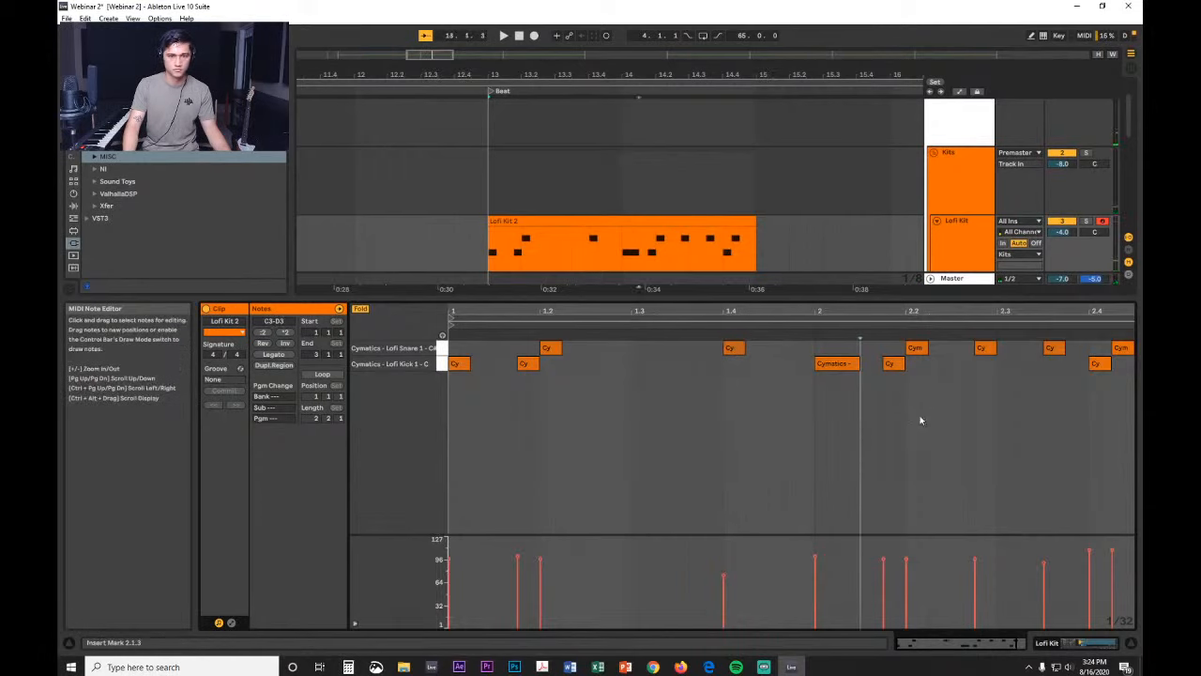
pyautogui.press('space')
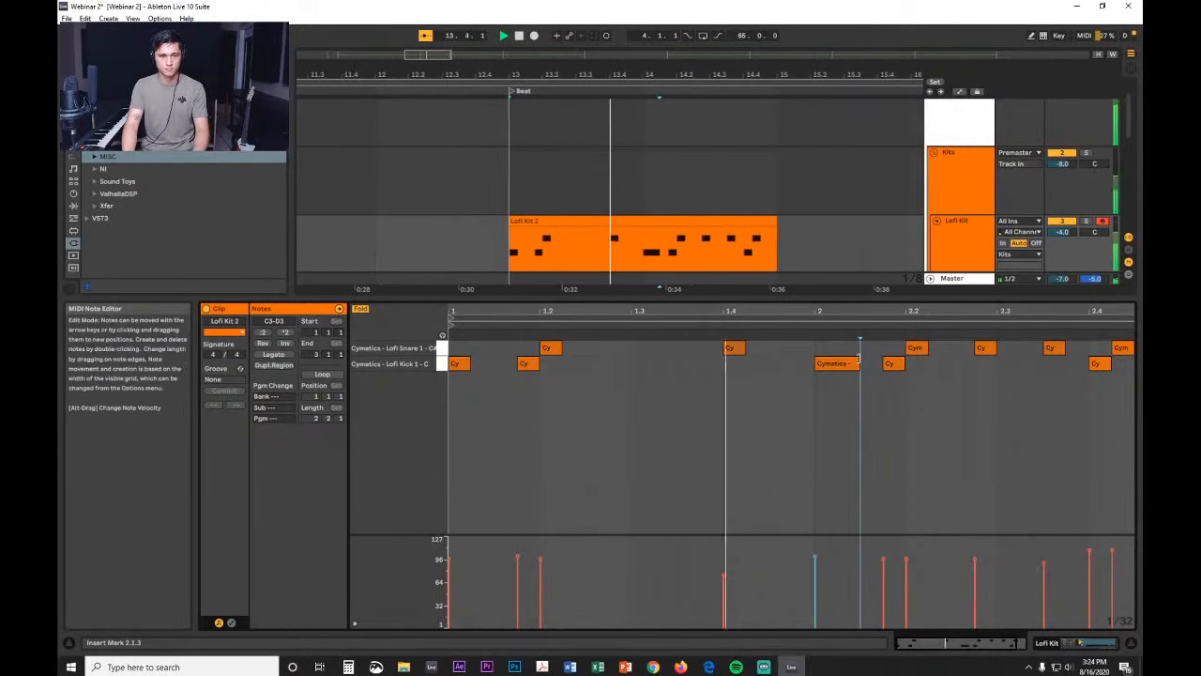
pyautogui.moveTo(857, 363); pyautogui.dragTo(842, 363)
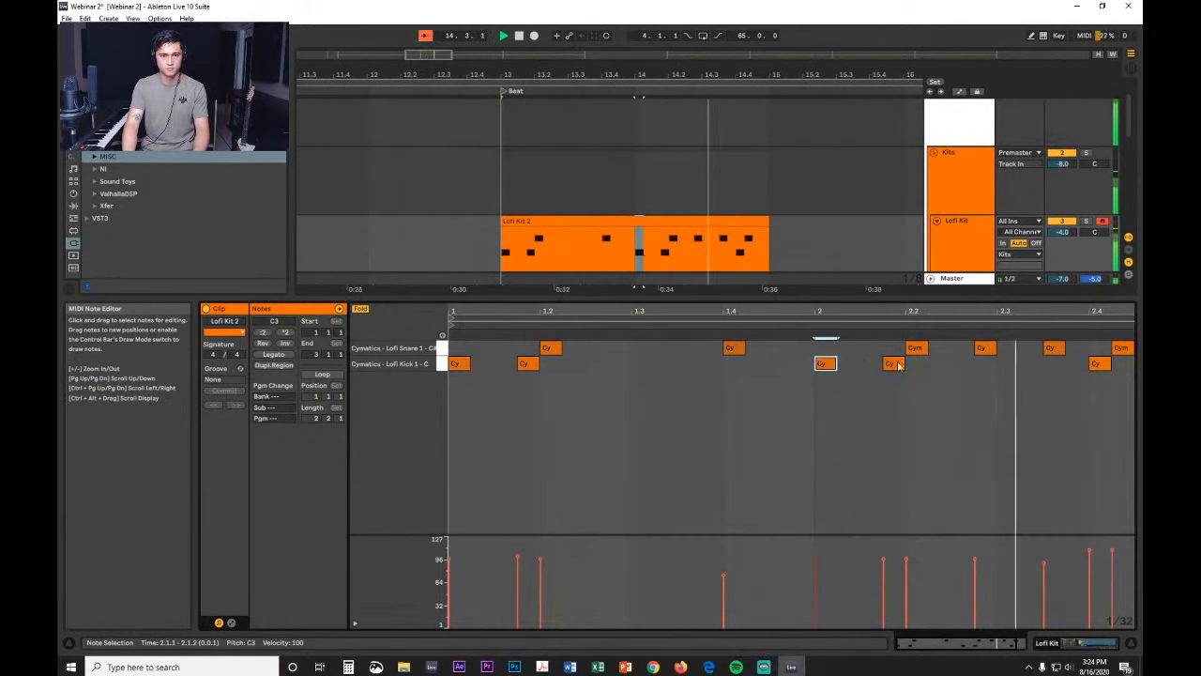
pyautogui.press('space')
pyautogui.click(998, 363)
pyautogui.press('space')
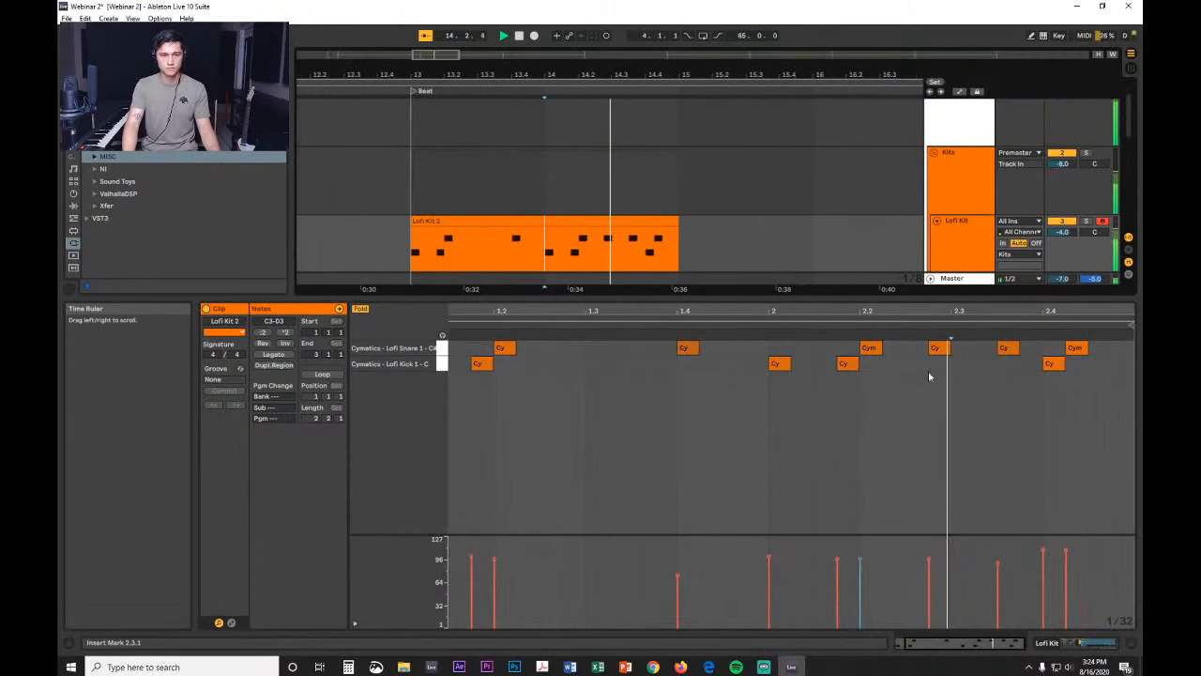
# Step: Move the second-to-last snare to 2.3.2 and shift the final kick and snare one sixteenth earlier, starting at 2.3.4
pyautogui.press('space')
pyautogui.moveTo(1005, 350); pyautogui.dragTo(991, 351)
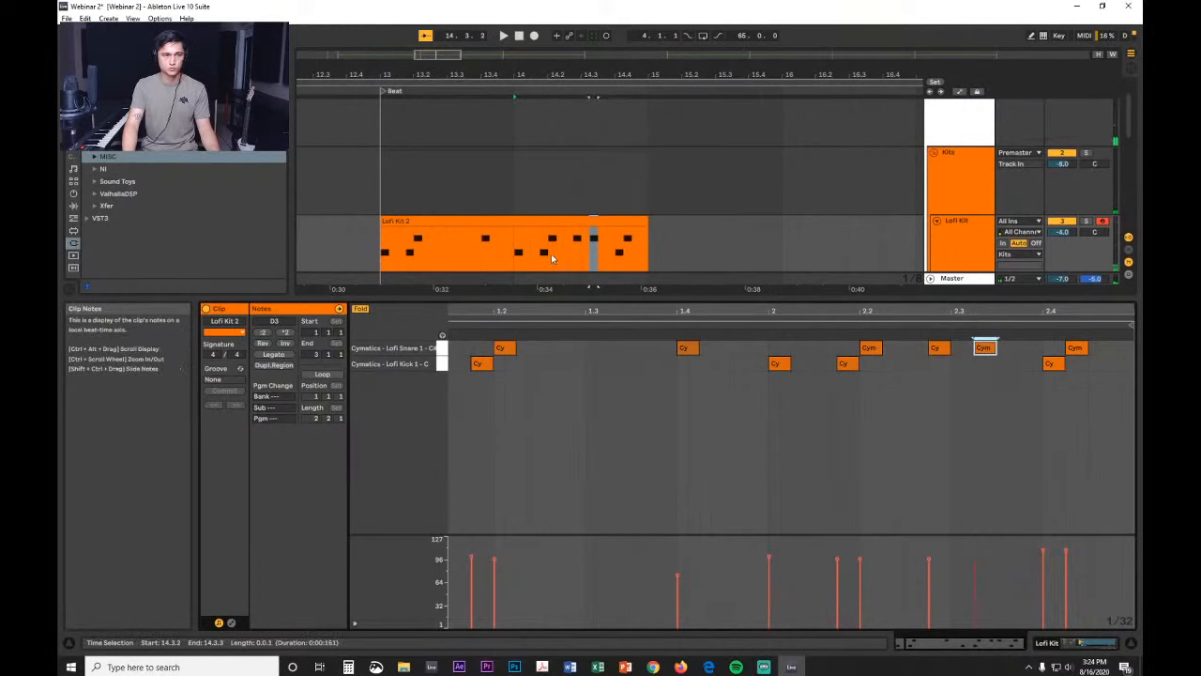
pyautogui.click(525, 256)
pyautogui.press('space')
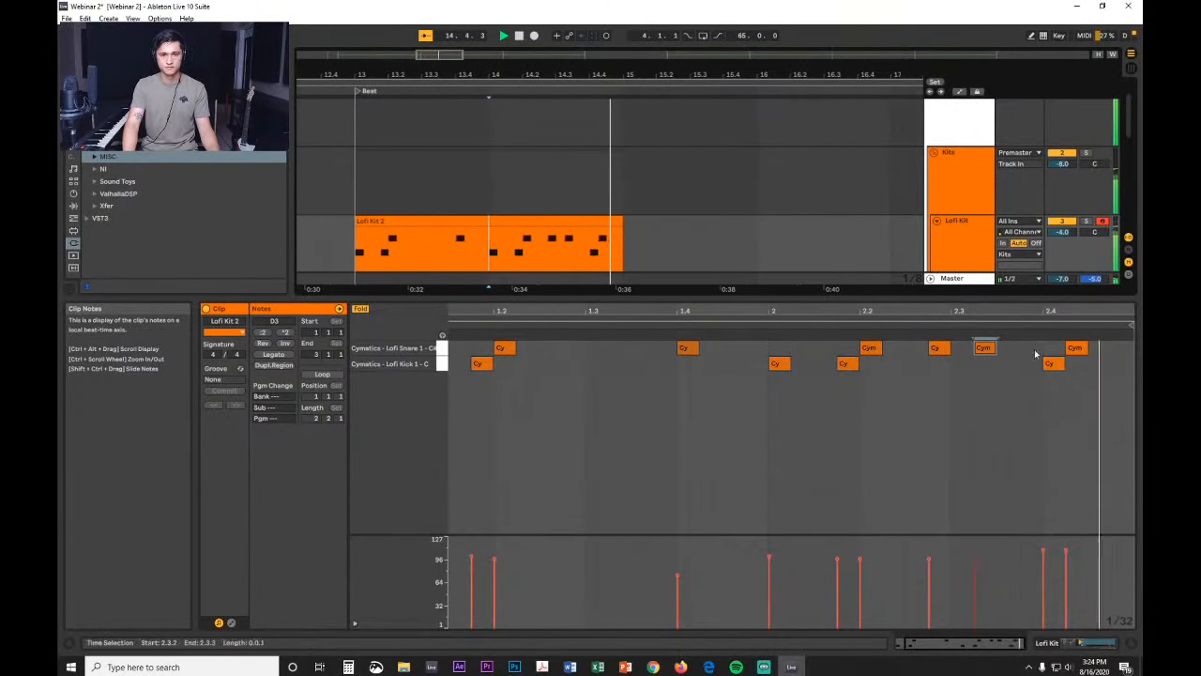
pyautogui.press('space')
pyautogui.moveTo(1093, 383); pyautogui.dragTo(1031, 318)
pyautogui.press('Left')
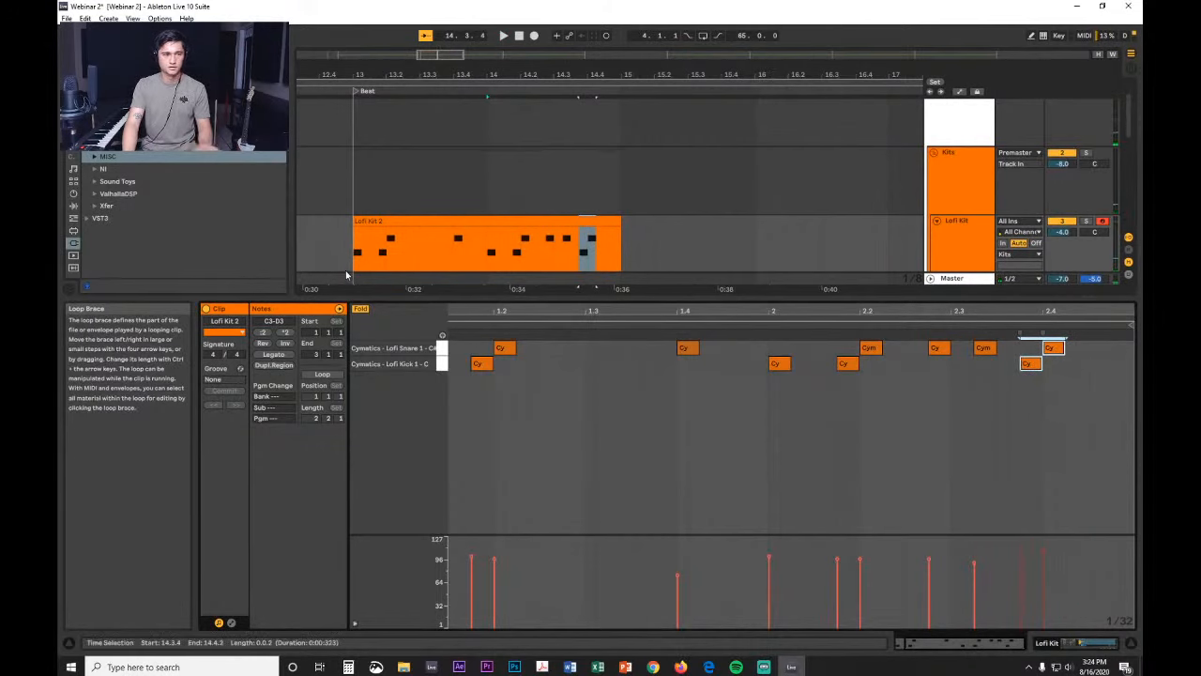
# Step: Play the pattern and set the velocity of all kick and snare notes to 108
pyautogui.press('space')
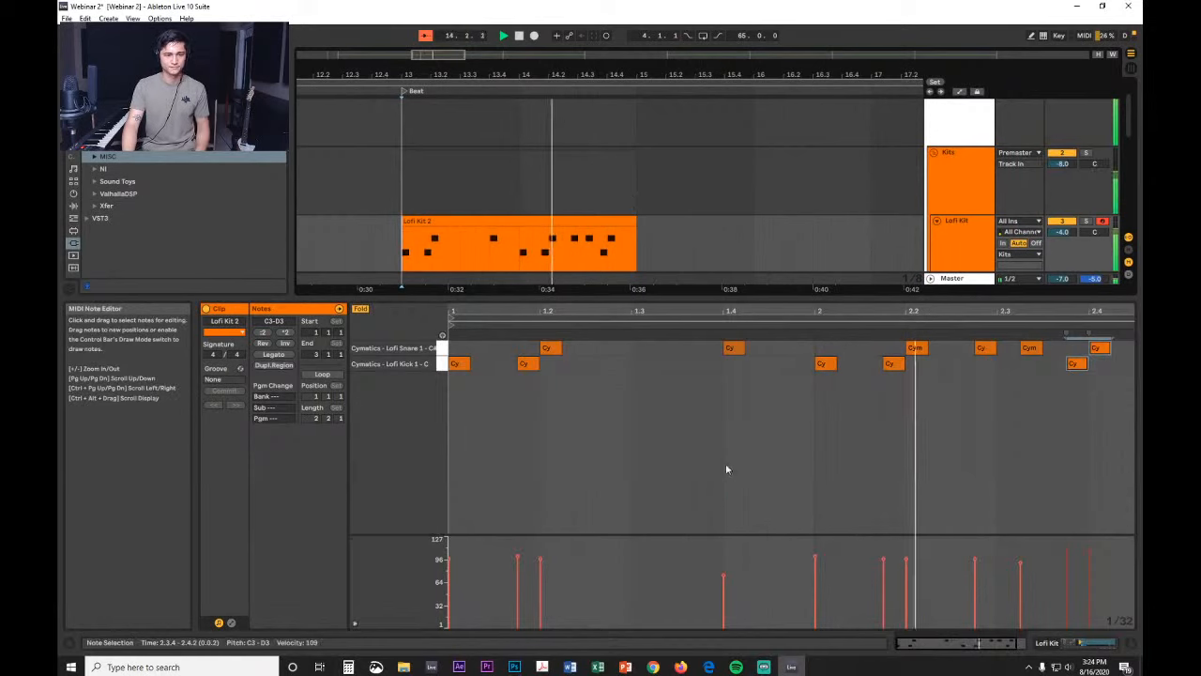
pyautogui.hotkey('ctrl', 'a')
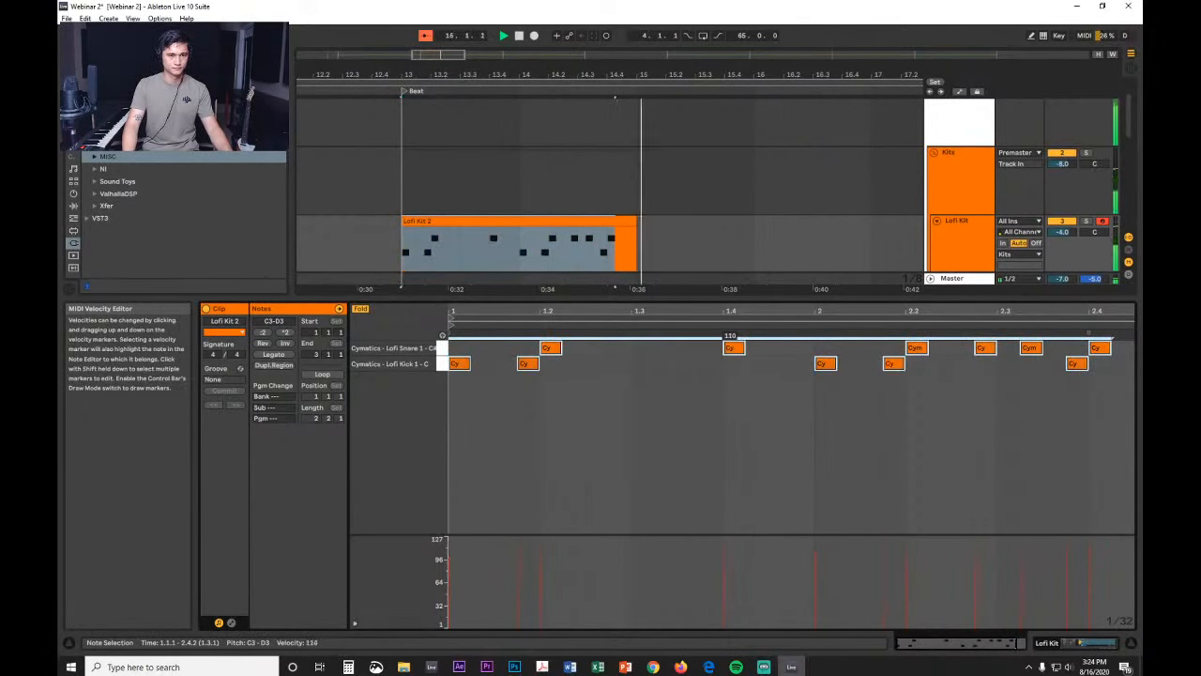
pyautogui.click(567, 223)
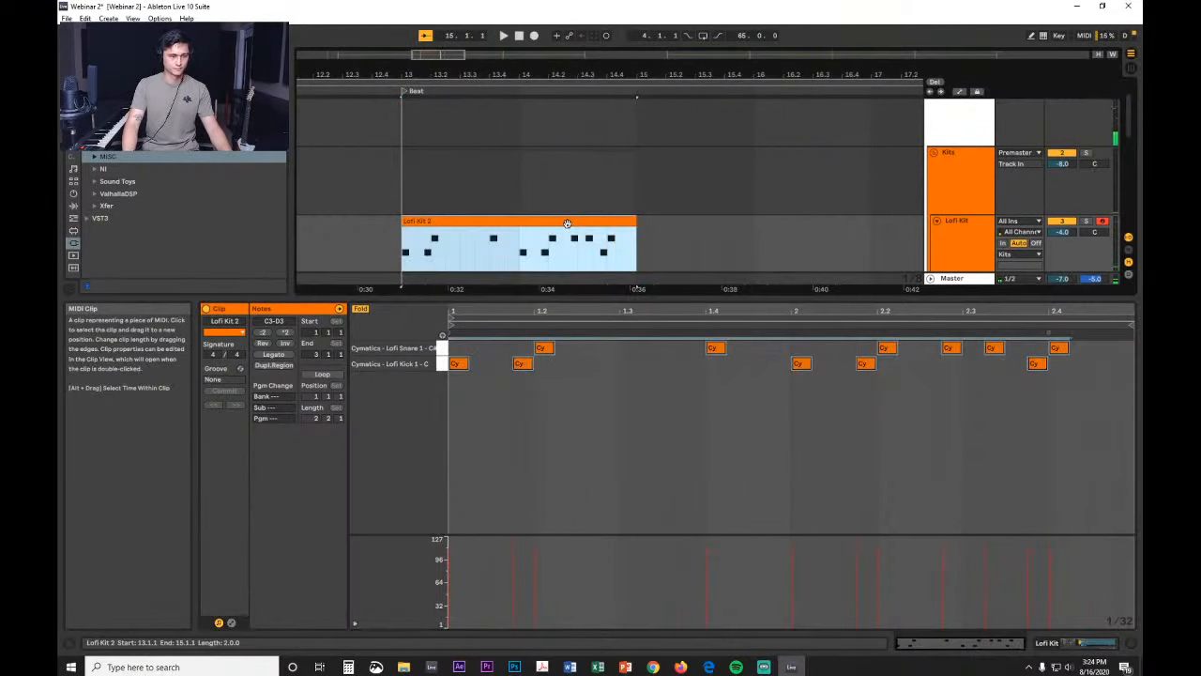
pyautogui.click(527, 456)
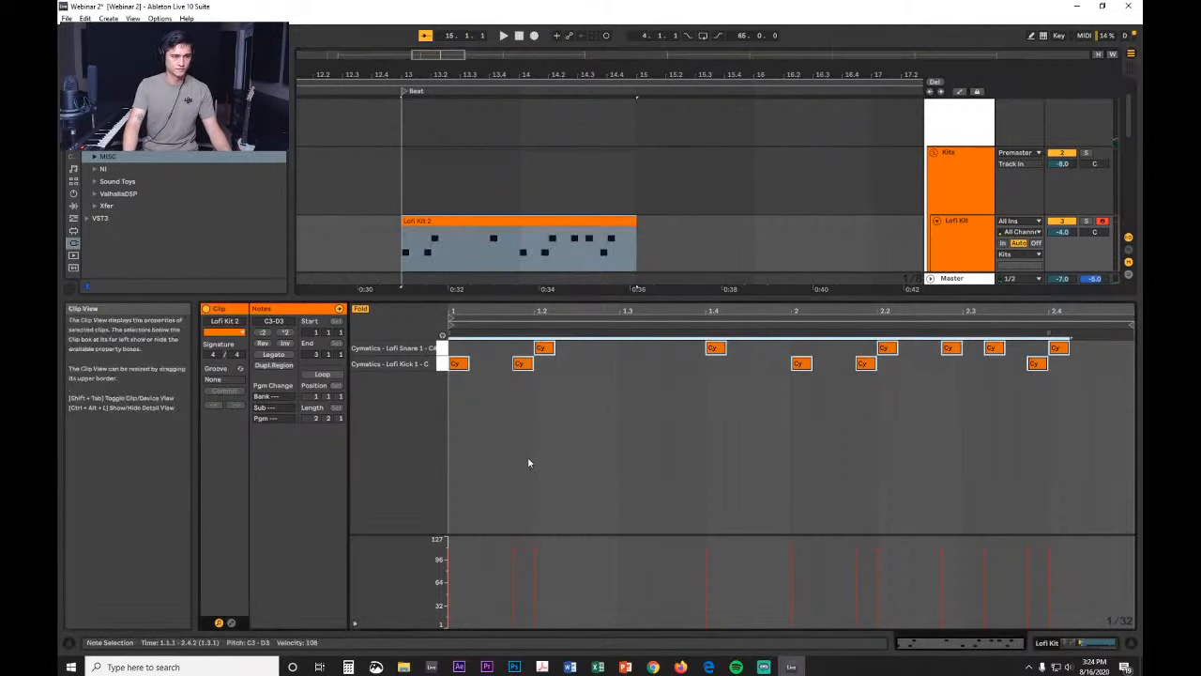
# Step: Unfold the drum rows and add closed hi-hat notes at 1.1.1 and 1.1.3
pyautogui.click(364, 310)
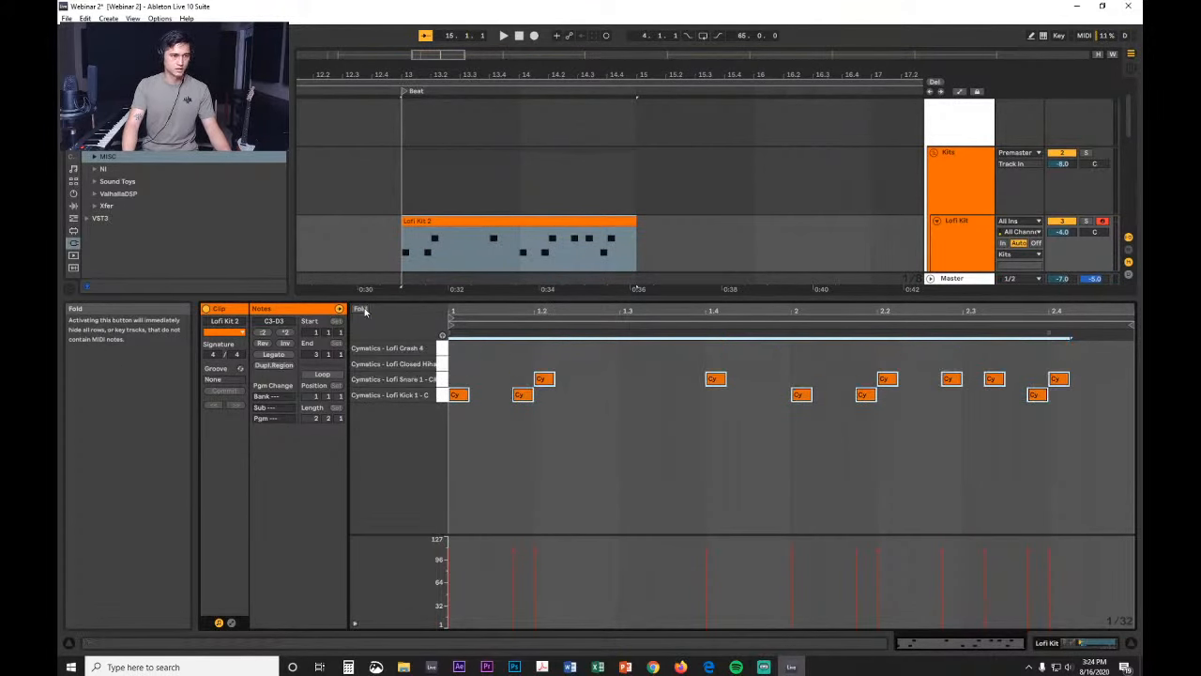
pyautogui.doubleClick(456, 364)
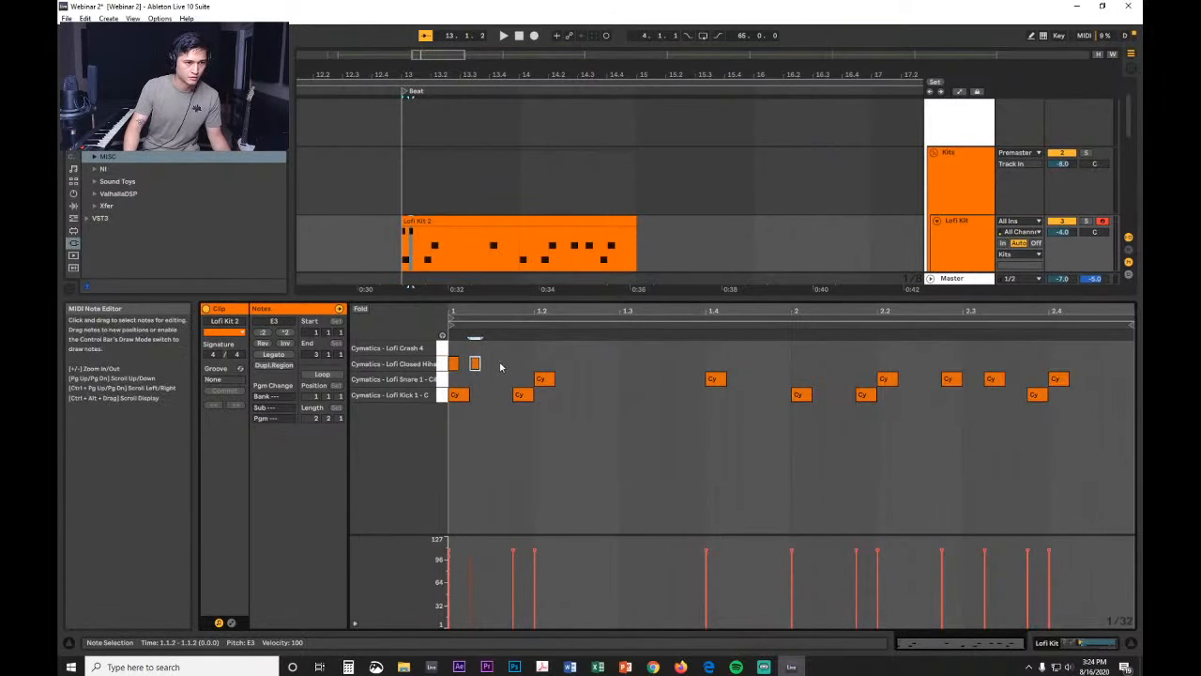
pyautogui.press('space')
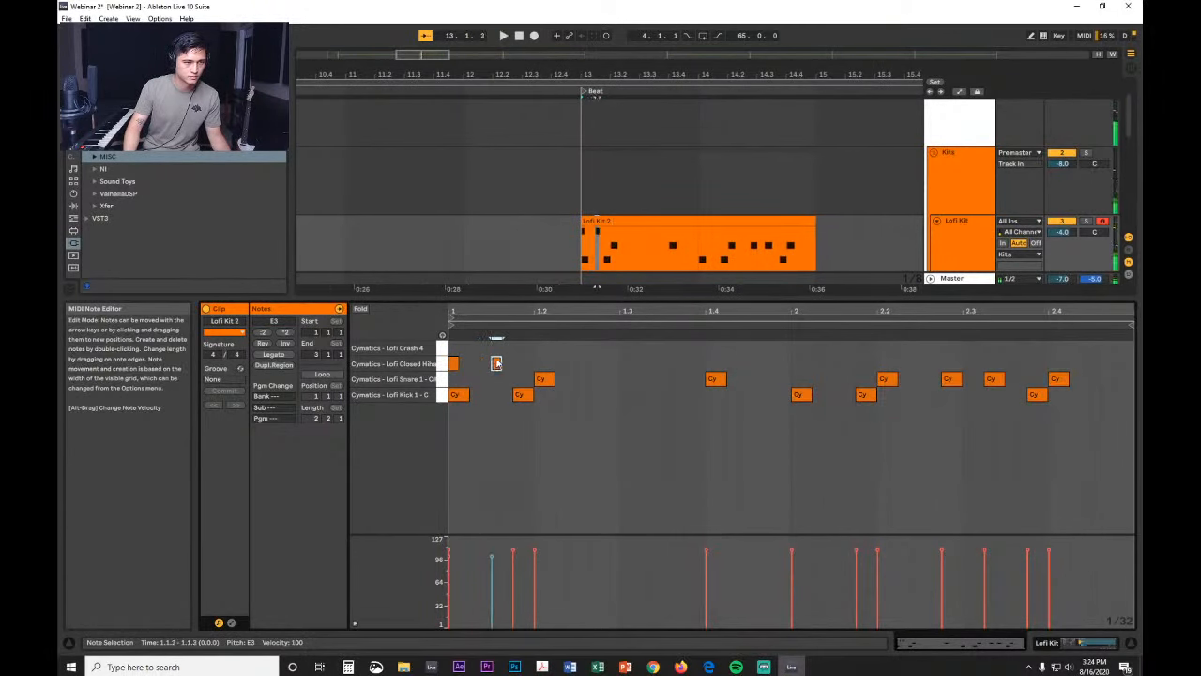
# Step: Duplicate the pair of closed hi-hat notes repeatedly to fill both bars of the clip, and play the result
pyautogui.moveTo(540, 356); pyautogui.dragTo(427, 368)
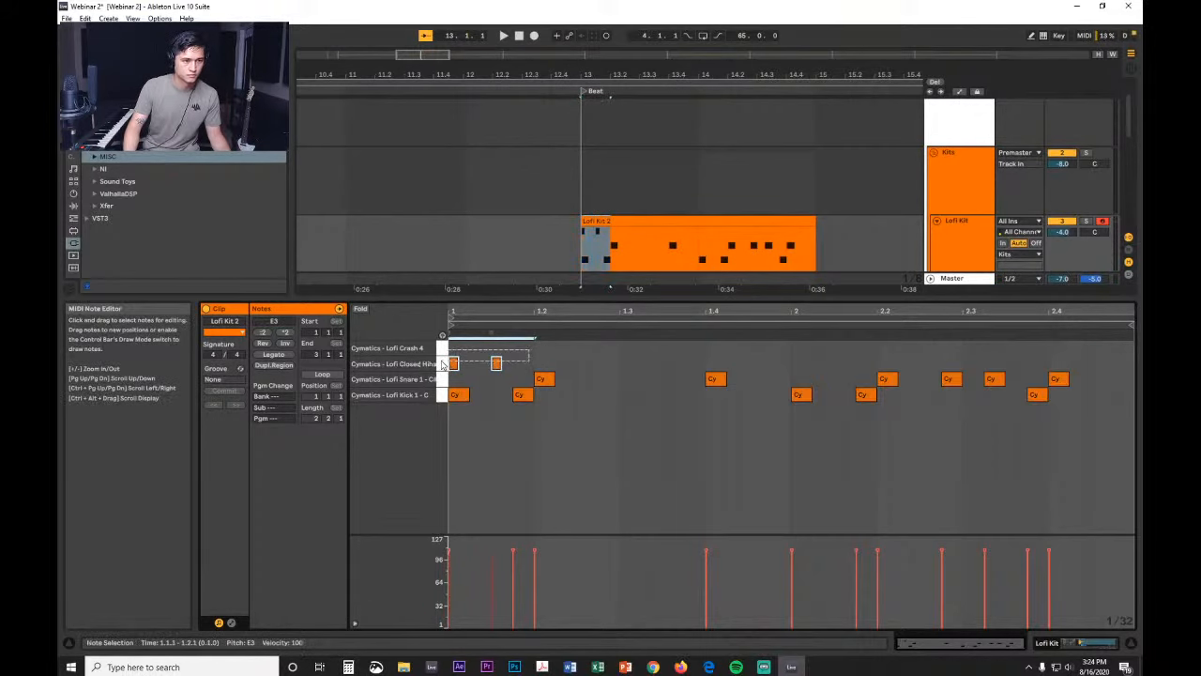
pyautogui.hotkey('ctrl', 'd')
pyautogui.hotkey('ctrl', 'd')
pyautogui.hotkey('ctrl', 'd')
pyautogui.hotkey('ctrl', 'd')
pyautogui.hotkey('ctrl', 'd')
pyautogui.hotkey('ctrl', 'd')
pyautogui.hotkey('ctrl', 'd')
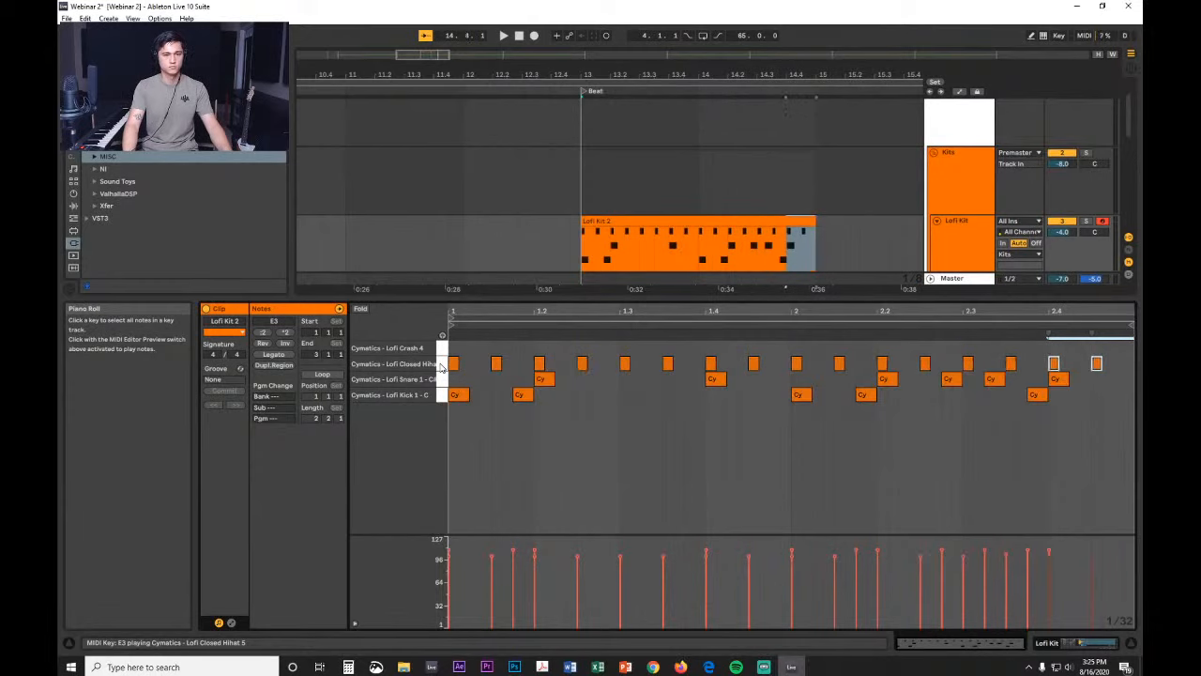
pyautogui.press('space')
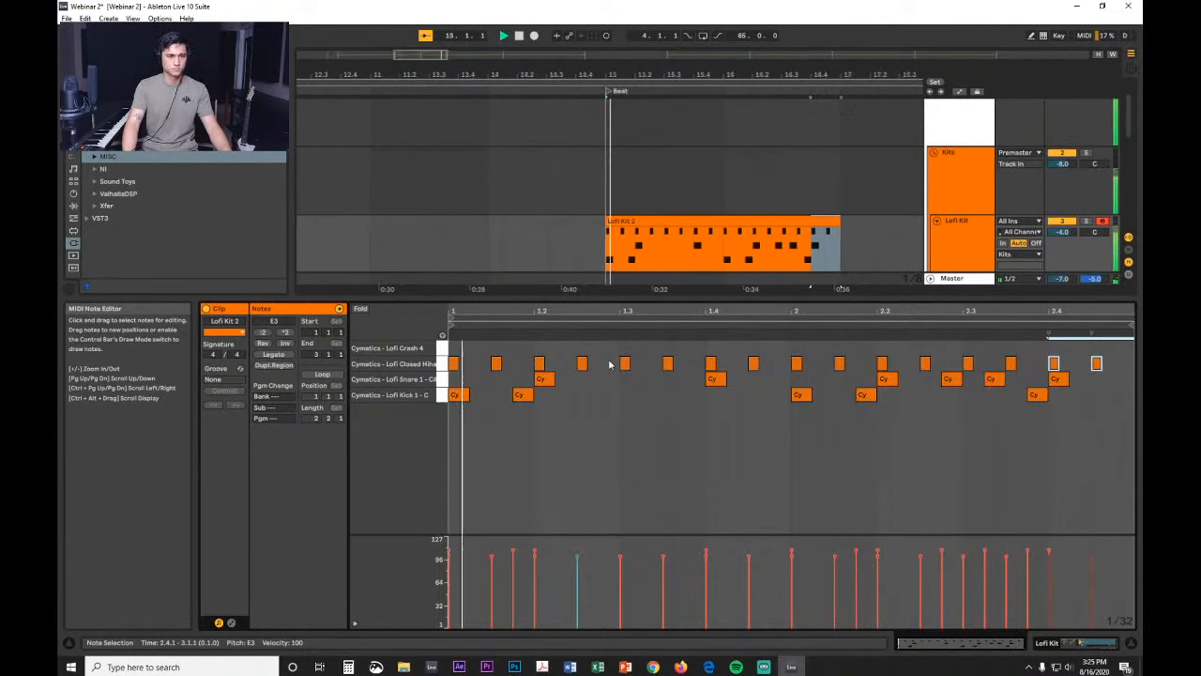
# Step: Set the note editor's fixed grid to 1/16
pyautogui.moveTo(610, 314); pyautogui.dragTo(622, 325)
pyautogui.press('space')
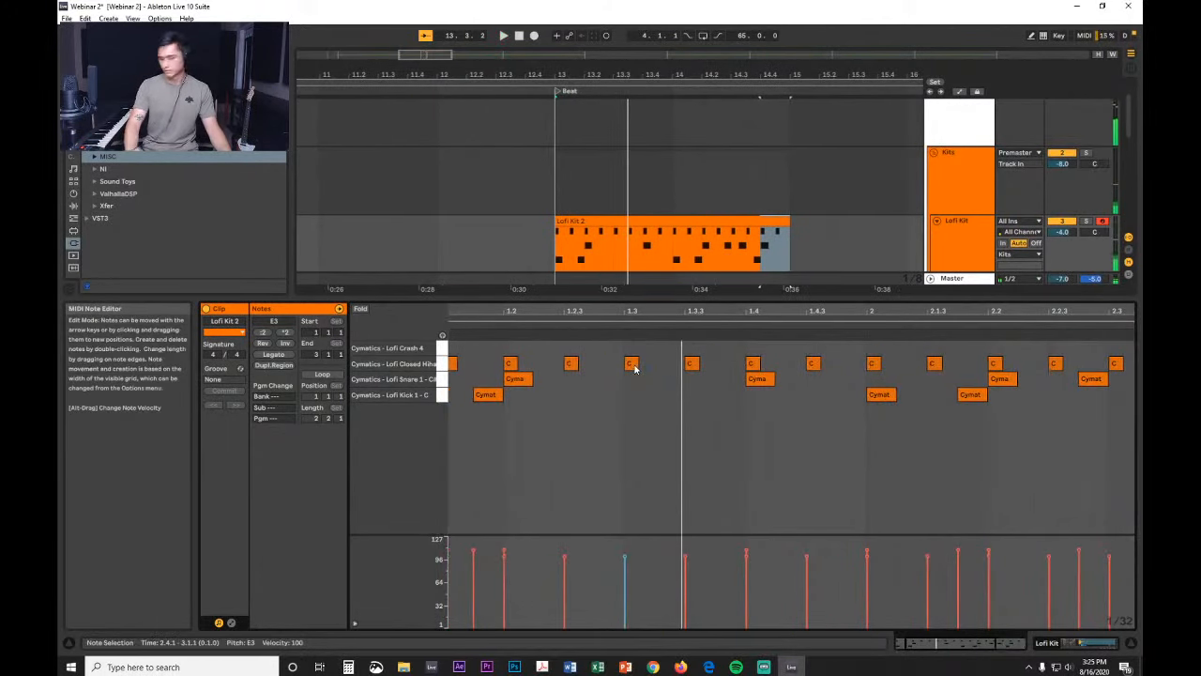
pyautogui.moveTo(634, 313); pyautogui.dragTo(638, 303)
pyautogui.click(615, 369)
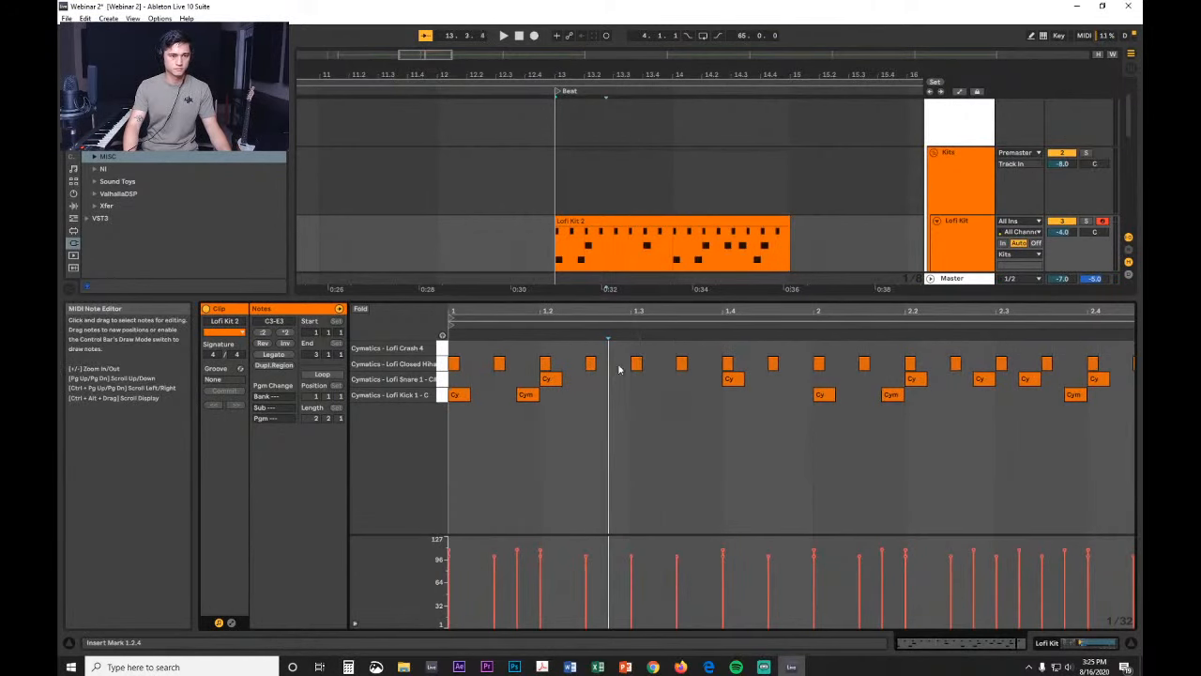
pyautogui.press('+')
pyautogui.press('+')
pyautogui.rightClick(712, 369)
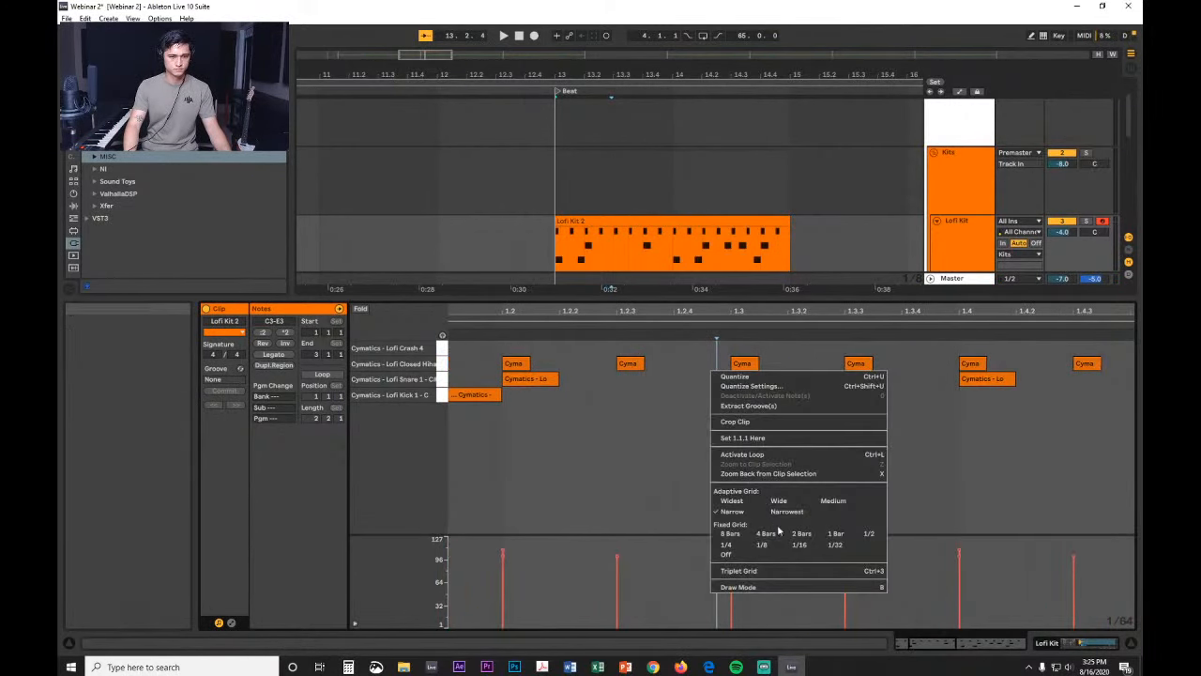
pyautogui.click(797, 548)
pyautogui.rightClick(703, 399)
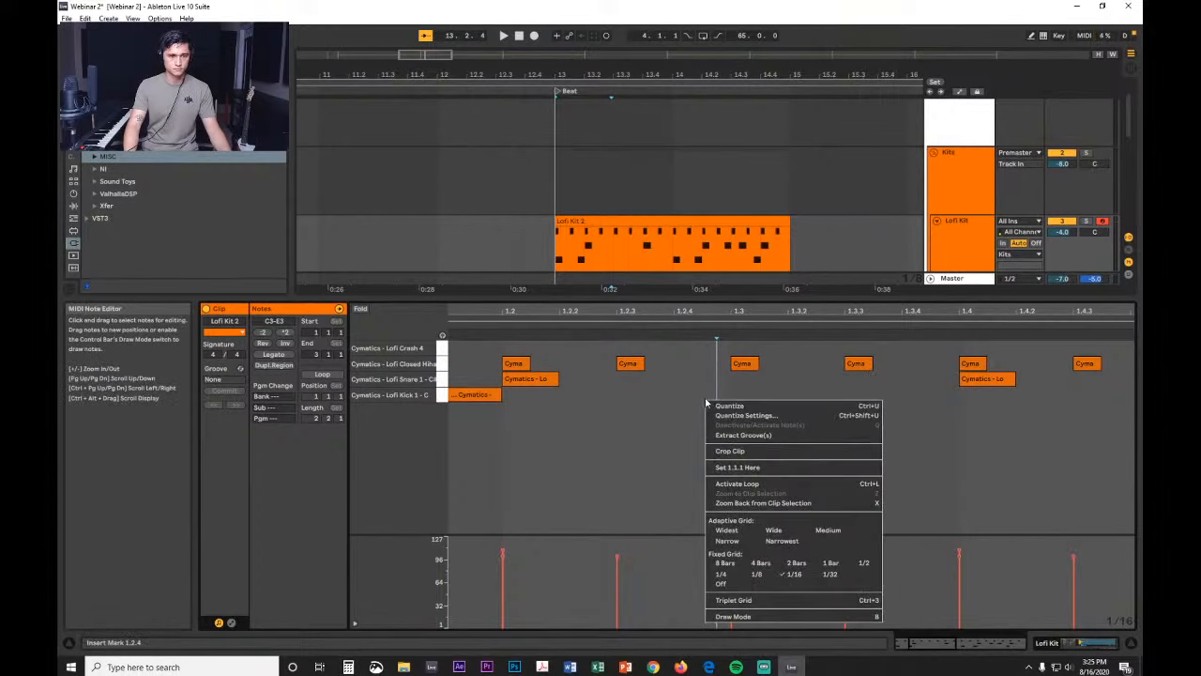
pyautogui.click(710, 381)
pyautogui.rightClick(726, 412)
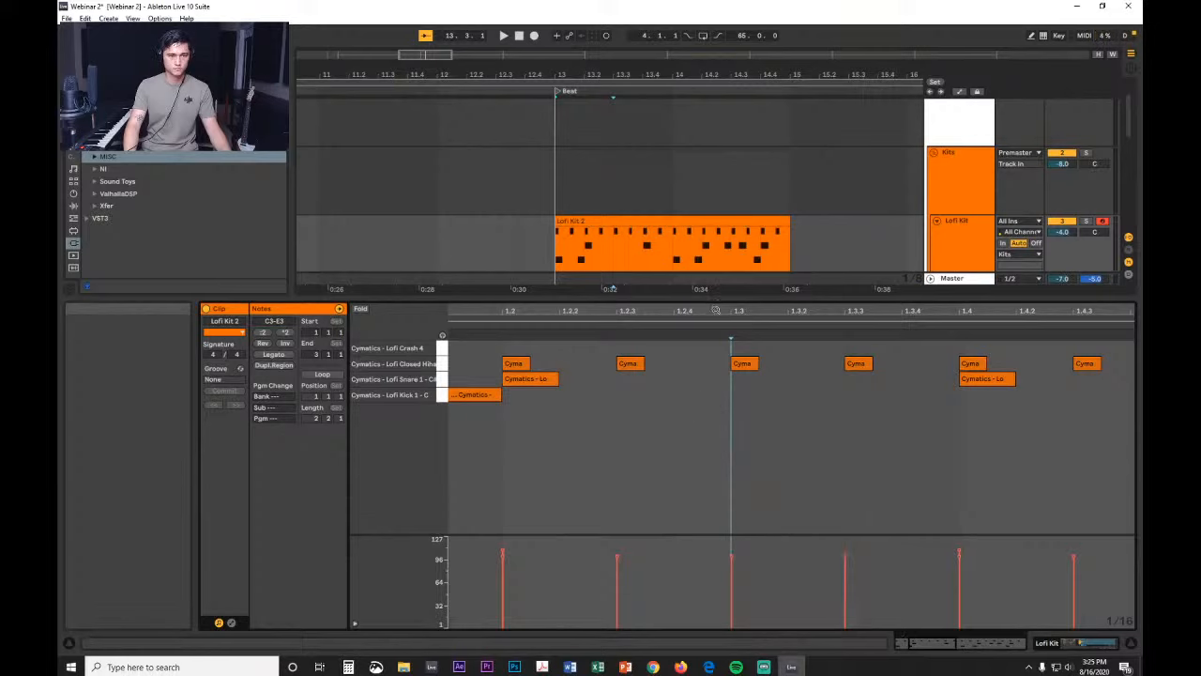
pyautogui.moveTo(716, 312); pyautogui.dragTo(717, 293)
# Step: Record a closed hi-hat take on the Lofi Kit track from bar 15 and open the new clip
pyautogui.click(799, 253)
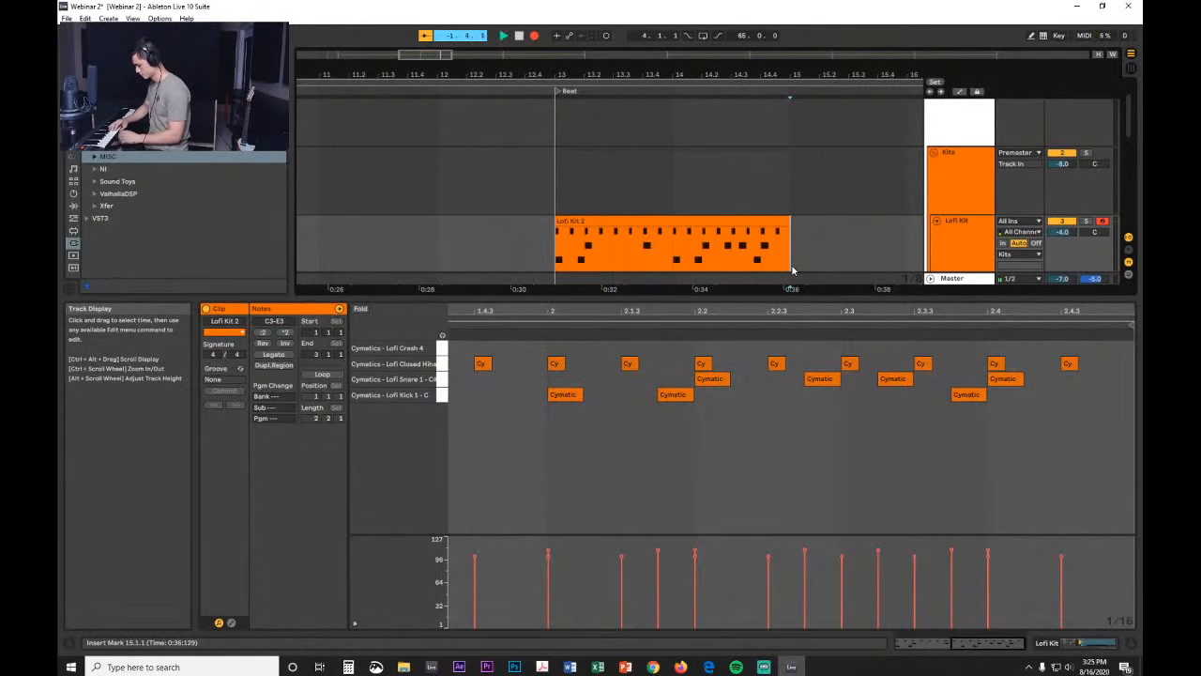
pyautogui.press('space')
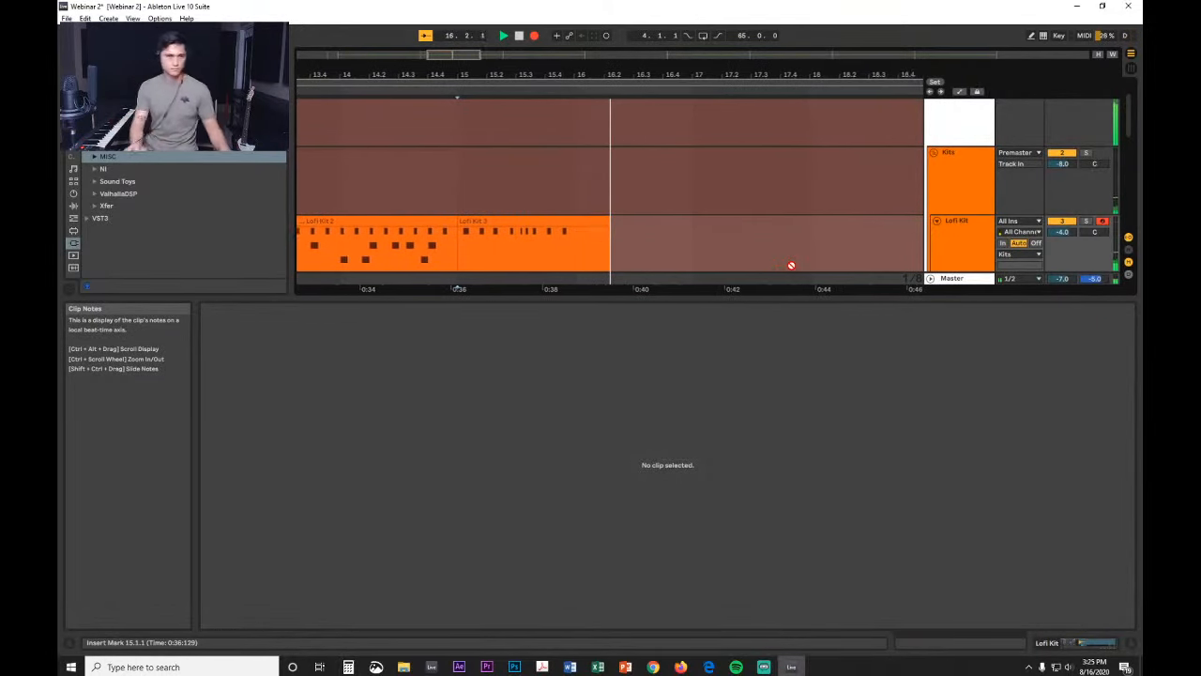
pyautogui.press('F9')
pyautogui.click(530, 246)
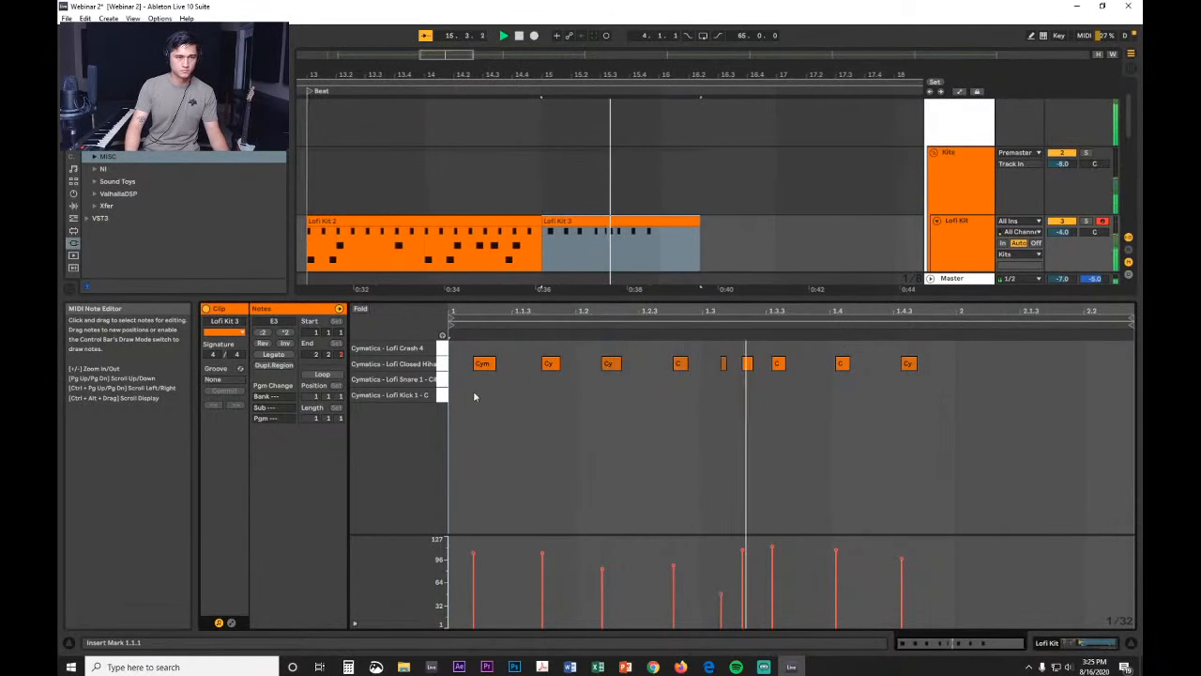
# Step: Shift all recorded hi-hat notes earlier so the first one starts at 1.1.1, and play the clip
pyautogui.moveTo(471, 394); pyautogui.dragTo(1133, 336)
pyautogui.moveTo(487, 363); pyautogui.dragTo(462, 365)
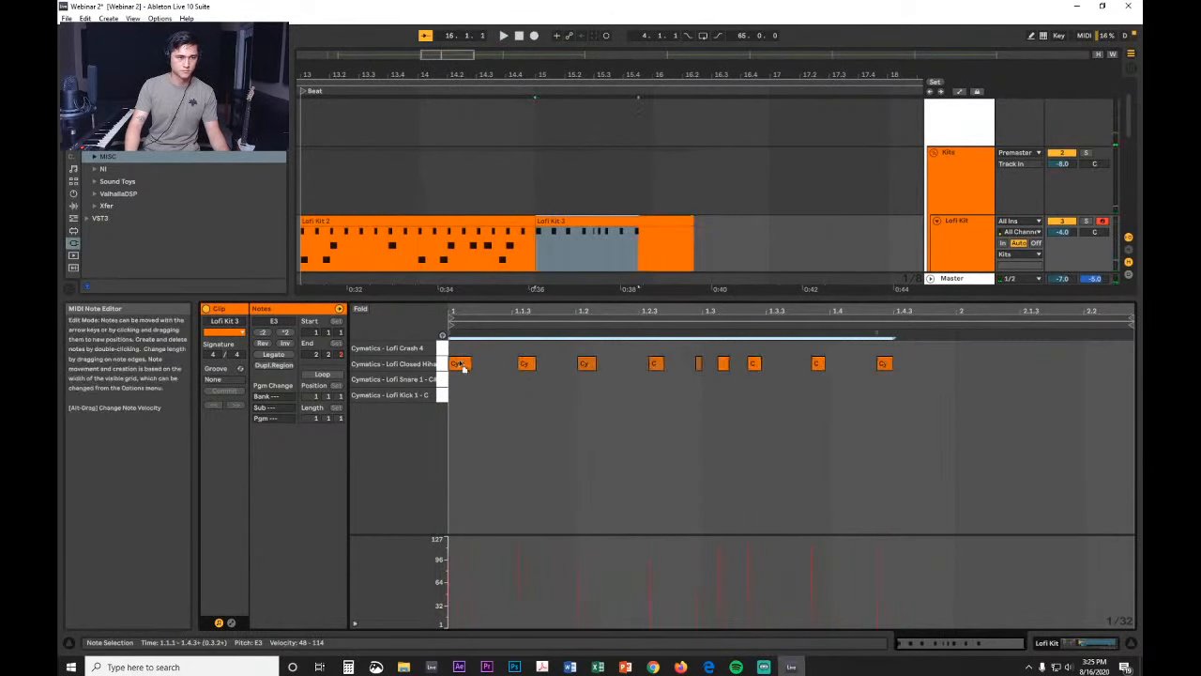
pyautogui.press('space')
pyautogui.click(670, 425)
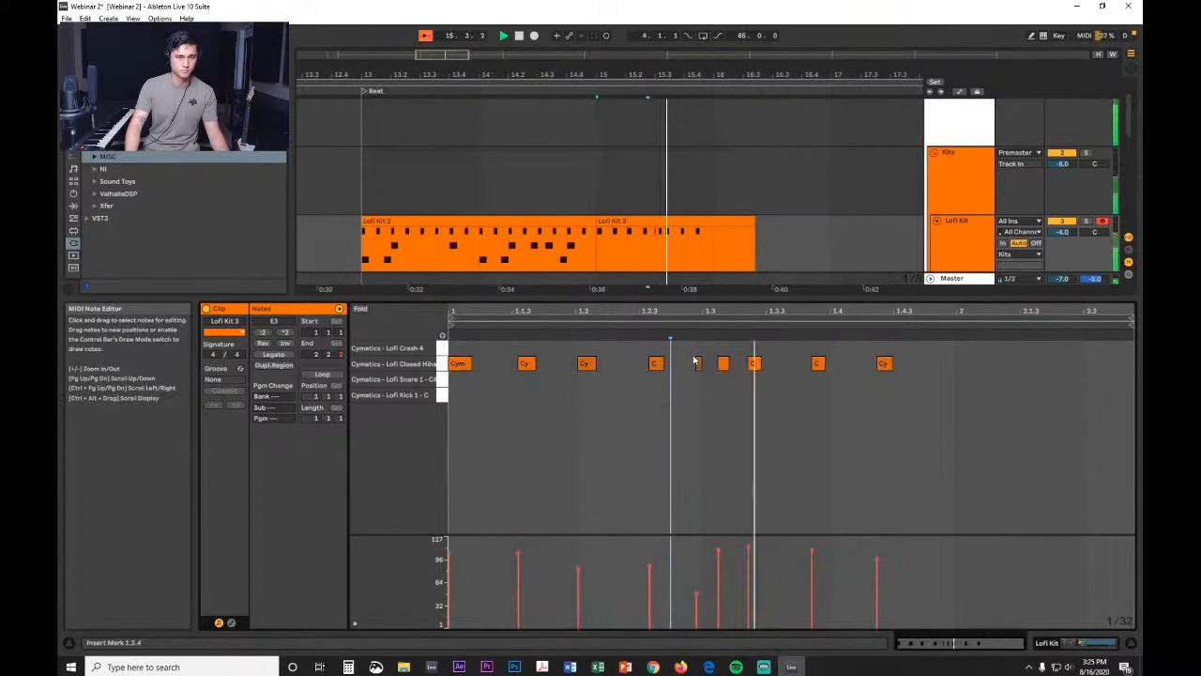
# Step: Quantize the three quick hi-hat notes around beat 1.3 to 1/16 + 1/16T and play them back
pyautogui.moveTo(691, 342); pyautogui.dragTo(773, 405)
pyautogui.hotkey('ctrl', 'shift', 'u')
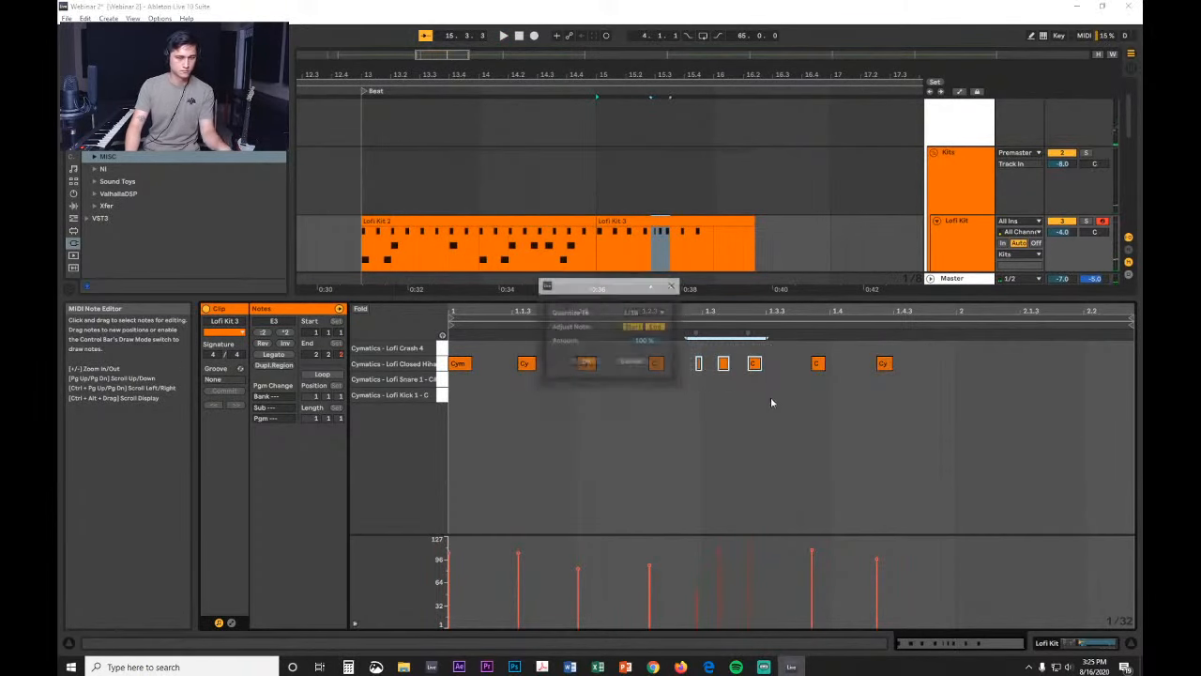
pyautogui.click(644, 312)
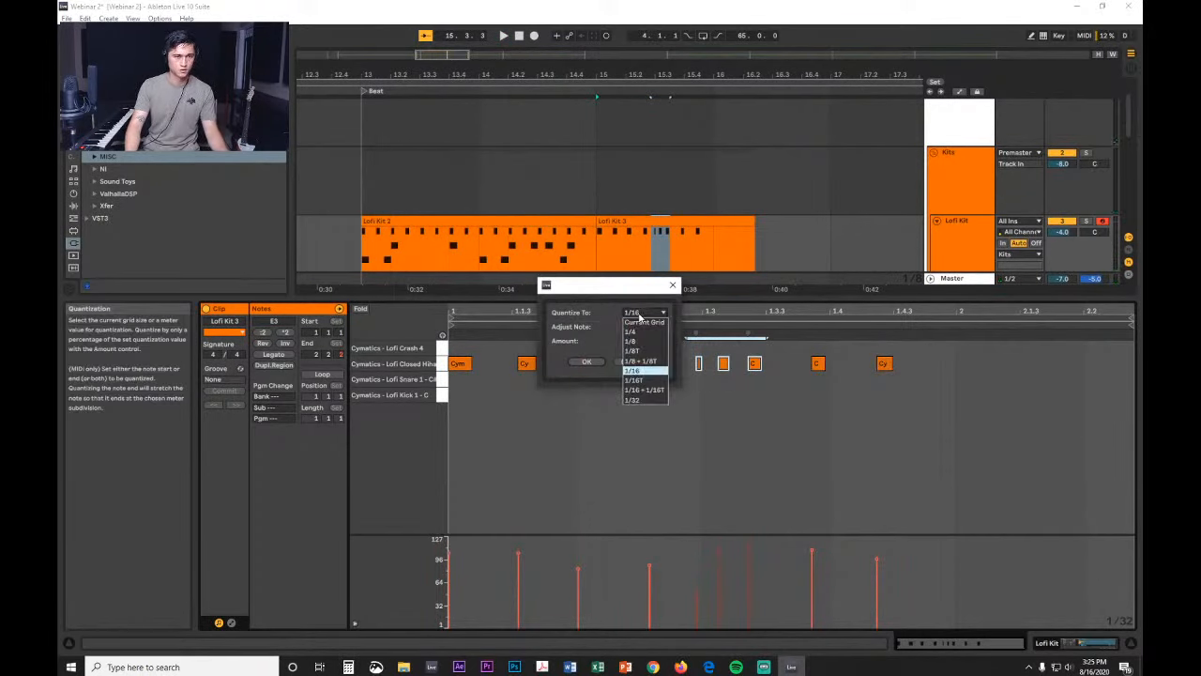
pyautogui.click(646, 391)
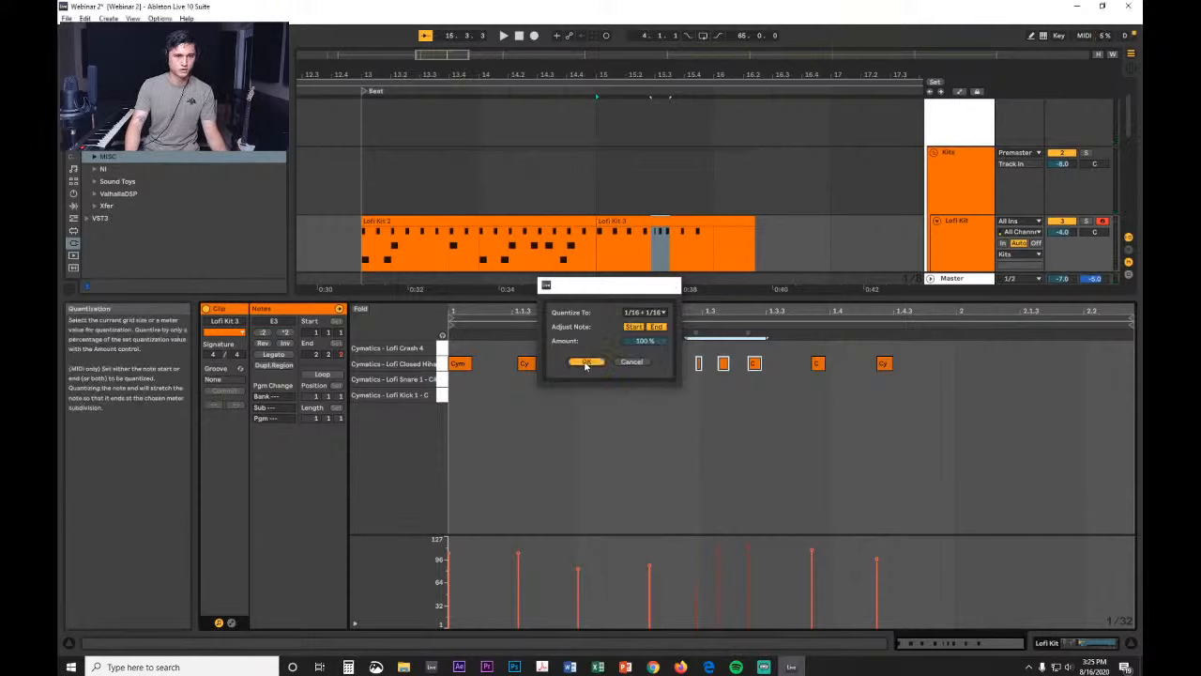
pyautogui.click(586, 362)
pyautogui.hotkey('ctrl', 'shift', 'u')
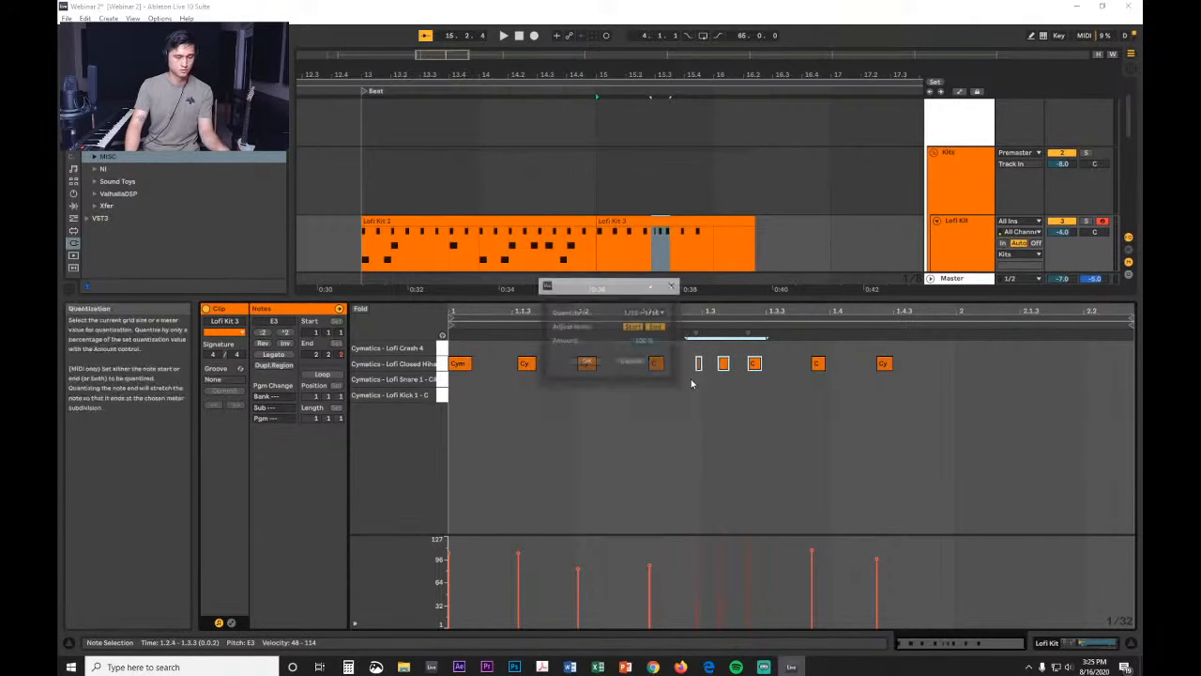
pyautogui.click(648, 312)
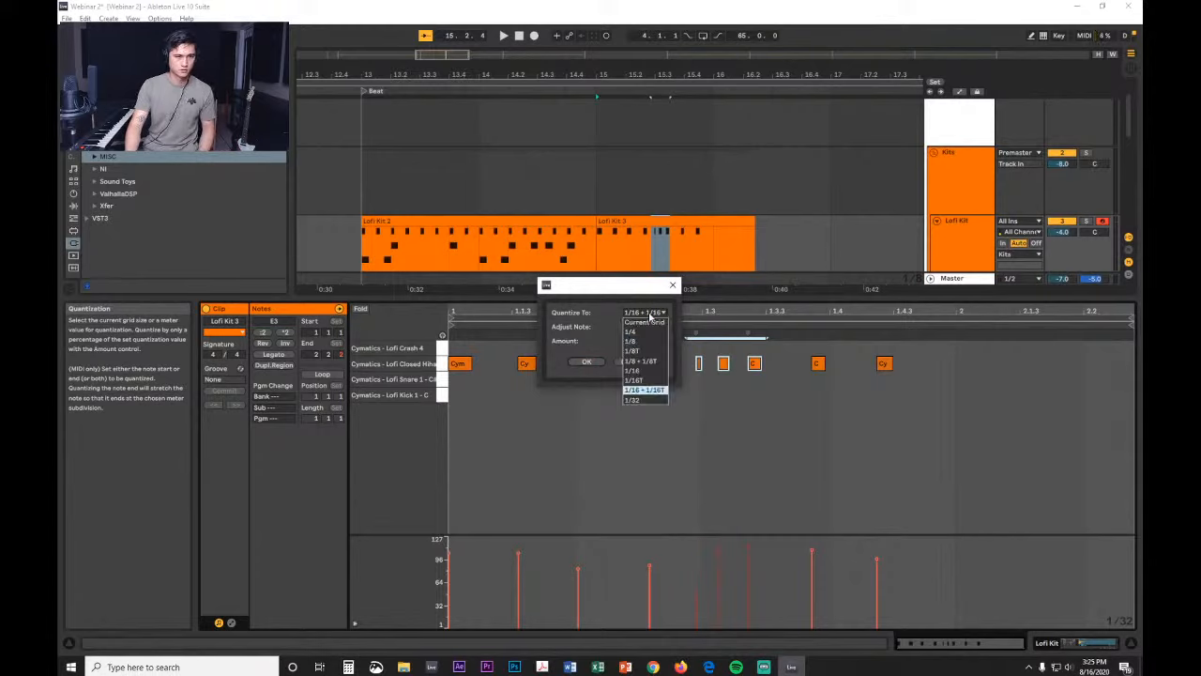
pyautogui.click(648, 390)
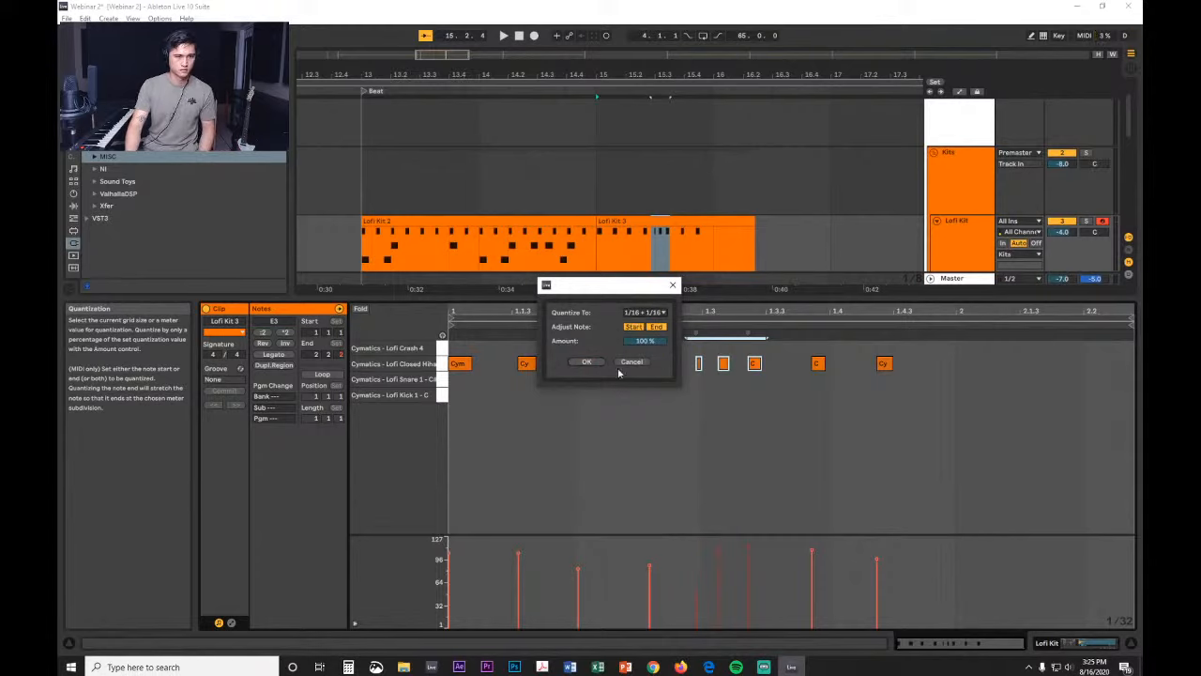
pyautogui.click(586, 363)
pyautogui.press('space')
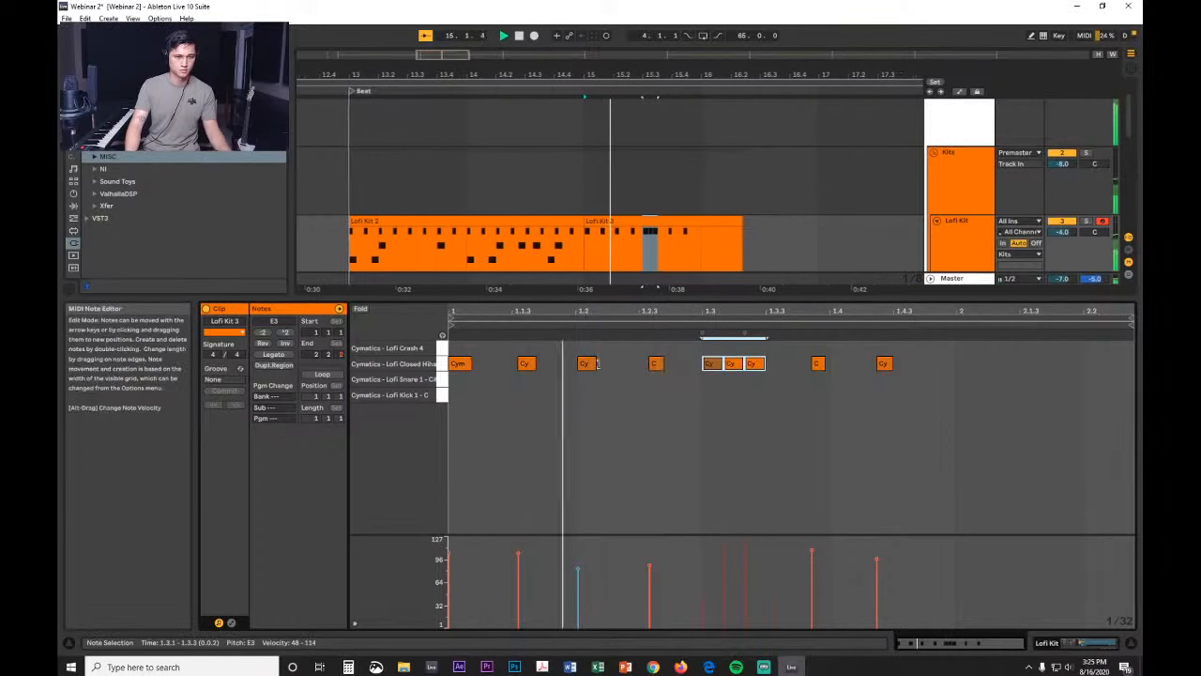
# Step: Undo the hi-hat quantization, move the third quick hi-hat to 1.3.3 and delete the two hits after it
pyautogui.press('space')
pyautogui.hotkey('ctrl', 'z')
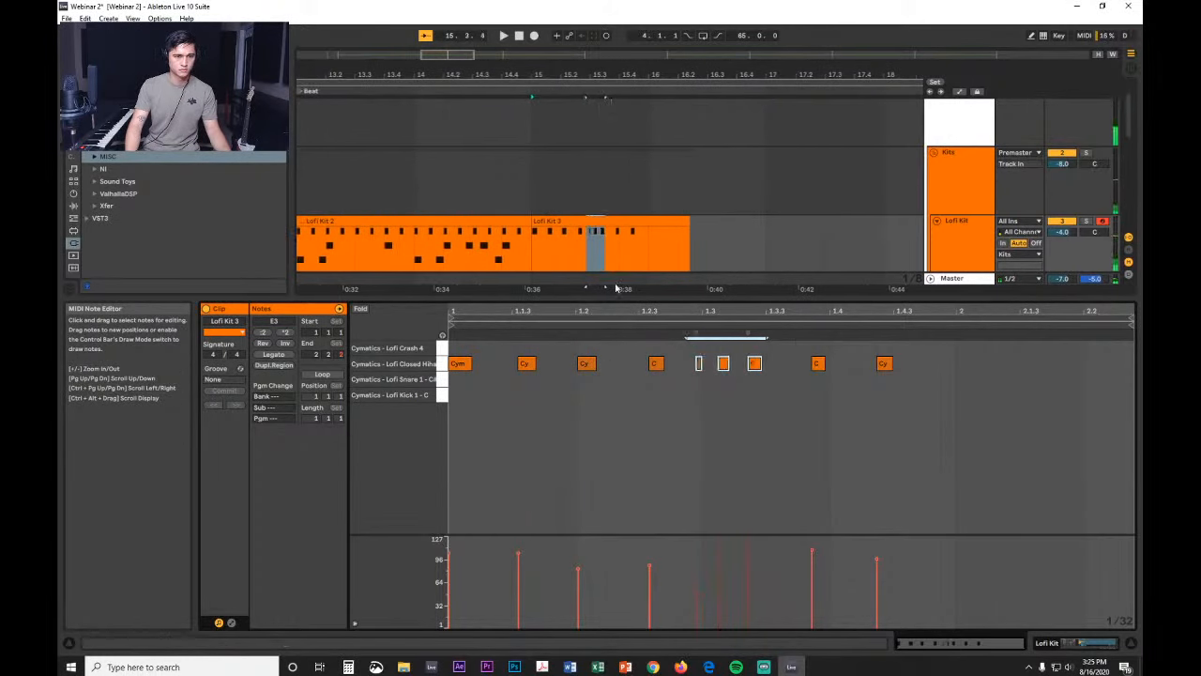
pyautogui.click(729, 386)
pyautogui.moveTo(753, 364); pyautogui.dragTo(934, 415)
pyautogui.press('Delete')
# Step: Delete the four hi-hat notes before the three quick ones and play back what remains
pyautogui.moveTo(662, 390); pyautogui.dragTo(448, 335)
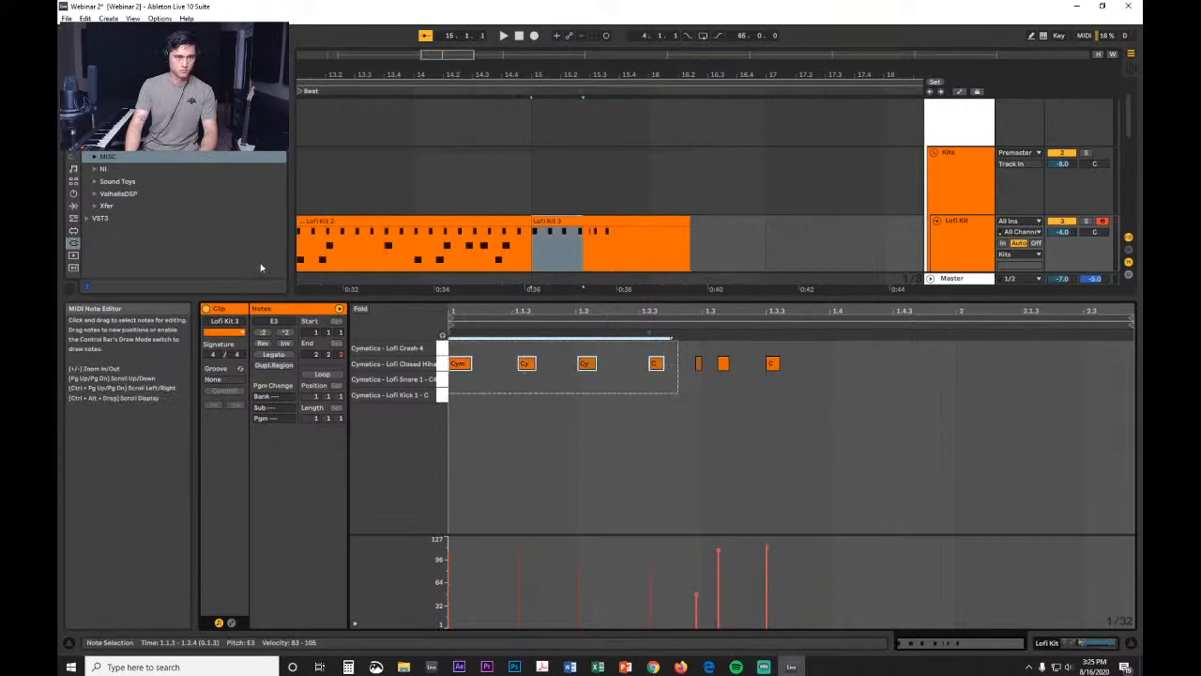
pyautogui.press('Delete')
pyautogui.click(622, 321)
pyautogui.press('space')
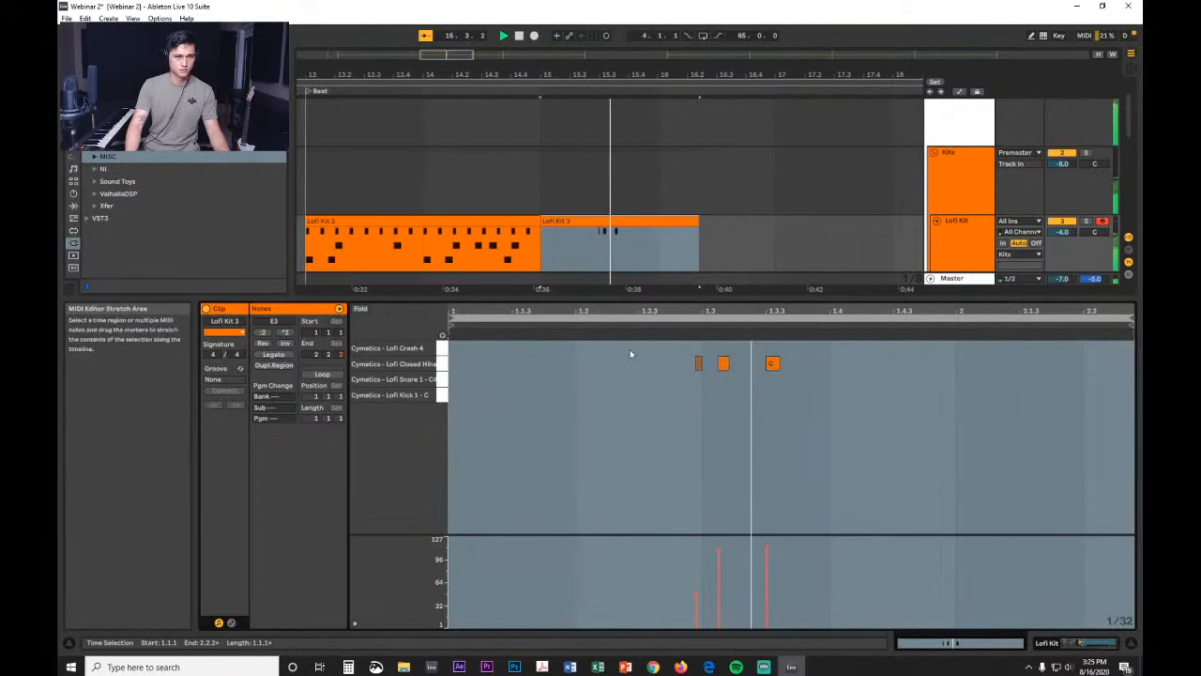
pyautogui.click(627, 374)
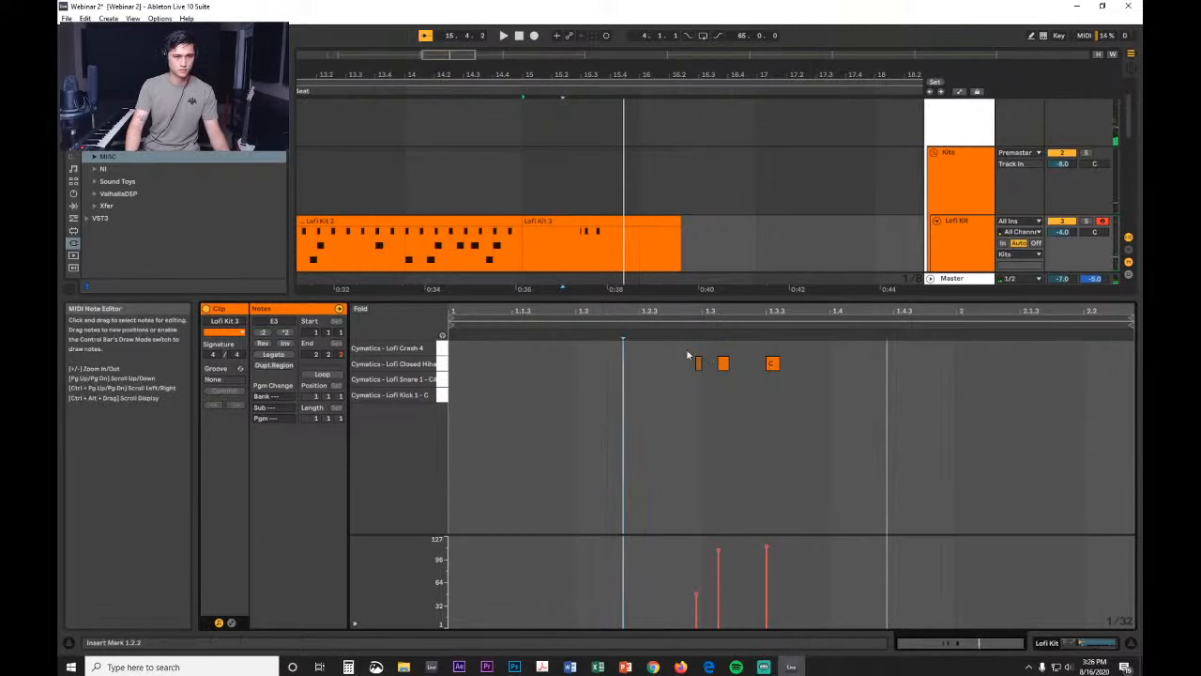
# Step: Cut the three quick hi-hat notes and delete the emptied Lofi Kit clip at bar 15
pyautogui.moveTo(689, 343); pyautogui.dragTo(813, 402)
pyautogui.press('Delete')
pyautogui.click(638, 225)
pyautogui.press('Delete')
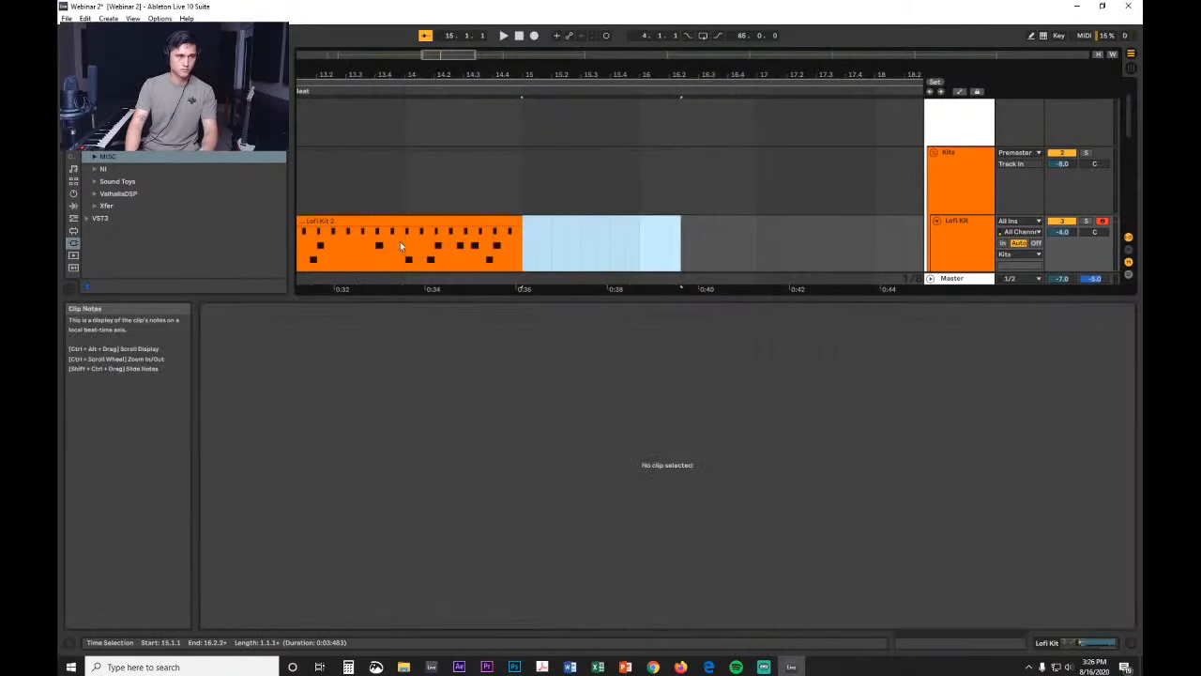
# Step: Open and play the Lofi Kit clip at bar 13, and set its note grid to adaptive Narrow
pyautogui.click(386, 224)
pyautogui.click(619, 351)
pyautogui.press('space')
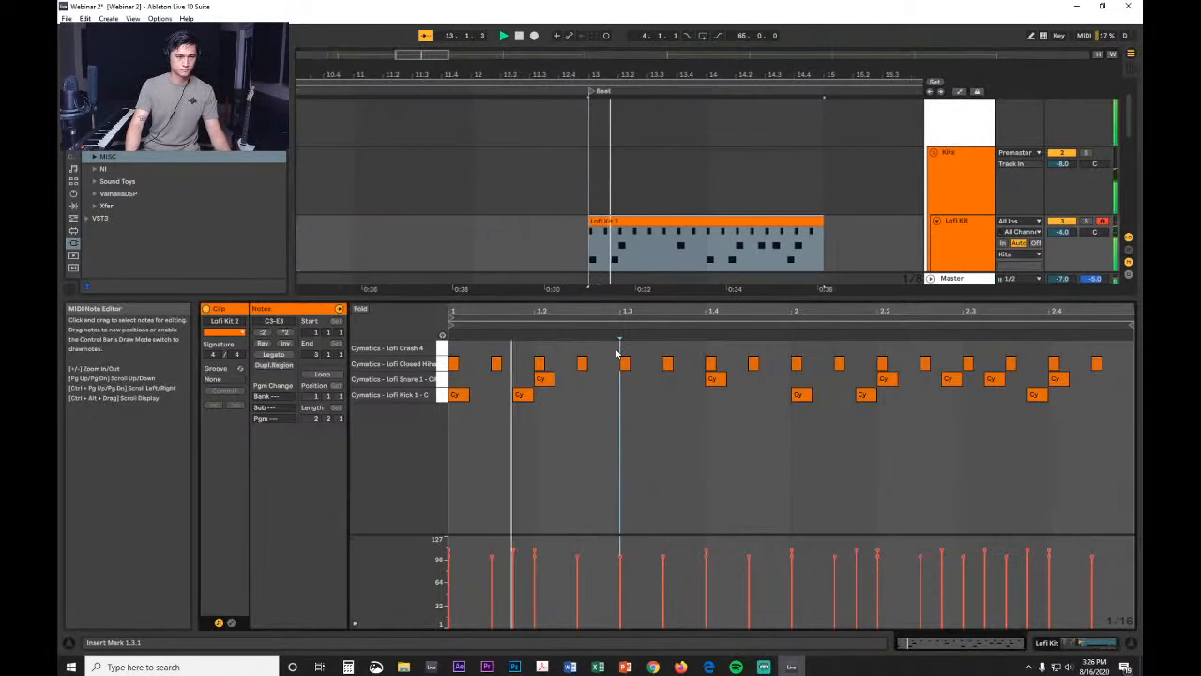
pyautogui.moveTo(607, 312); pyautogui.dragTo(610, 344)
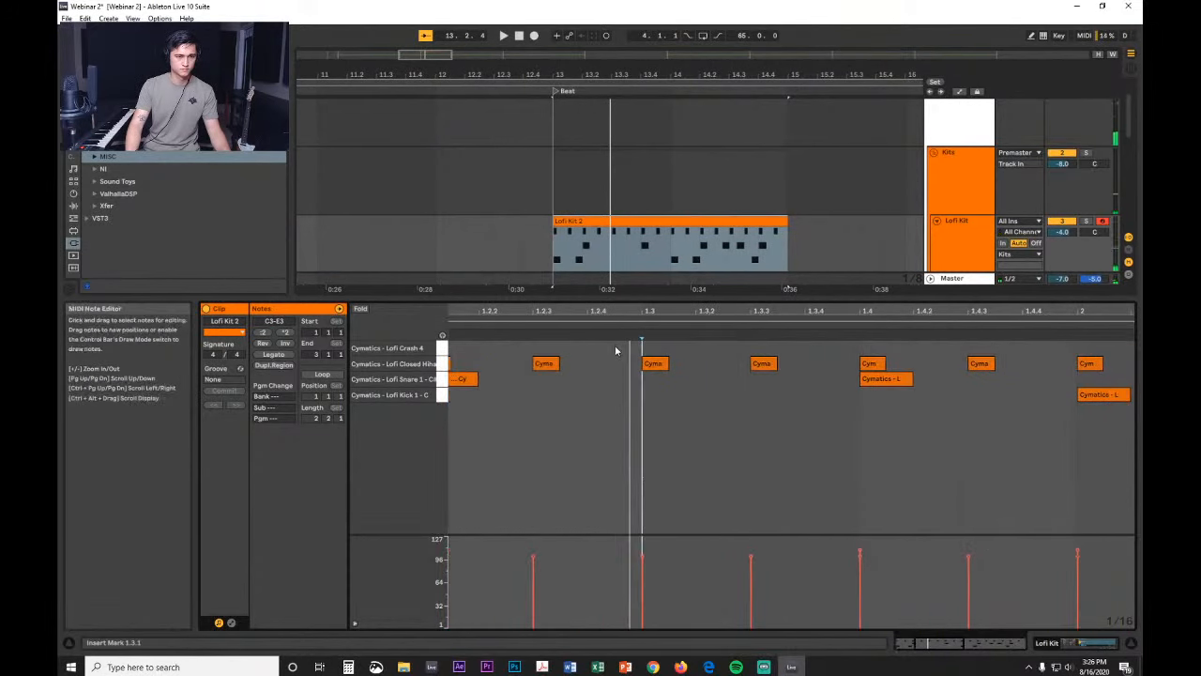
pyautogui.click(602, 352)
pyautogui.rightClick(618, 357)
pyautogui.click(655, 498)
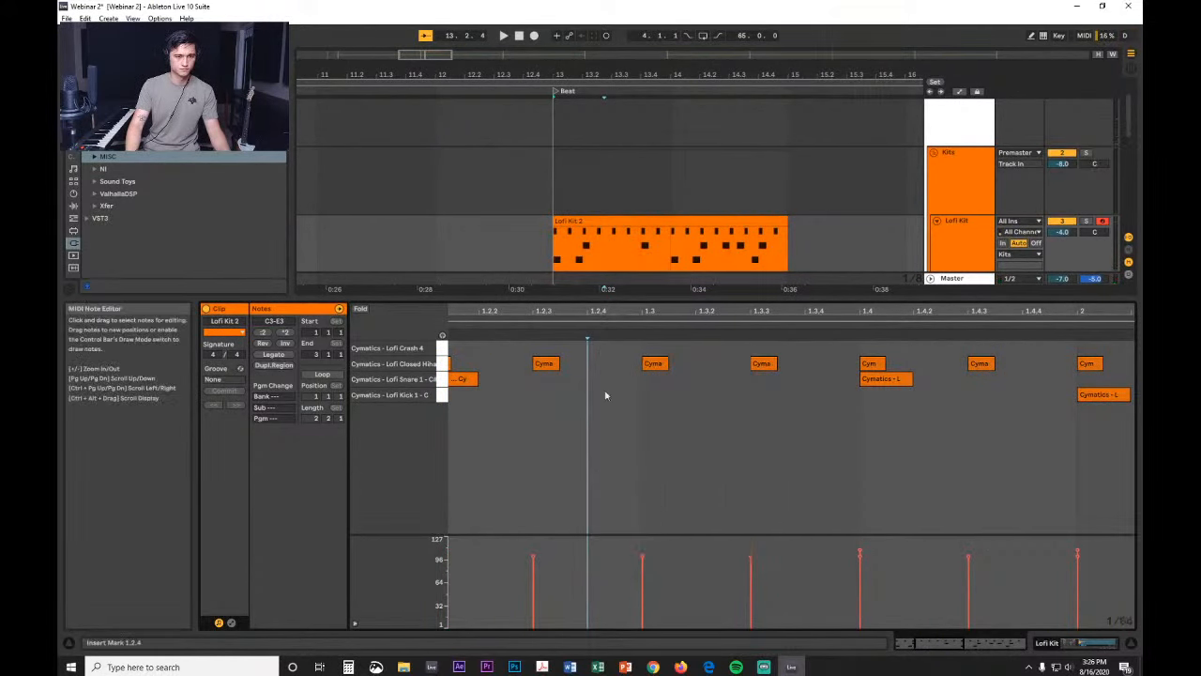
# Step: Paste the three quick hi-hats in place of the hit at beat 1.3, align the second one to 1.3, and play them
pyautogui.click(623, 363)
pyautogui.click(615, 363)
pyautogui.hotkey('ctrl', 'v')
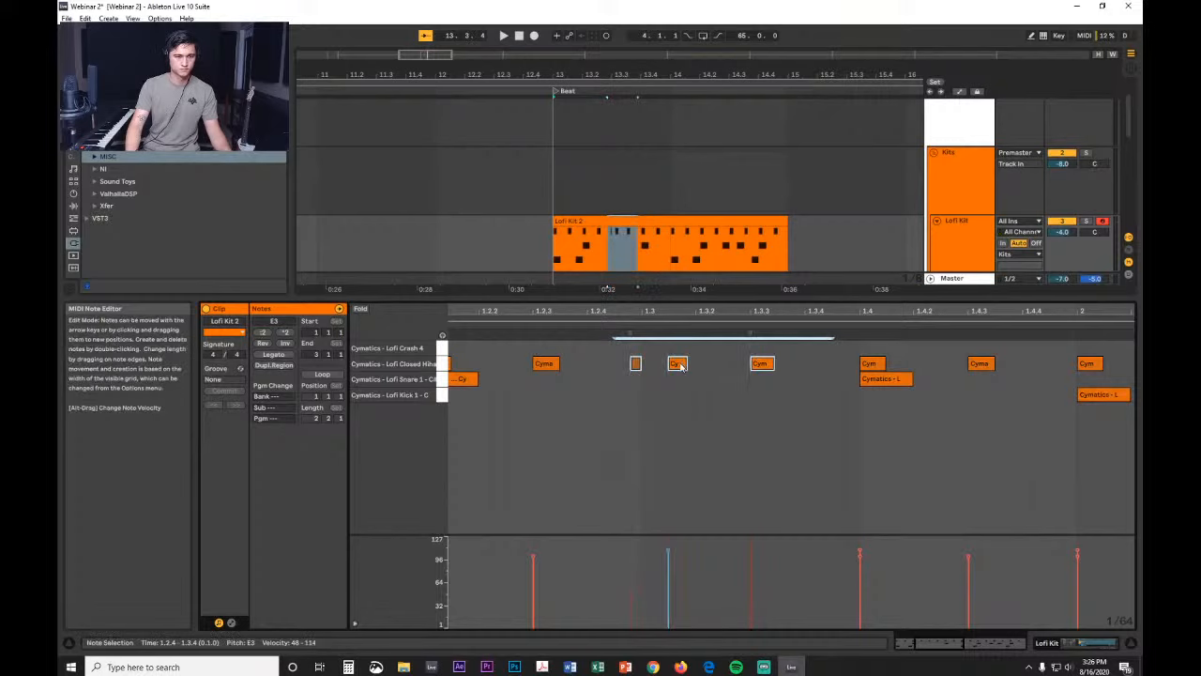
pyautogui.moveTo(683, 366); pyautogui.dragTo(656, 371)
pyautogui.press('space')
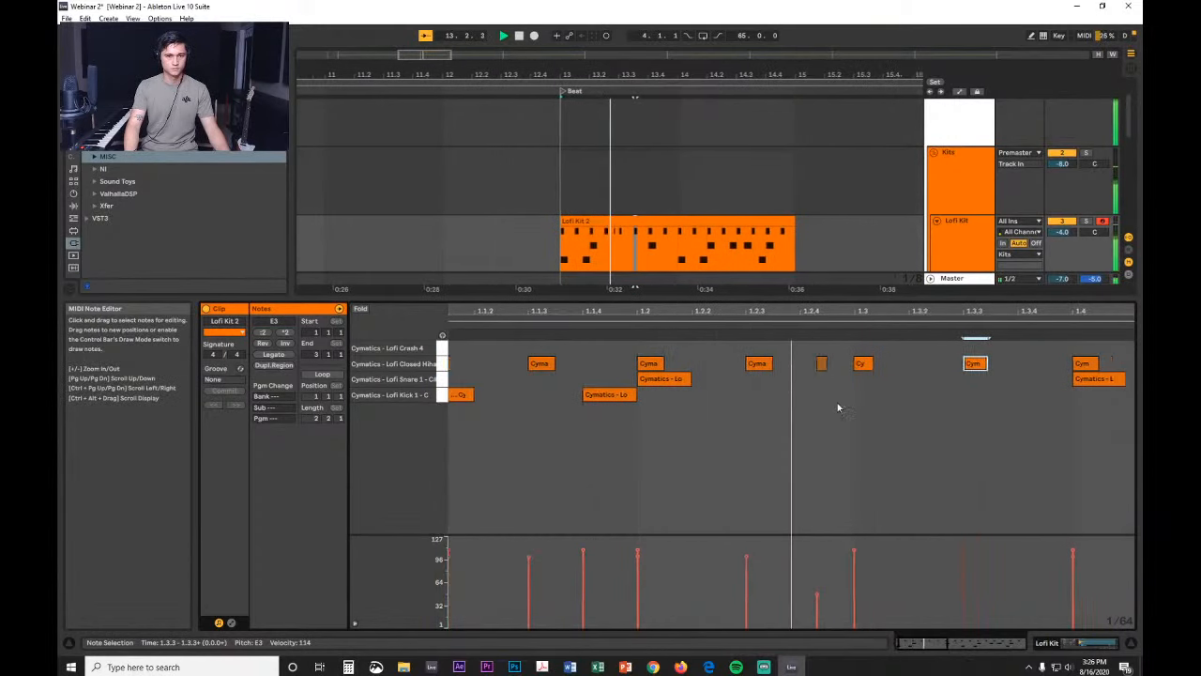
pyautogui.press('space')
# Step: On a fixed 1/16 triplet grid, lengthen the soft hi-hat before 1.3 to one step, duplicate it onto 1.3, and give the pickup velocity 77
pyautogui.click(670, 375)
pyautogui.rightClick(661, 388)
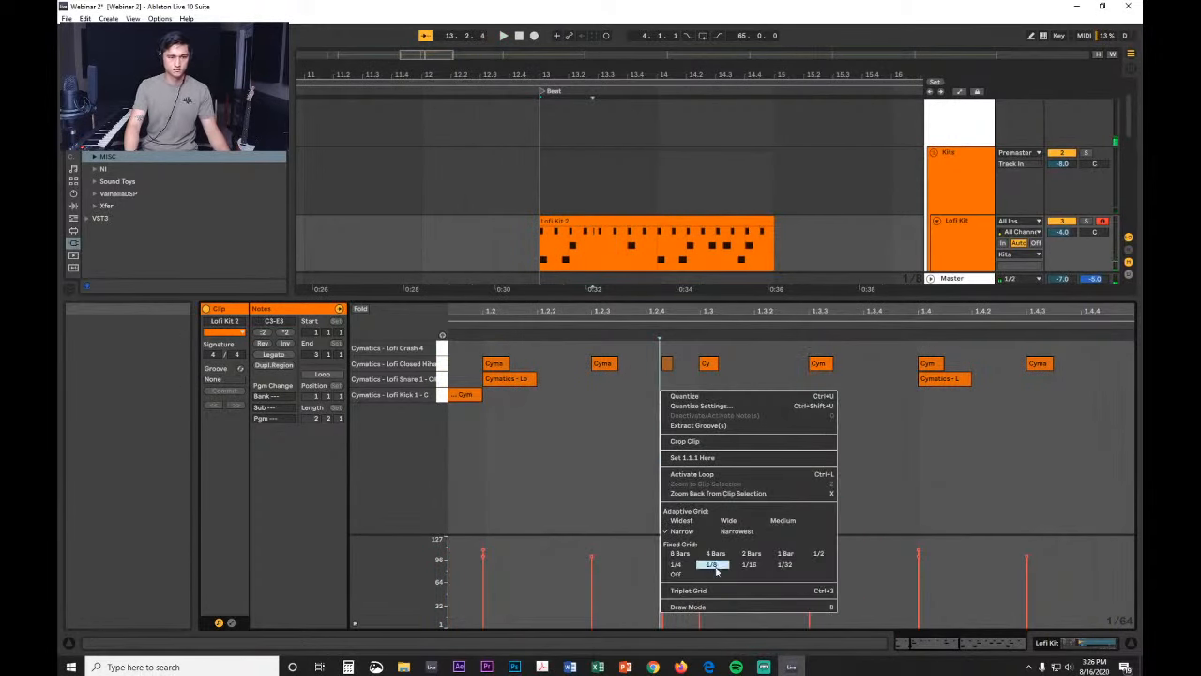
pyautogui.click(751, 564)
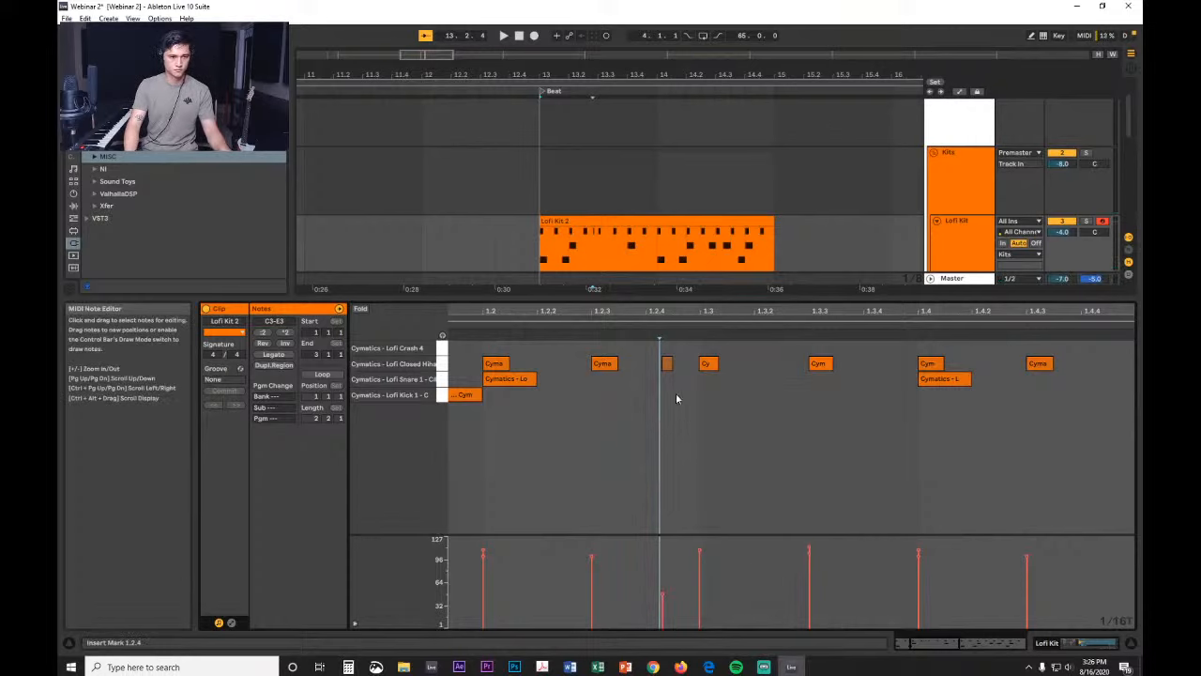
pyautogui.click(666, 360)
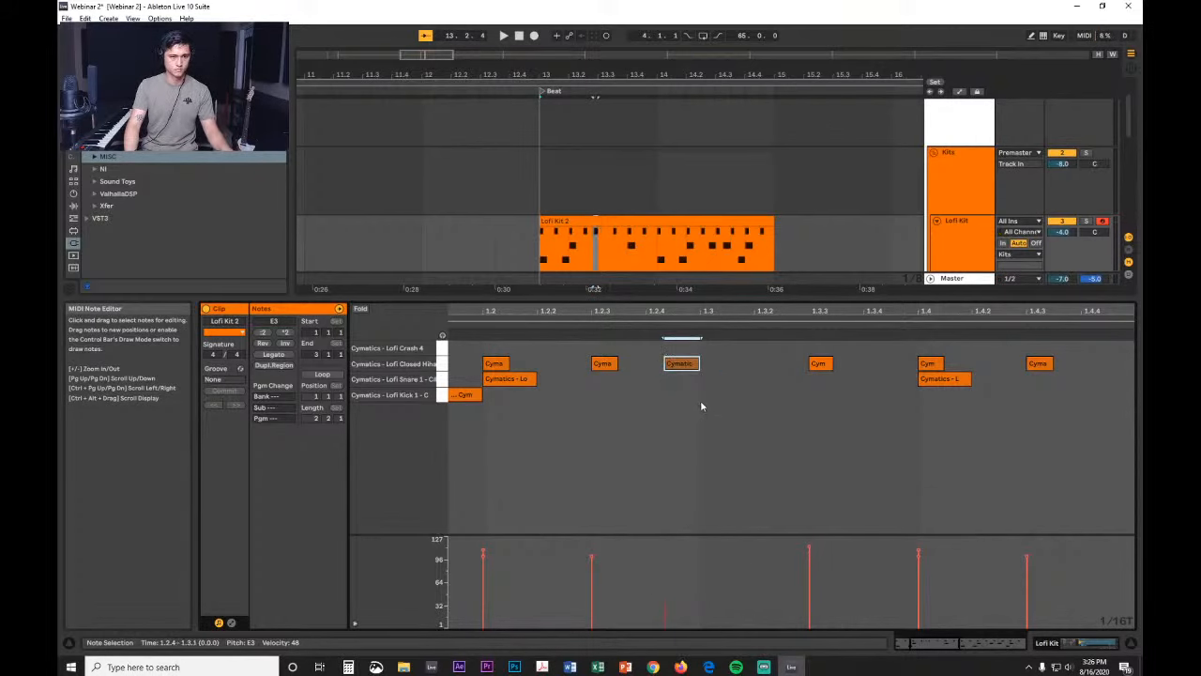
pyautogui.hotkey('ctrl', 'd')
pyautogui.press('space')
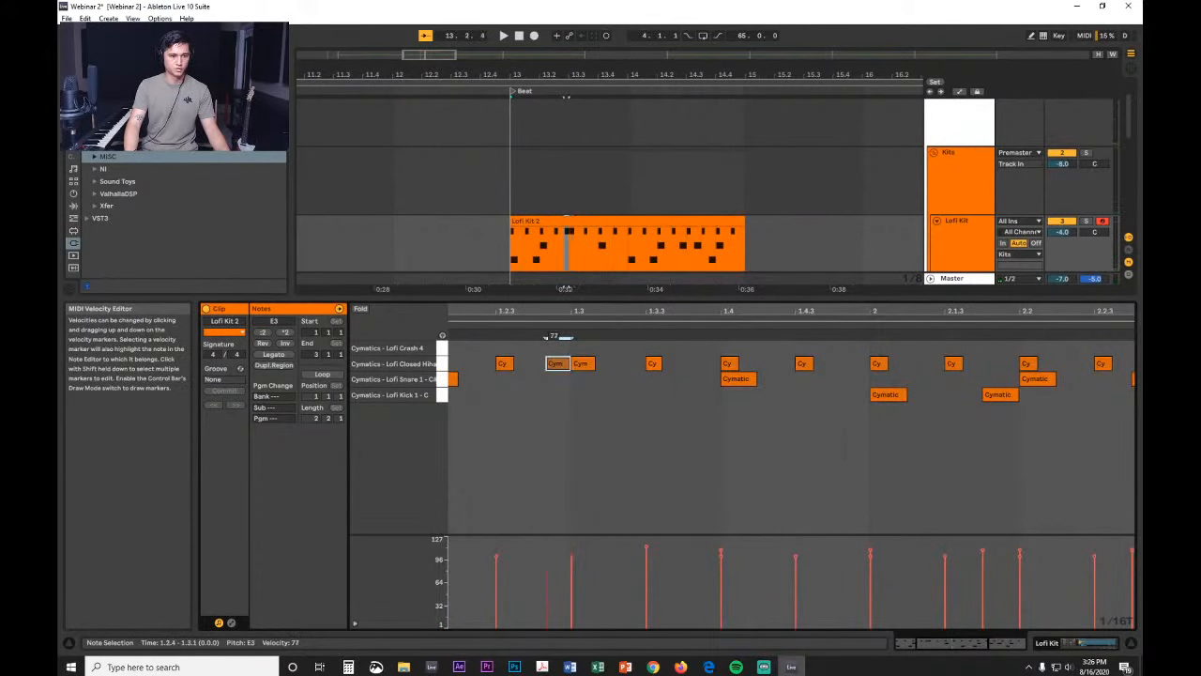
# Step: Show the whole two-bar pattern and play it to check the two triplet hi-hats leading into beat 1.3
pyautogui.moveTo(588, 309); pyautogui.dragTo(591, 282)
pyautogui.click(612, 350)
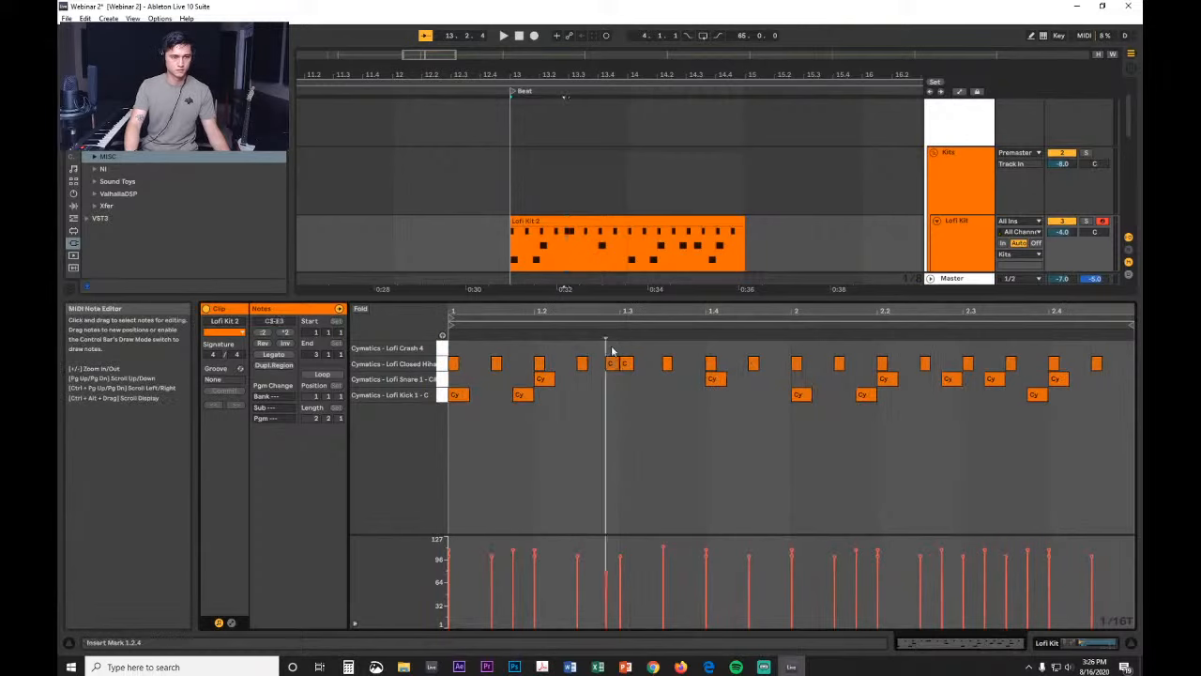
pyautogui.moveTo(611, 350); pyautogui.dragTo(639, 376)
pyautogui.press('space')
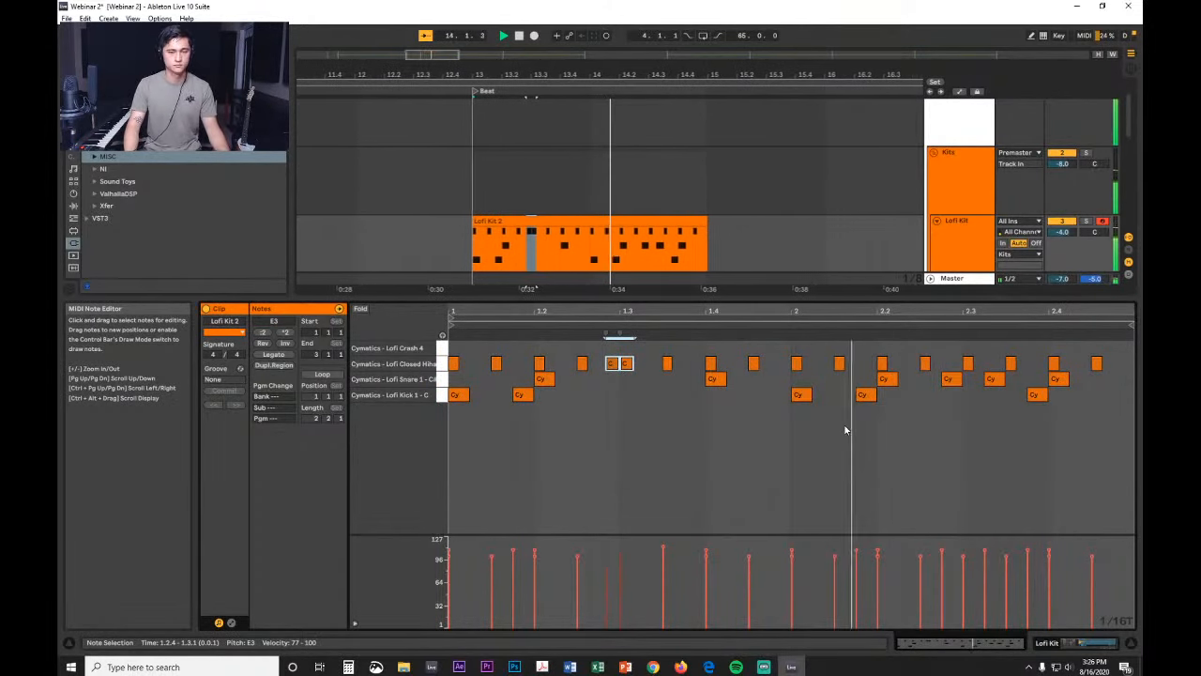
pyautogui.click(954, 354)
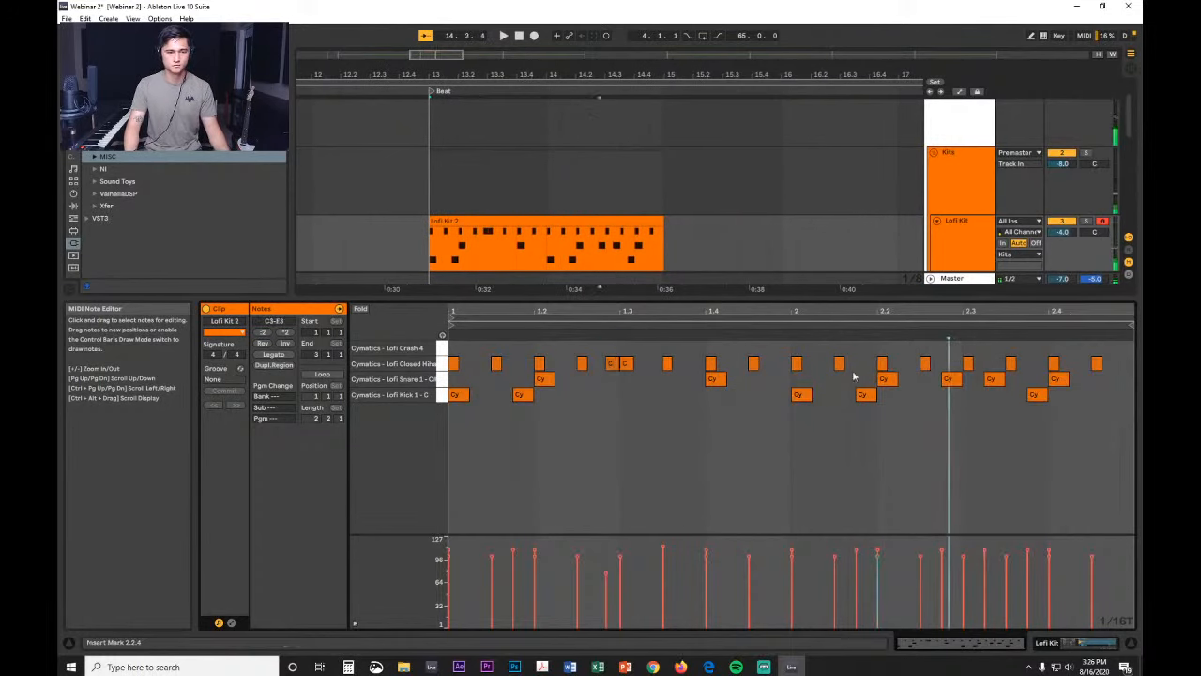
# Step: Copy the three hi-hats from 1.2.3 to 1.3.1 to position 2.2.3 and play the clip
pyautogui.moveTo(584, 354); pyautogui.dragTo(630, 370)
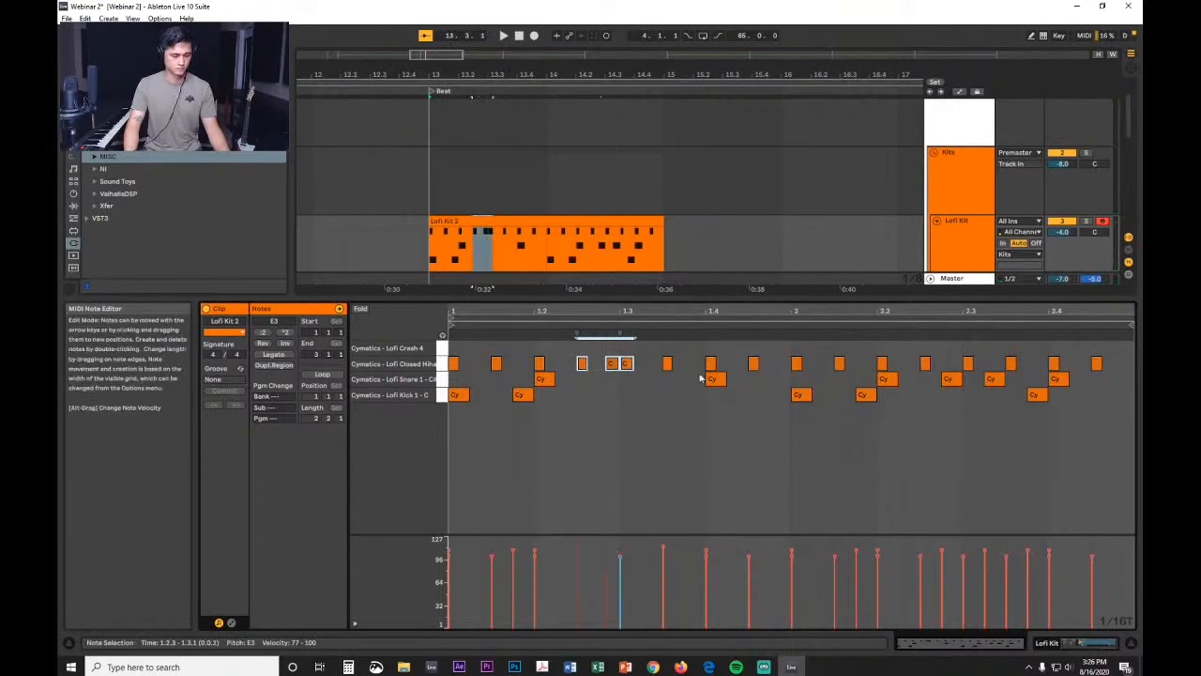
pyautogui.click(925, 349)
pyautogui.click(952, 354)
pyautogui.press('space')
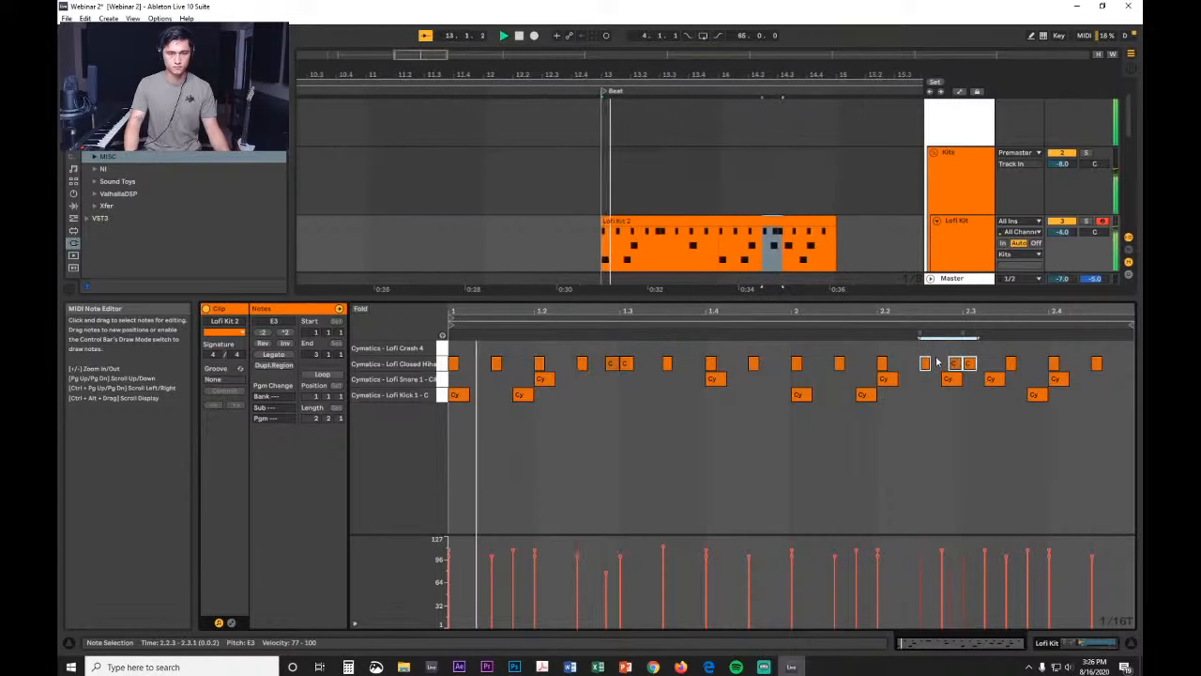
# Step: Repeat the pasted three-note hi-hat figure twice more, up to beat 2.4, during playback
pyautogui.moveTo(929, 349); pyautogui.dragTo(967, 351)
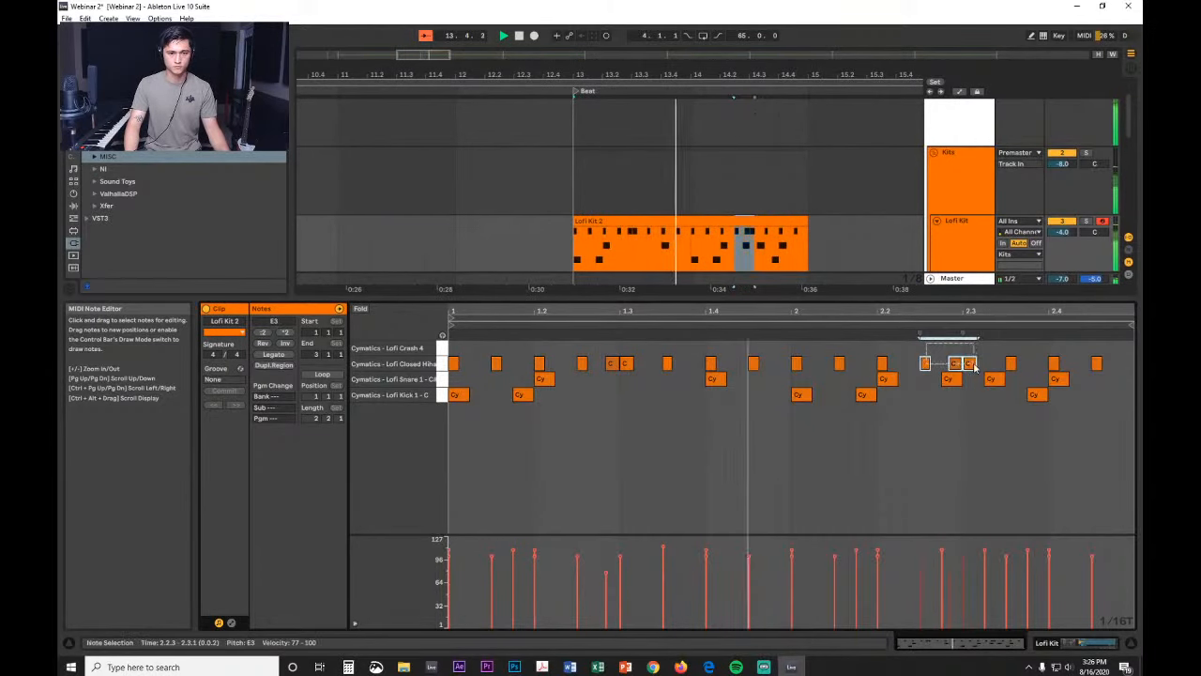
pyautogui.hotkey('ctrl', 'd')
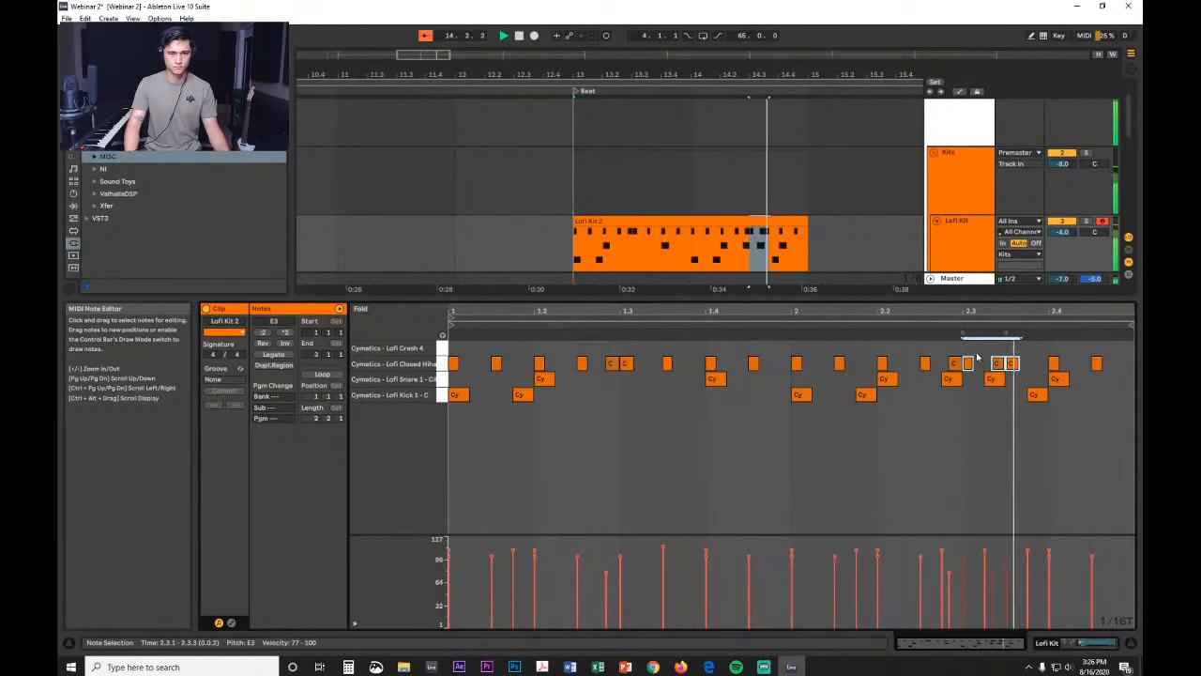
pyautogui.hotkey('ctrl', 'd')
pyautogui.press('space')
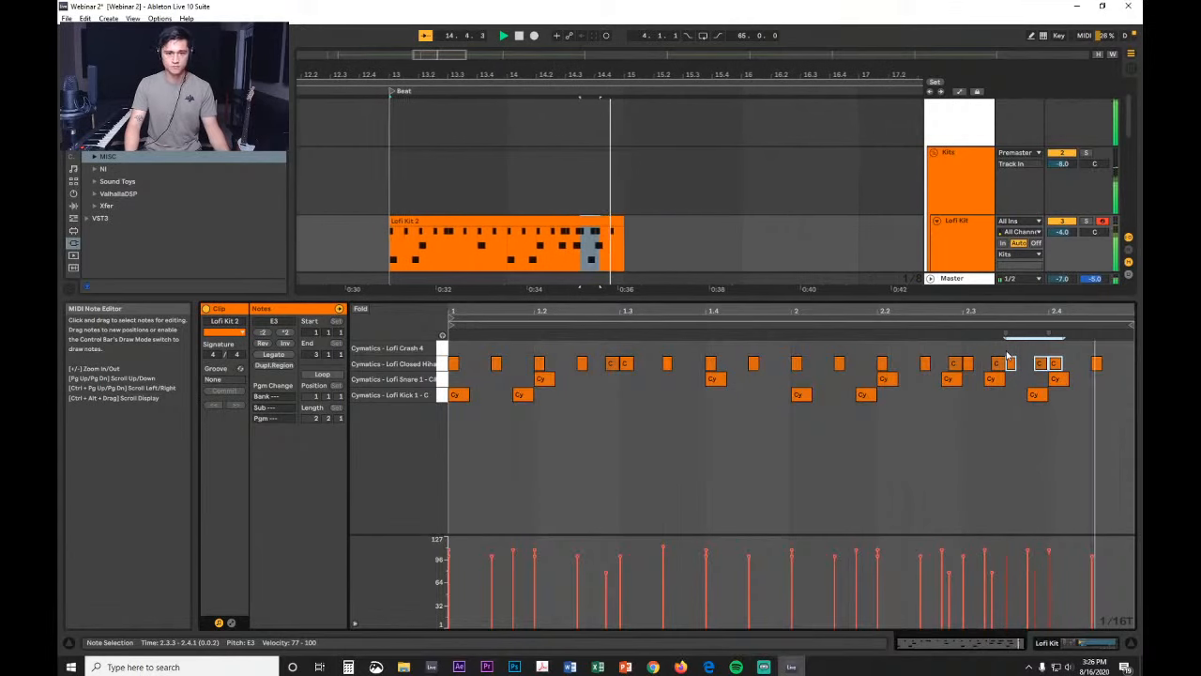
pyautogui.press('space')
# Step: Duplicate the two-bar Lofi Kit clip repeatedly to fill the Beat section from bar 13 to bar 29
pyautogui.click(588, 223)
pyautogui.moveTo(618, 75); pyautogui.dragTo(620, 48)
pyautogui.hotkey('ctrl', 'd')
pyautogui.hotkey('ctrl', 'd')
pyautogui.hotkey('ctrl', 'd')
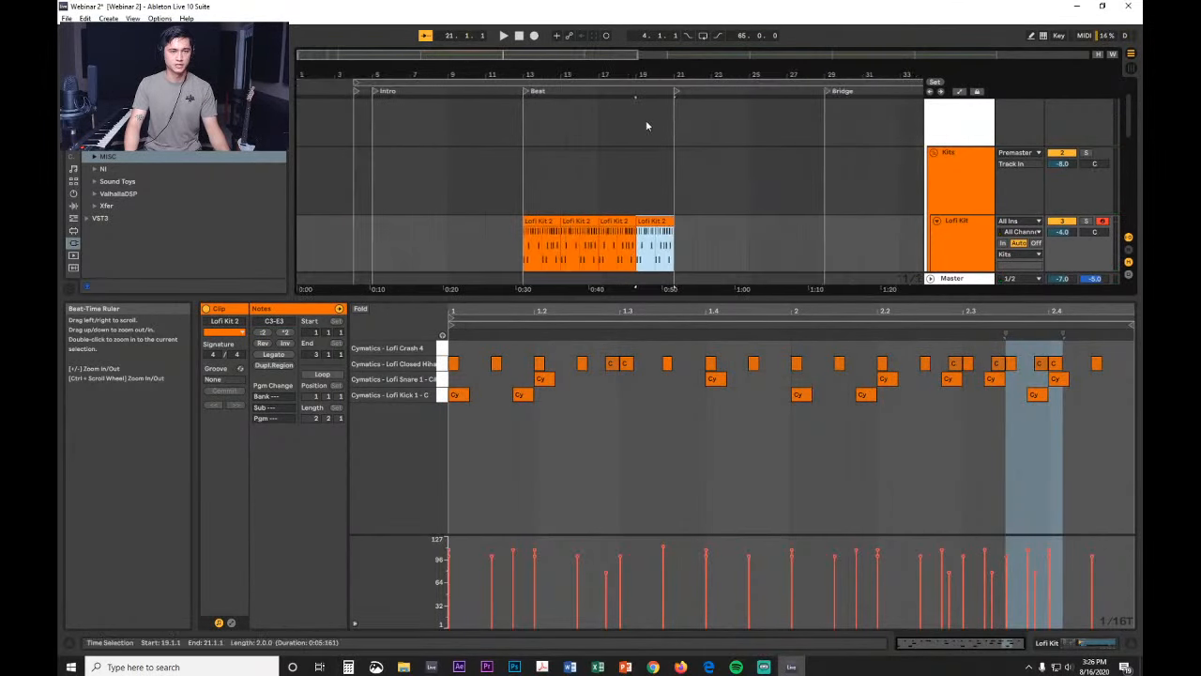
pyautogui.scroll(-3, 646, 140)
pyautogui.hotkey('ctrl', 'd')
pyautogui.hotkey('ctrl', 'd')
pyautogui.hotkey('ctrl', 'd')
pyautogui.hotkey('ctrl', 'd')
# Step: Play the arrangement from bar 13 with the clip detail view hidden and the window in full screen
pyautogui.click(636, 340)
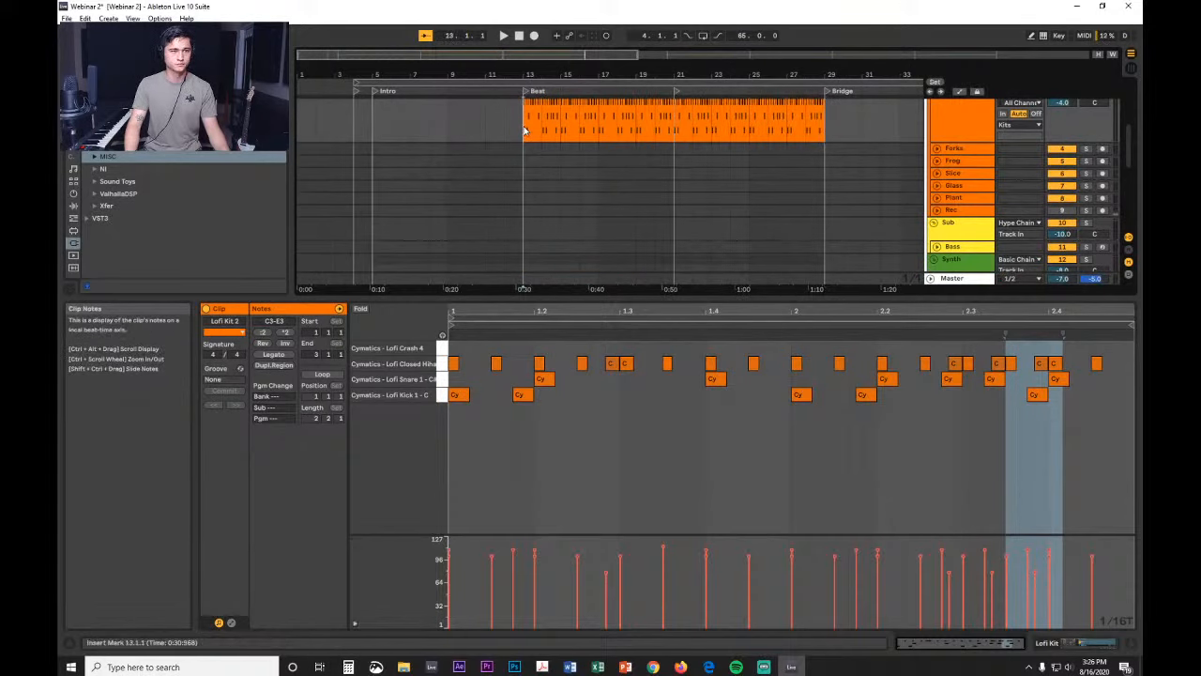
pyautogui.press('space')
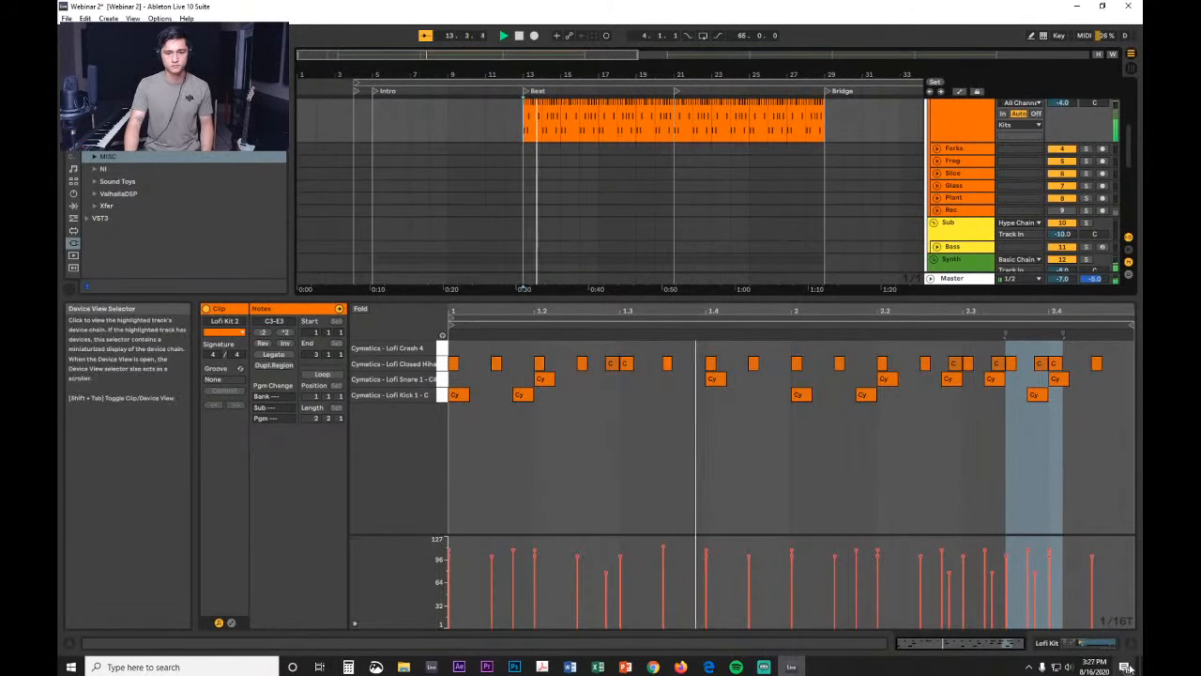
pyautogui.hotkey('ctrl', 'alt', 'l')
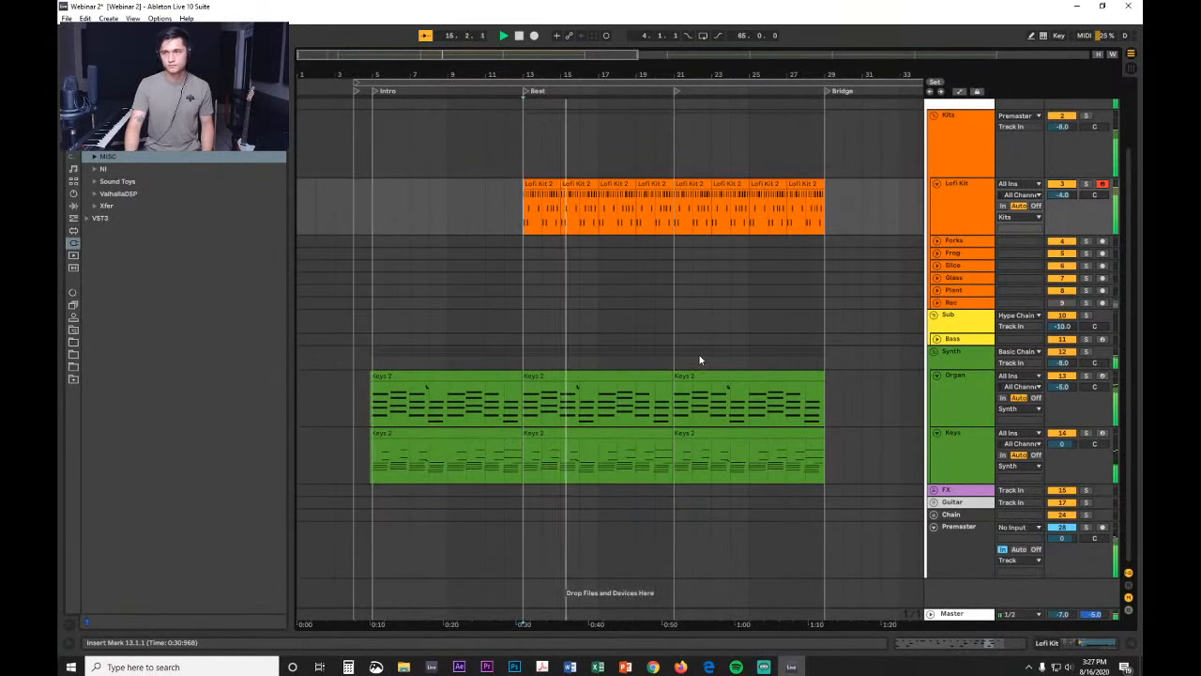
pyautogui.press('F11')
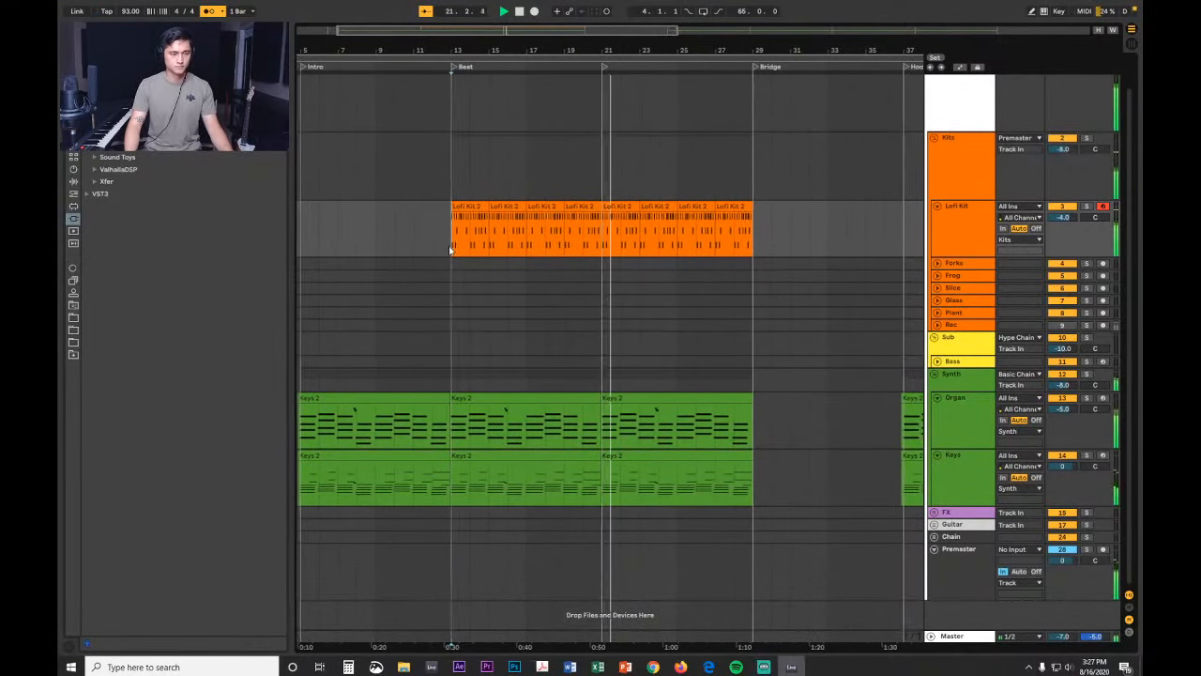
# Step: Unfold and arm the Bass track, and open its Kontakt instrument
pyautogui.click(937, 361)
pyautogui.click(1103, 362)
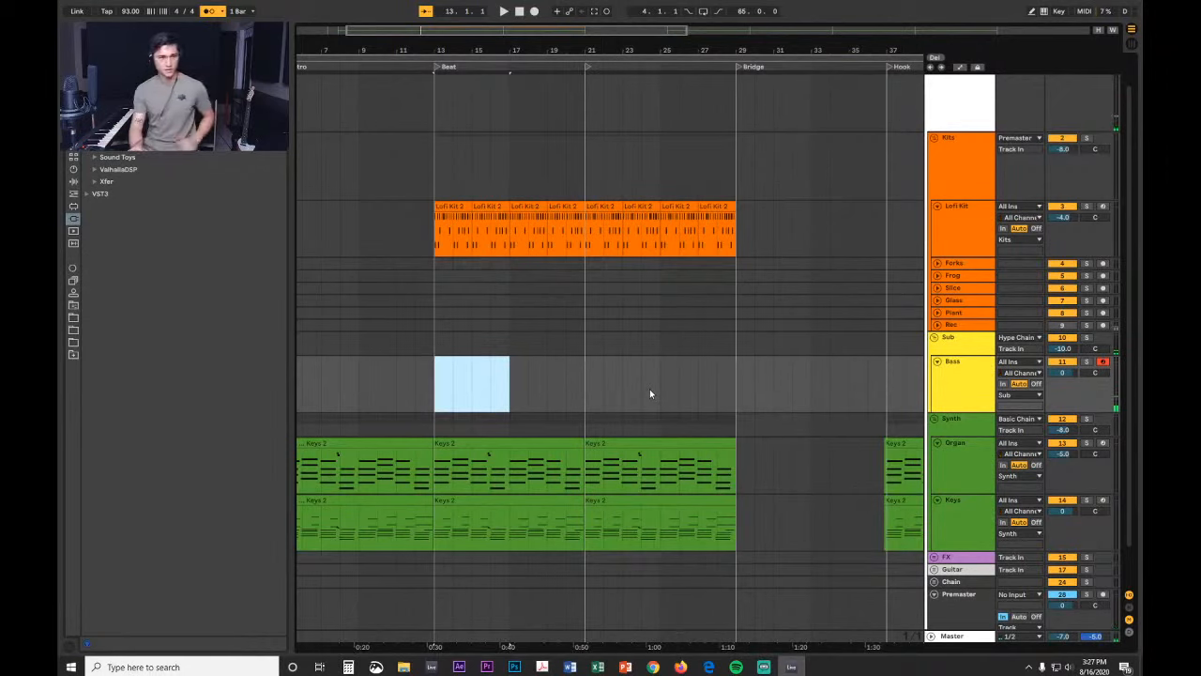
pyautogui.doubleClick(974, 381)
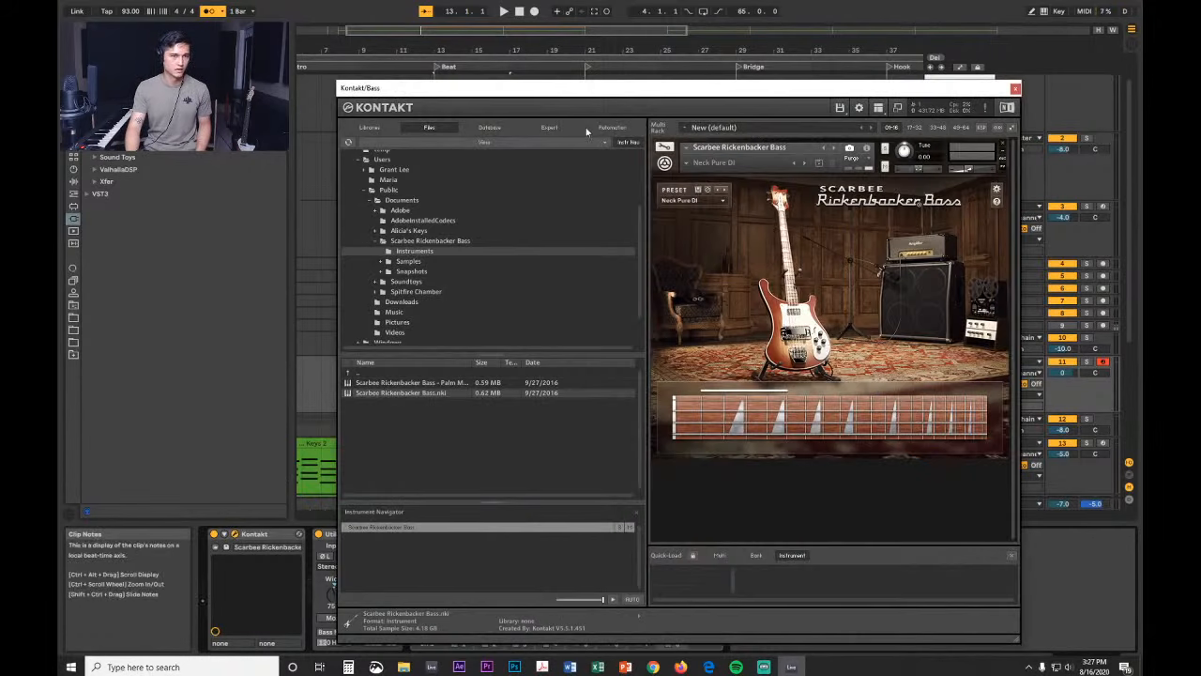
# Step: Move the Kontakt window aside, audition the Scarbee Rickenbacker Bass, and close the window
pyautogui.moveTo(610, 95); pyautogui.dragTo(416, 66)
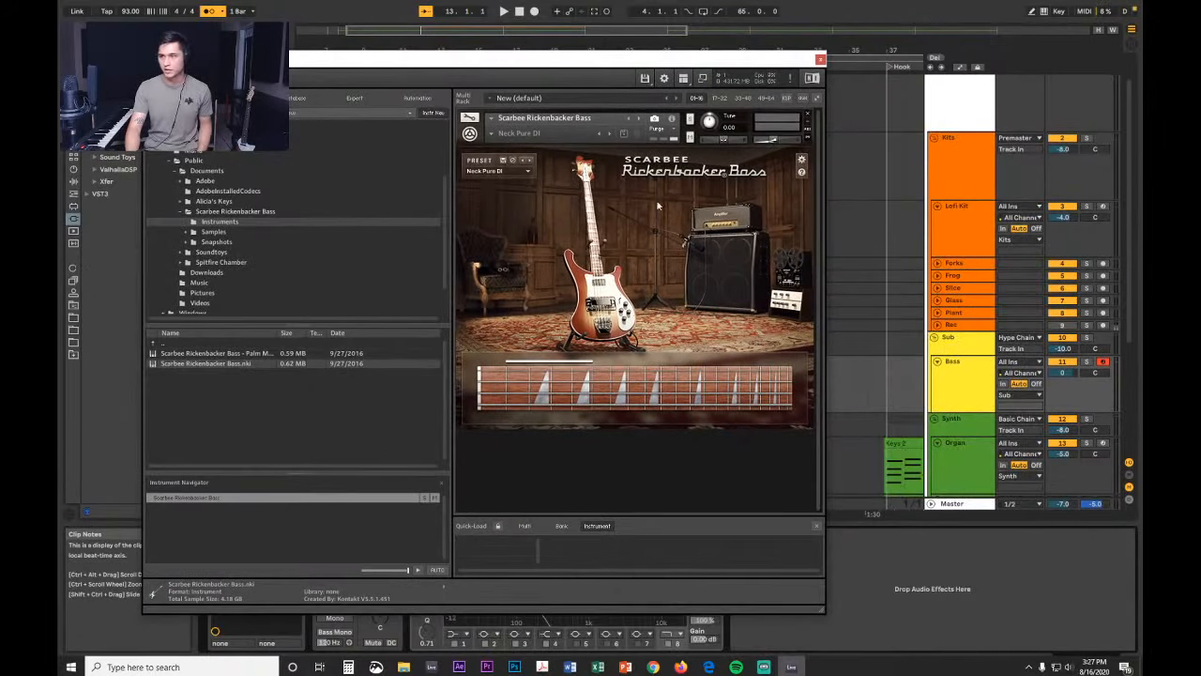
pyautogui.moveTo(623, 60); pyautogui.dragTo(670, 48)
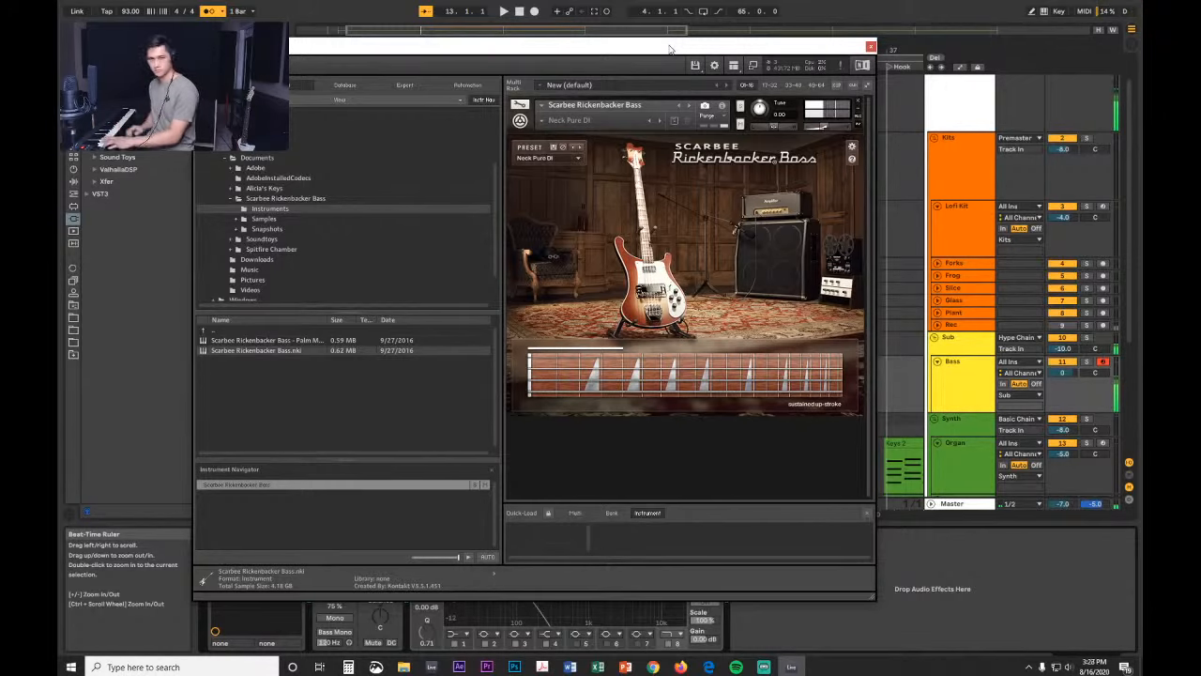
pyautogui.click(871, 46)
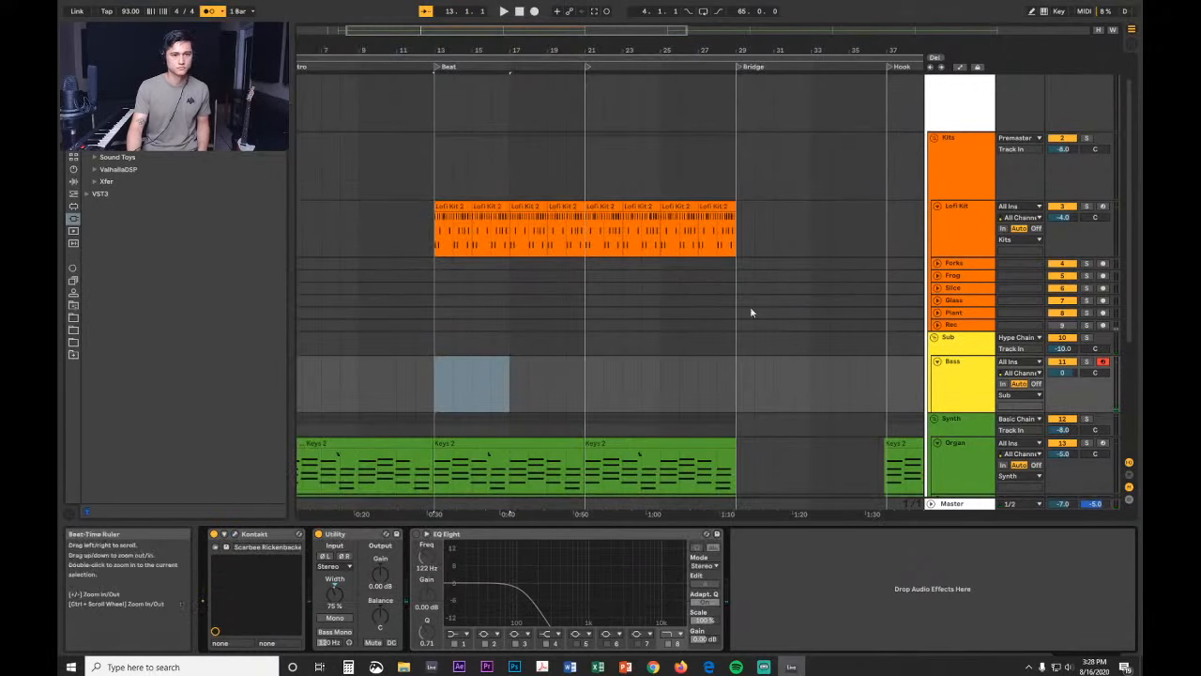
# Step: Record a bass line on the Bass track from bar 13 to bar 21 and open the new clip for quantizing
pyautogui.moveTo(430, 395); pyautogui.dragTo(457, 398)
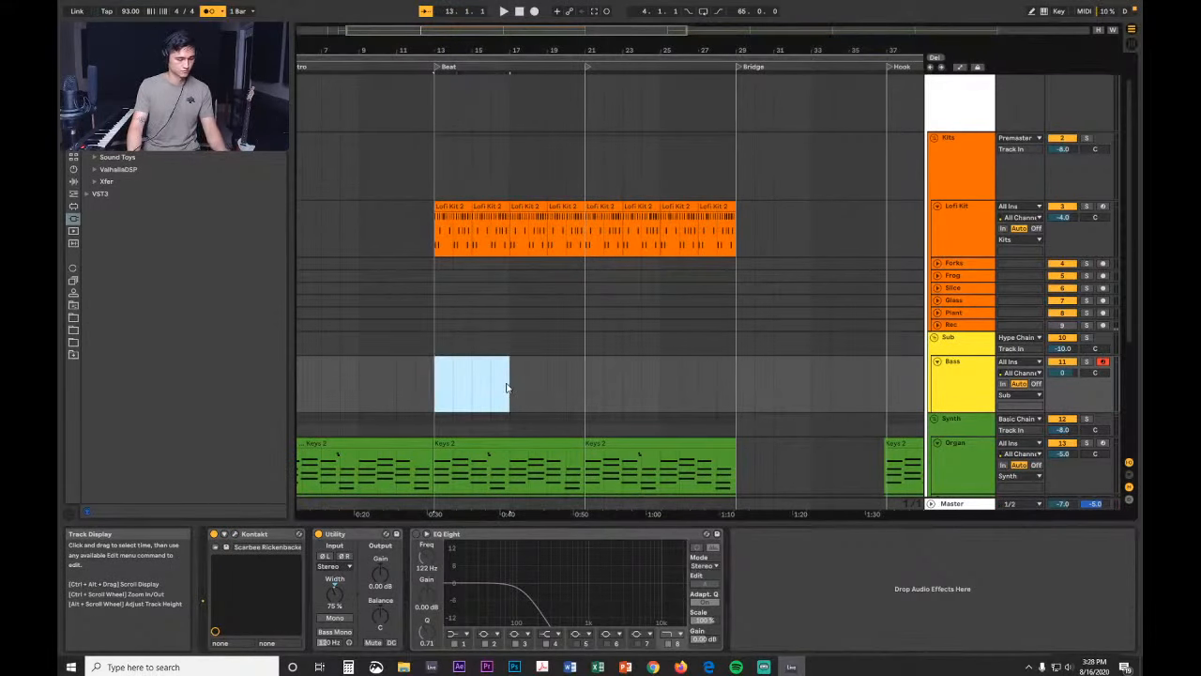
pyautogui.click(435, 402)
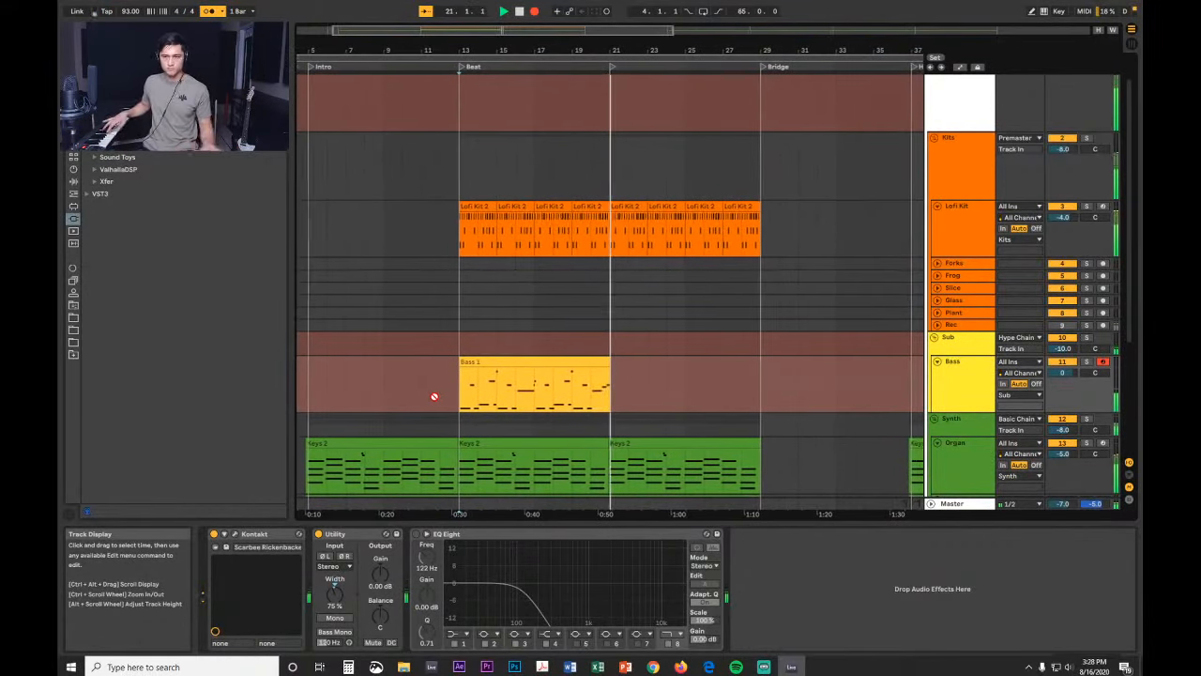
pyautogui.press('F9')
pyautogui.doubleClick(488, 387)
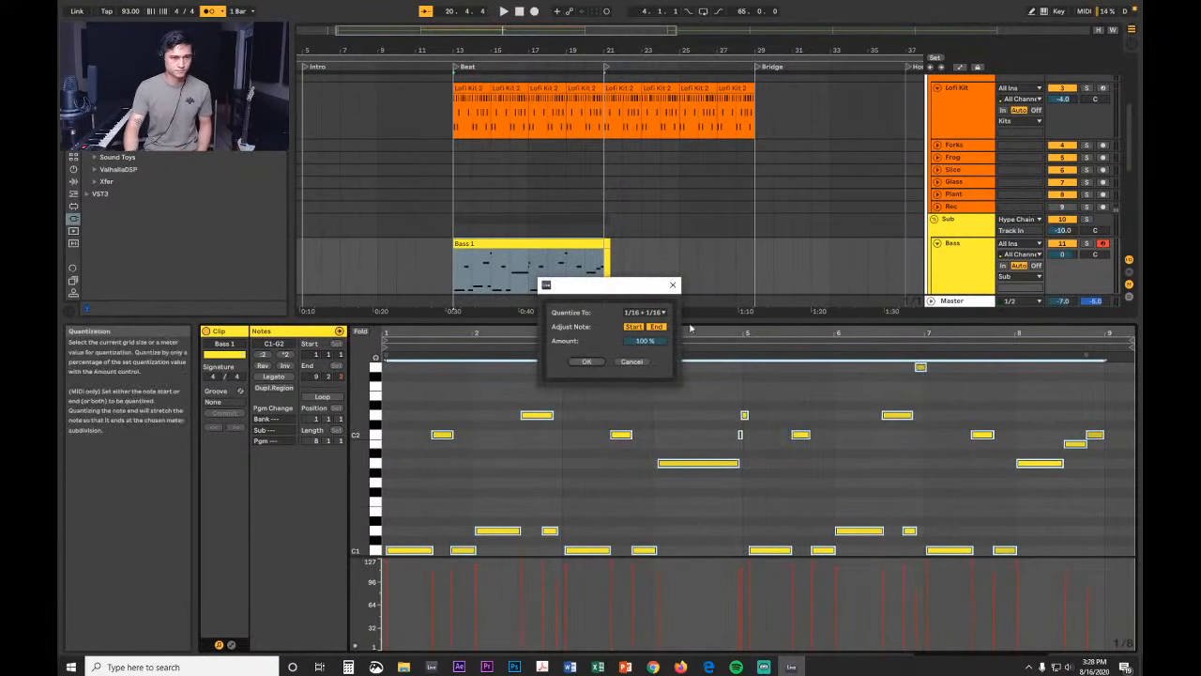
# Step: Try to quantize all notes of the bass clip to 1/8, and undo the change
pyautogui.click(646, 312)
pyautogui.click(643, 344)
pyautogui.click(585, 361)
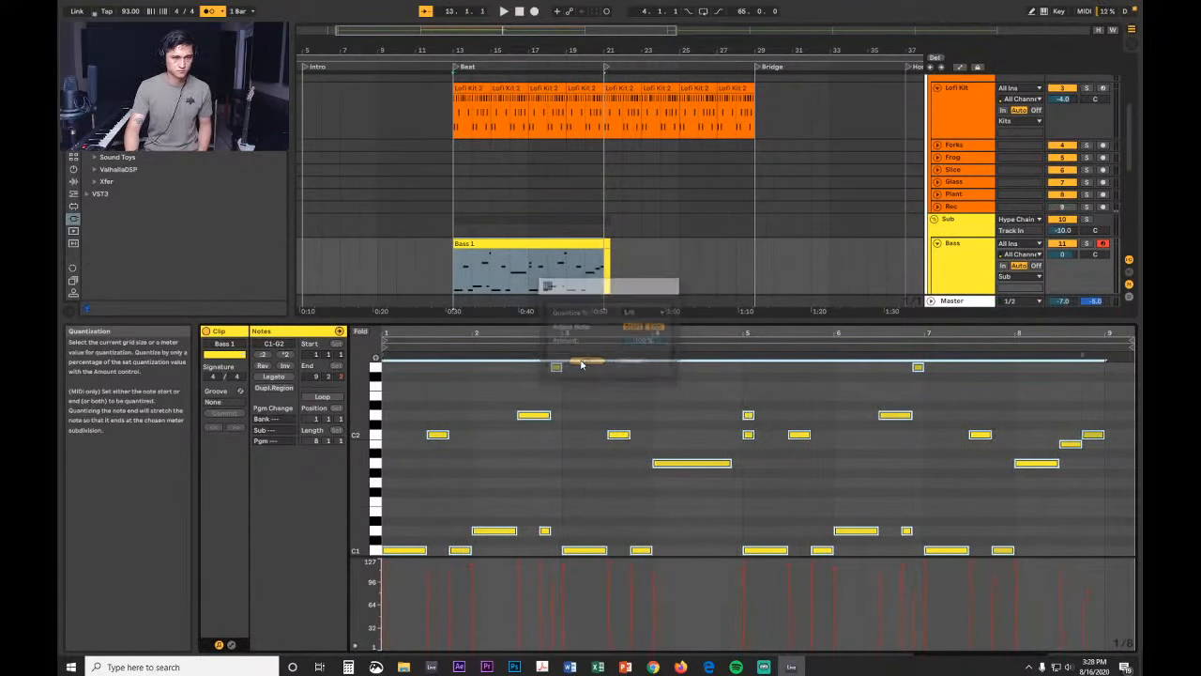
pyautogui.hotkey('ctrl', 'z')
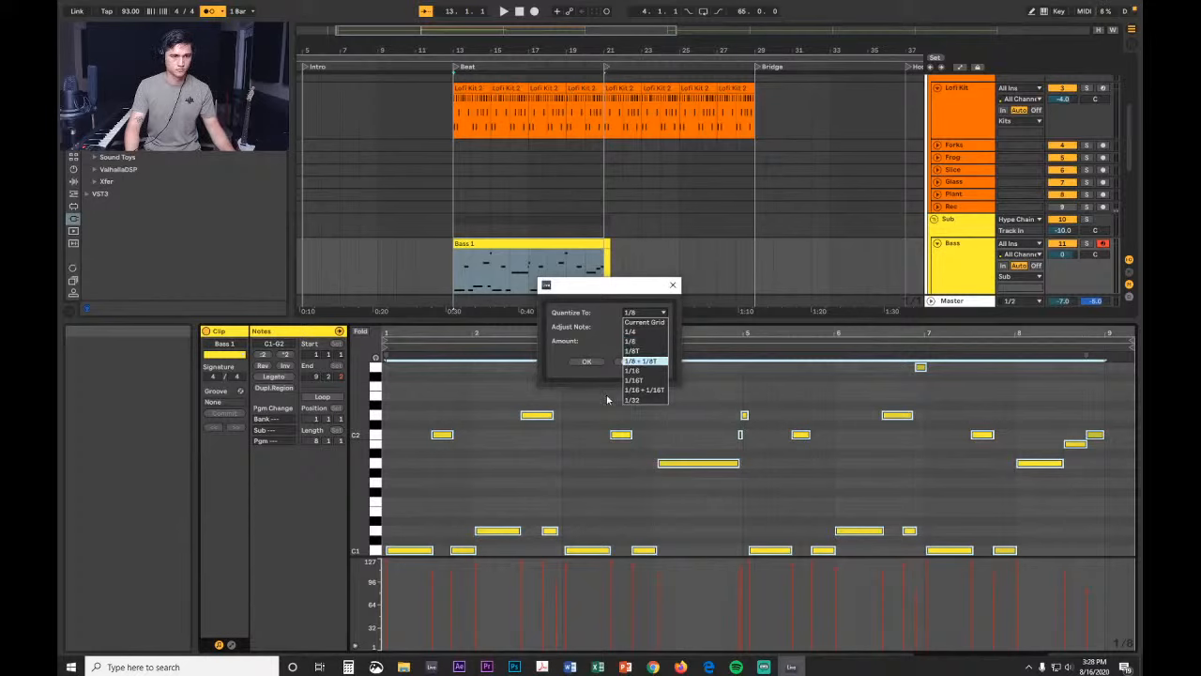
pyautogui.click(673, 285)
# Step: Fold the note editor to used pitches, quantize the bass notes in clip bars 1 to 4 to 1/8, and start playback
pyautogui.click(361, 332)
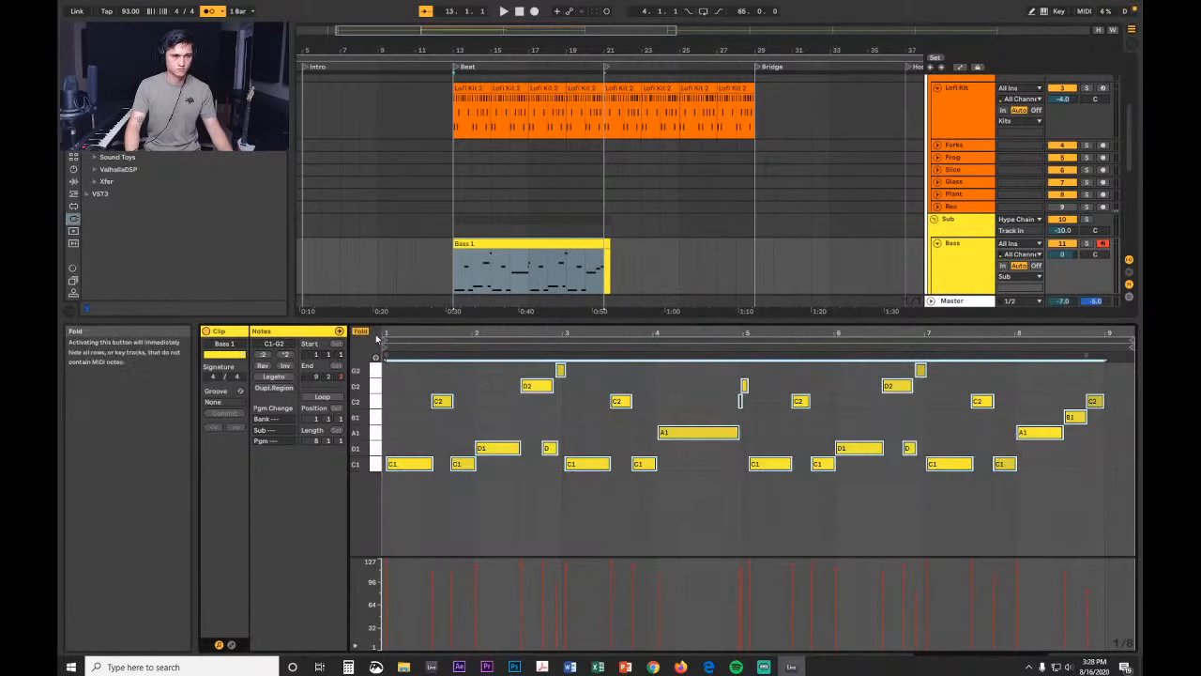
pyautogui.moveTo(674, 490); pyautogui.dragTo(338, 267)
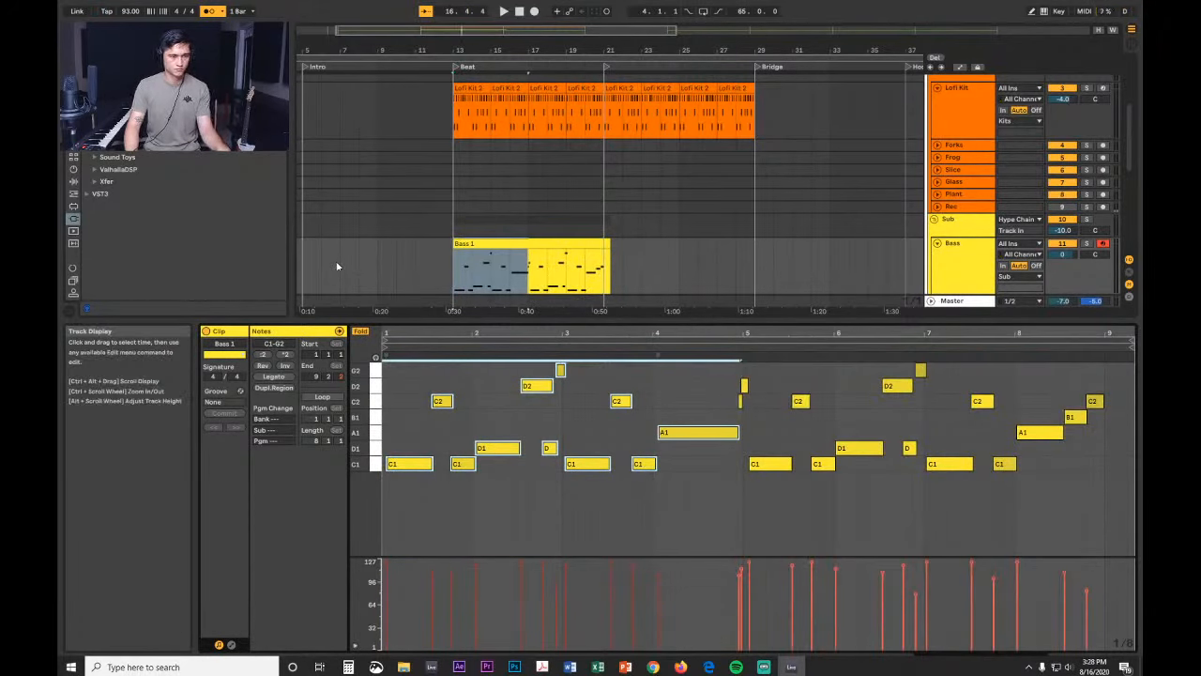
pyautogui.hotkey('ctrl', 'u')
pyautogui.hotkey('ctrl', 'z')
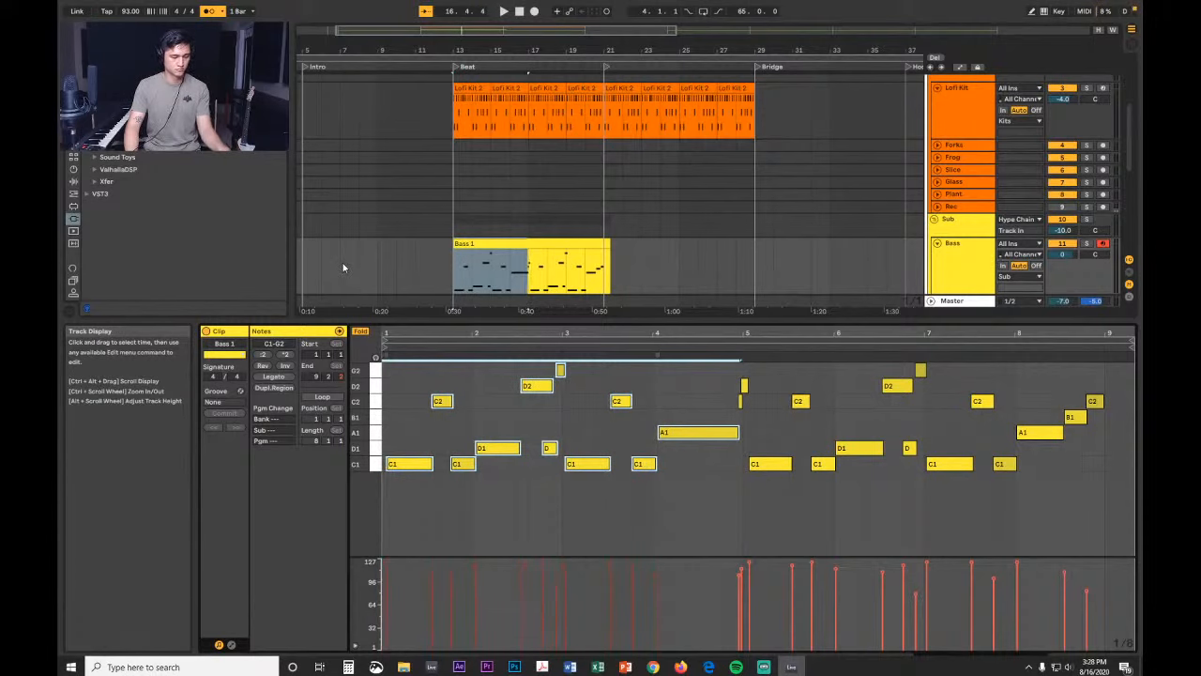
pyautogui.hotkey('ctrl', 'shift', 'u')
pyautogui.click(586, 363)
pyautogui.press('space')
# Step: Quantize the two short C2 and D2 notes just before bar 5 of the bass clip to 1/16
pyautogui.moveTo(750, 411); pyautogui.dragTo(733, 378)
pyautogui.hotkey('ctrl', 'shift', 'u')
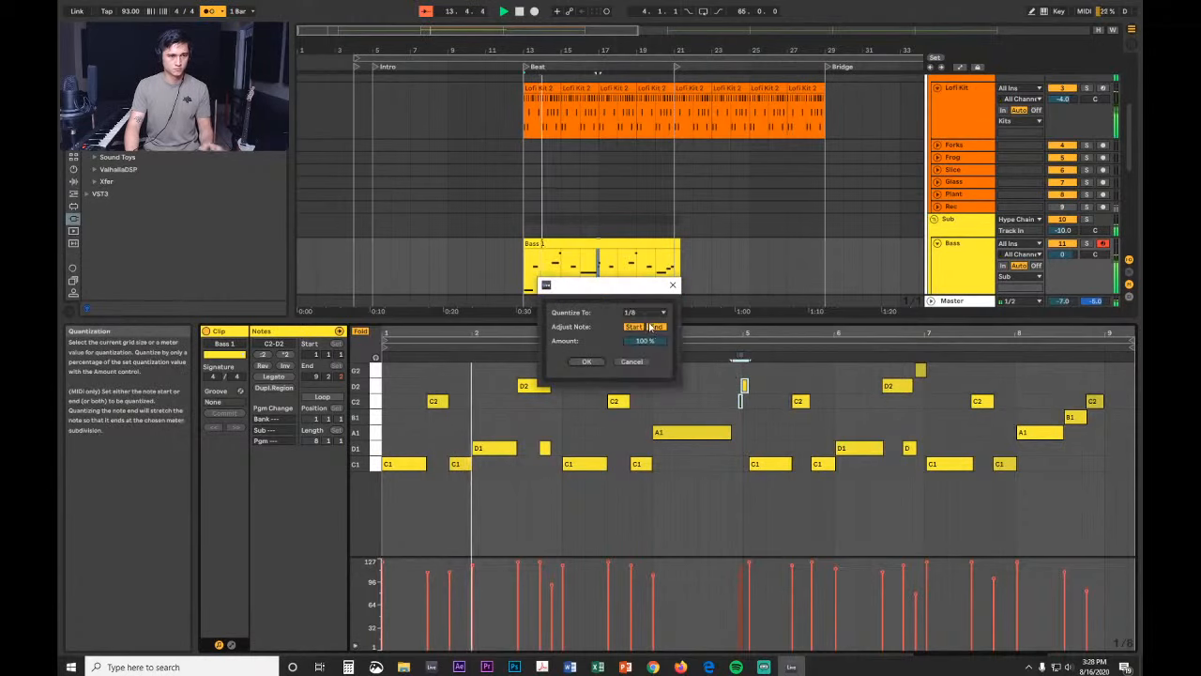
pyautogui.click(646, 312)
pyautogui.click(640, 372)
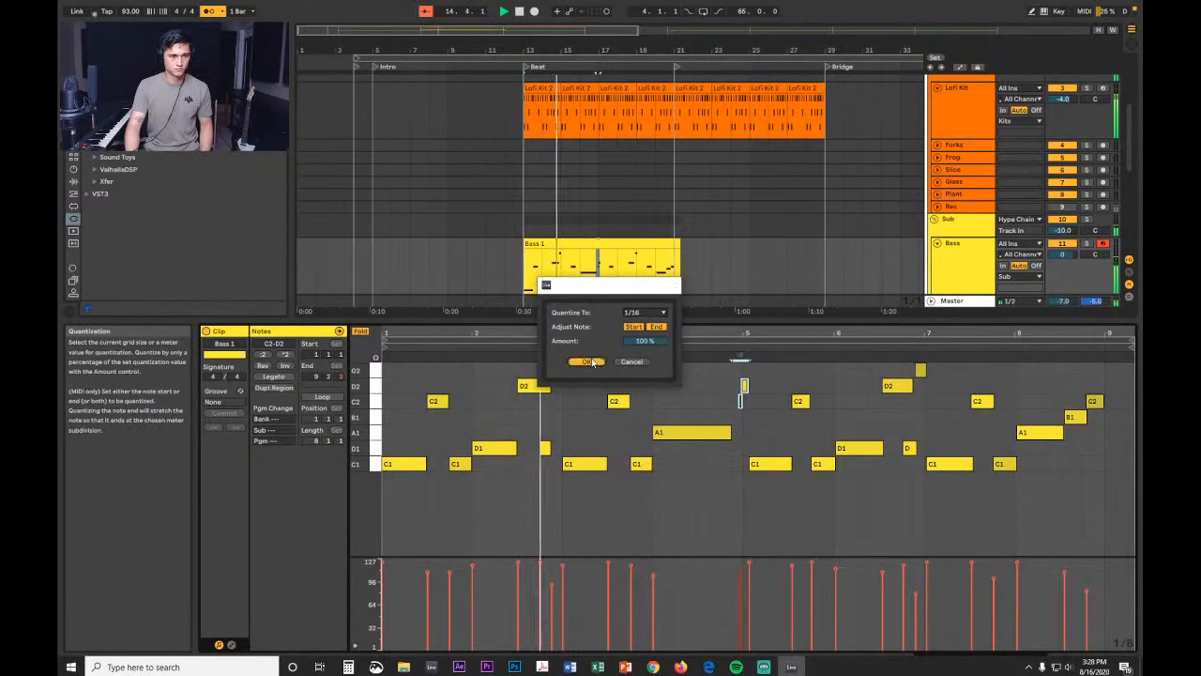
pyautogui.click(587, 362)
# Step: Shorten the bar 2 D2 note to end at 2.4, and nudge the two short notes before bar 5 one grid step earlier
pyautogui.scroll(4, 543, 387)
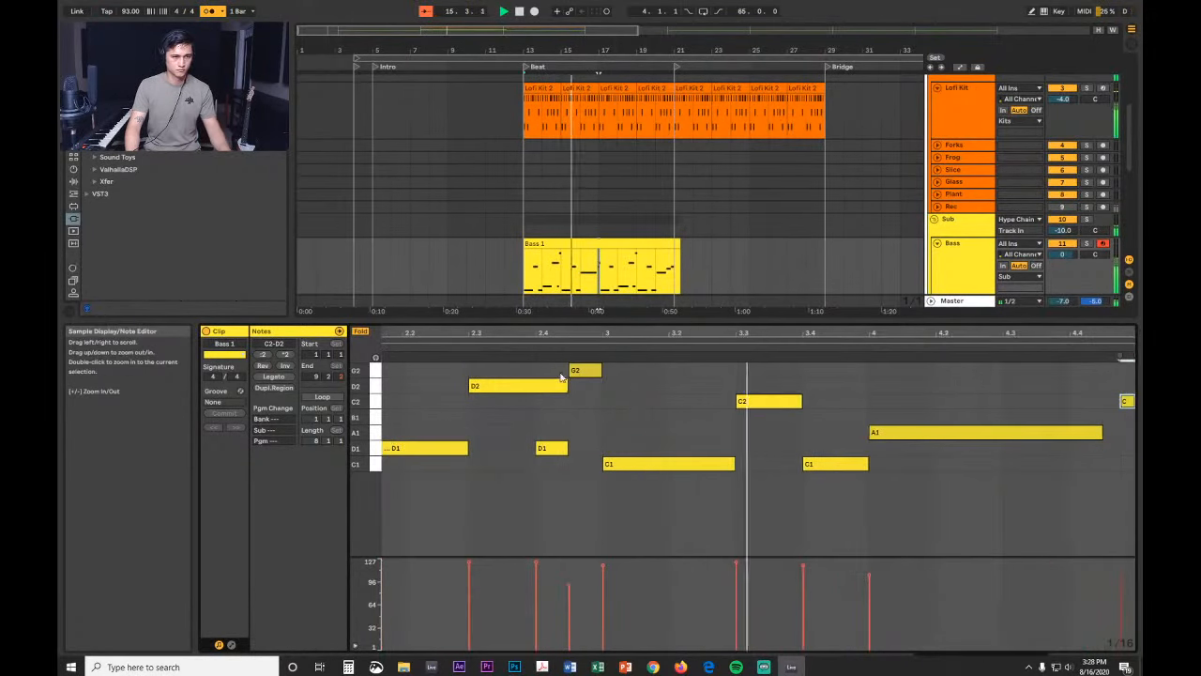
pyautogui.moveTo(563, 386); pyautogui.dragTo(539, 386)
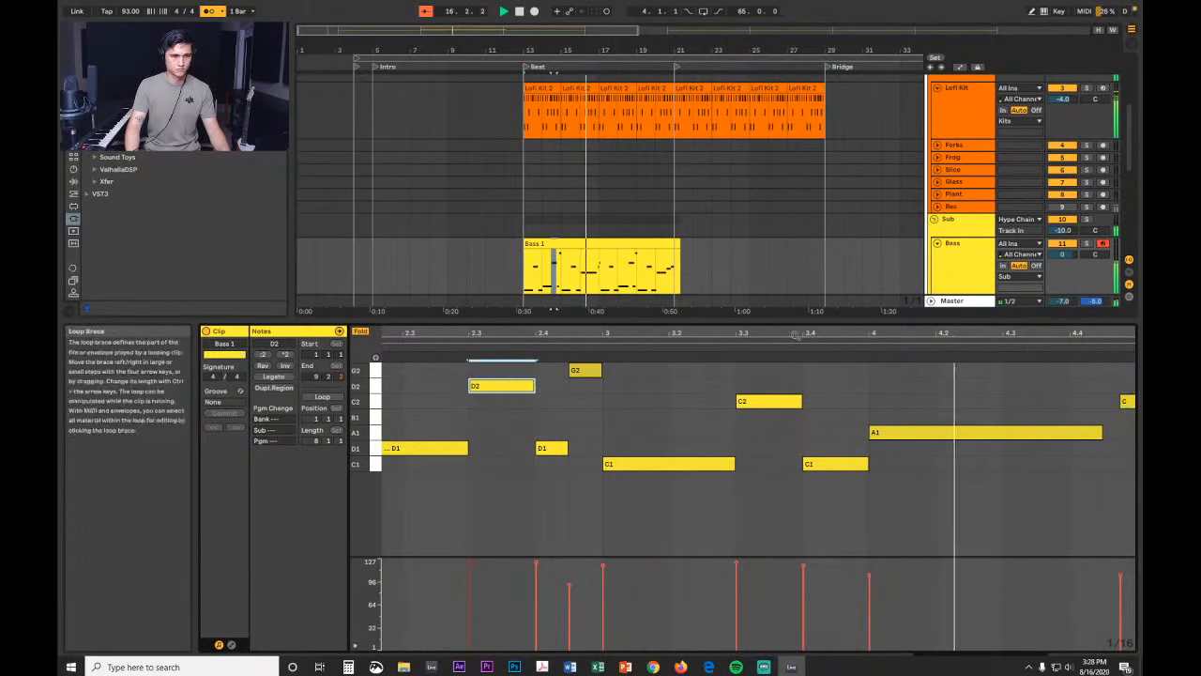
pyautogui.moveTo(796, 334); pyautogui.dragTo(546, 323)
pyautogui.press('space')
pyautogui.moveTo(845, 407); pyautogui.dragTo(811, 363)
pyautogui.press('Left')
# Step: Quantize the bass notes from clip bar 5 to bar 9 to 1/8
pyautogui.moveTo(878, 334); pyautogui.dragTo(732, 321)
pyautogui.moveTo(730, 502); pyautogui.dragTo(1030, 320)
pyautogui.moveTo(1109, 482); pyautogui.dragTo(761, 339)
pyautogui.hotkey('ctrl', 'shift', 'u')
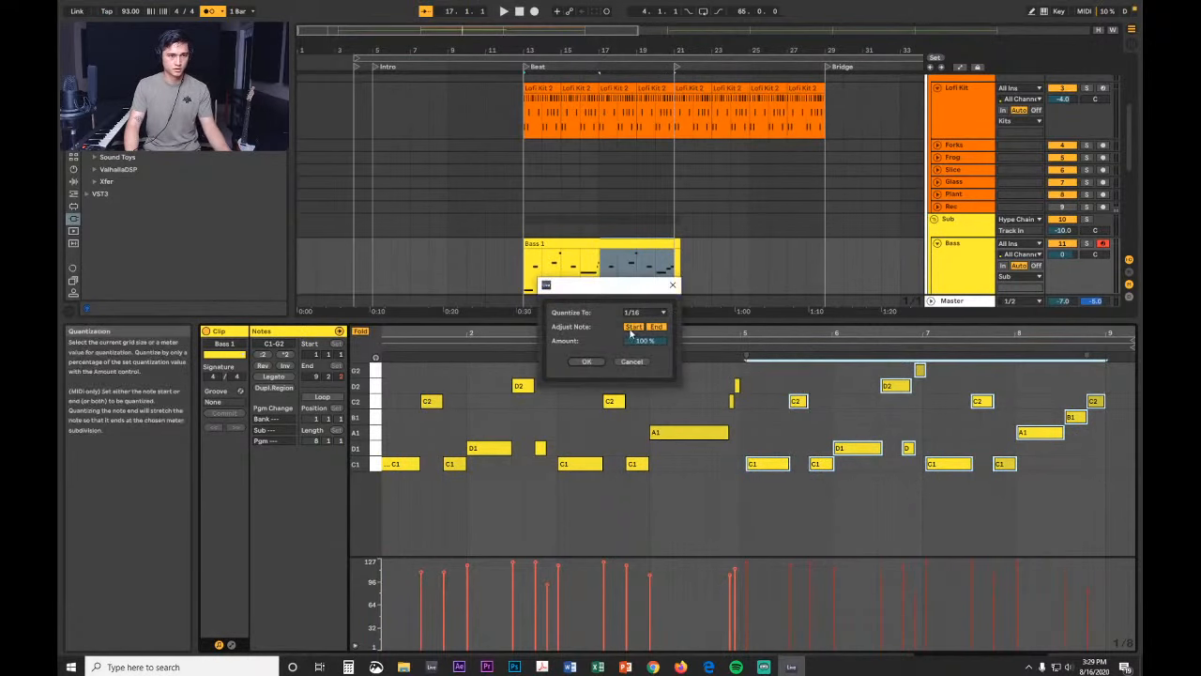
pyautogui.click(645, 311)
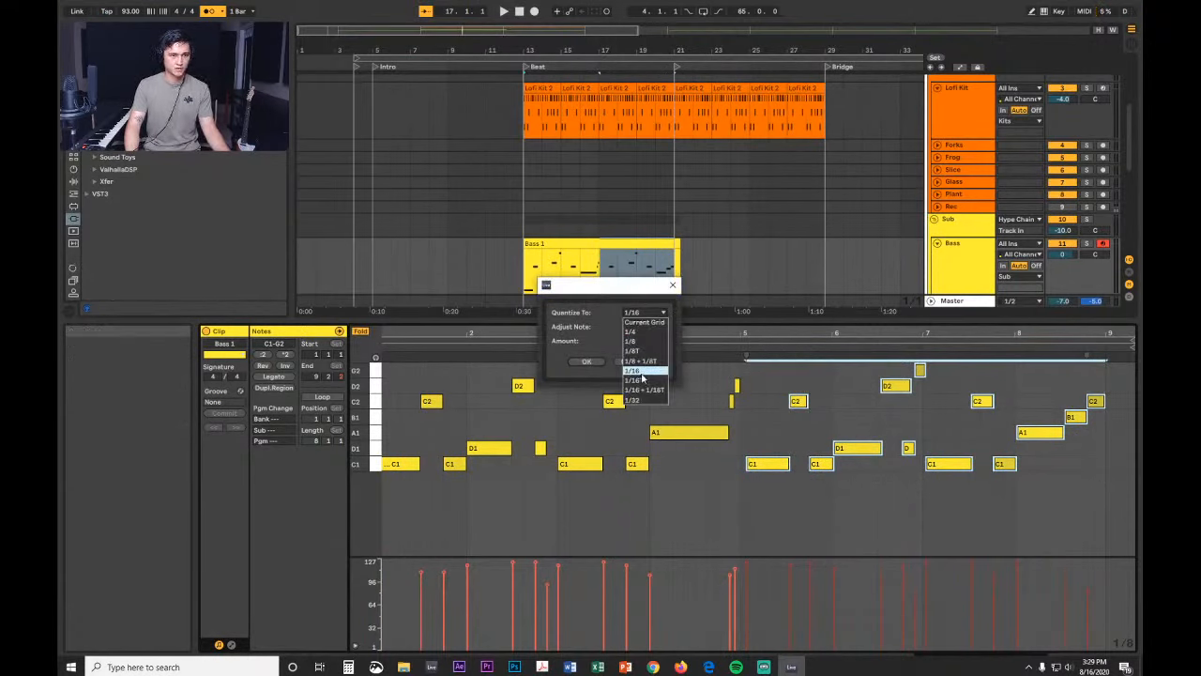
pyautogui.click(632, 341)
pyautogui.click(588, 362)
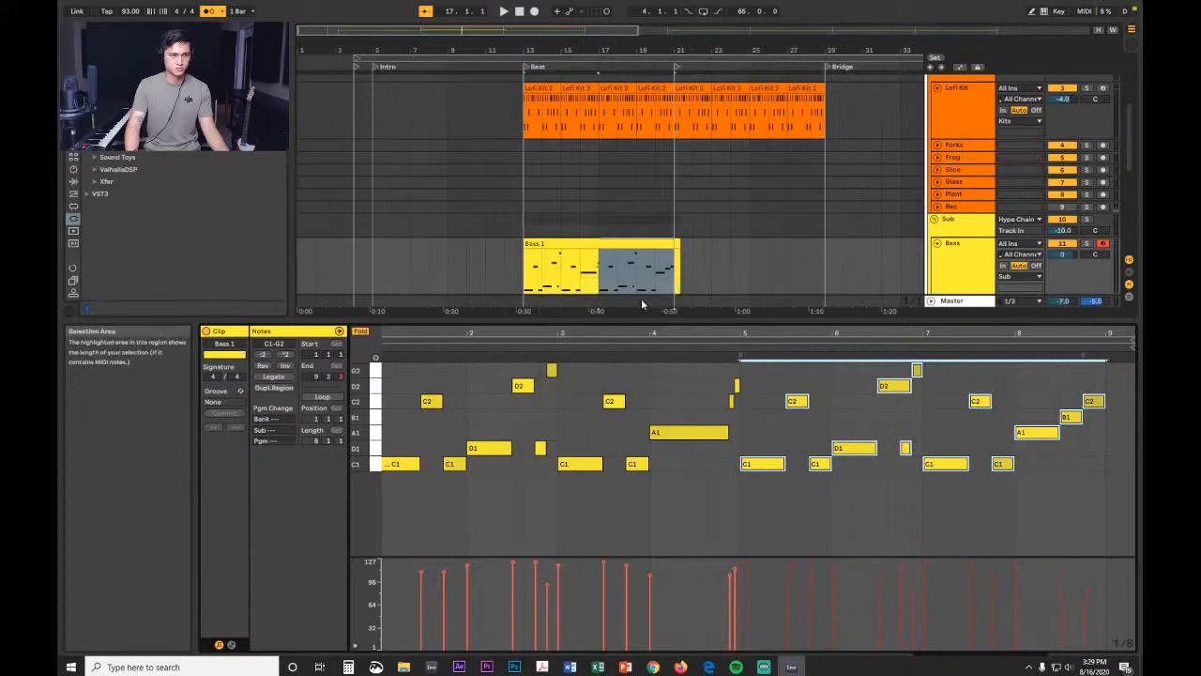
# Step: Trim the Bass clip's end to bar 21 and duplicate the clip to fill bars 21 to 29
pyautogui.click(671, 243)
pyautogui.press('space')
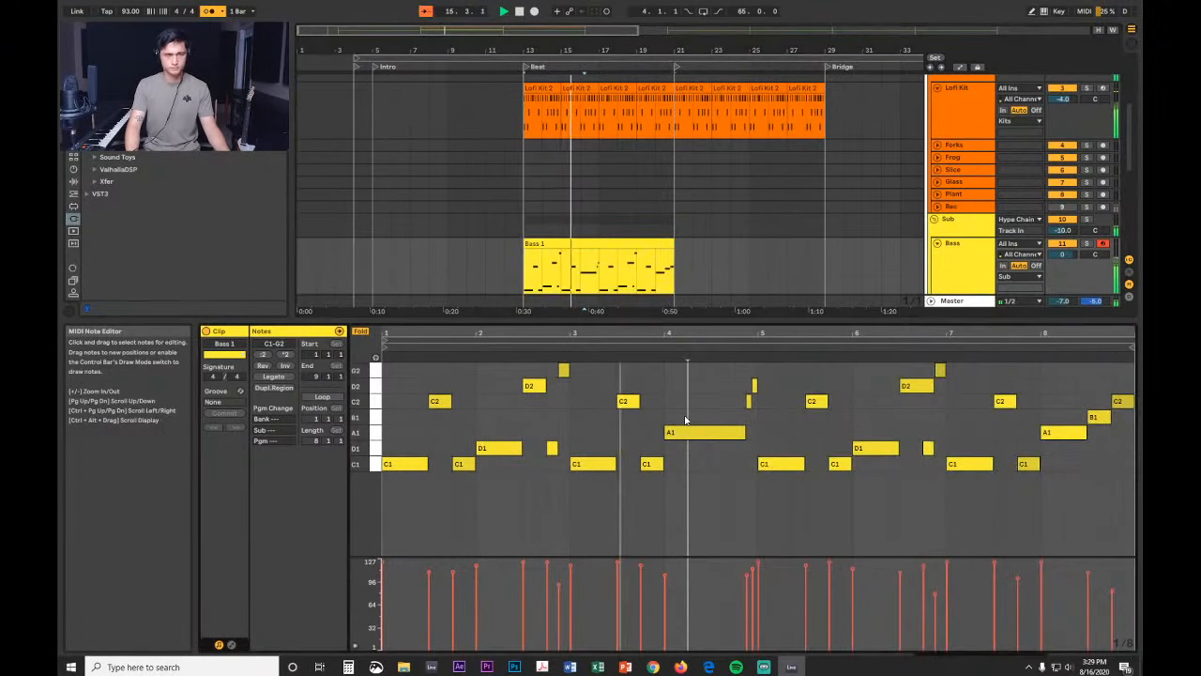
pyautogui.hotkey('ctrl', 'd')
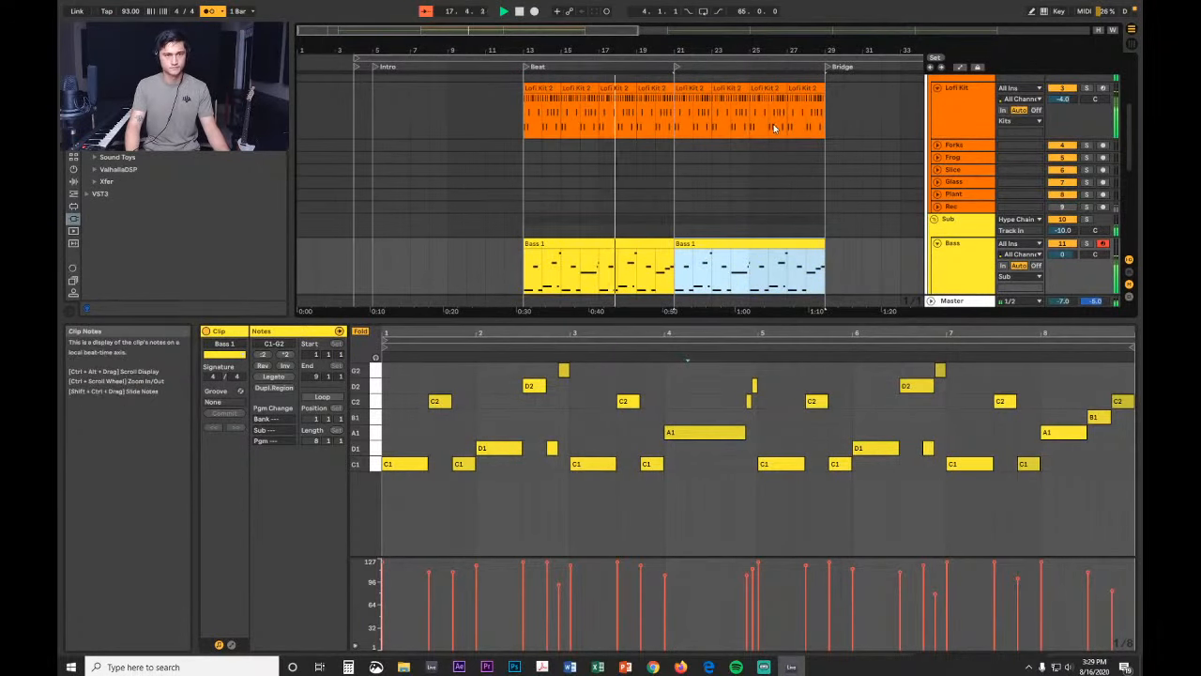
# Step: Show the whole arrangement with the clip detail view hidden and the window in full screen
pyautogui.moveTo(775, 50); pyautogui.dragTo(775, 28)
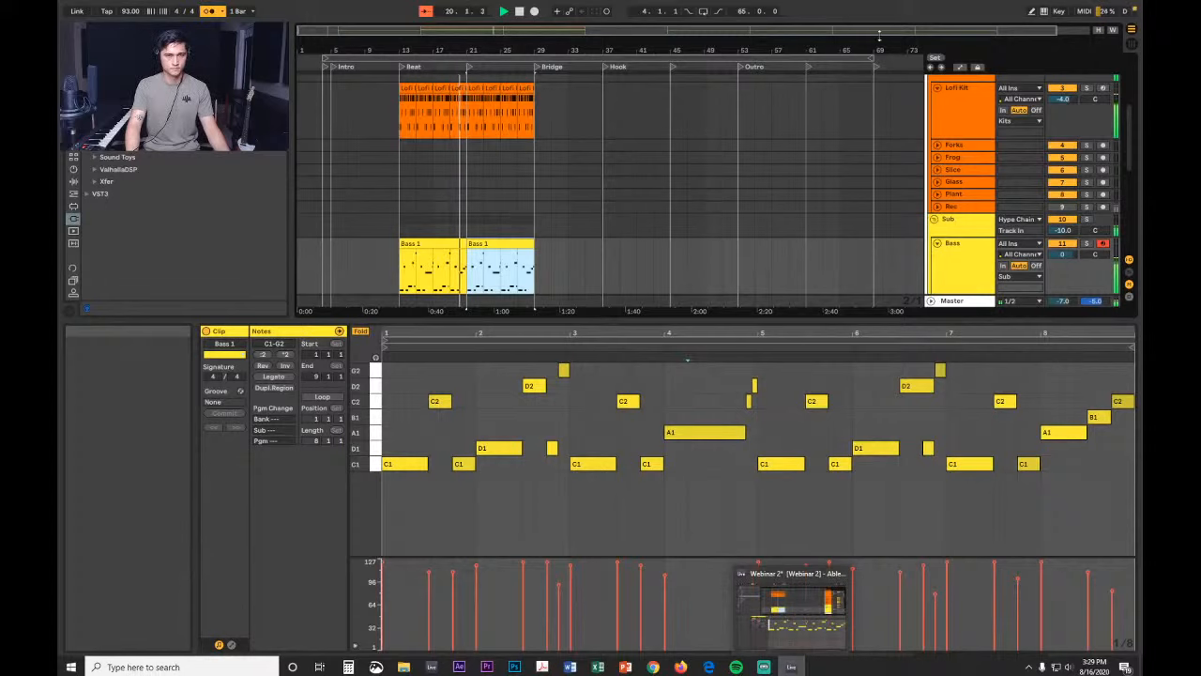
pyautogui.press('F11')
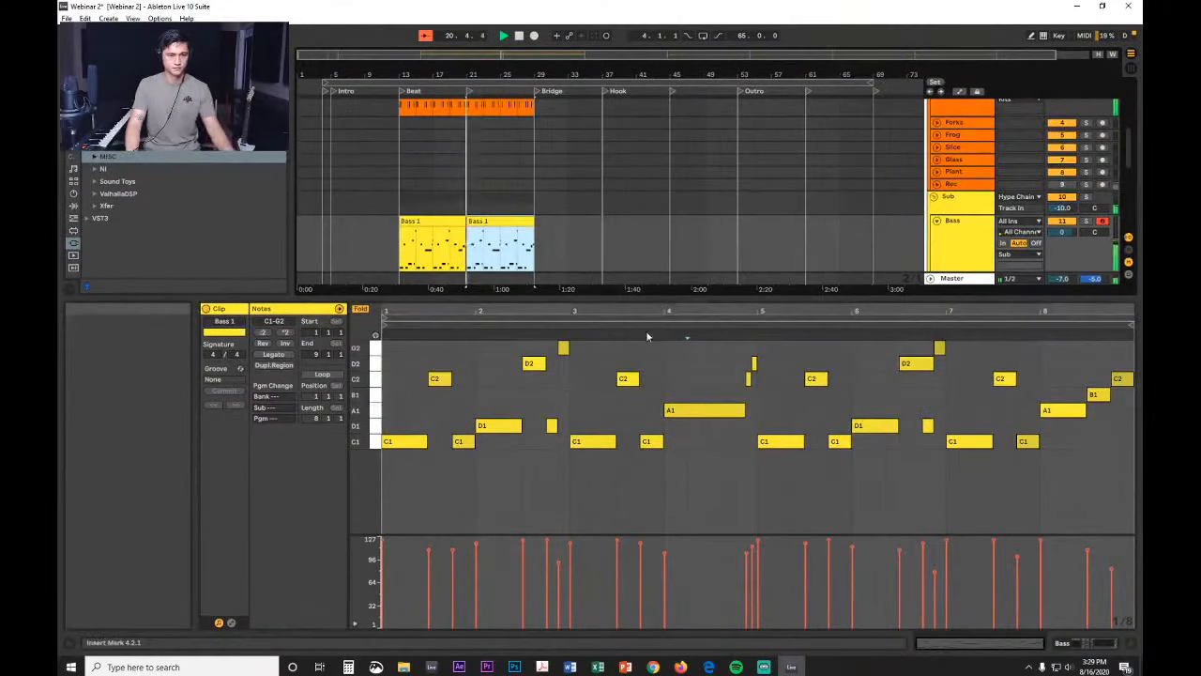
pyautogui.scroll(2, 450, 242)
pyautogui.scroll(-4, 450, 240)
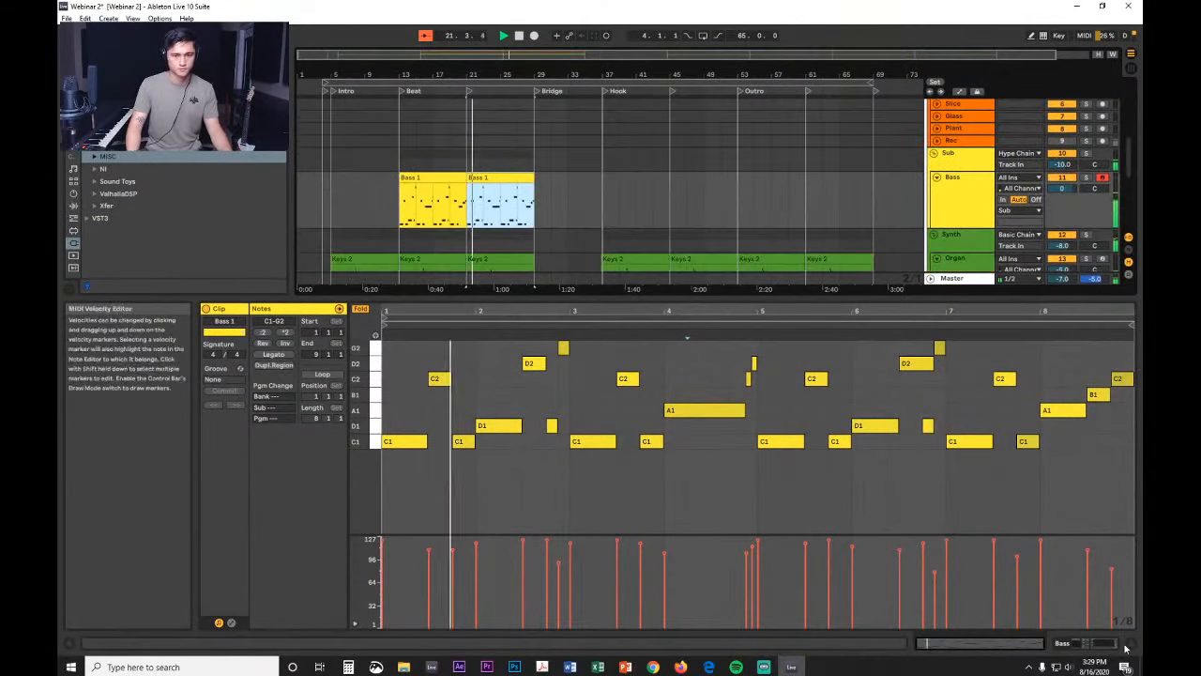
pyautogui.click(1130, 643)
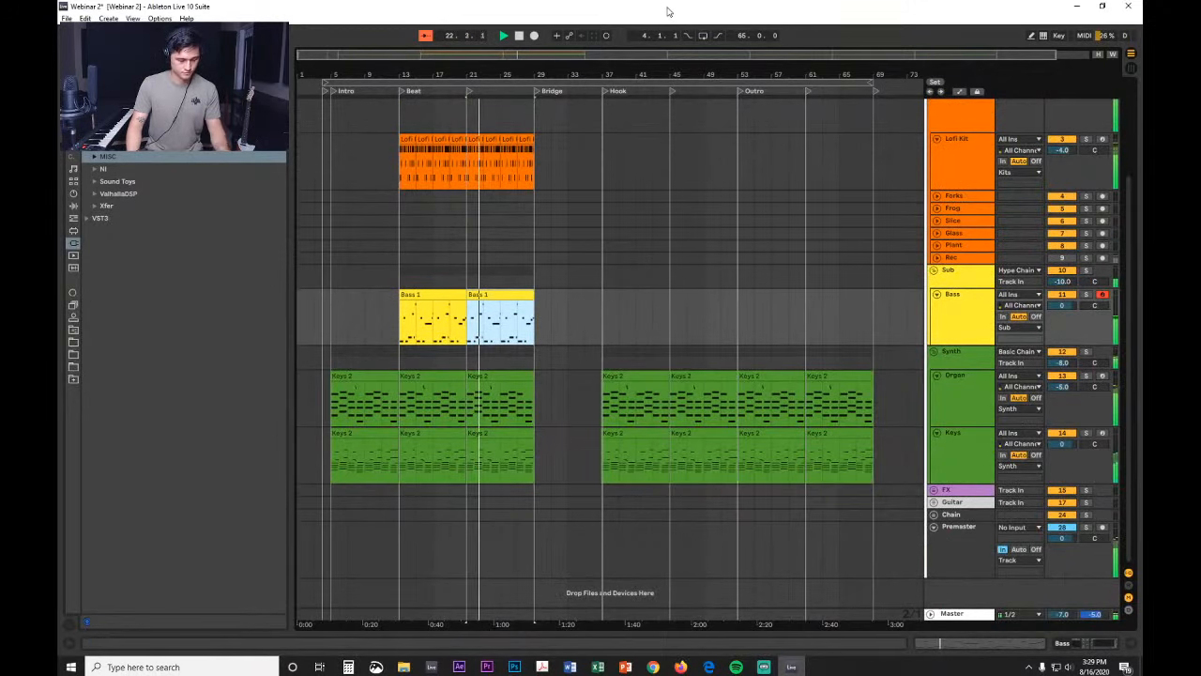
pyautogui.press('F11')
# Step: Copy the Beat section's Lofi Kit and Bass clips to the Hook at bar 37 and the Outro at bar 53, and stop playback
pyautogui.moveTo(400, 201); pyautogui.dragTo(537, 351)
pyautogui.hotkey('ctrl', 'c')
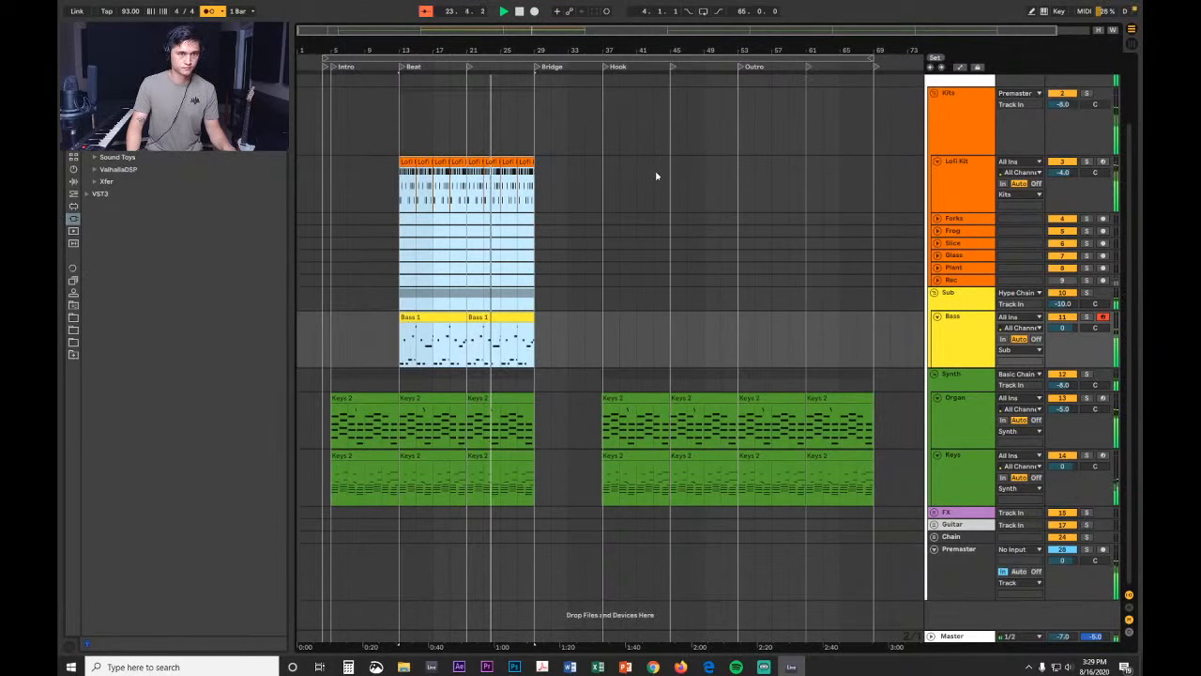
pyautogui.click(606, 188)
pyautogui.hotkey('ctrl', 'v')
pyautogui.click(741, 204)
pyautogui.hotkey('ctrl', 'v')
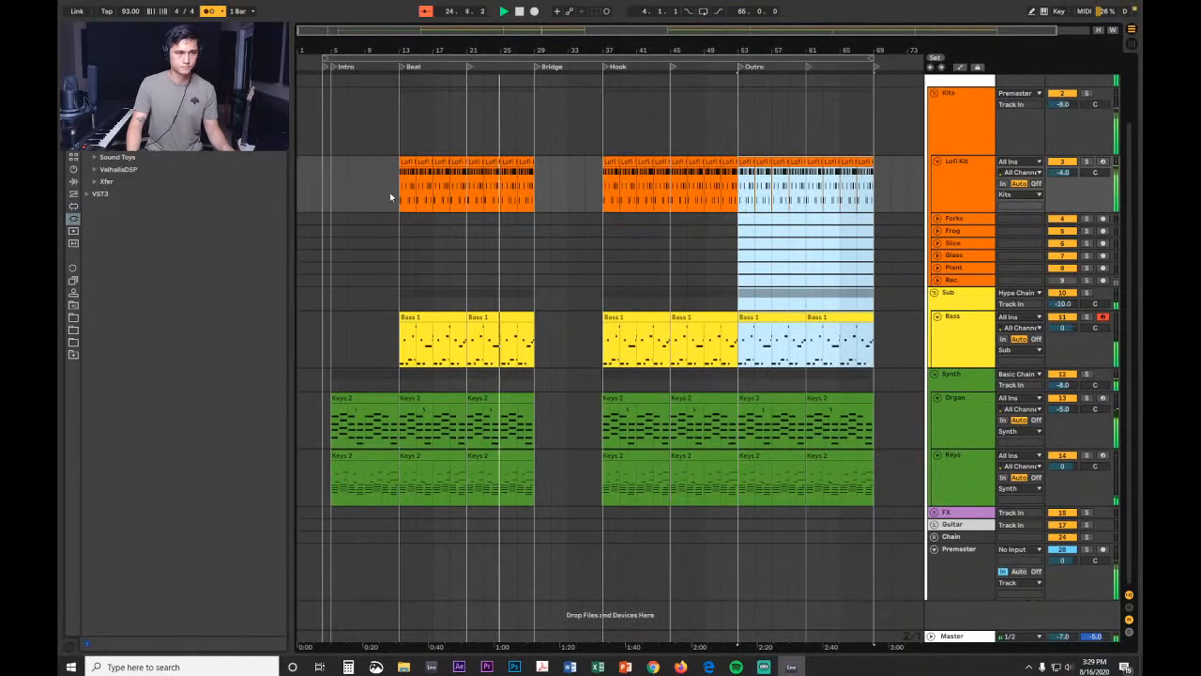
pyautogui.click(392, 198)
pyautogui.press('space')
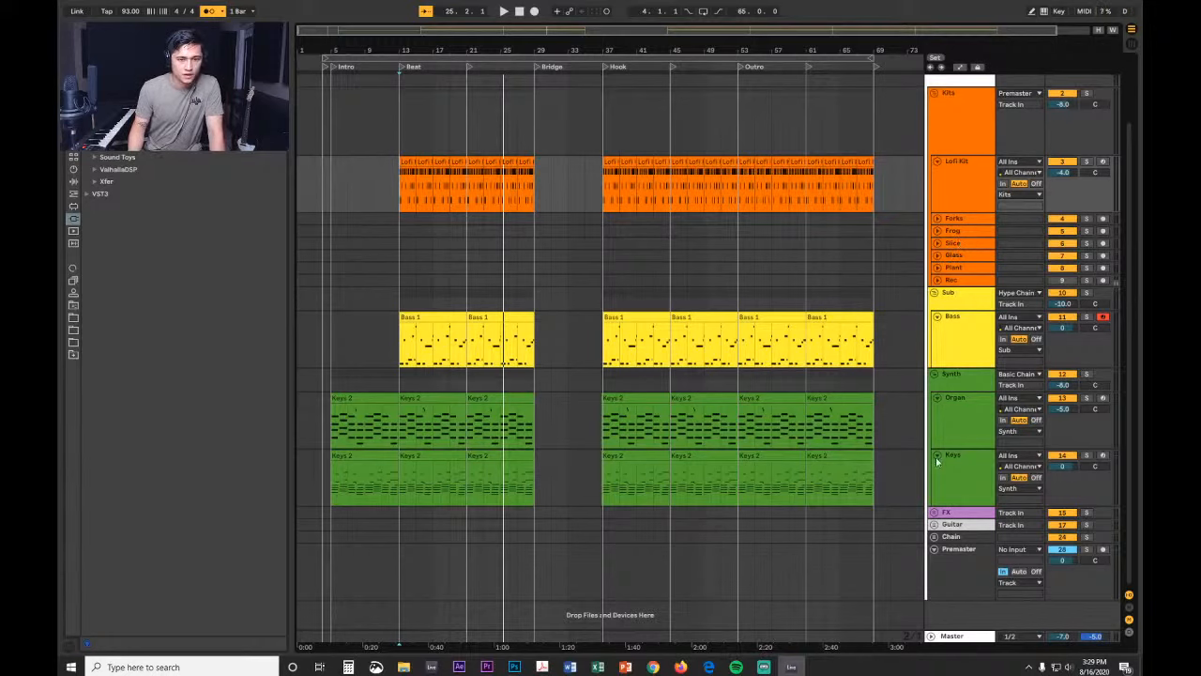
# Step: Unfold the FX group, open the EK_misc sample folder, and audition EK_misc_vinylcrackle.wav
pyautogui.click(934, 514)
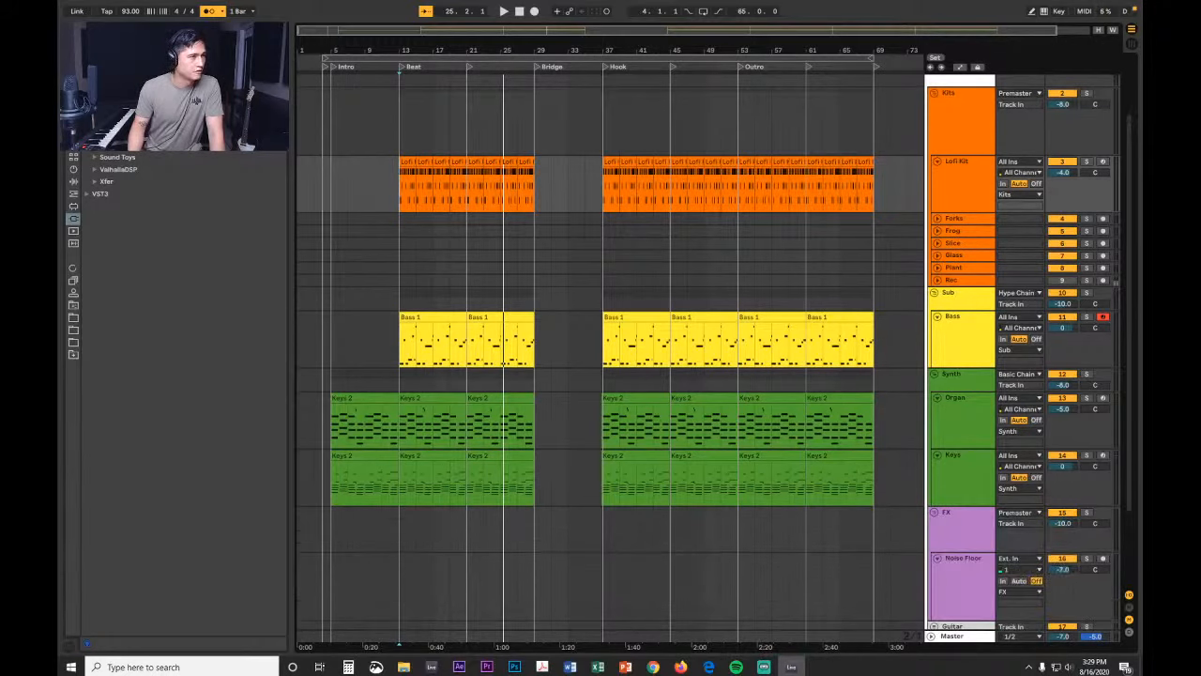
pyautogui.hotkey('ctrl', 'f')
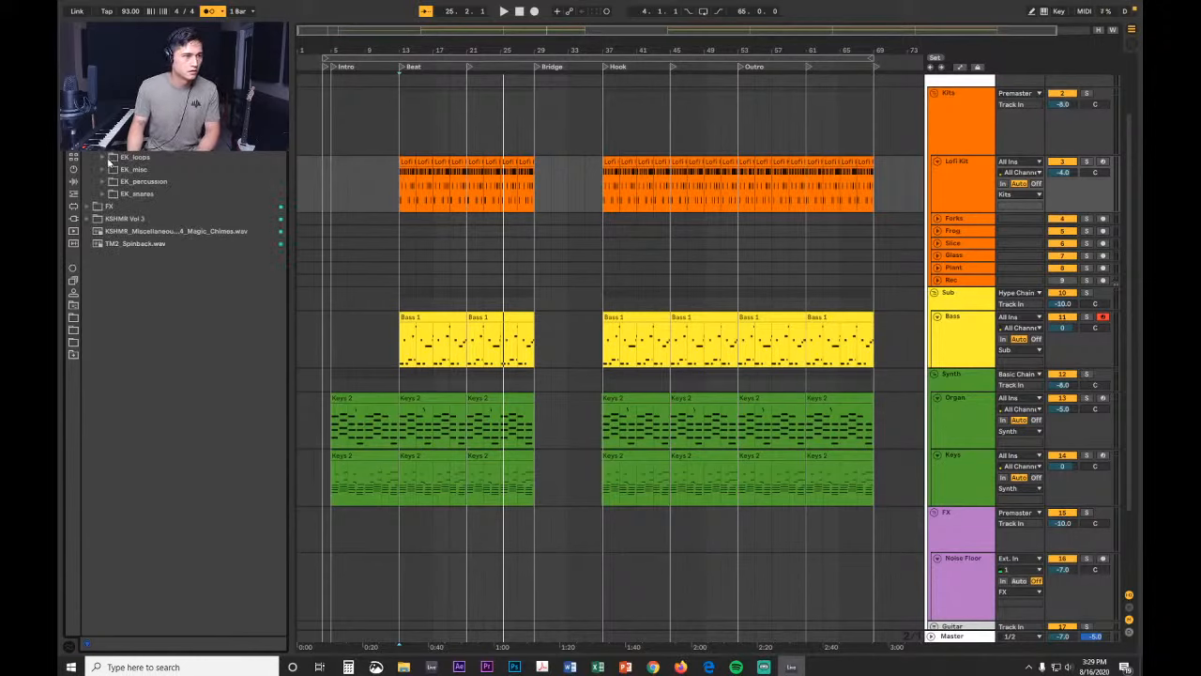
pyautogui.click(107, 171)
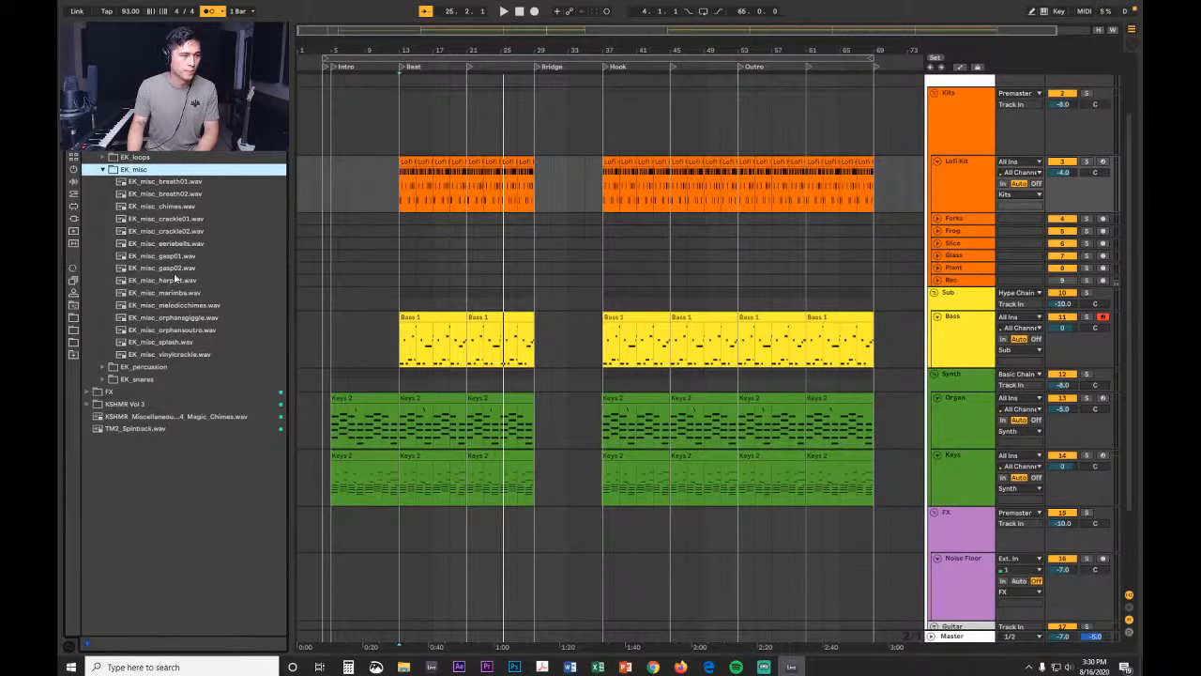
pyautogui.click(179, 354)
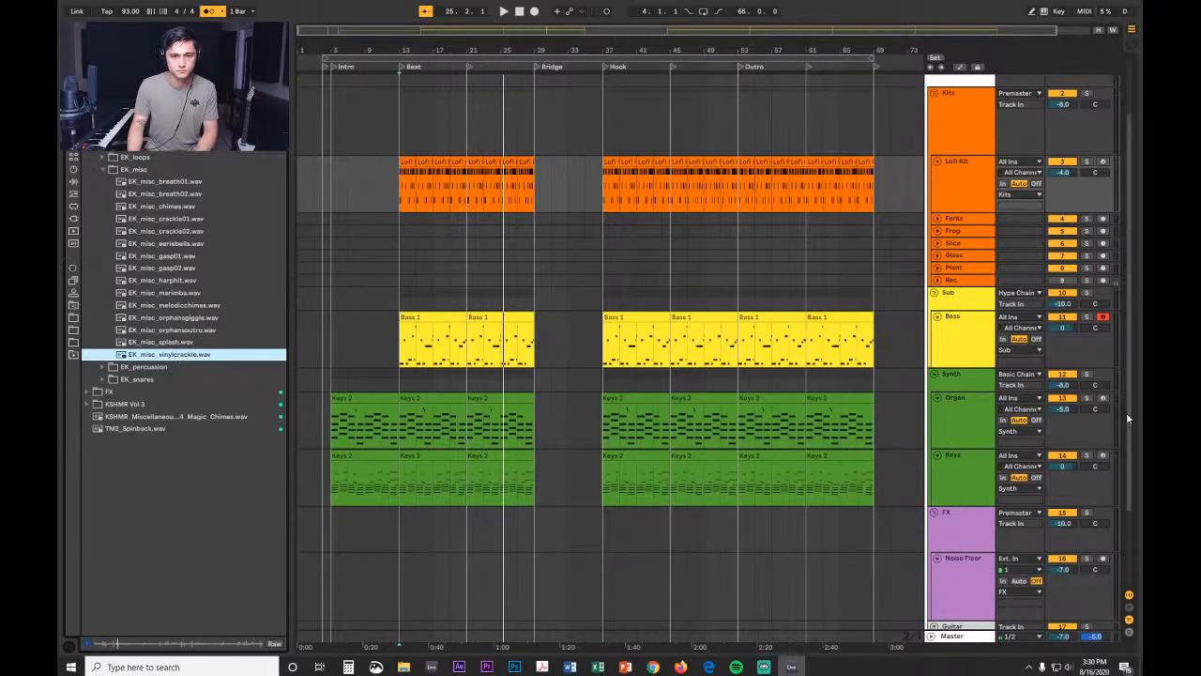
# Step: Place EK_misc_vinylcrackle.wav on the Noise Floor track at bar 5 and turn off the clip's warping
pyautogui.moveTo(1128, 414); pyautogui.dragTo(1138, 528)
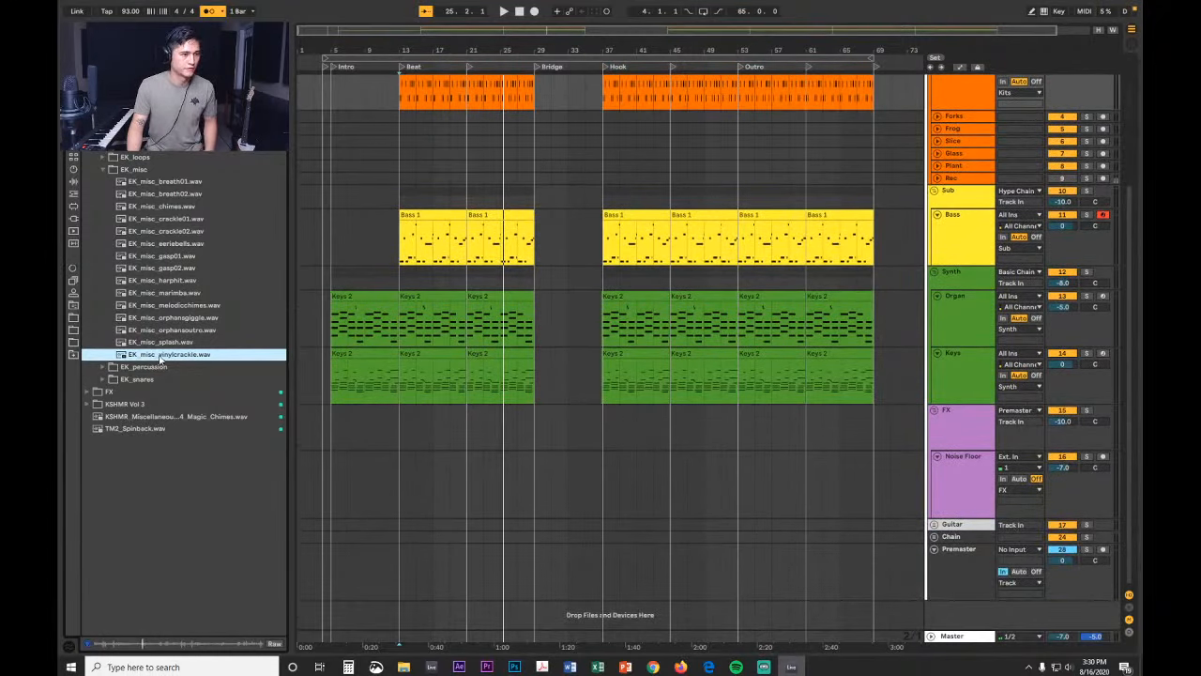
pyautogui.moveTo(165, 355); pyautogui.dragTo(346, 457)
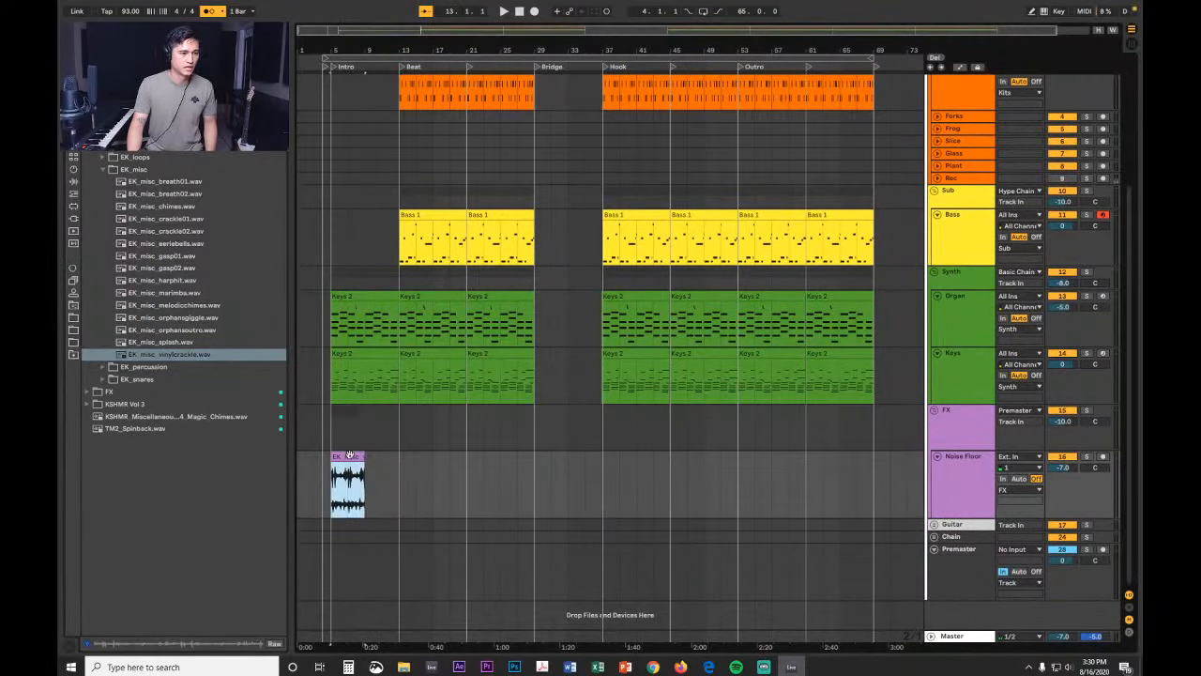
pyautogui.doubleClick(349, 456)
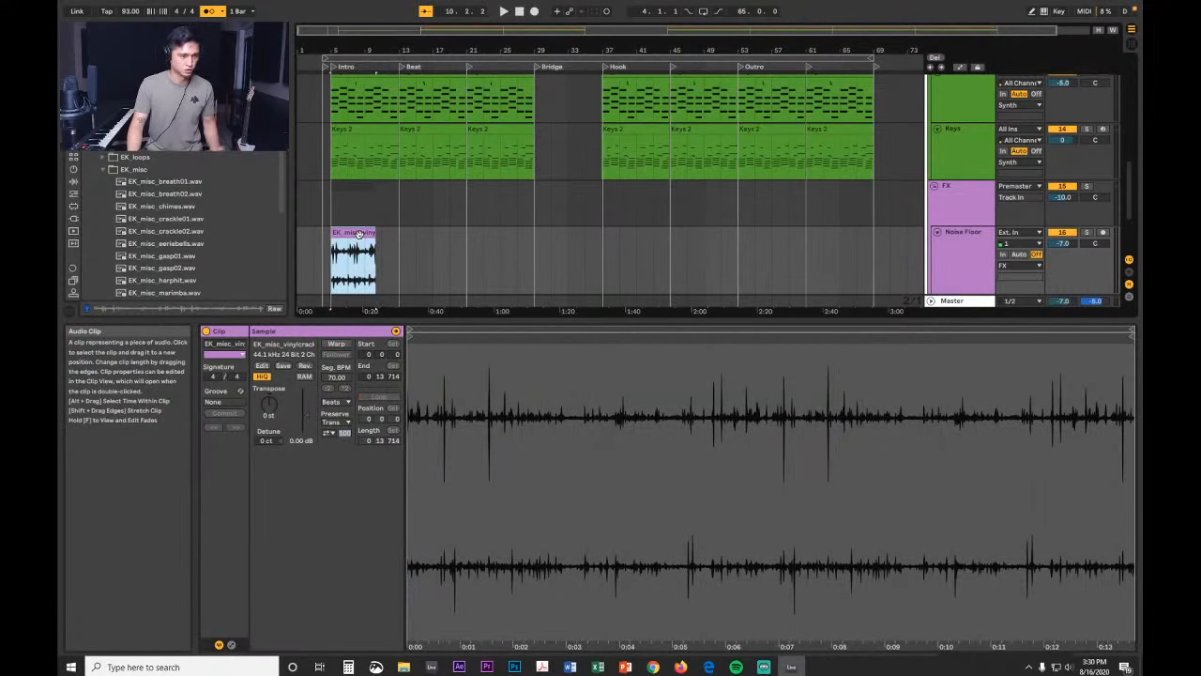
# Step: Duplicate the vinyl crackle clip end to end along the Noise Floor track up to the end of the Outro near bar 69
pyautogui.hotkey('ctrl', 'd')
pyautogui.hotkey('ctrl', 'd')
pyautogui.hotkey('ctrl', 'd')
pyautogui.hotkey('ctrl', 'd')
pyautogui.hotkey('ctrl', 'd')
pyautogui.hotkey('ctrl', 'd')
pyautogui.hotkey('ctrl', 'd')
pyautogui.hotkey('ctrl', 'd')
pyautogui.hotkey('ctrl', 'd')
pyautogui.hotkey('ctrl', 'd')
pyautogui.hotkey('ctrl', 'd')
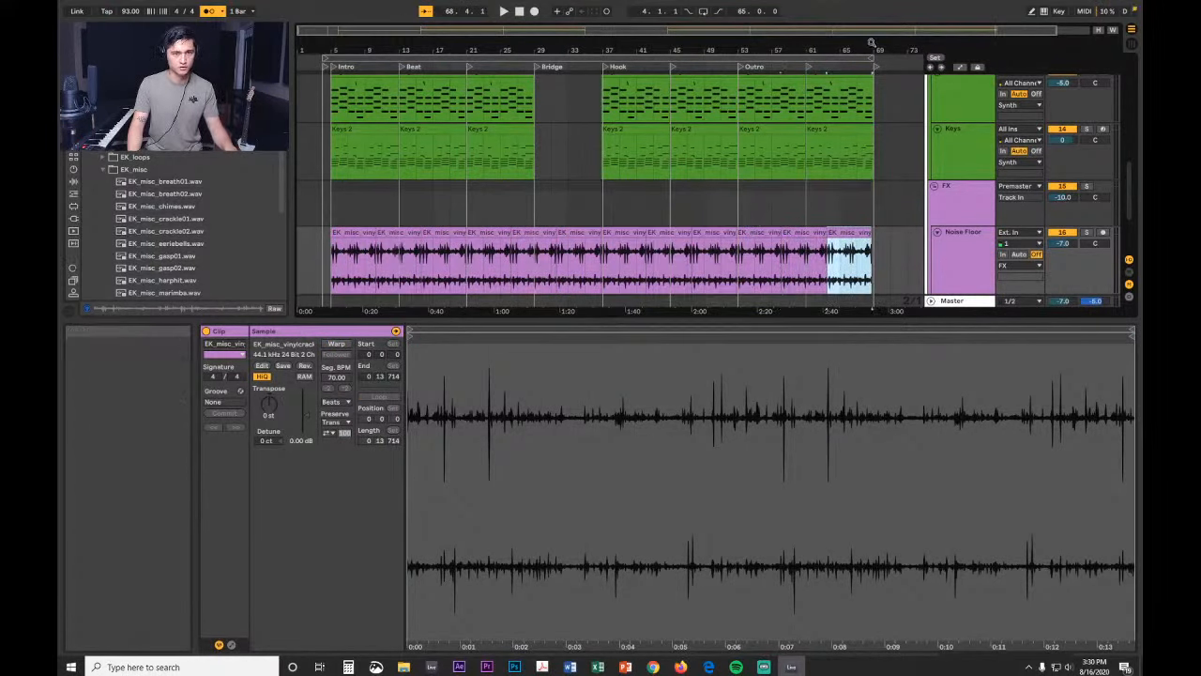
# Step: Try one more vinyl crackle duplicate past the end of the Outro, and undo it
pyautogui.hotkey('ctrl', 'd')
pyautogui.moveTo(872, 47); pyautogui.dragTo(516, 83)
pyautogui.hotkey('ctrl', 'z')
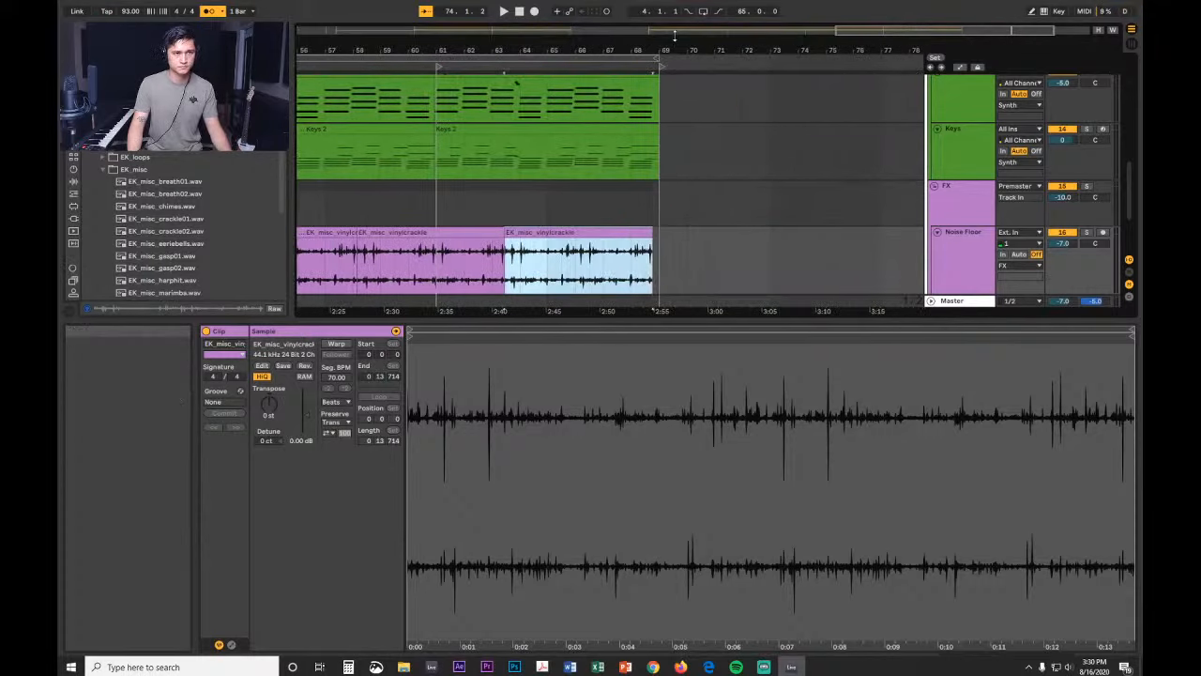
pyautogui.moveTo(676, 45); pyautogui.dragTo(688, 56)
pyautogui.moveTo(592, 49); pyautogui.dragTo(765, 30)
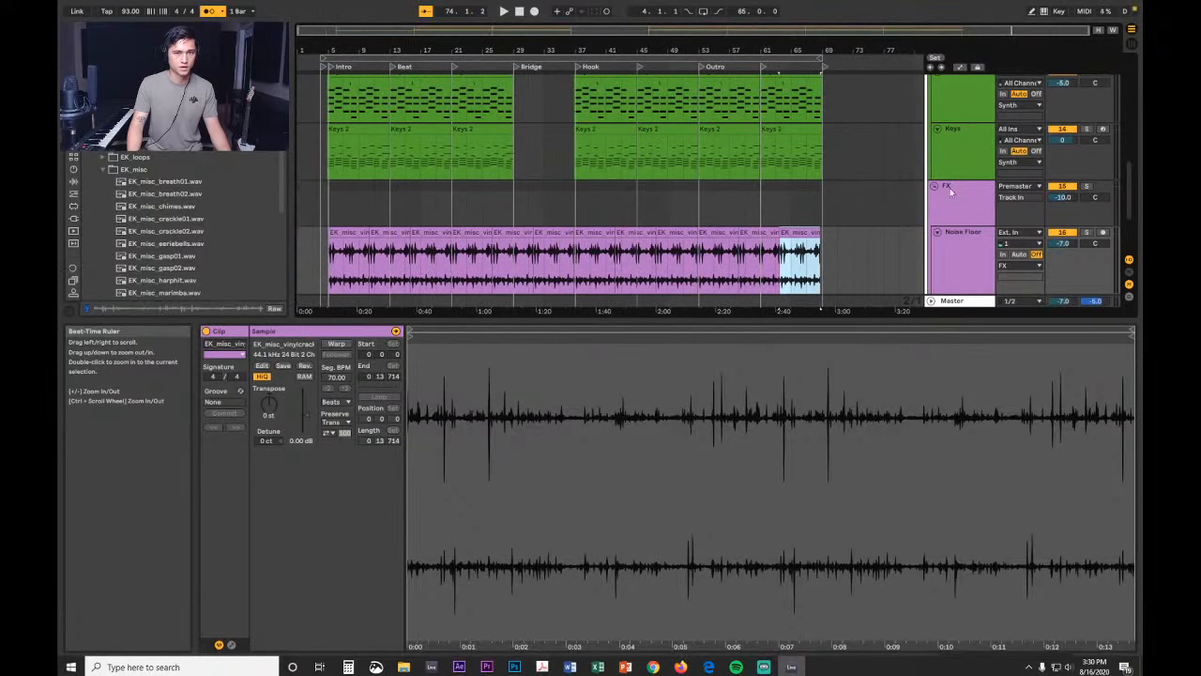
# Step: Select all vinyl crackle clips, play from bar 5, and set the Noise Floor track's volume to -10 dB
pyautogui.click(322, 277)
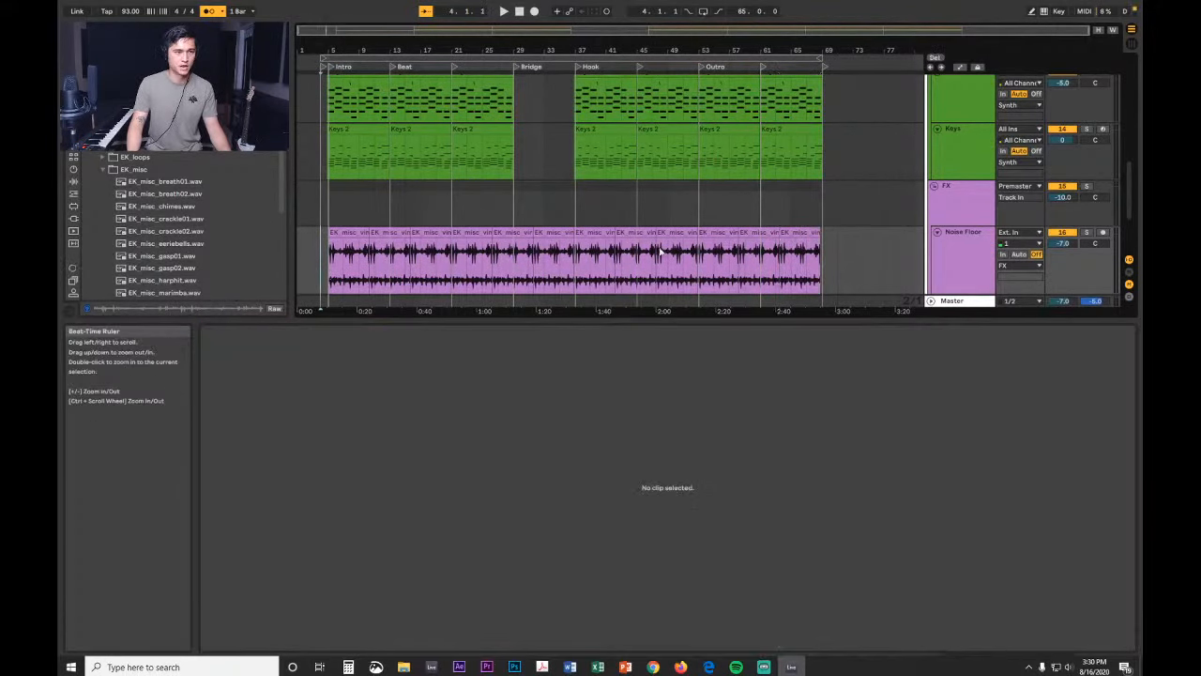
pyautogui.moveTo(329, 261); pyautogui.dragTo(836, 246)
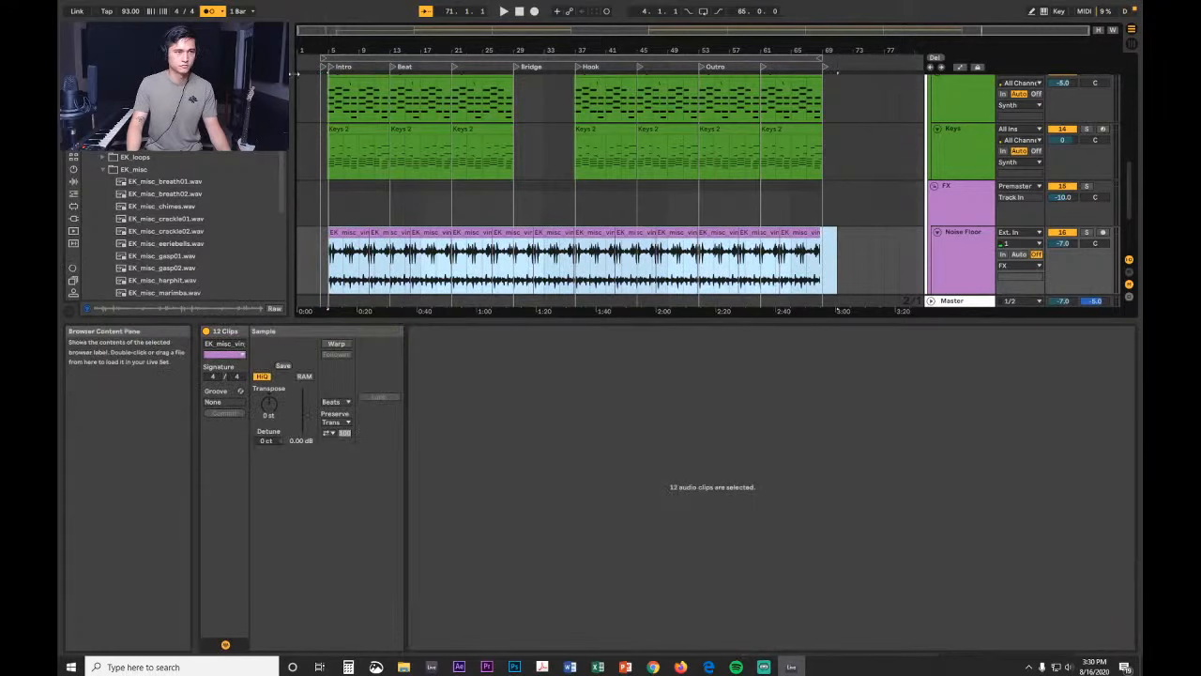
pyautogui.press('space')
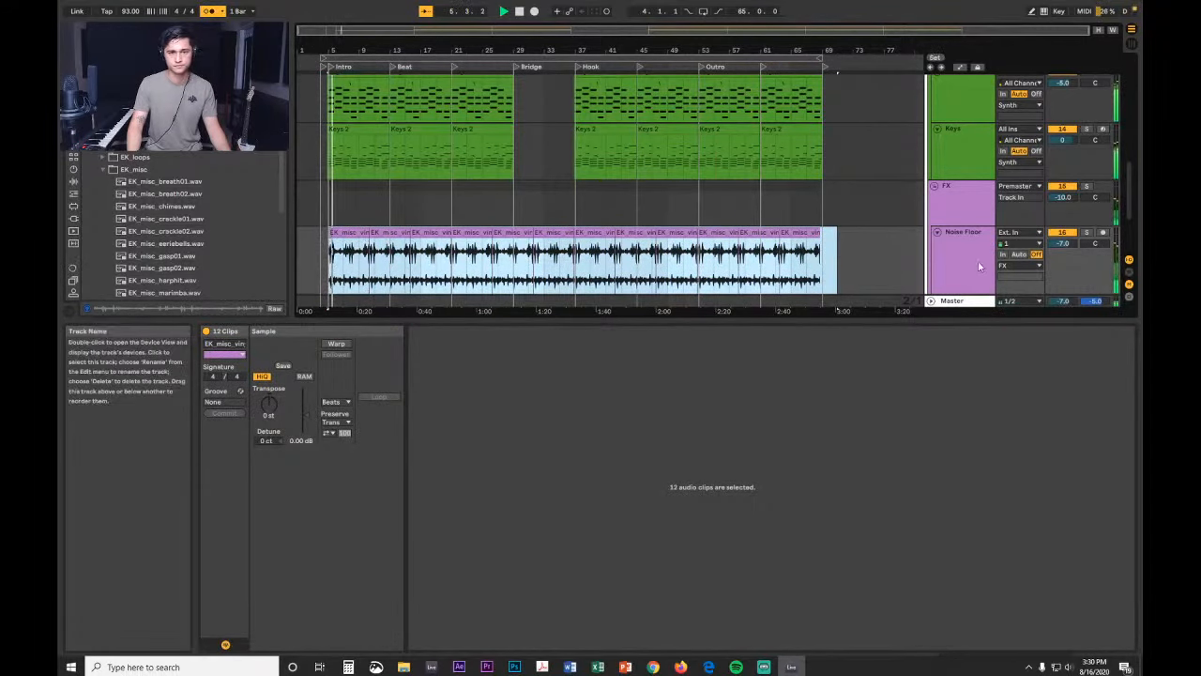
pyautogui.click(1062, 244)
pyautogui.write('-10')
pyautogui.press('Return')
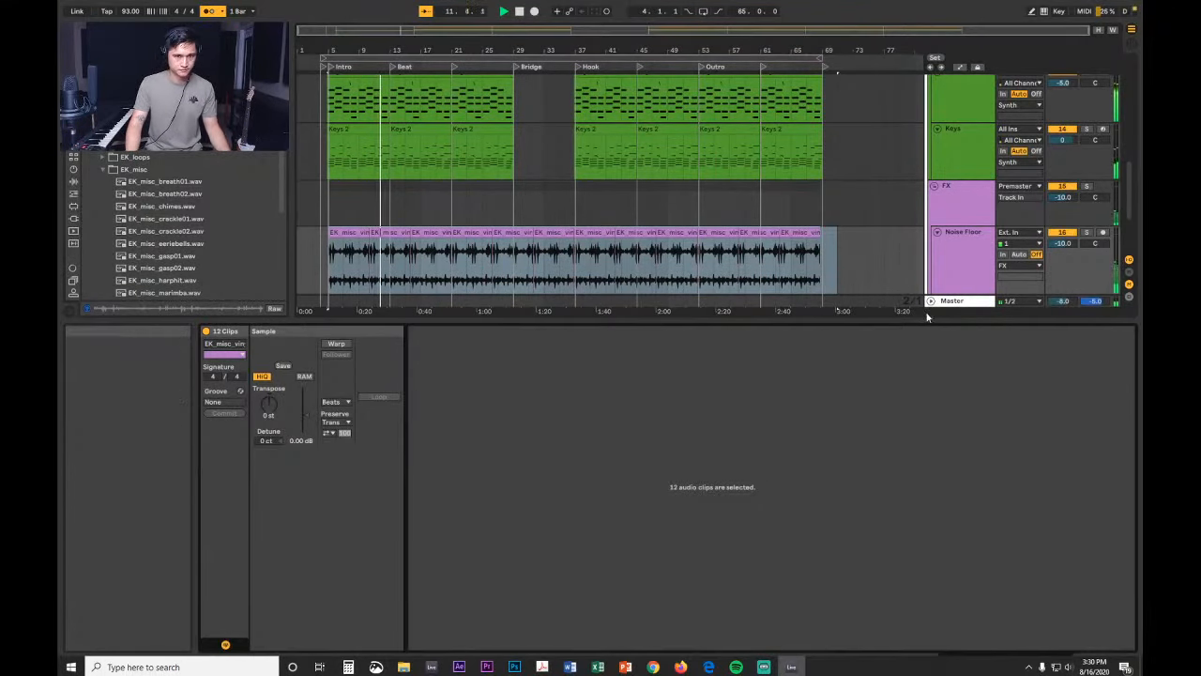
# Step: Unfold the Forks and Rec tracks and arm the Rec track for recording
pyautogui.moveTo(924, 320); pyautogui.dragTo(927, 433)
pyautogui.scroll(5, 402, 196)
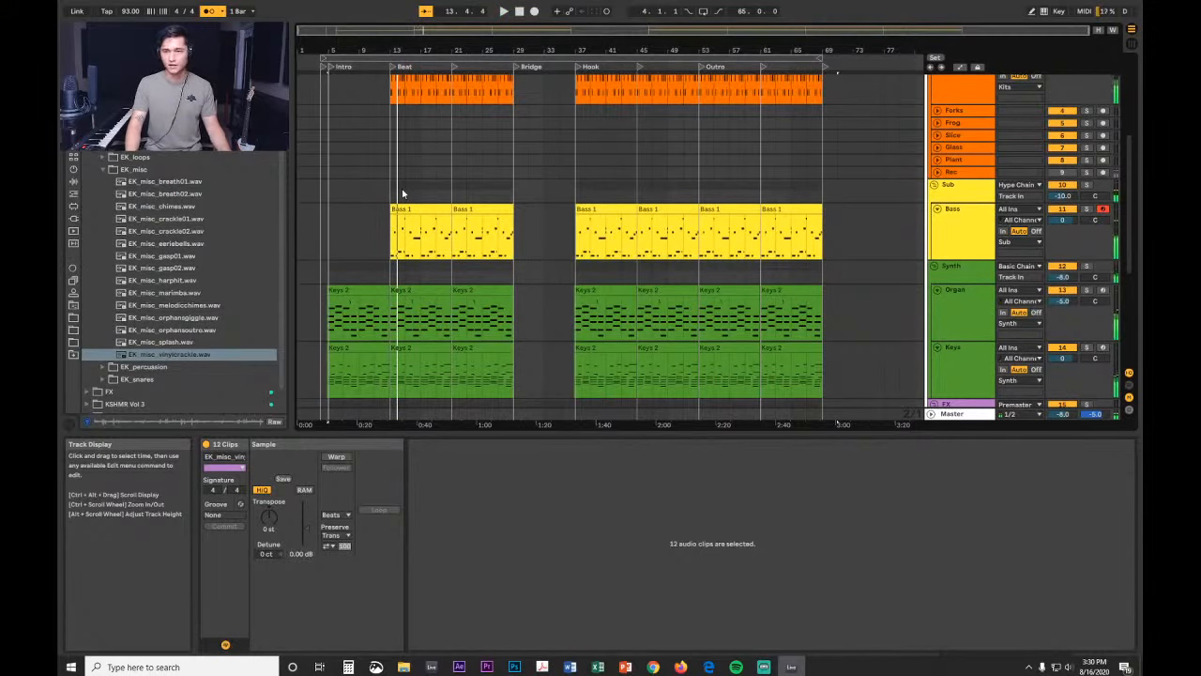
pyautogui.scroll(2, 632, 198)
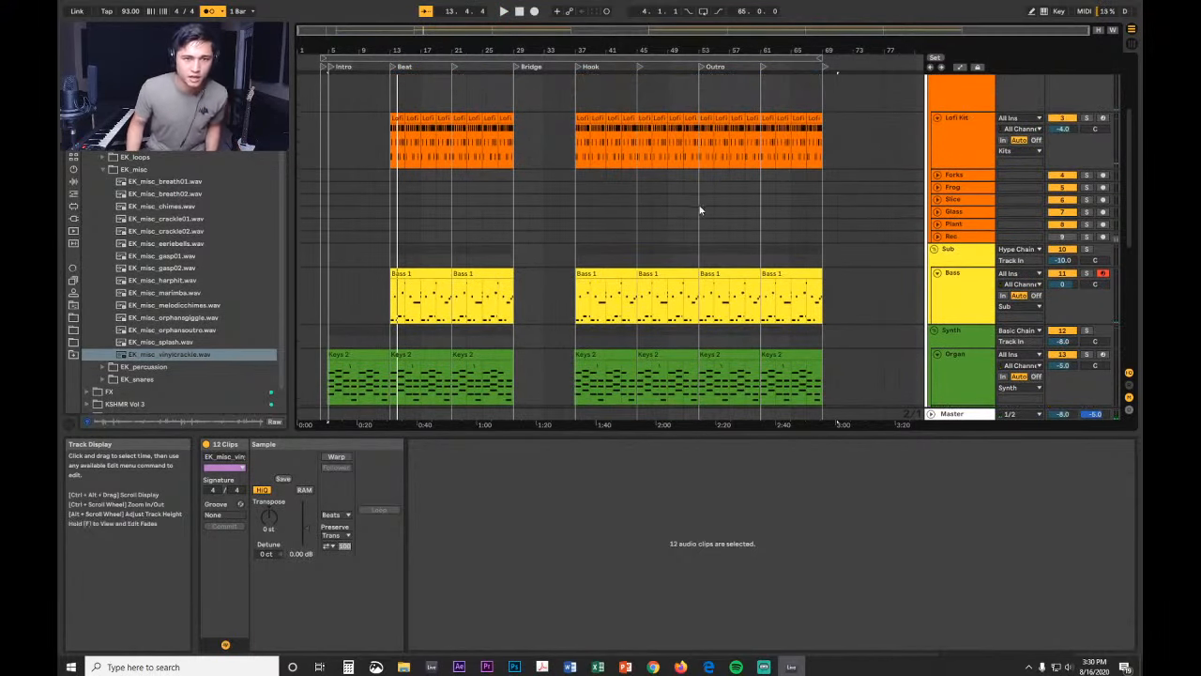
pyautogui.click(937, 176)
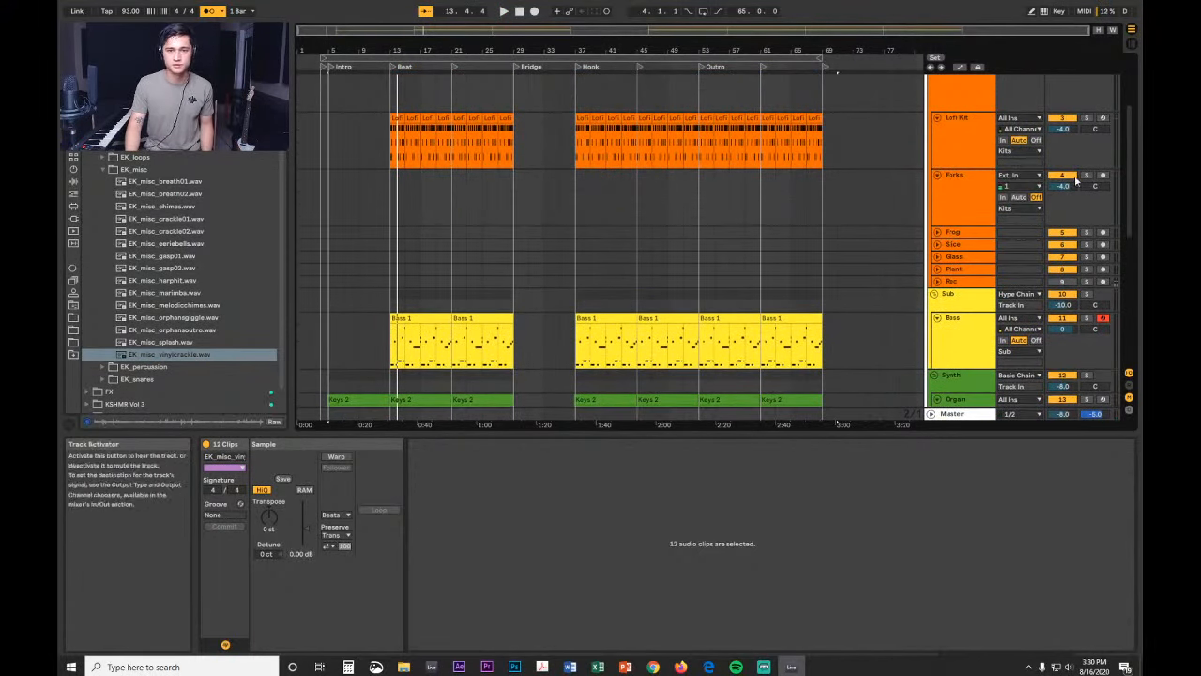
pyautogui.click(1103, 177)
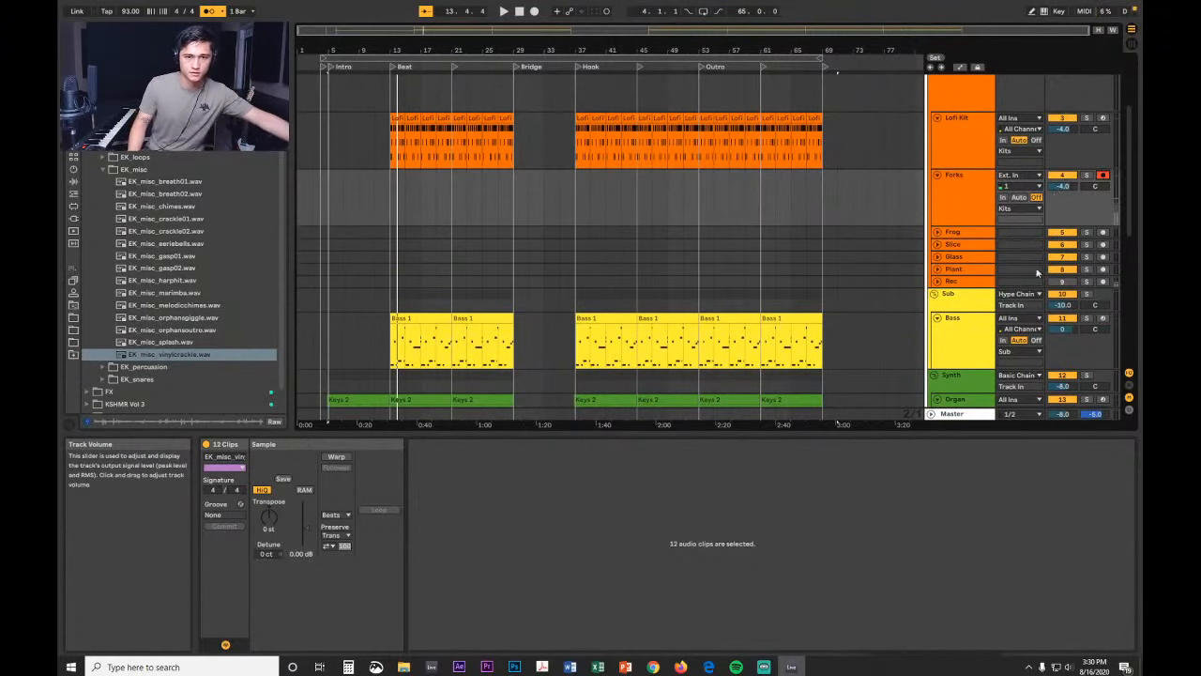
pyautogui.click(972, 283)
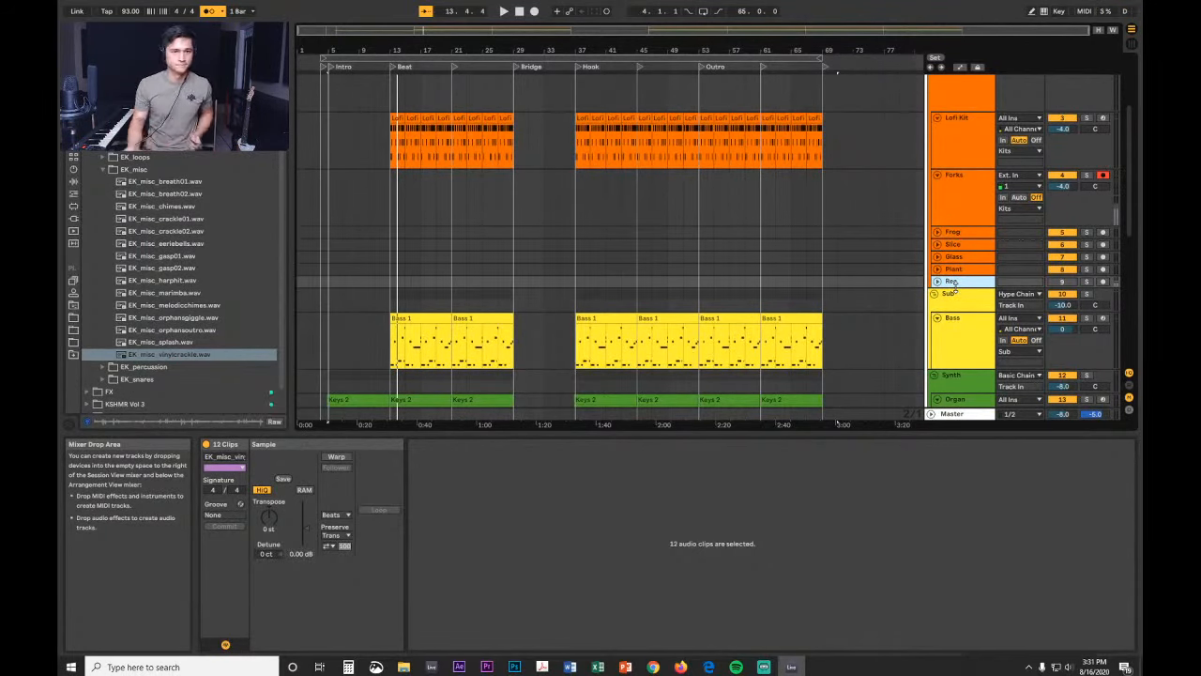
pyautogui.click(1103, 283)
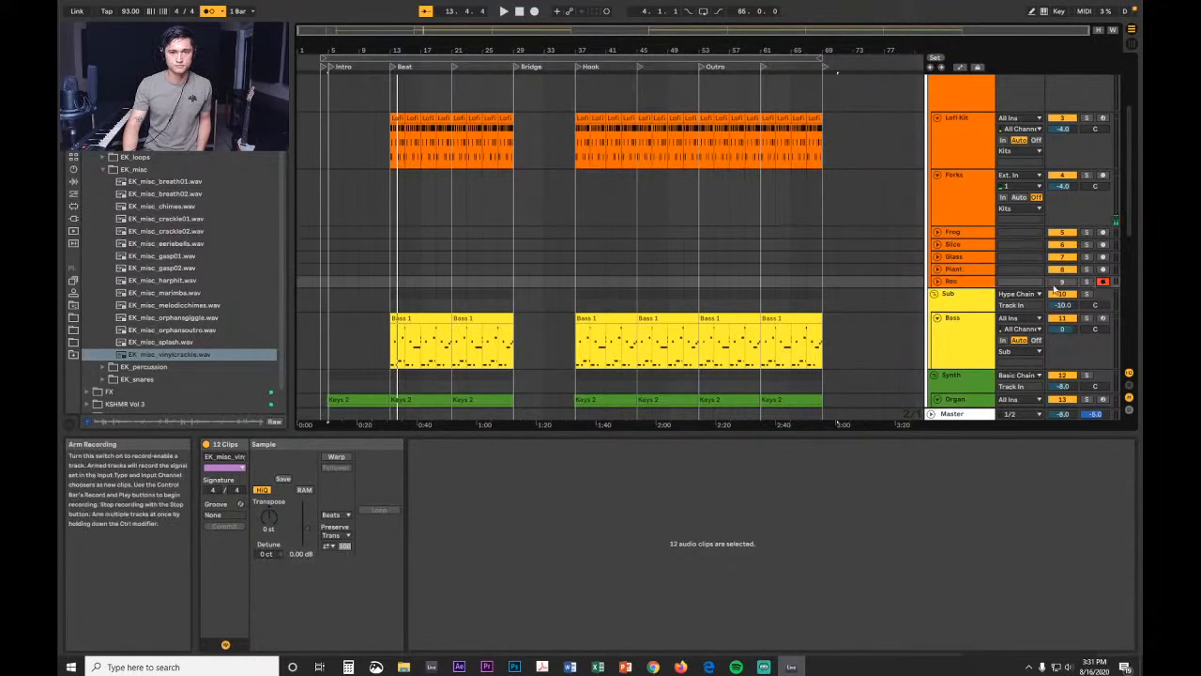
pyautogui.click(936, 282)
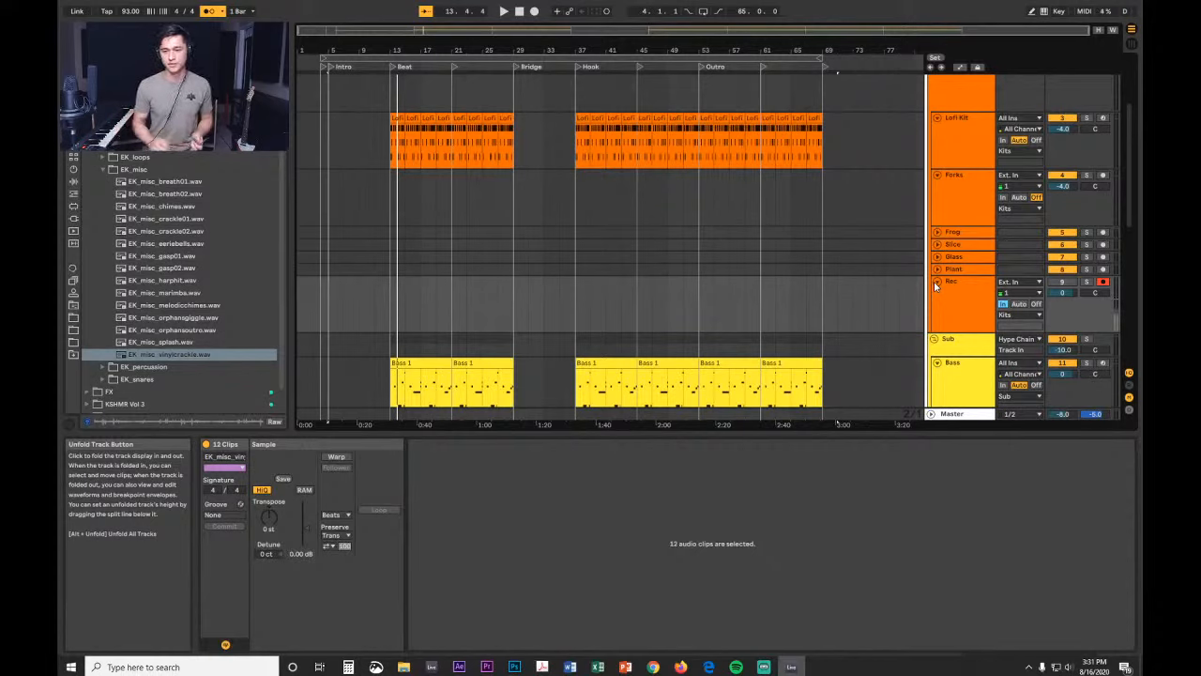
# Step: Record an audio take on the Rec track from bar 13 to about bar 32
pyautogui.click(390, 200)
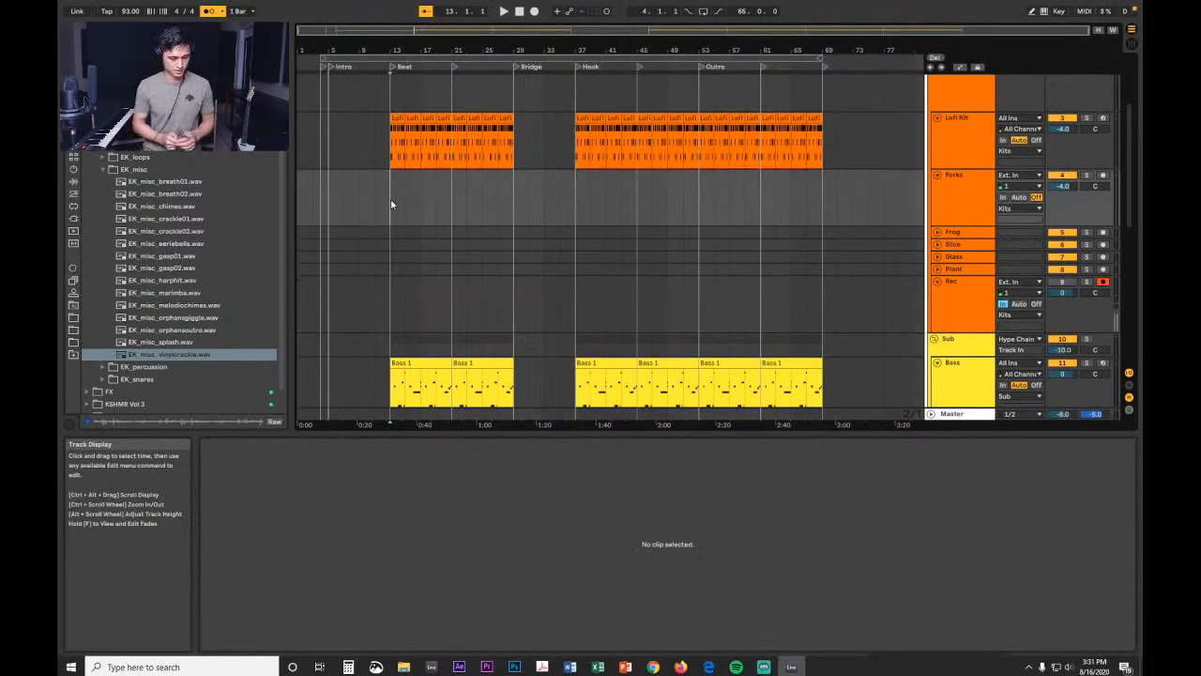
pyautogui.press('F9')
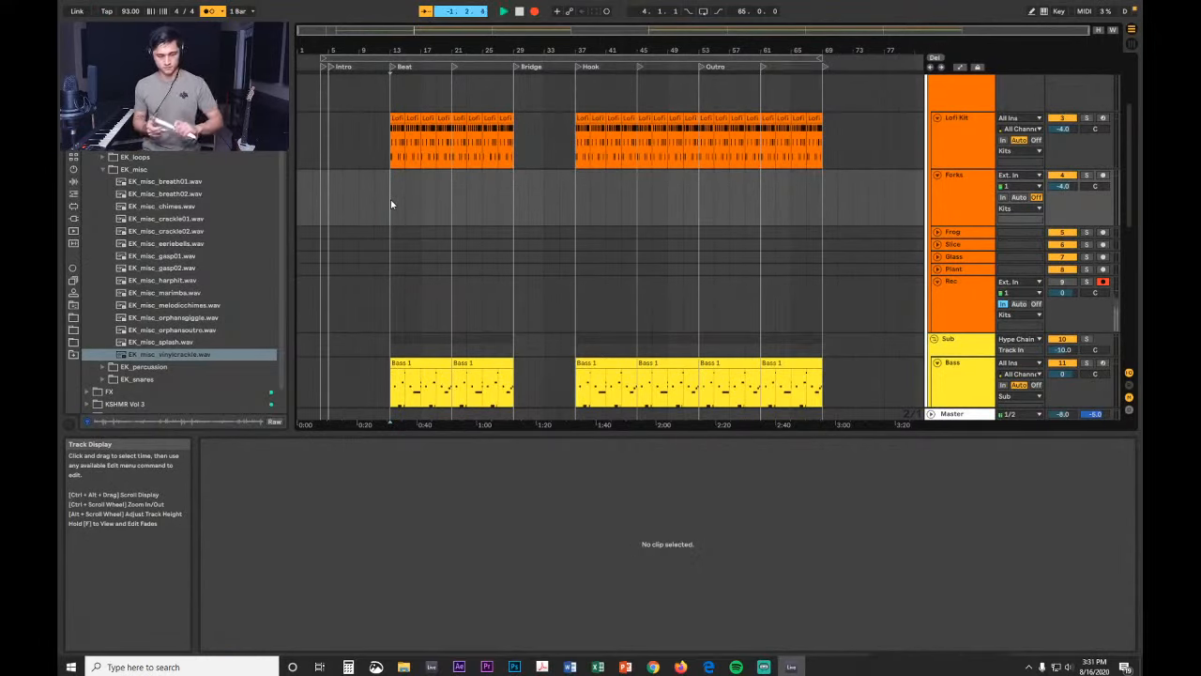
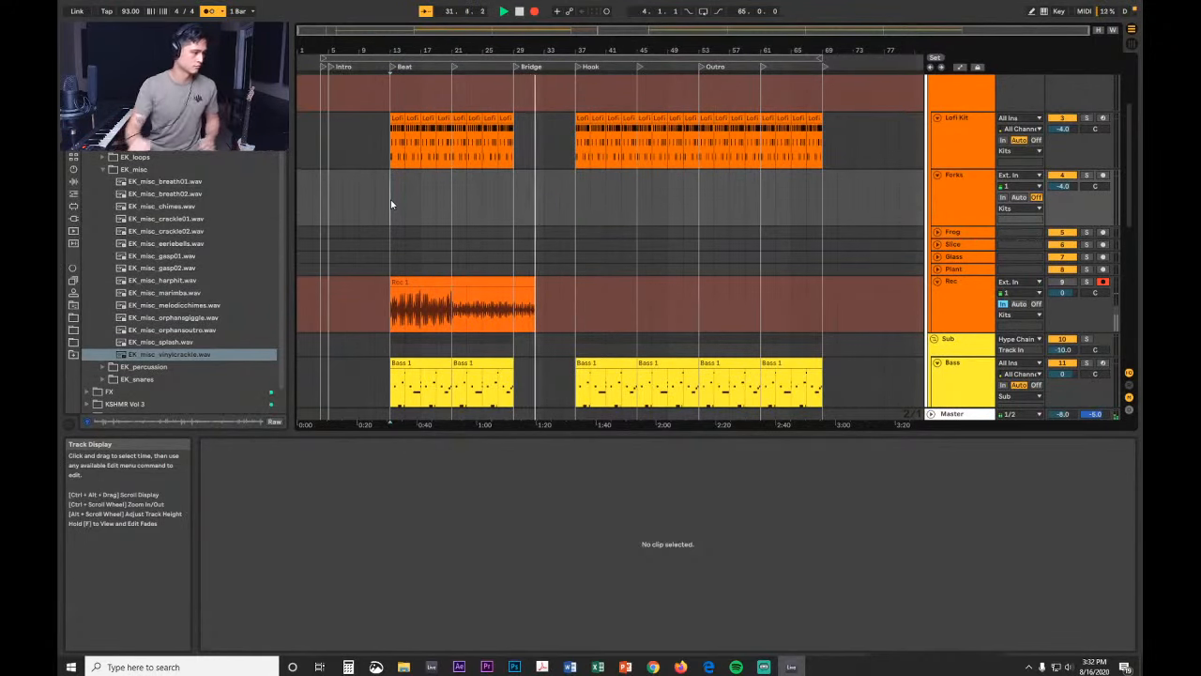
pyautogui.click(519, 10)
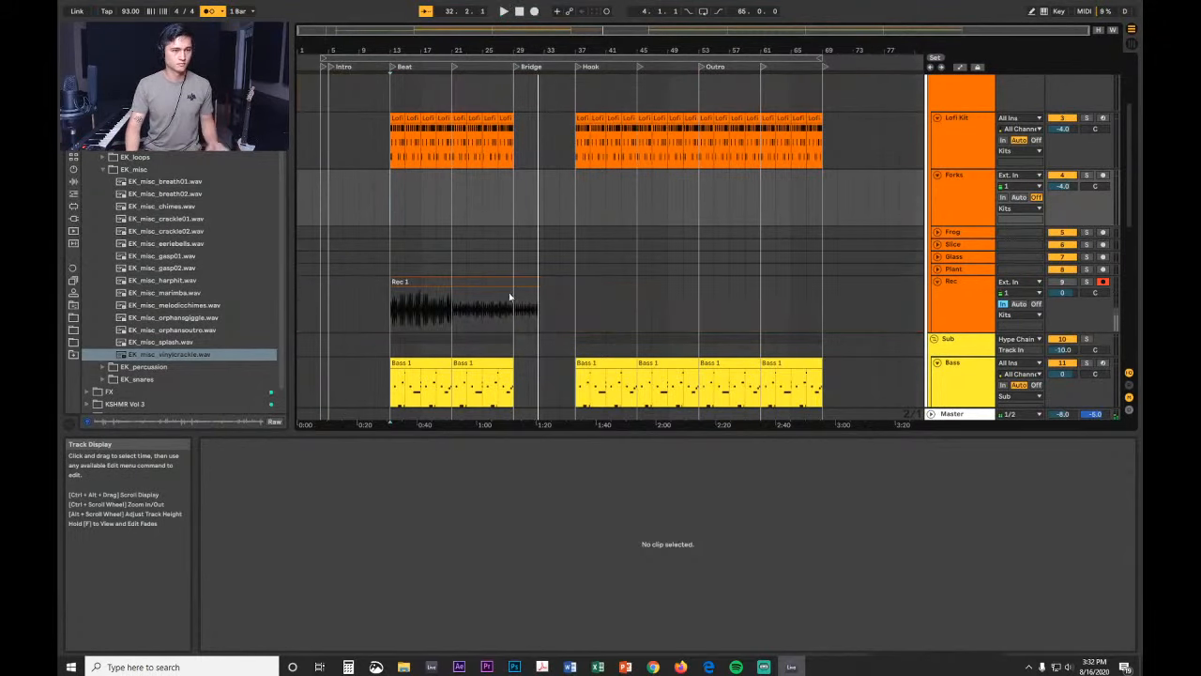
# Step: Move the recorded take from the Rec track to bar 13 on the Forks track
pyautogui.click(477, 295)
pyautogui.press('Delete')
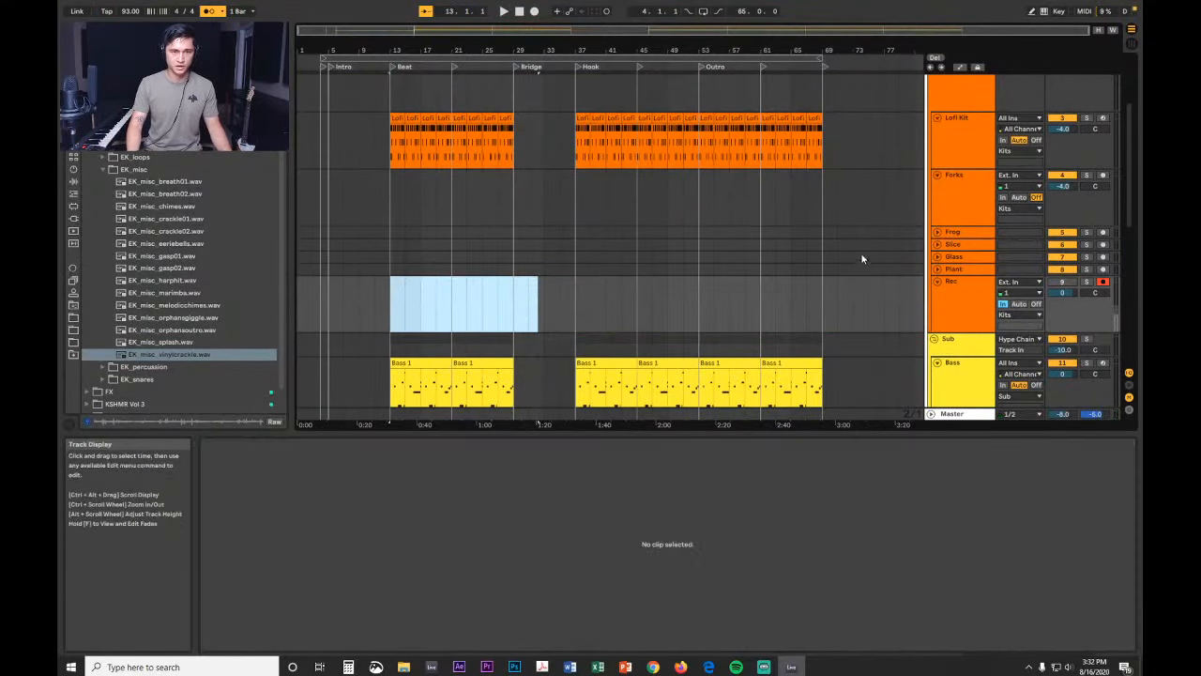
pyautogui.click(391, 206)
pyautogui.hotkey('ctrl', 'v')
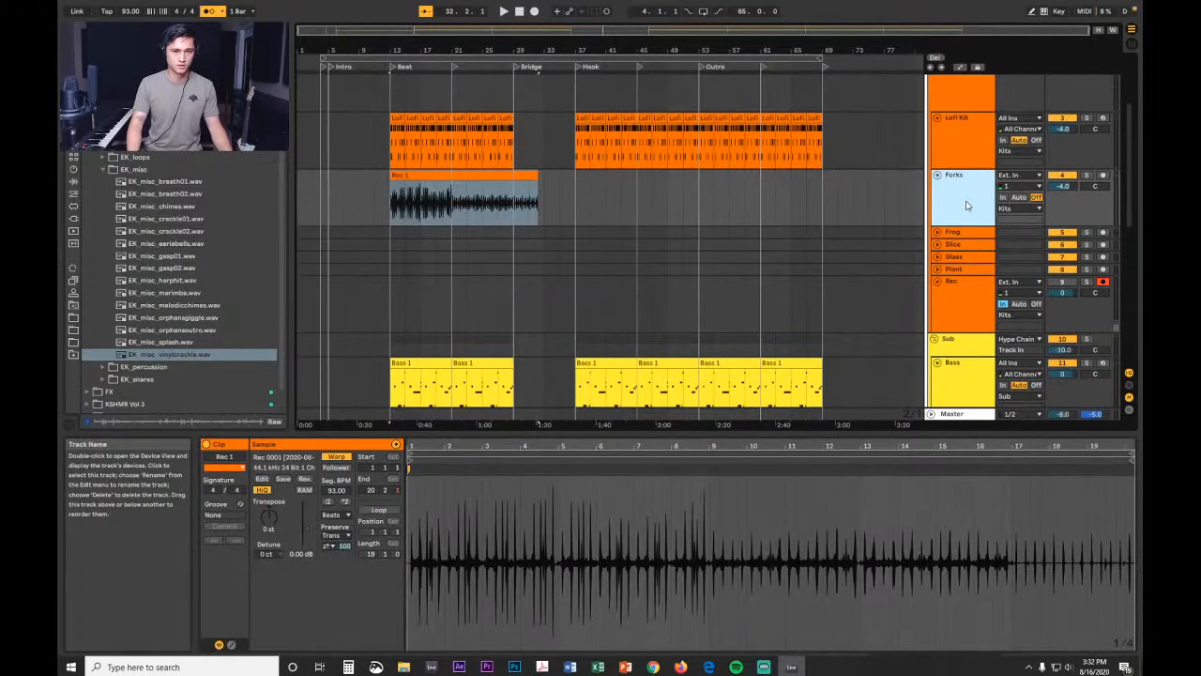
# Step: Bypass the GL REVERB & DELAY rack on the Forks track and return the playback position to bar 13
pyautogui.doubleClick(968, 205)
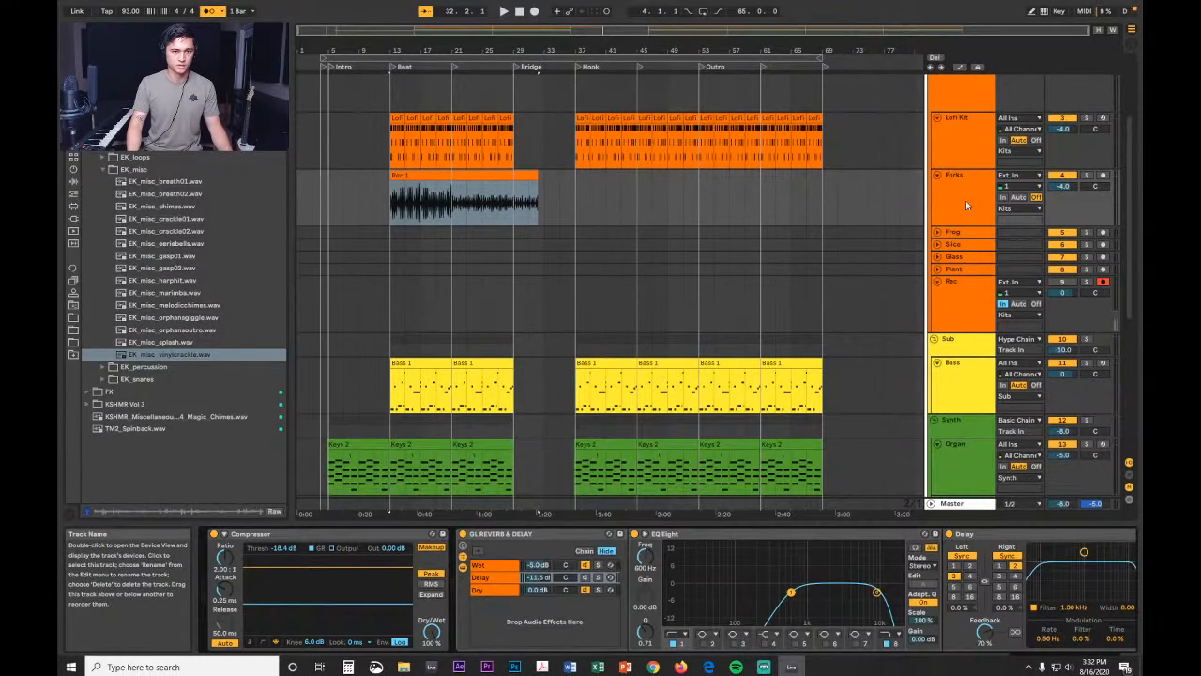
pyautogui.click(464, 535)
pyautogui.moveTo(394, 50)
pyautogui.mouseDown()
pyautogui.moveTo(394, 169)
pyautogui.moveTo(381, 47)
pyautogui.moveTo(394, 44)
pyautogui.mouseUp()
pyautogui.click(327, 216)
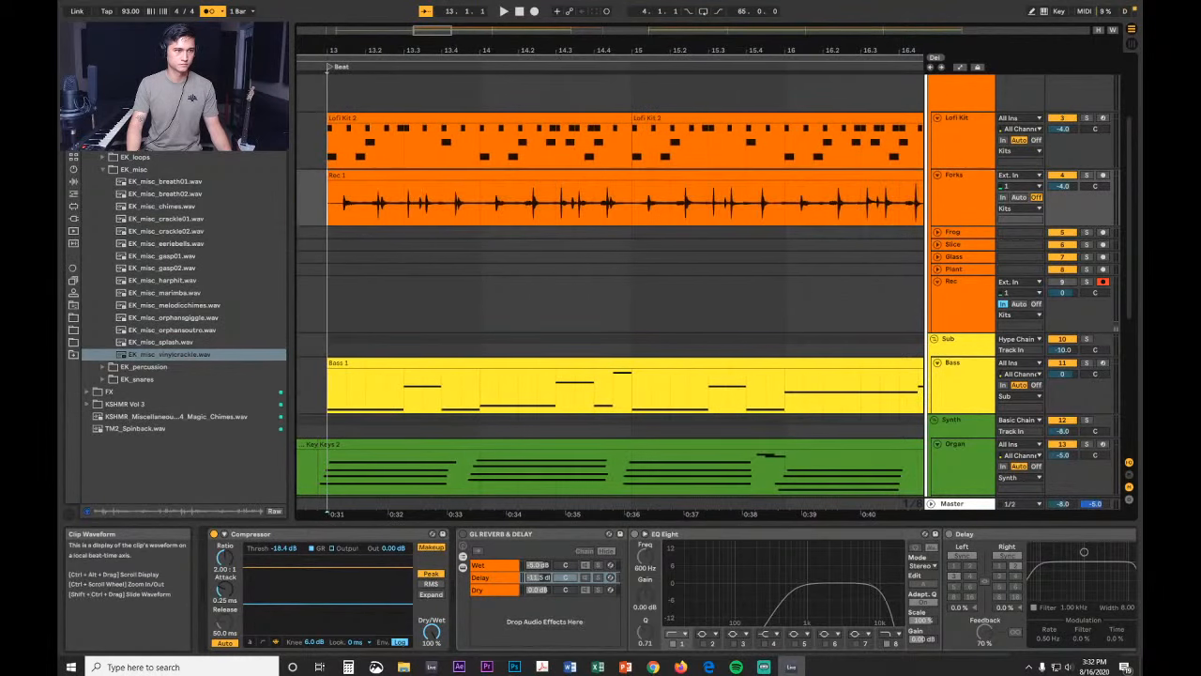
# Step: Solo the Forks track and play its take from bar 13
pyautogui.click(1084, 180)
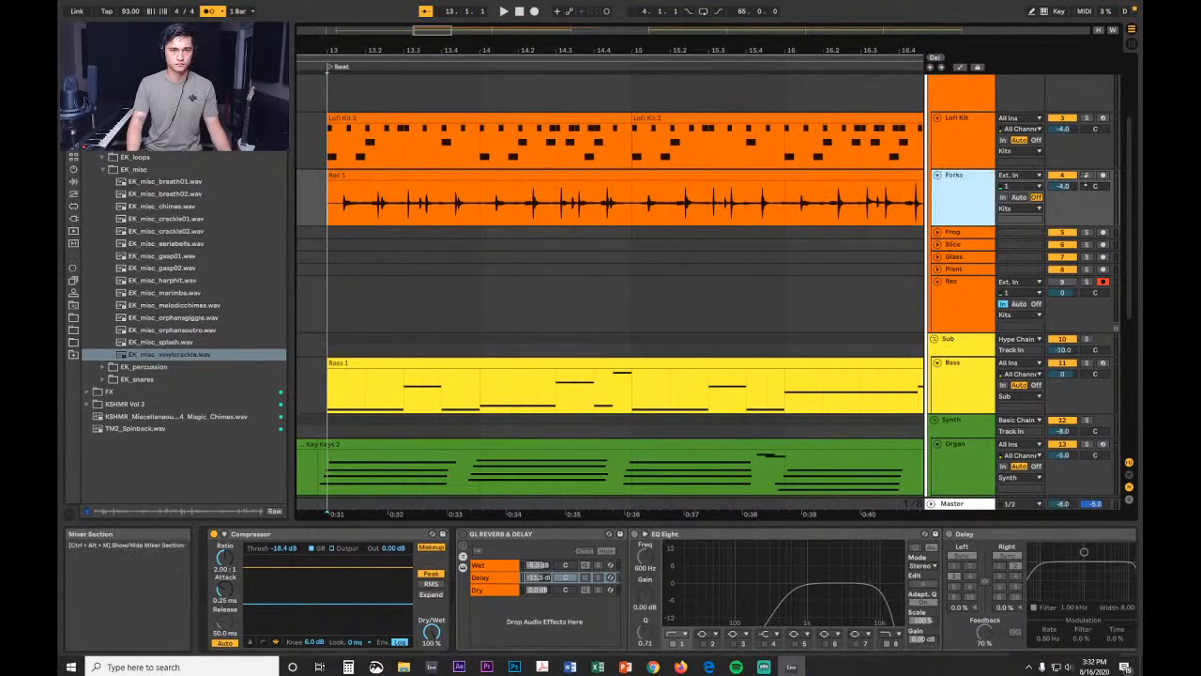
pyautogui.click(1086, 175)
pyautogui.press('space')
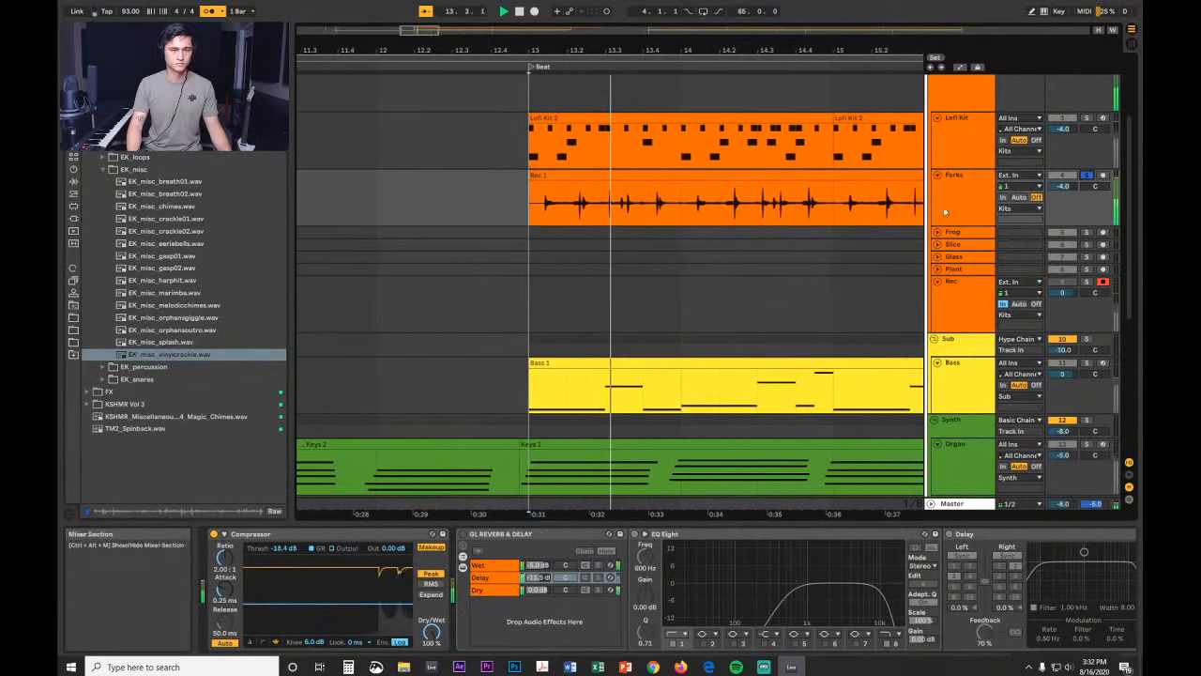
pyautogui.press('space')
# Step: Delete the recorded take from the Forks track
pyautogui.click(552, 197)
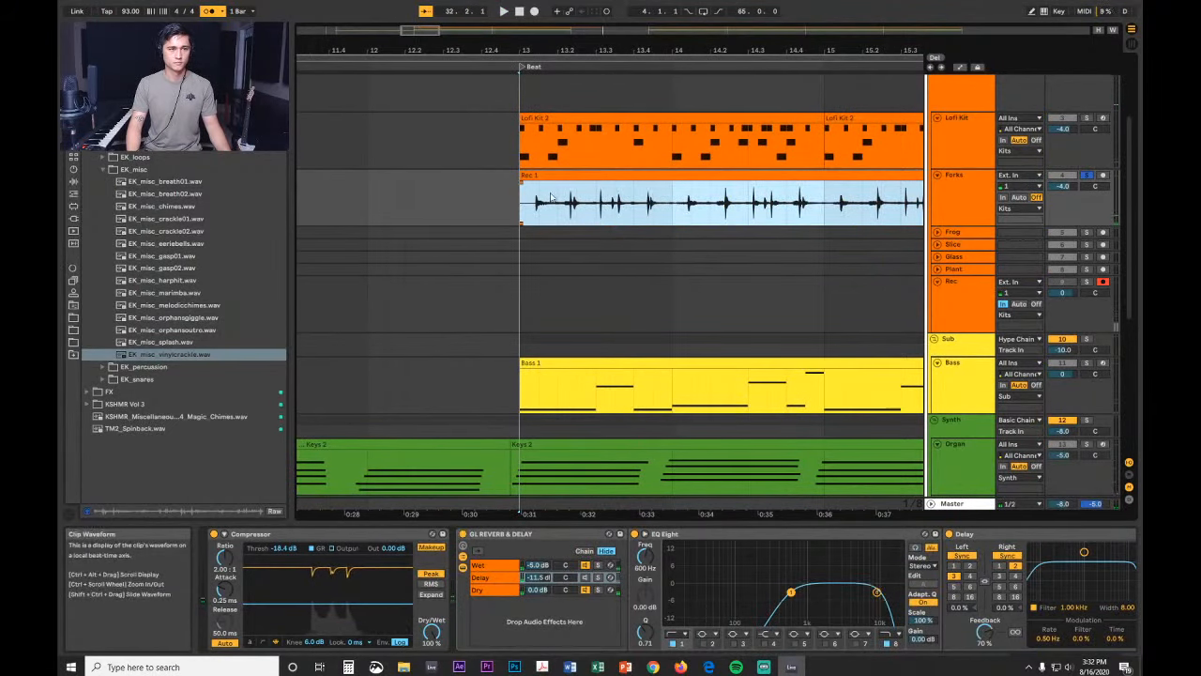
pyautogui.click(553, 194)
pyautogui.click(554, 176)
pyautogui.press('Delete')
pyautogui.click(520, 217)
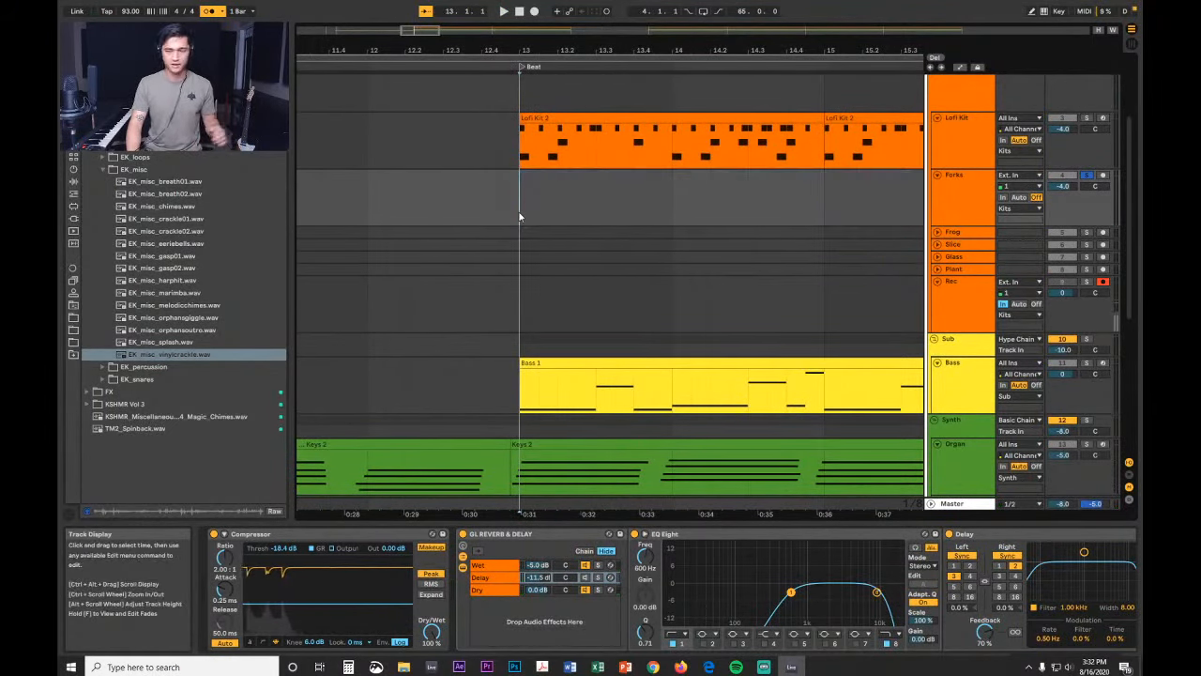
# Step: Check the Yamaha Steinberg USB driver's ASIO and sample rate settings in the audio hardware setup, and close the preferences
pyautogui.hotkey('ctrl', ',')
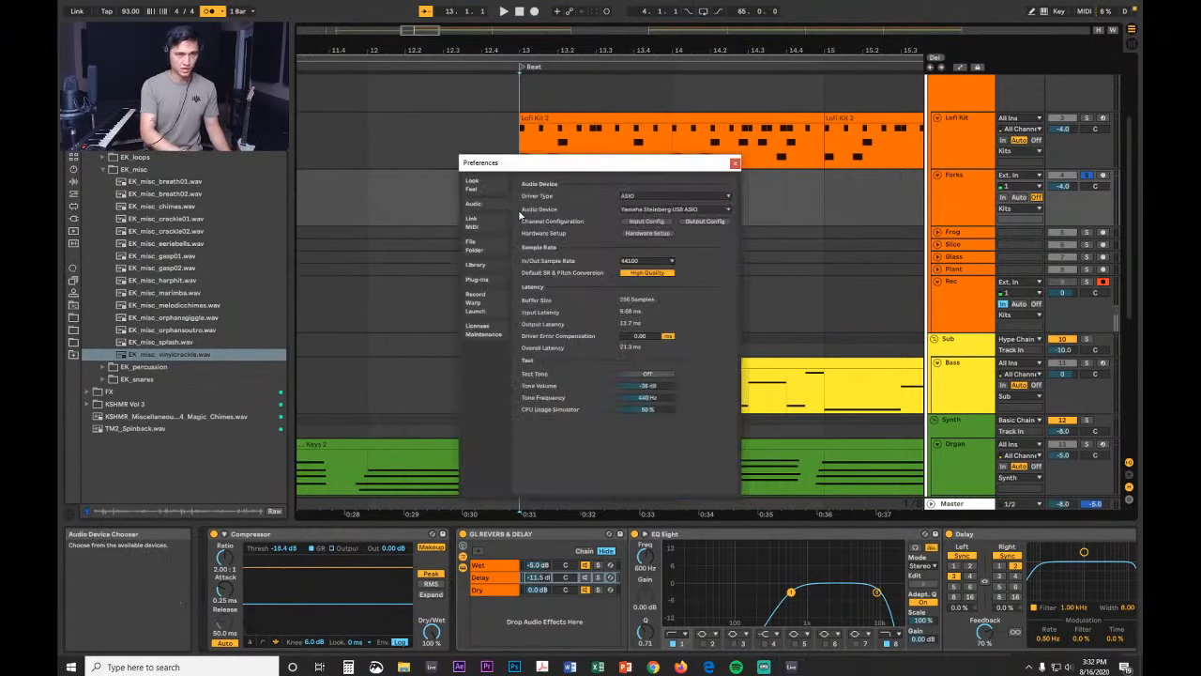
pyautogui.click(647, 234)
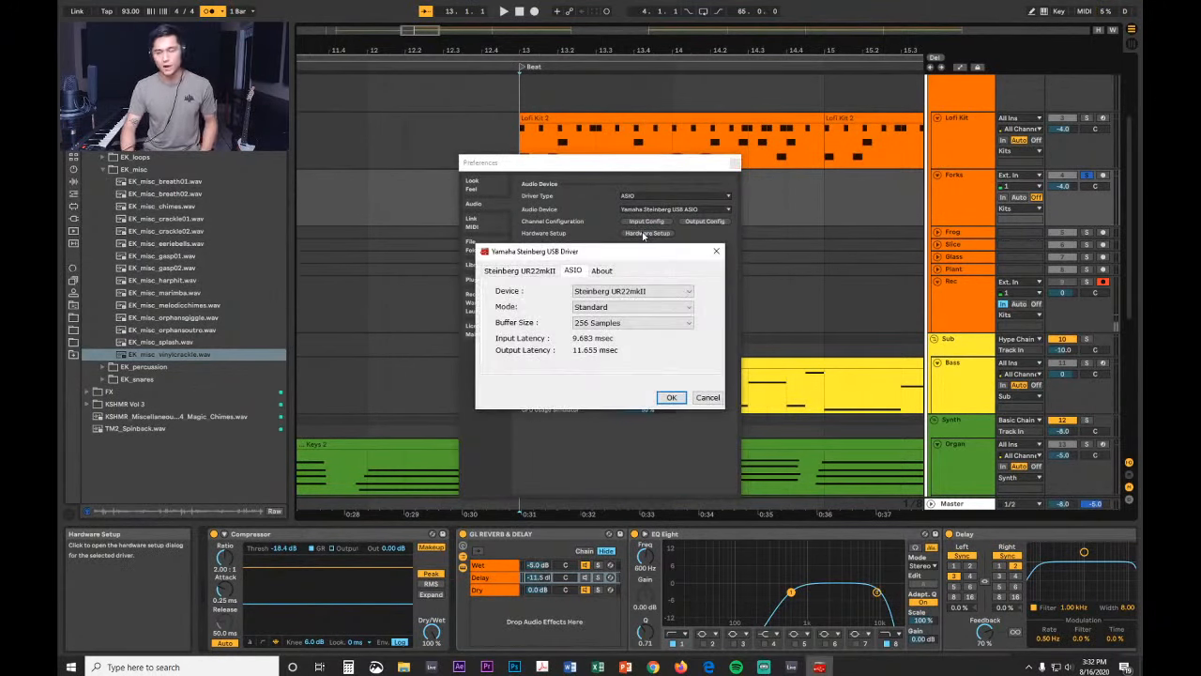
pyautogui.click(521, 271)
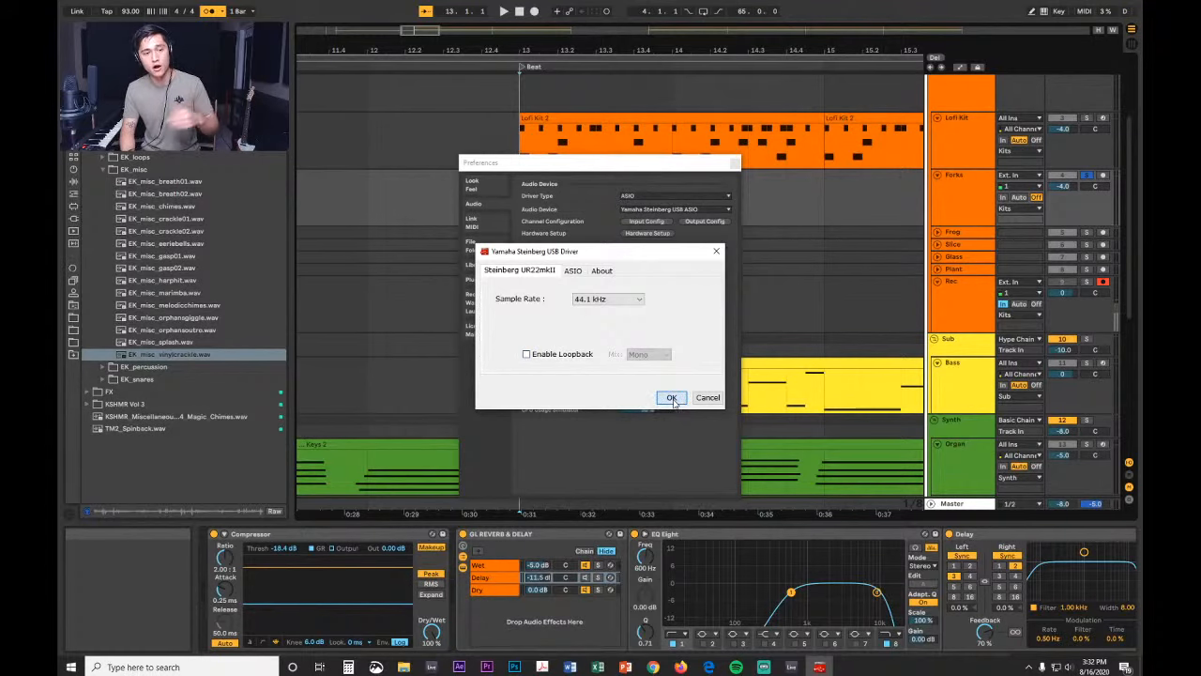
pyautogui.click(671, 398)
pyautogui.click(735, 164)
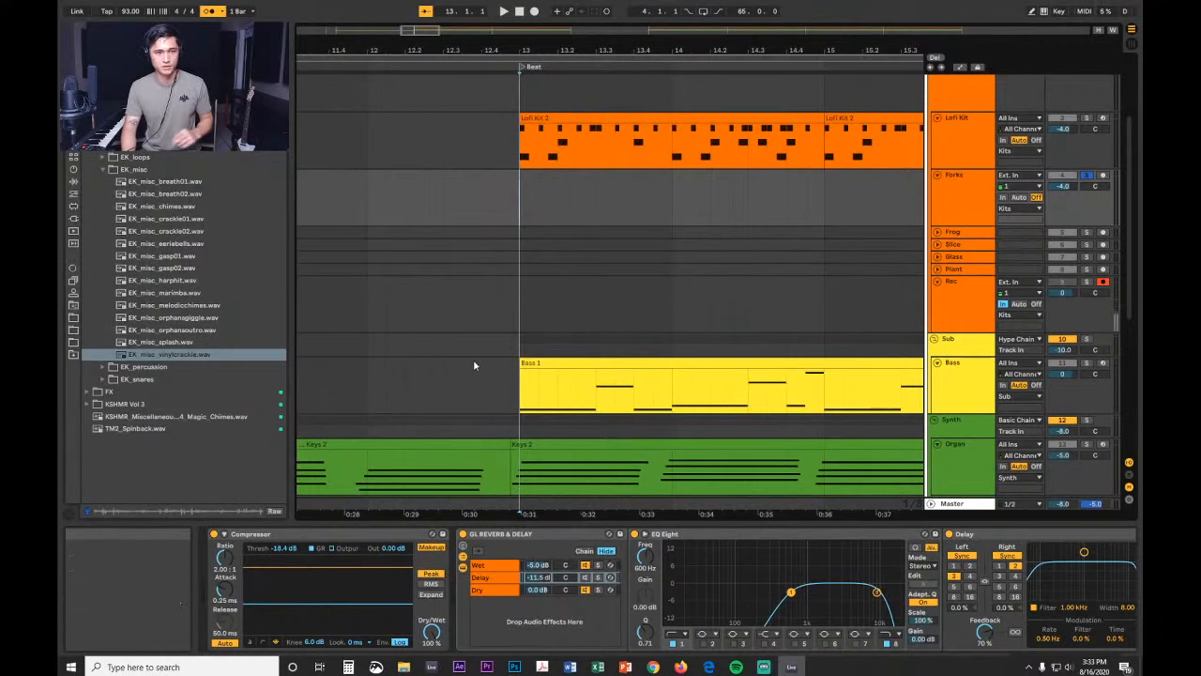
# Step: Record a new audio take on the Rec track from bar 13 to about bar 32
pyautogui.click(521, 300)
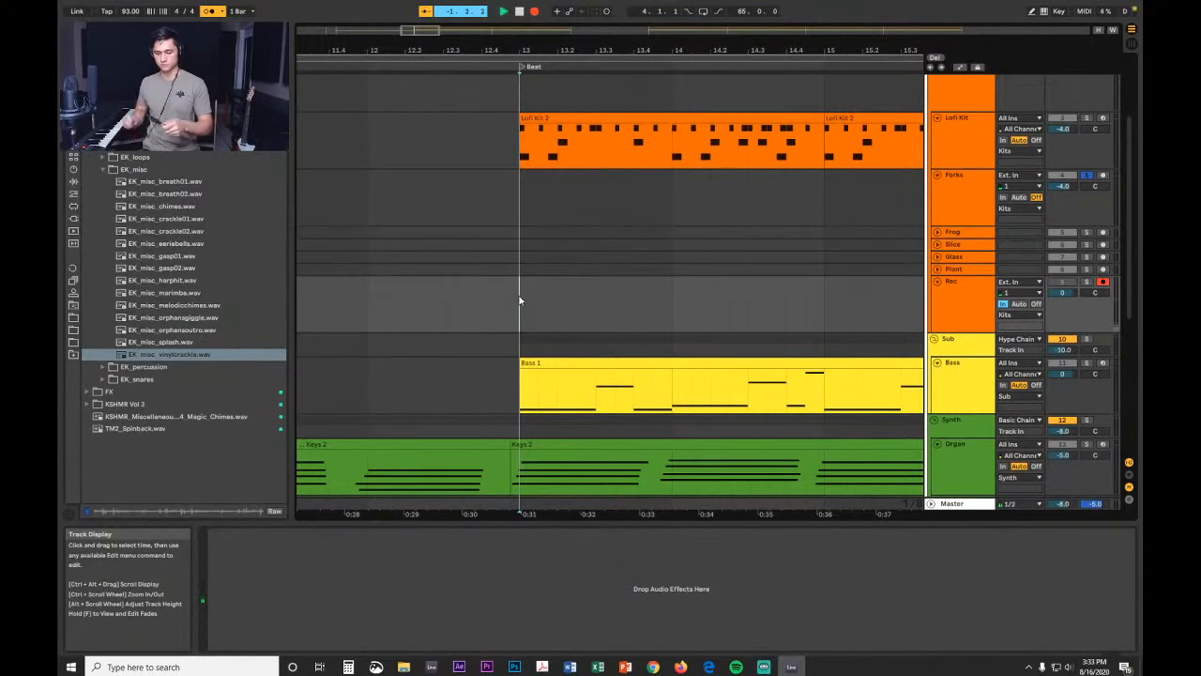
pyautogui.press('F9')
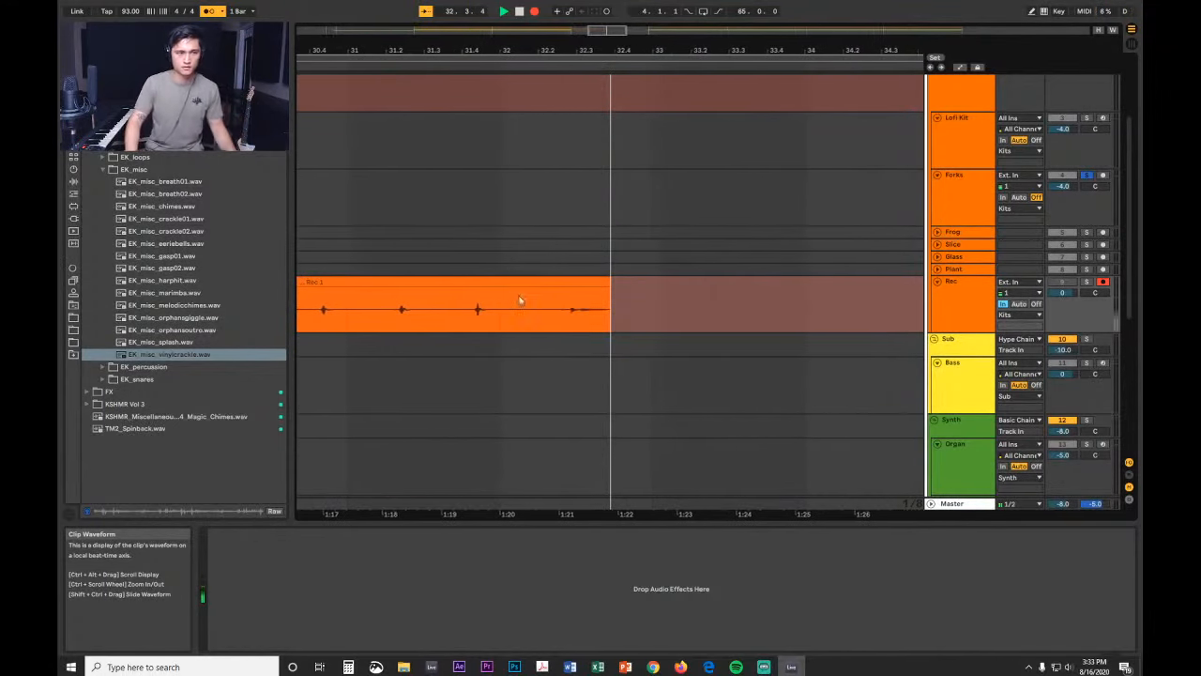
pyautogui.press('space')
# Step: Move the new take from the Rec track up to the Forks track, keeping its start at bar 13
pyautogui.moveTo(610, 50); pyautogui.dragTo(739, 2)
pyautogui.click(515, 282)
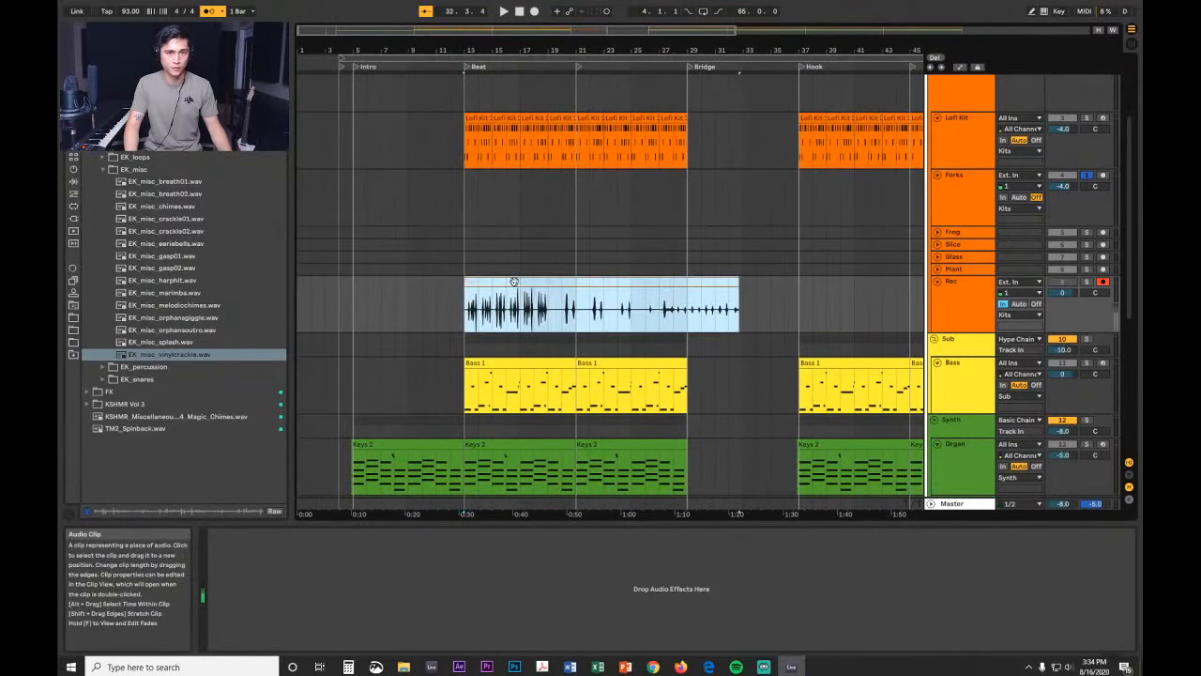
pyautogui.moveTo(514, 281); pyautogui.dragTo(518, 214)
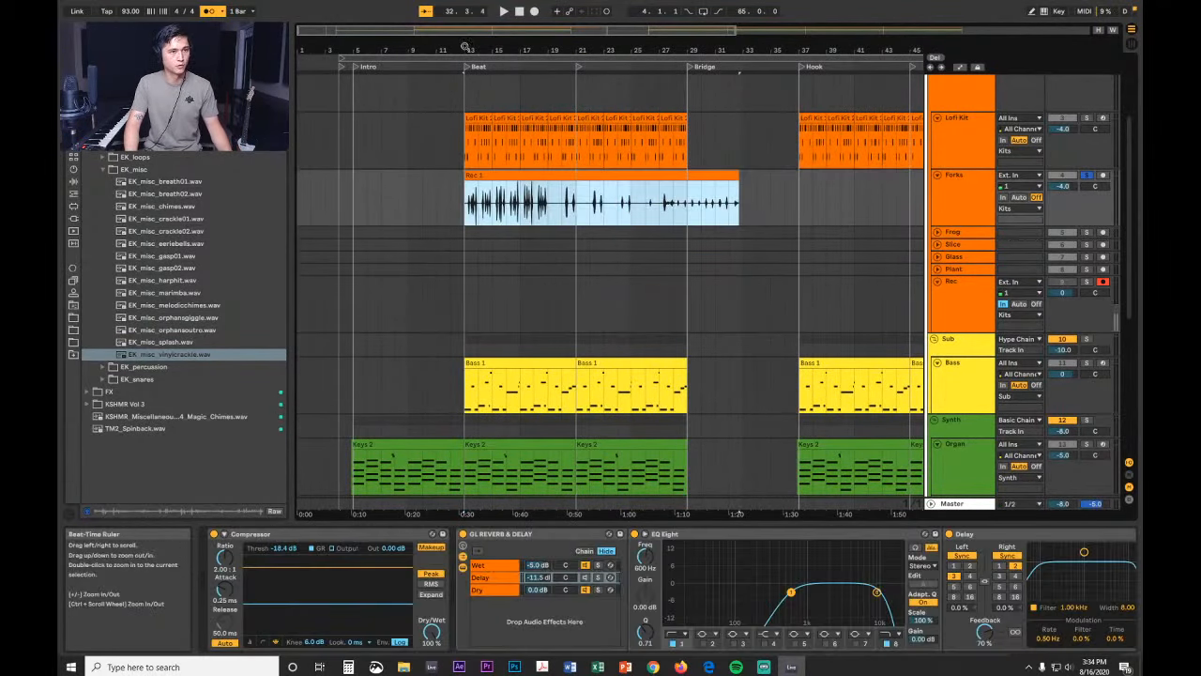
# Step: Play the start of the new Forks take, and bypass the track's GL REVERB & DELAY rack and Compressor
pyautogui.moveTo(464, 46); pyautogui.dragTo(451, 150)
pyautogui.click(546, 193)
pyautogui.press('space')
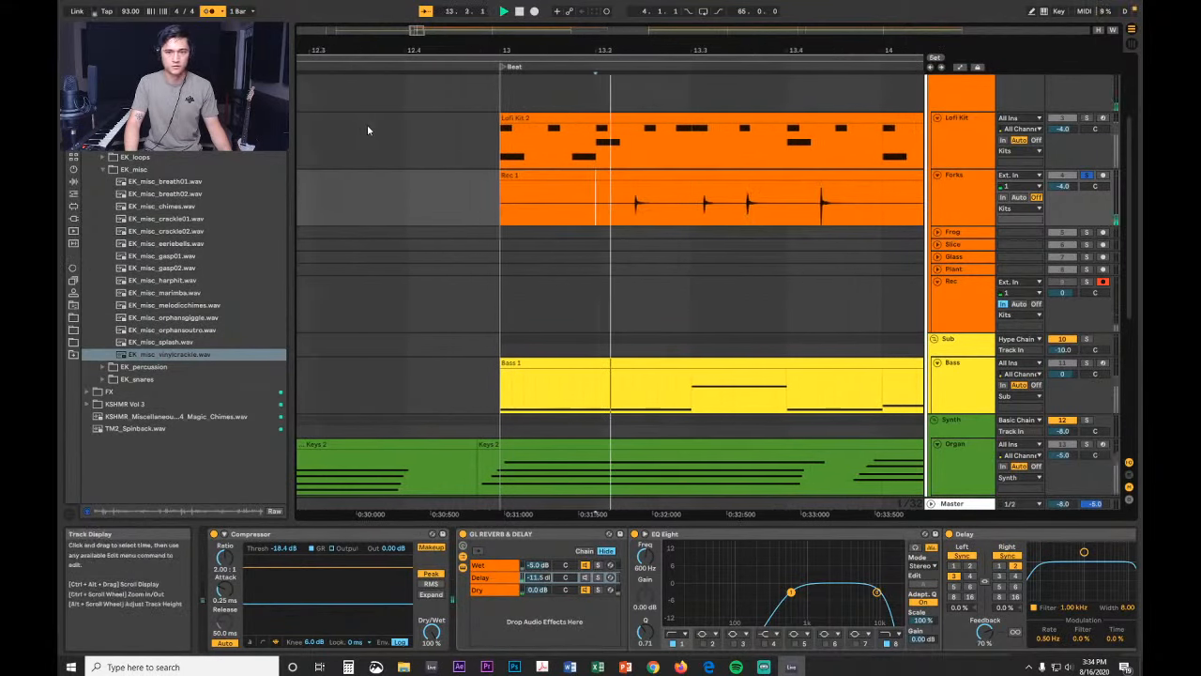
pyautogui.press('space')
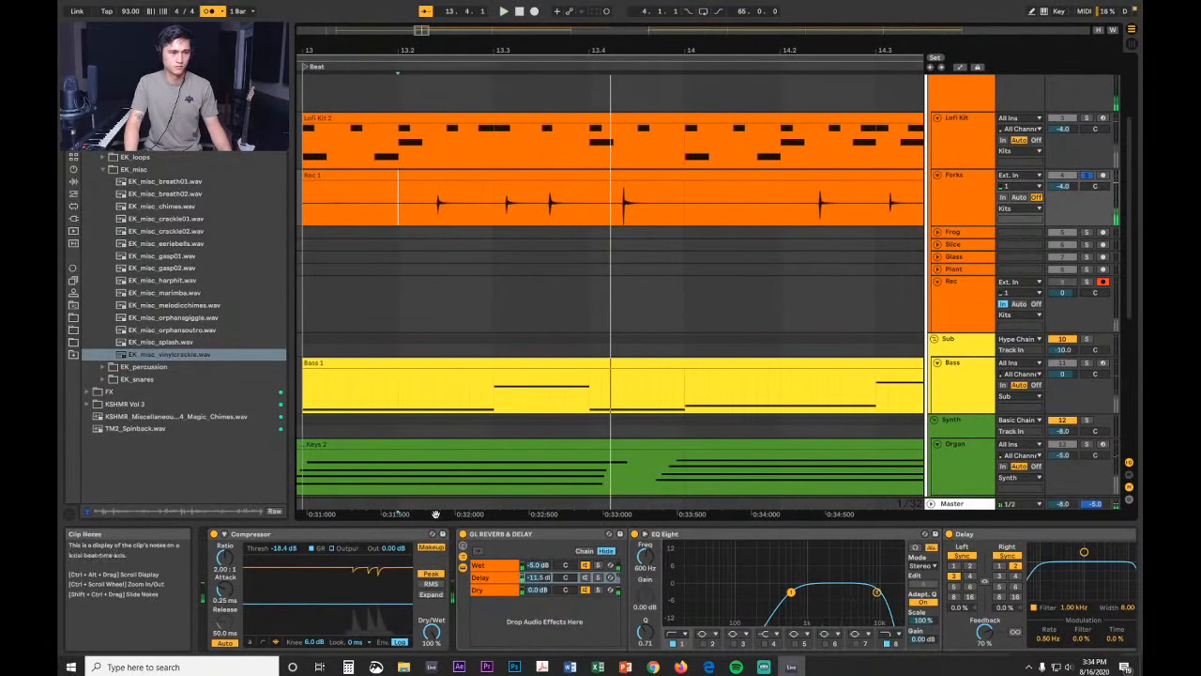
pyautogui.click(463, 534)
pyautogui.click(214, 534)
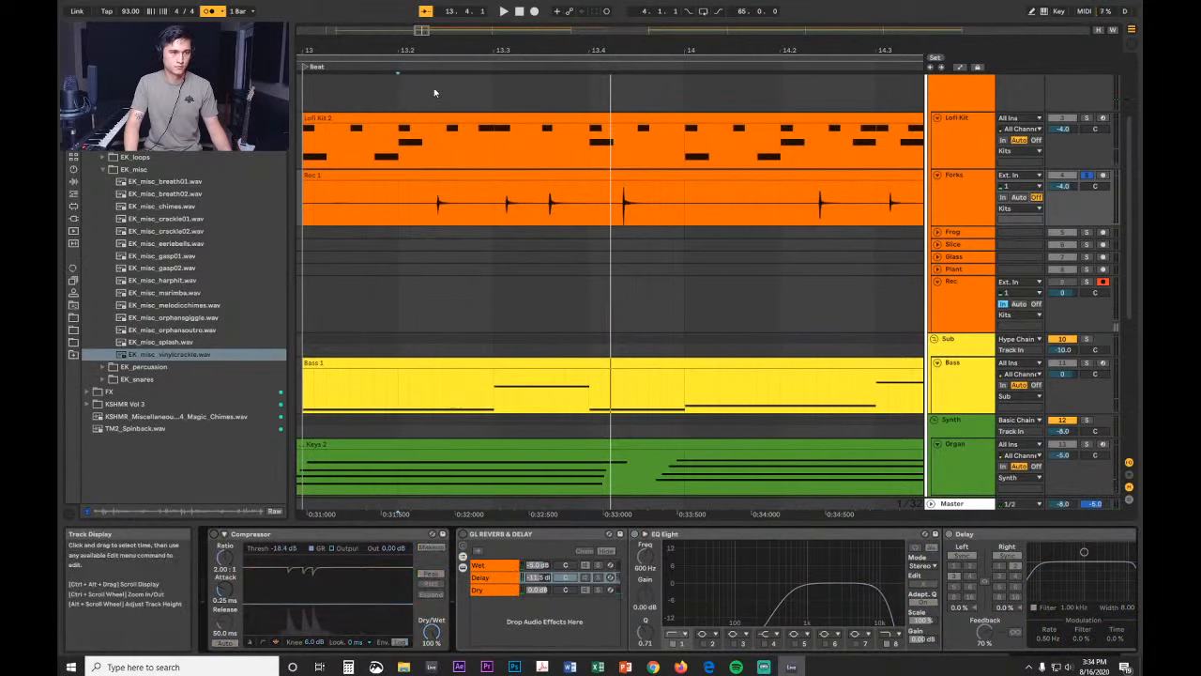
# Step: Audition the Forks take again from bar 13 with its effects bypassed
pyautogui.moveTo(436, 50); pyautogui.dragTo(441, 20)
pyautogui.click(351, 212)
pyautogui.press('space')
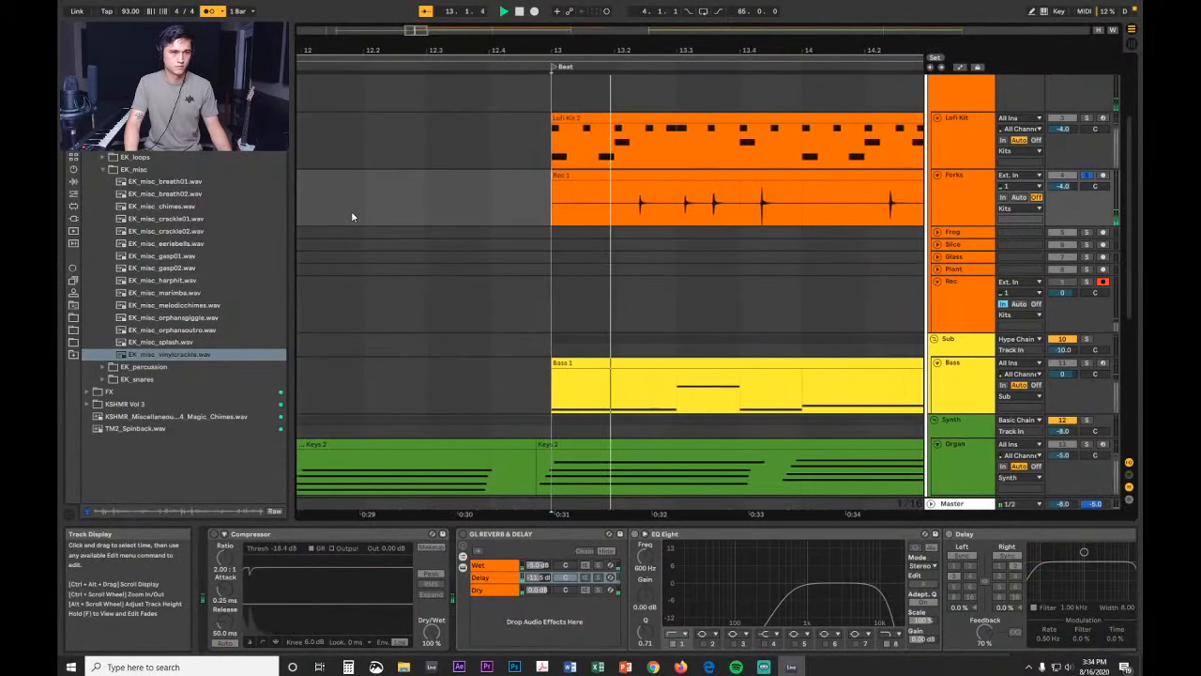
pyautogui.press('space')
# Step: Shift the Forks clip earlier so its first hit lands on beat 13.2, turning the grid off for the fine placement
pyautogui.moveTo(548, 51); pyautogui.dragTo(551, 108)
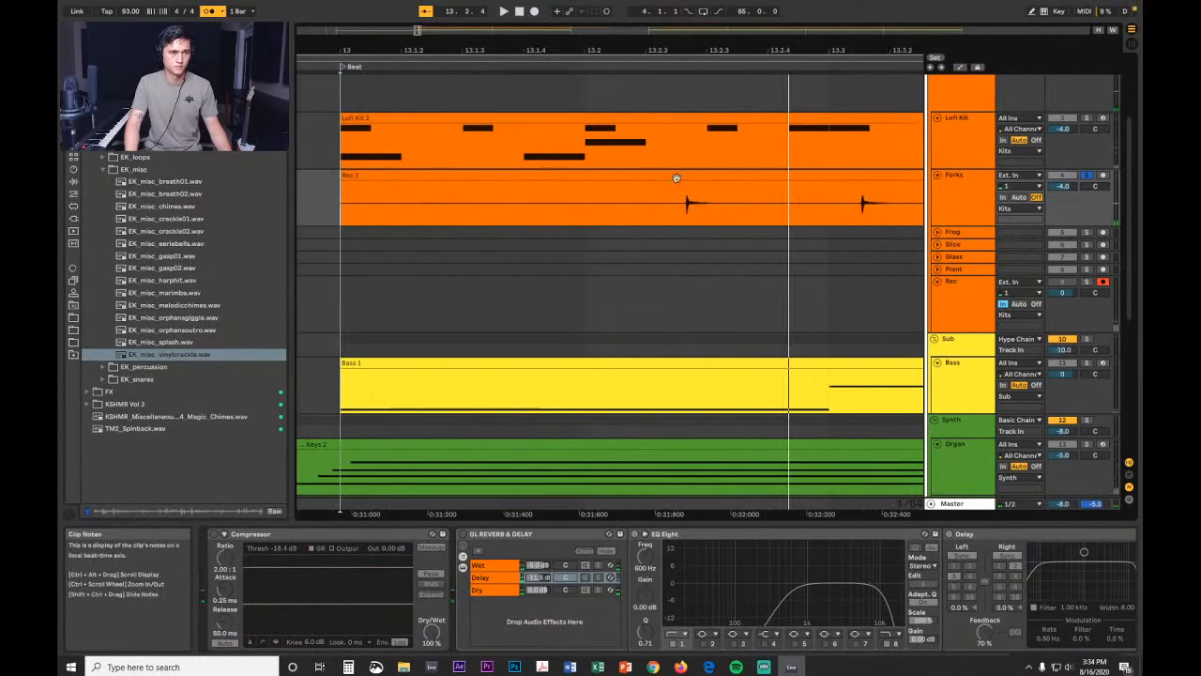
pyautogui.moveTo(676, 177); pyautogui.dragTo(575, 207)
pyautogui.rightClick(575, 216)
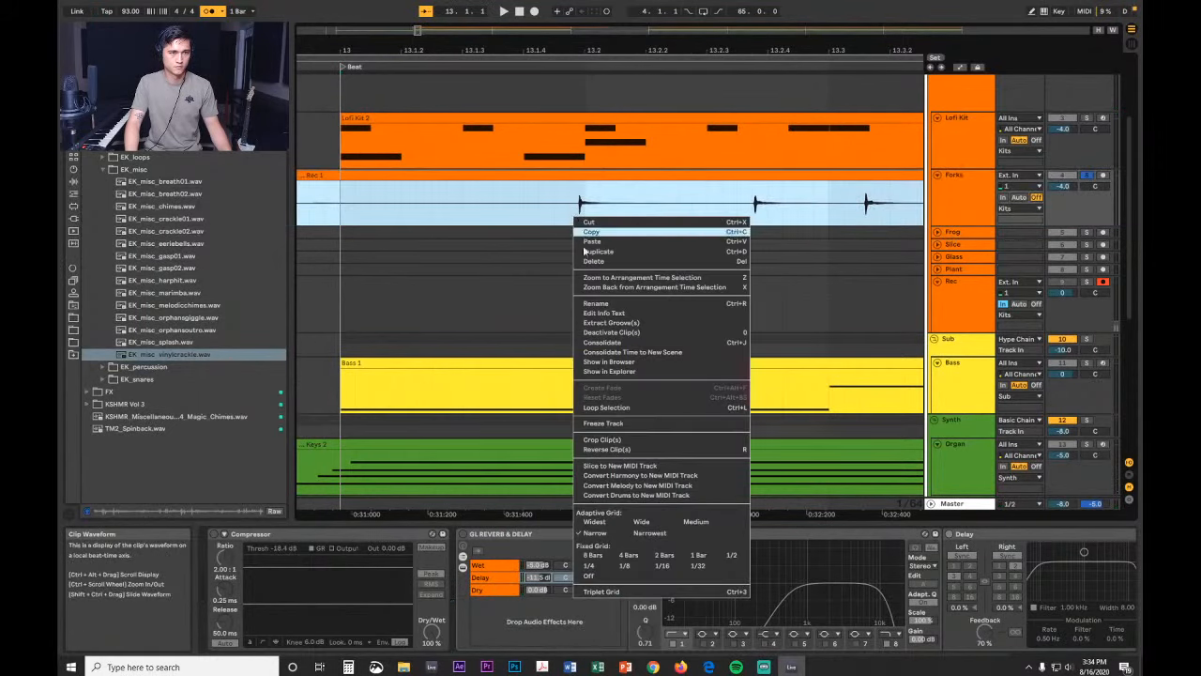
pyautogui.click(601, 555)
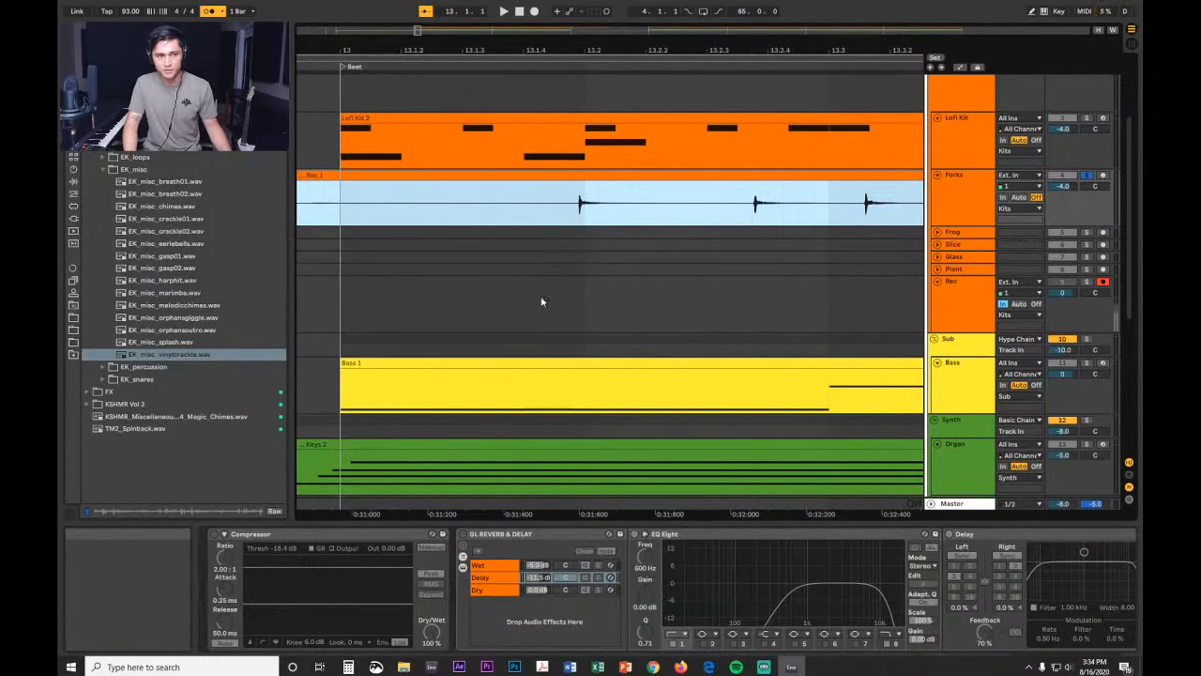
pyautogui.moveTo(574, 173); pyautogui.dragTo(581, 174)
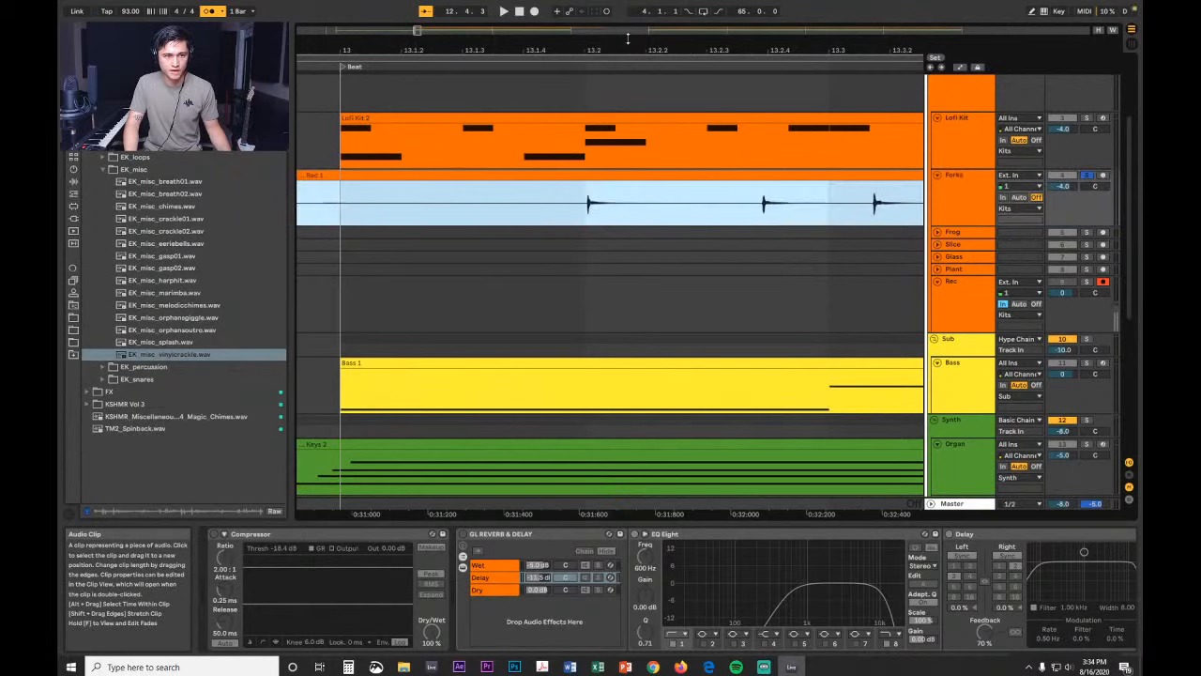
# Step: Nudge the Forks clip slightly earlier so its first hit sits exactly on beat 13.2, and audition the placement
pyautogui.moveTo(588, 49); pyautogui.dragTo(589, 85)
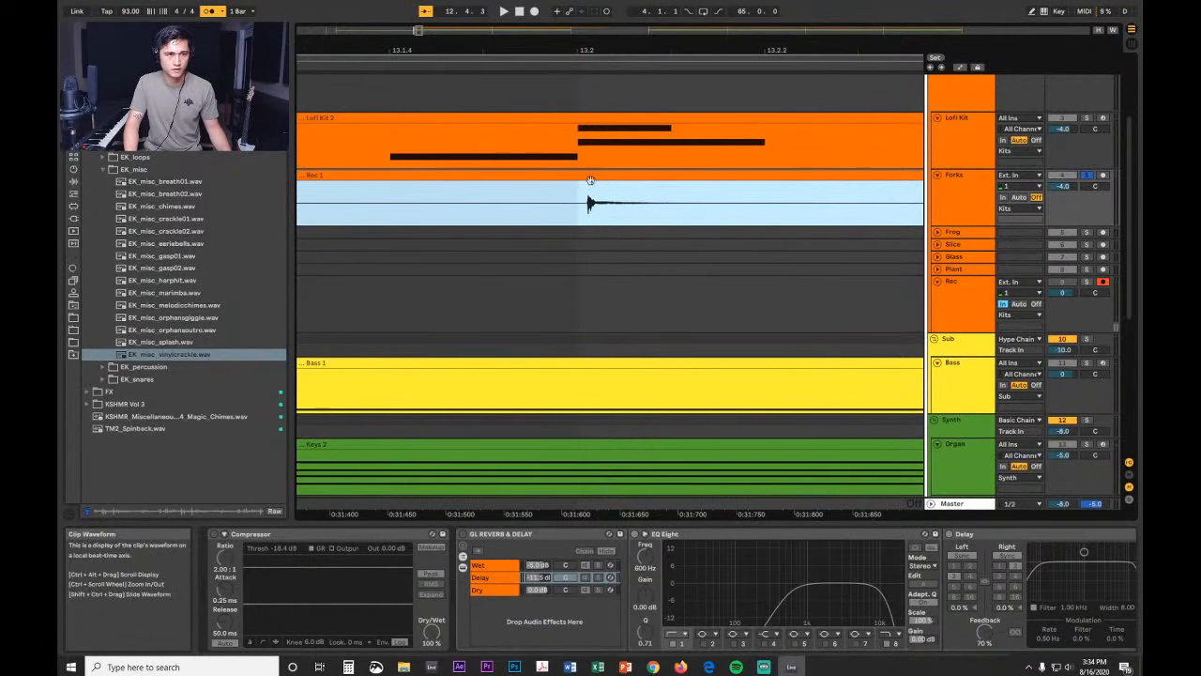
pyautogui.moveTo(590, 177); pyautogui.dragTo(585, 180)
pyautogui.press('space')
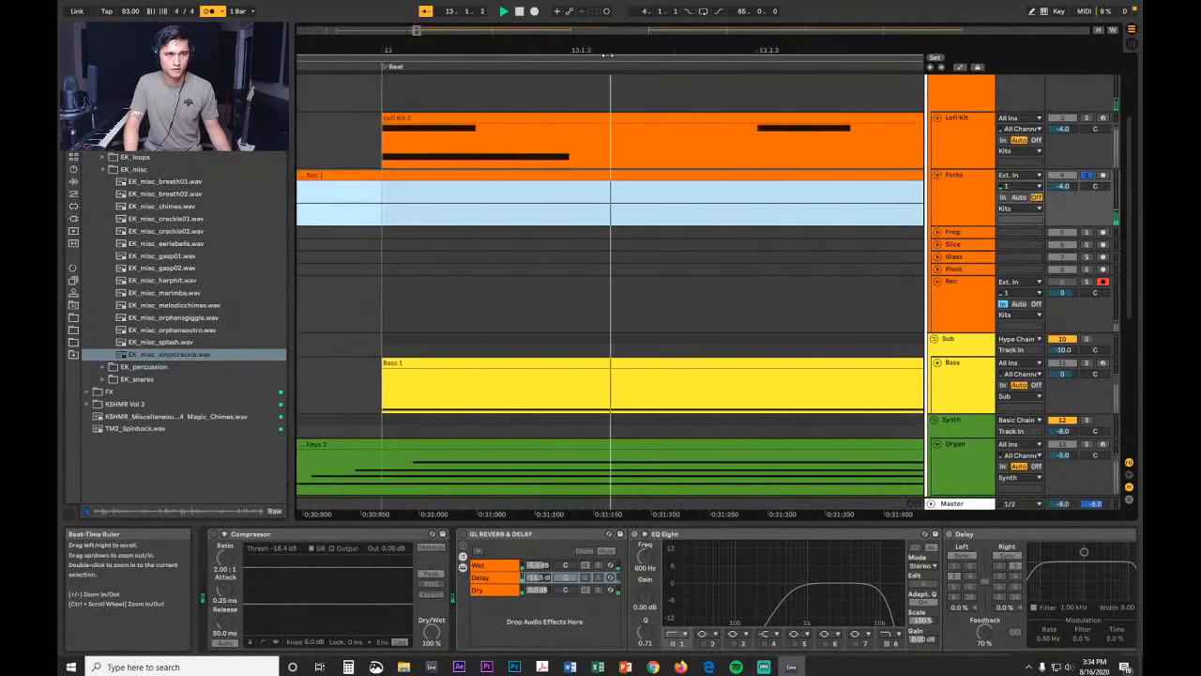
pyautogui.moveTo(609, 50); pyautogui.dragTo(498, 1)
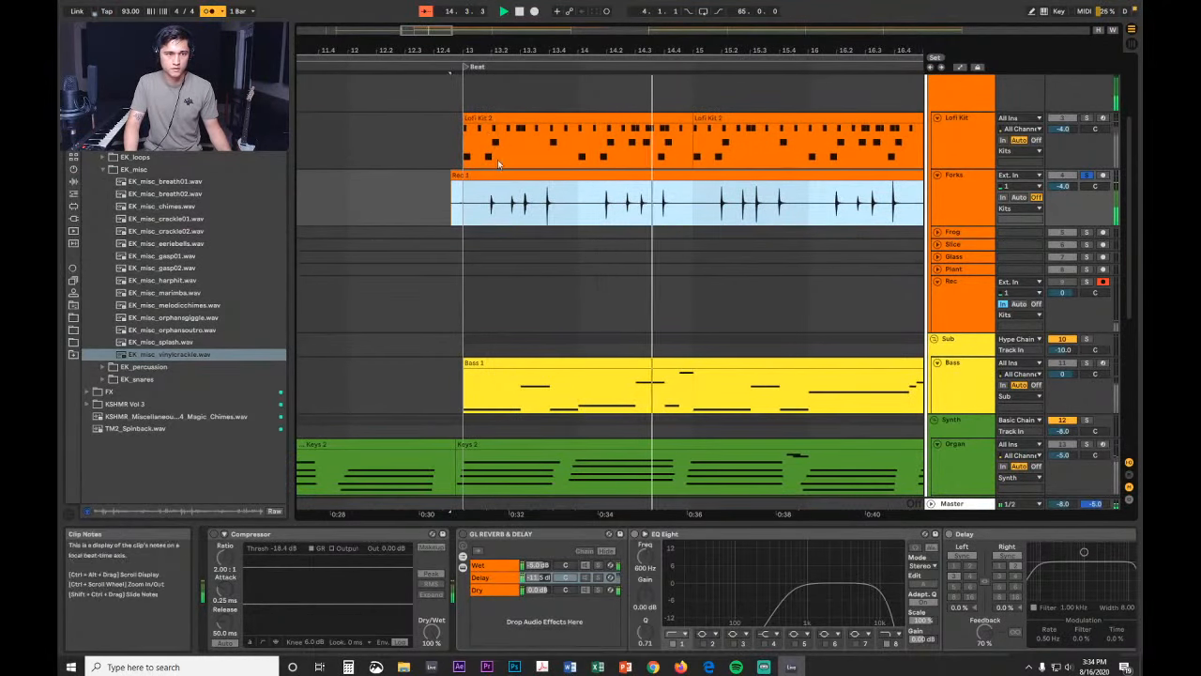
pyautogui.press('space')
# Step: With the adaptive grid set to Narrow, separate bars 13 to 15 of the Forks take into their own clip and delete the sliver before bar 13
pyautogui.rightClick(414, 216)
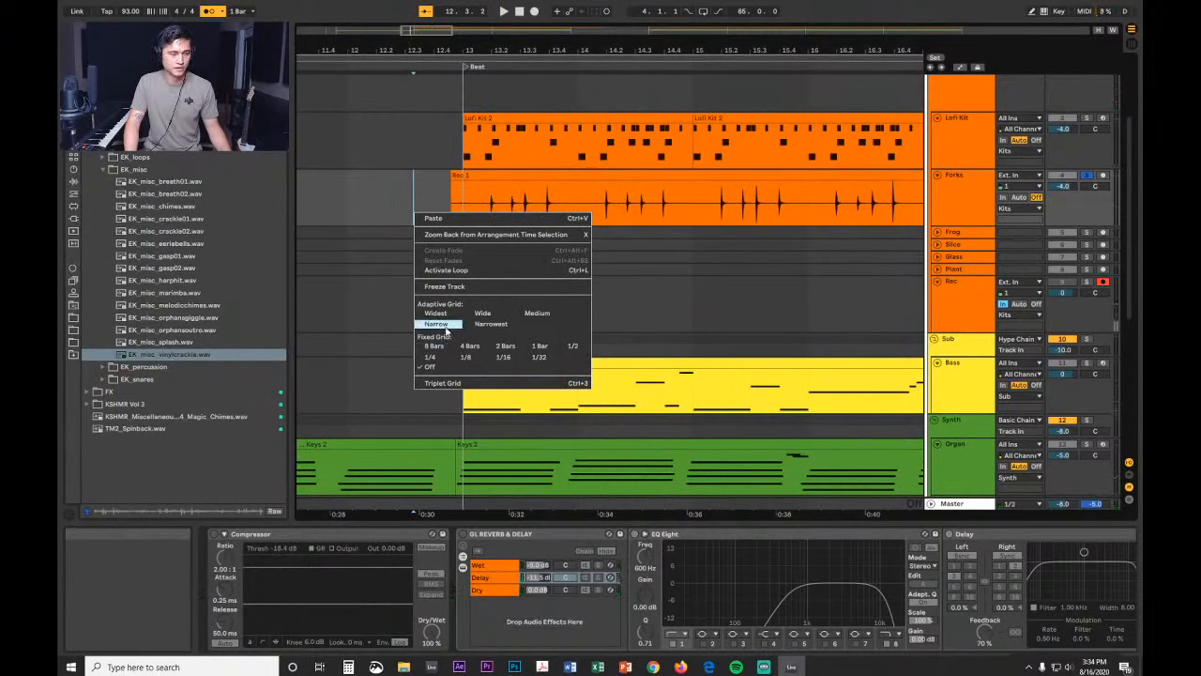
pyautogui.click(446, 328)
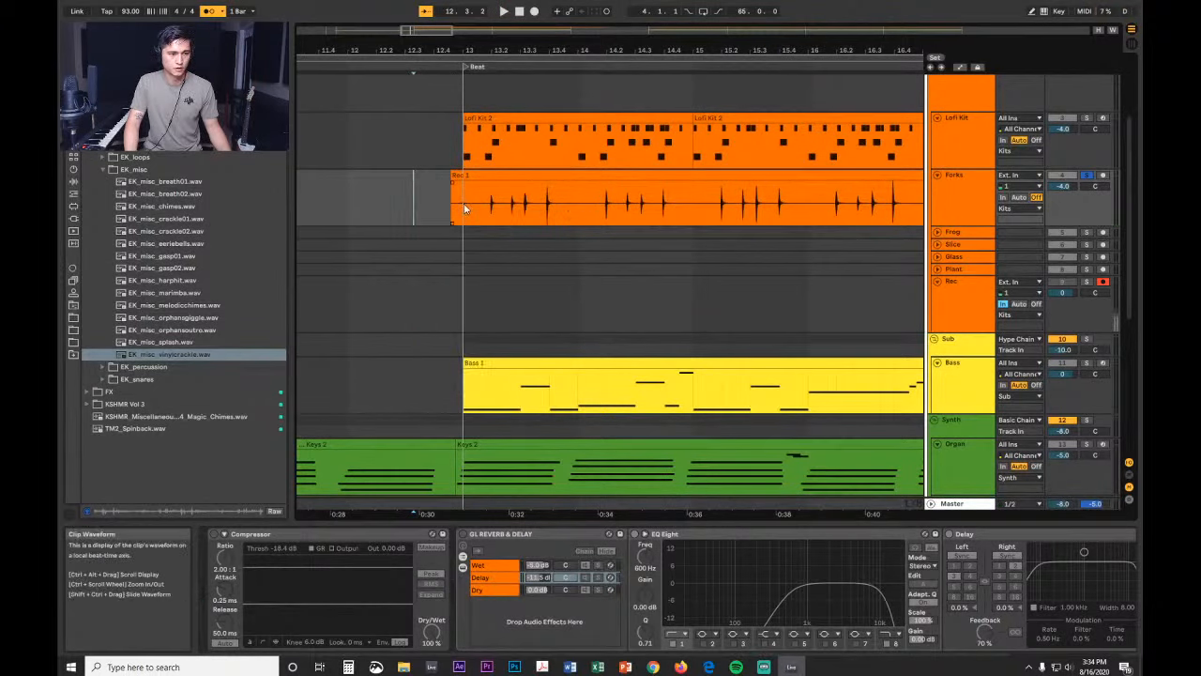
pyautogui.moveTo(458, 199); pyautogui.dragTo(679, 213)
pyautogui.press('Delete')
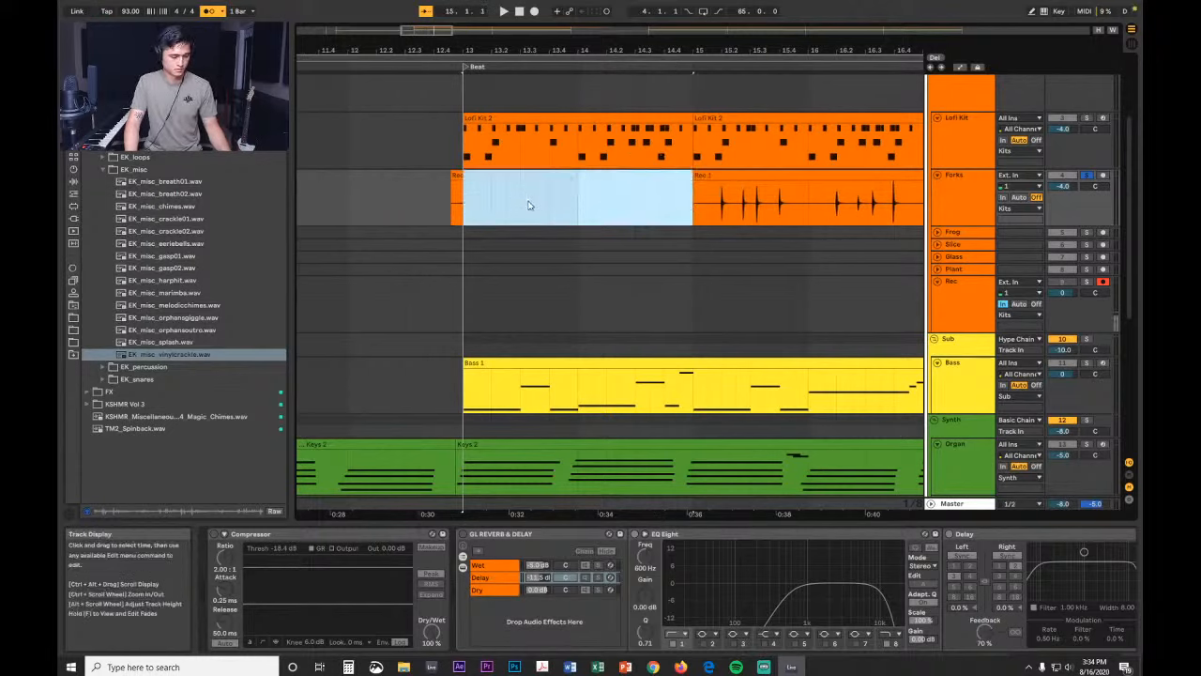
pyautogui.hotkey('ctrl', 'v')
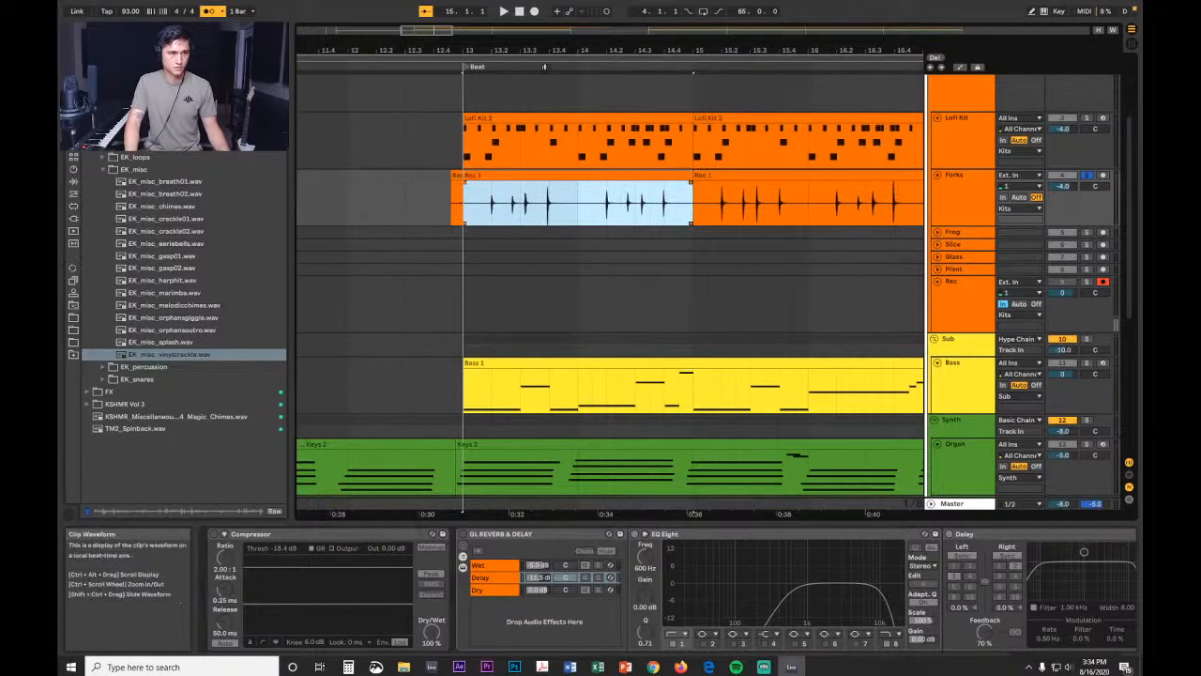
pyautogui.click(456, 176)
pyautogui.press('Delete')
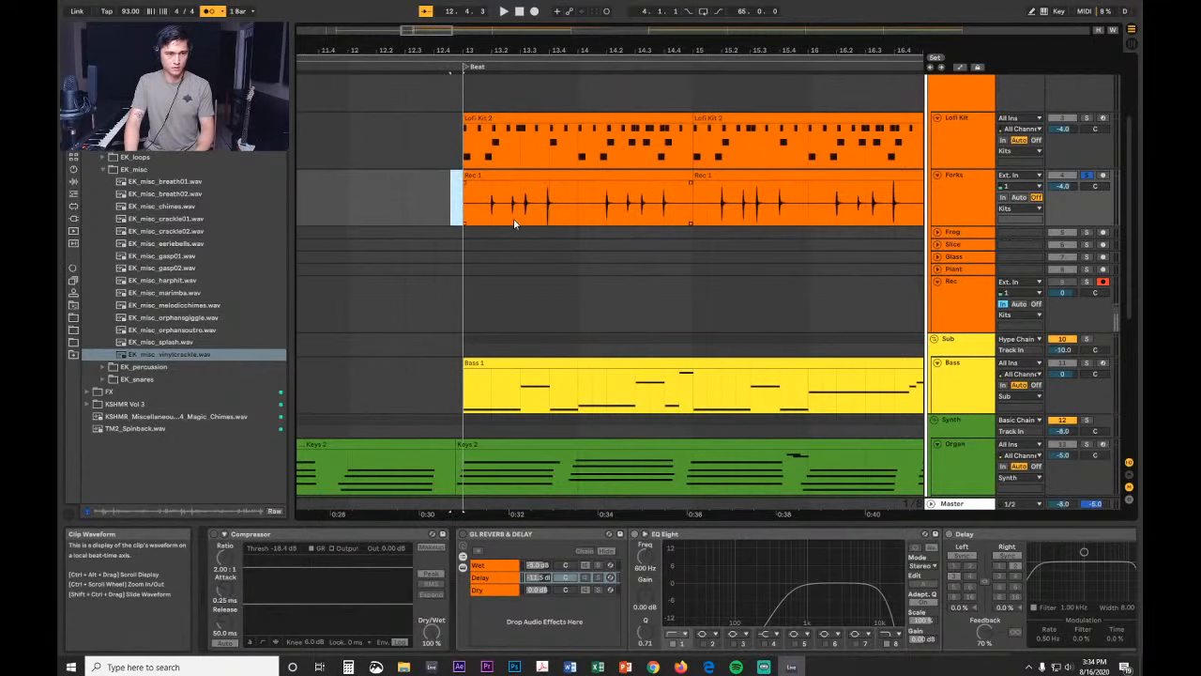
# Step: Try the part of the take from bar 25 onward on the unfolded Frog track at bar 13, audition it, and undo the placement
pyautogui.moveTo(699, 50); pyautogui.dragTo(523, 28)
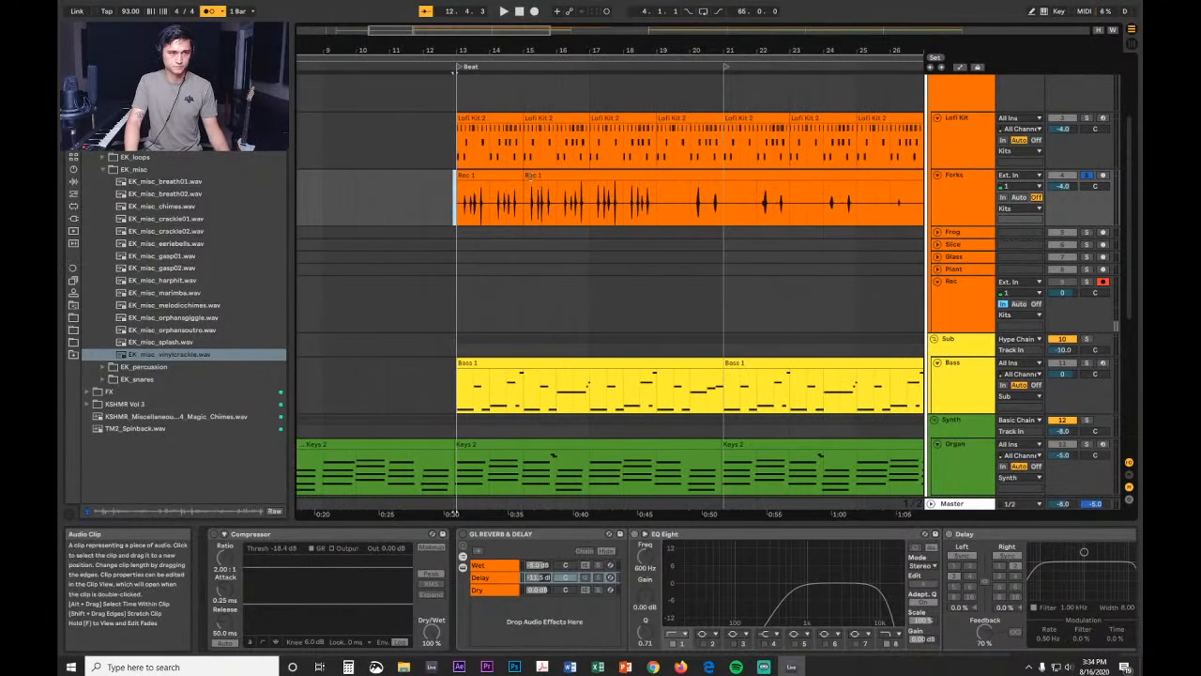
pyautogui.moveTo(525, 177); pyautogui.dragTo(502, 234)
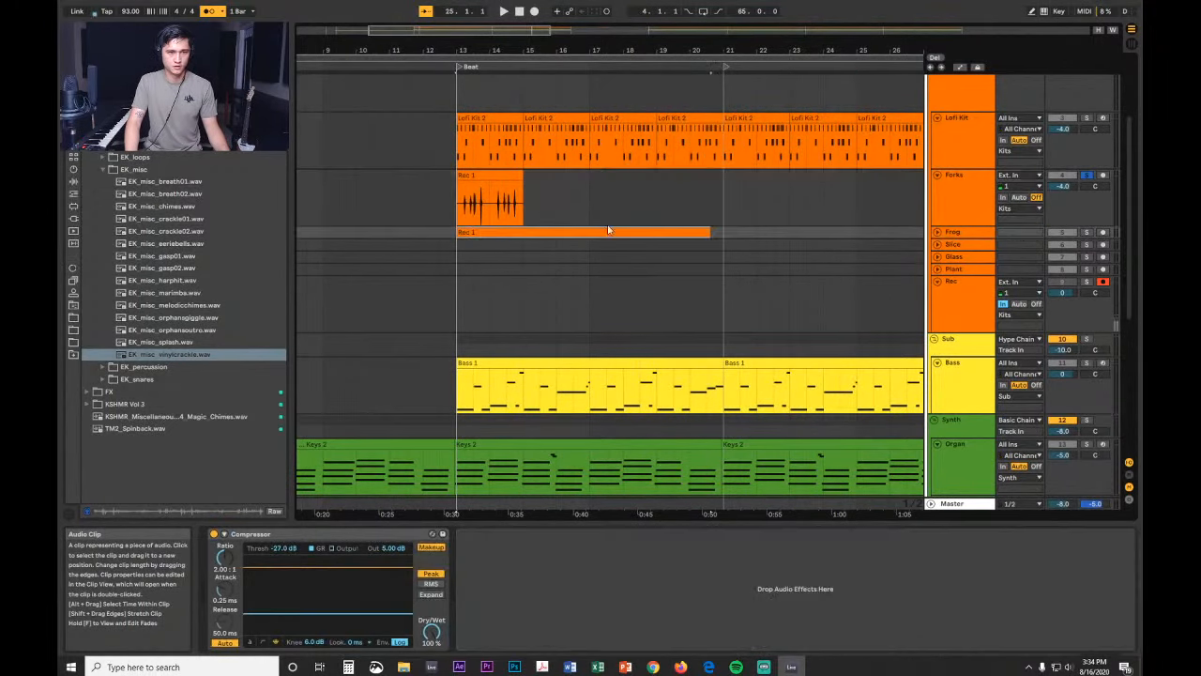
pyautogui.click(937, 231)
pyautogui.moveTo(502, 45); pyautogui.dragTo(502, 56)
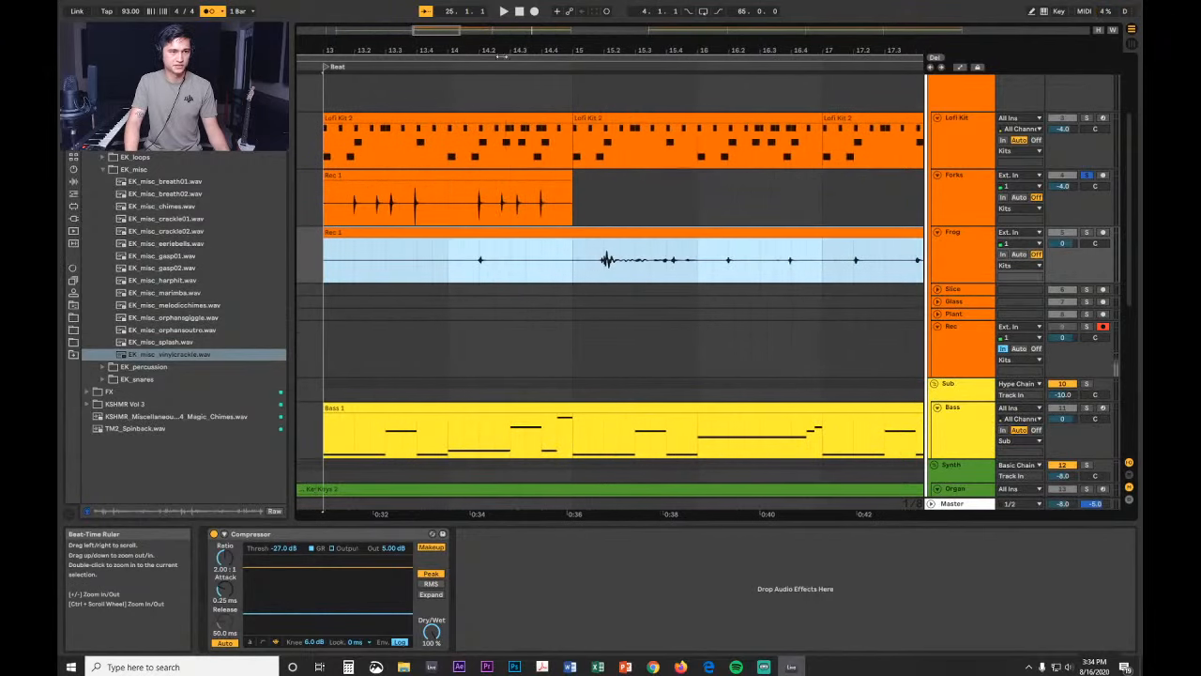
pyautogui.click(450, 260)
pyautogui.press('space')
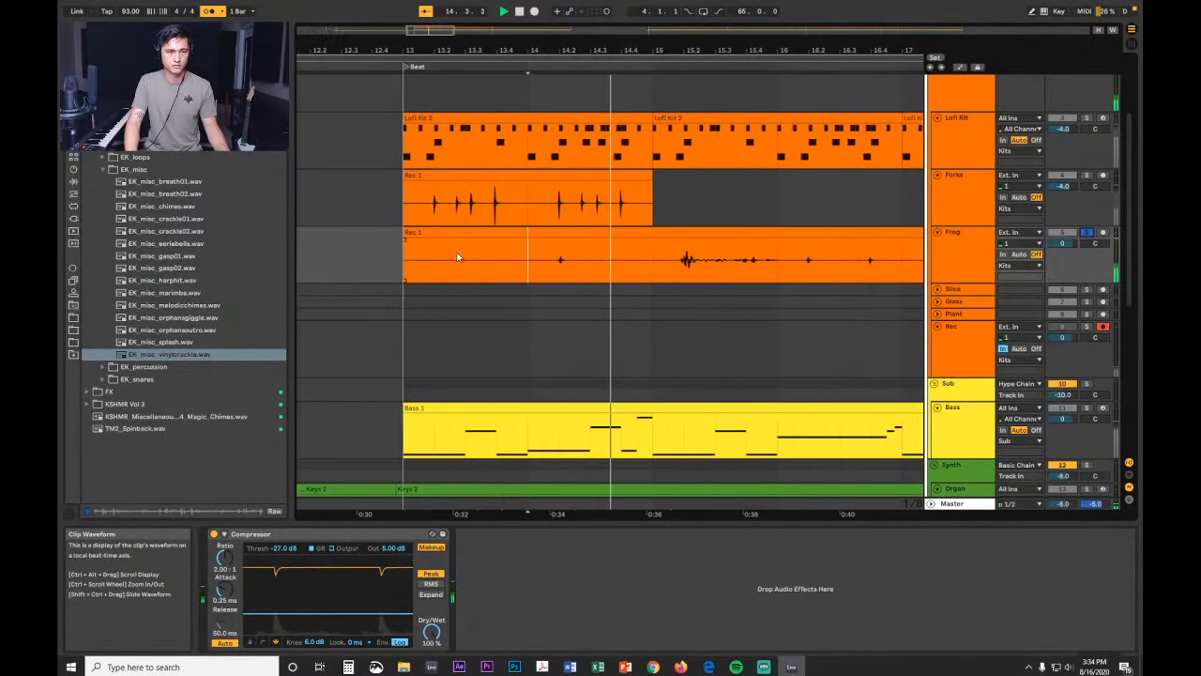
pyautogui.moveTo(632, 50); pyautogui.dragTo(527, 5)
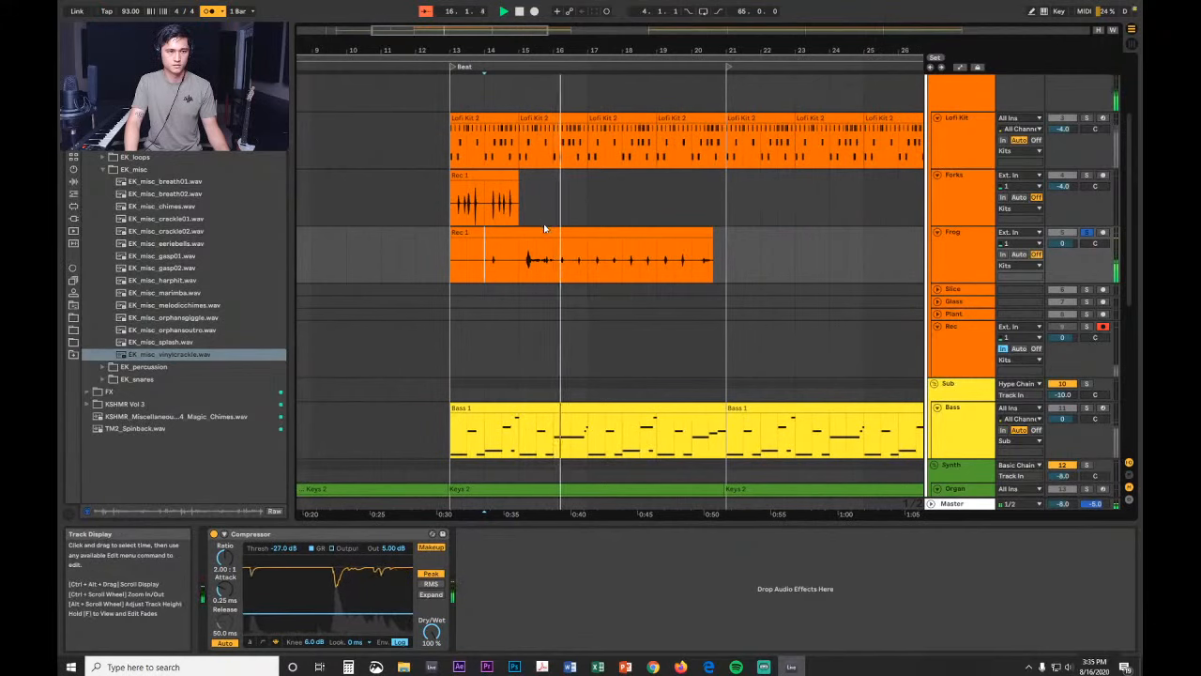
pyautogui.press('space')
pyautogui.moveTo(579, 47); pyautogui.dragTo(568, 28)
pyautogui.hotkey('ctrl', 'z')
pyautogui.hotkey('ctrl', 'z')
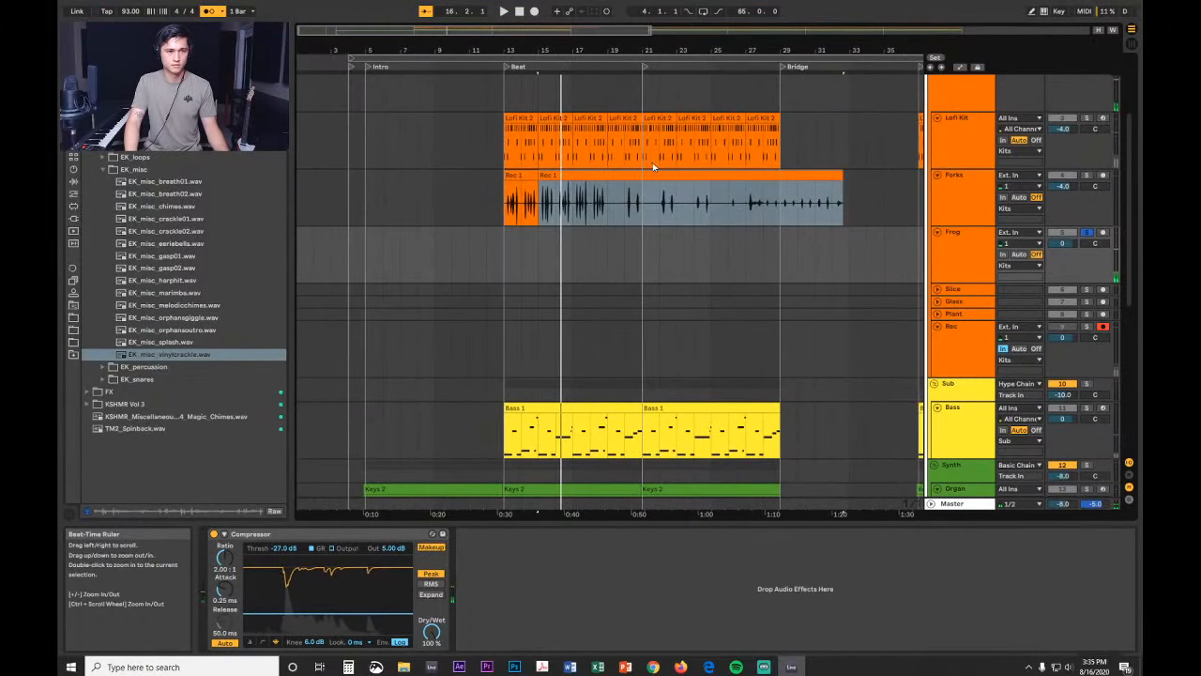
# Step: Discard the Forks take between bars 15 and 20, and move the remainder onto the Frog track starting at bar 13
pyautogui.click(621, 206)
pyautogui.press('space')
pyautogui.moveTo(519, 175)
pyautogui.mouseDown()
pyautogui.moveTo(607, 193)
pyautogui.moveTo(494, 238)
pyautogui.mouseUp()
pyautogui.press('space')
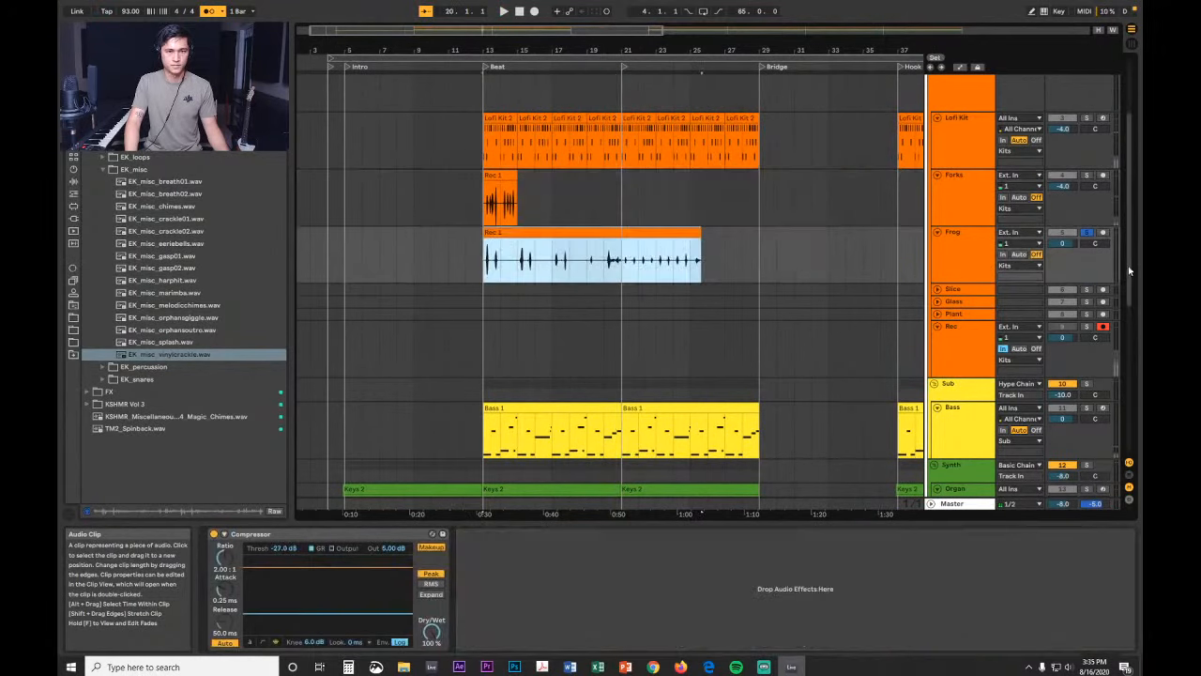
# Step: Audition the hits in the Frog clip from bar 13 and again from bar 15
pyautogui.press('space')
pyautogui.moveTo(525, 49); pyautogui.dragTo(412, 99)
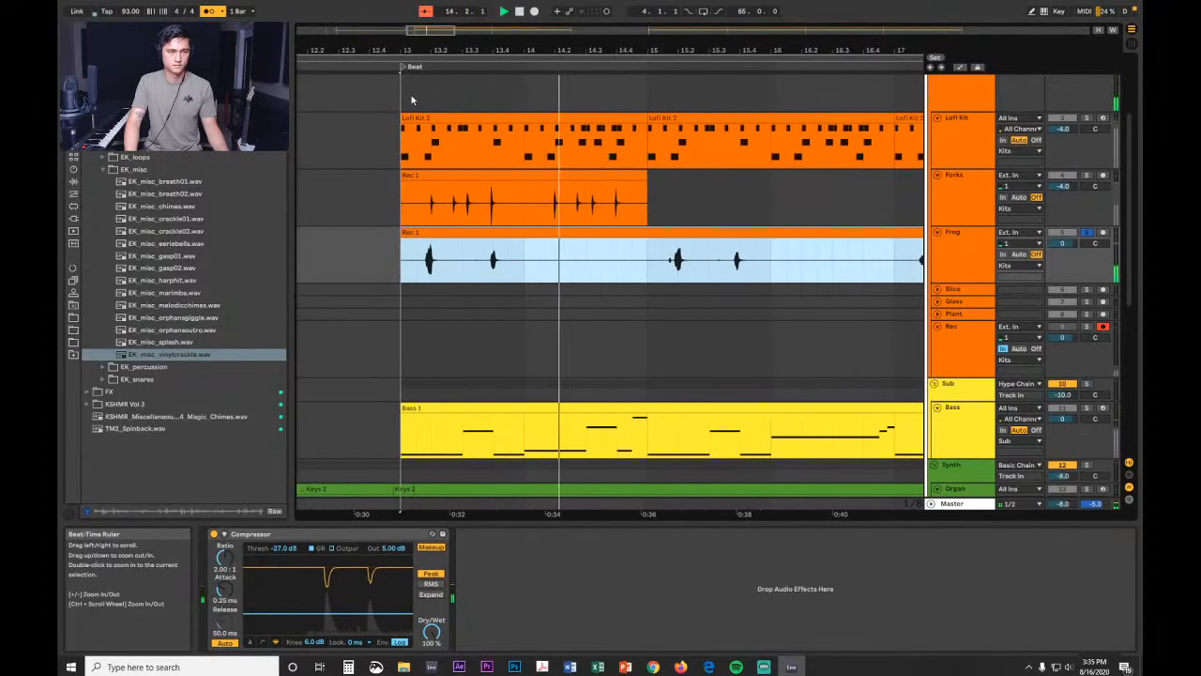
pyautogui.click(402, 265)
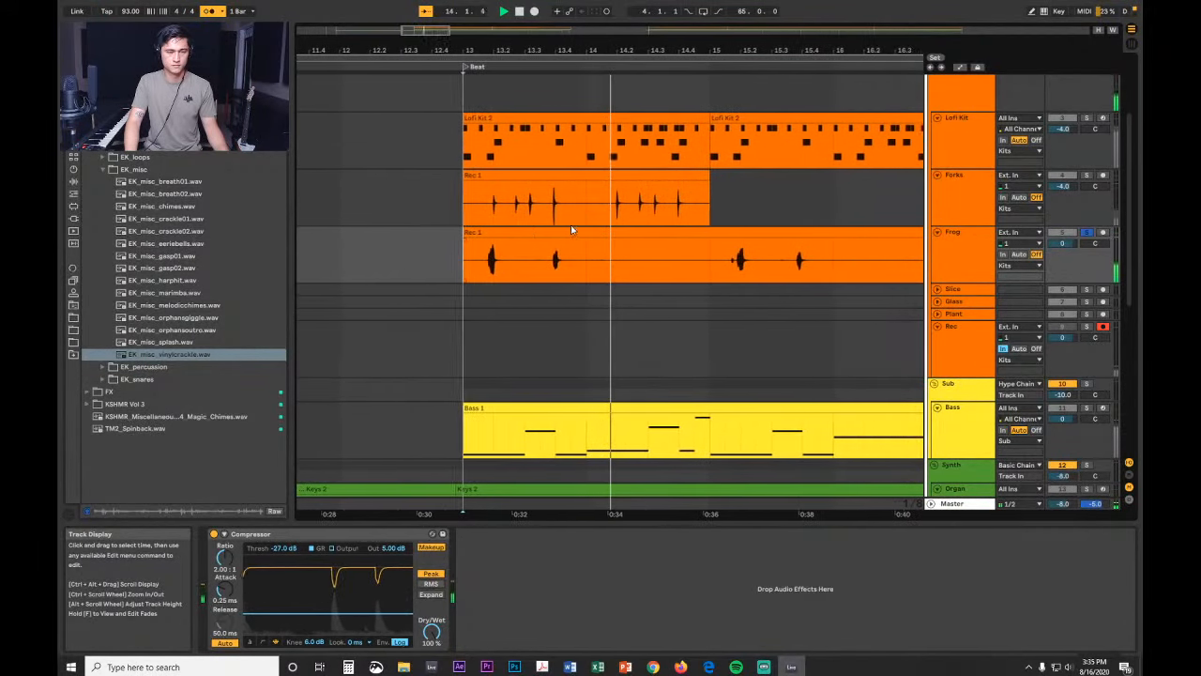
pyautogui.click(491, 261)
pyautogui.press('space')
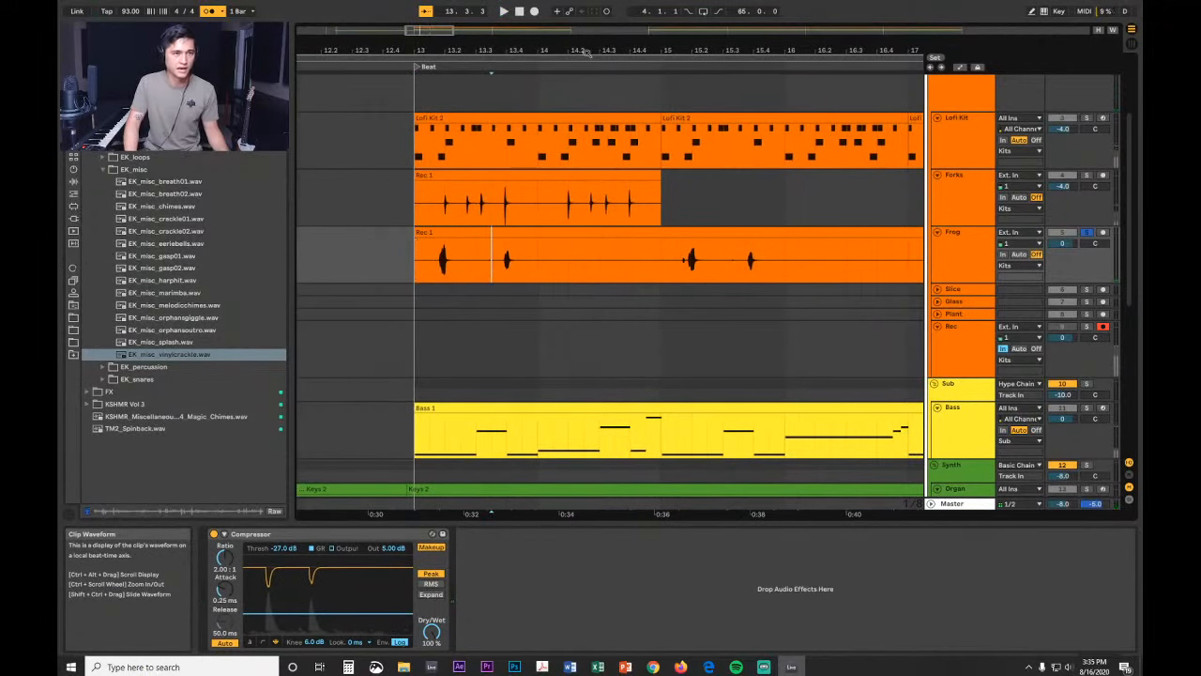
pyautogui.moveTo(587, 53)
pyautogui.mouseDown()
pyautogui.moveTo(587, 37)
pyautogui.moveTo(489, 36)
pyautogui.mouseUp()
pyautogui.click(542, 262)
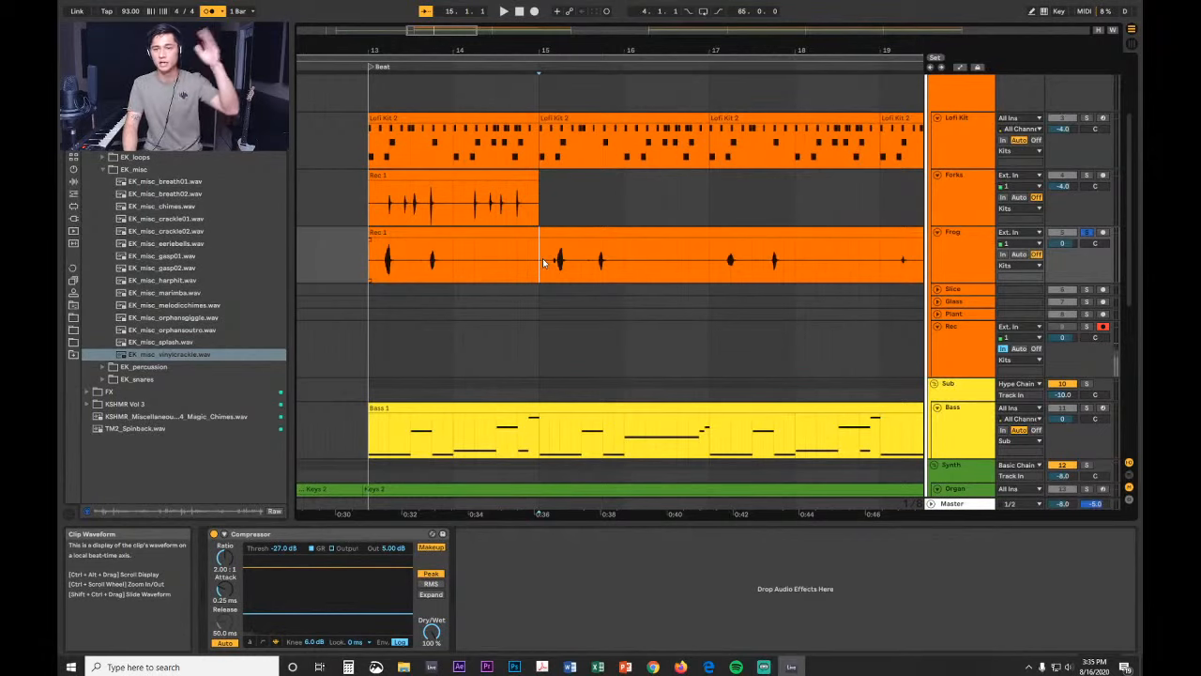
pyautogui.press('space')
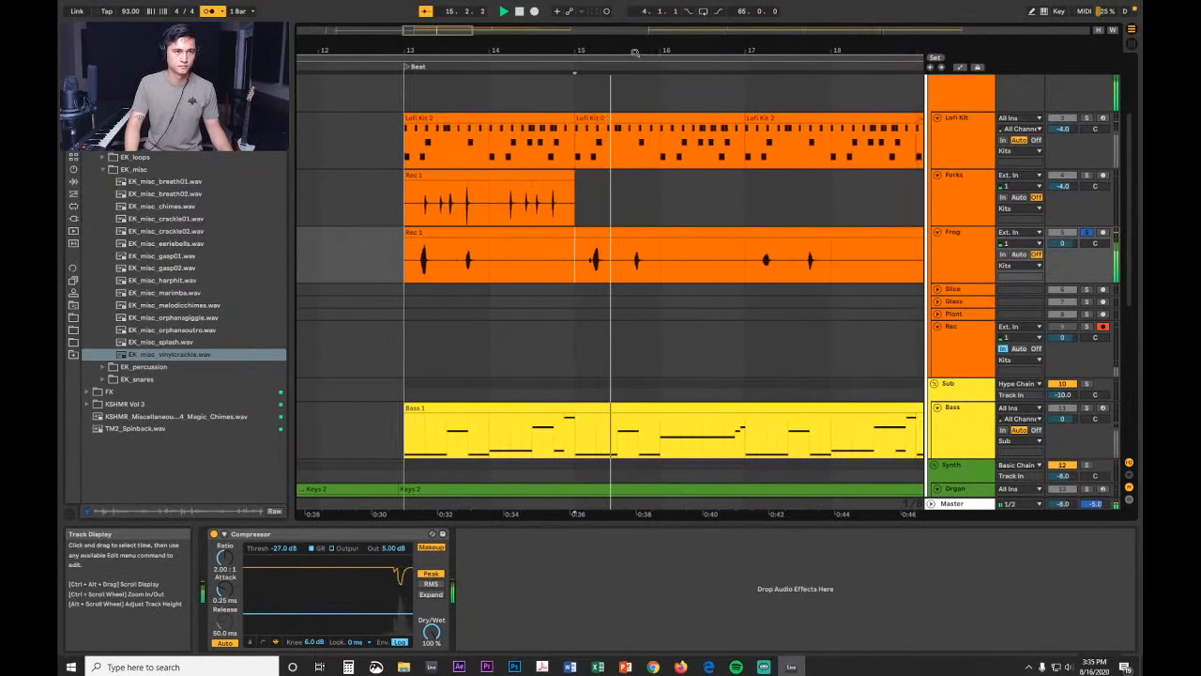
# Step: Isolate the first Frog hit as a two-beat clip, move it to beat 13.3, and play from bar 13
pyautogui.moveTo(636, 51); pyautogui.dragTo(631, 37)
pyautogui.click(488, 263)
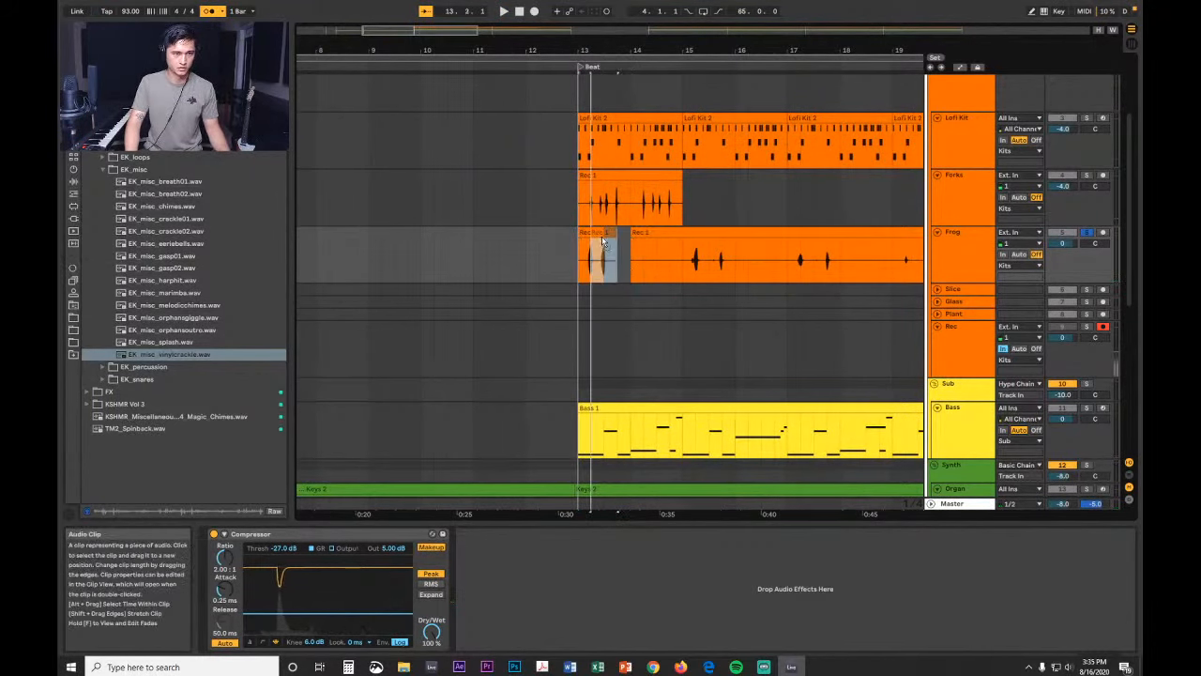
pyautogui.moveTo(610, 241); pyautogui.dragTo(623, 244)
pyautogui.click(583, 267)
pyautogui.press('space')
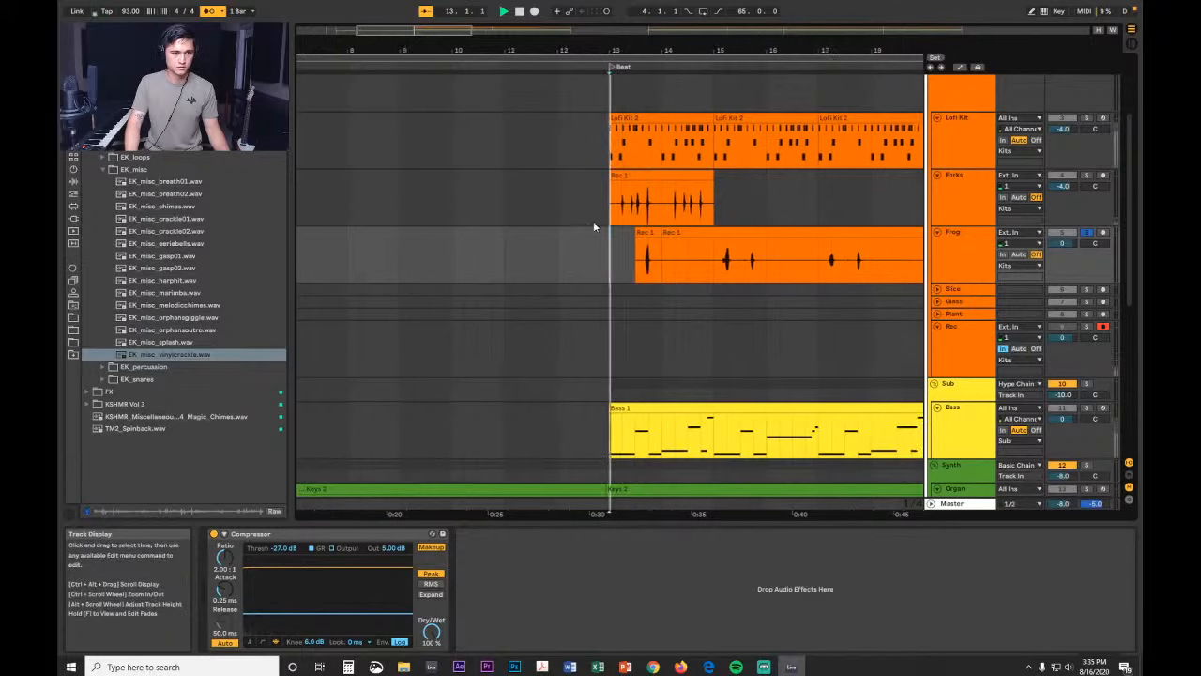
# Step: Shift the short Frog hit clip about half a beat later and audition its timing
pyautogui.moveTo(638, 51); pyautogui.dragTo(634, 141)
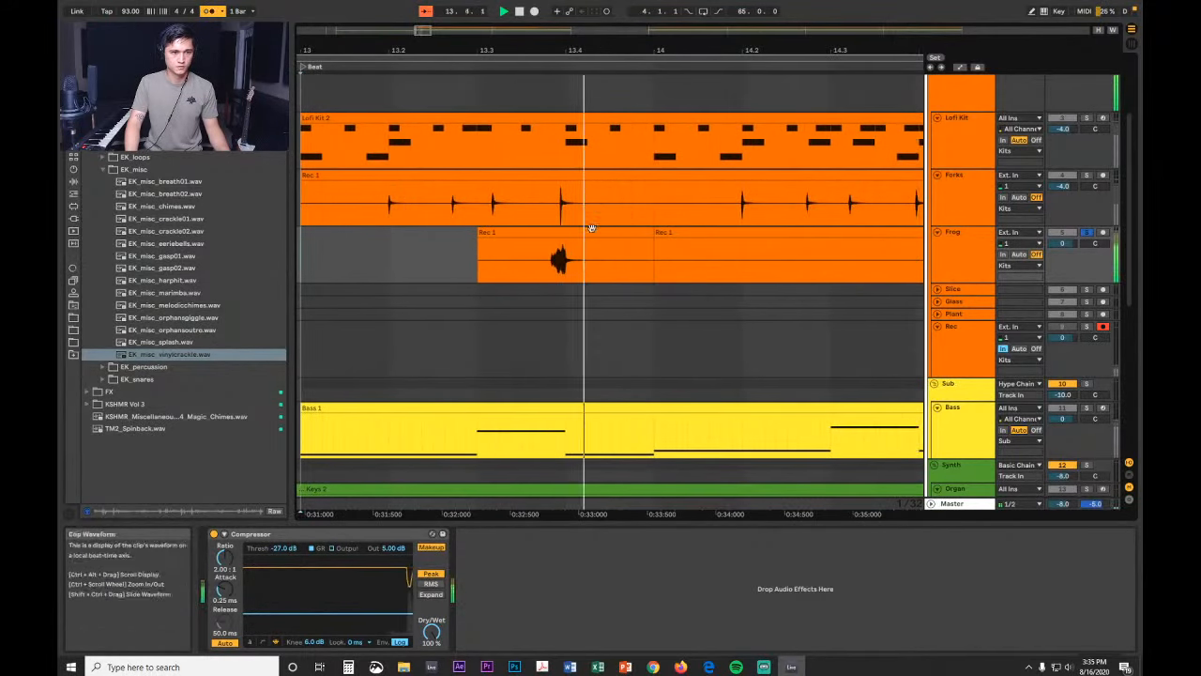
pyautogui.moveTo(526, 237); pyautogui.dragTo(568, 238)
pyautogui.press('space')
pyautogui.moveTo(604, 47); pyautogui.dragTo(475, 19)
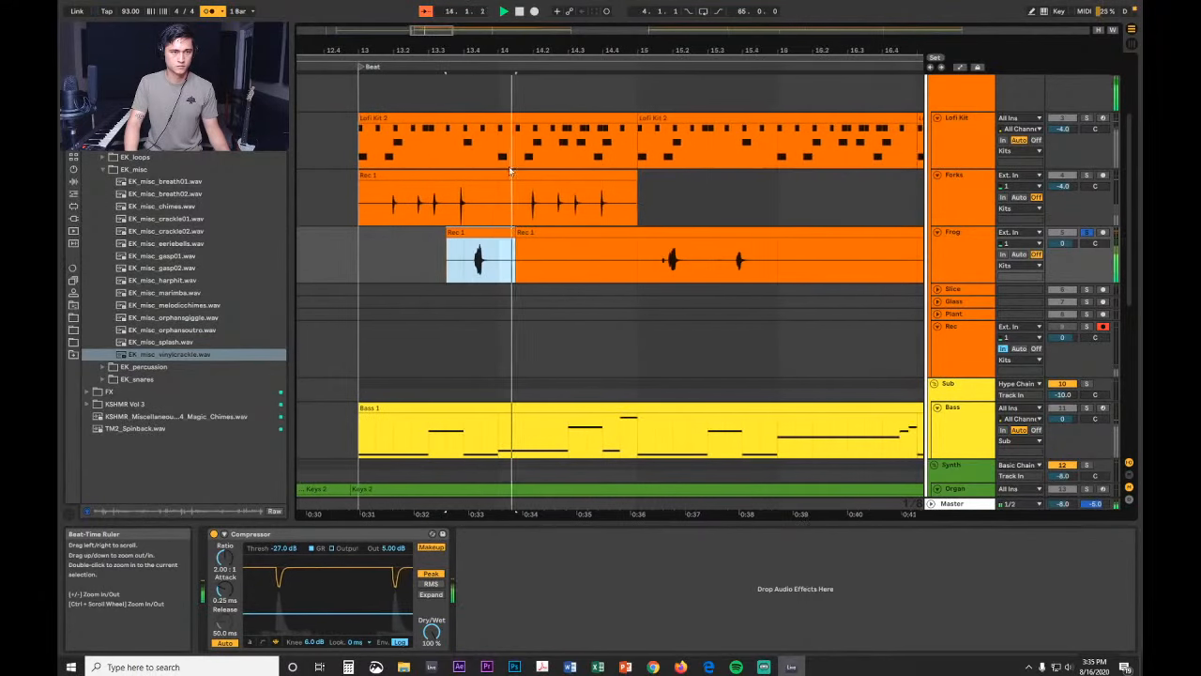
# Step: Trim away the front of the remaining Frog clip up to just after bar 21, keeping only the final series of taps
pyautogui.click(555, 234)
pyautogui.moveTo(591, 47); pyautogui.dragTo(593, 19)
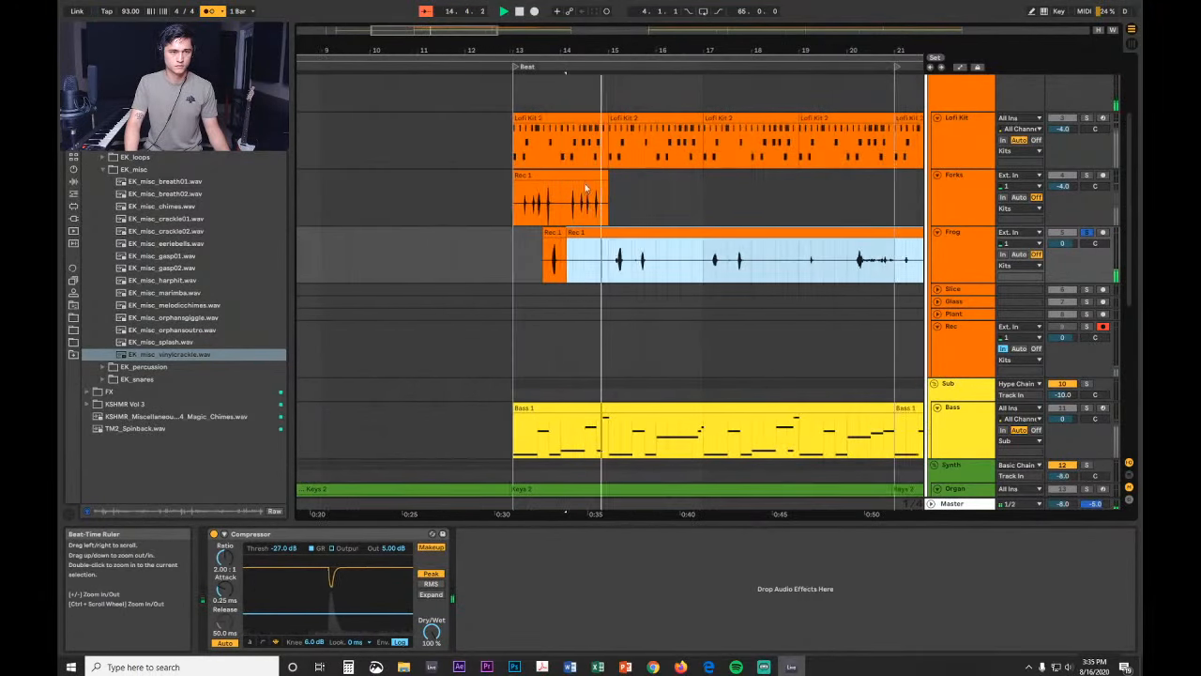
pyautogui.moveTo(587, 233); pyautogui.dragTo(856, 246)
pyautogui.moveTo(855, 303); pyautogui.dragTo(896, 305)
pyautogui.press('space')
# Step: Move the trimmed tap clip from Frog onto the unfolded, soloed Slice track, starting at bar 13, and play it
pyautogui.click(937, 290)
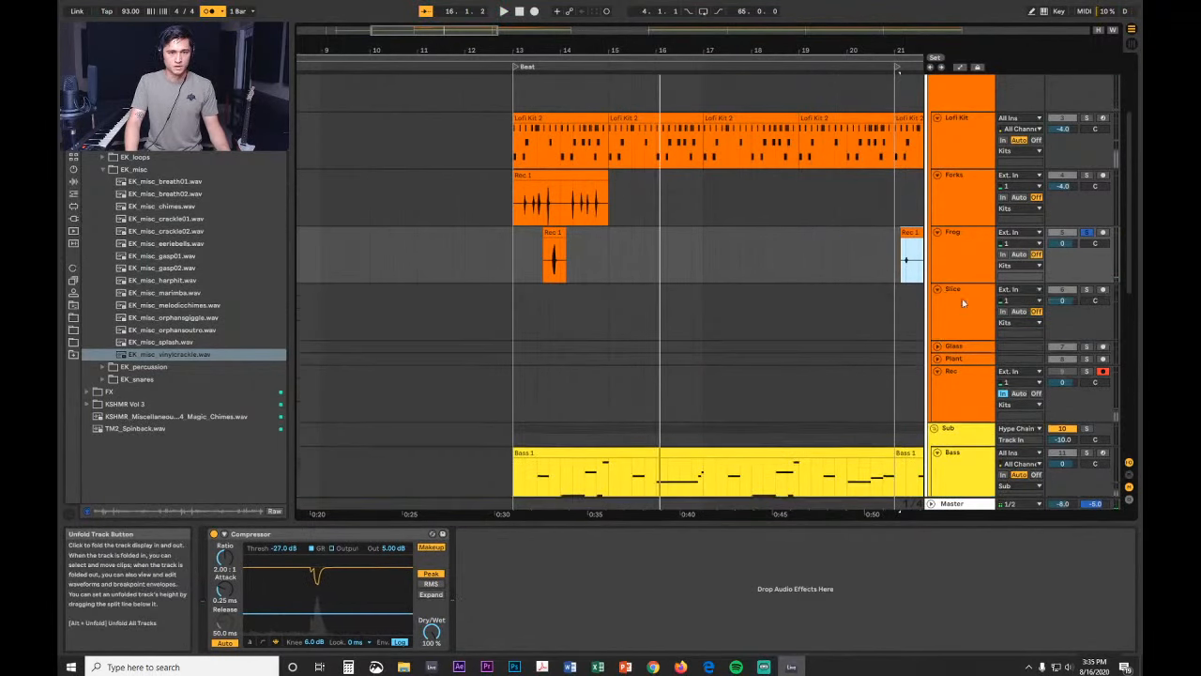
pyautogui.click(1089, 291)
pyautogui.moveTo(849, 50); pyautogui.dragTo(662, 43)
pyautogui.moveTo(745, 233); pyautogui.dragTo(425, 322)
pyautogui.press('space')
pyautogui.moveTo(626, 51); pyautogui.dragTo(503, 97)
pyautogui.press('space')
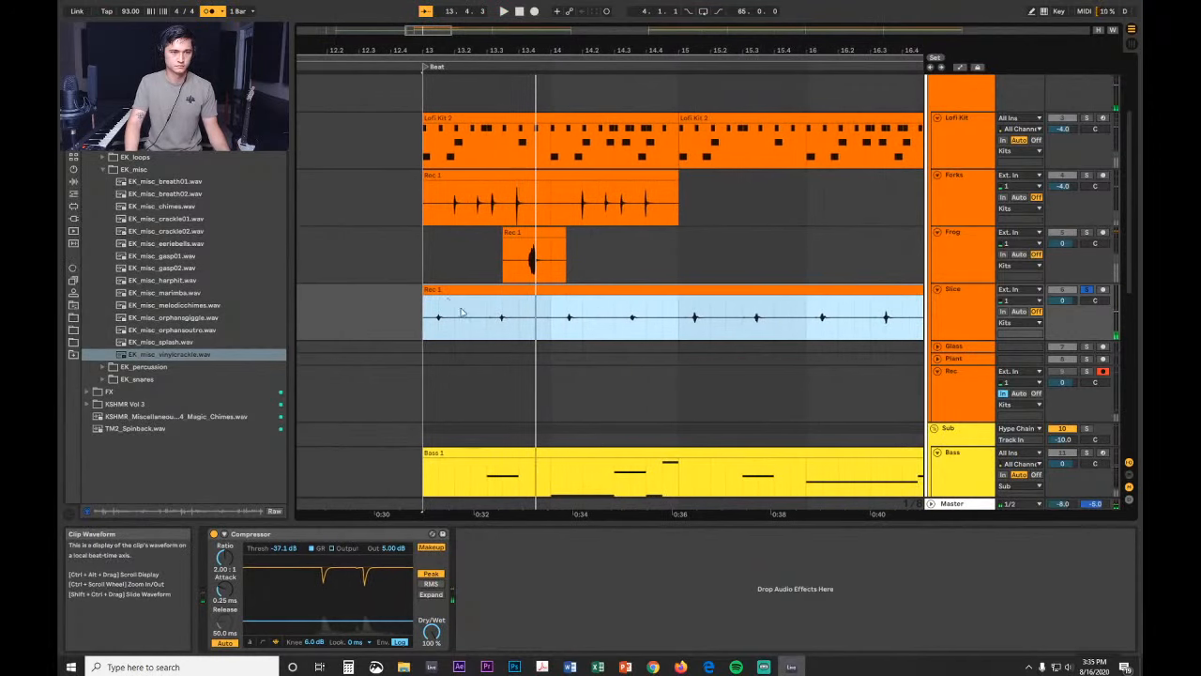
# Step: Shift the Slice clip half a beat later than bar 13 and audition it against the beat
pyautogui.moveTo(465, 294); pyautogui.dragTo(481, 303)
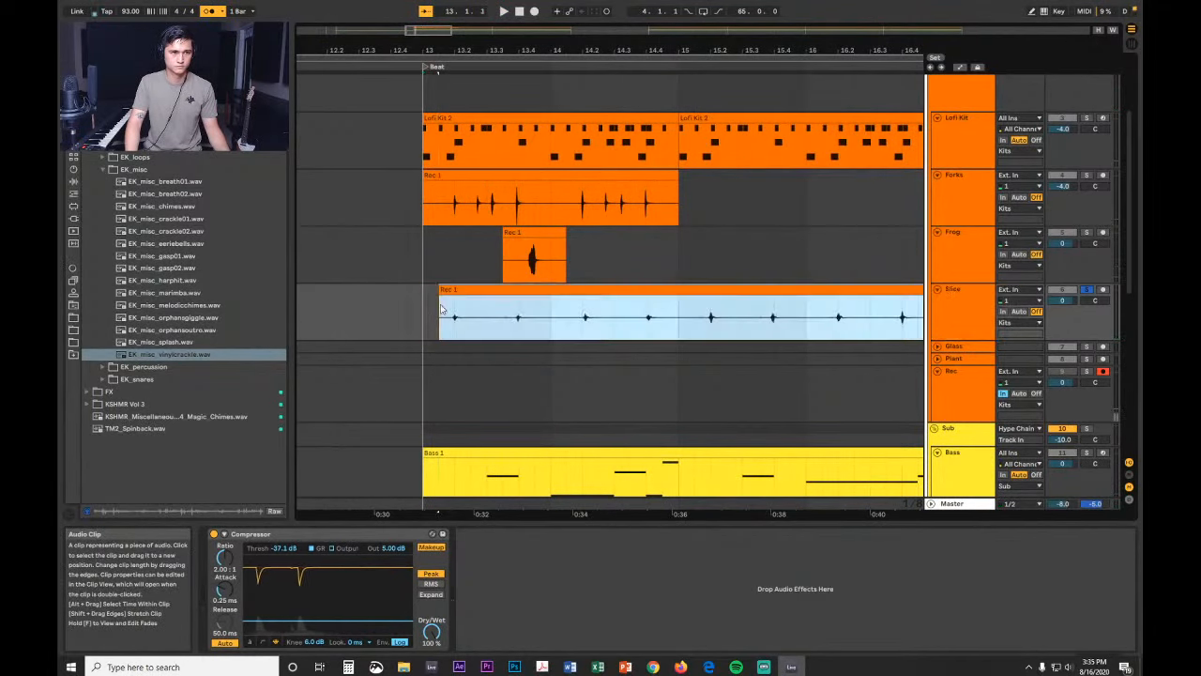
pyautogui.click(416, 325)
pyautogui.press('space')
pyautogui.moveTo(544, 50); pyautogui.dragTo(432, 20)
pyautogui.press('space')
# Step: Cut off the end of the Slice clip at about beat 15.3 and play the shortened clip
pyautogui.moveTo(673, 314)
pyautogui.mouseDown()
pyautogui.moveTo(448, 314)
pyautogui.moveTo(535, 328)
pyautogui.mouseUp()
pyautogui.press('space')
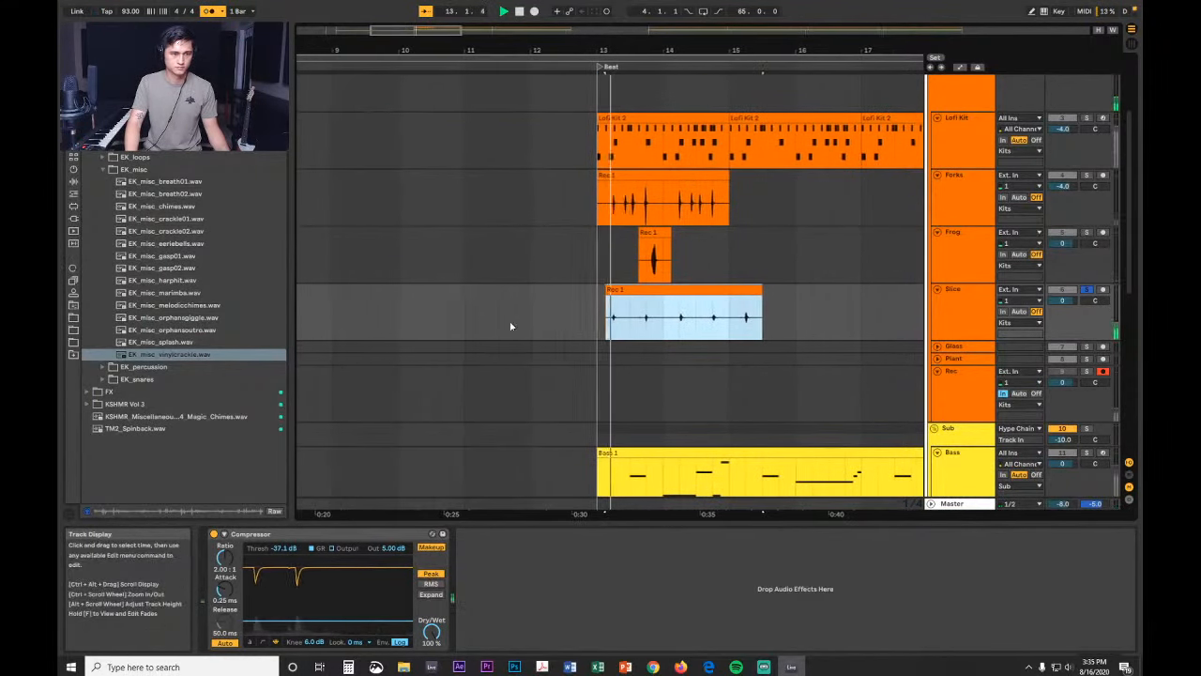
pyautogui.press('space')
# Step: Audition the Slice clip from bar 15, and delete everything before bar 15 so only its last hit remains
pyautogui.click(710, 333)
pyautogui.press('space')
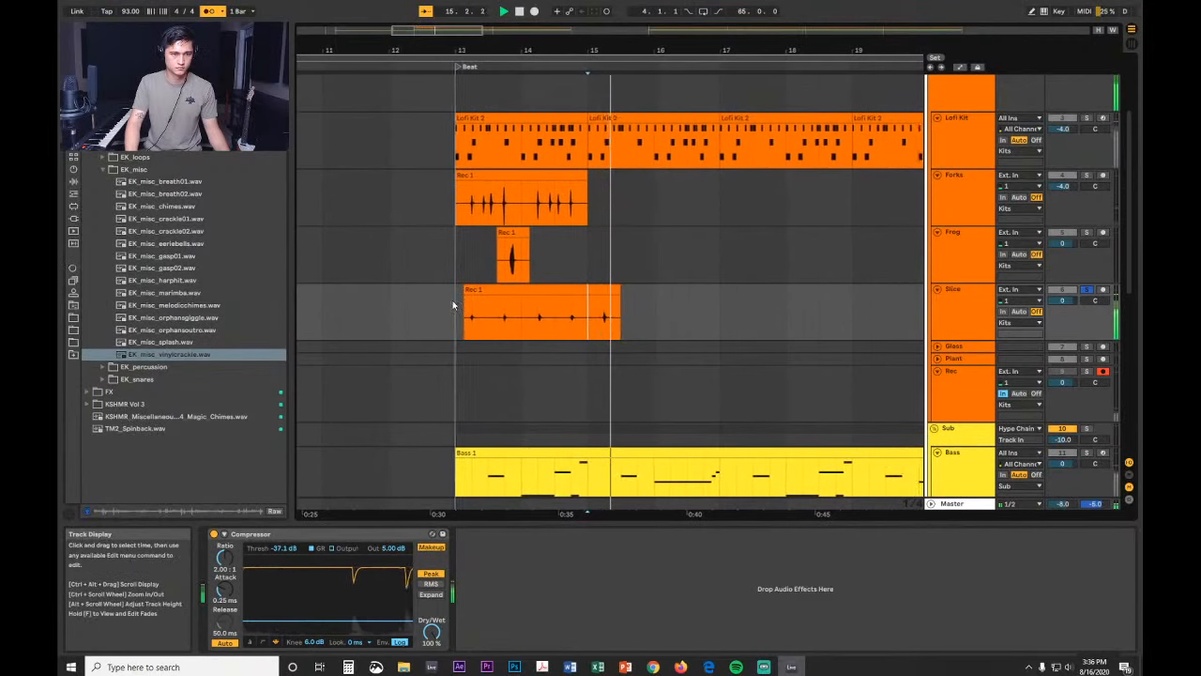
pyautogui.press('space')
pyautogui.moveTo(452, 314); pyautogui.dragTo(575, 314)
# Step: Solo the Kits group and play all of its layers together from bar 13
pyautogui.scroll(1, 990, 185)
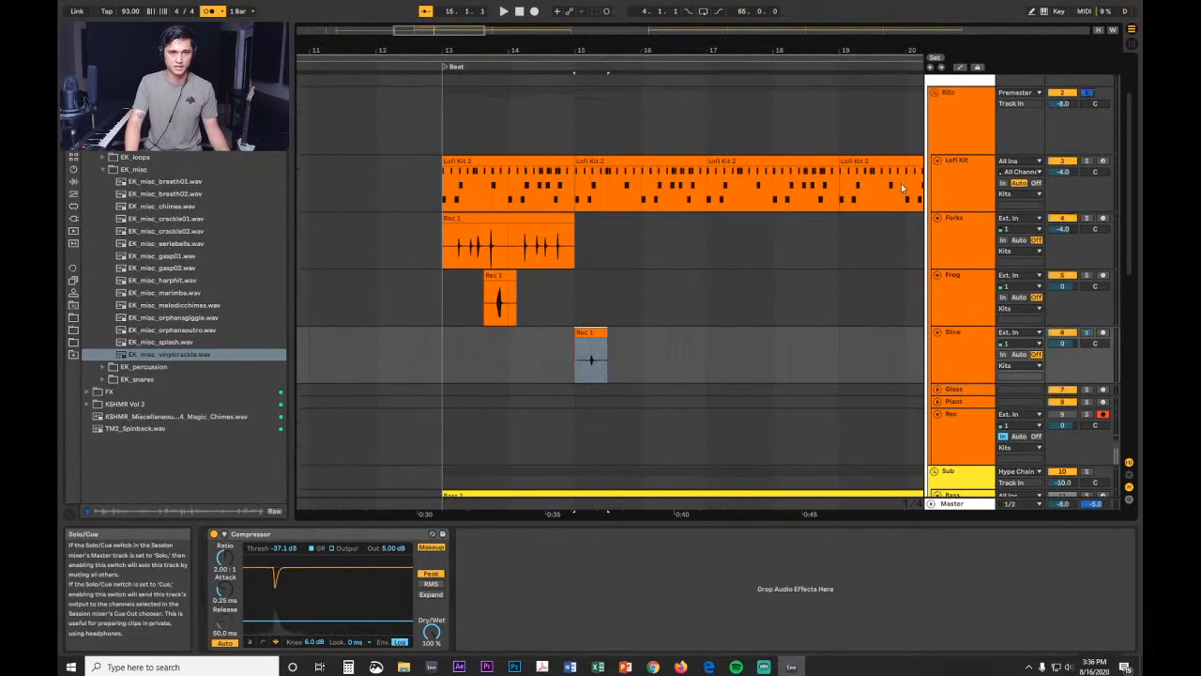
pyautogui.click(442, 356)
pyautogui.press('space')
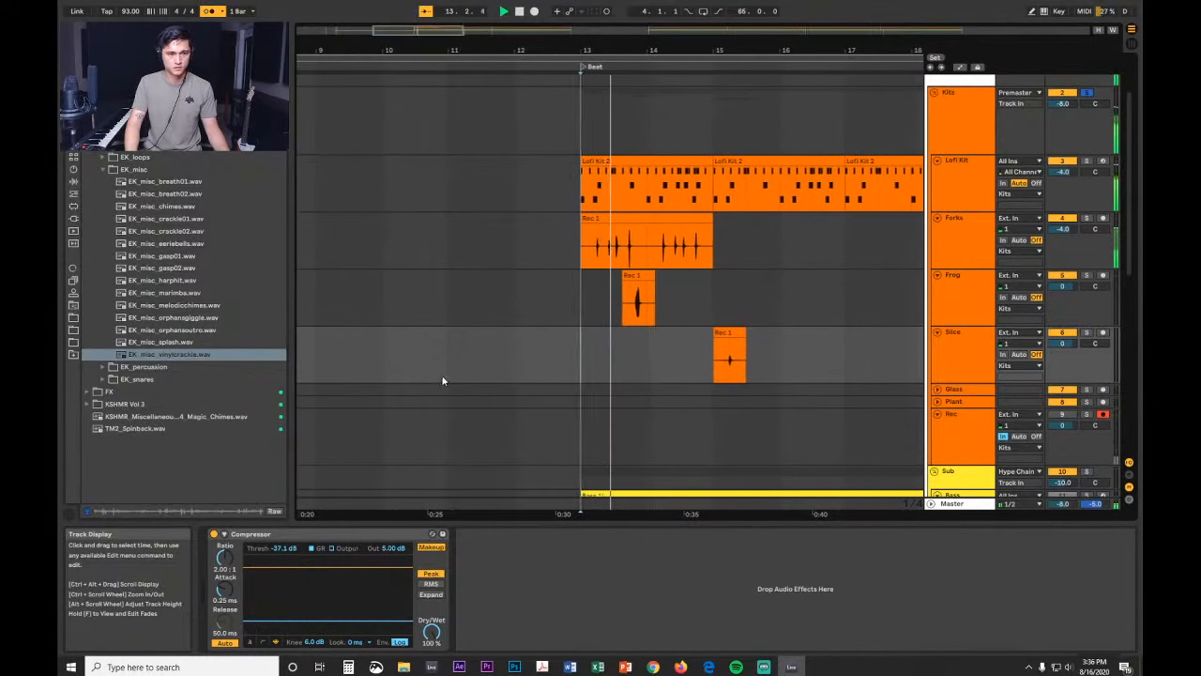
# Step: Stop playback and re-enable the Compressor and the GL REVERB & DELAY rack on the Forks track
pyautogui.click(965, 244)
pyautogui.press('space')
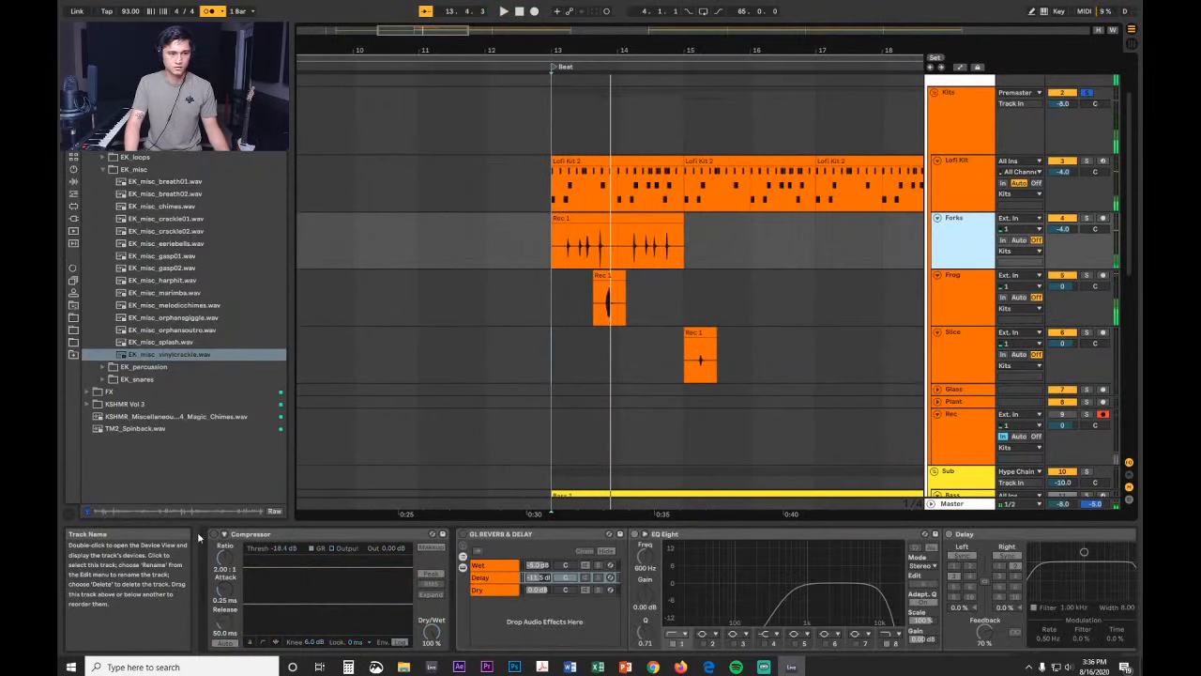
pyautogui.click(216, 534)
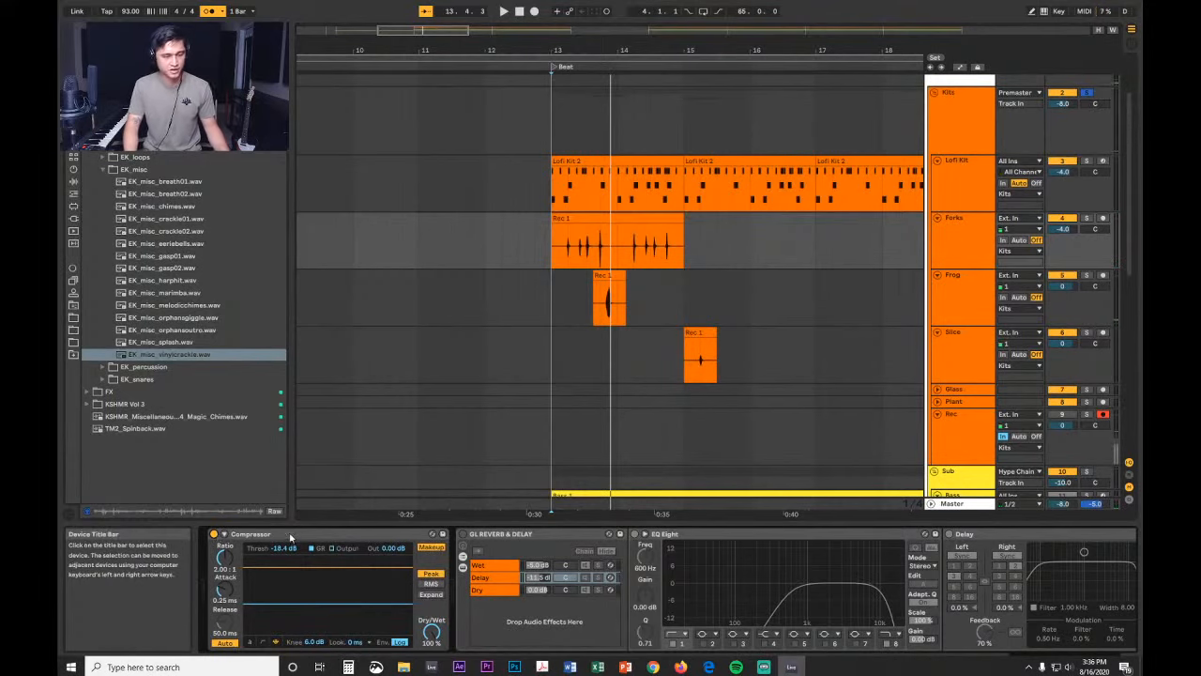
pyautogui.click(463, 534)
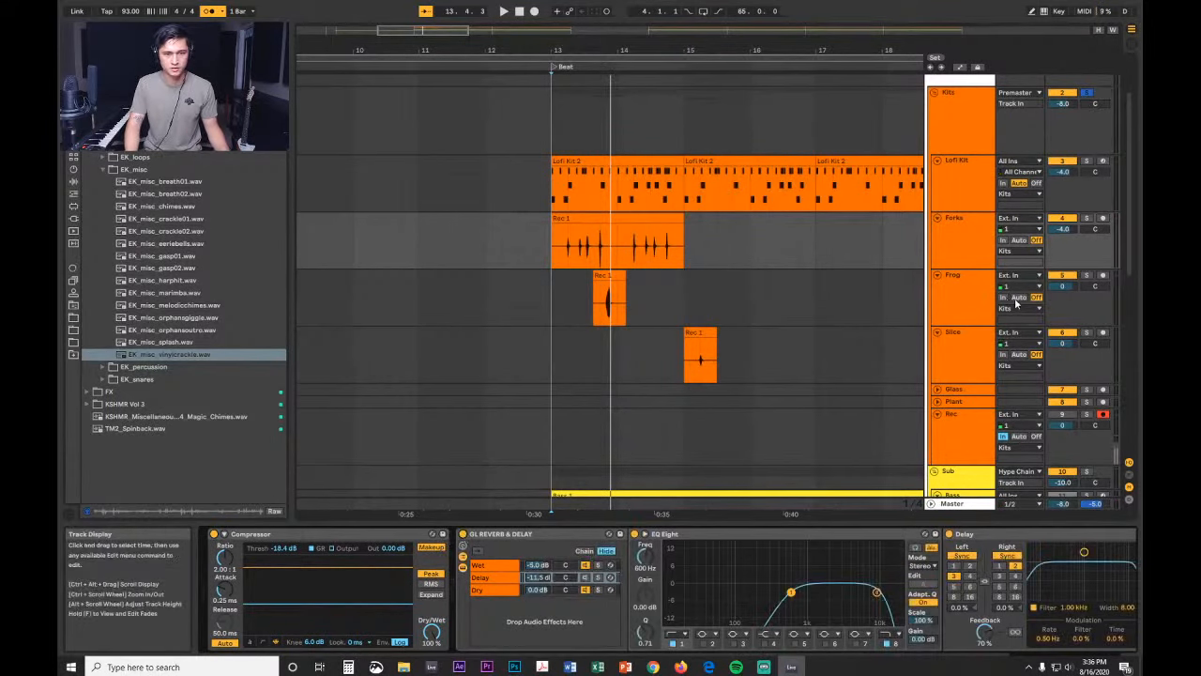
# Step: Duplicate the Forks clip so the pattern continues from bar 15, and play from bar 13 with the Frog track selected
pyautogui.click(659, 229)
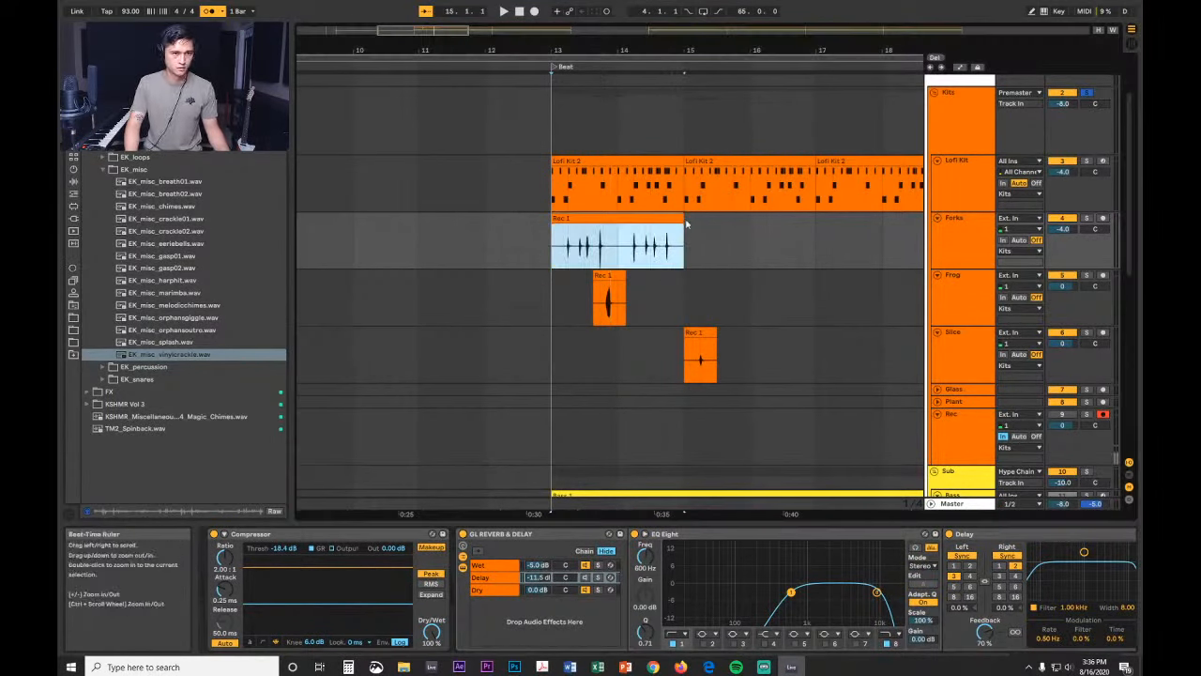
pyautogui.hotkey('ctrl', 'd')
pyautogui.click(955, 297)
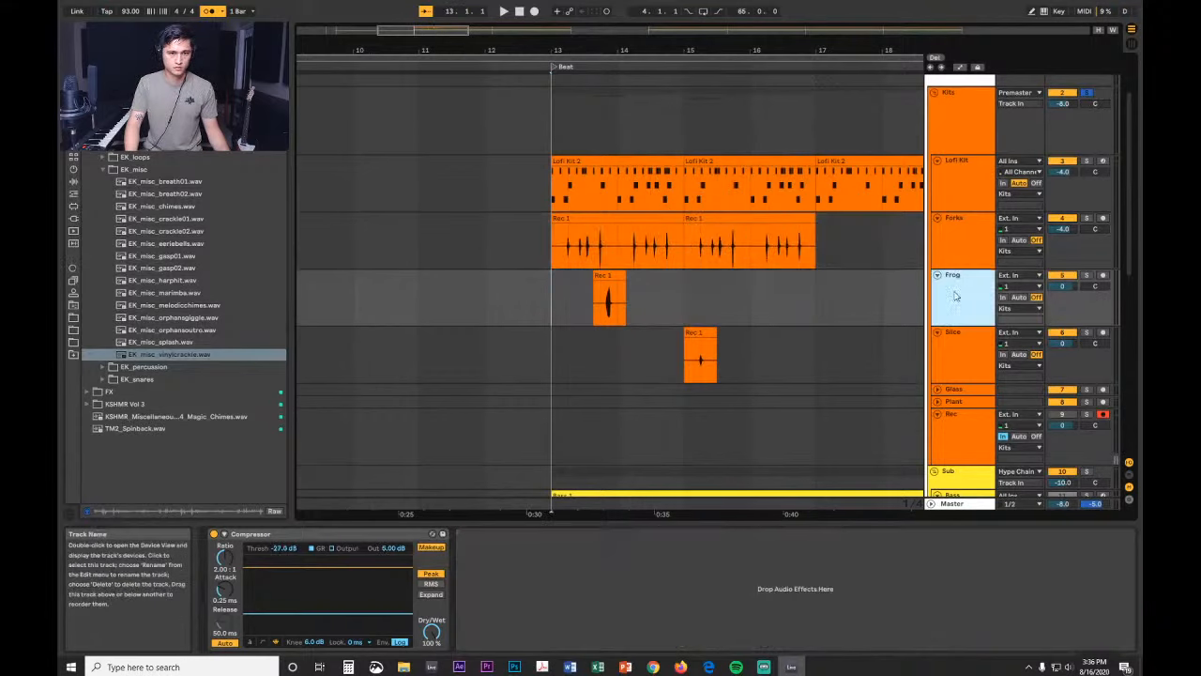
pyautogui.press('space')
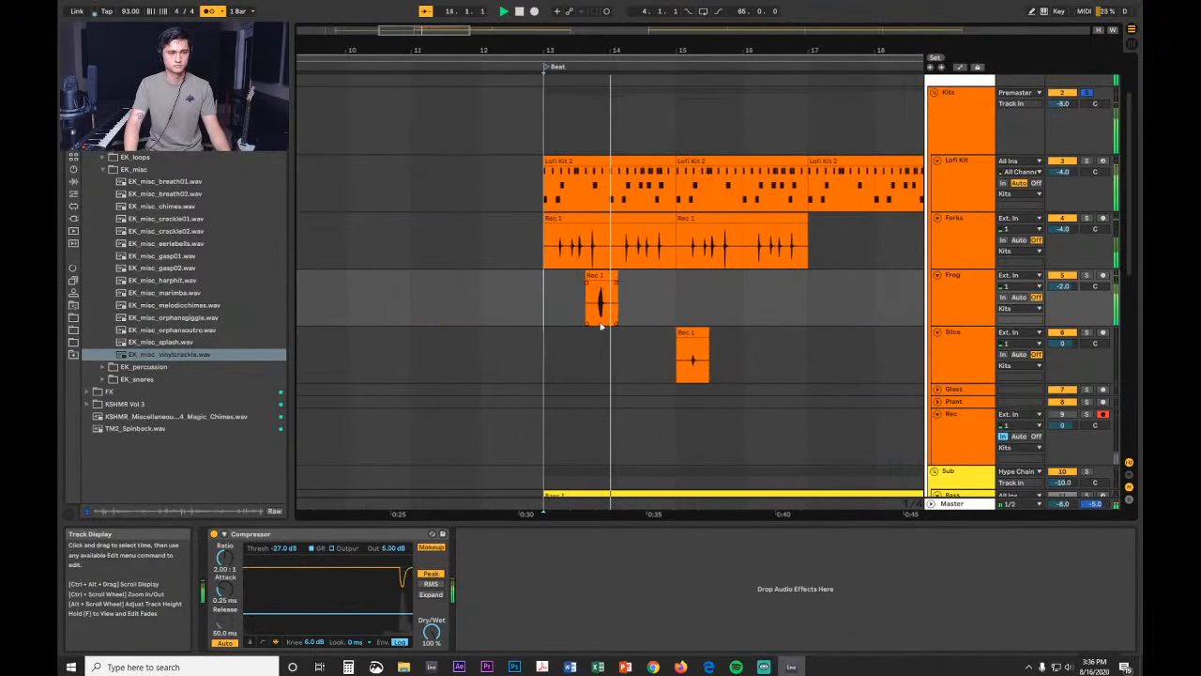
# Step: Move the Slice clip to the start of the beat, shift it earlier, and trim its start to bar 13
pyautogui.moveTo(672, 335); pyautogui.dragTo(542, 336)
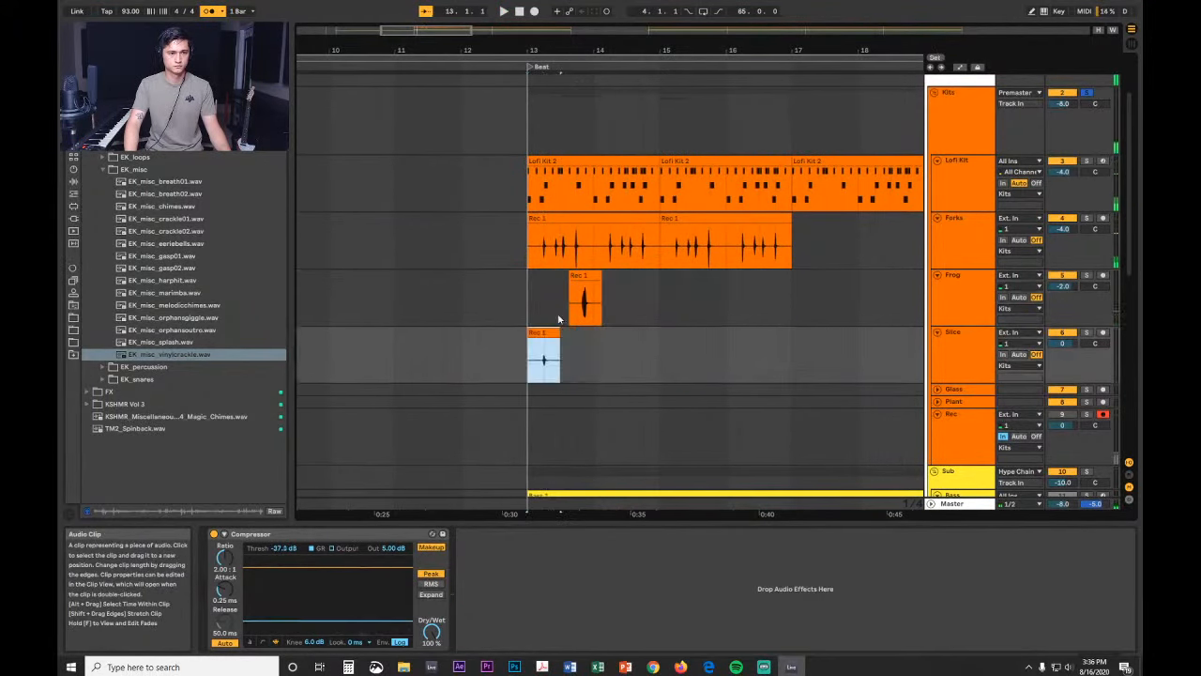
pyautogui.click(584, 188)
pyautogui.moveTo(554, 51); pyautogui.dragTo(555, 131)
pyautogui.moveTo(510, 333); pyautogui.dragTo(470, 345)
pyautogui.click(434, 366)
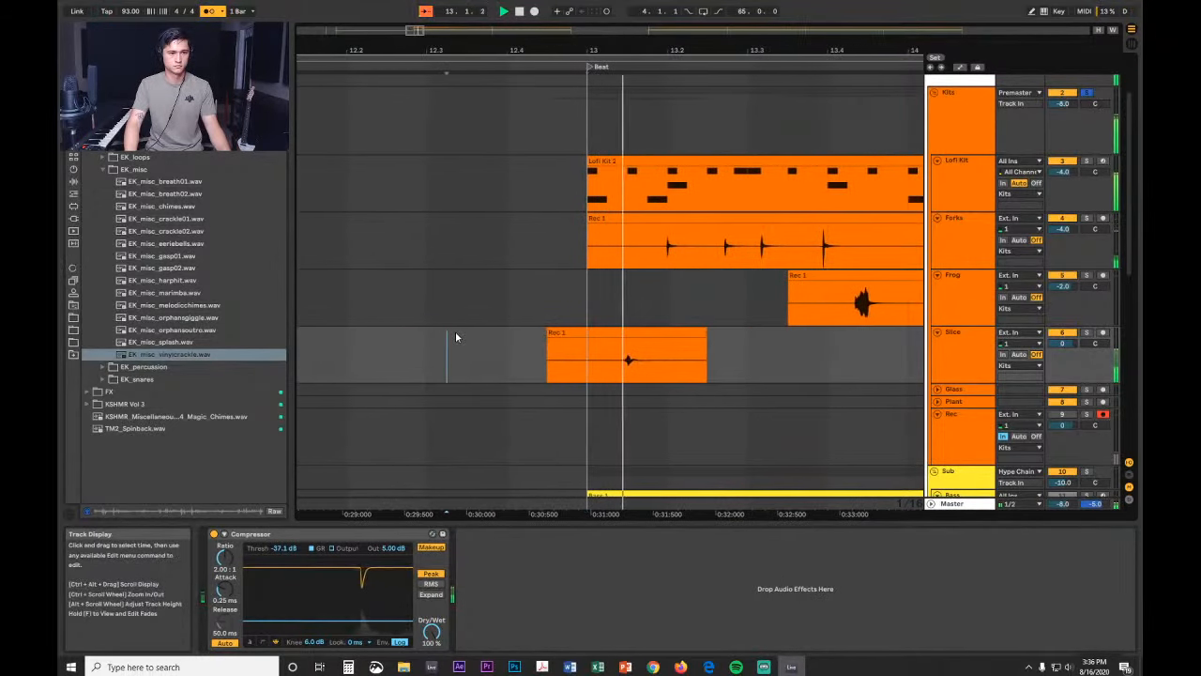
pyautogui.moveTo(547, 340); pyautogui.dragTo(589, 341)
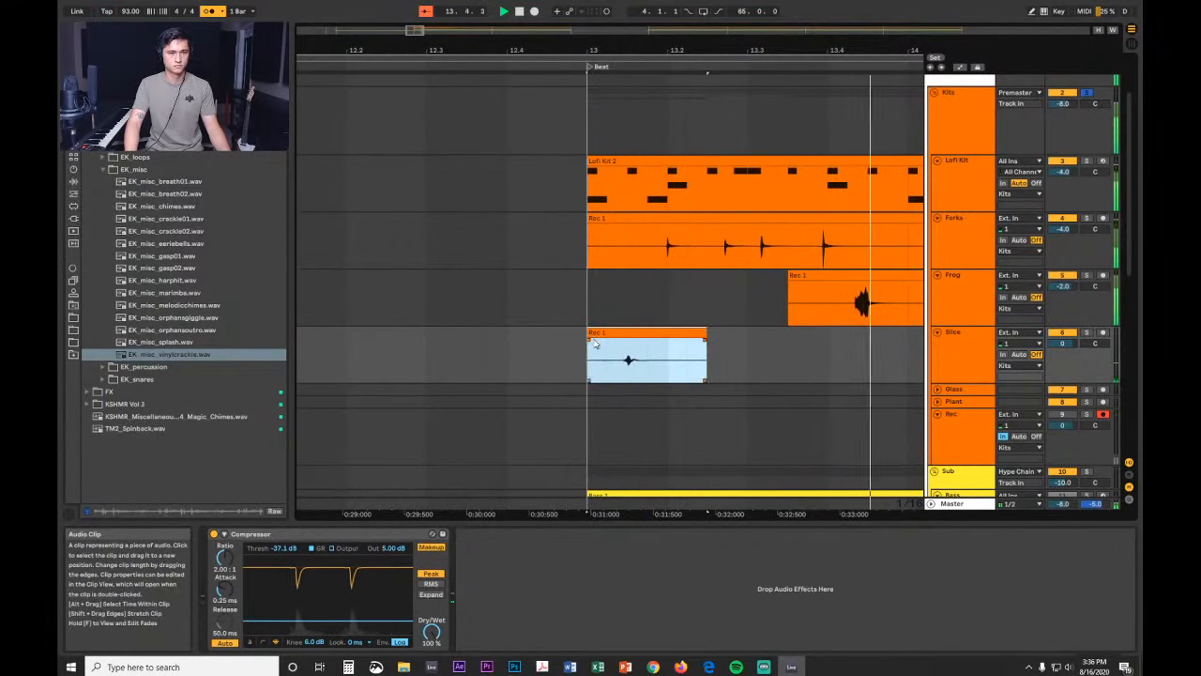
# Step: Play the percussion layers from bar 13 and toggle the metronome to check the timing of the Forks hits
pyautogui.moveTo(707, 72); pyautogui.dragTo(493, 49)
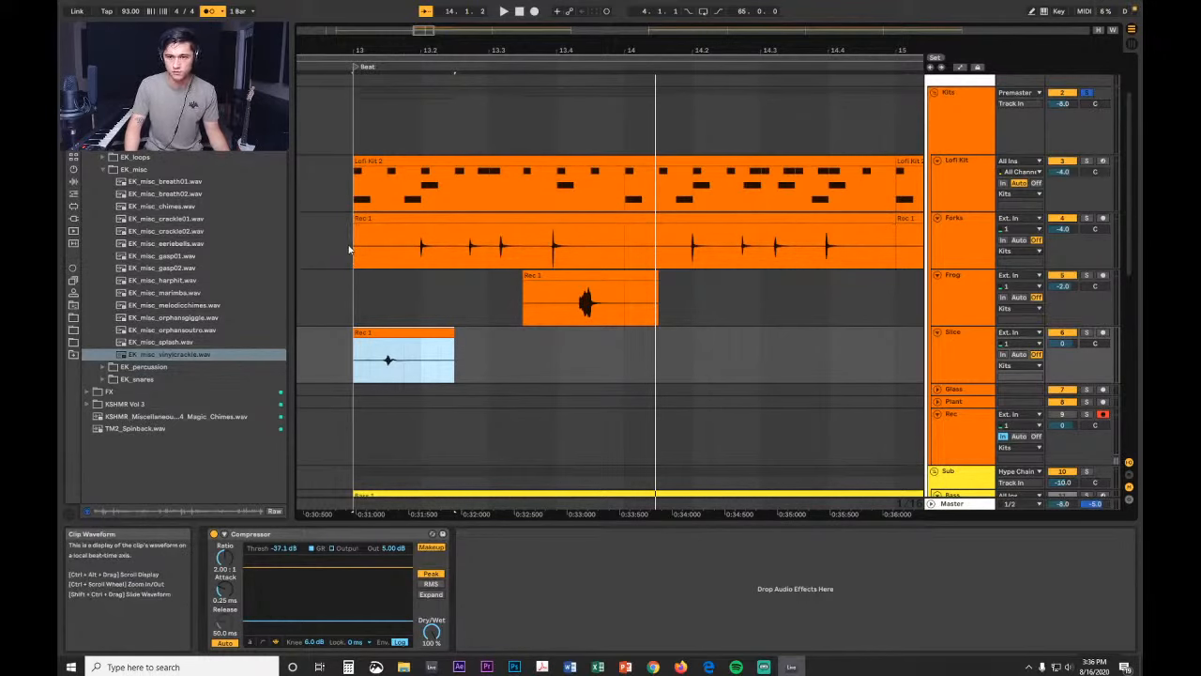
pyautogui.click(349, 249)
pyautogui.press('space')
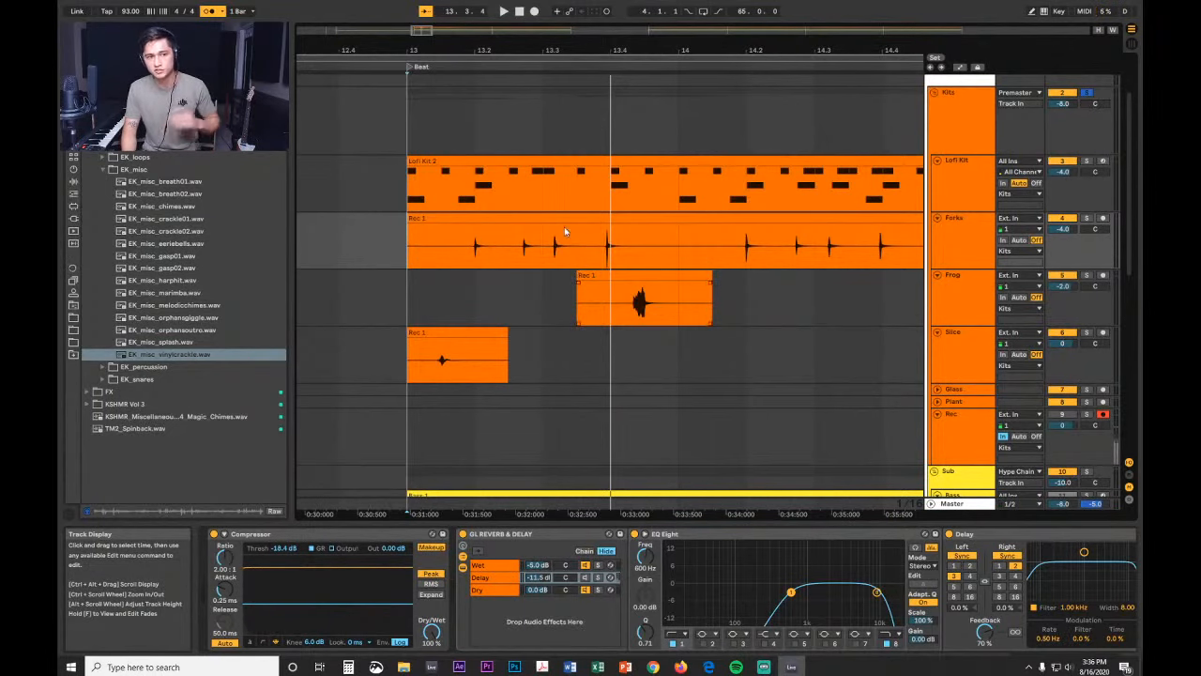
pyautogui.moveTo(582, 51); pyautogui.dragTo(545, 41)
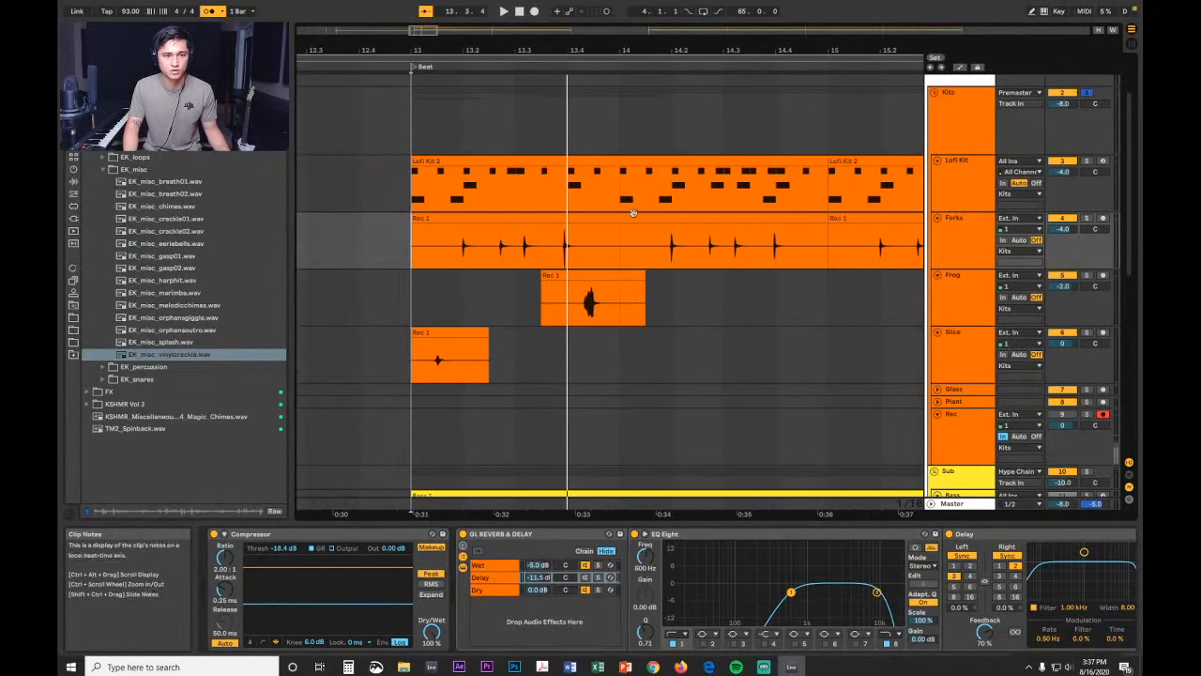
pyautogui.press('space')
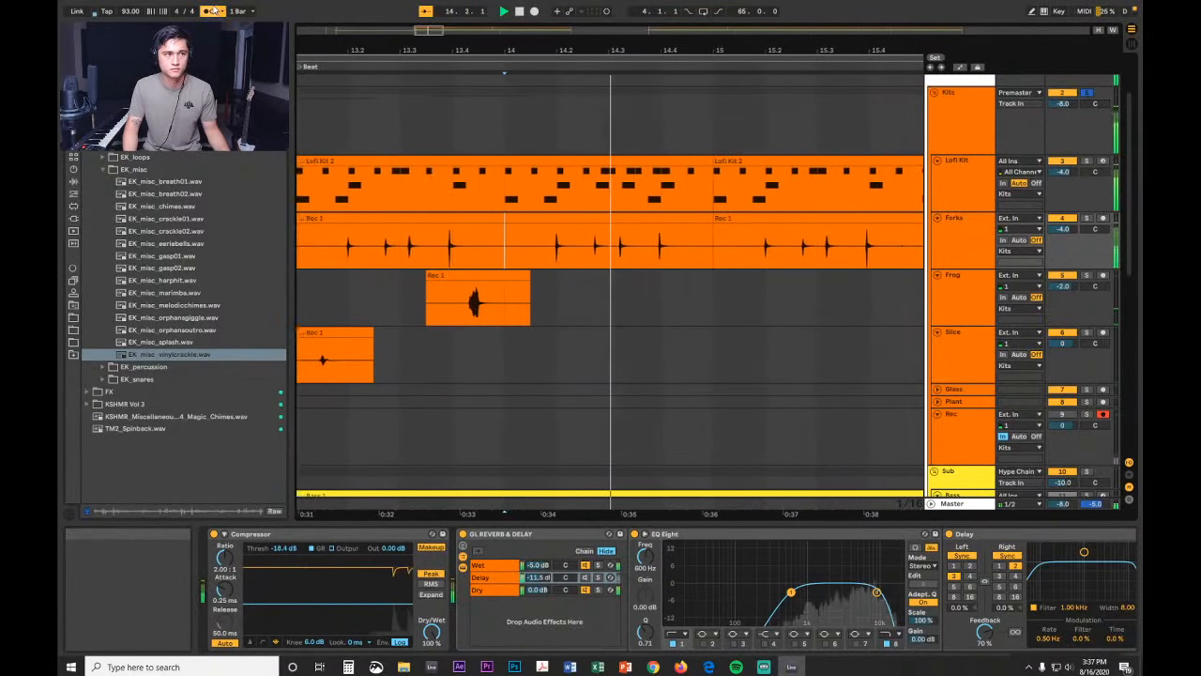
pyautogui.click(214, 12)
pyautogui.moveTo(375, 51); pyautogui.dragTo(666, 61)
pyautogui.press('space')
# Step: Split the Forks clip just before its last hit near 14.4 and delete the duplicate clip starting at bar 15
pyautogui.moveTo(899, 51); pyautogui.dragTo(661, 67)
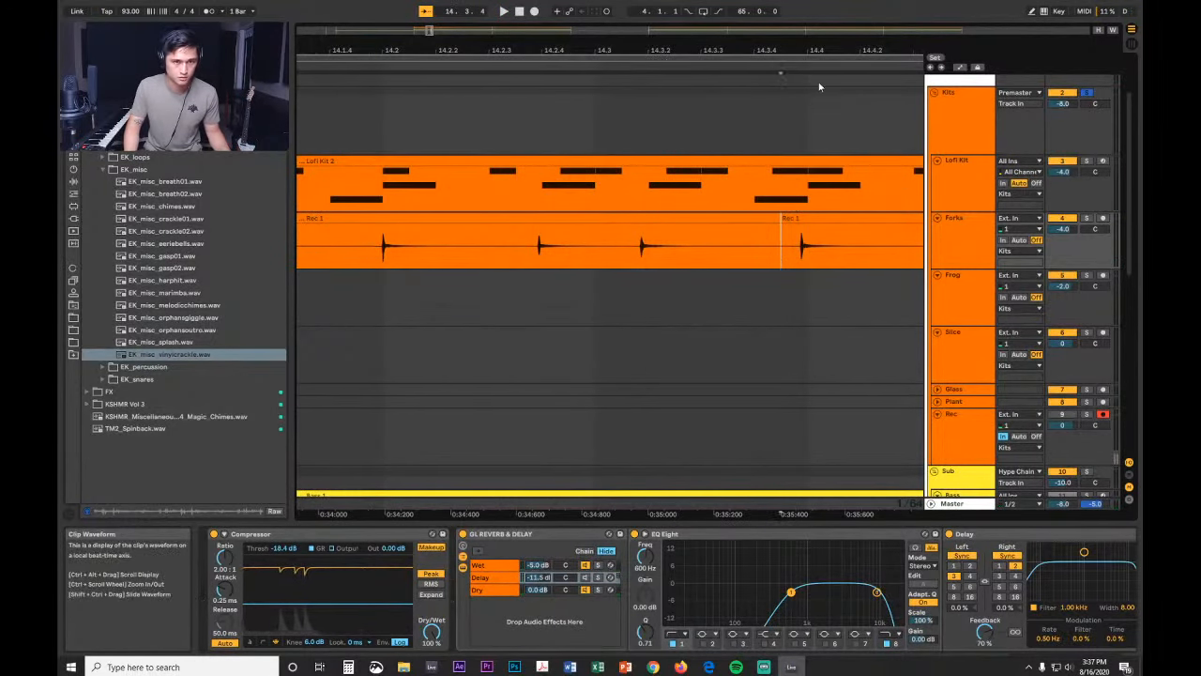
pyautogui.moveTo(825, 50); pyautogui.dragTo(635, 43)
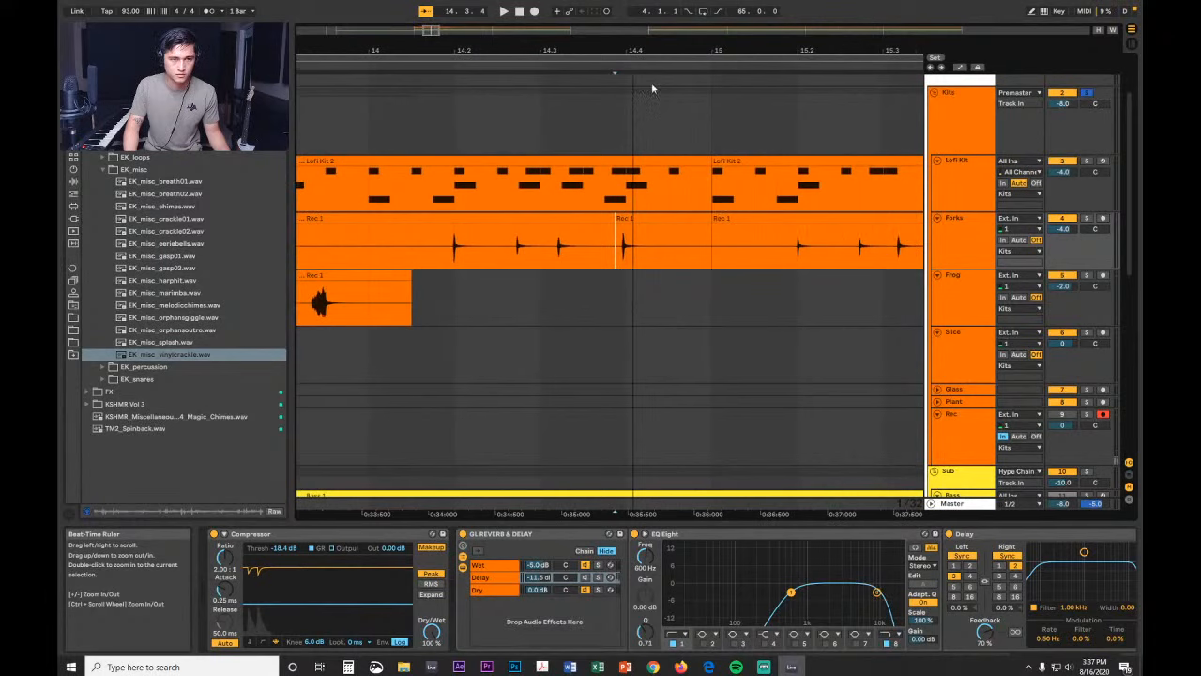
pyautogui.click(748, 219)
pyautogui.press('Delete')
pyautogui.click(736, 57)
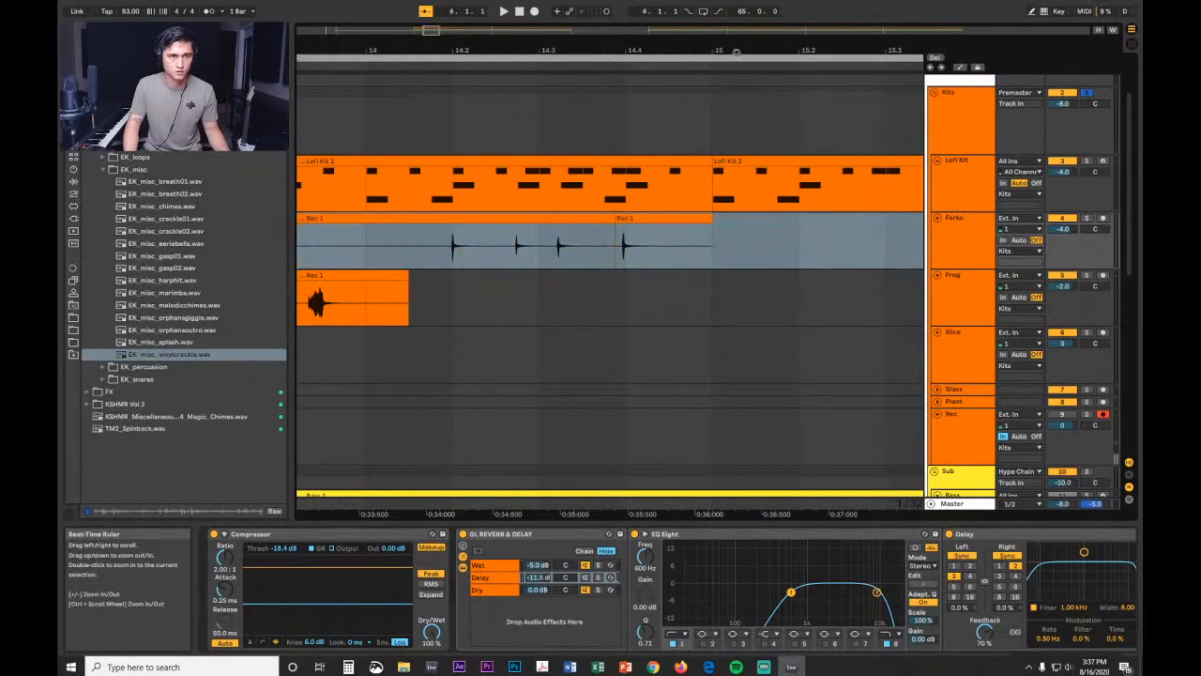
# Step: Turn the grid off and nudge the split-off last Forks hit slightly later so it lands on beat 14.4
pyautogui.moveTo(735, 54); pyautogui.dragTo(726, 164)
pyautogui.click(643, 235)
pyautogui.moveTo(747, 218)
pyautogui.mouseDown()
pyautogui.moveTo(766, 233)
pyautogui.moveTo(756, 234)
pyautogui.mouseUp()
pyautogui.rightClick(741, 296)
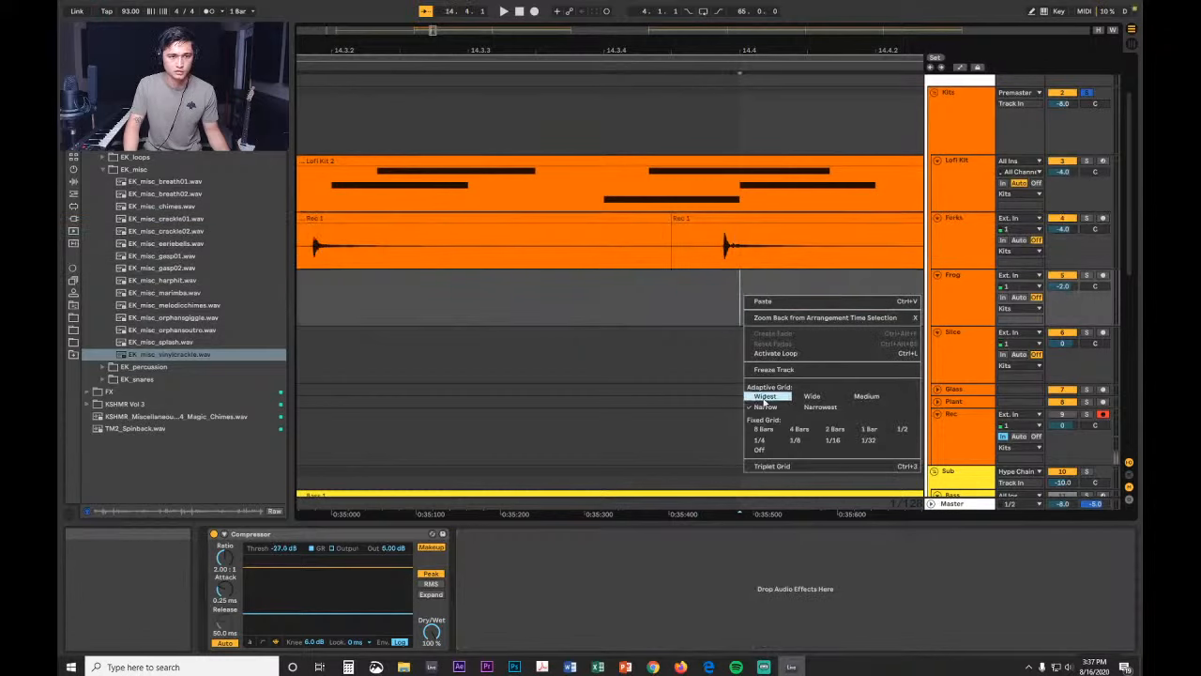
pyautogui.click(760, 449)
pyautogui.click(736, 221)
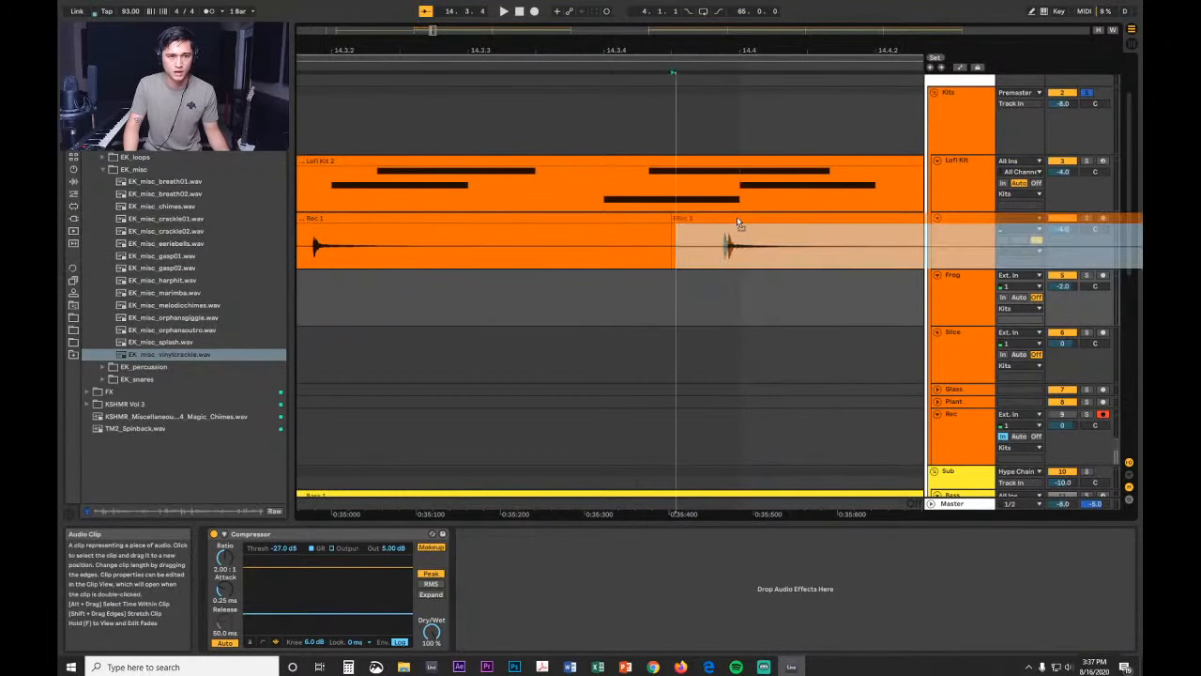
pyautogui.moveTo(747, 223); pyautogui.dragTo(747, 223)
# Step: Split the Forks clip at about 14.2.3, just before its pair of hits, and play from just before bar 14
pyautogui.moveTo(758, 51); pyautogui.dragTo(887, 5)
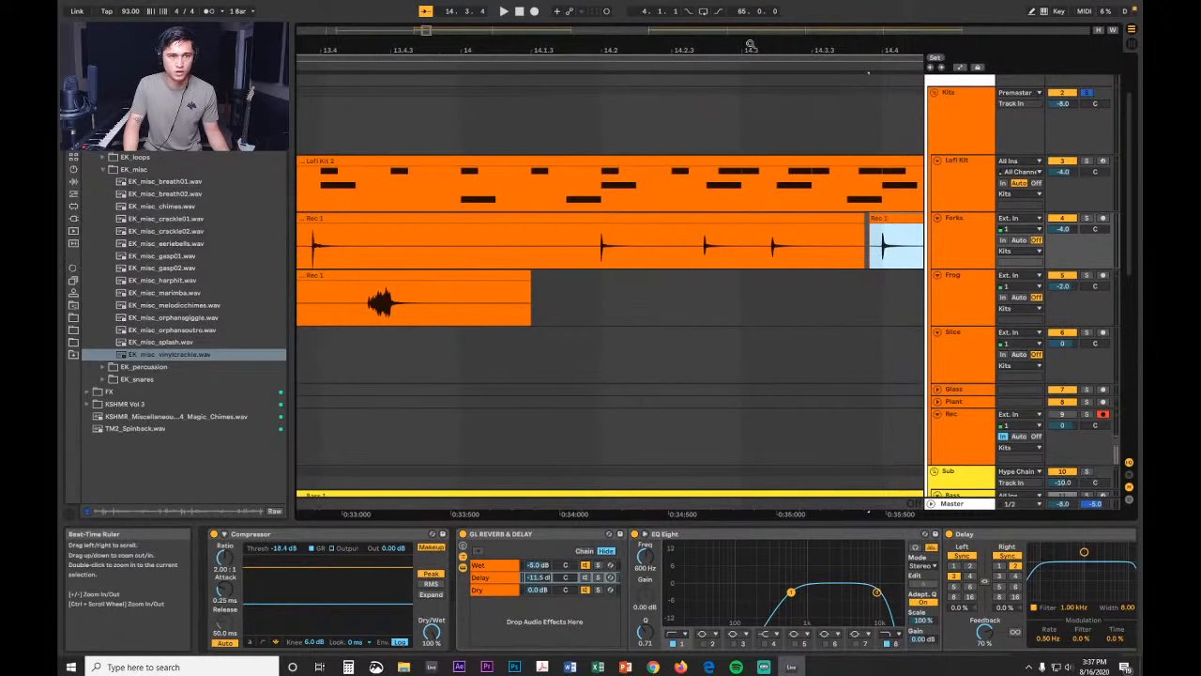
pyautogui.moveTo(750, 45); pyautogui.dragTo(675, 108)
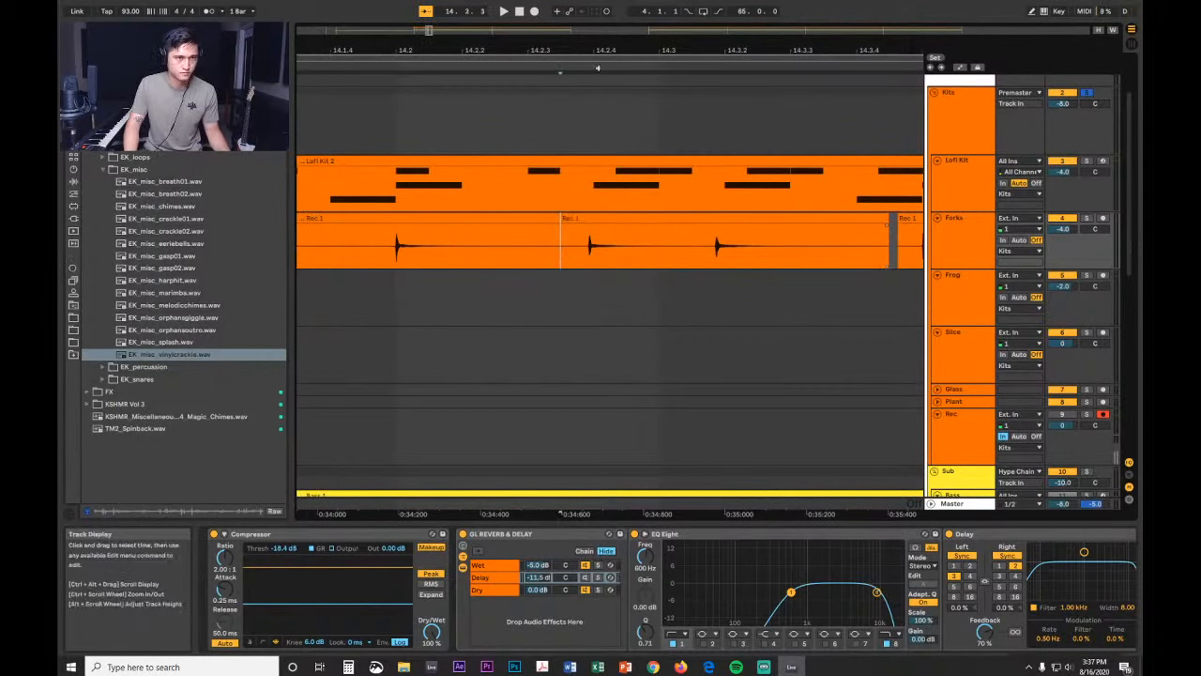
pyautogui.moveTo(597, 47); pyautogui.dragTo(596, 7)
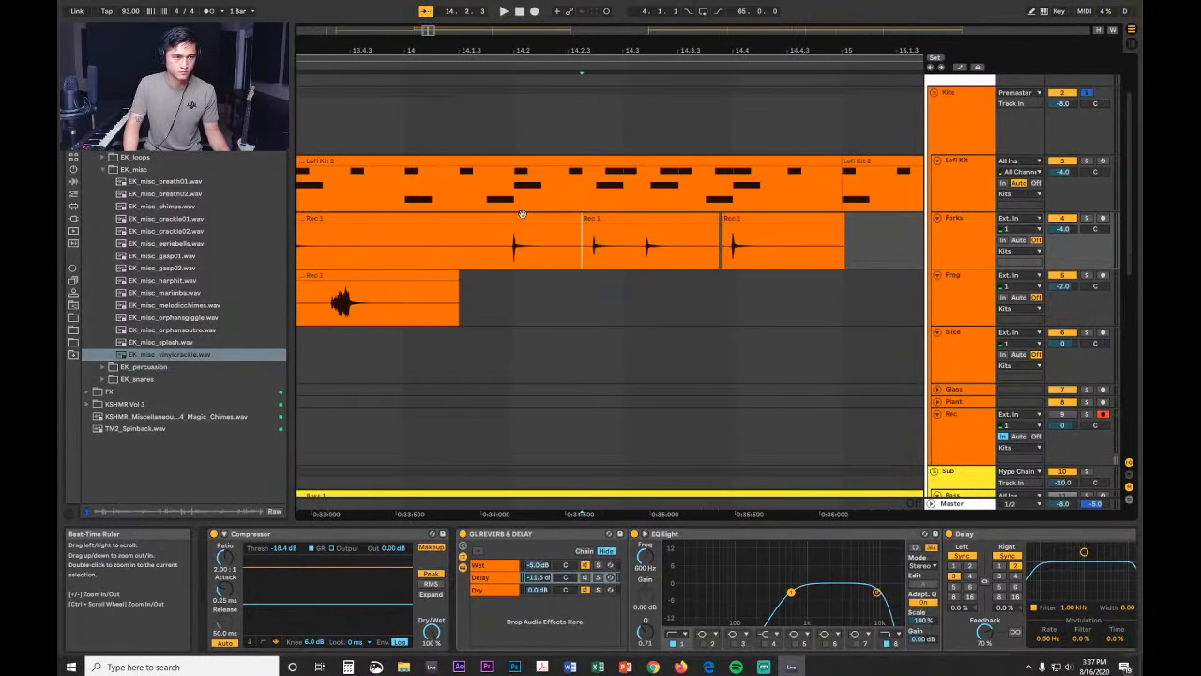
pyautogui.click(393, 253)
pyautogui.press('space')
pyautogui.moveTo(457, 49)
pyautogui.mouseDown()
pyautogui.moveTo(457, 19)
pyautogui.moveTo(589, 9)
pyautogui.mouseUp()
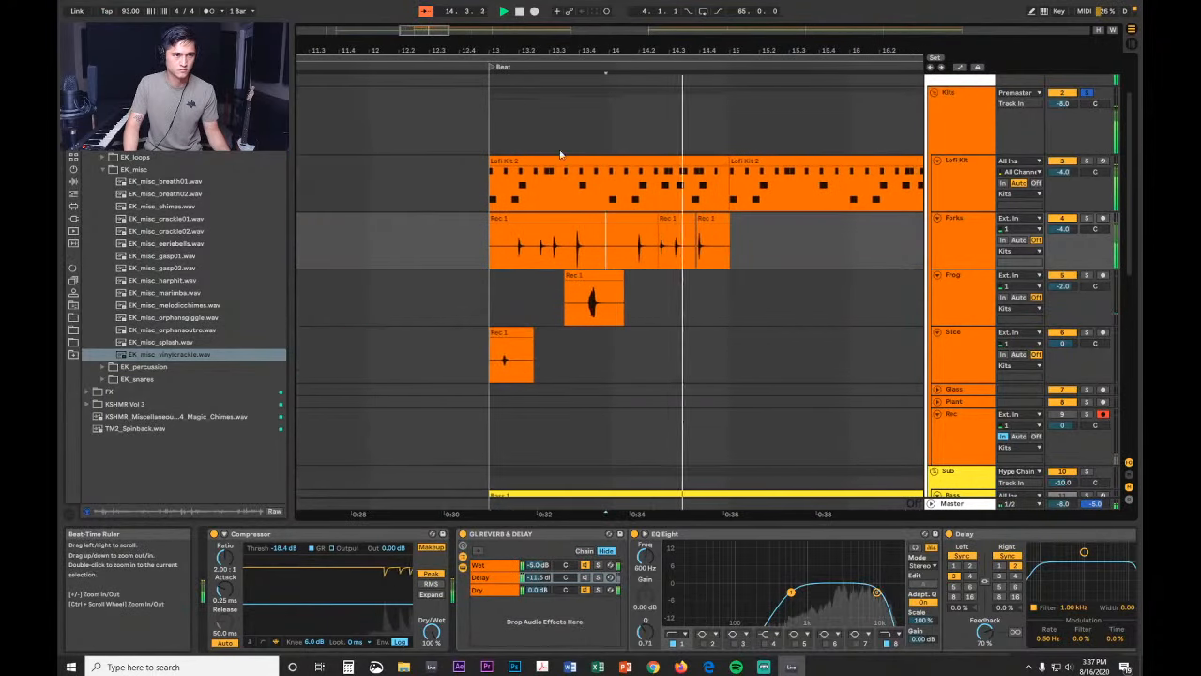
# Step: Set the adaptive grid to Narrow and delete the Forks audio in bar 13, keeping the edited clips in bar 14
pyautogui.click(463, 220)
pyautogui.rightClick(428, 236)
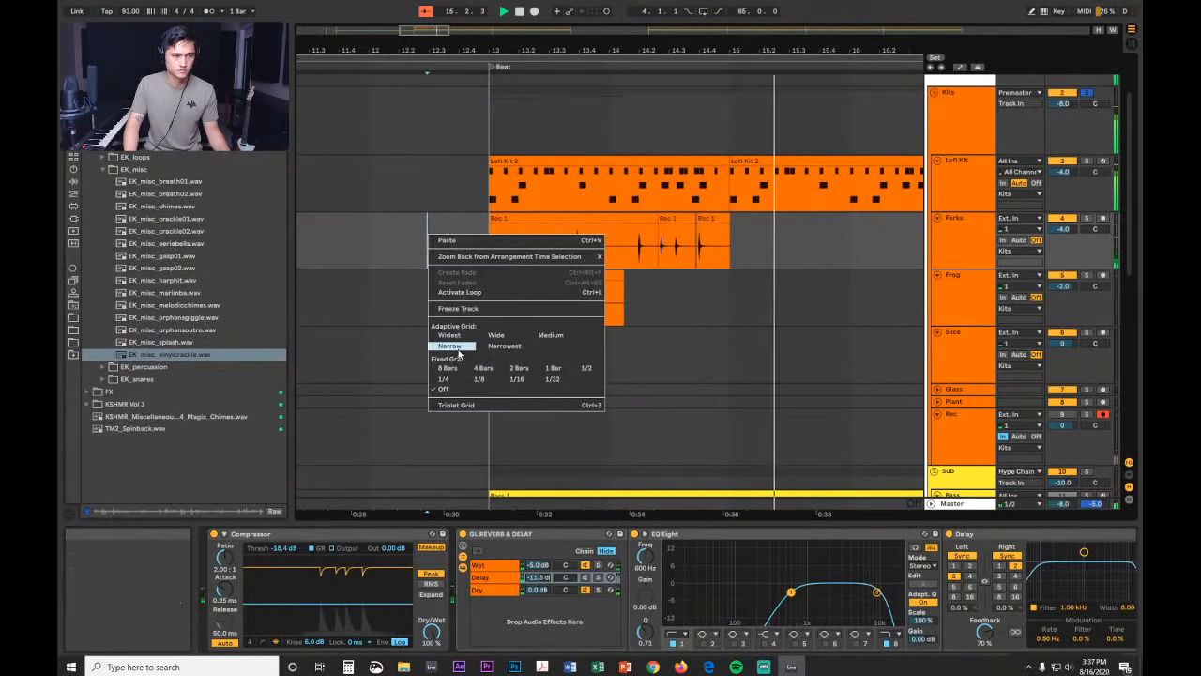
pyautogui.click(459, 354)
pyautogui.moveTo(490, 246); pyautogui.dragTo(722, 240)
pyautogui.press('Delete')
pyautogui.press('space')
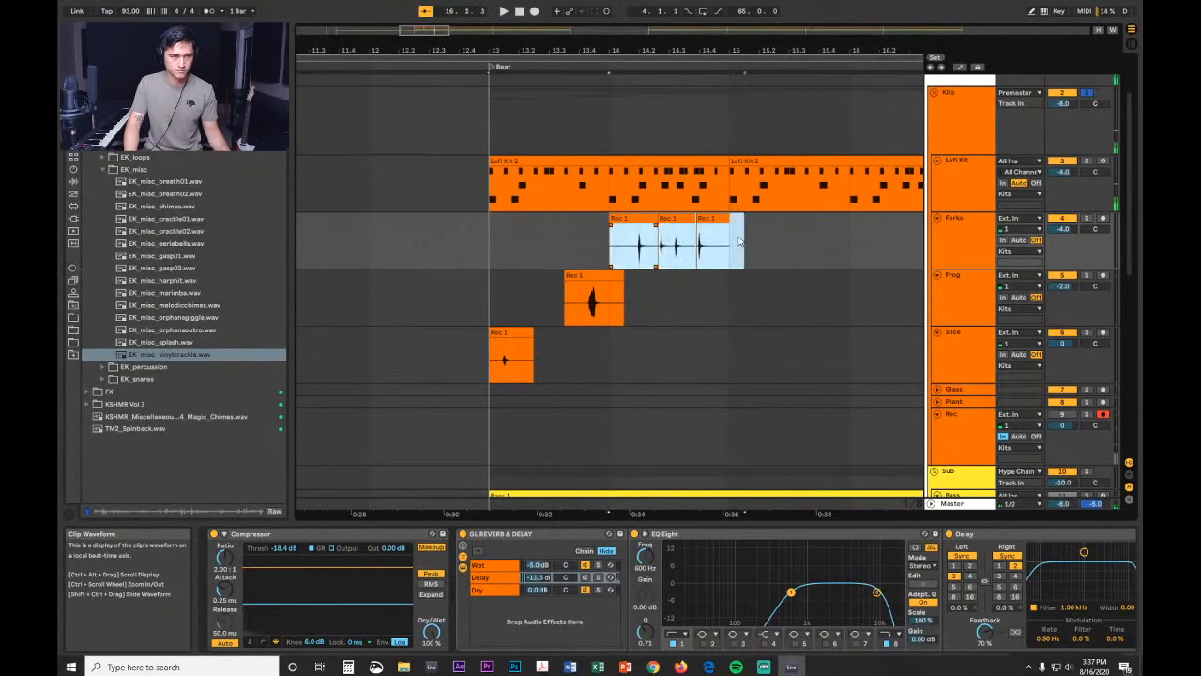
# Step: Paste the edited bar 14 Forks clips at bar 13 and play the result
pyautogui.click(491, 251)
pyautogui.hotkey('ctrl', 'v')
pyautogui.press('space')
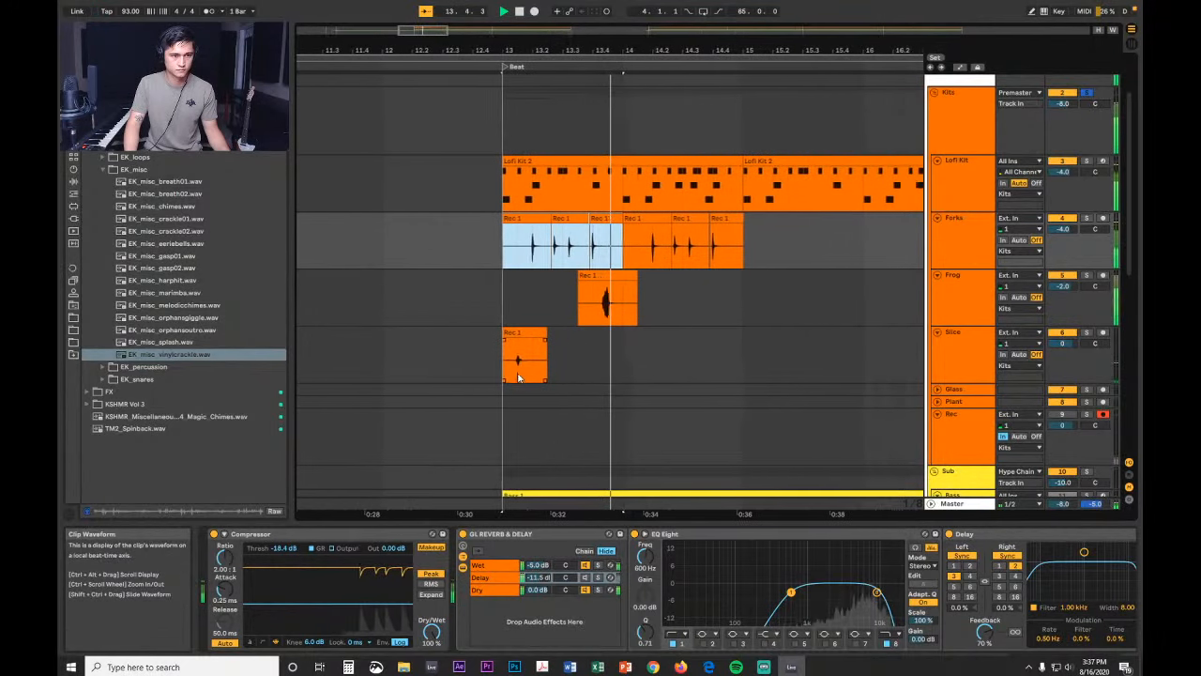
# Step: Repeat the Slice clip at bar 14, and duplicate the two-bar Forks, Frog and Slice pattern to bar 15
pyautogui.moveTo(472, 362)
pyautogui.mouseDown()
pyautogui.moveTo(699, 299)
pyautogui.moveTo(593, 307)
pyautogui.mouseUp()
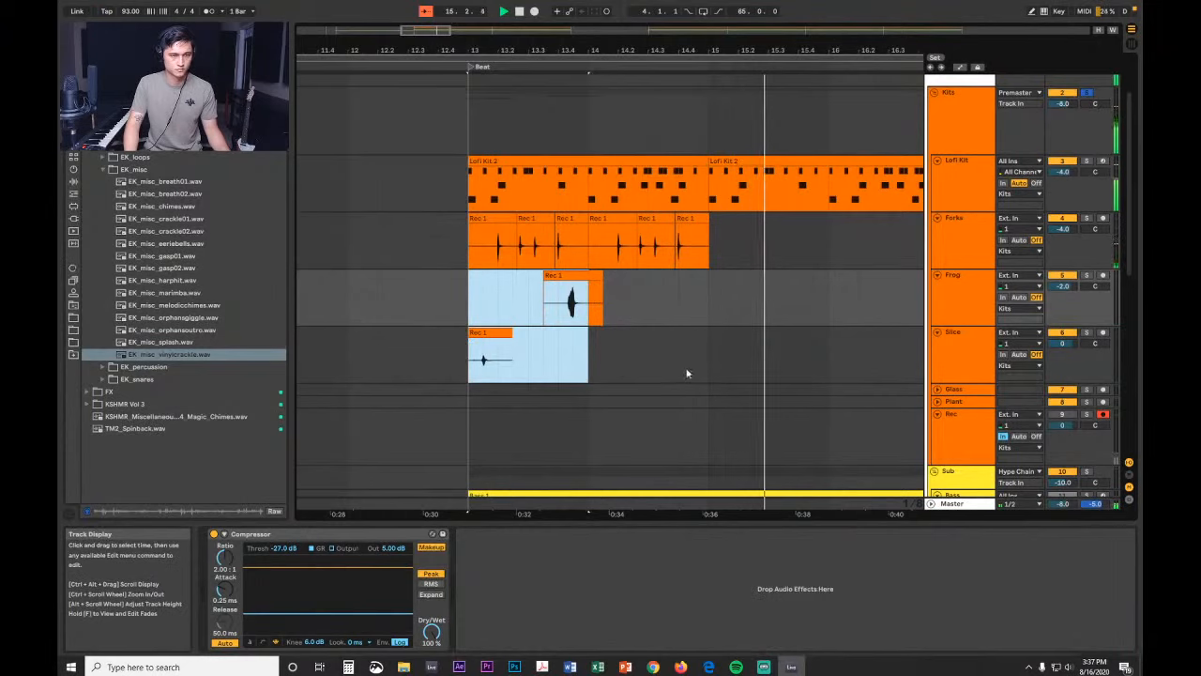
pyautogui.moveTo(471, 363)
pyautogui.mouseDown()
pyautogui.moveTo(596, 359)
pyautogui.moveTo(471, 363)
pyautogui.moveTo(636, 239)
pyautogui.moveTo(710, 242)
pyautogui.mouseUp()
pyautogui.click(589, 356)
pyautogui.hotkey('ctrl', 'd')
pyautogui.hotkey('ctrl', 'd')
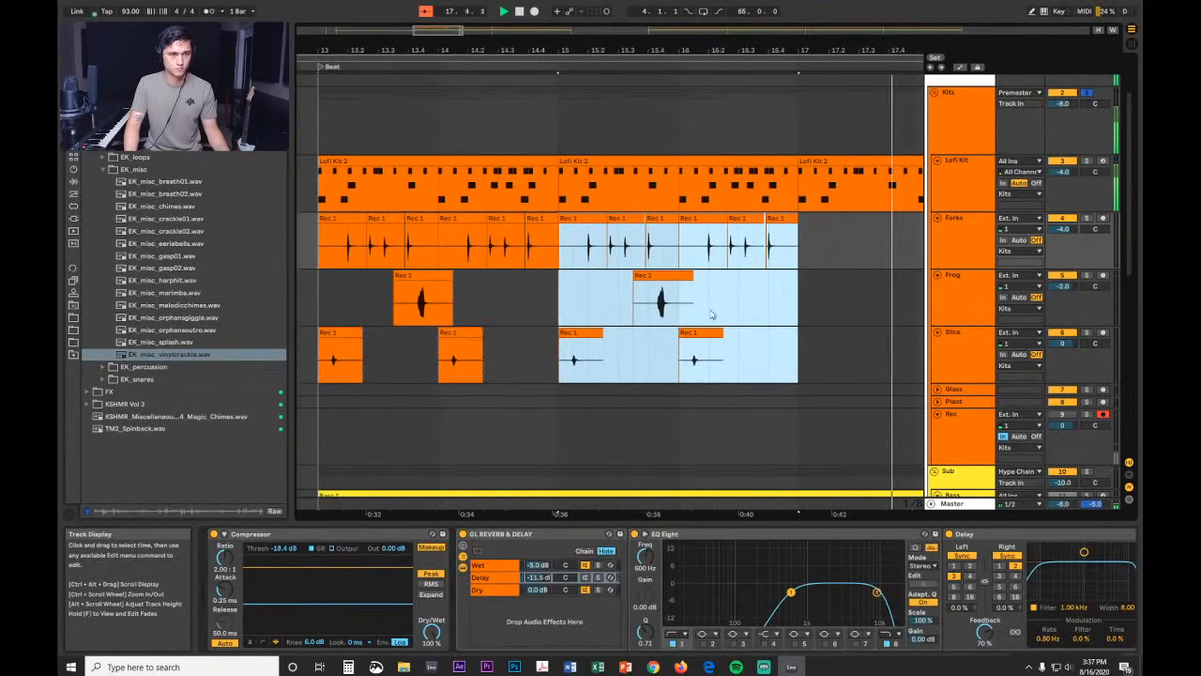
# Step: Repeat the two-bar Forks, Frog and Slice pattern up to bar 21, and duplicate that eight-bar block to bar 29
pyautogui.moveTo(560, 49); pyautogui.dragTo(507, 49)
pyautogui.hotkey('ctrl', 'd')
pyautogui.hotkey('ctrl', 'd')
pyautogui.moveTo(629, 49); pyautogui.dragTo(496, 34)
pyautogui.moveTo(403, 361); pyautogui.dragTo(591, 260)
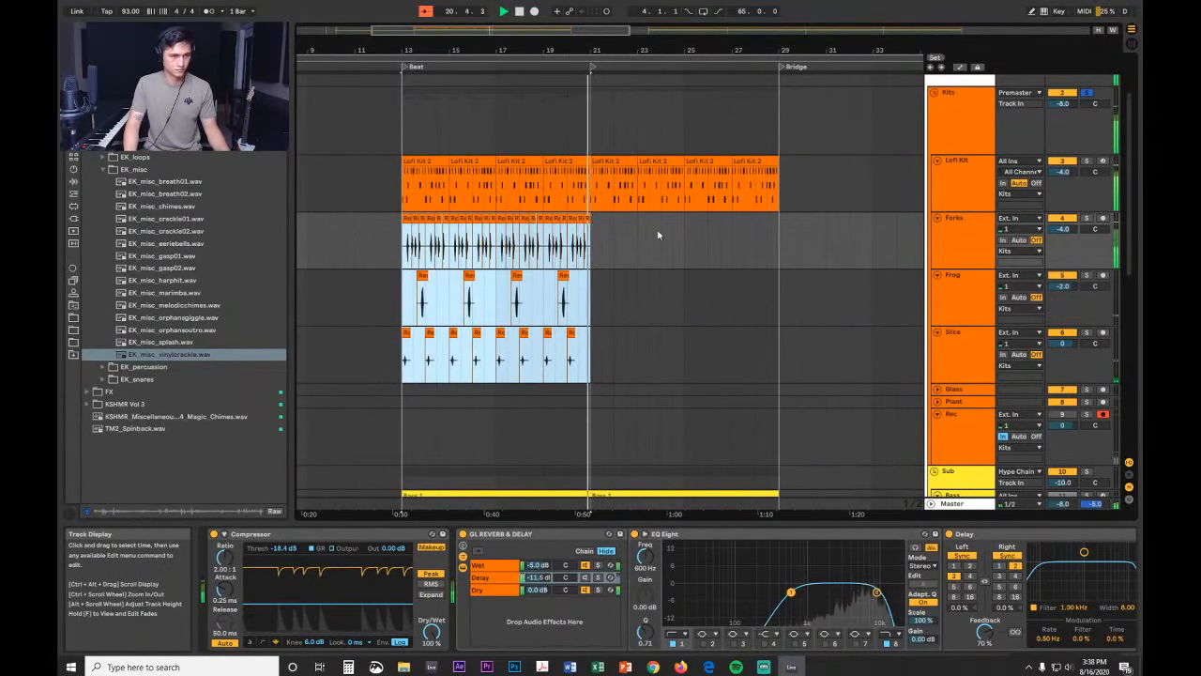
pyautogui.hotkey('ctrl', 'd')
# Step: Paste the eight-bar Forks, Frog and Slice block at the Hook on bar 37 and duplicate it three times up to bar 69
pyautogui.moveTo(698, 50); pyautogui.dragTo(374, 36)
pyautogui.click(483, 245)
pyautogui.hotkey('ctrl', 'v')
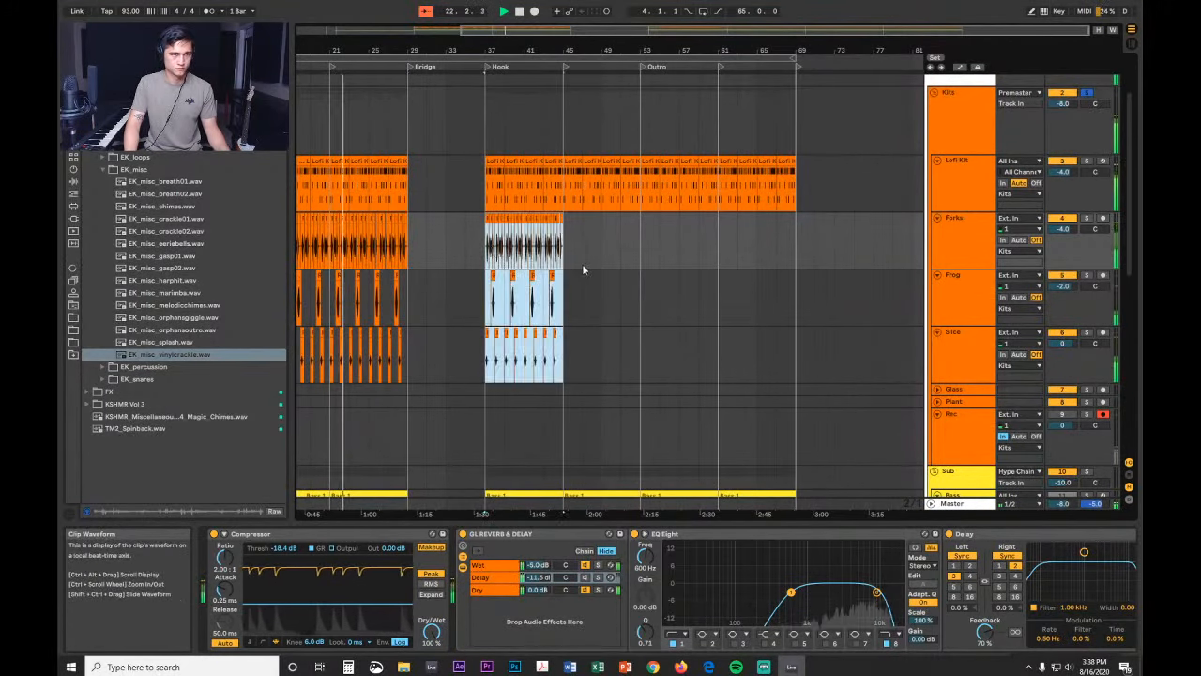
pyautogui.hotkey('ctrl', 'd')
pyautogui.hotkey('ctrl', 'd')
pyautogui.hotkey('ctrl', 'd')
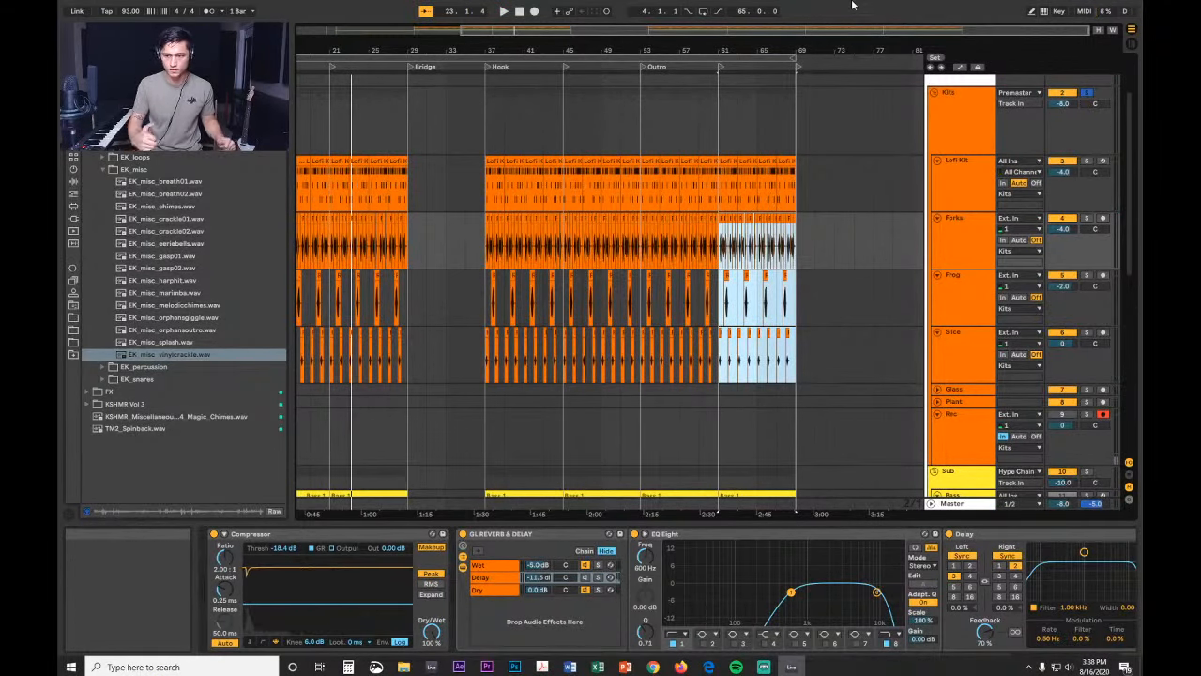
# Step: Check the audio interface's hardware setup in the audio preferences, accept the driver settings and close the preferences
pyautogui.hotkey('ctrl', ',')
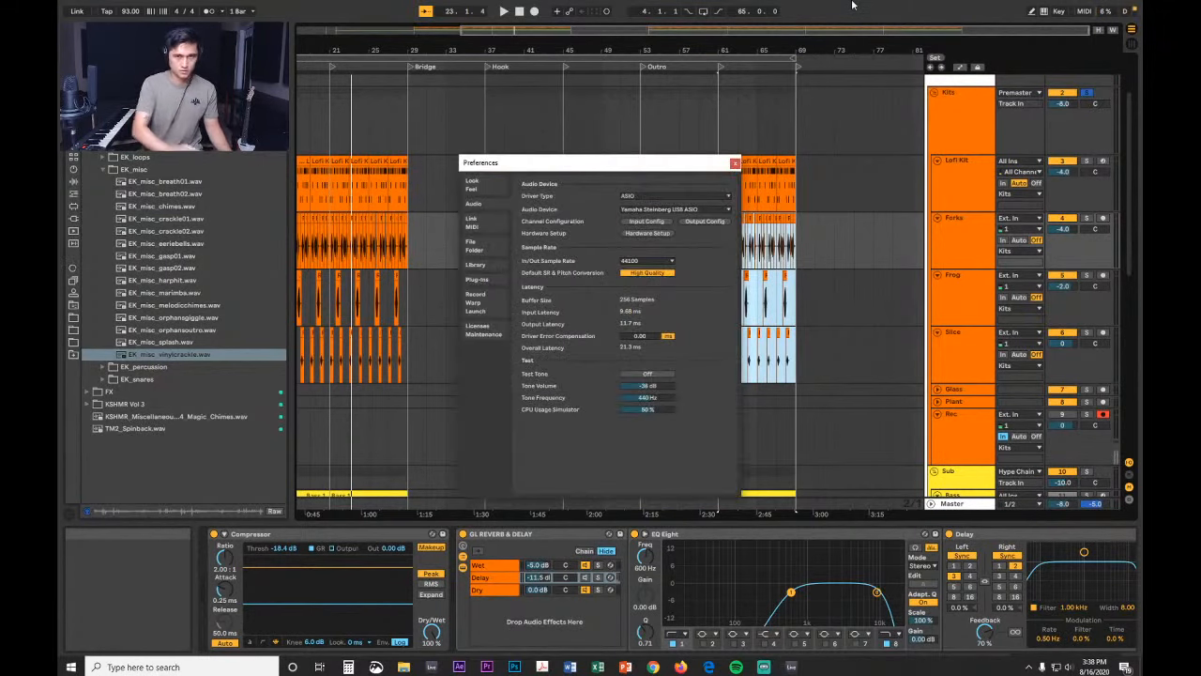
pyautogui.click(656, 233)
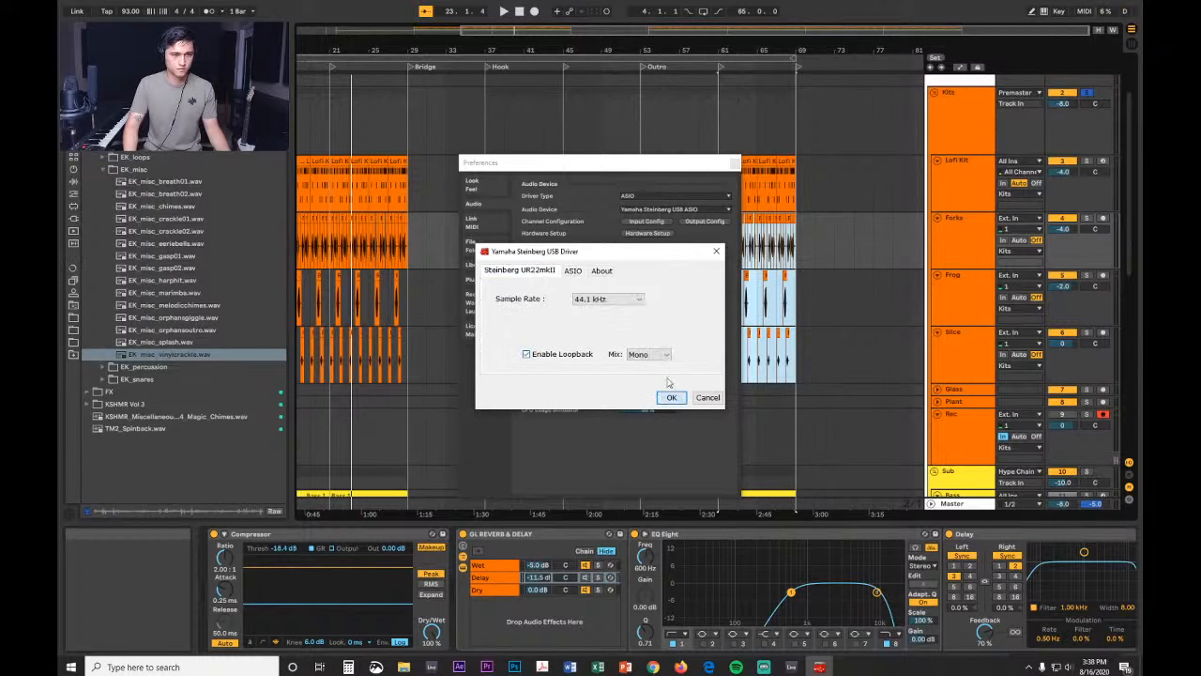
pyautogui.click(671, 397)
pyautogui.click(734, 164)
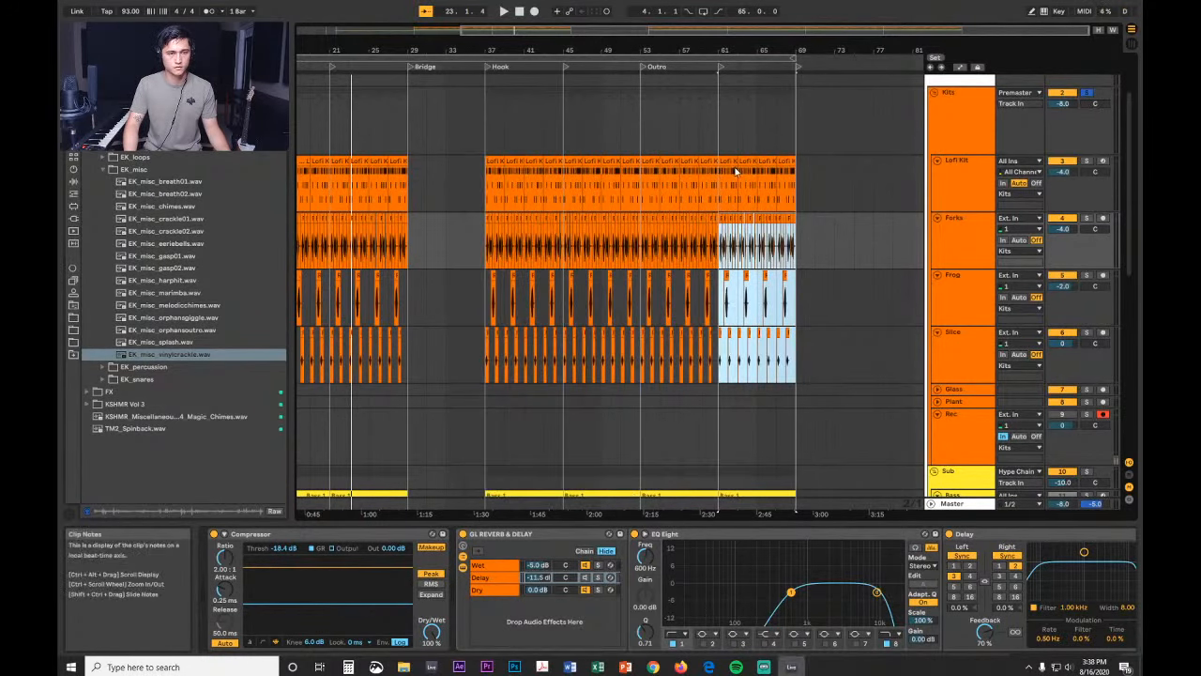
# Step: Play the Kits group from bar 13 at the start of the Beat section
pyautogui.moveTo(697, 50); pyautogui.dragTo(852, 50)
pyautogui.click(412, 196)
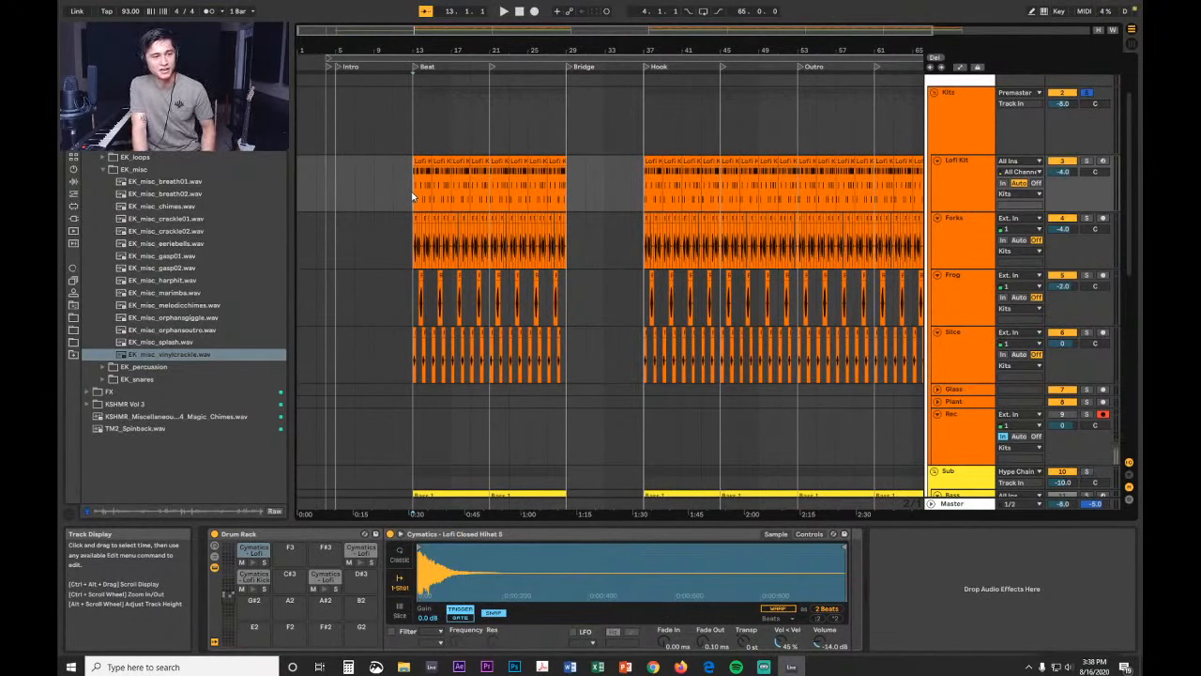
pyautogui.click(1087, 96)
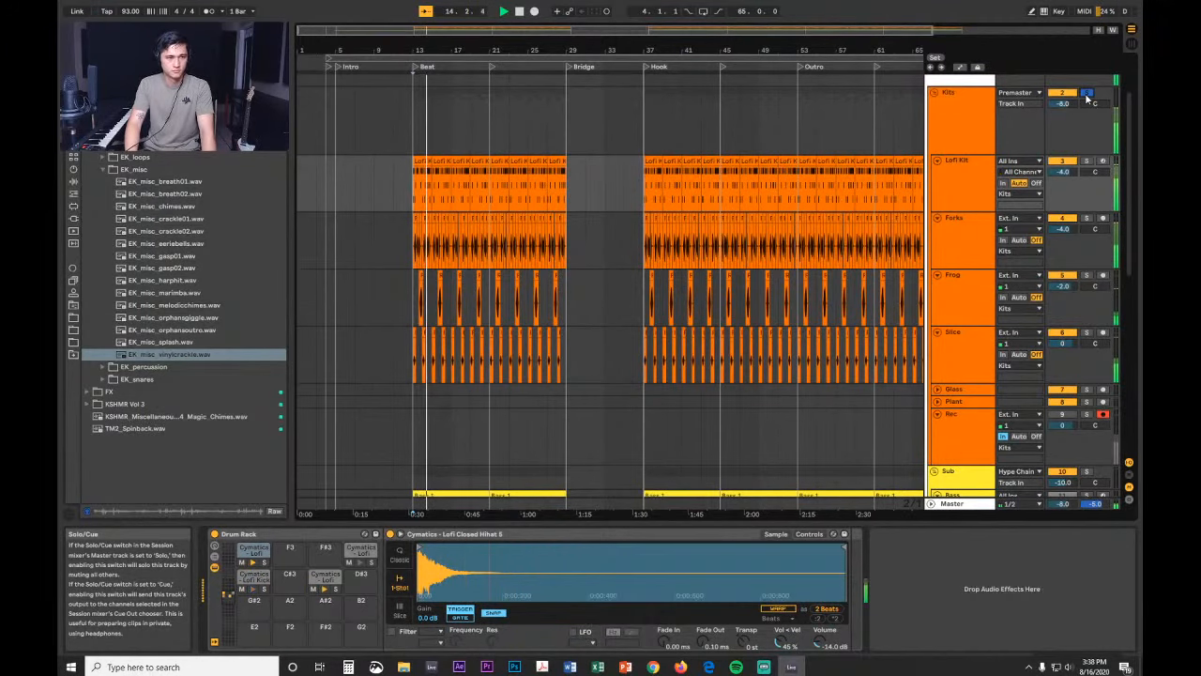
# Step: With grid snapping off, select all the Slice clips across the song and shift them slightly later
pyautogui.moveTo(431, 51); pyautogui.dragTo(431, 221)
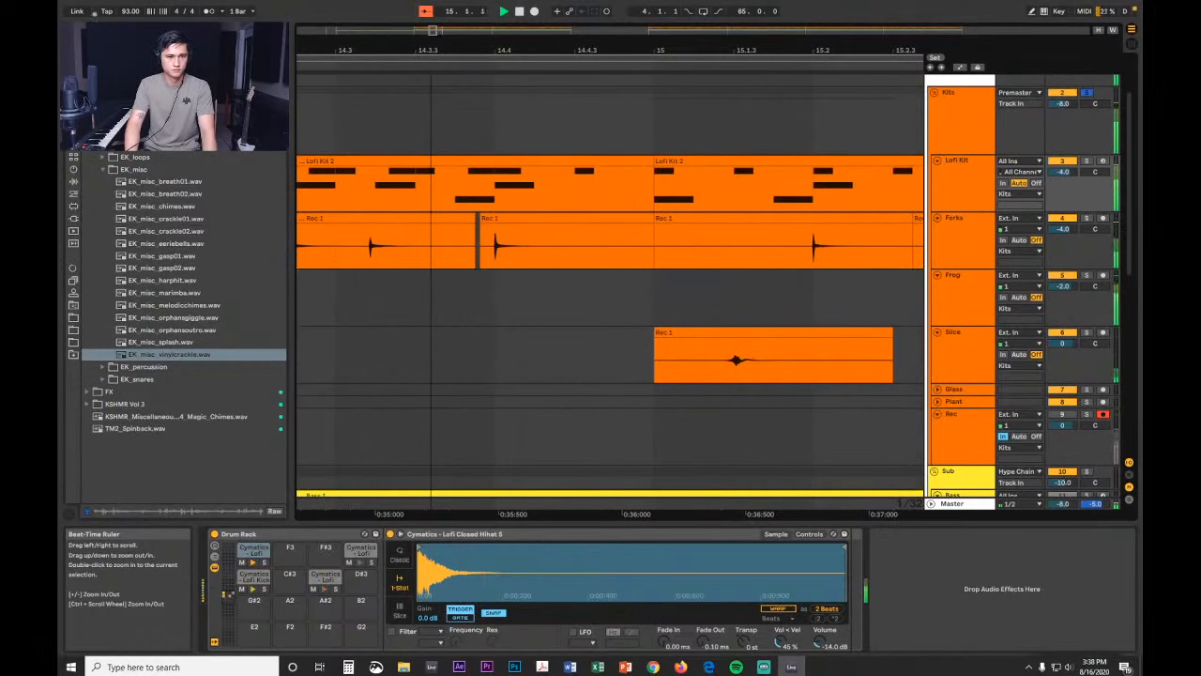
pyautogui.moveTo(430, 50); pyautogui.dragTo(431, 11)
pyautogui.moveTo(379, 358); pyautogui.dragTo(669, 358)
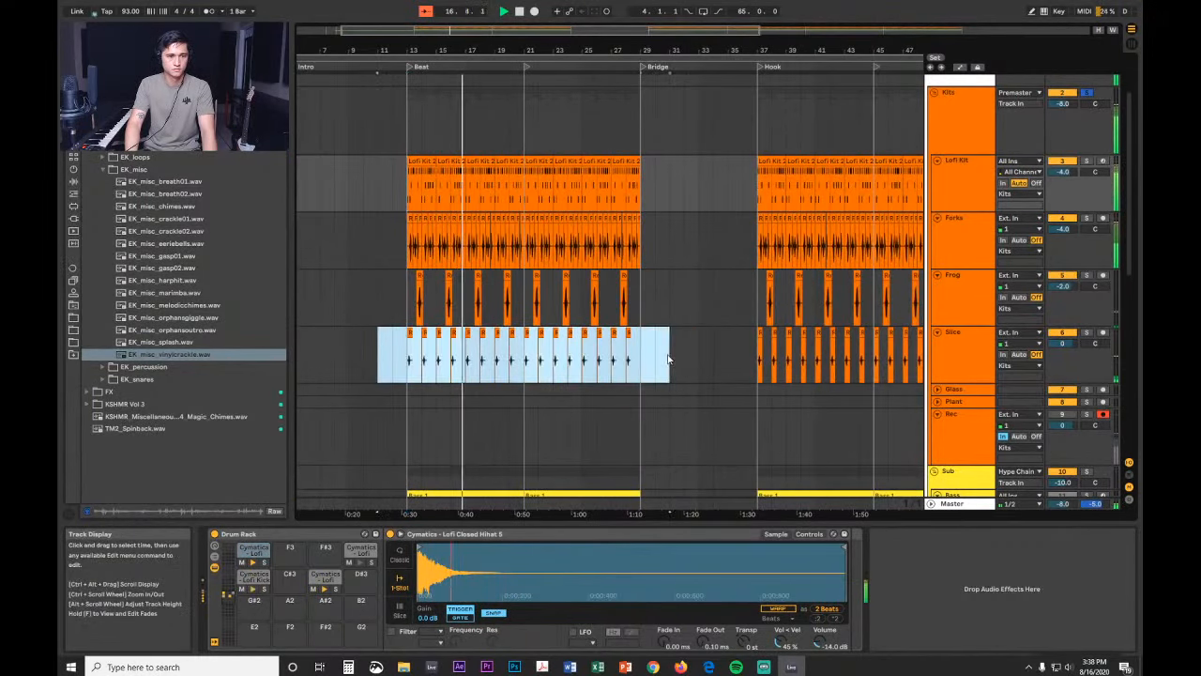
pyautogui.moveTo(423, 51); pyautogui.dragTo(456, 94)
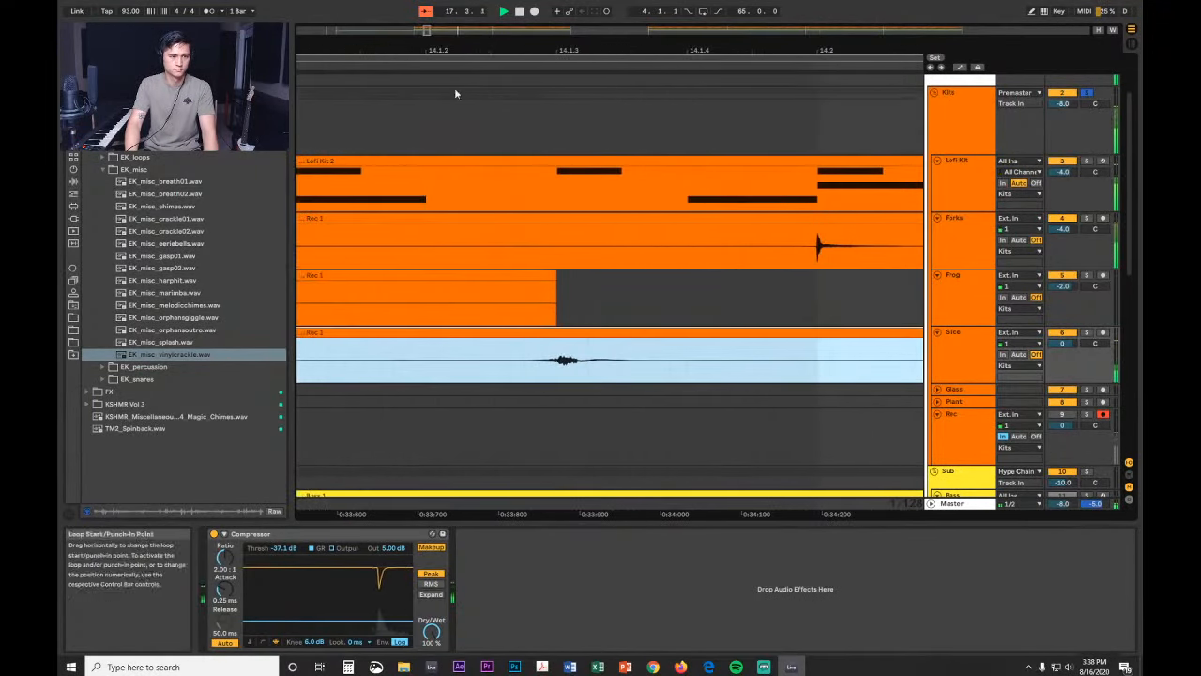
pyautogui.rightClick(638, 292)
pyautogui.click(654, 447)
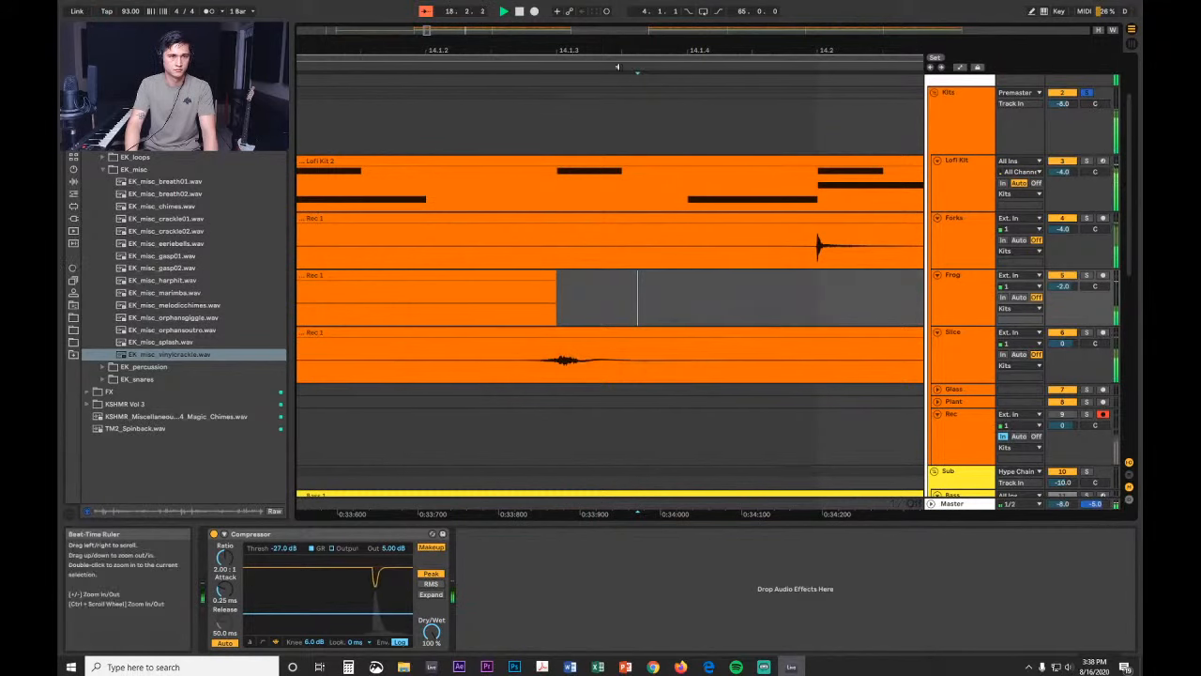
pyautogui.moveTo(626, 50); pyautogui.dragTo(401, 29)
pyautogui.moveTo(380, 353); pyautogui.dragTo(924, 375)
pyautogui.moveTo(460, 48); pyautogui.dragTo(146, 156)
pyautogui.moveTo(665, 49); pyautogui.dragTo(668, 69)
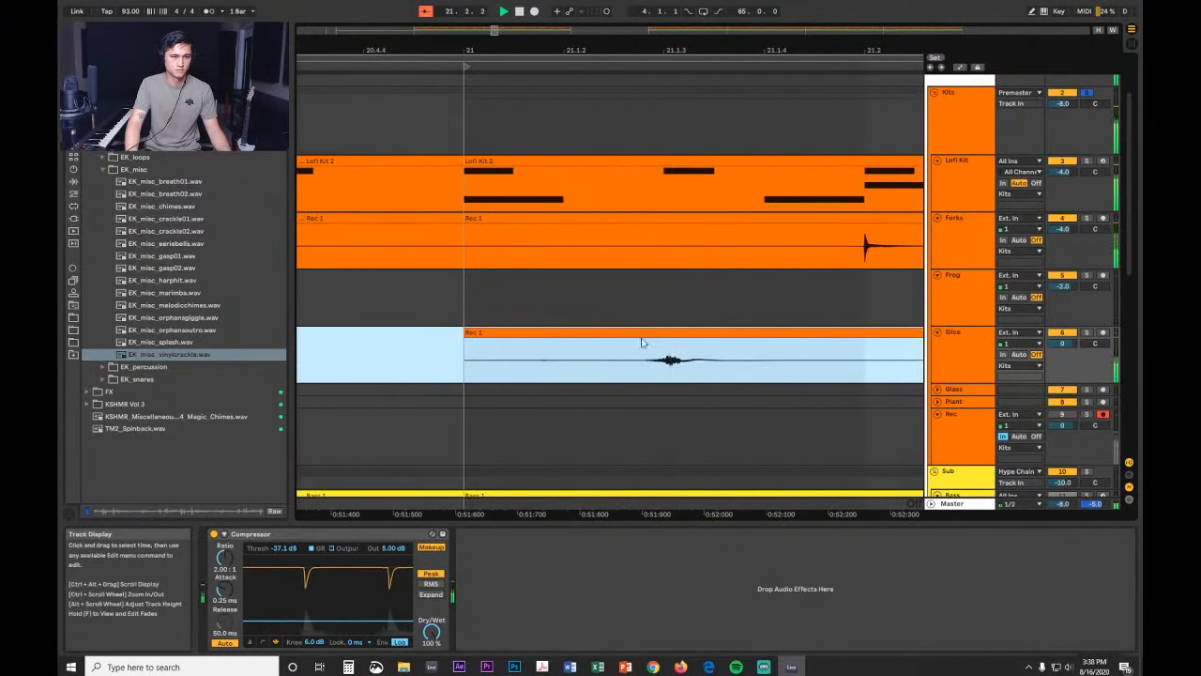
pyautogui.moveTo(643, 344); pyautogui.dragTo(654, 344)
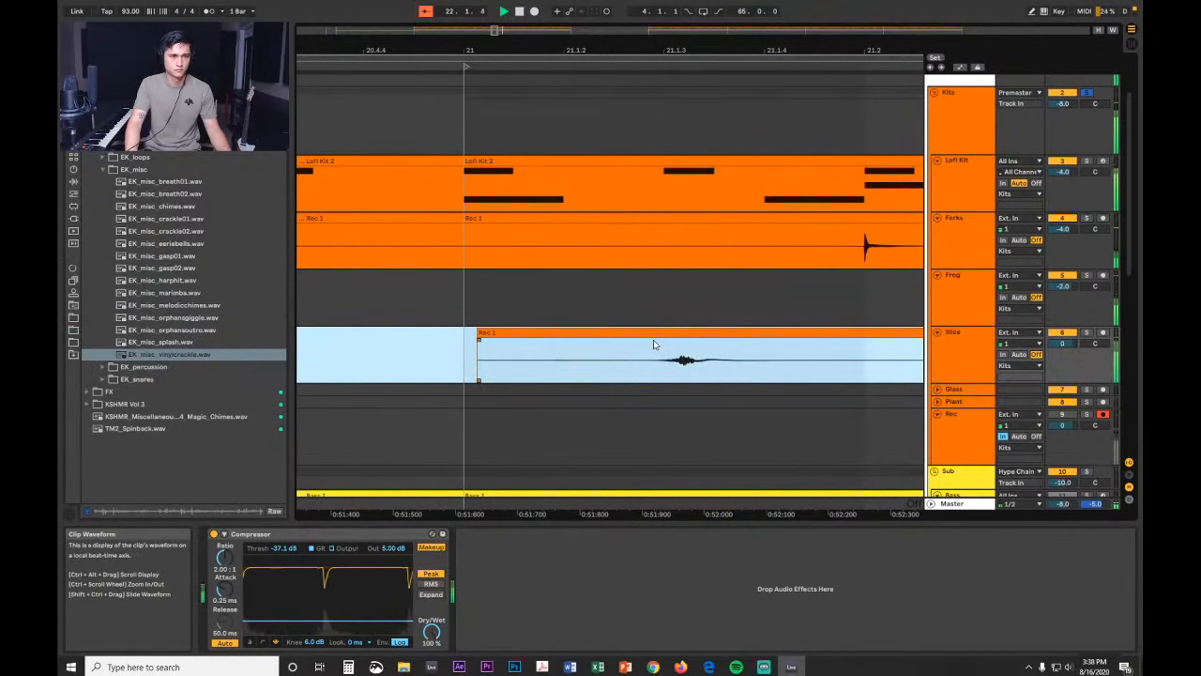
pyautogui.moveTo(686, 50); pyautogui.dragTo(401, 2)
# Step: Turn off the Kits group's solo and play the full mix from just before the Beat section
pyautogui.press('space')
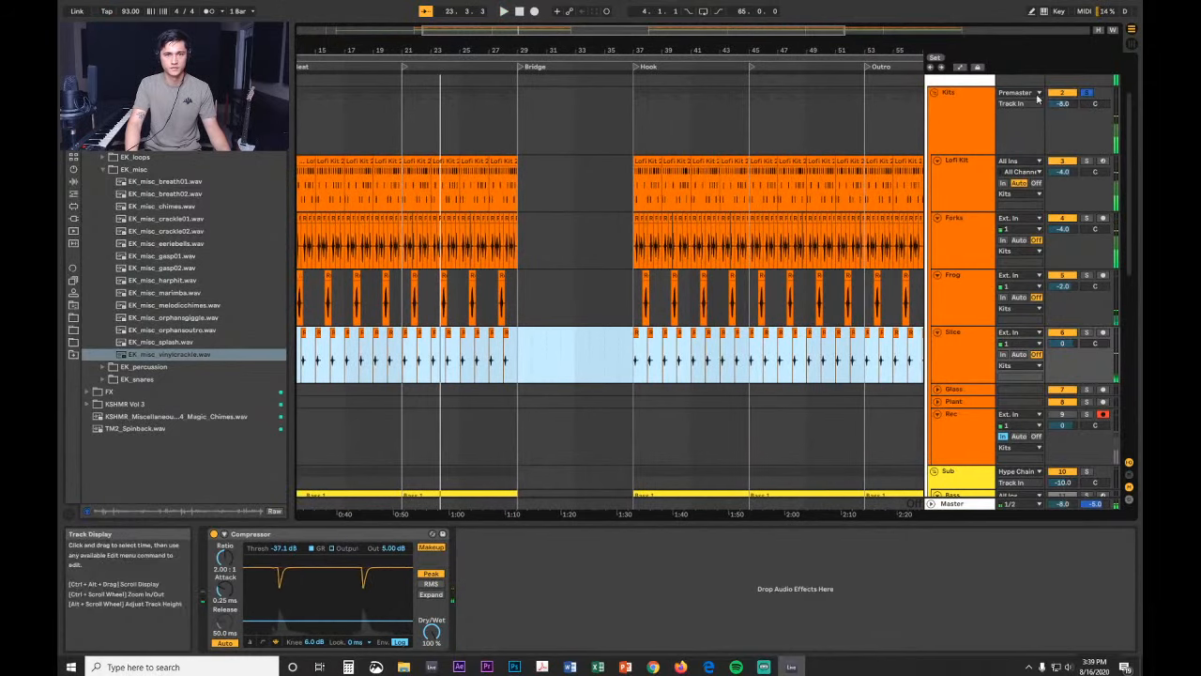
pyautogui.click(1089, 92)
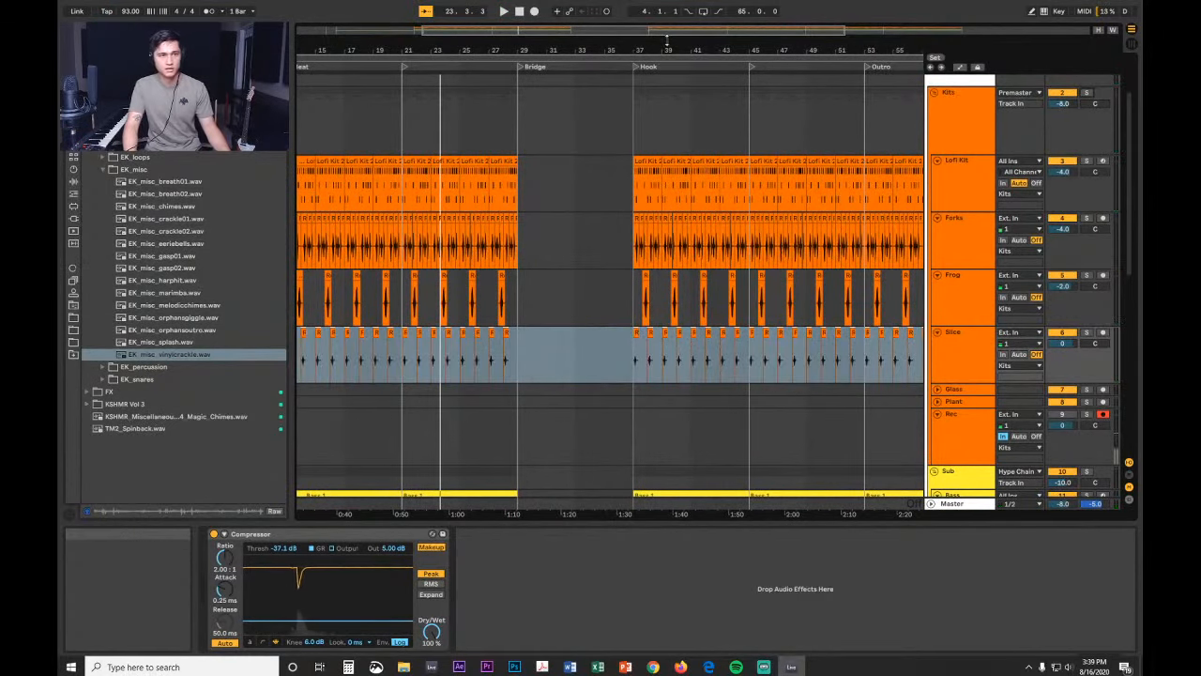
pyautogui.moveTo(665, 50); pyautogui.dragTo(847, 52)
pyautogui.rightClick(452, 134)
pyautogui.click(437, 108)
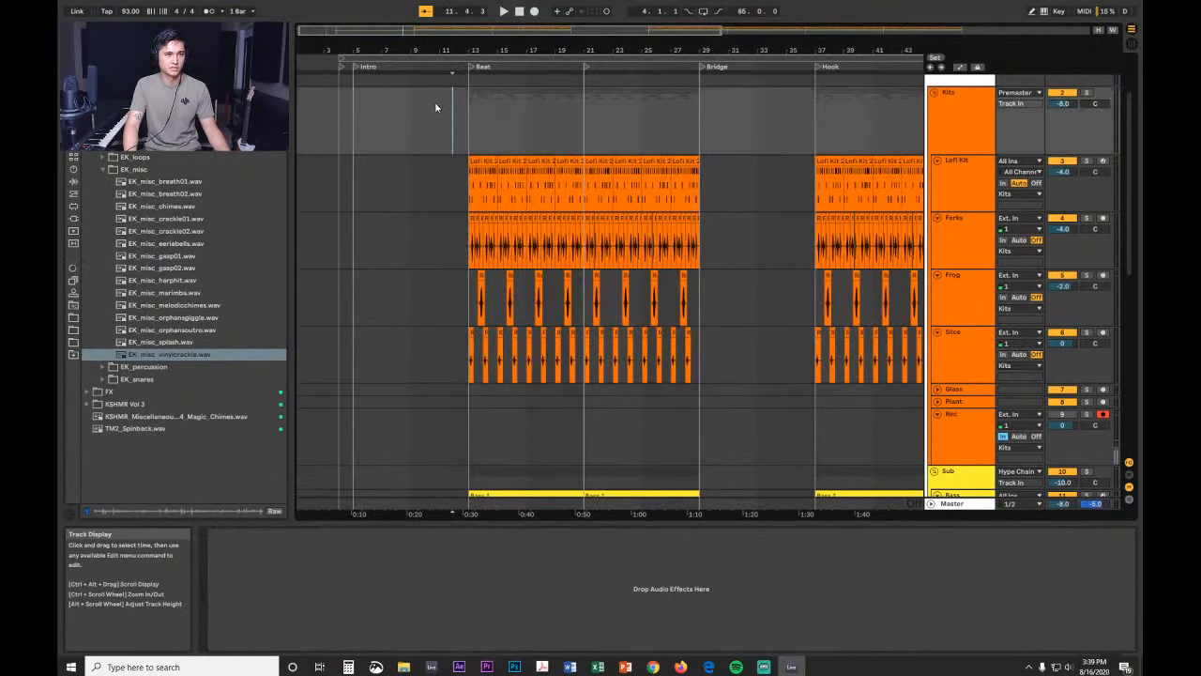
pyautogui.press('space')
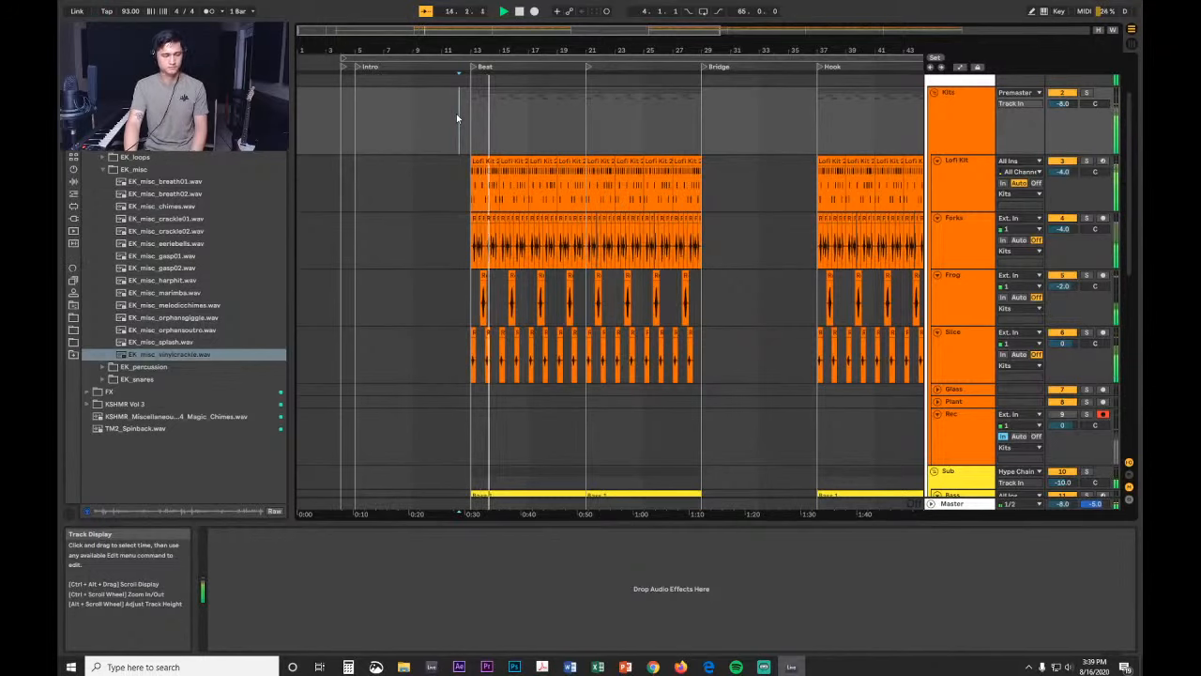
# Step: Lower the Slice track's volume to -4.0 dB while the beat plays
pyautogui.click(966, 349)
pyautogui.moveTo(1062, 343); pyautogui.dragTo(1063, 363)
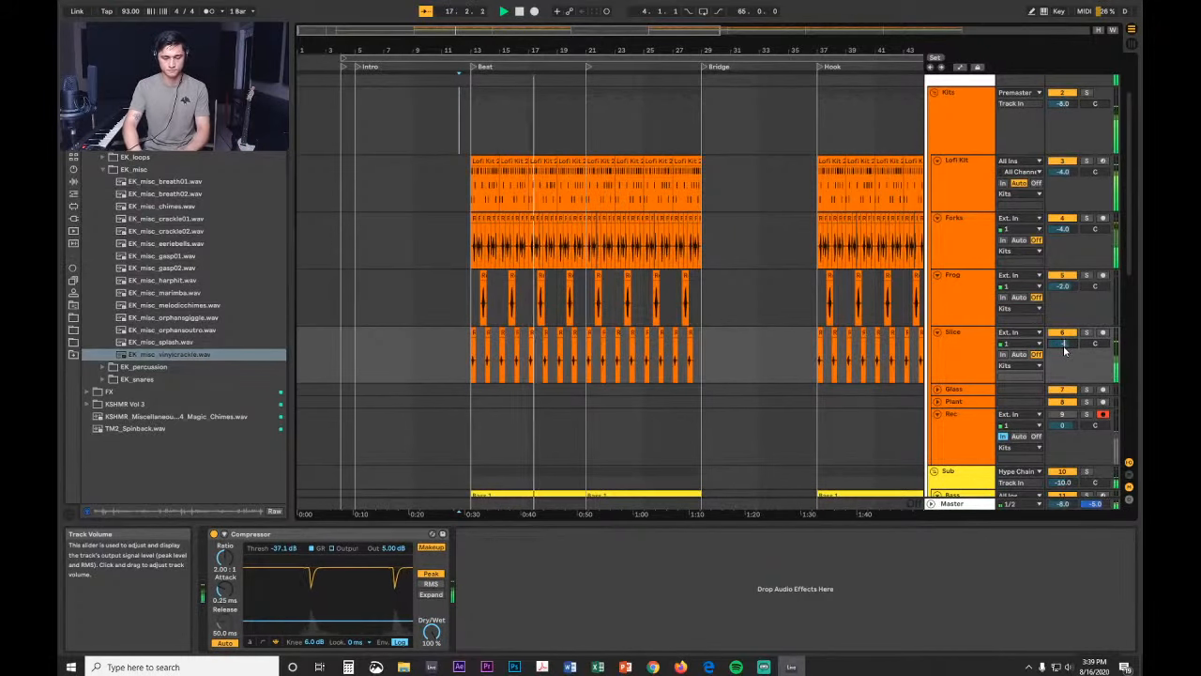
pyautogui.scroll(-3, 944, 315)
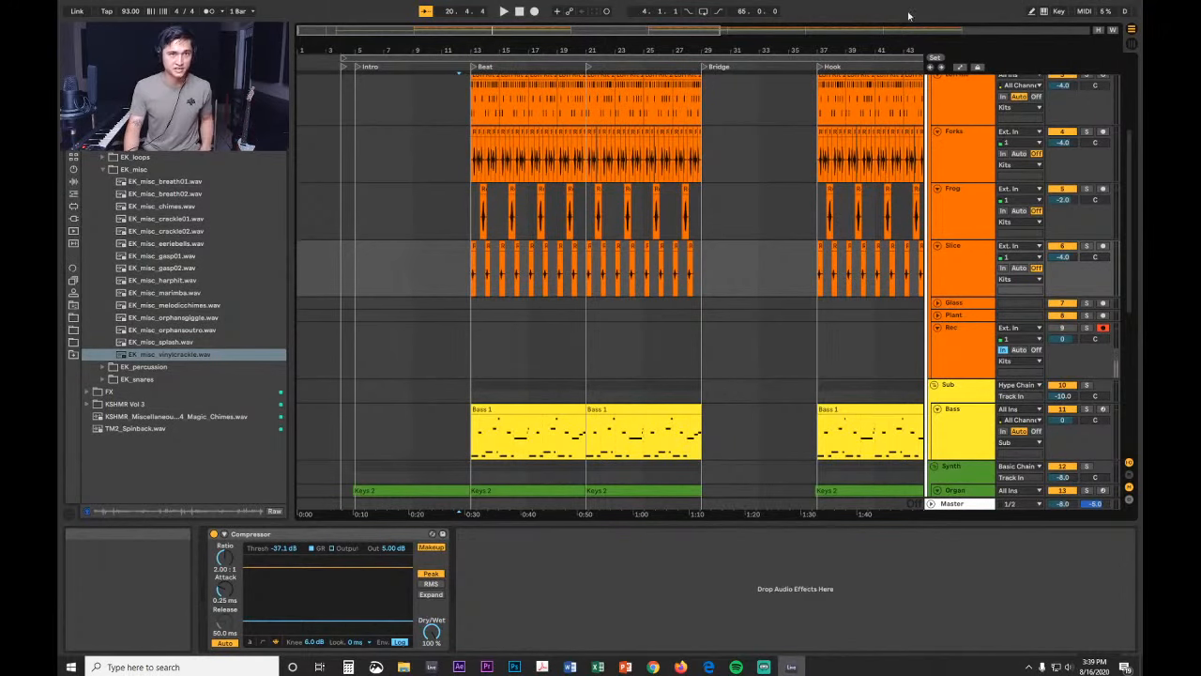
# Step: Check the Yamaha Steinberg USB driver's hardware setup from the audio preferences, accept its settings and close the preferences
pyautogui.hotkey('ctrl', ',')
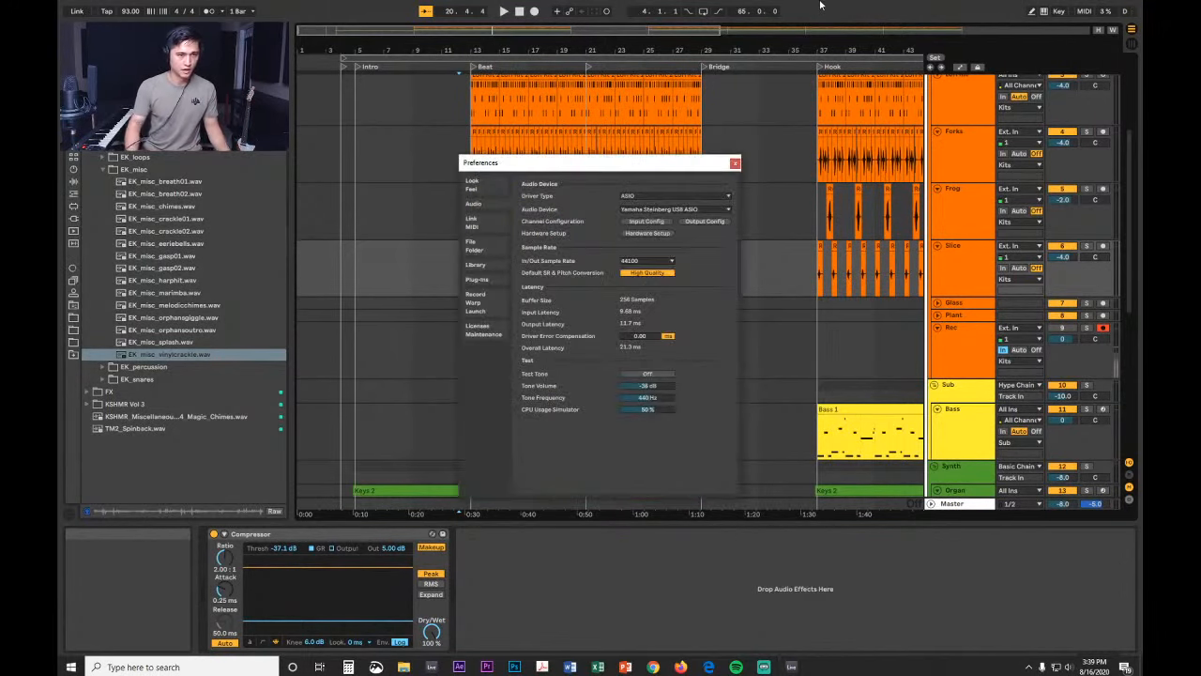
pyautogui.click(648, 235)
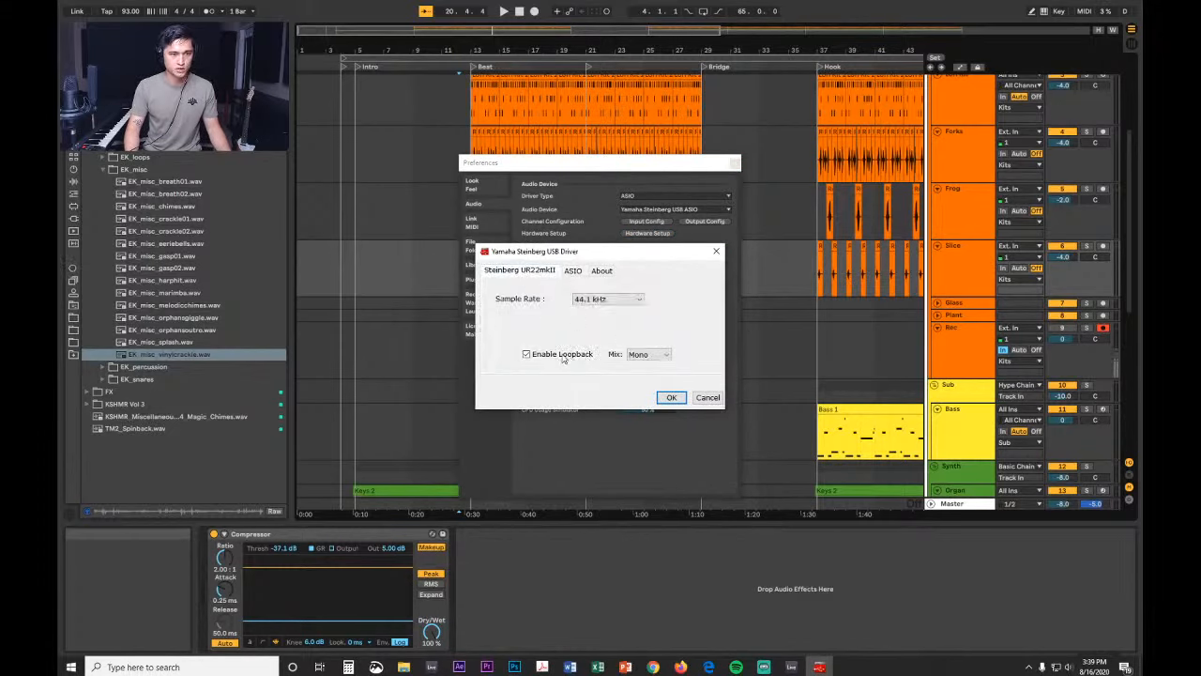
pyautogui.click(670, 397)
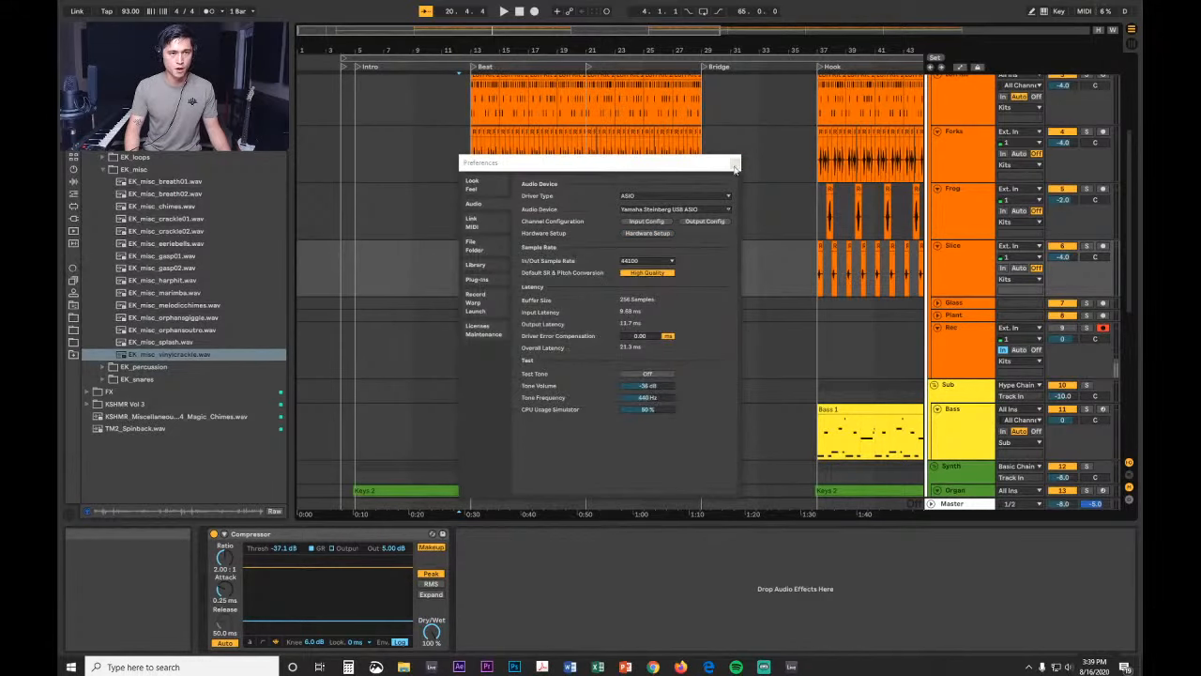
pyautogui.click(735, 165)
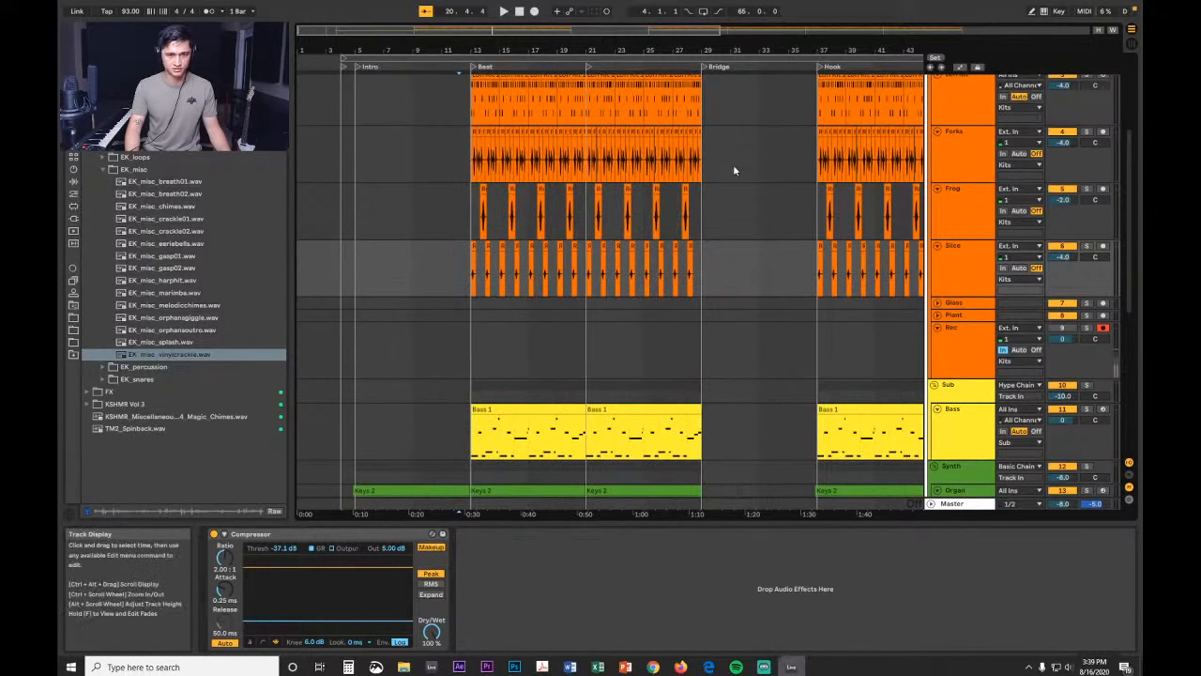
# Step: Solo the Rec track briefly to check its live input, and turn the solo off again
pyautogui.click(1086, 327)
pyautogui.click(457, 354)
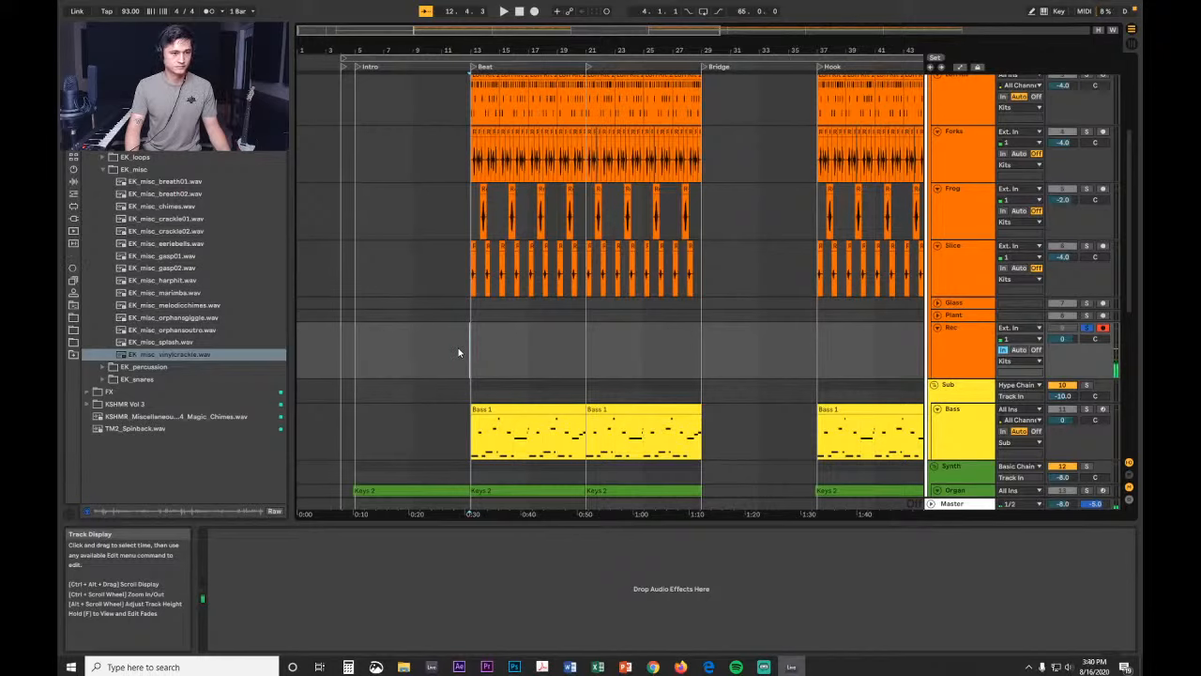
pyautogui.click(1086, 328)
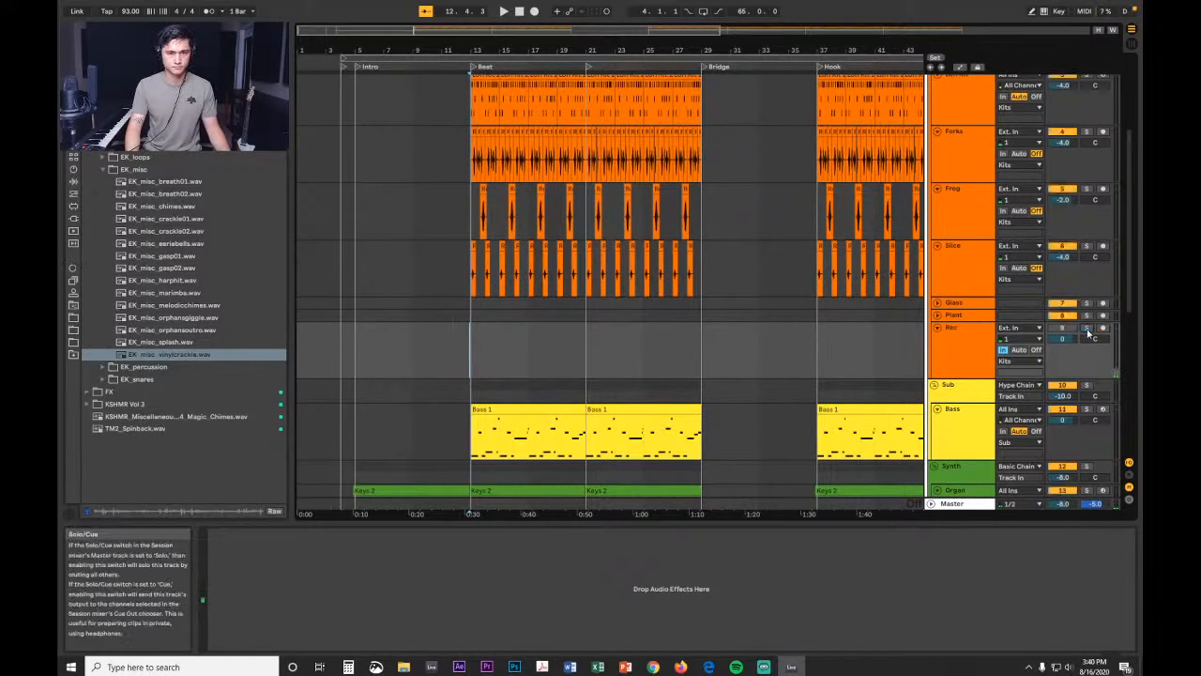
# Step: Solo the Glass track and arm the Rec track for recording
pyautogui.rightClick(486, 346)
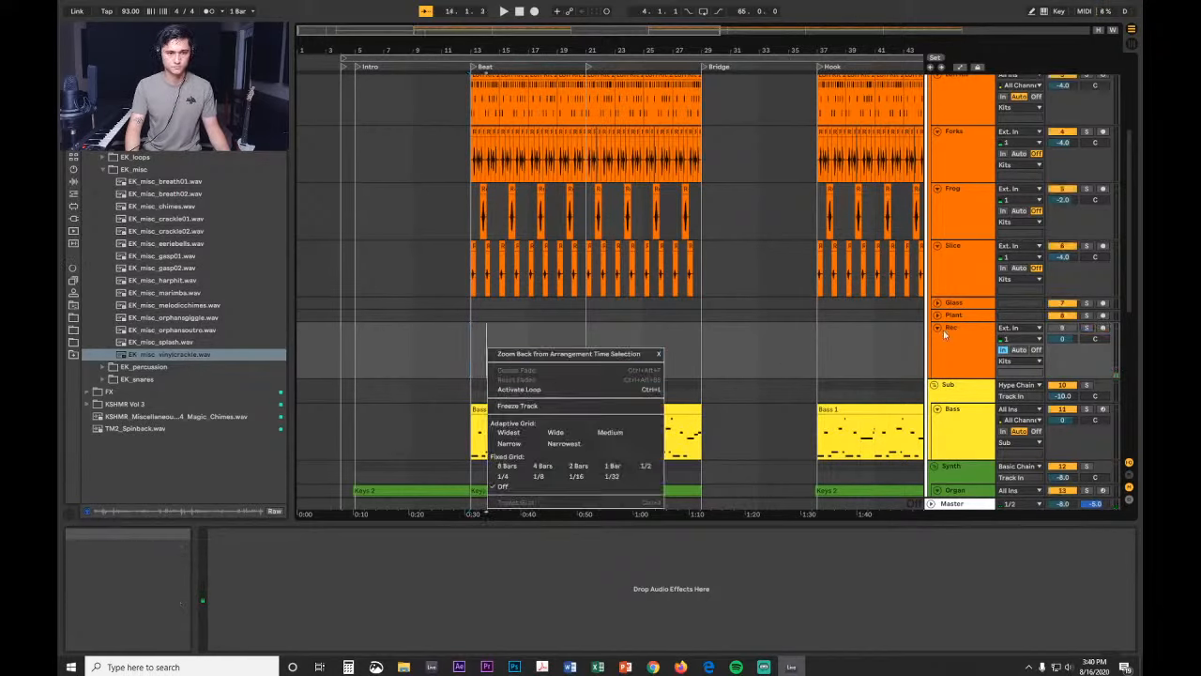
pyautogui.click(1085, 304)
pyautogui.click(1085, 304)
pyautogui.click(1074, 329)
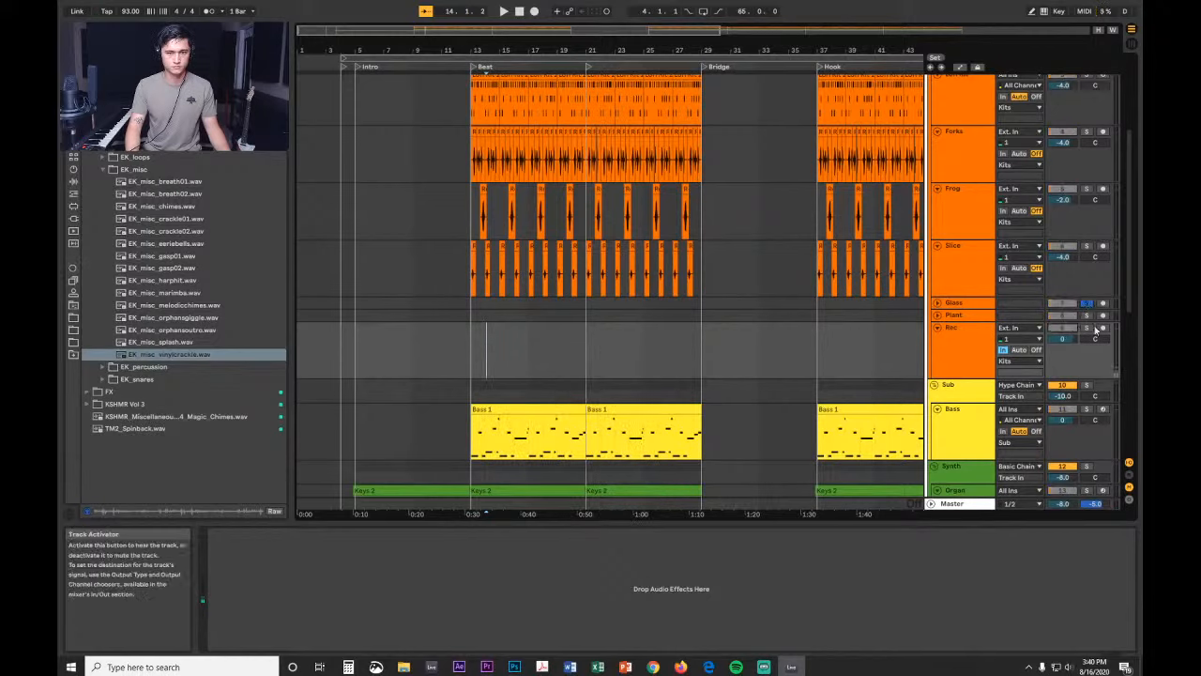
pyautogui.click(1101, 328)
# Step: With a Narrow adaptive grid and the metronome on, record a take on the Rec track from bar 12 into bar 22
pyautogui.rightClick(467, 357)
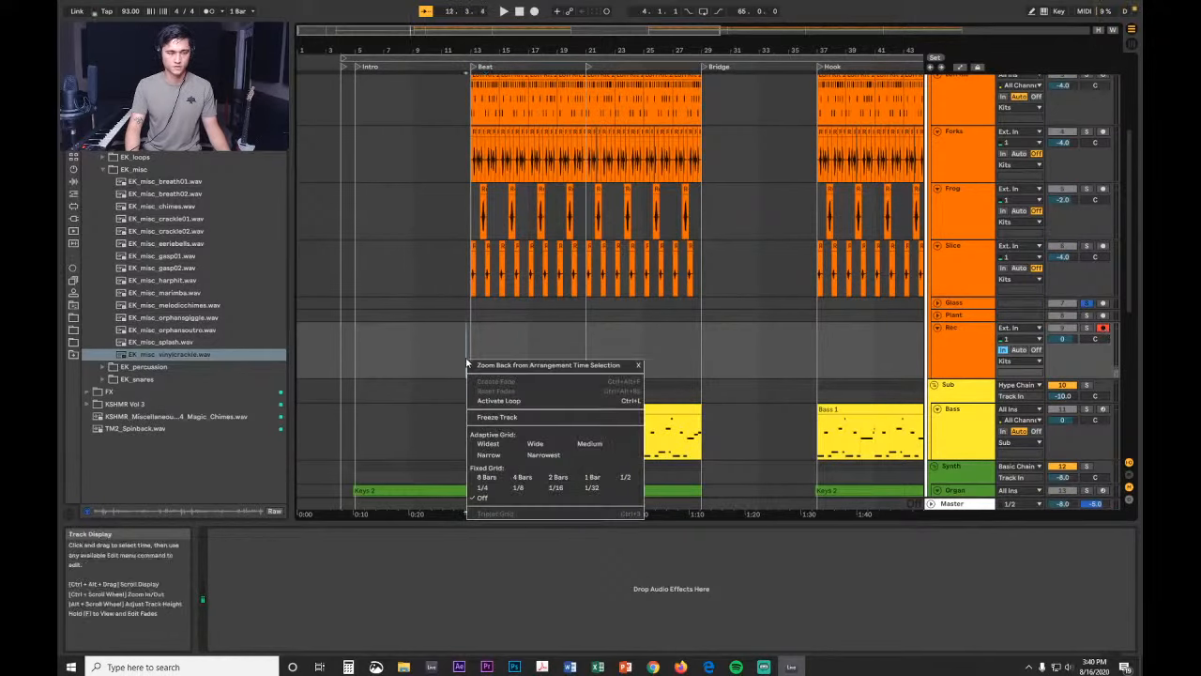
pyautogui.click(502, 460)
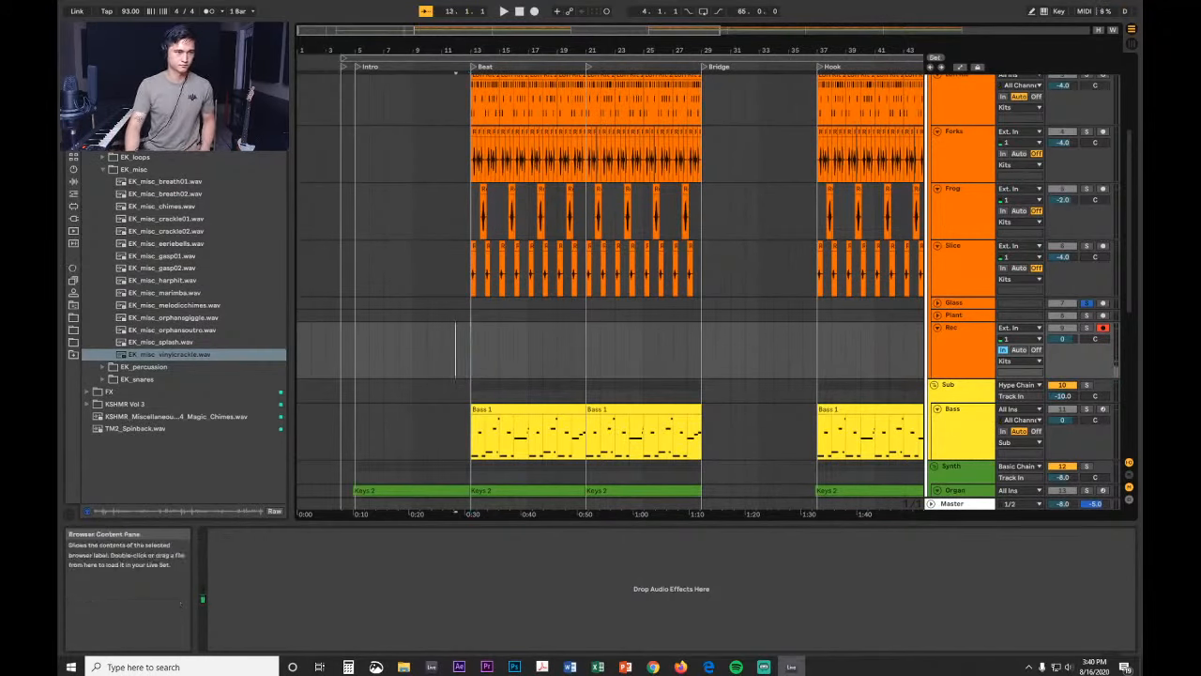
pyautogui.click(210, 11)
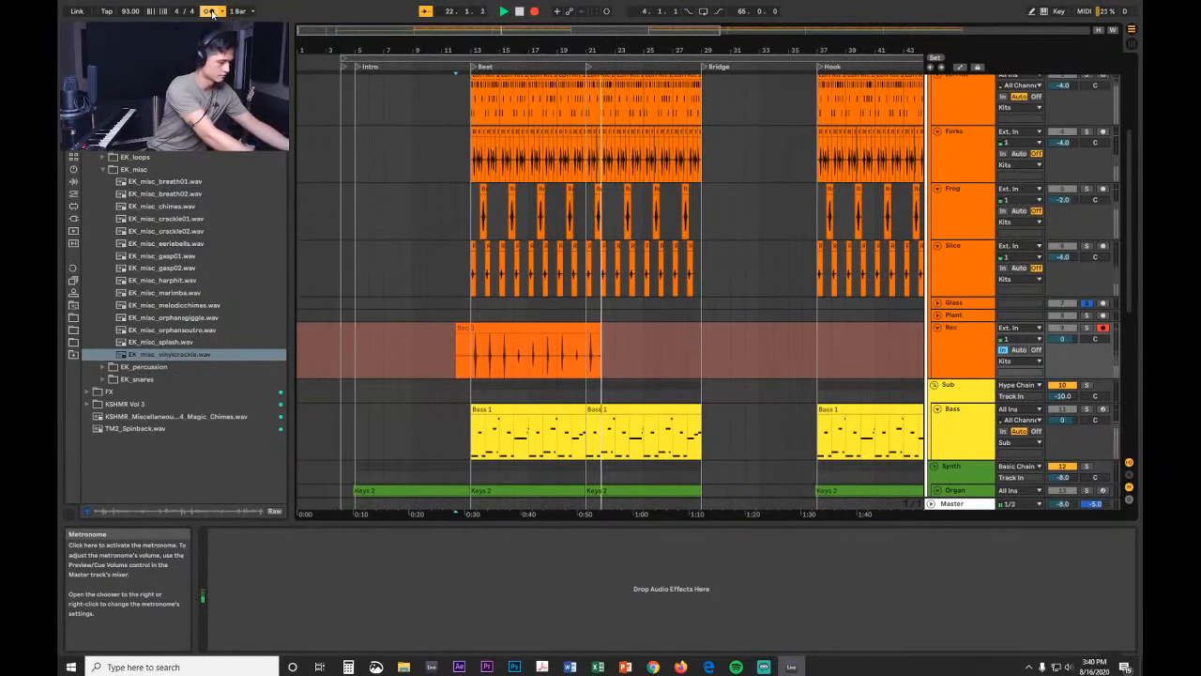
pyautogui.press('space')
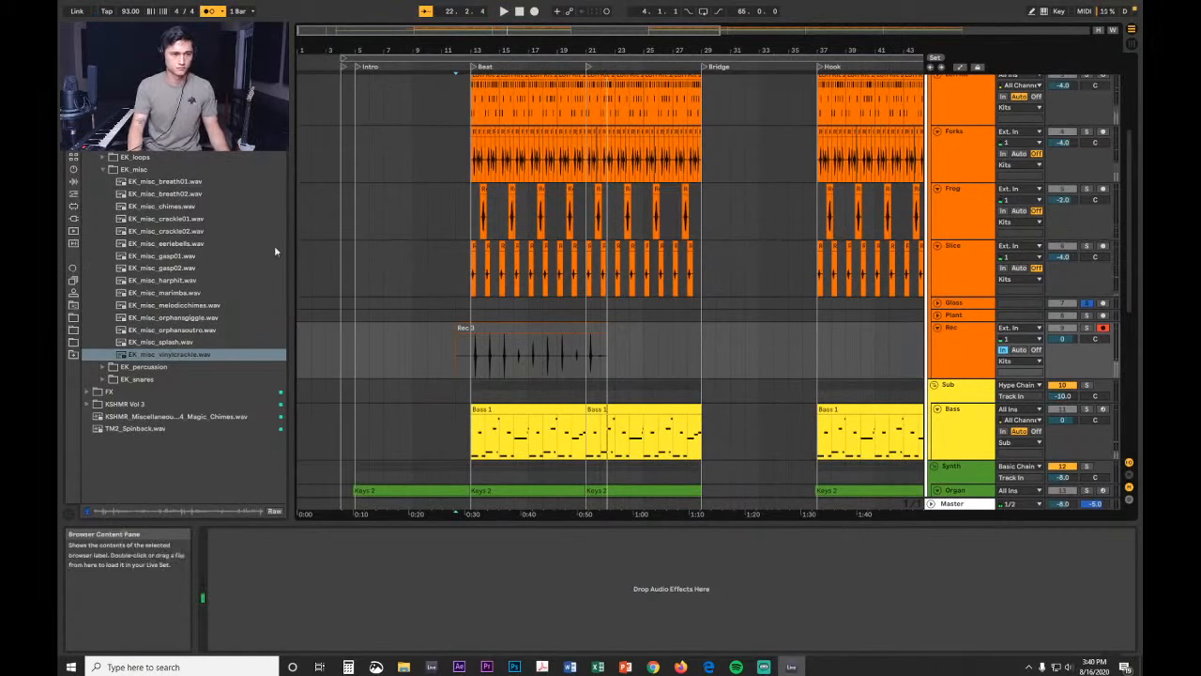
# Step: Trim the recorded take to the hits from bar 13 into bar 17, and move it onto the unfolded Glass track
pyautogui.click(469, 330)
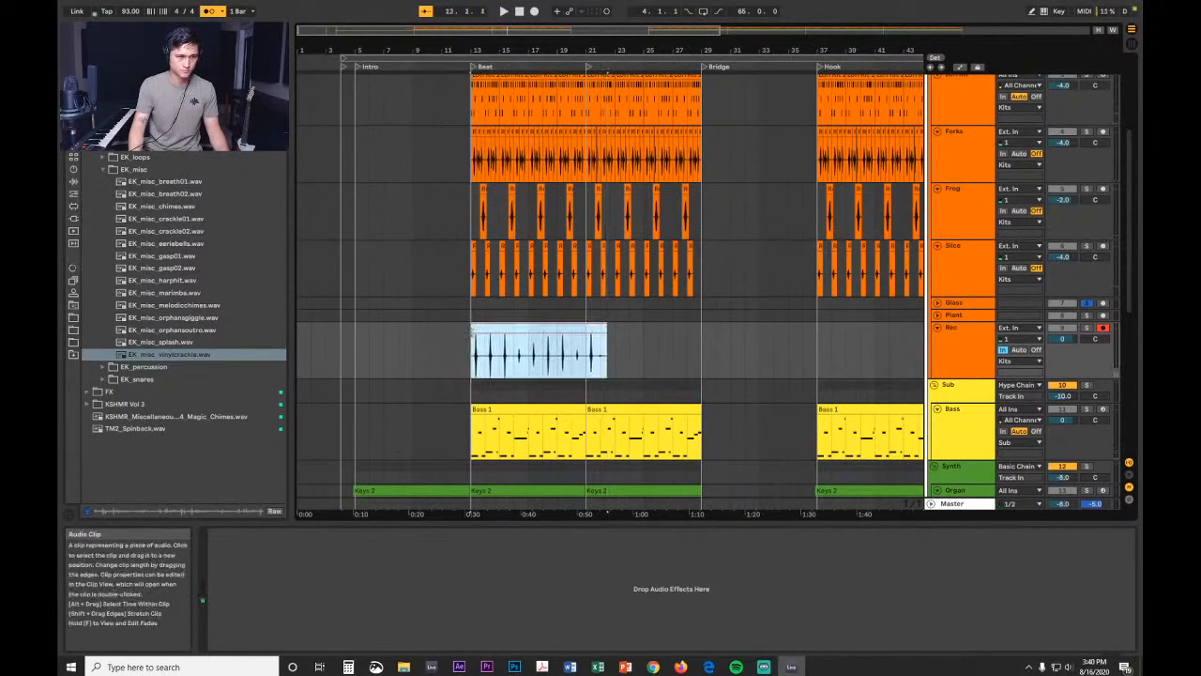
pyautogui.moveTo(472, 331); pyautogui.dragTo(517, 304)
pyautogui.click(936, 303)
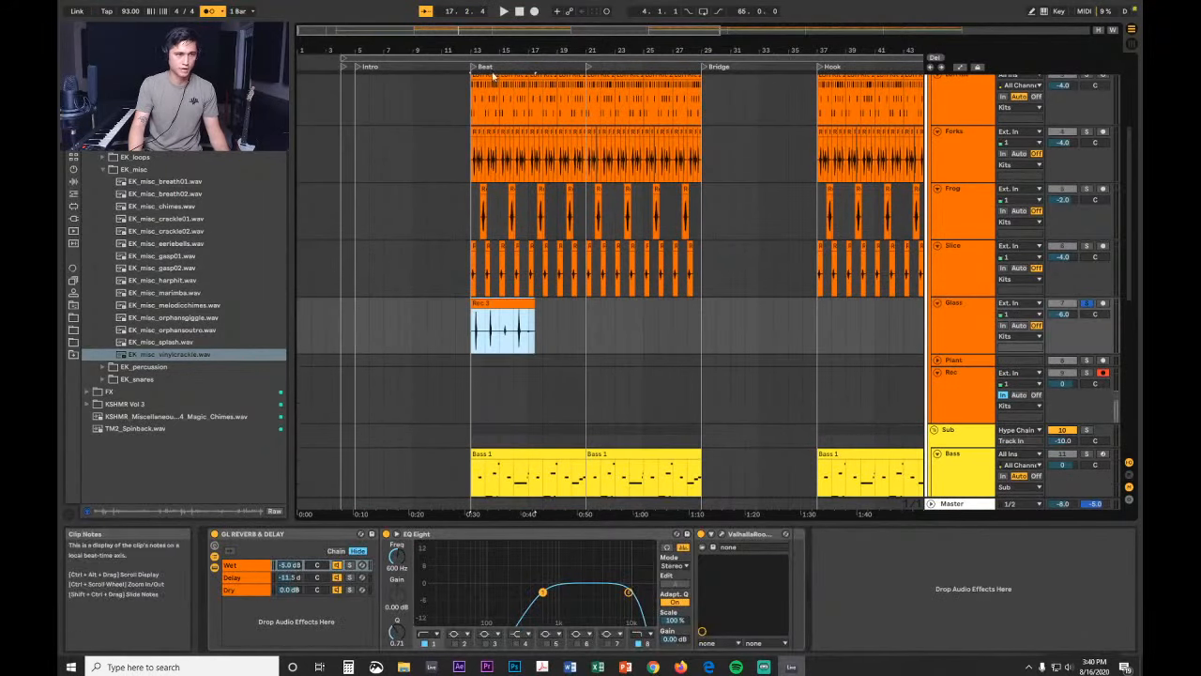
# Step: With the grid off, move the Glass clip earlier so its first hit lands on beat 13.2, and play it from bar 13
pyautogui.moveTo(484, 50); pyautogui.dragTo(695, 201)
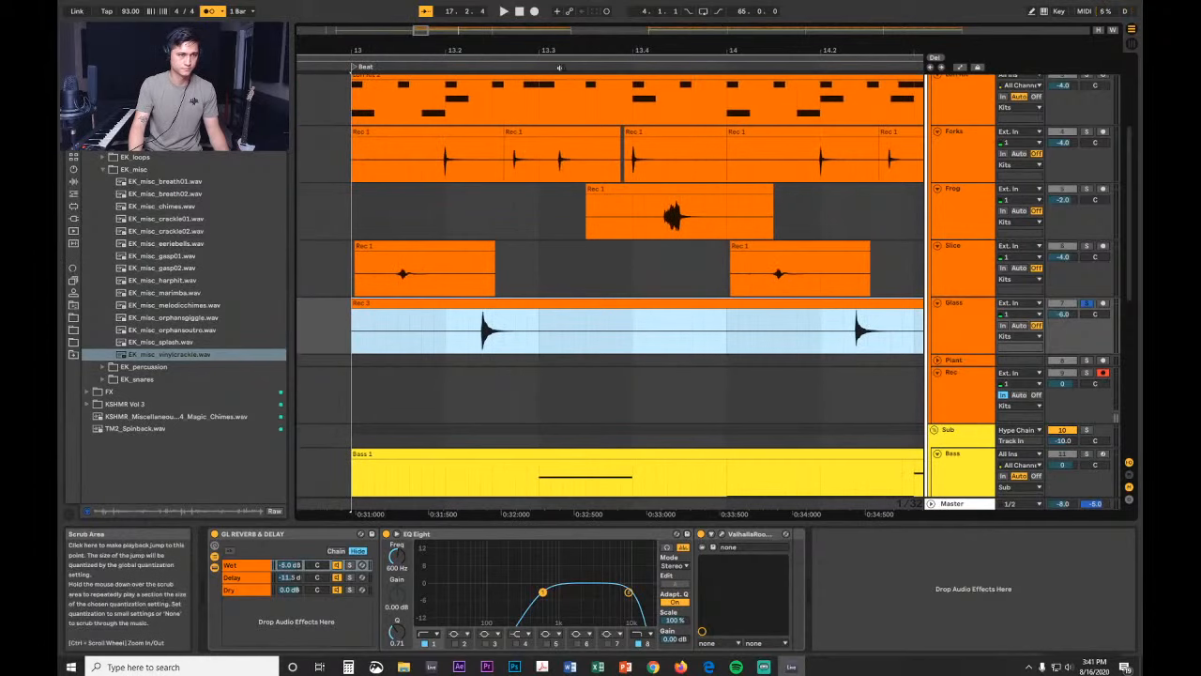
pyautogui.moveTo(453, 50); pyautogui.dragTo(653, 85)
pyautogui.rightClick(474, 327)
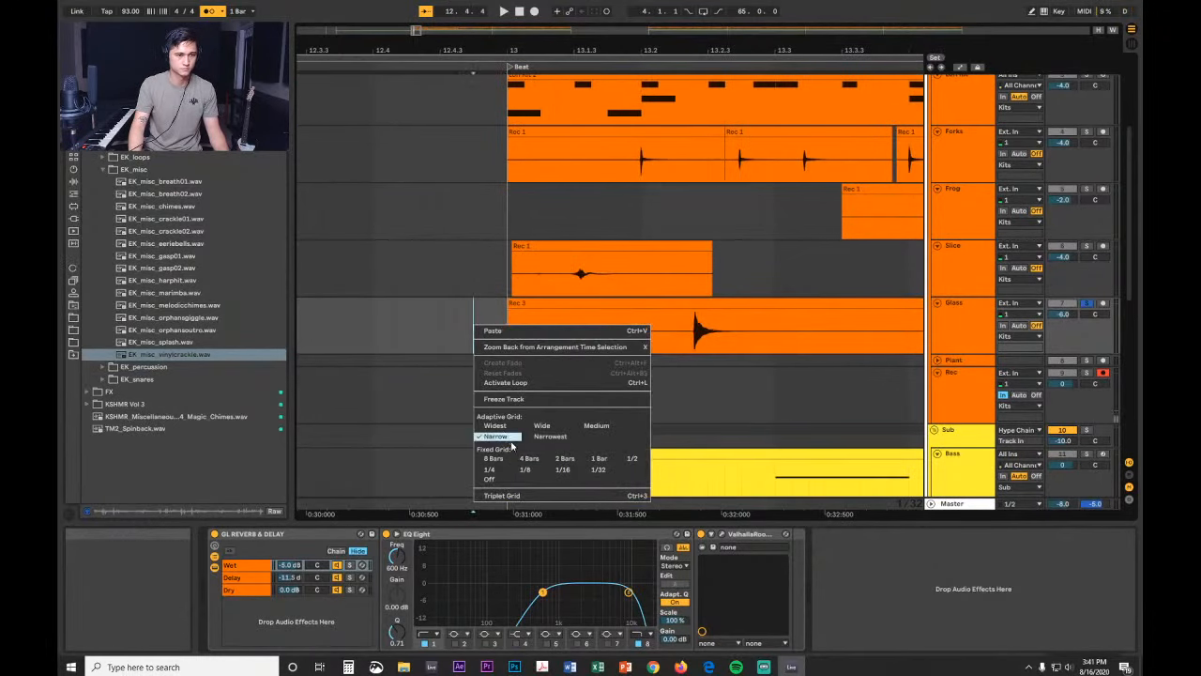
pyautogui.click(508, 494)
pyautogui.moveTo(694, 330); pyautogui.dragTo(641, 330)
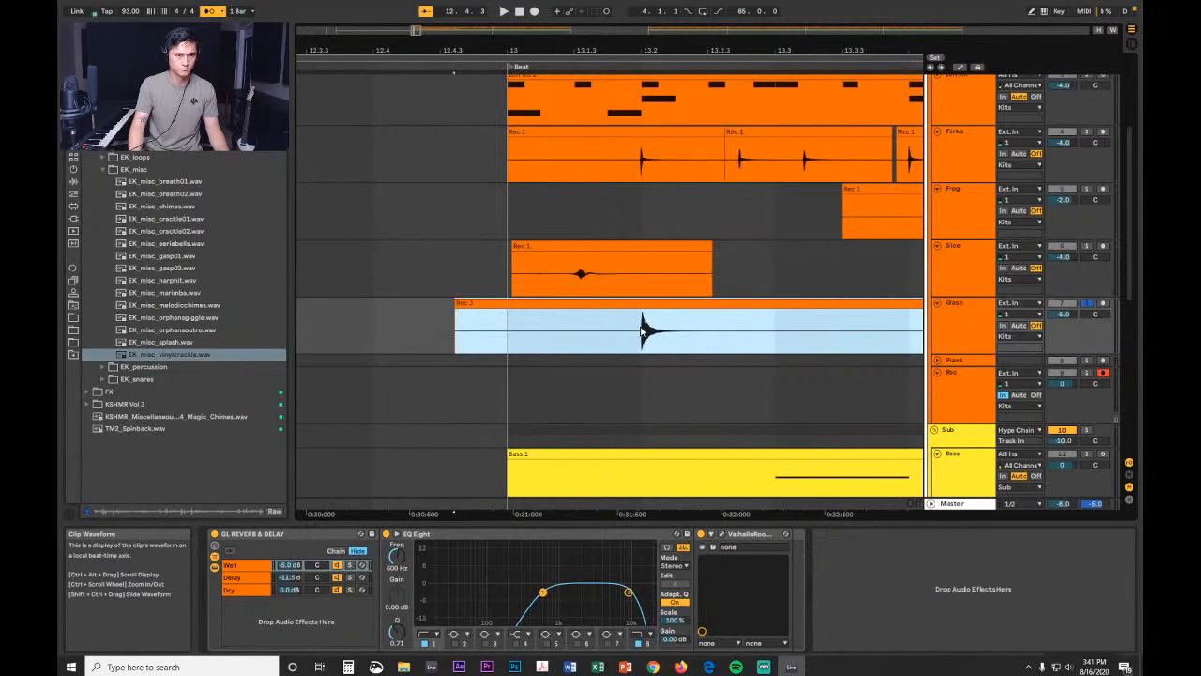
pyautogui.click(507, 331)
pyautogui.press('space')
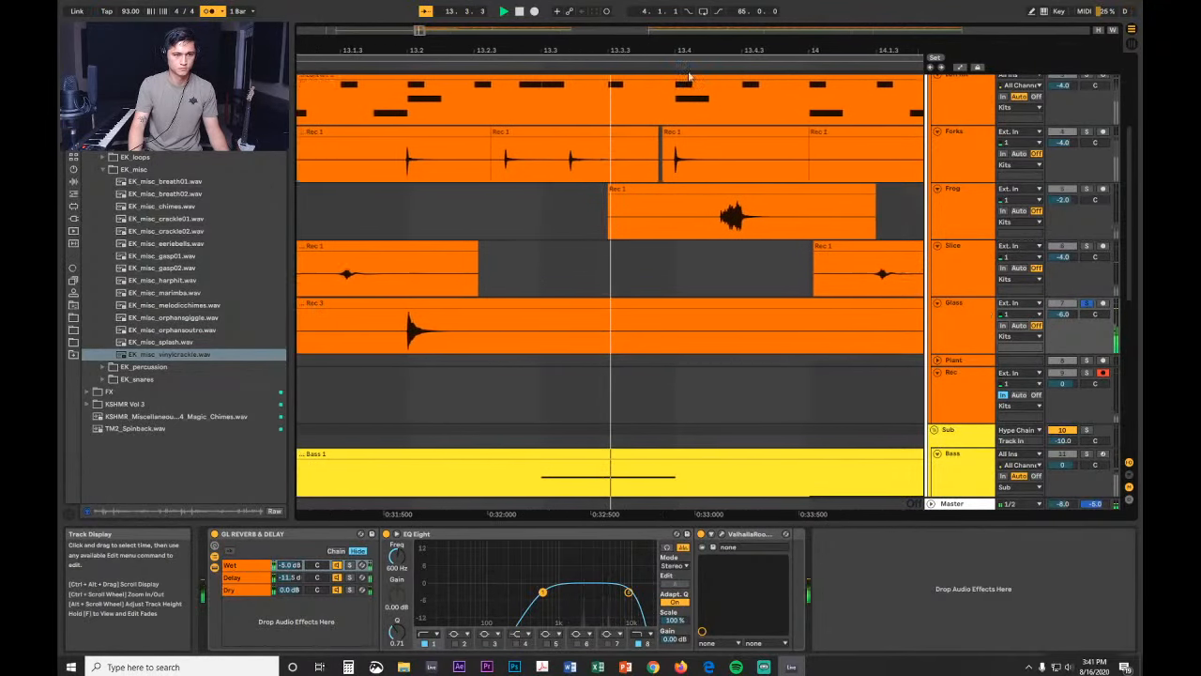
pyautogui.moveTo(684, 51); pyautogui.dragTo(511, 9)
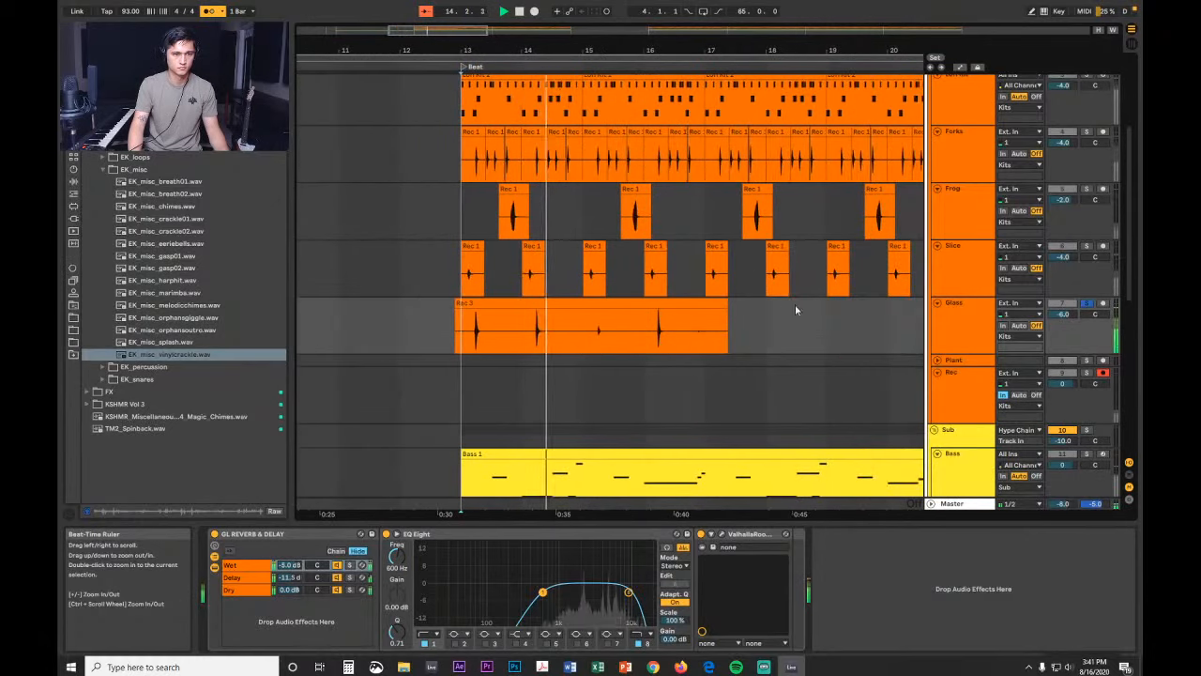
# Step: Set the adaptive grid back to Narrow and trim the Glass clip to span exactly bar 13 to bar 15
pyautogui.rightClick(746, 316)
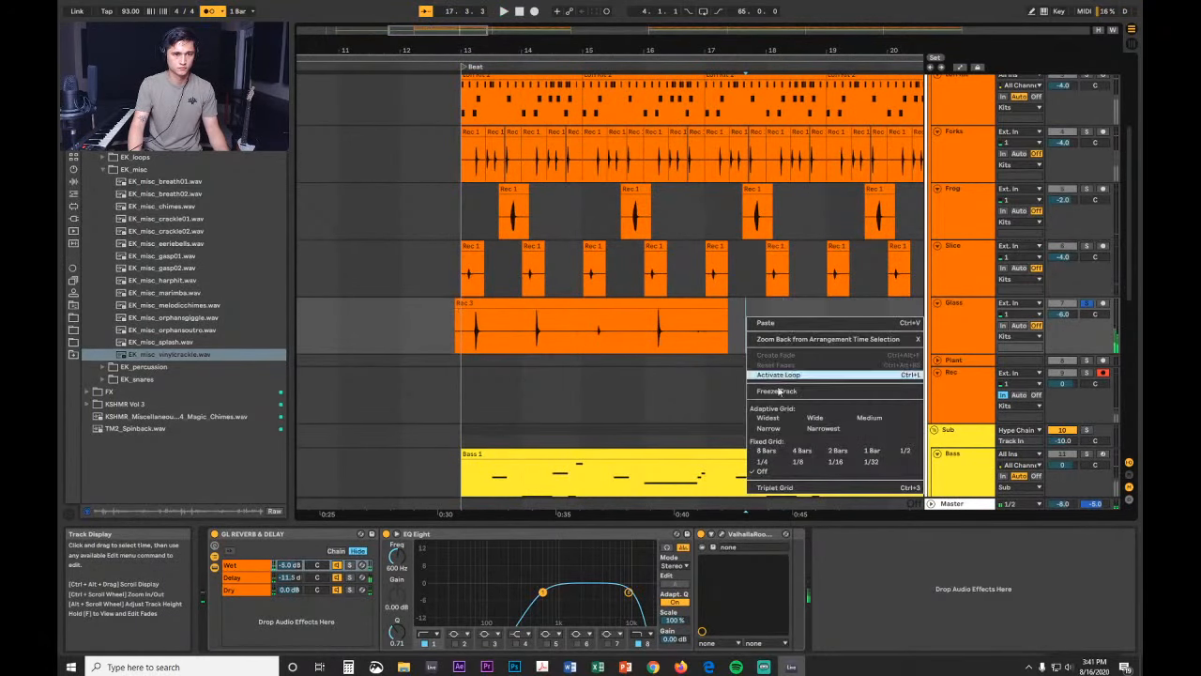
pyautogui.click(795, 433)
pyautogui.moveTo(728, 312); pyautogui.dragTo(581, 313)
pyautogui.moveTo(456, 303); pyautogui.dragTo(462, 303)
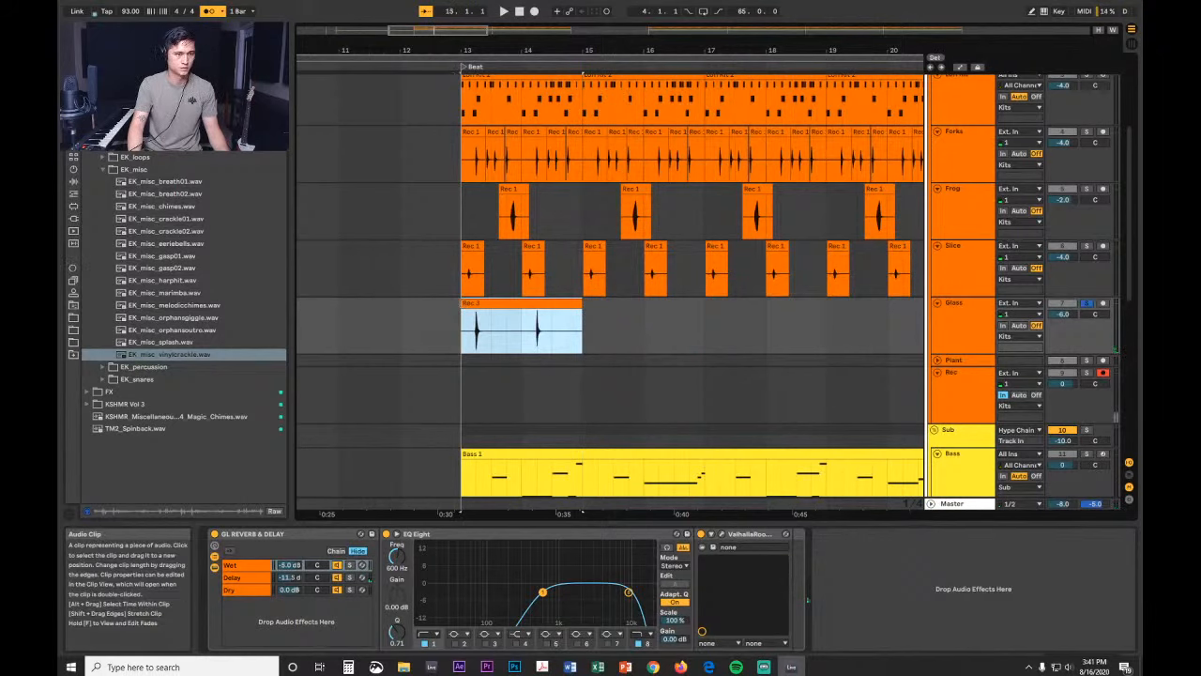
# Step: Duplicate the two-bar Glass clip repeatedly to fill the Beat section up to bar 29
pyautogui.hotkey('ctrl', 'd')
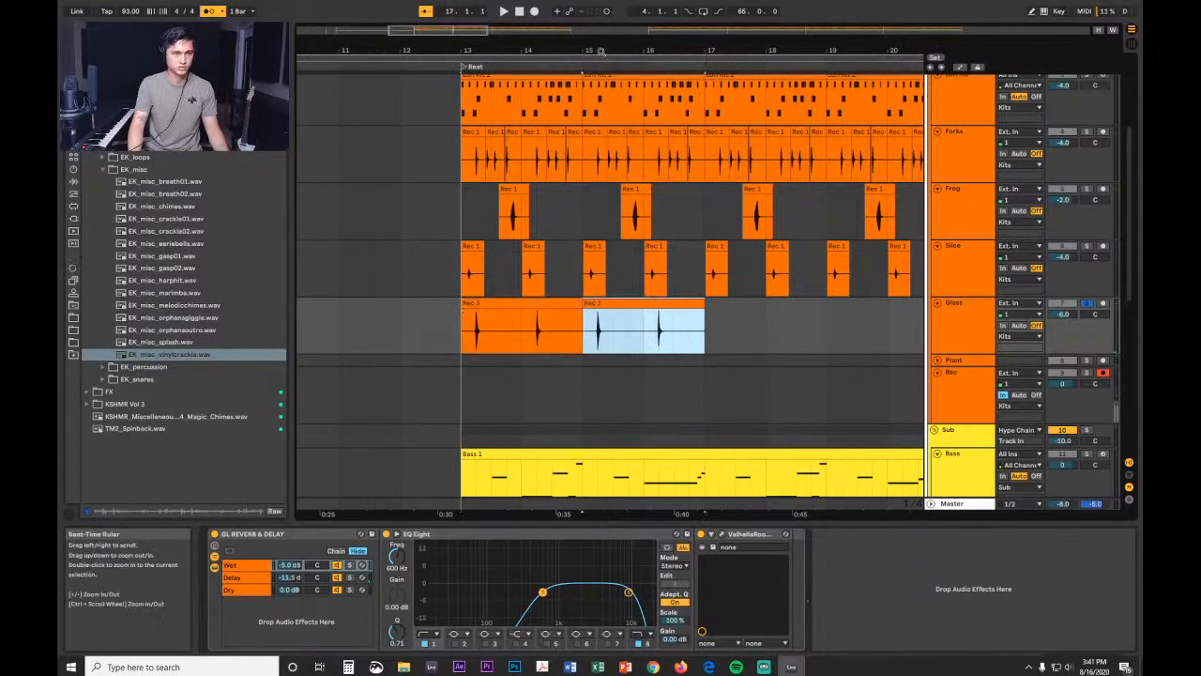
pyautogui.hotkey('ctrl', 'd')
pyautogui.moveTo(598, 51); pyautogui.dragTo(482, 7)
pyautogui.hotkey('ctrl', 'd')
pyautogui.hotkey('ctrl', 'd')
pyautogui.hotkey('ctrl', 'd')
pyautogui.hotkey('ctrl', 'd')
pyautogui.hotkey('ctrl', 'd')
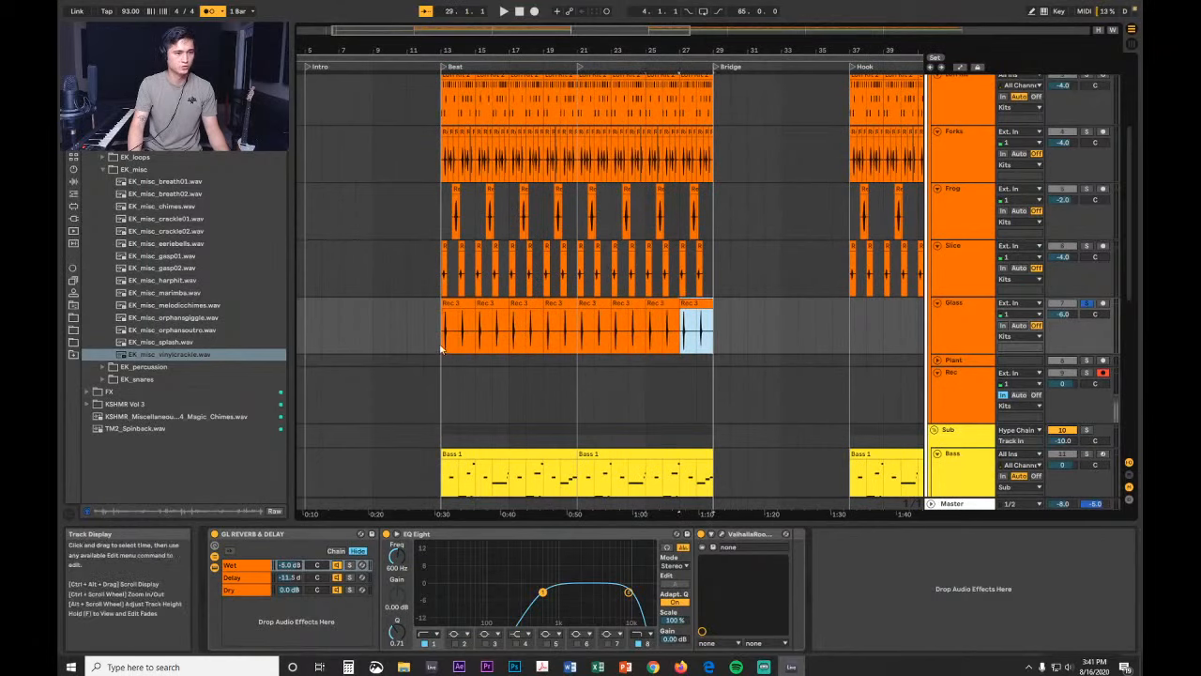
# Step: Copy the Glass clips from bars 13 to 29, paste them at the Hook on bar 37 and duplicate them up to bar 69
pyautogui.moveTo(442, 347); pyautogui.dragTo(713, 345)
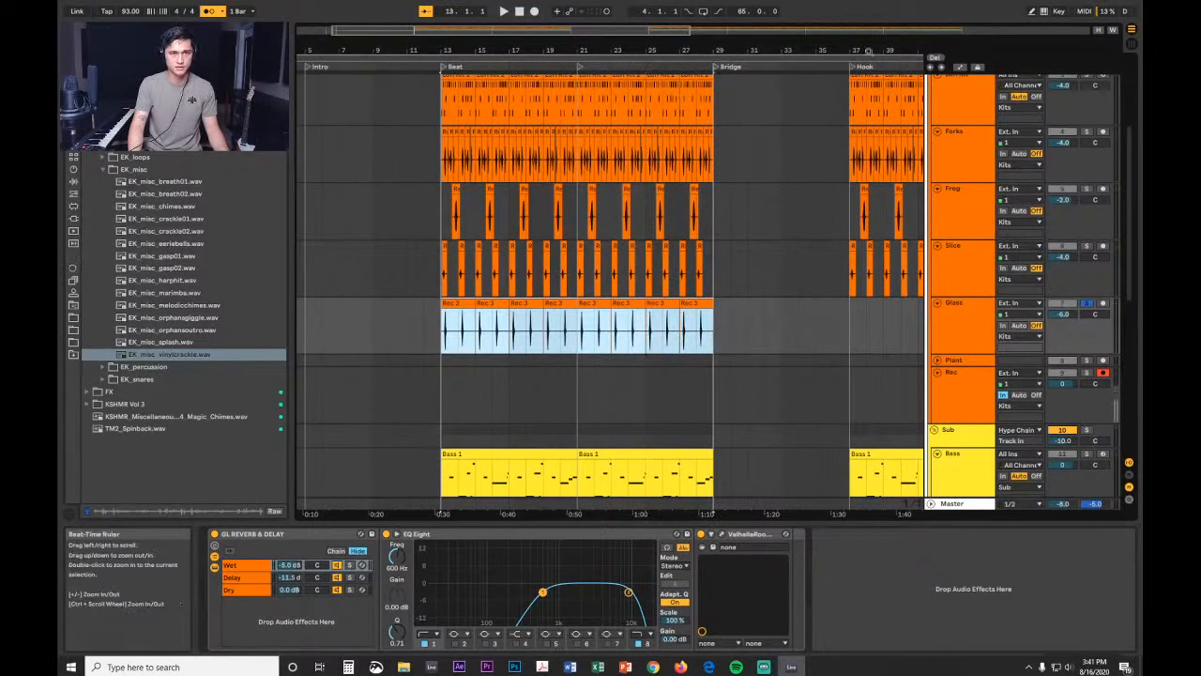
pyautogui.moveTo(868, 50); pyautogui.dragTo(595, 43)
pyautogui.click(582, 338)
pyautogui.hotkey('ctrl', 'v')
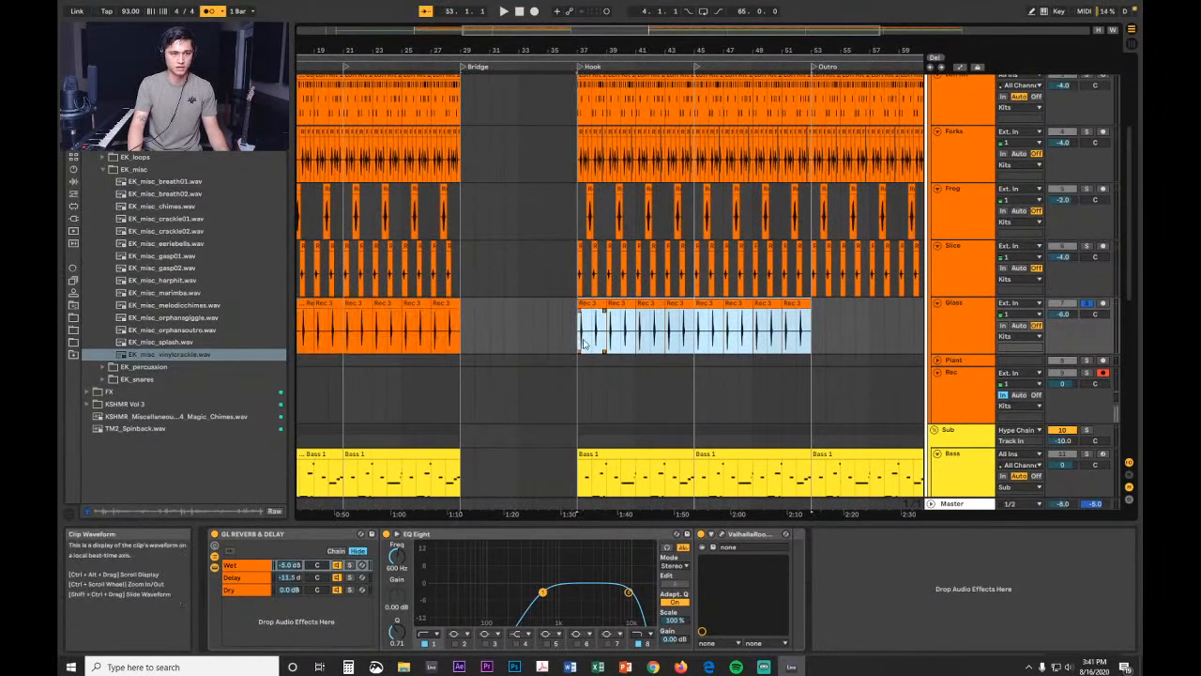
pyautogui.hotkey('ctrl', 'd')
pyautogui.moveTo(579, 50); pyautogui.dragTo(754, 43)
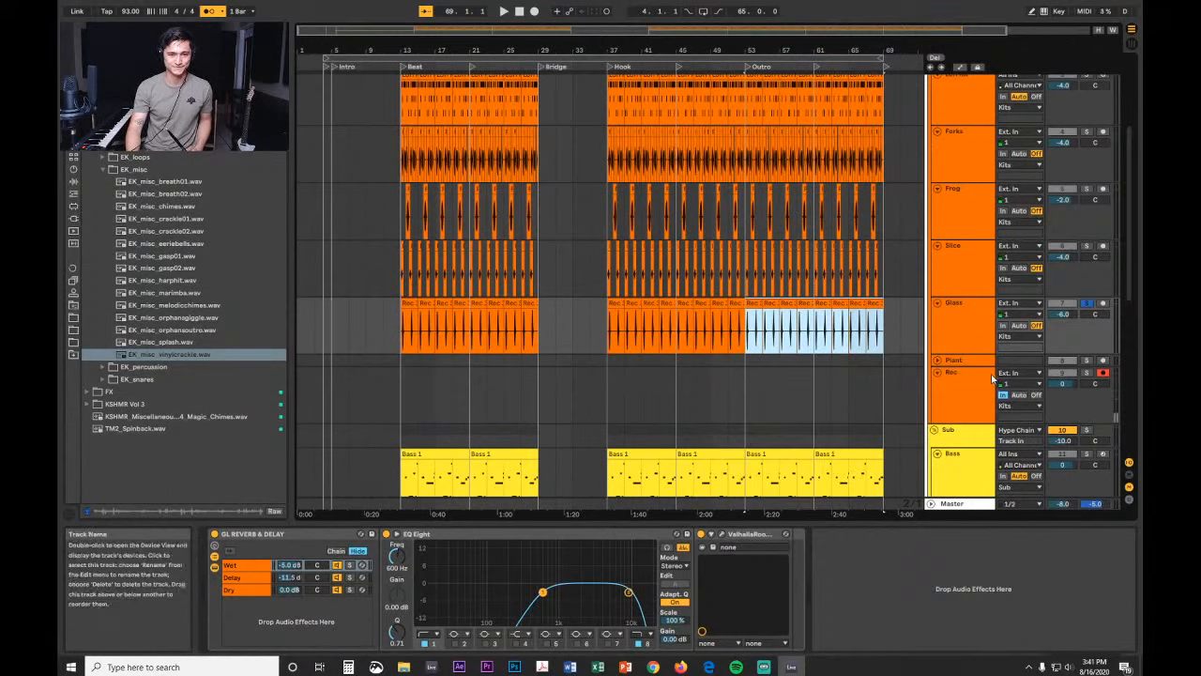
# Step: Place the insert marker at bar 13 on the Rec track and solo that track
pyautogui.click(404, 409)
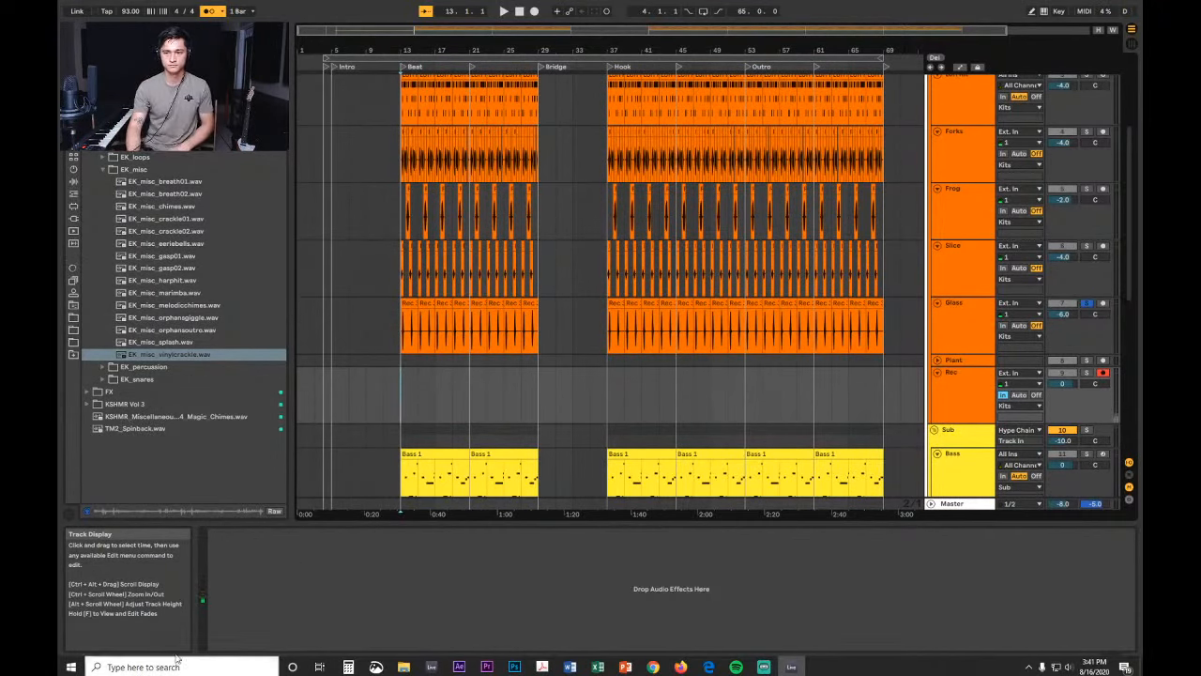
pyautogui.click(1086, 374)
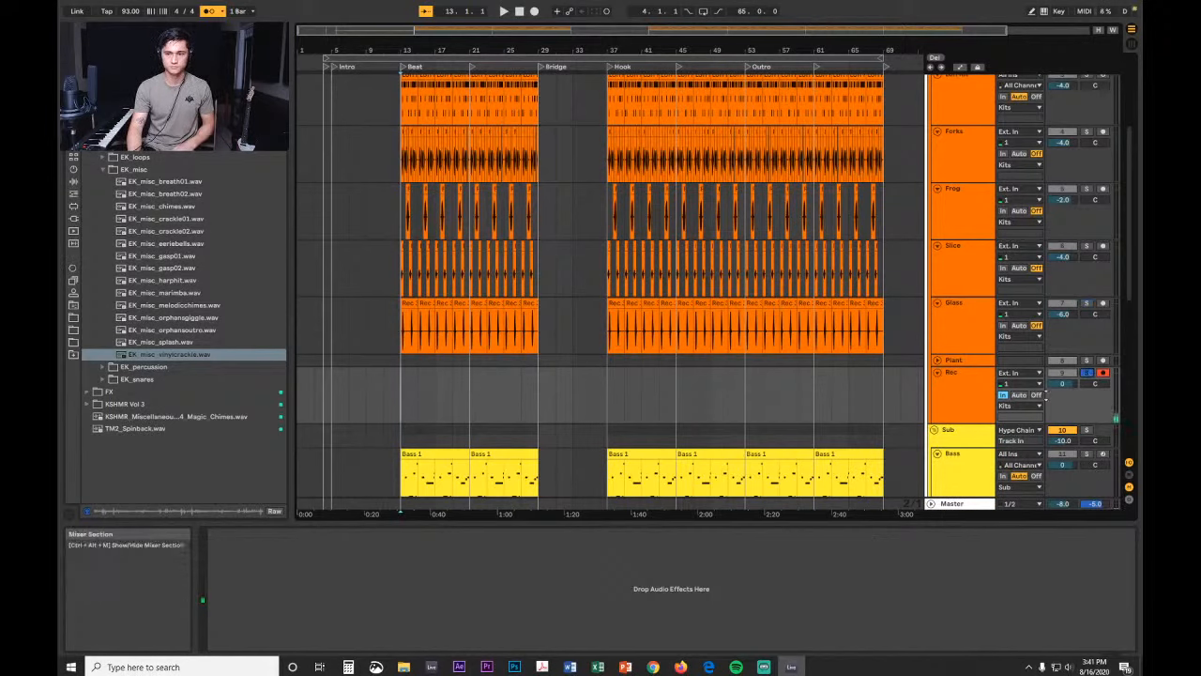
pyautogui.rightClick(399, 408)
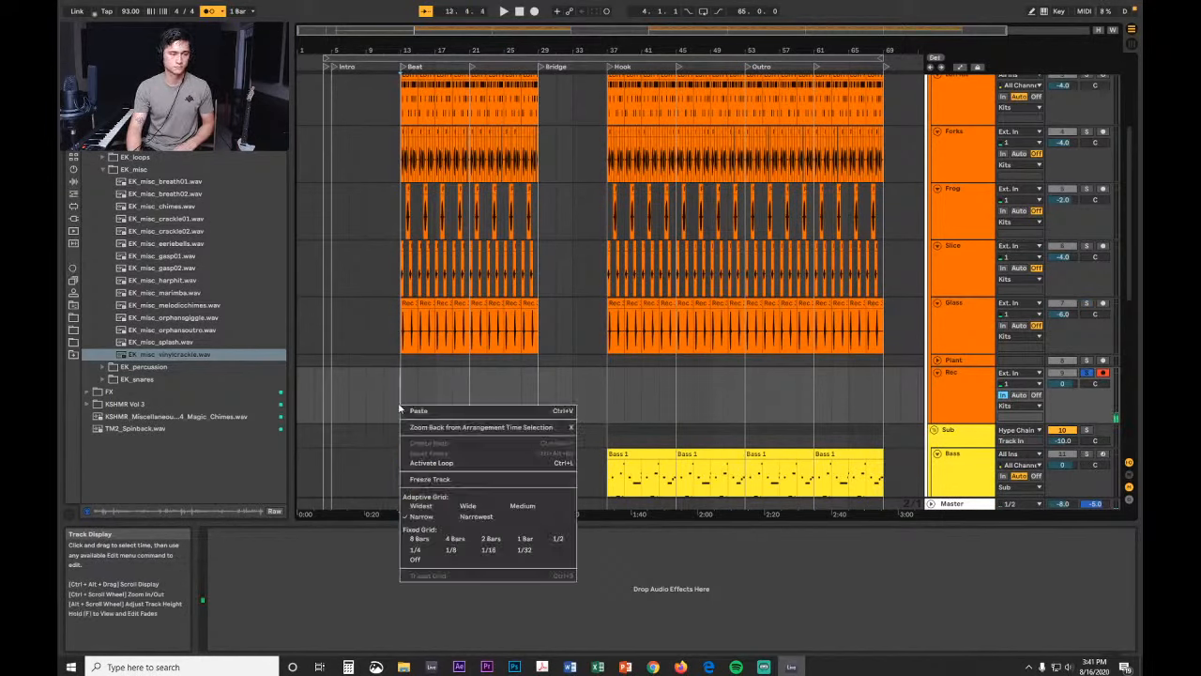
pyautogui.click(427, 419)
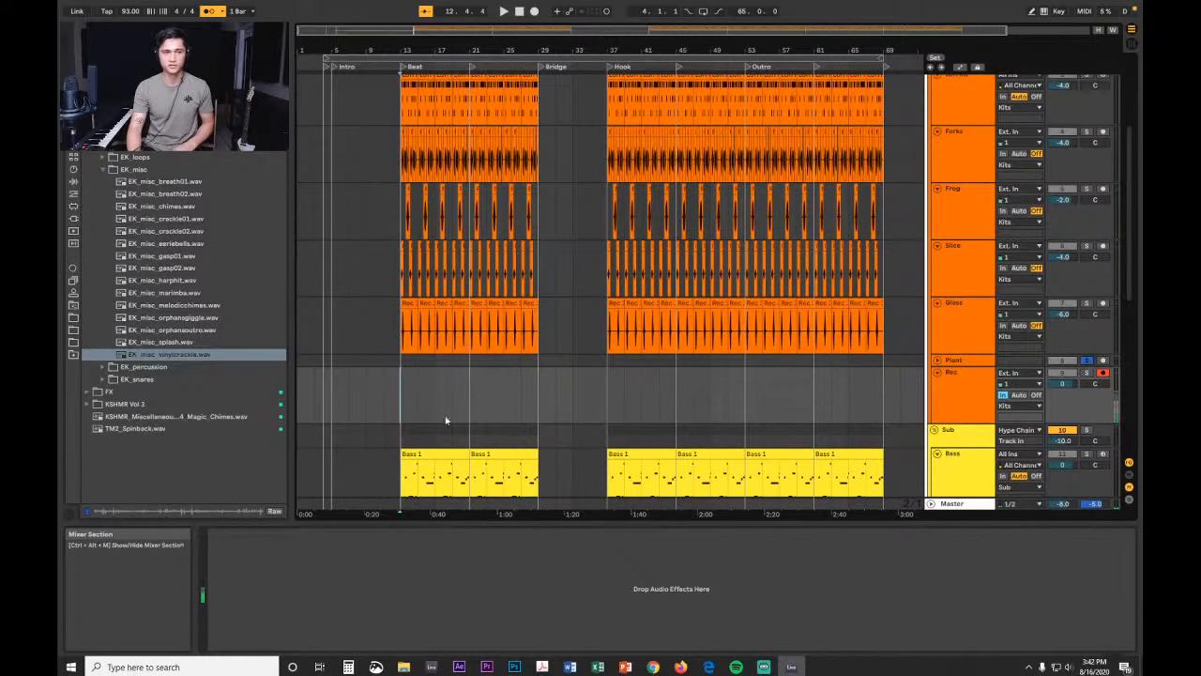
pyautogui.rightClick(403, 407)
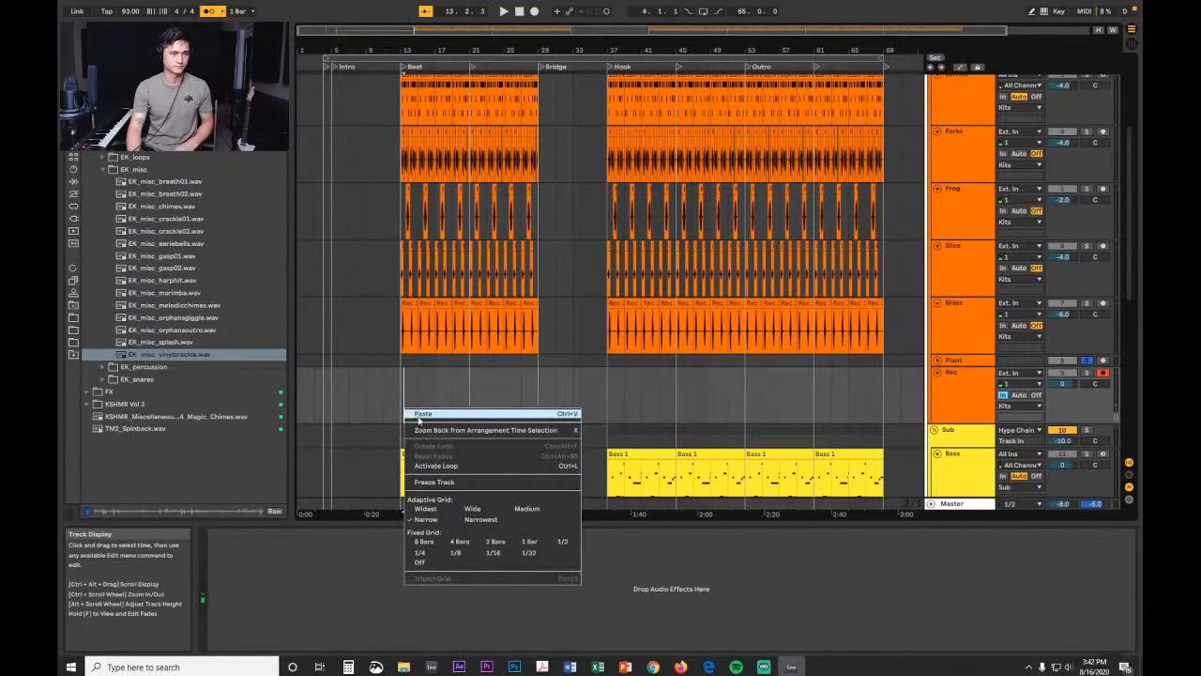
pyautogui.click(436, 518)
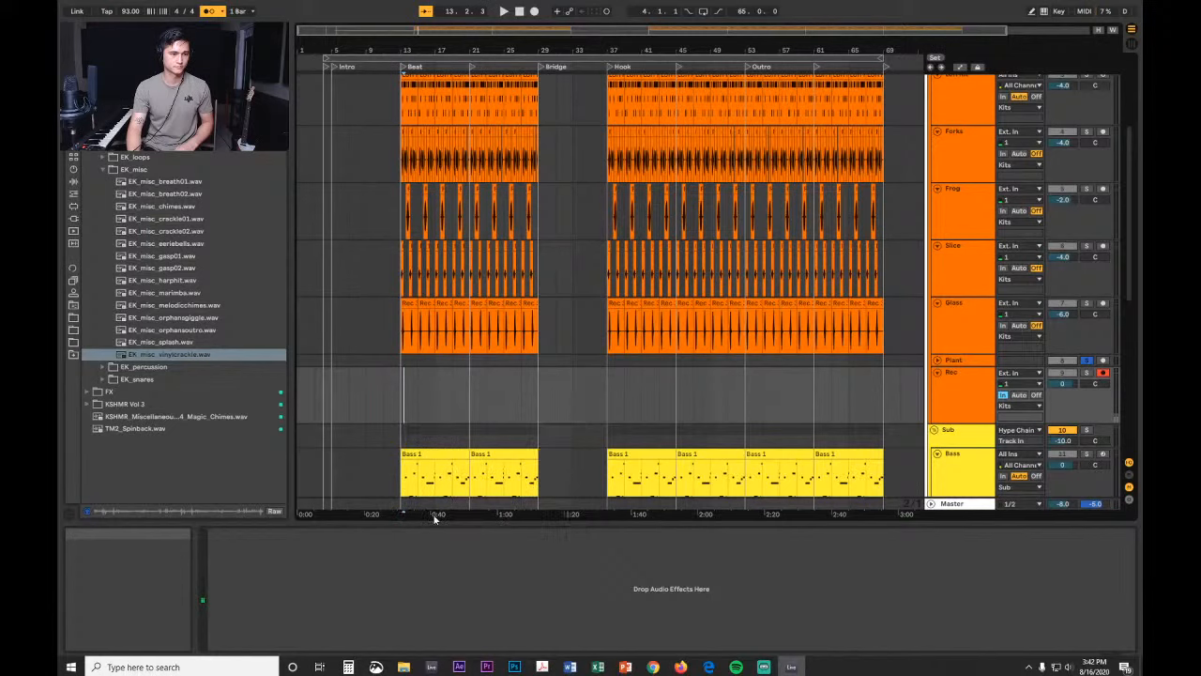
# Step: Record an audio take on the Rec track from about bar 11 to just past bar 21
pyautogui.click(385, 410)
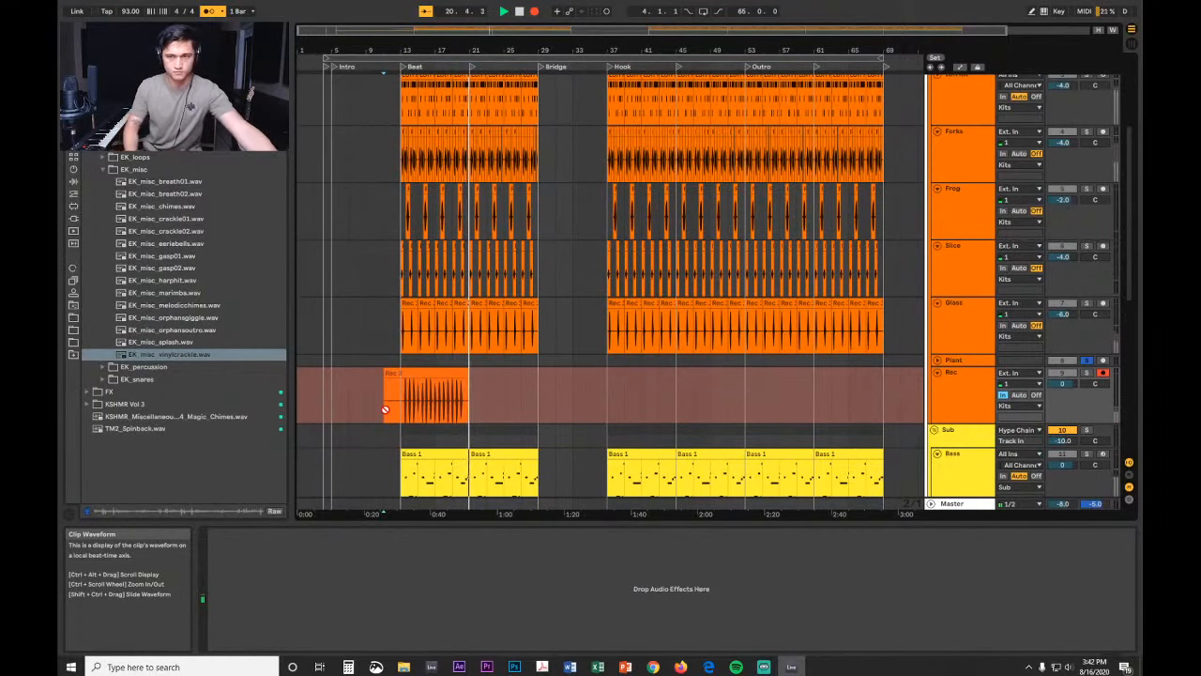
pyautogui.press('space')
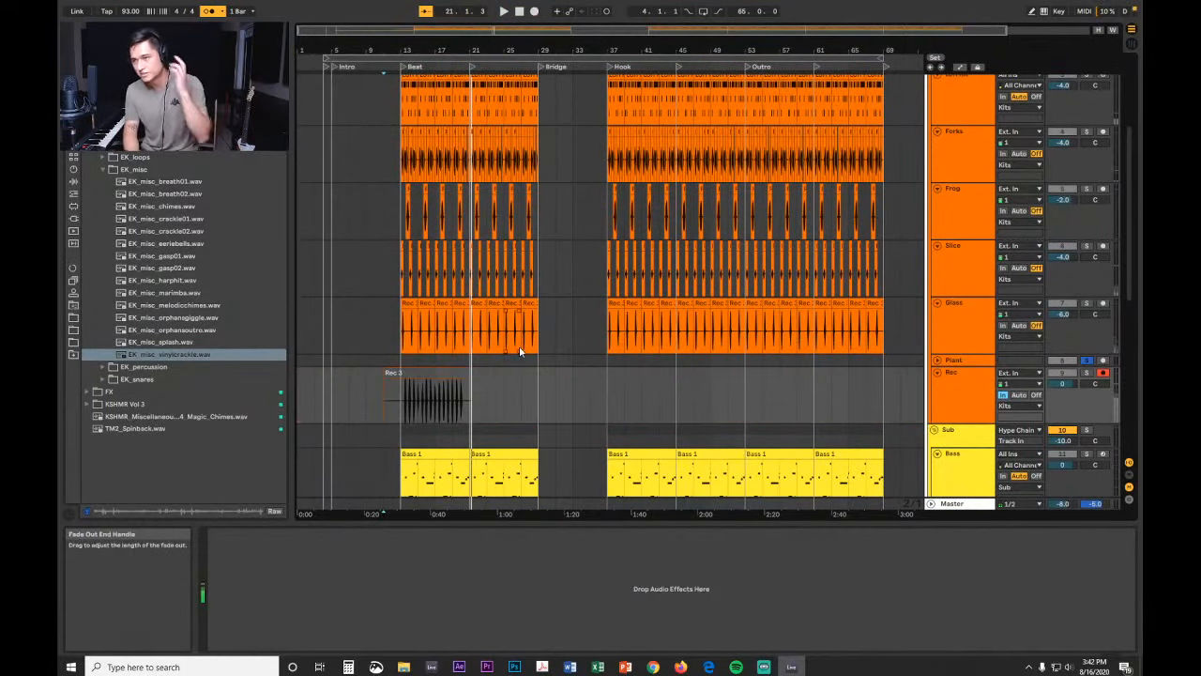
# Step: Trim the start of the recorded clip on the Rec track to just after beat 17.2
pyautogui.moveTo(429, 51); pyautogui.dragTo(584, 153)
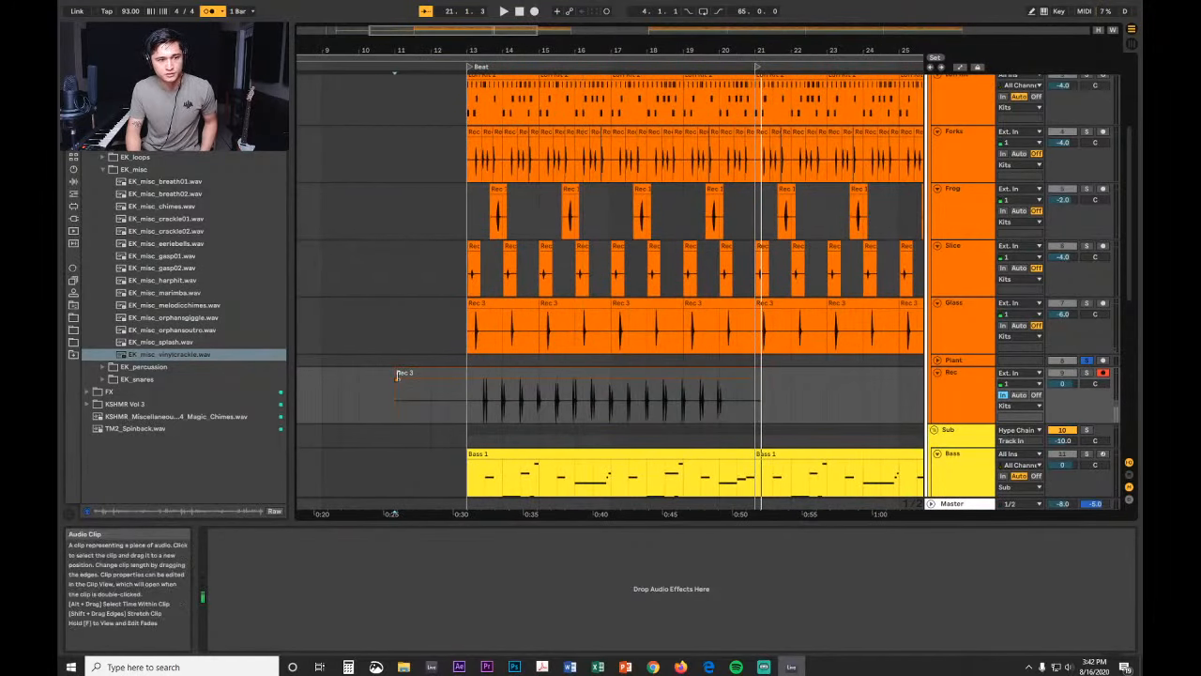
pyautogui.moveTo(396, 373); pyautogui.dragTo(609, 383)
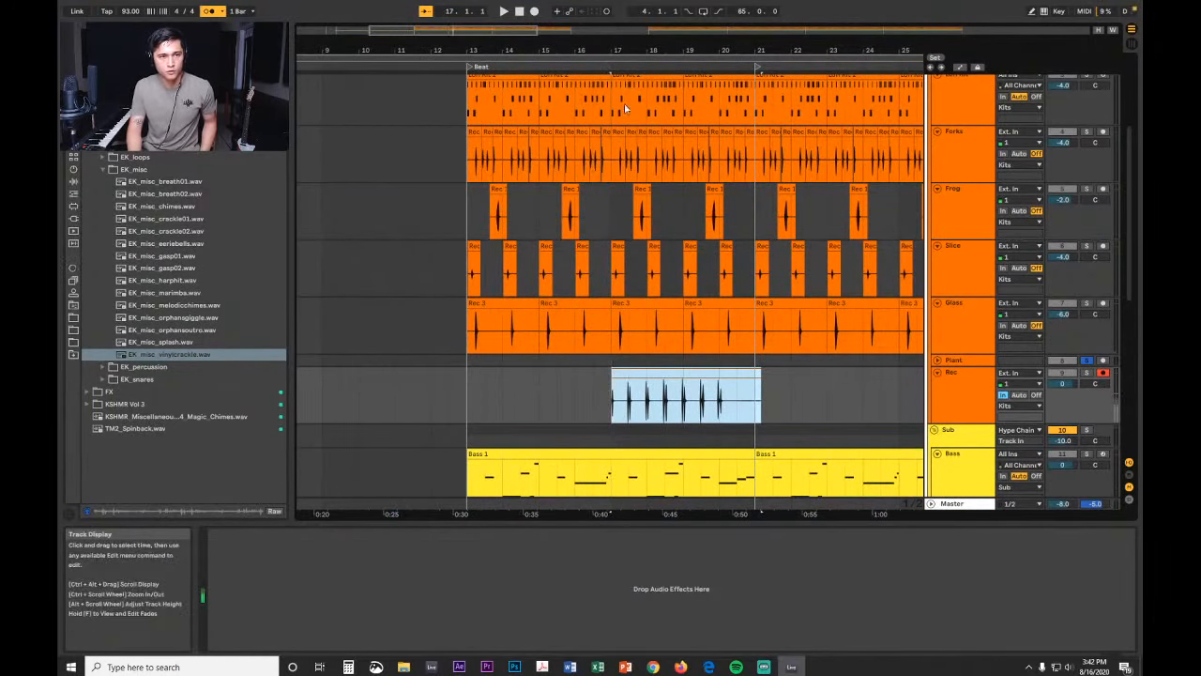
pyautogui.moveTo(610, 50); pyautogui.dragTo(554, 70)
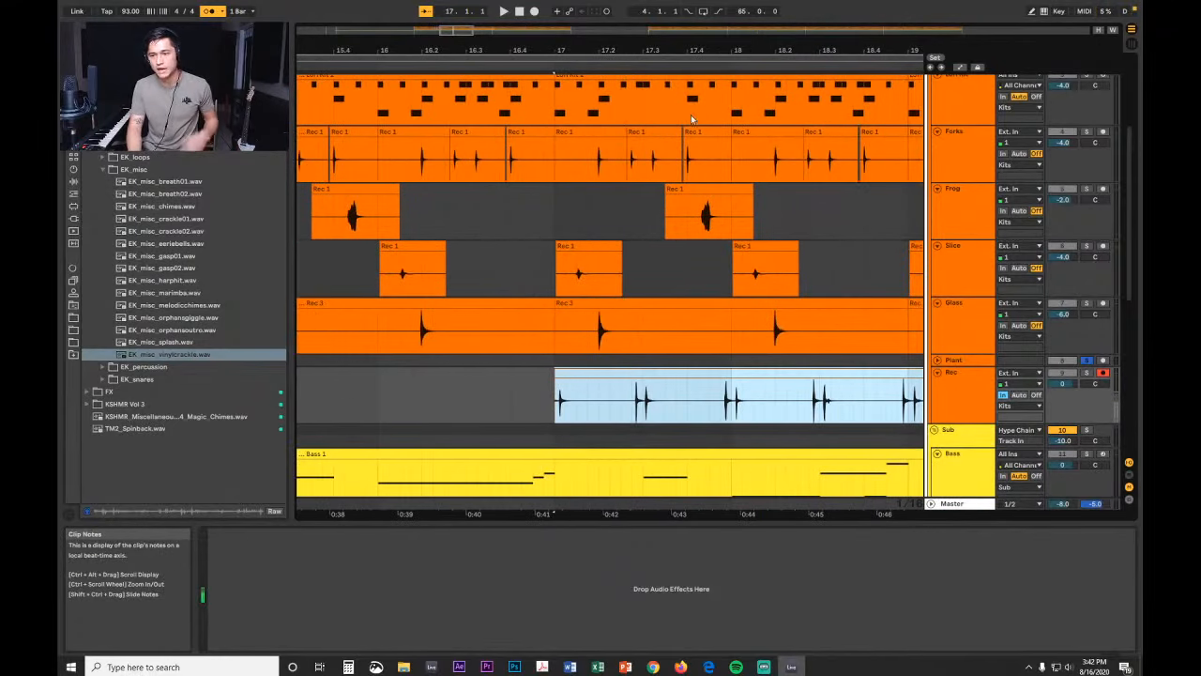
pyautogui.click(476, 397)
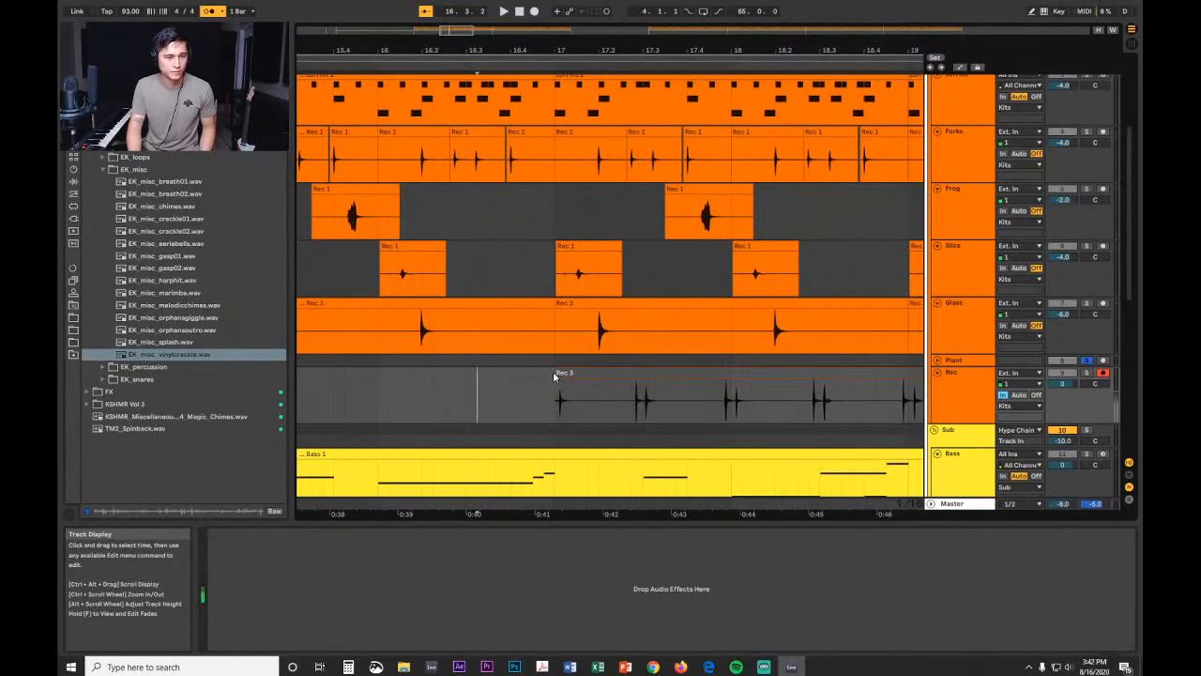
pyautogui.moveTo(554, 376); pyautogui.dragTo(608, 376)
pyautogui.click(521, 387)
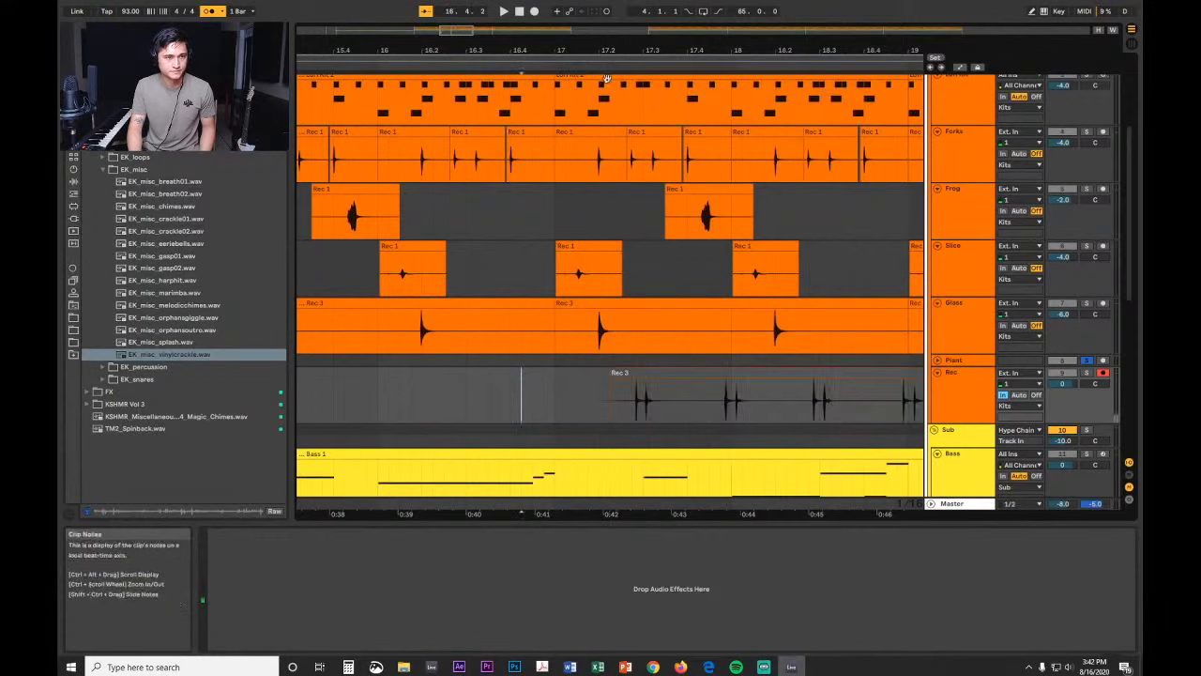
# Step: Unsolo the soloed tracks and play the arrangement from bar 17 to check the recording's timing
pyautogui.scroll(2, 606, 79)
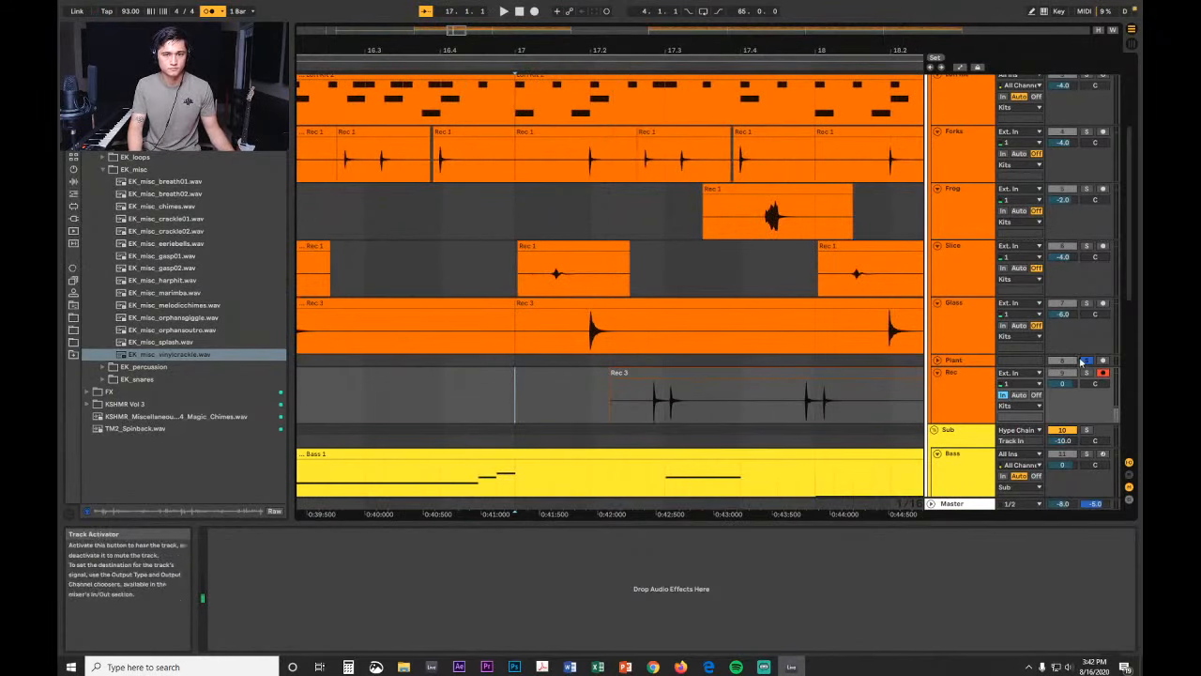
pyautogui.click(1086, 361)
pyautogui.scroll(1, 1086, 361)
pyautogui.click(1086, 159)
pyautogui.scroll(-2, 1079, 167)
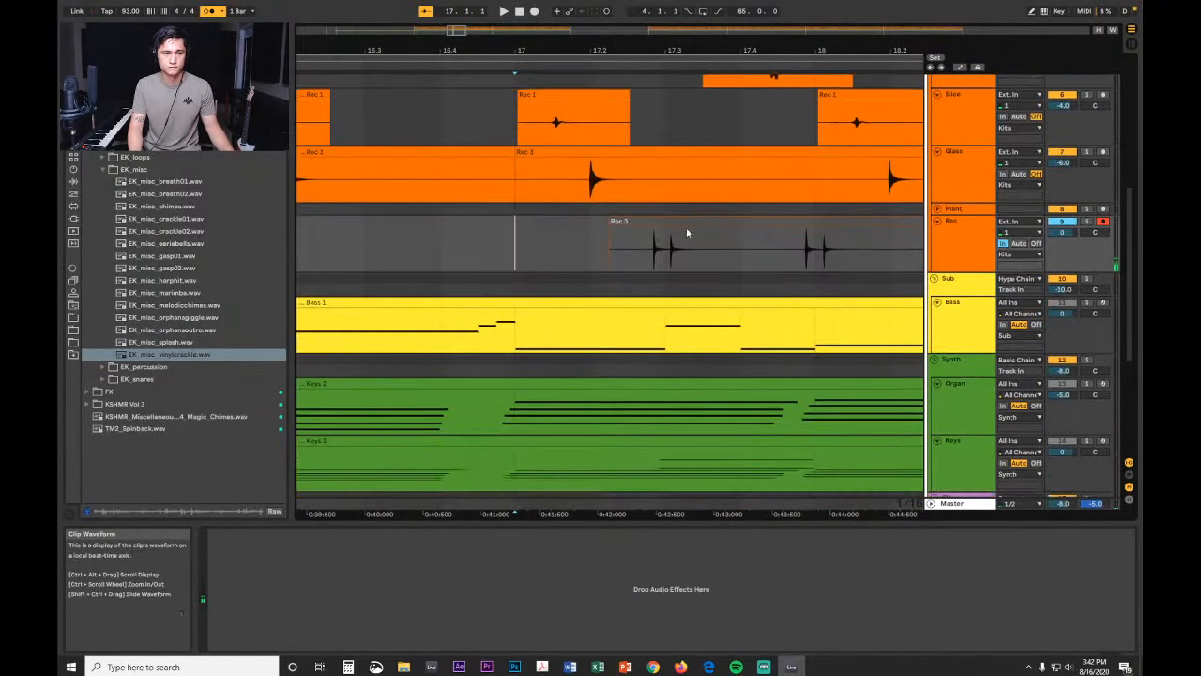
pyautogui.press('space')
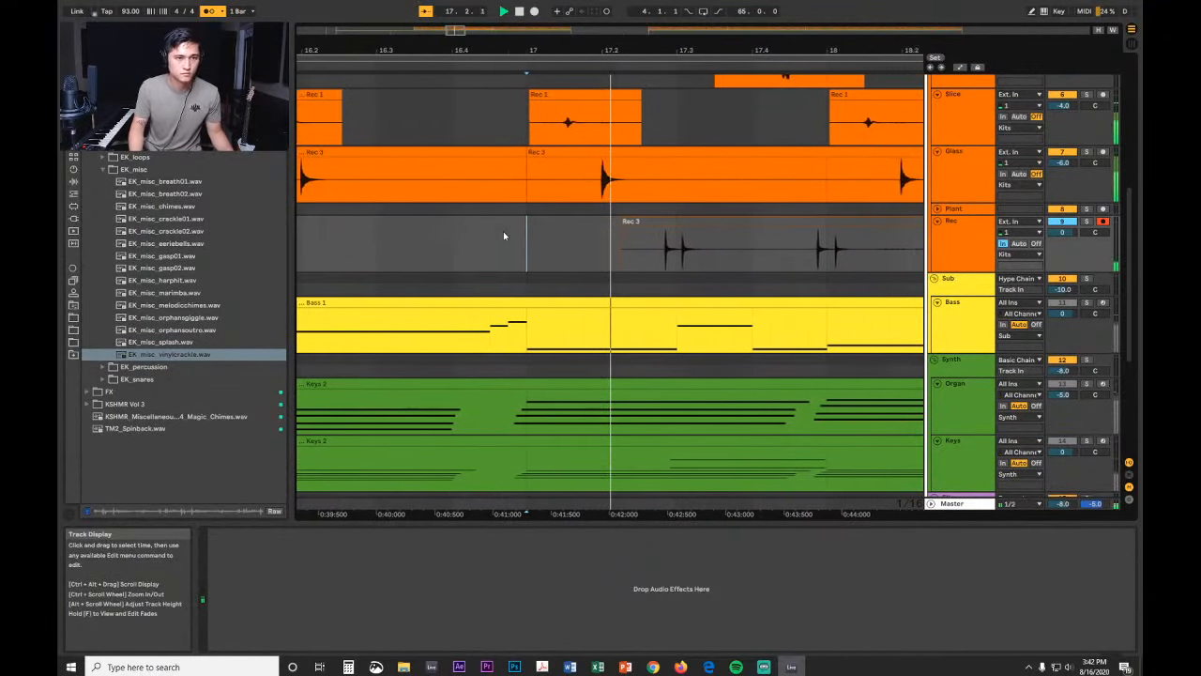
pyautogui.press('space')
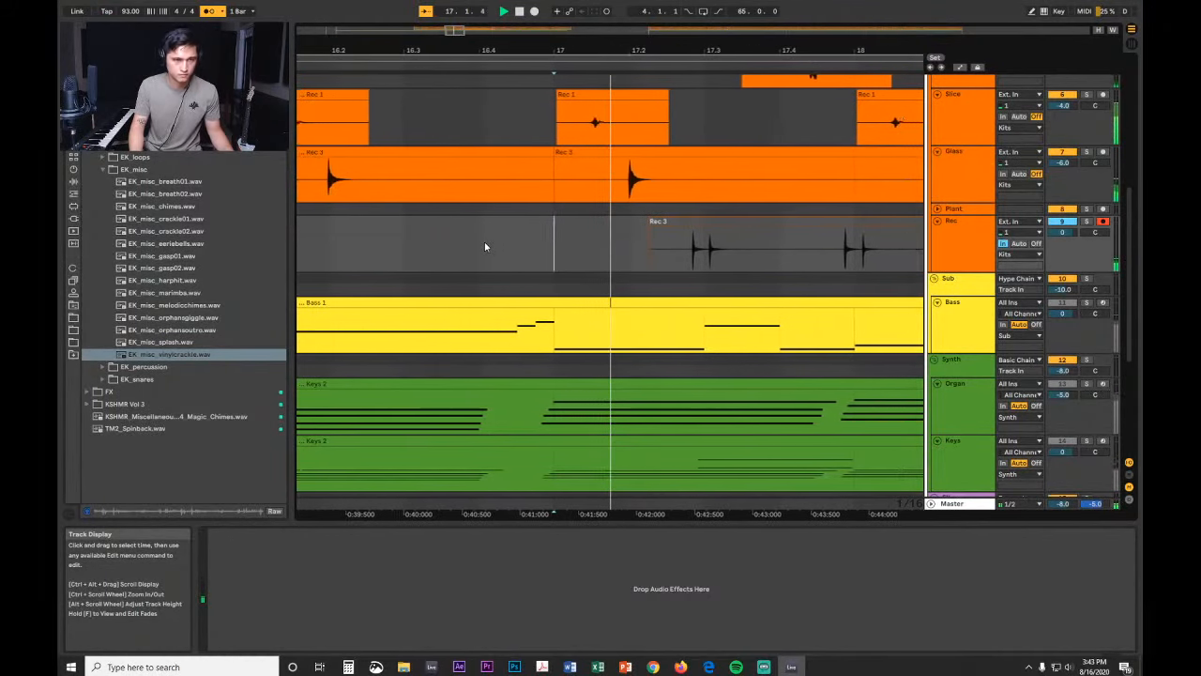
pyautogui.press('space')
# Step: Turn the grid off, move the recorded clip from the Rec track up to the Plant track, and unfold Plant
pyautogui.rightClick(486, 249)
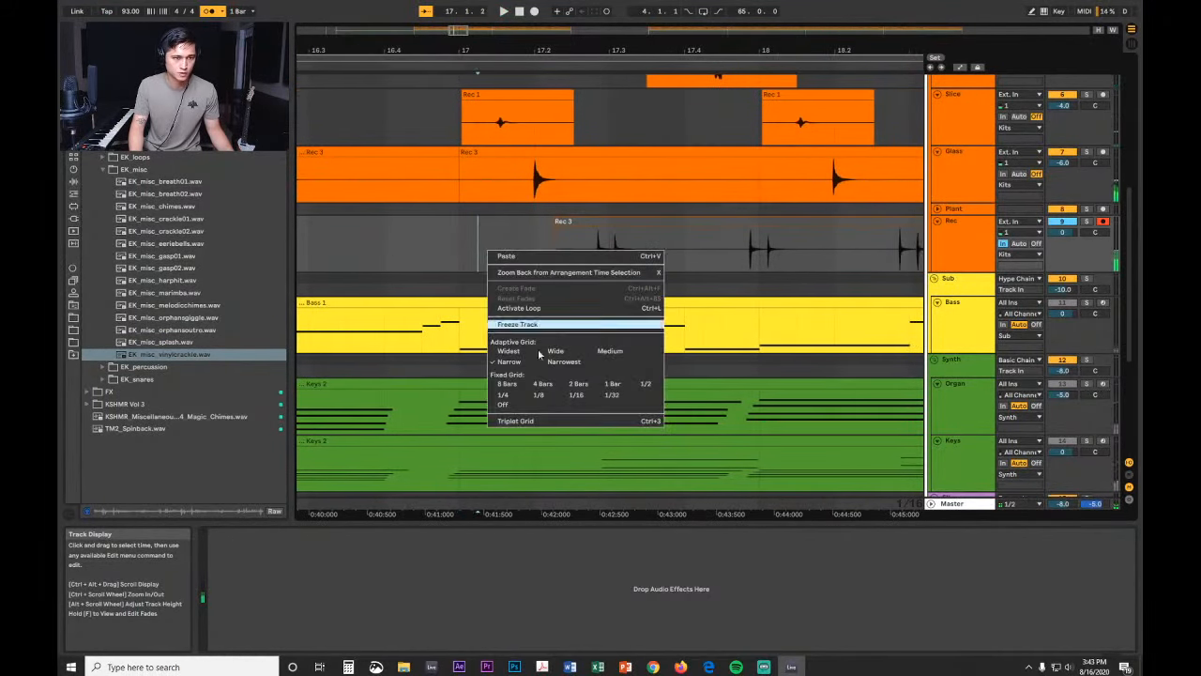
pyautogui.click(509, 406)
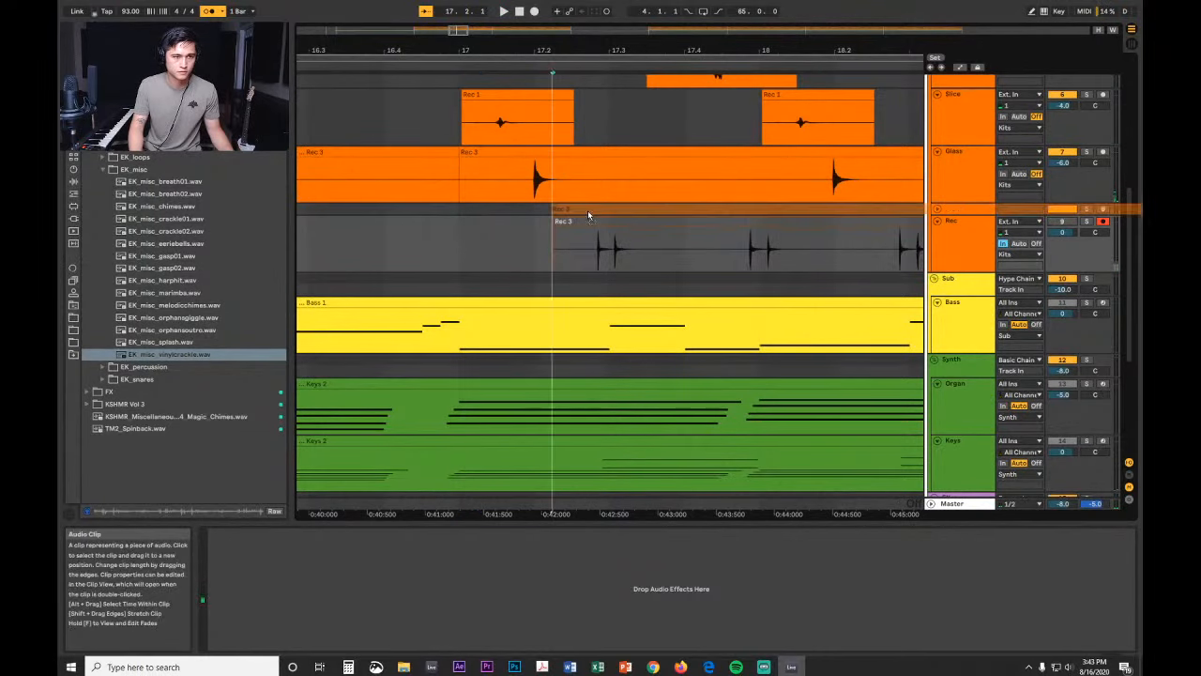
pyautogui.moveTo(588, 221); pyautogui.dragTo(587, 208)
pyautogui.click(936, 210)
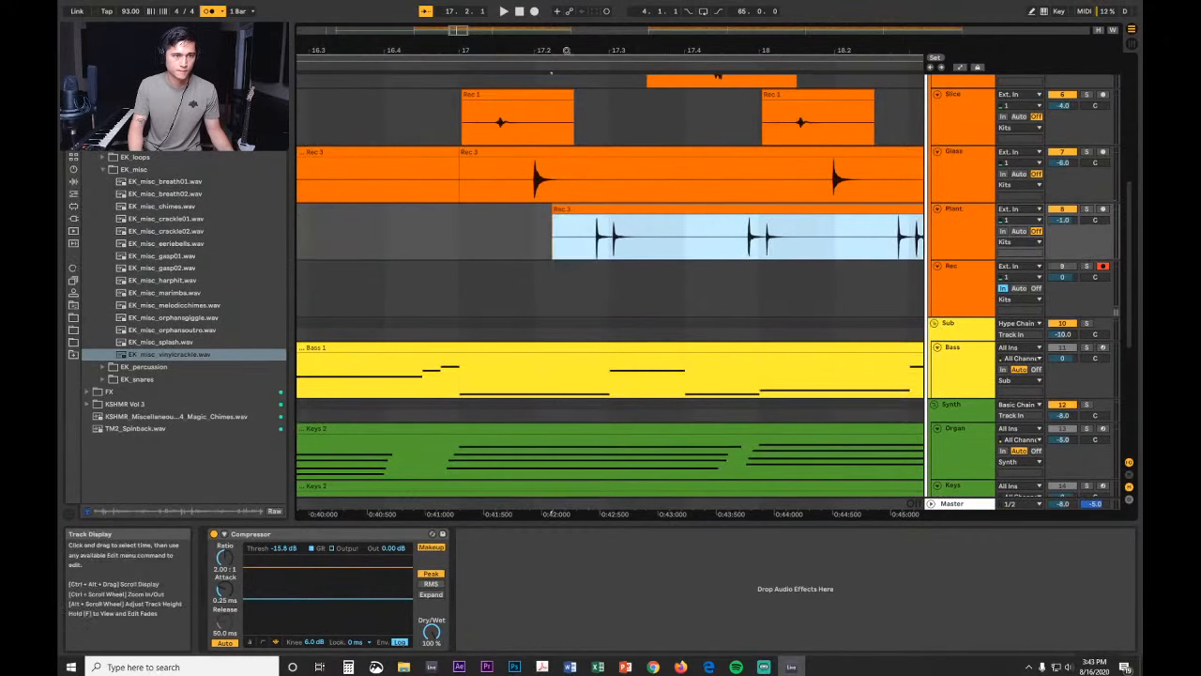
# Step: Turn off playback following and play from bar 17 with the metronome on to check the Plant clip's timing
pyautogui.moveTo(568, 50); pyautogui.dragTo(599, 50)
pyautogui.click(346, 246)
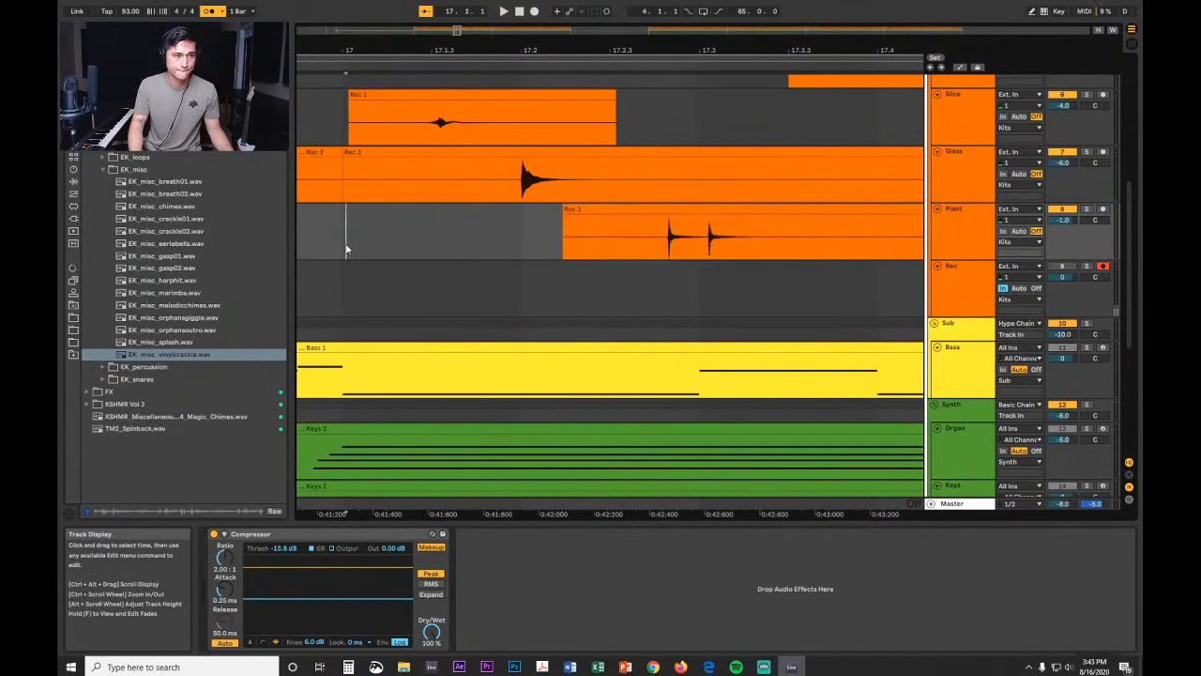
pyautogui.press('space')
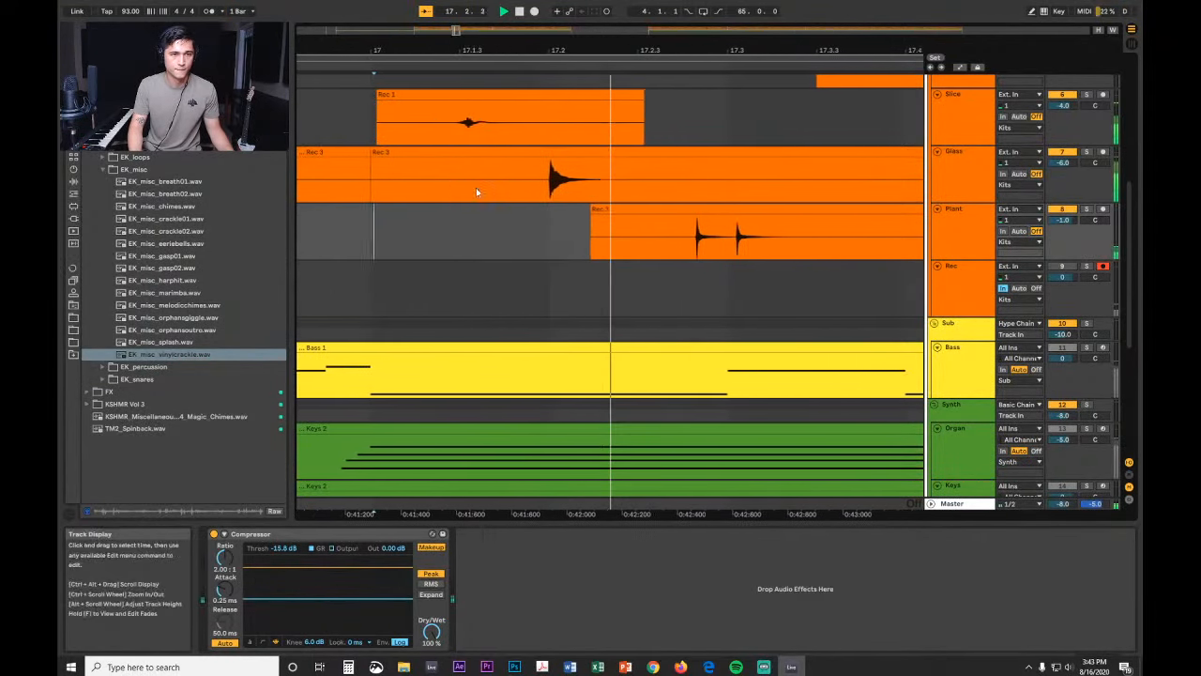
pyautogui.click(425, 13)
pyautogui.press('space')
pyautogui.click(210, 12)
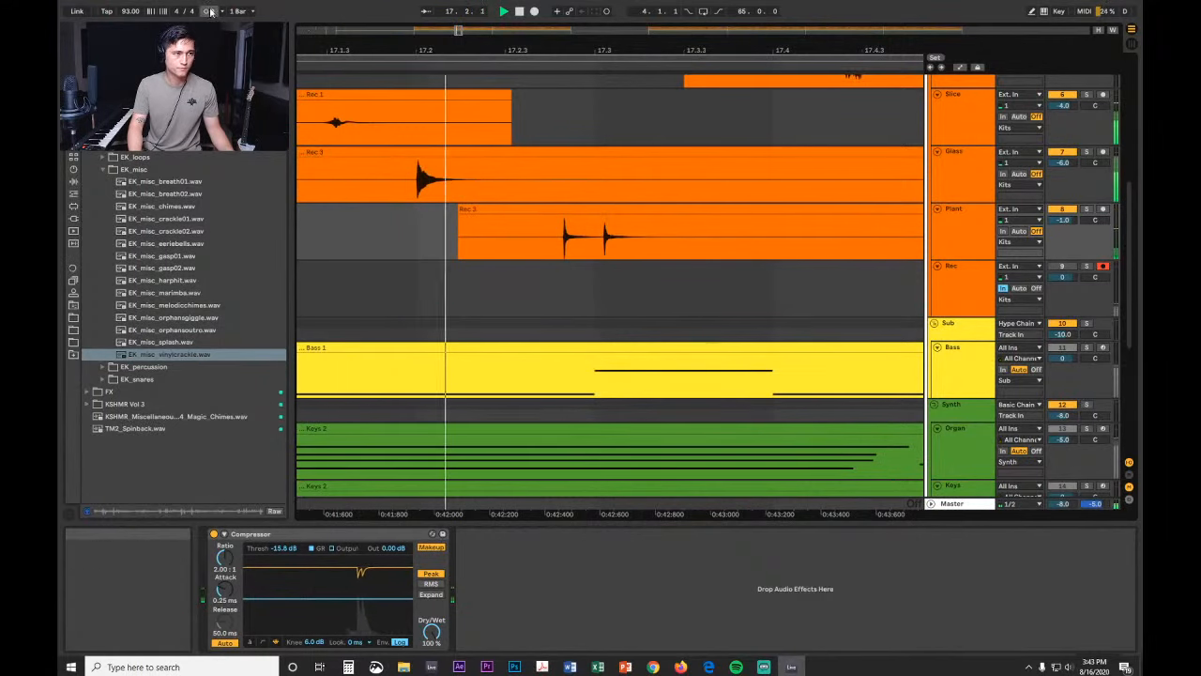
pyautogui.press('space')
# Step: Move the Plant clip slightly earlier off the grid so its first hit falls at about 17.2.3
pyautogui.moveTo(576, 48); pyautogui.dragTo(712, 52)
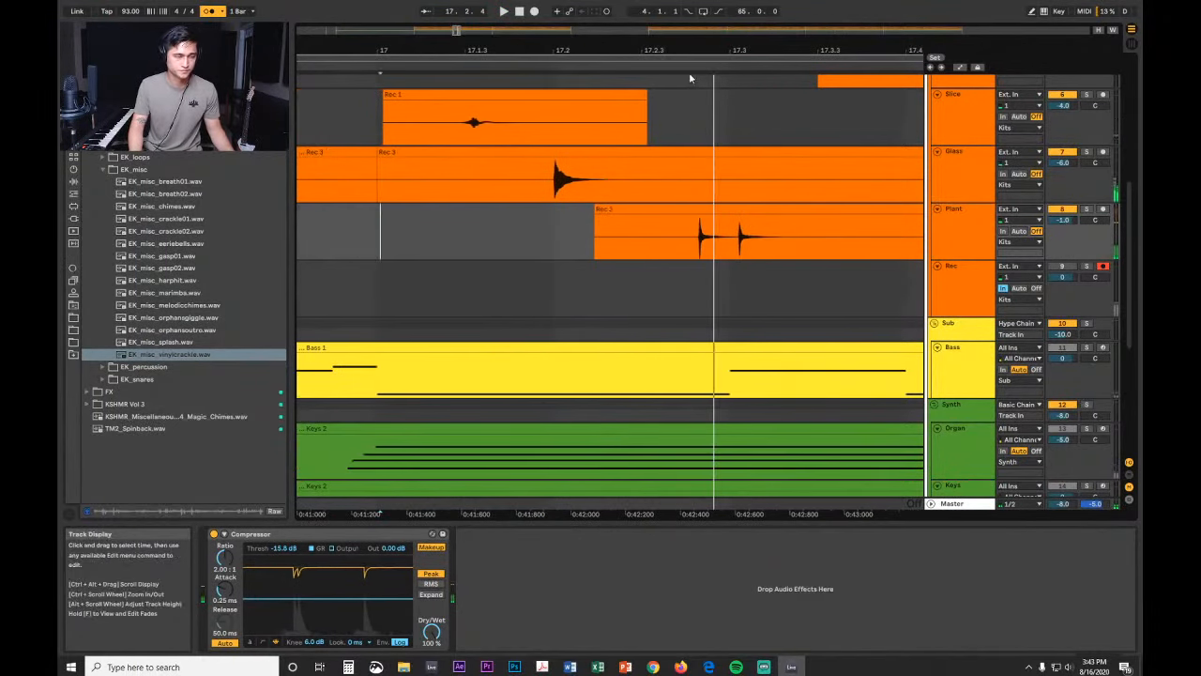
pyautogui.click(678, 220)
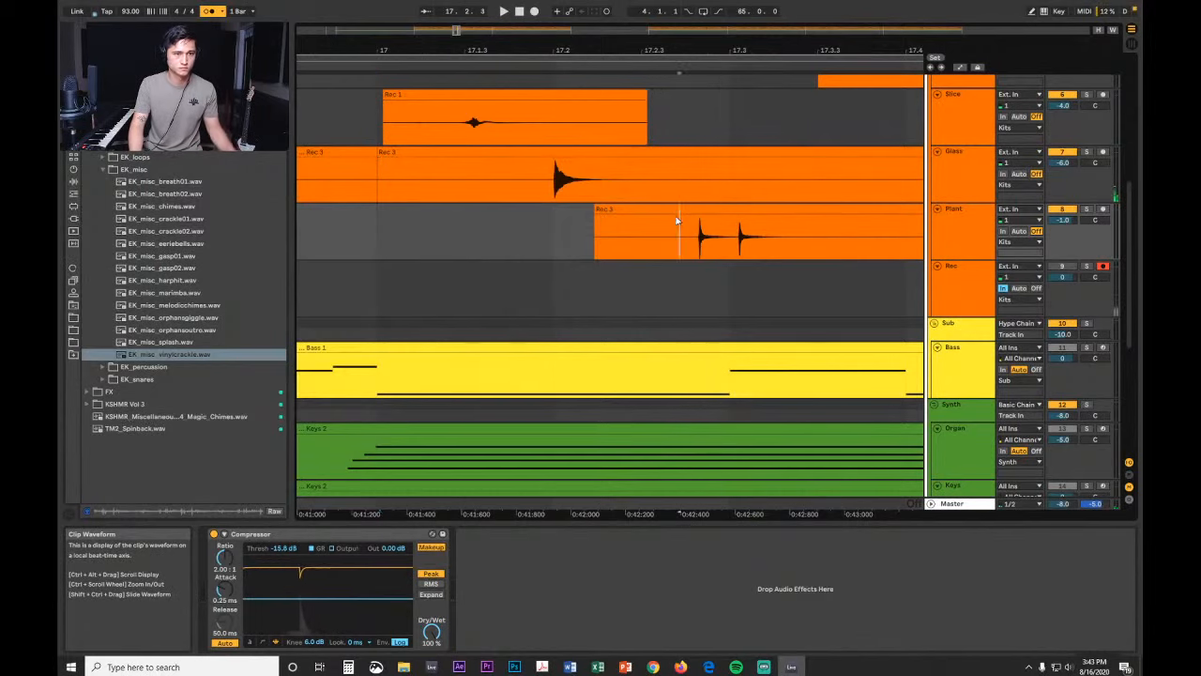
pyautogui.moveTo(710, 211); pyautogui.dragTo(656, 221)
pyautogui.moveTo(643, 52); pyautogui.dragTo(643, 141)
pyautogui.moveTo(673, 211); pyautogui.dragTo(660, 212)
# Step: Set the adaptive grid to Narrow and trim the end of the Plant clip to bar 19
pyautogui.moveTo(670, 47)
pyautogui.mouseDown()
pyautogui.moveTo(670, 7)
pyautogui.moveTo(462, 2)
pyautogui.mouseUp()
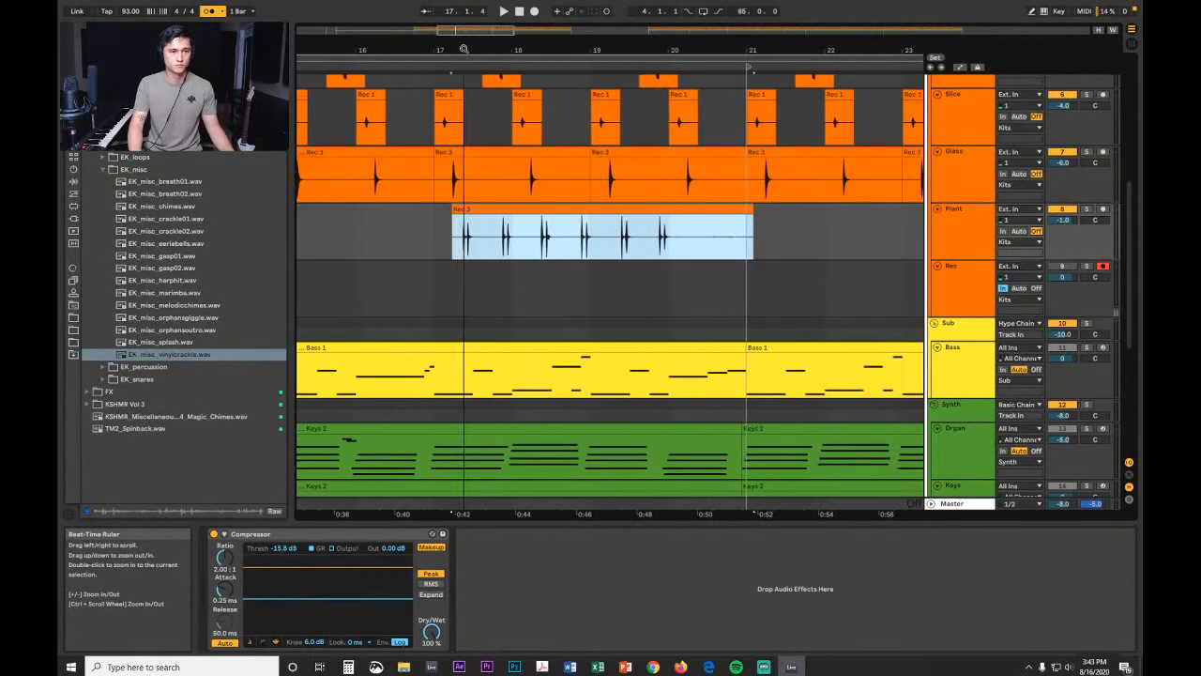
pyautogui.click(797, 234)
pyautogui.rightClick(786, 222)
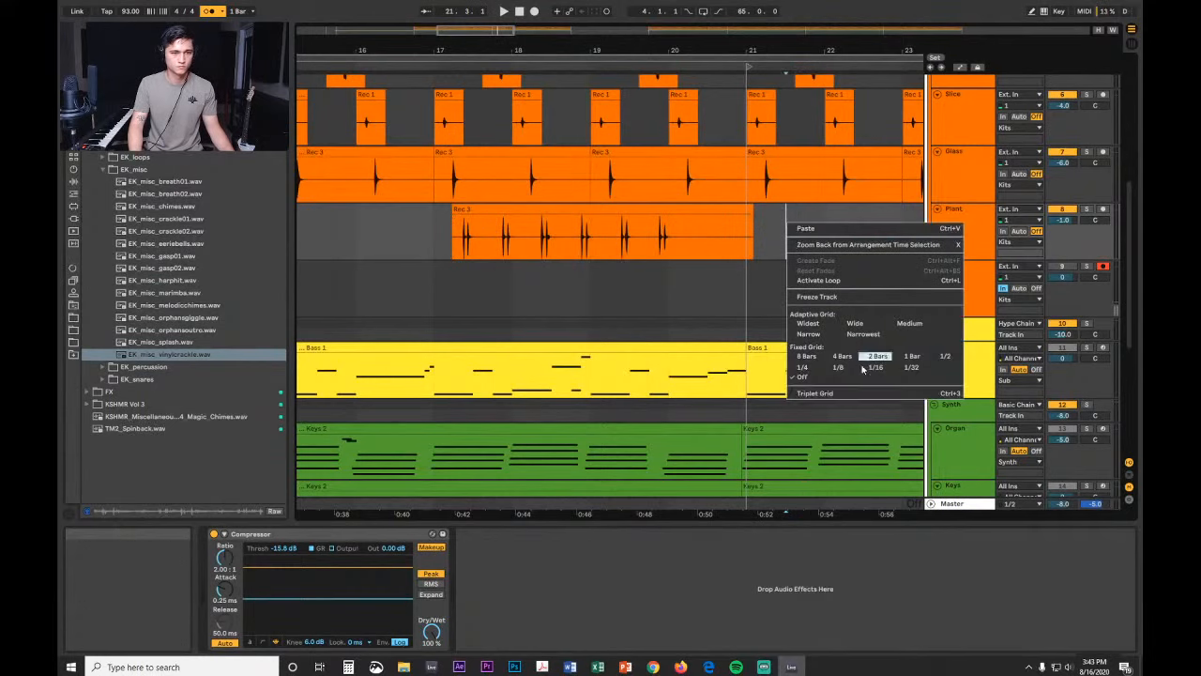
pyautogui.click(810, 335)
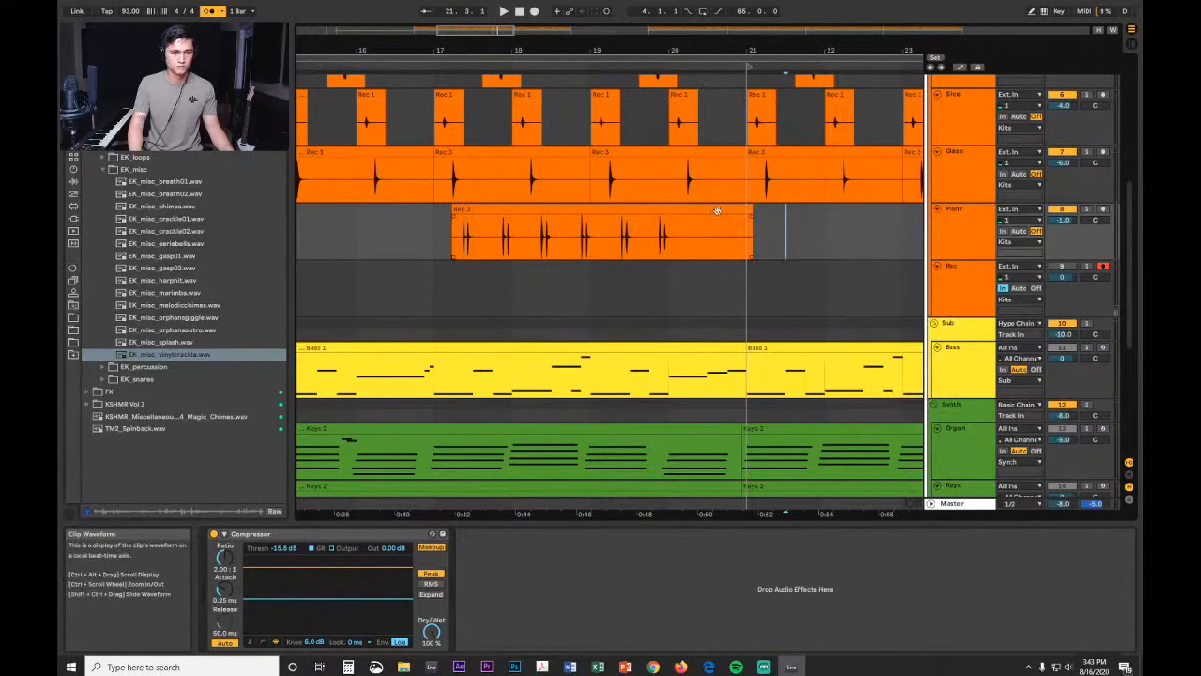
pyautogui.moveTo(752, 223); pyautogui.dragTo(599, 225)
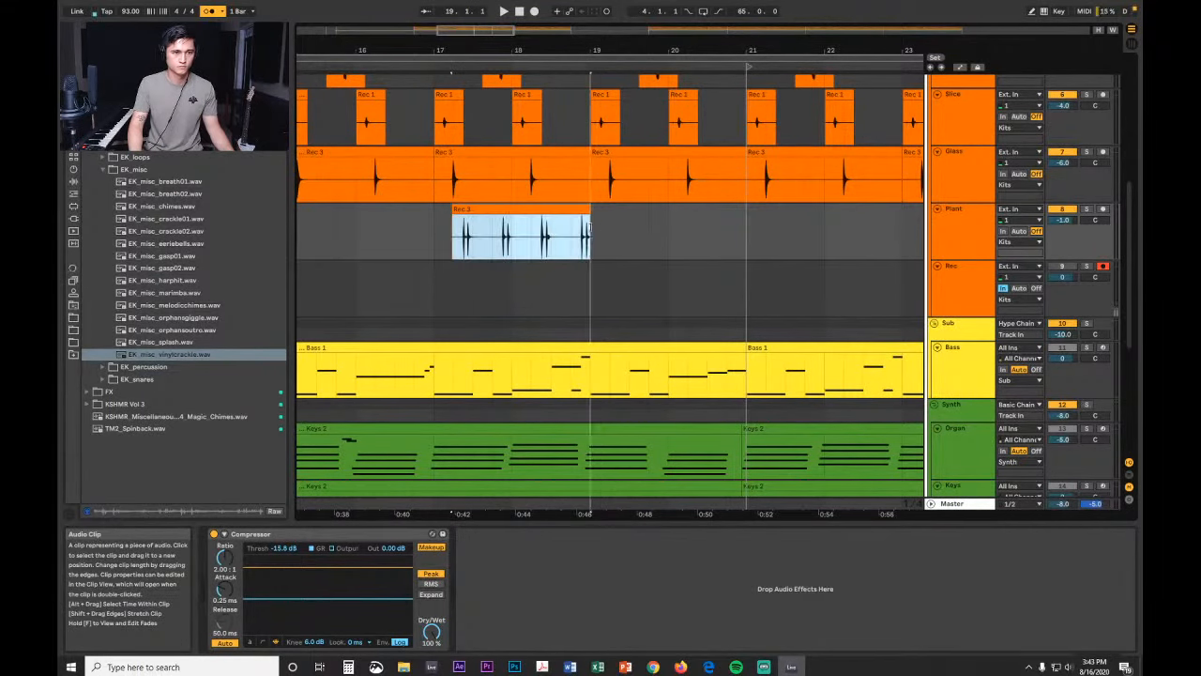
# Step: Move the Plant clip from bar 17 to the Beat locator so it spans bars 13 to 15
pyautogui.moveTo(465, 48); pyautogui.dragTo(703, 39)
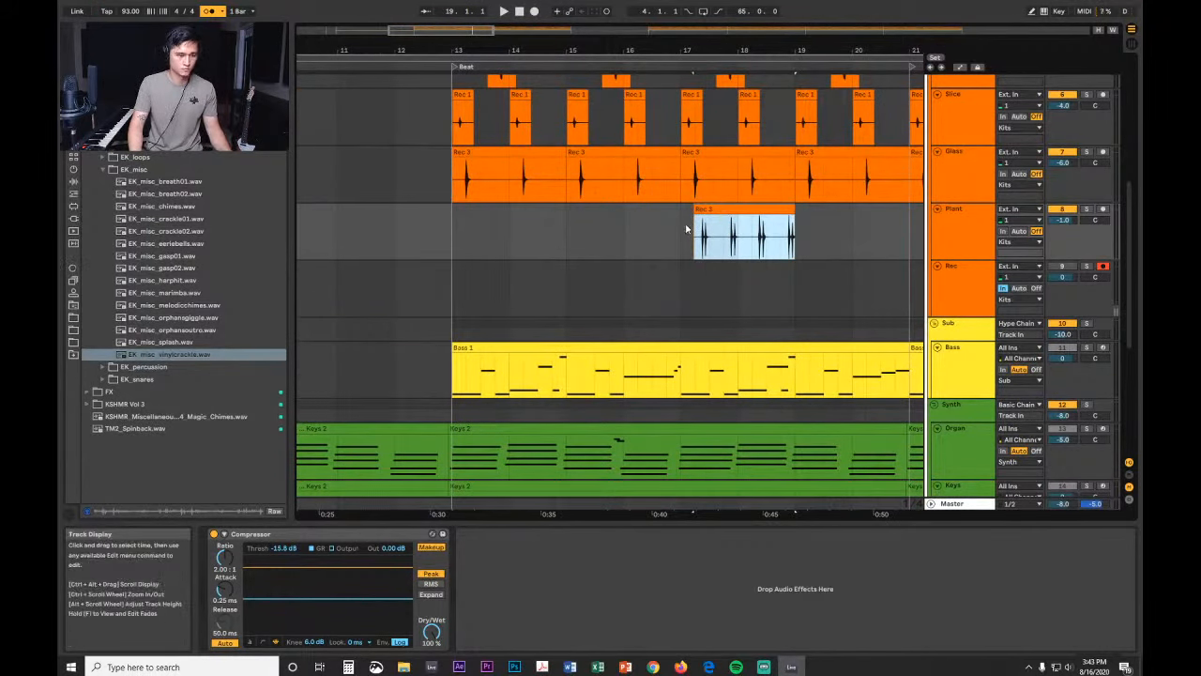
pyautogui.moveTo(682, 242); pyautogui.dragTo(823, 244)
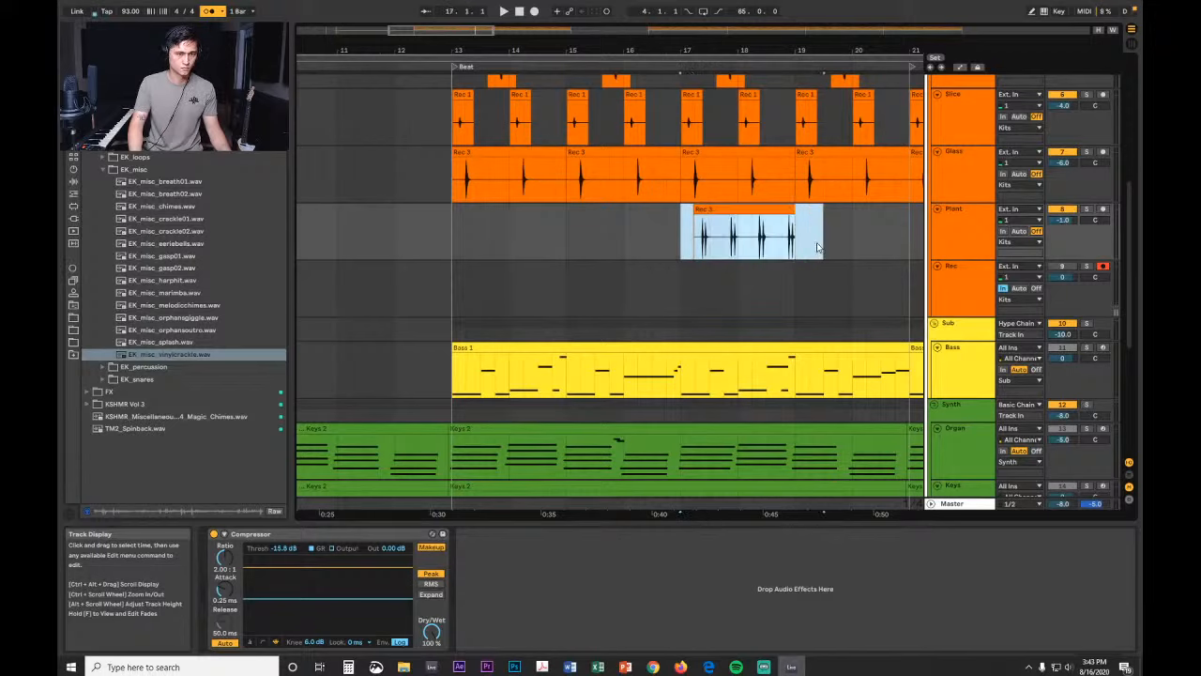
pyautogui.press('Delete')
pyautogui.click(452, 235)
pyautogui.hotkey('ctrl', 'v')
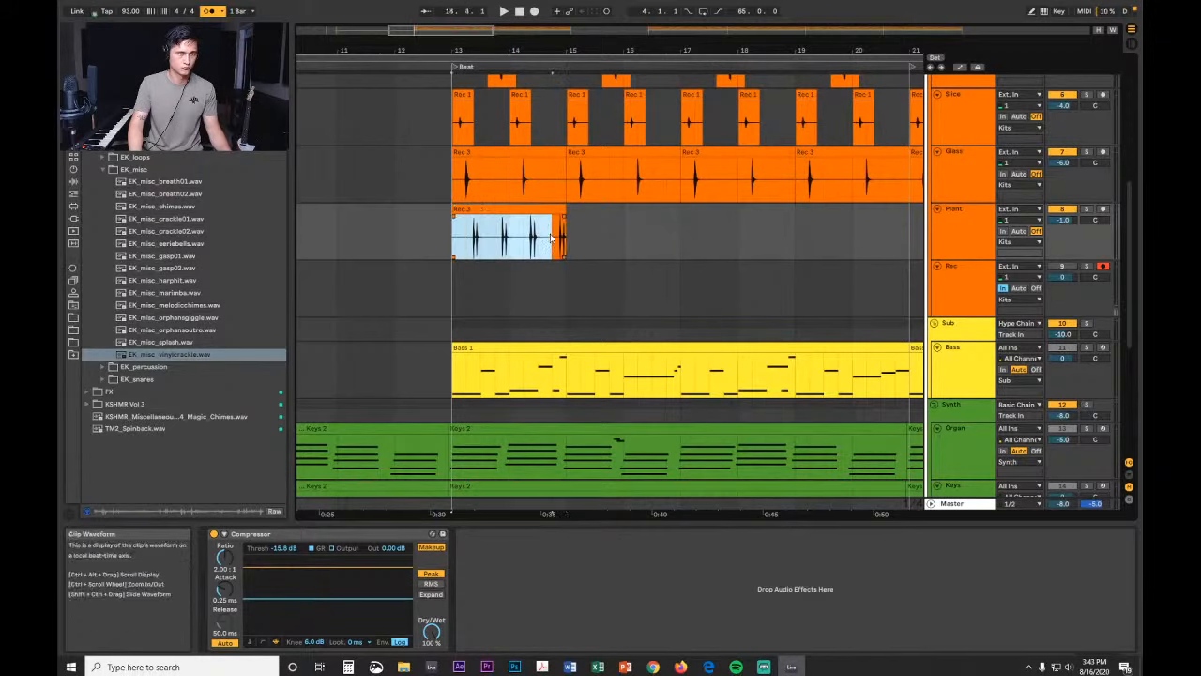
pyautogui.moveTo(571, 236); pyautogui.dragTo(567, 237)
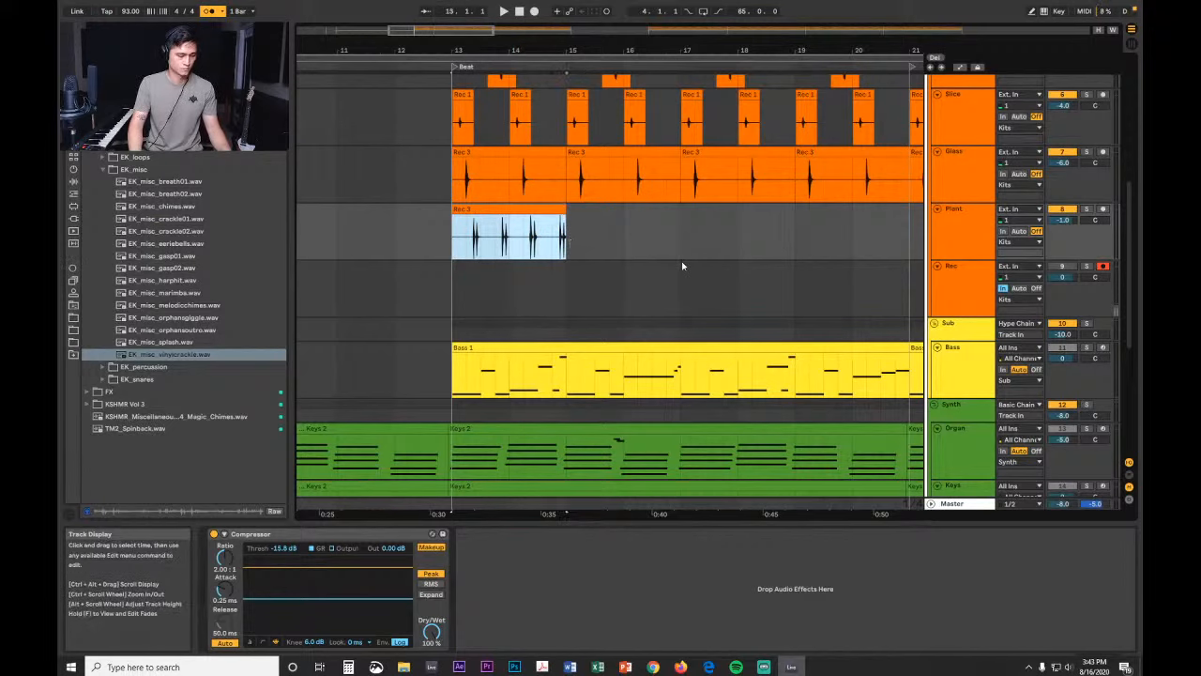
# Step: Duplicate the two-bar Plant clip repeatedly to fill the Beat section up to the Bridge at bar 29
pyautogui.hotkey('ctrl', 'd')
pyautogui.hotkey('ctrl', 'd')
pyautogui.hotkey('ctrl', 'd')
pyautogui.hotkey('ctrl', 'd')
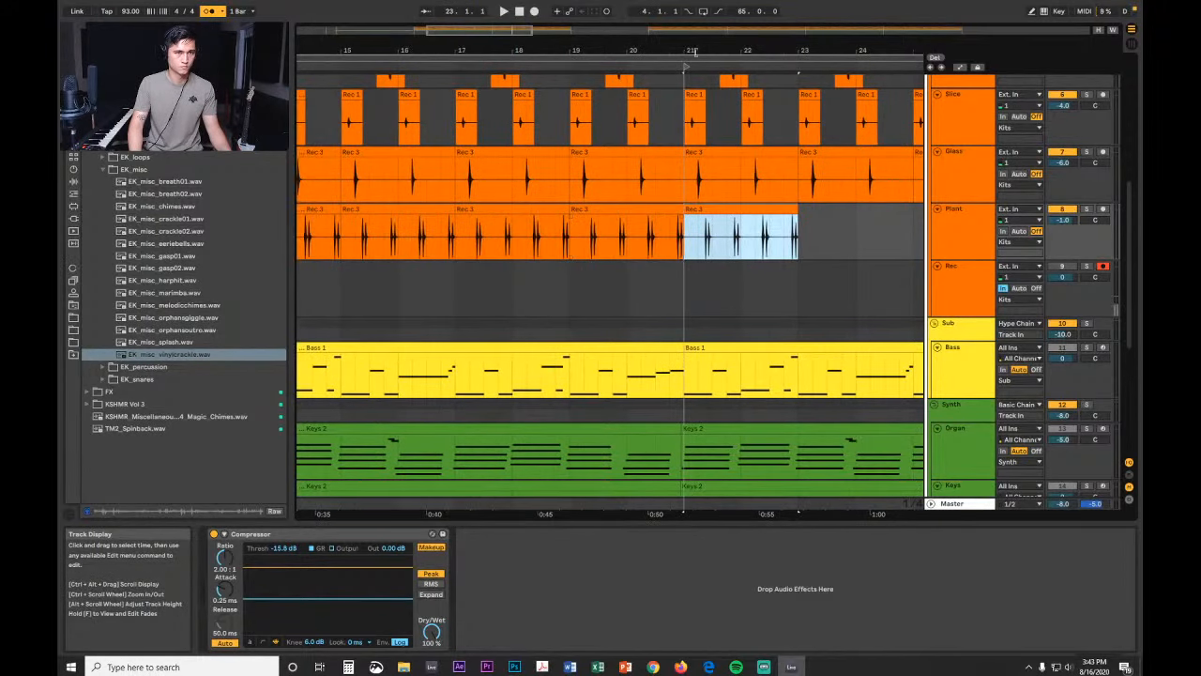
pyautogui.hotkey('ctrl', 'd')
pyautogui.moveTo(695, 53); pyautogui.dragTo(697, 14)
pyautogui.hotkey('ctrl', 'd')
pyautogui.hotkey('ctrl', 'd')
# Step: Play the Beat section from bar 13 with the metronome turned off to hear the Plant loop in the mix
pyautogui.click(520, 250)
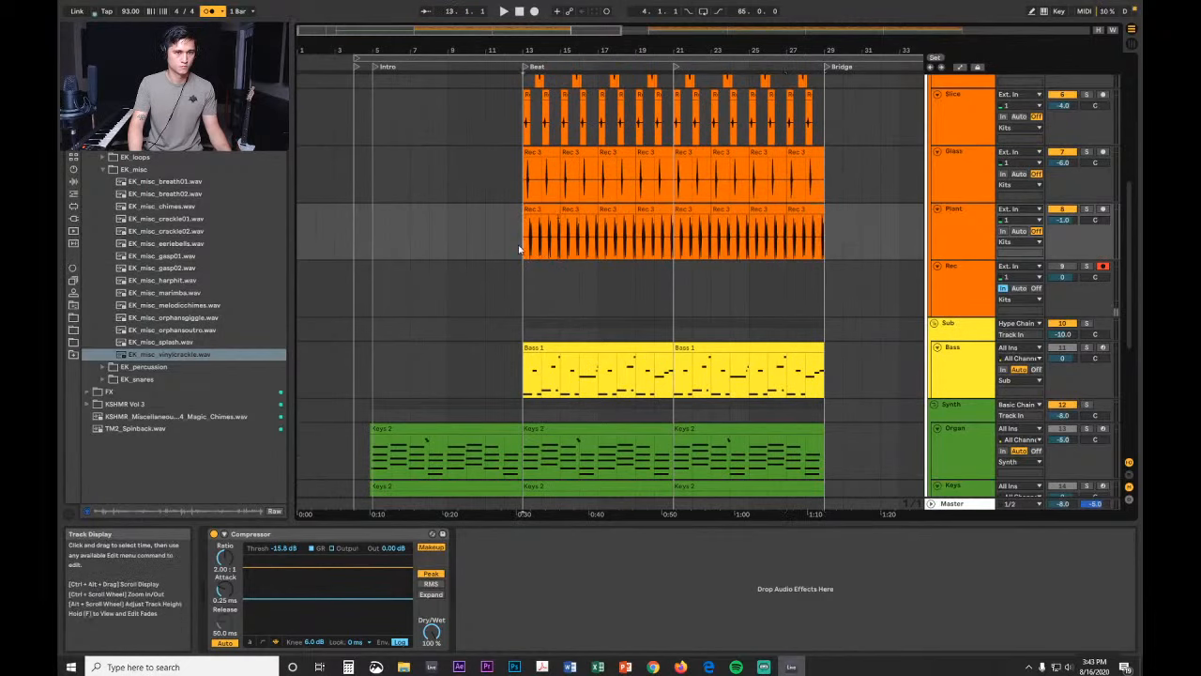
pyautogui.press('space')
pyautogui.click(208, 11)
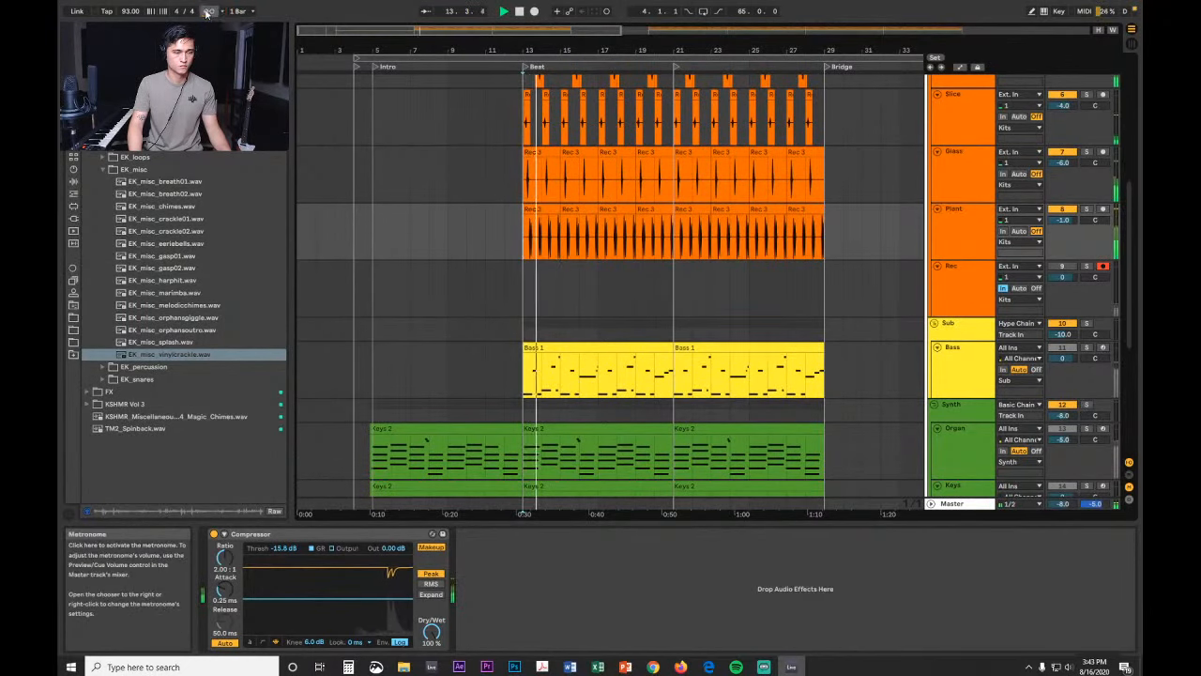
pyautogui.moveTo(530, 49); pyautogui.dragTo(474, 45)
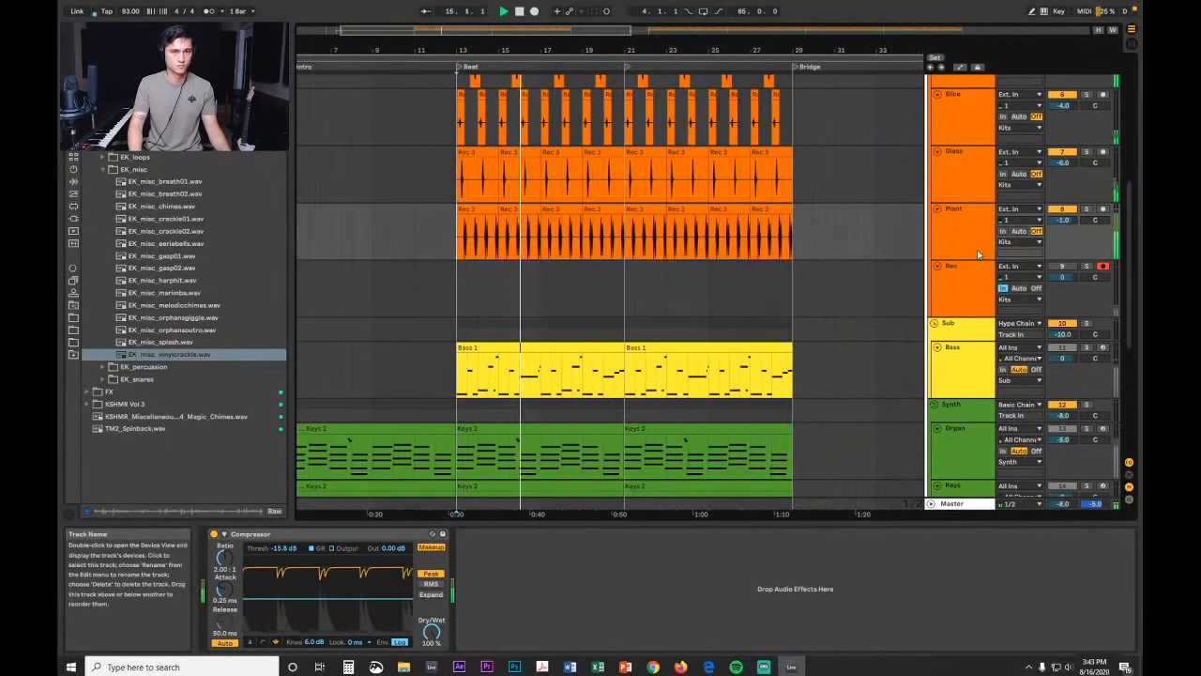
# Step: Stop playback and check the Steinberg UR22mkII sample rate and loopback settings in the audio hardware setup
pyautogui.click(854, 231)
pyautogui.press('space')
pyautogui.hotkey('ctrl', ',')
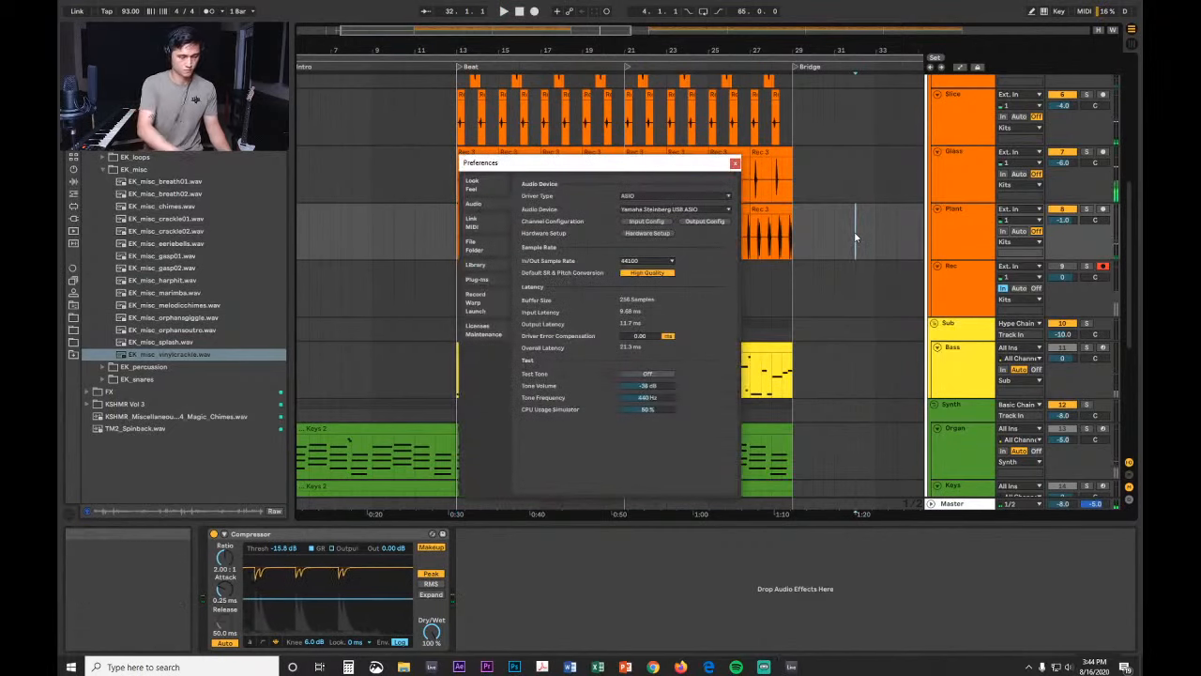
pyautogui.click(648, 233)
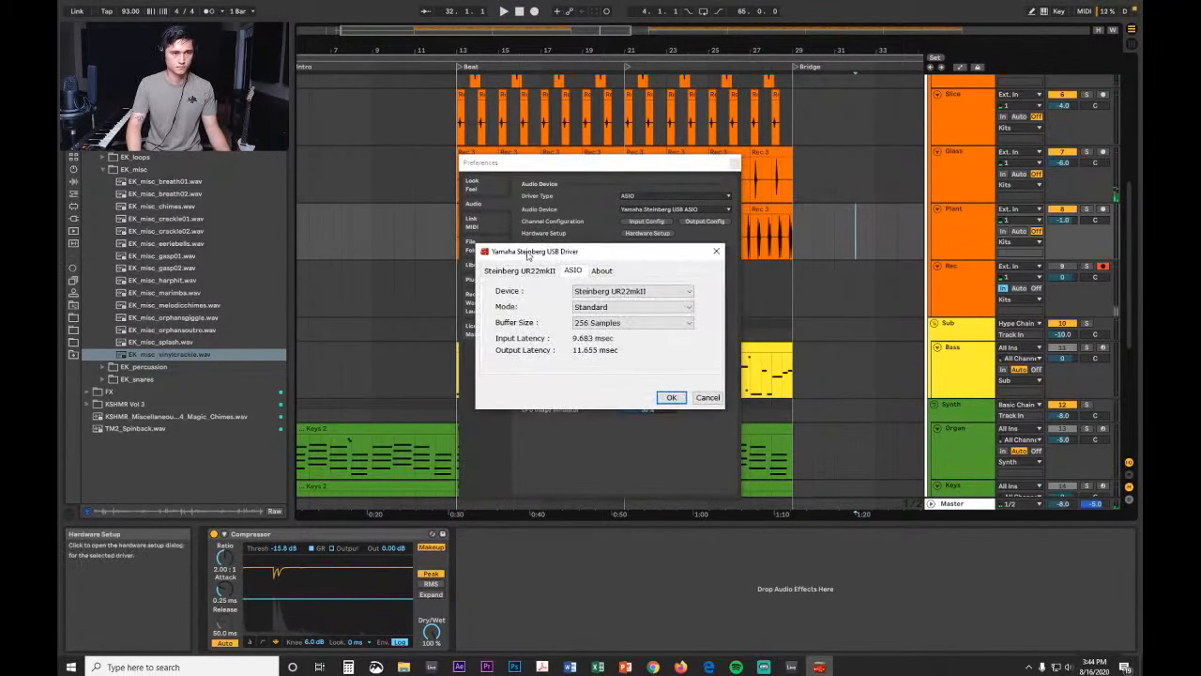
pyautogui.click(521, 270)
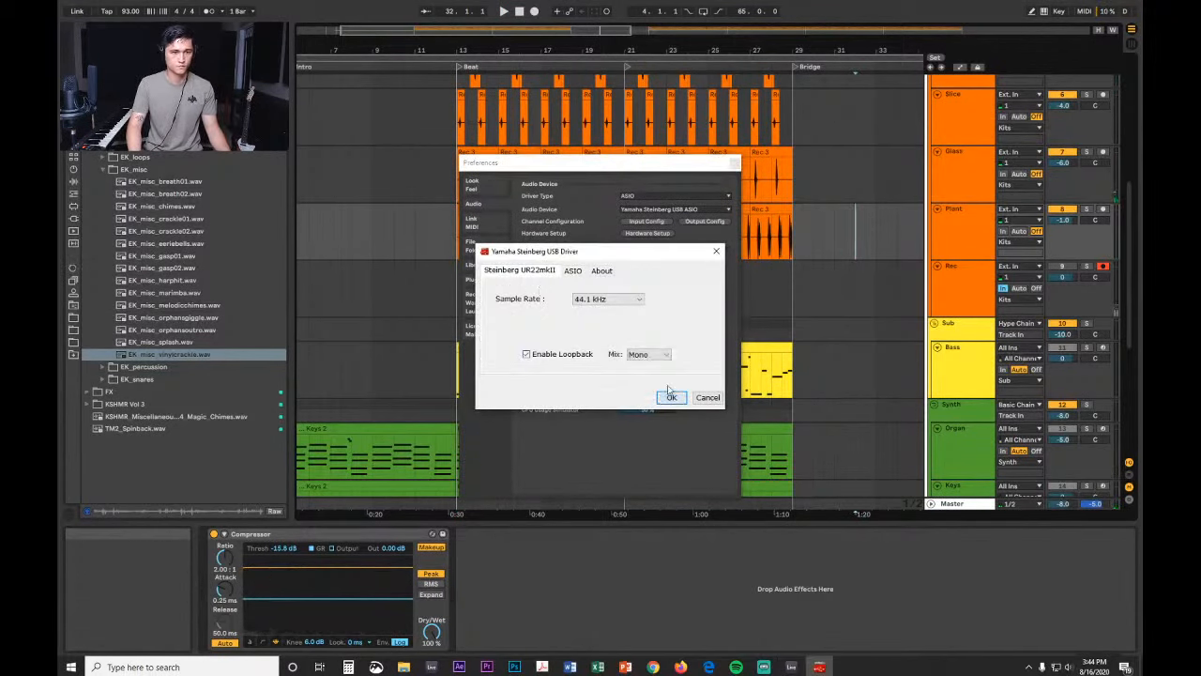
pyautogui.click(670, 396)
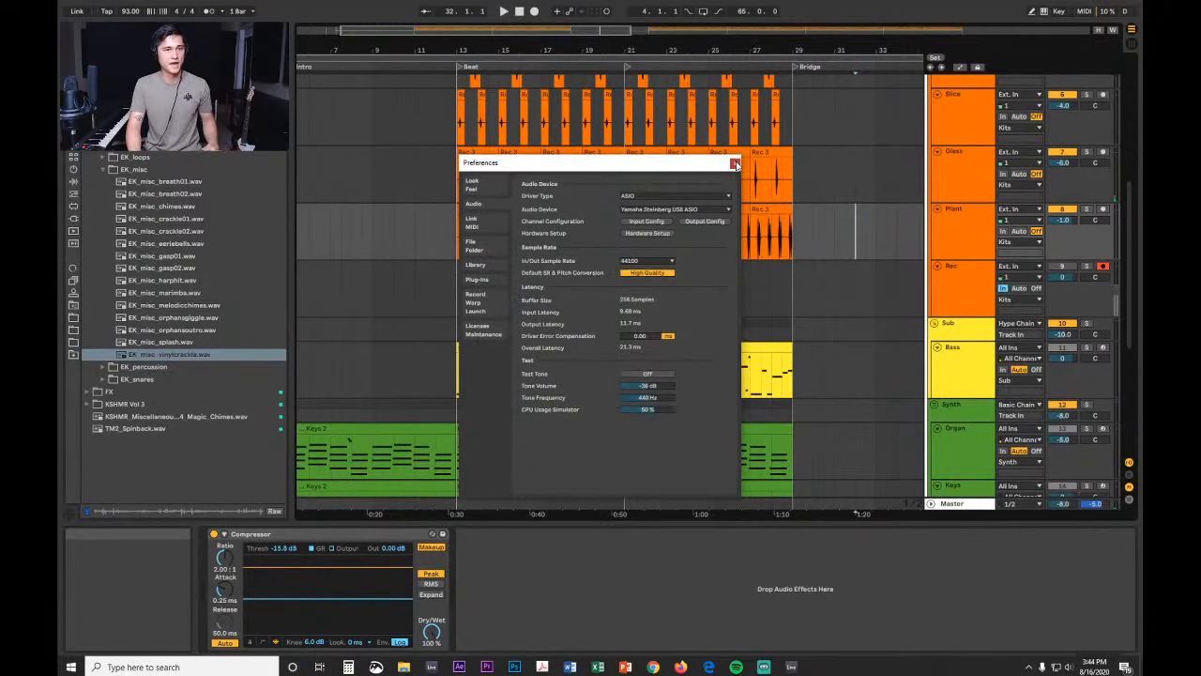
pyautogui.click(734, 164)
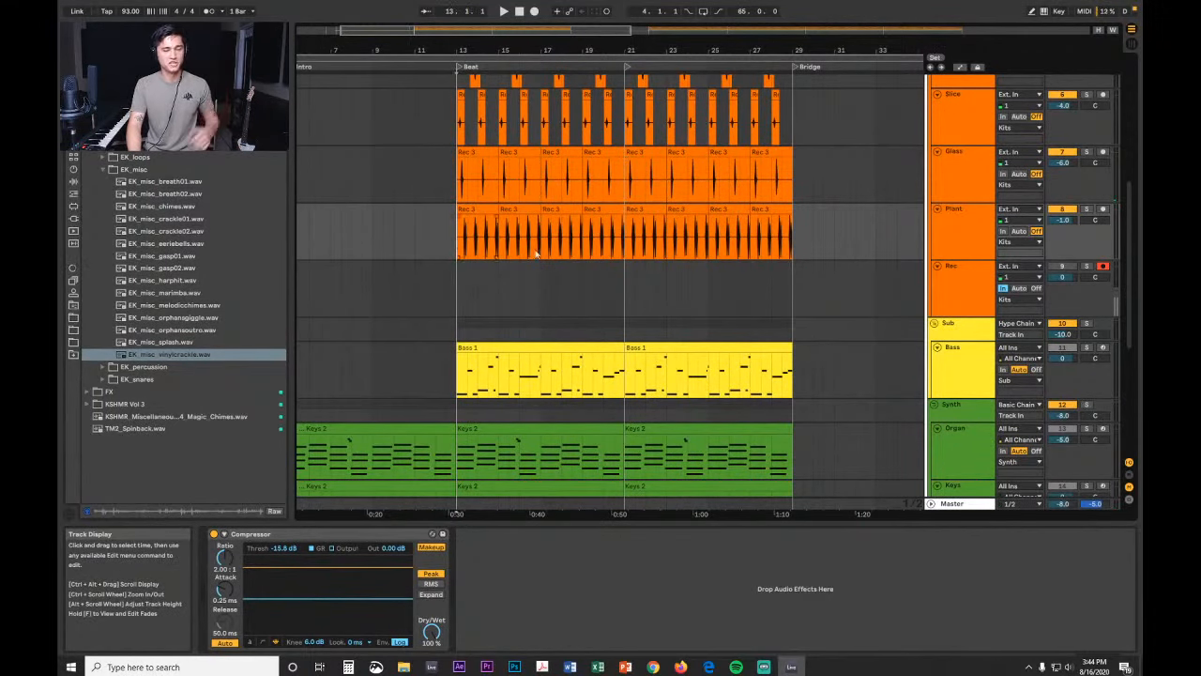
# Step: Add a Lofi Crash 4 note at the start of the first Lofi Kit clip and extend it across both bars
pyautogui.scroll(6, 742, 303)
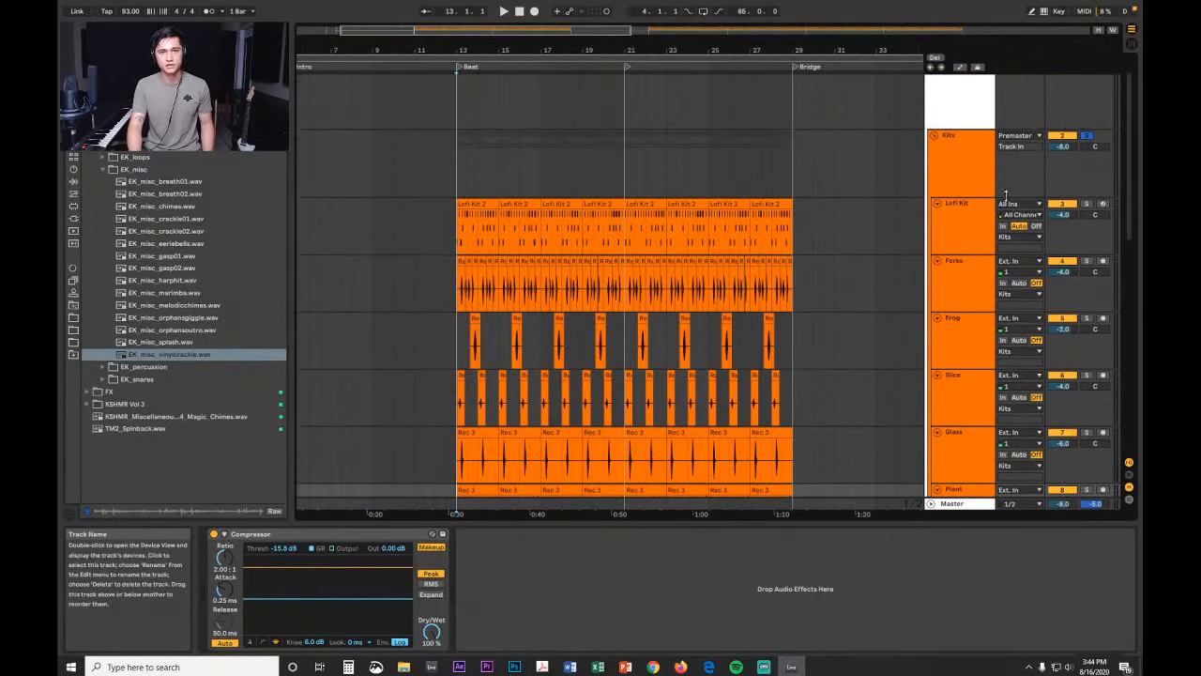
pyautogui.scroll(-3, 880, 232)
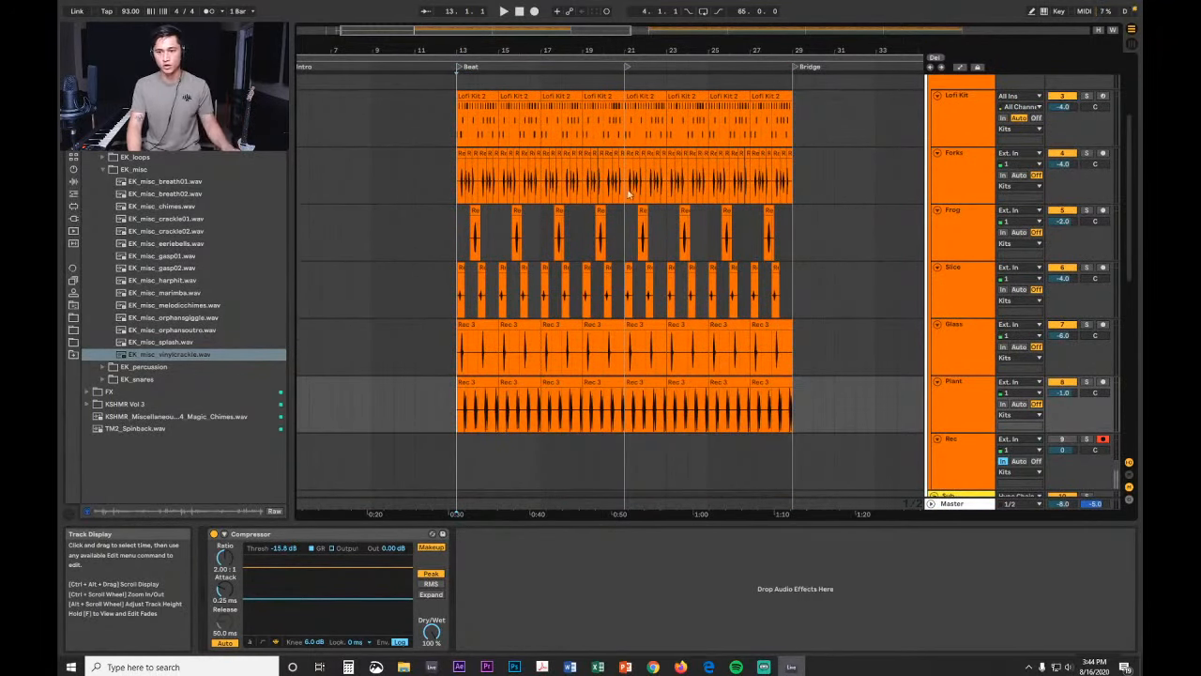
pyautogui.doubleClick(481, 94)
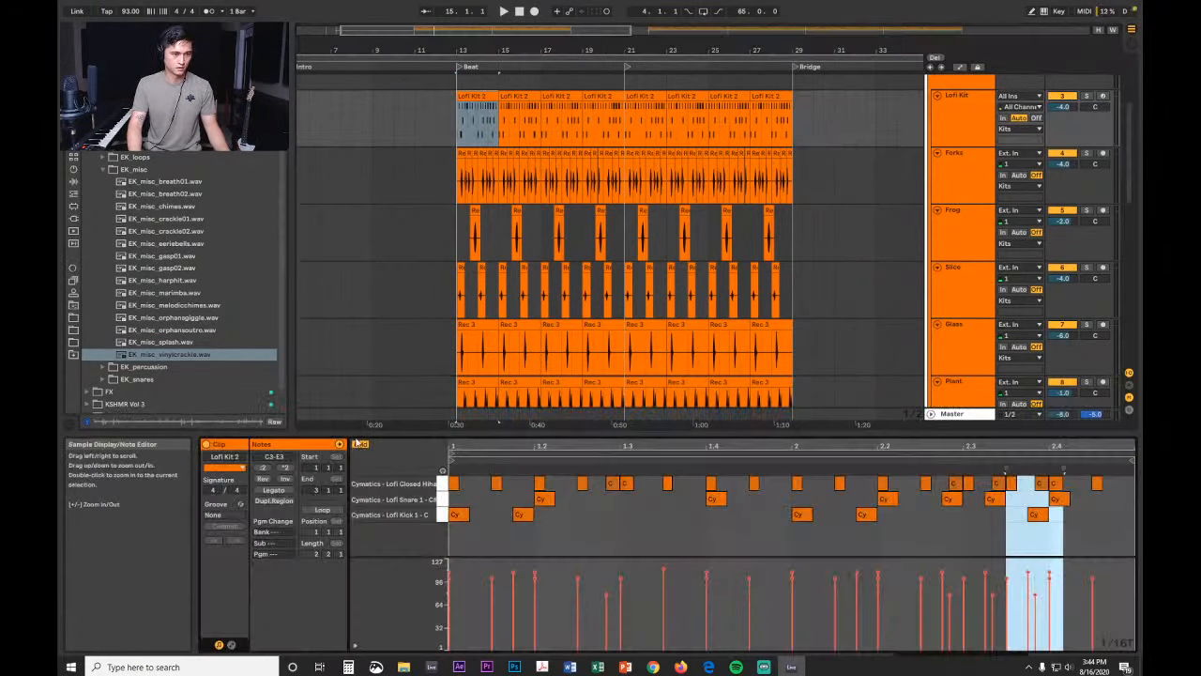
pyautogui.scroll(1, 459, 487)
pyautogui.doubleClick(460, 487)
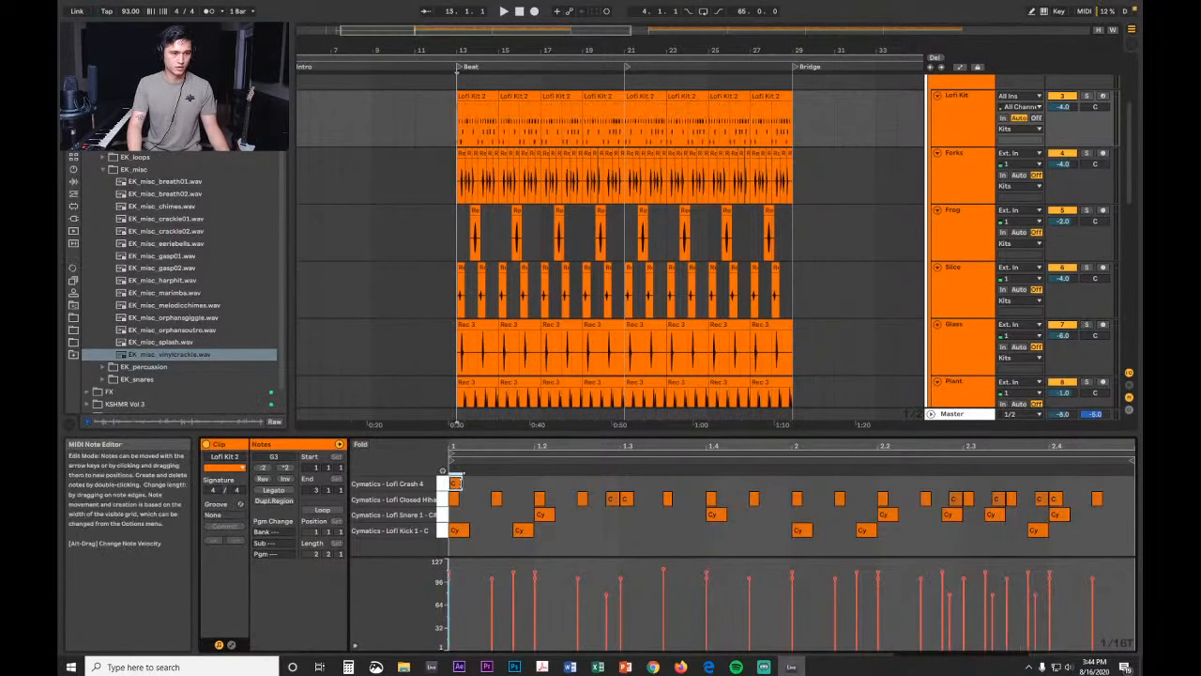
pyautogui.moveTo(464, 484); pyautogui.dragTo(1132, 486)
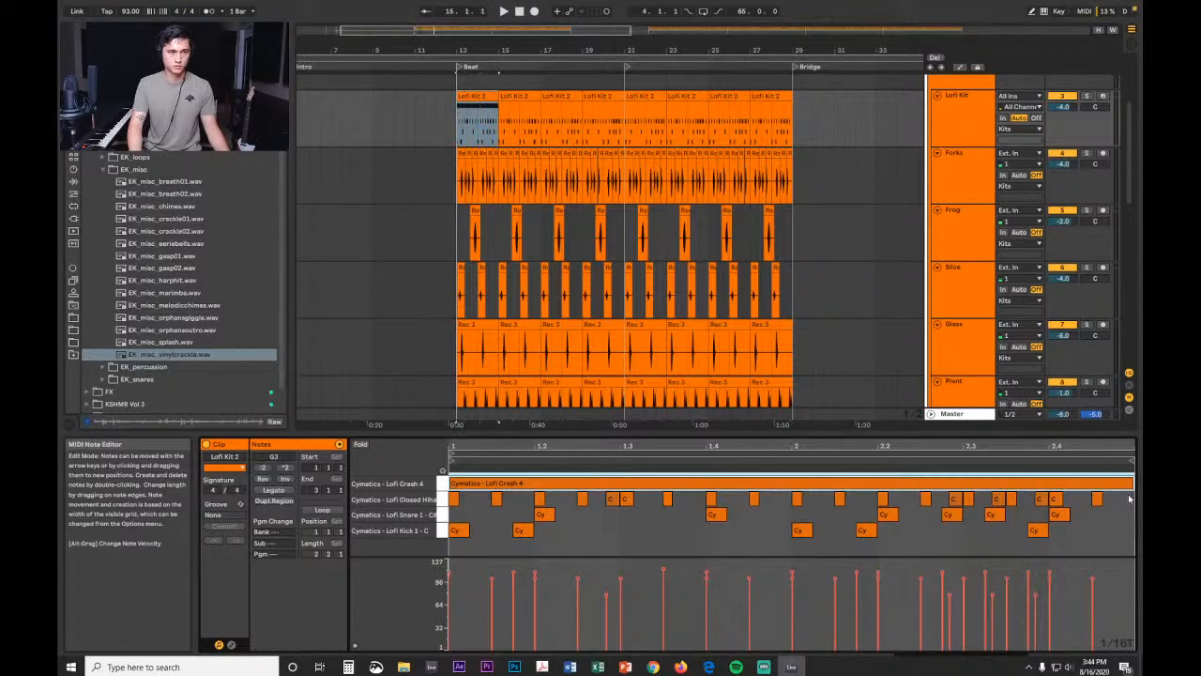
# Step: Play the Beat section from bar 13 with the crash note and set the Plant track's volume to -4.0
pyautogui.press('space')
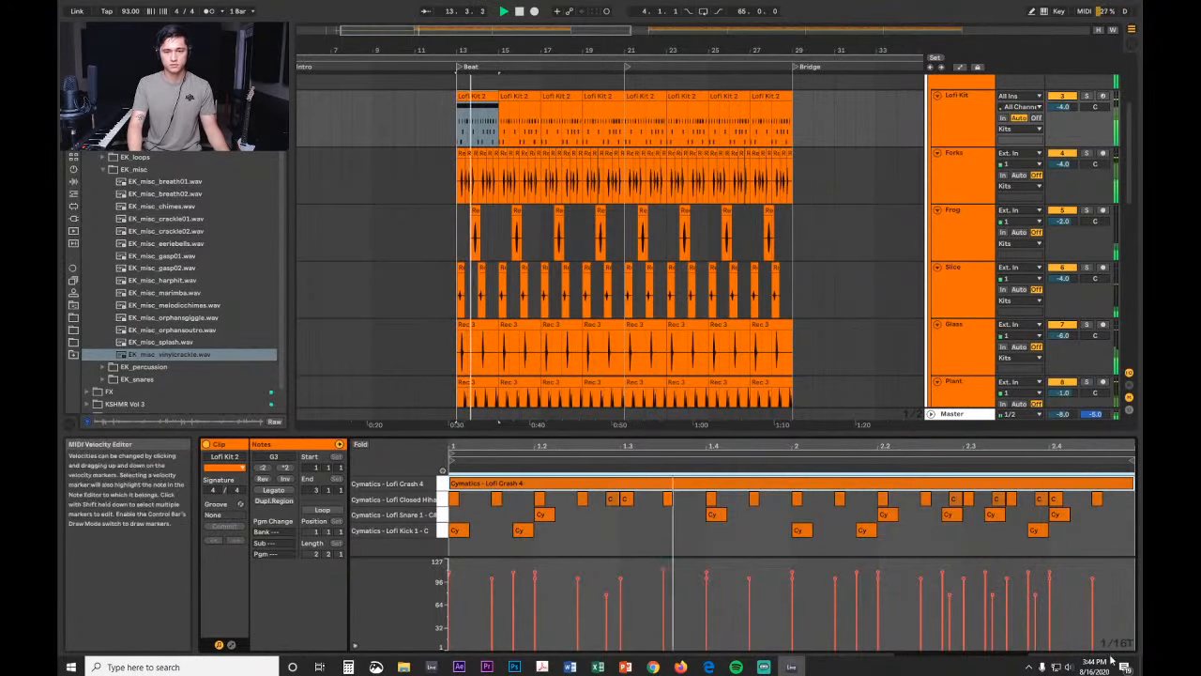
pyautogui.scroll(-3, 1062, 272)
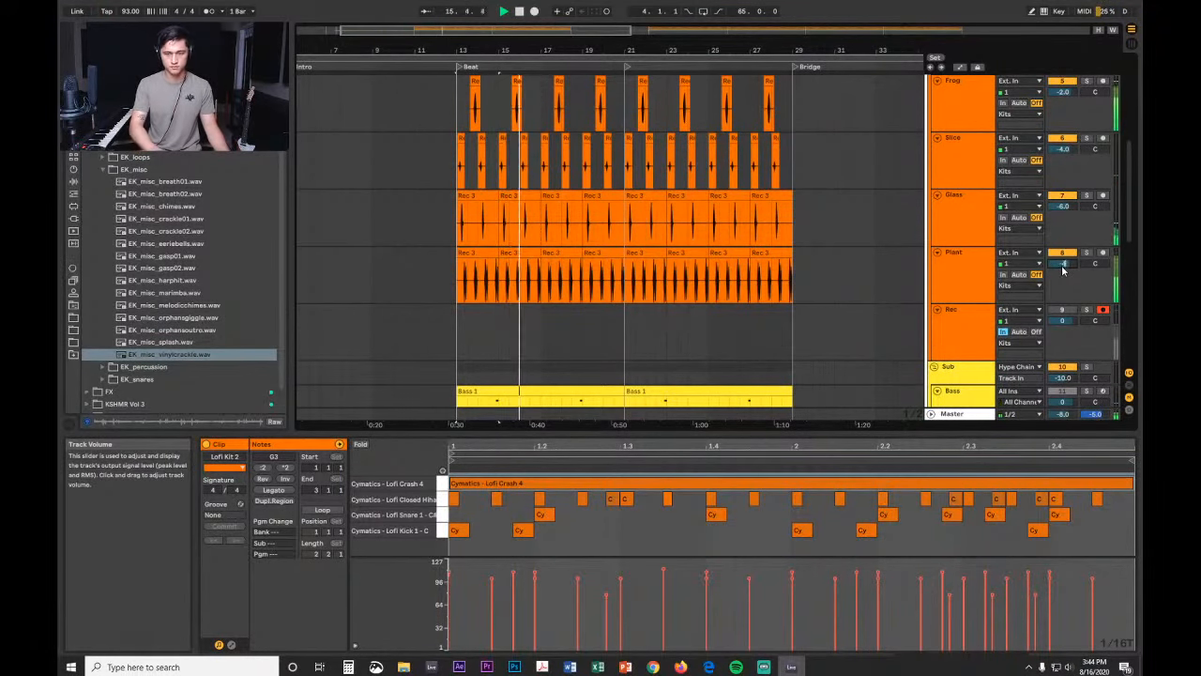
pyautogui.scroll(5, 760, 263)
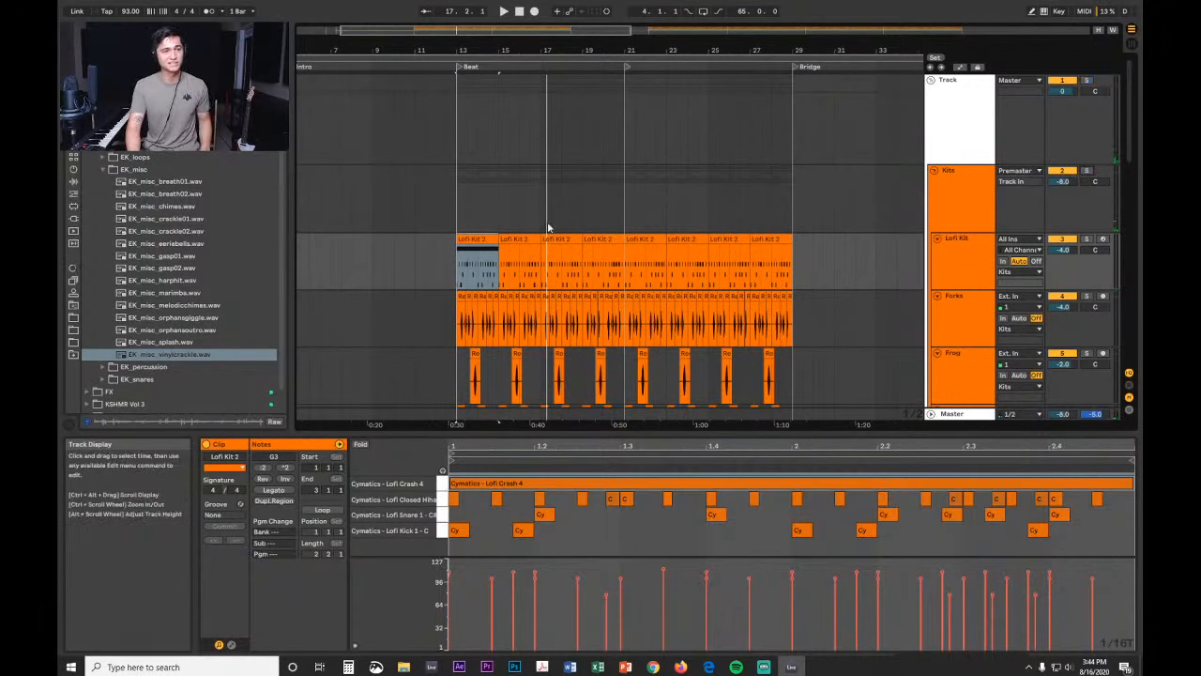
pyautogui.click(452, 215)
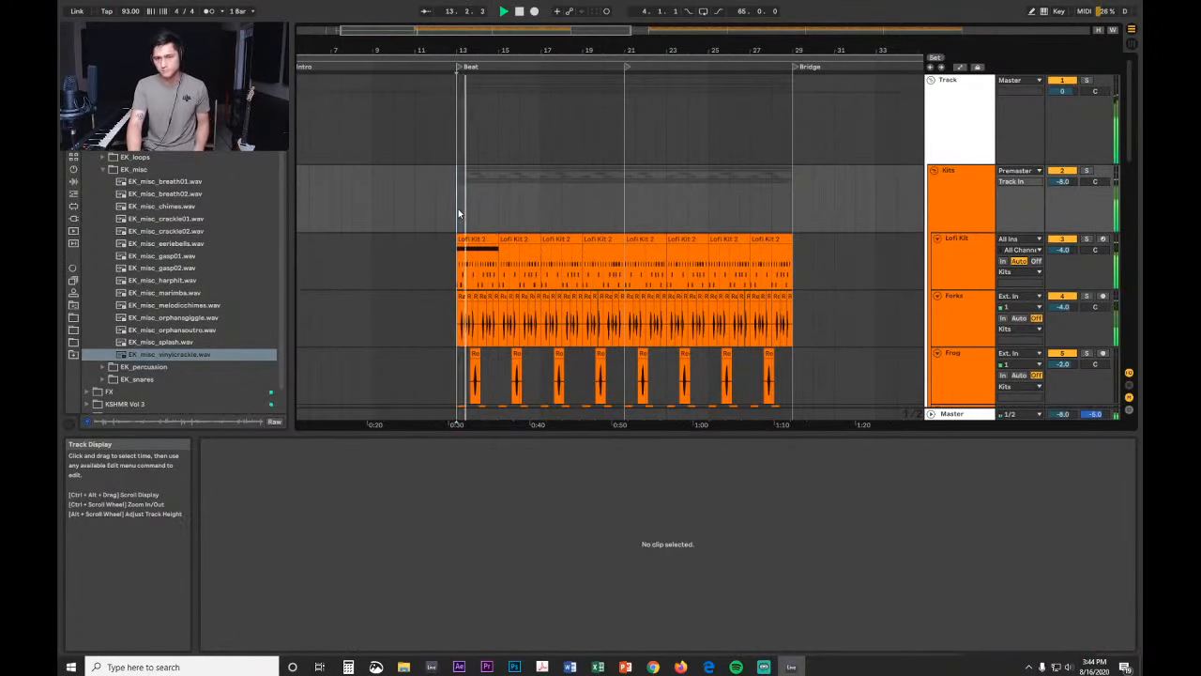
# Step: Delete the Plant clips from bar 15 to the Bridge, keeping only the first two-bar clip
pyautogui.scroll(-5, 925, 279)
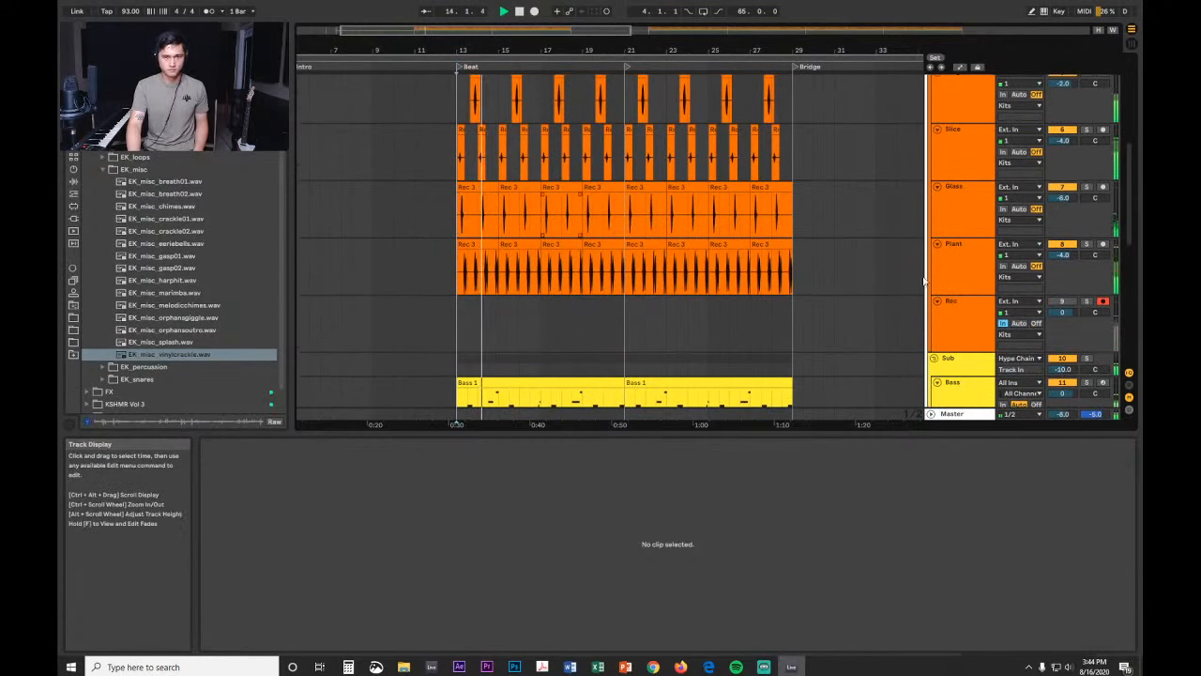
pyautogui.click(774, 248)
pyautogui.keyDown('shift'); pyautogui.click(648, 246); pyautogui.keyUp('shift')
pyautogui.press('Delete')
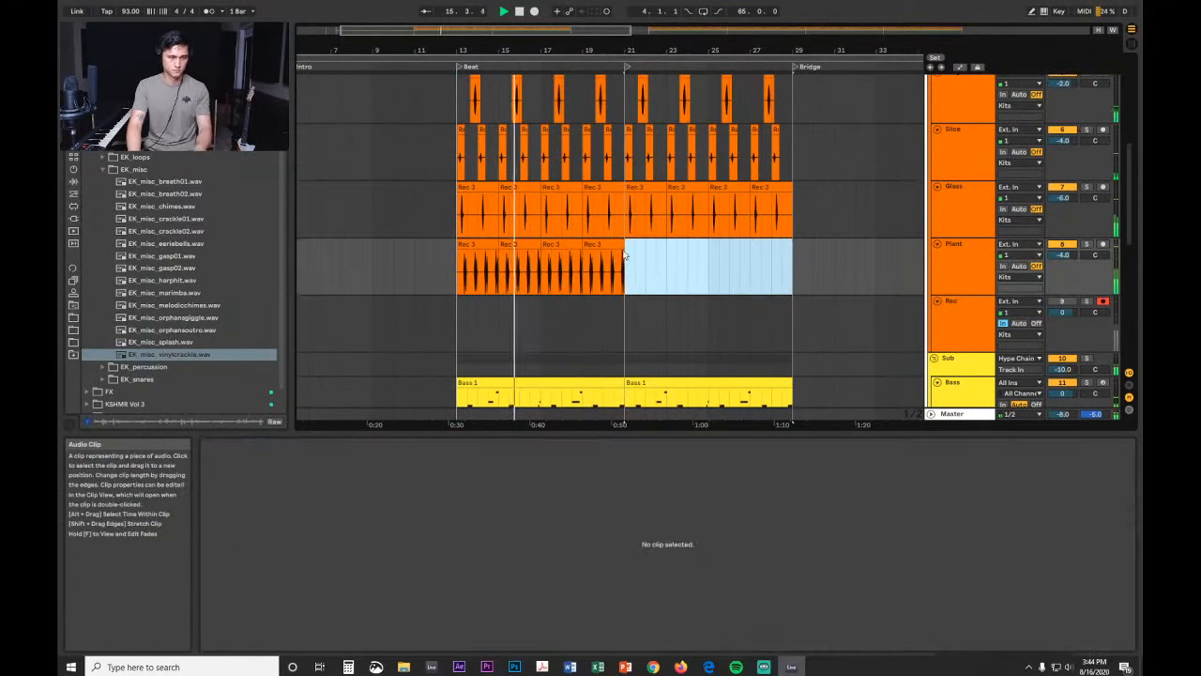
pyautogui.click(530, 245)
pyautogui.keyDown('shift'); pyautogui.click(605, 245); pyautogui.keyUp('shift')
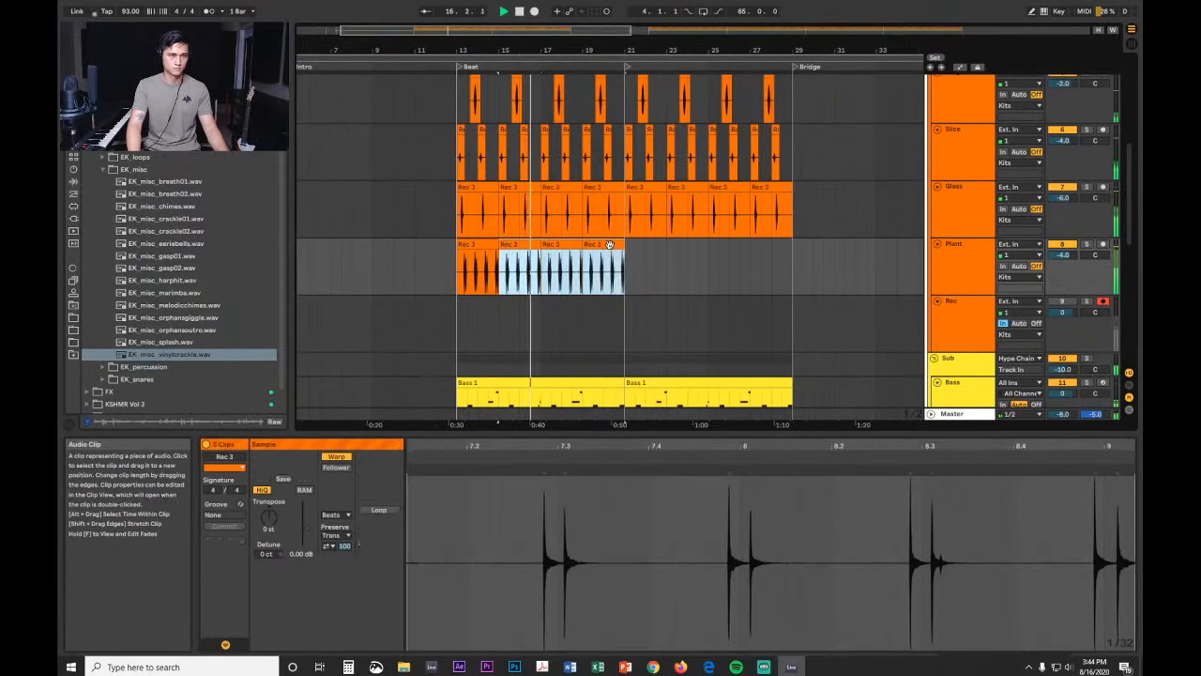
pyautogui.press('Delete')
# Step: Cut the beat 4 hits out of bars 13 and 14 in the remaining Plant clip
pyautogui.moveTo(464, 51); pyautogui.dragTo(367, 247)
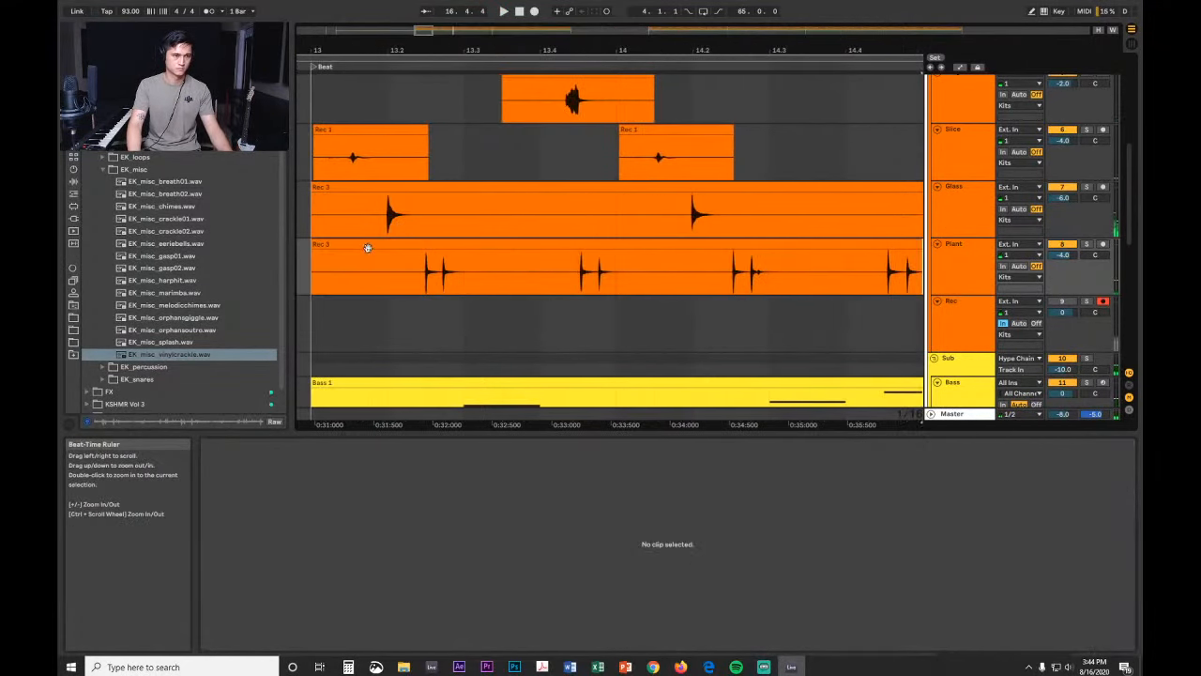
pyautogui.click(314, 283)
pyautogui.press('space')
pyautogui.press('space')
pyautogui.moveTo(541, 279); pyautogui.dragTo(617, 278)
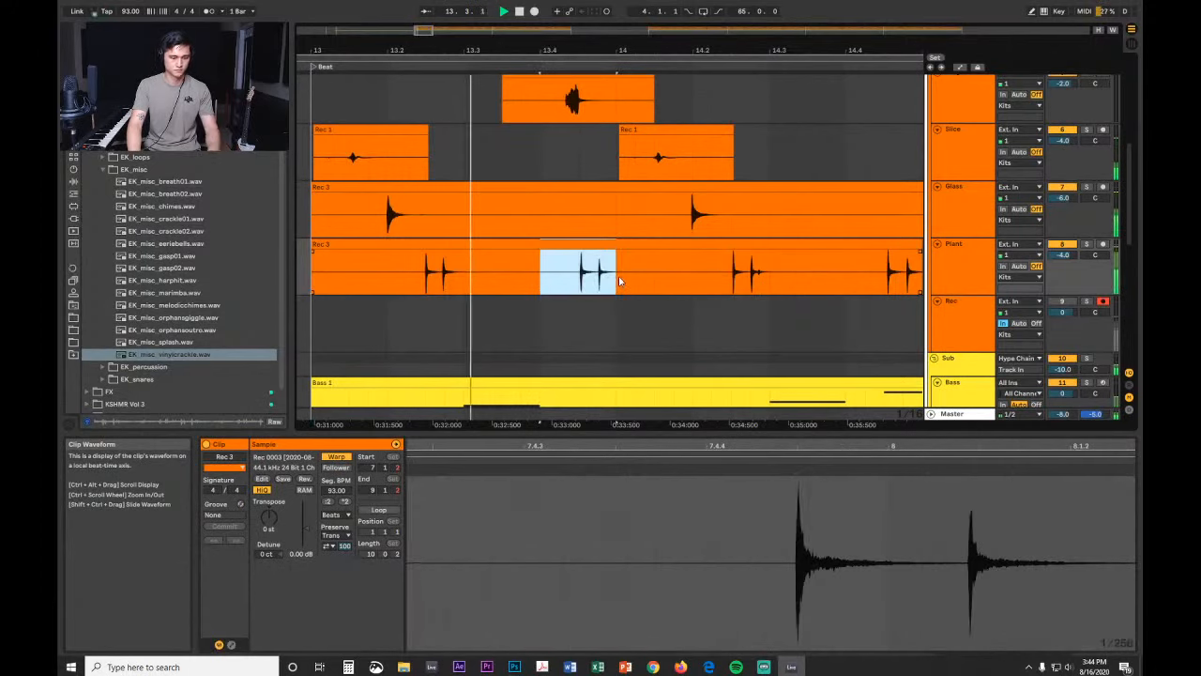
pyautogui.press('Delete')
pyautogui.moveTo(688, 52); pyautogui.dragTo(508, 47)
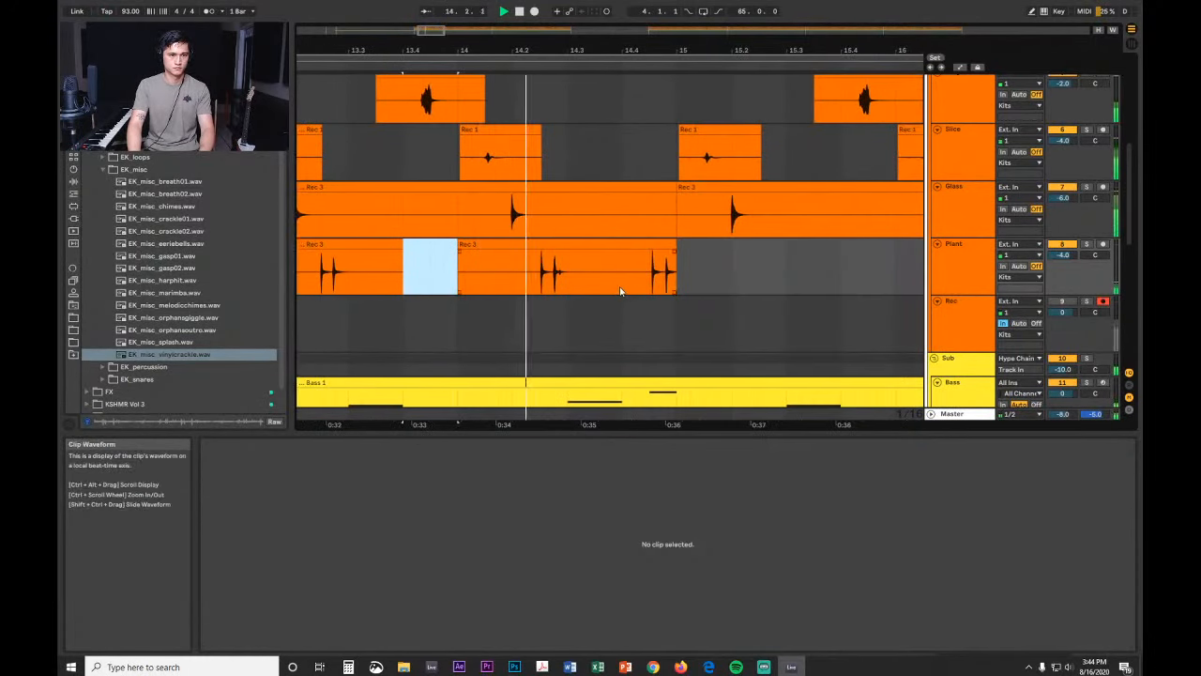
pyautogui.moveTo(623, 279); pyautogui.dragTo(687, 278)
pyautogui.press('Delete')
# Step: Duplicate the edited two-bar Plant pattern from bar 13 repeatedly up to the Bridge at bar 29
pyautogui.moveTo(672, 51); pyautogui.dragTo(672, 34)
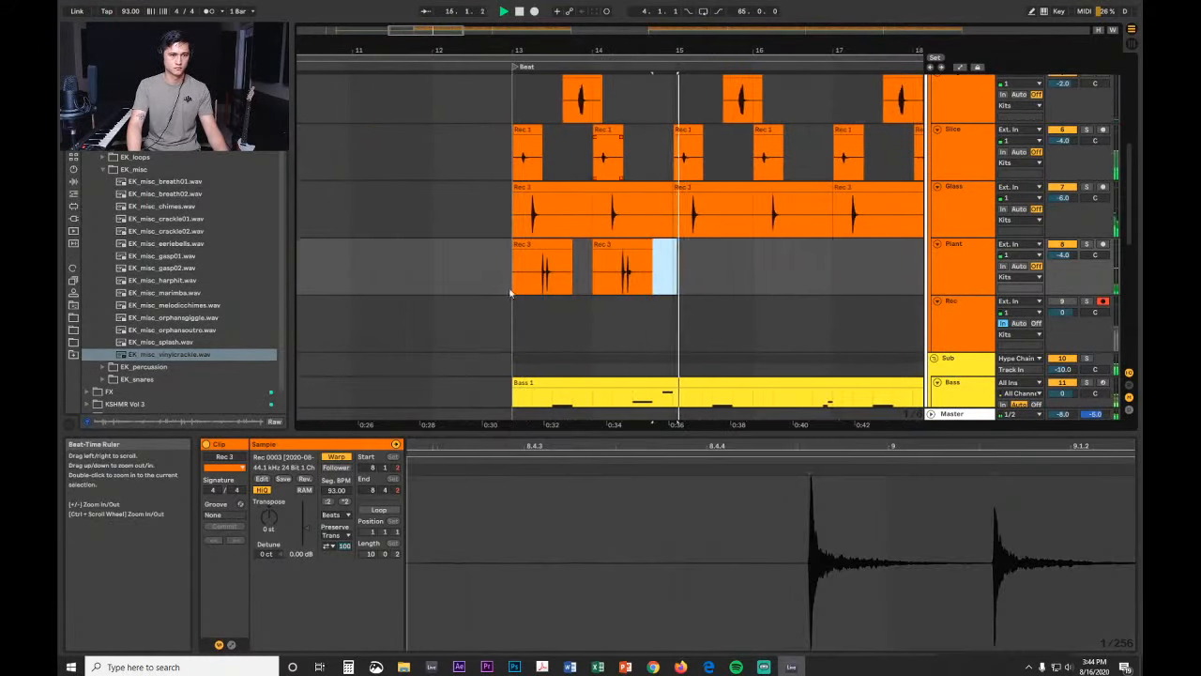
pyautogui.moveTo(510, 297); pyautogui.dragTo(672, 282)
pyautogui.hotkey('ctrl', 'd')
pyautogui.hotkey('ctrl', 'd')
pyautogui.hotkey('ctrl', 'd')
pyautogui.hotkey('ctrl', 'd')
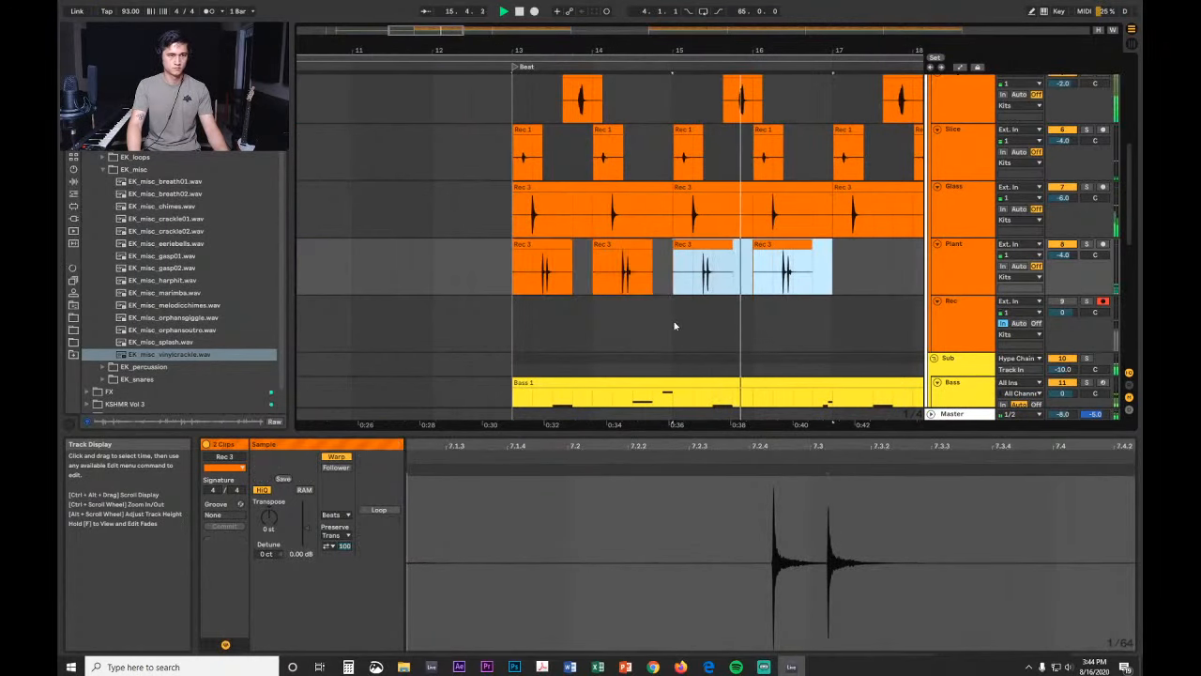
pyautogui.hotkey('ctrl', 'd')
pyautogui.hotkey('ctrl', 'd')
pyautogui.hotkey('ctrl', 'd')
pyautogui.hotkey('ctrl', 'd')
pyautogui.hotkey('ctrl', 'z')
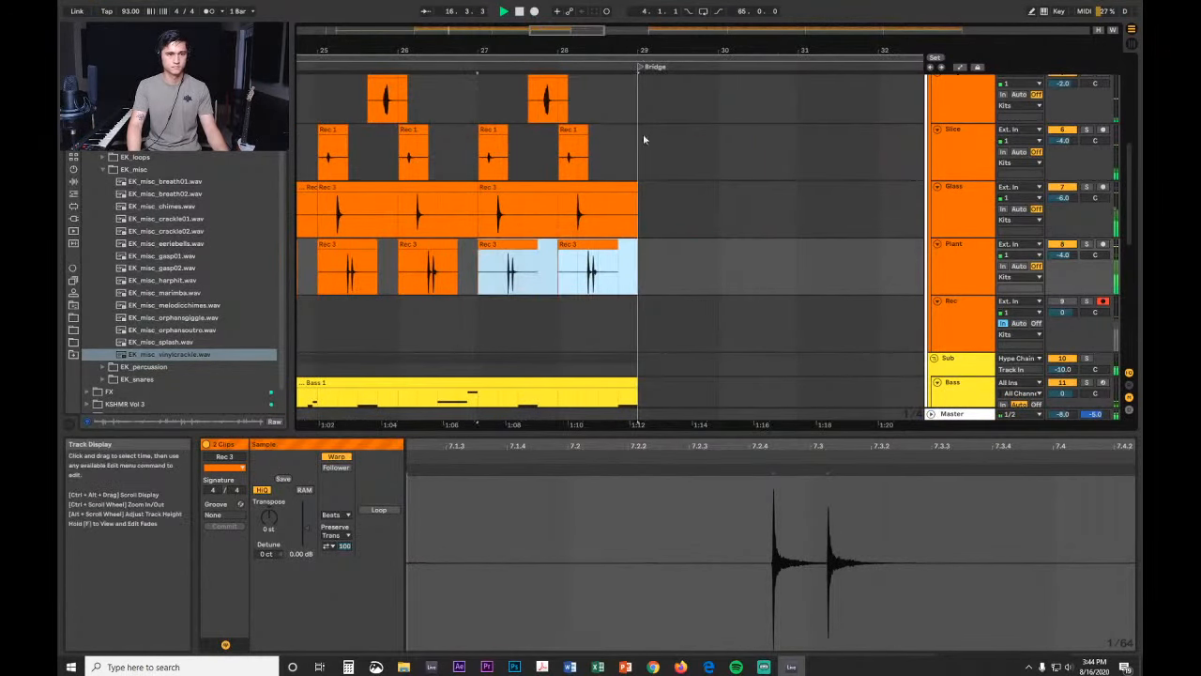
# Step: Copy the Beat section's Plant clips to the Hook at bar 37 and duplicate them through the Outro to bar 69
pyautogui.moveTo(649, 52); pyautogui.dragTo(526, 39)
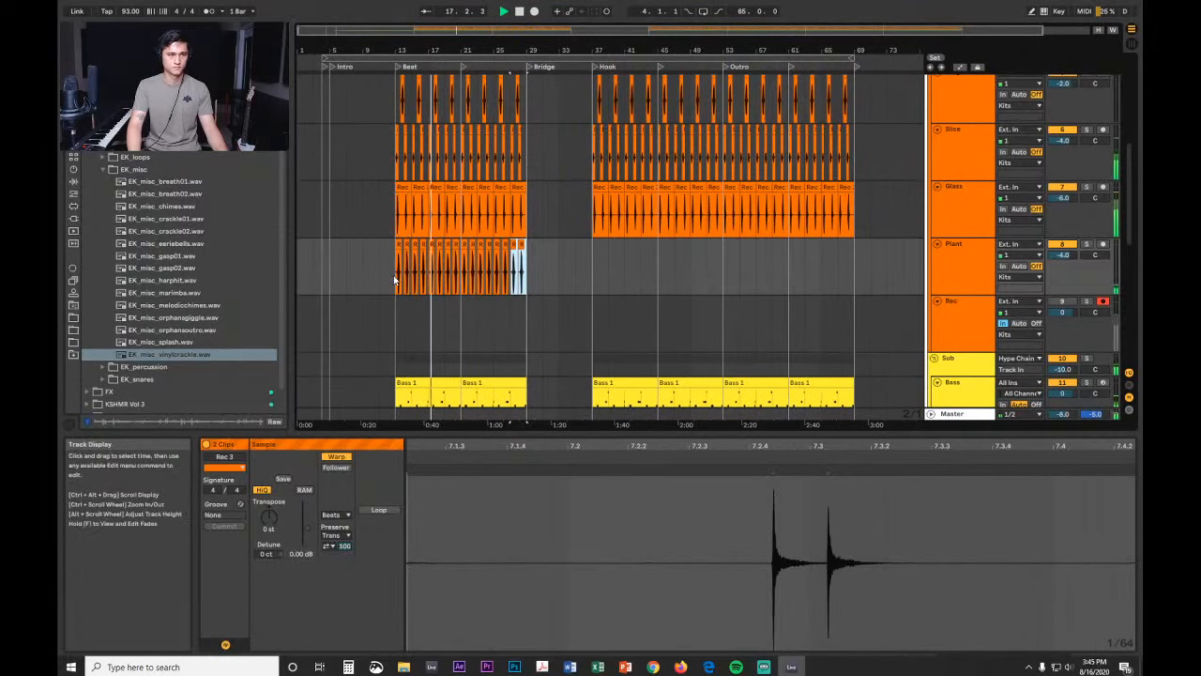
pyautogui.moveTo(395, 278); pyautogui.dragTo(522, 274)
pyautogui.hotkey('ctrl', 'c')
pyautogui.click(591, 279)
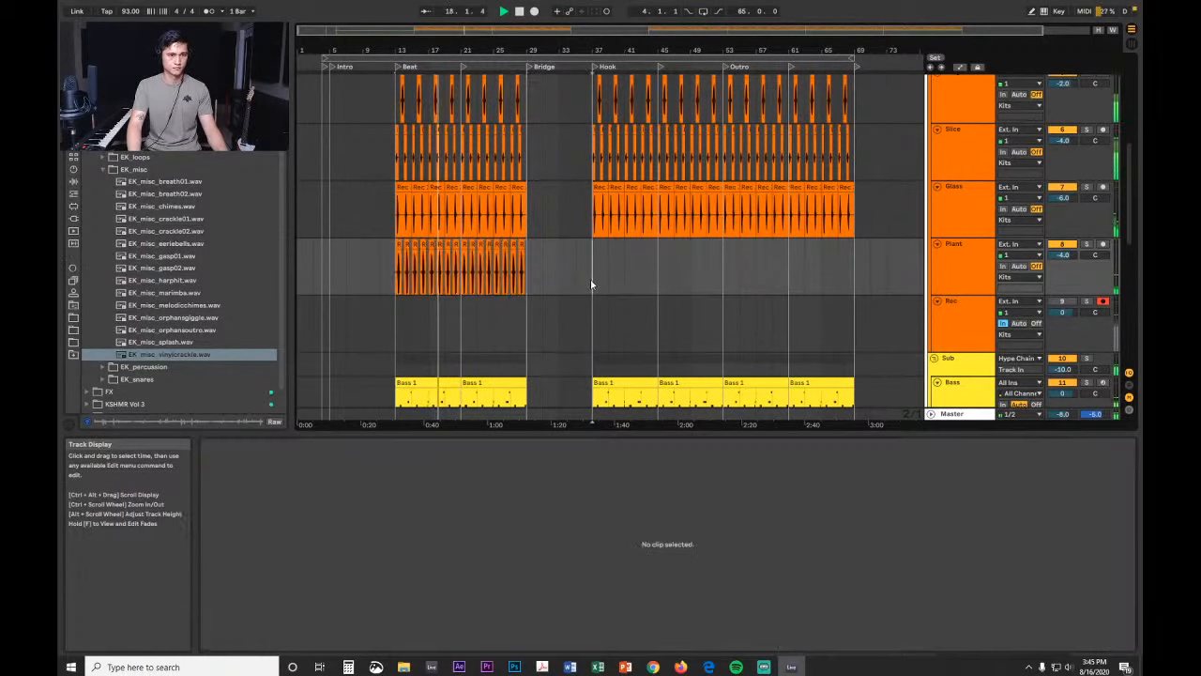
pyautogui.hotkey('ctrl', 'v')
pyautogui.hotkey('ctrl', 'd')
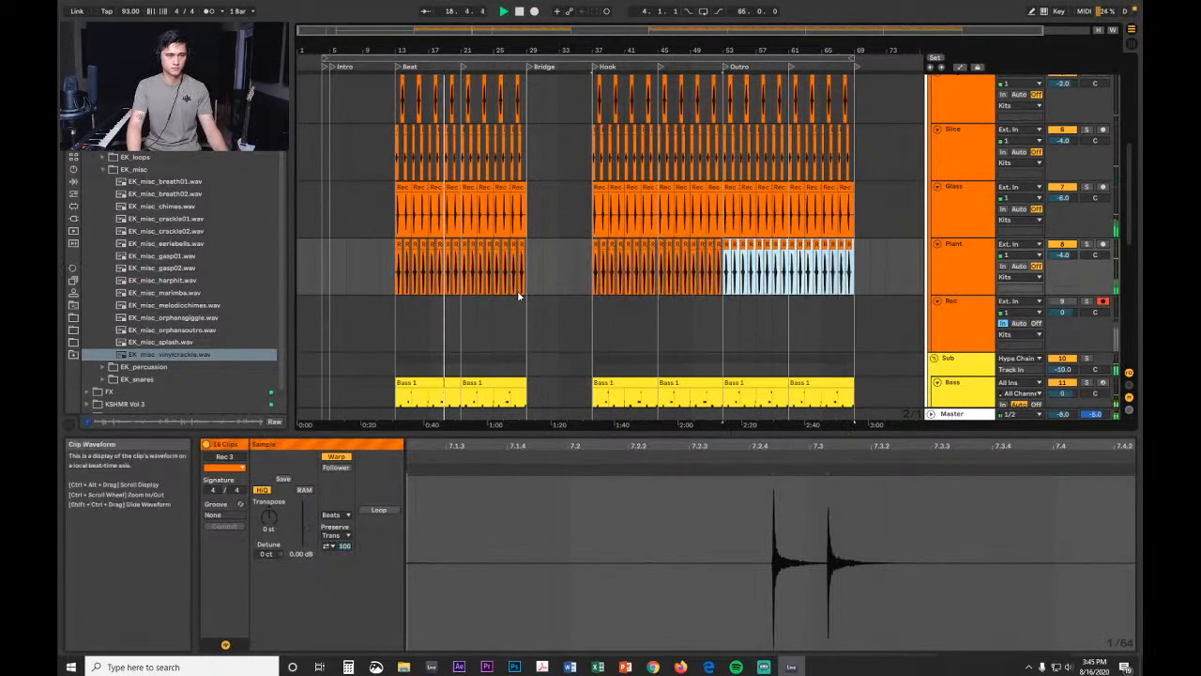
# Step: Listen to the drum tracks in the arrangement, hide the clip detail view, and stop playback with the insert marker at bar 13
pyautogui.scroll(-3, 512, 300)
pyautogui.scroll(1, 484, 340)
pyautogui.scroll(5, 544, 317)
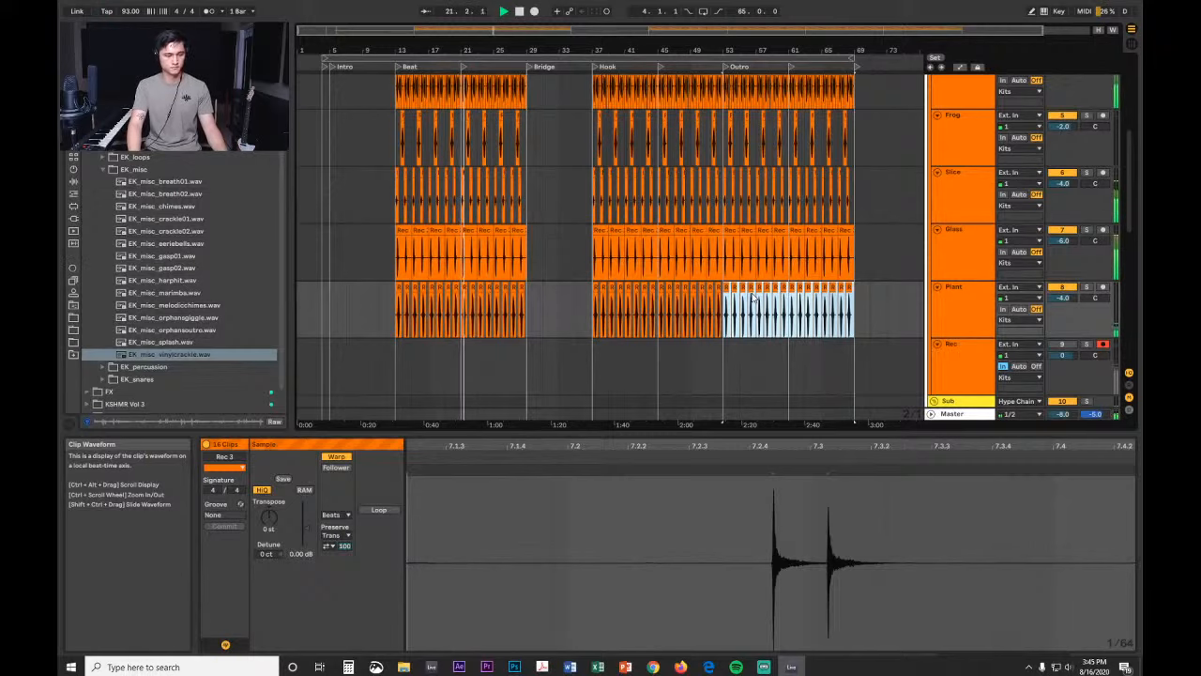
pyautogui.scroll(1, 749, 286)
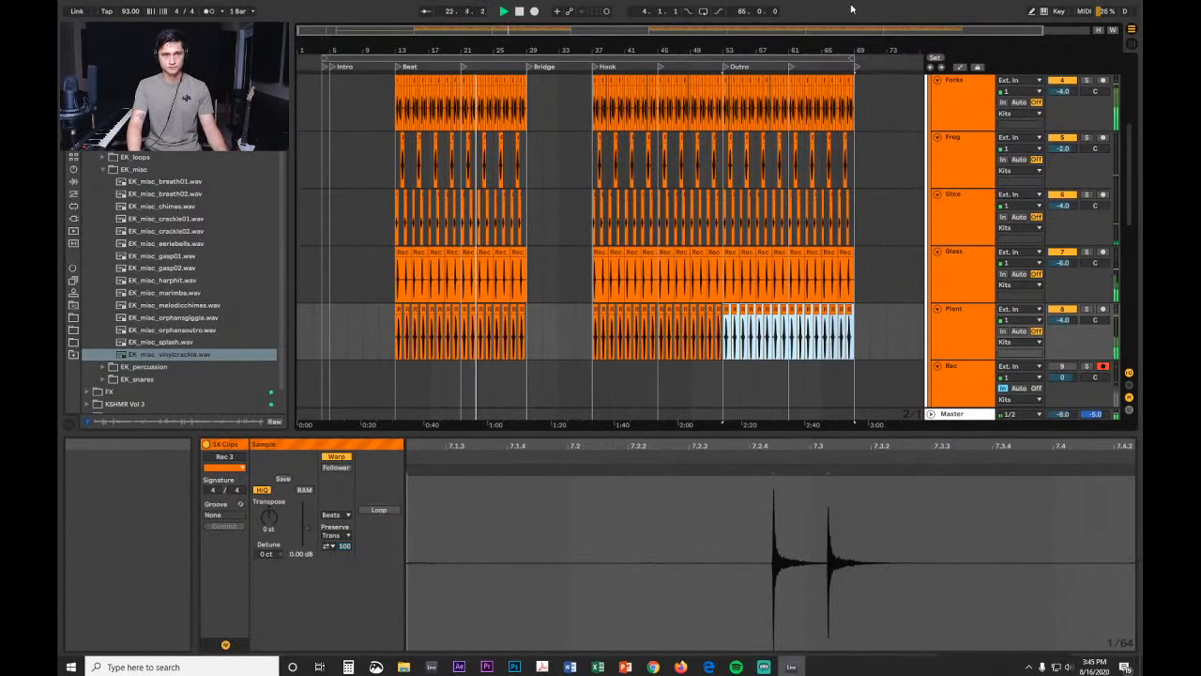
pyautogui.hotkey('ctrl', 'alt', 'l')
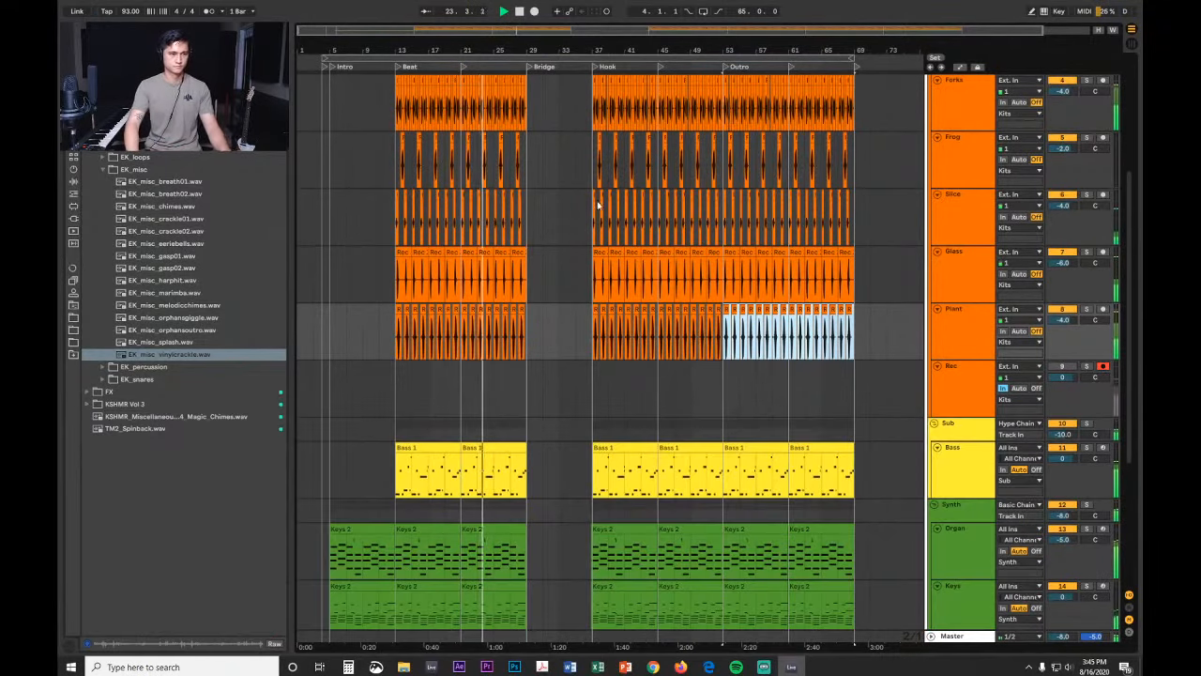
pyautogui.click(391, 334)
pyautogui.press('space')
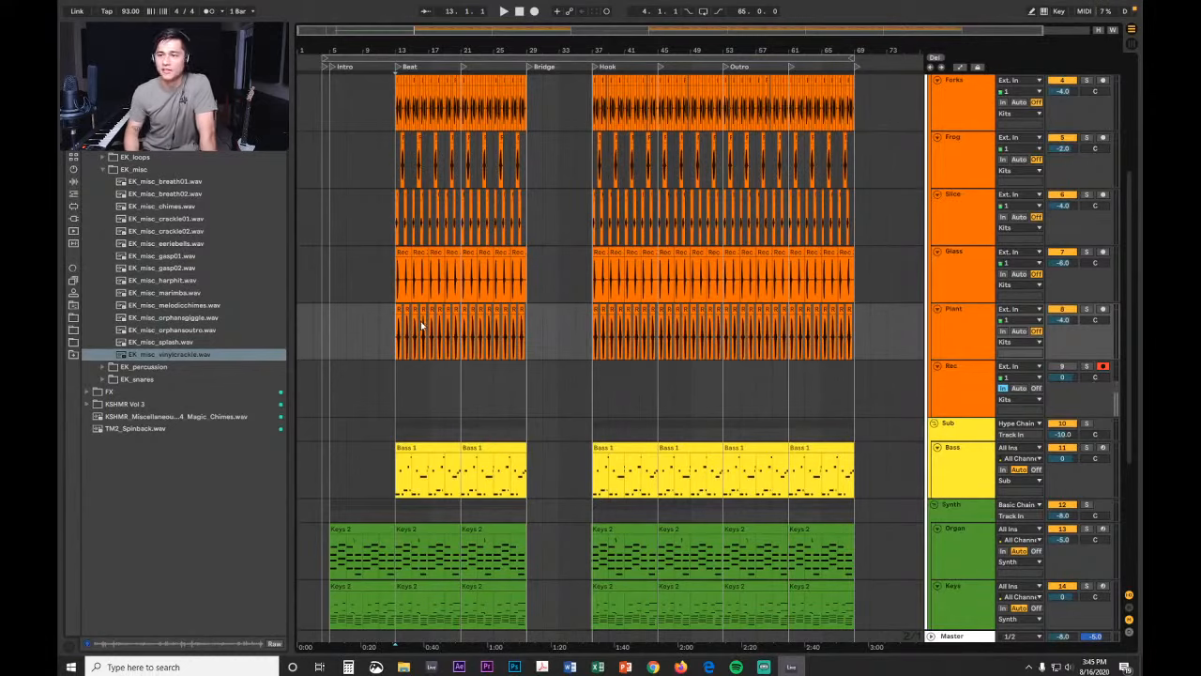
# Step: Arm the Recording track in the Guitar group for recording
pyautogui.scroll(-5, 421, 321)
pyautogui.scroll(-1, 910, 467)
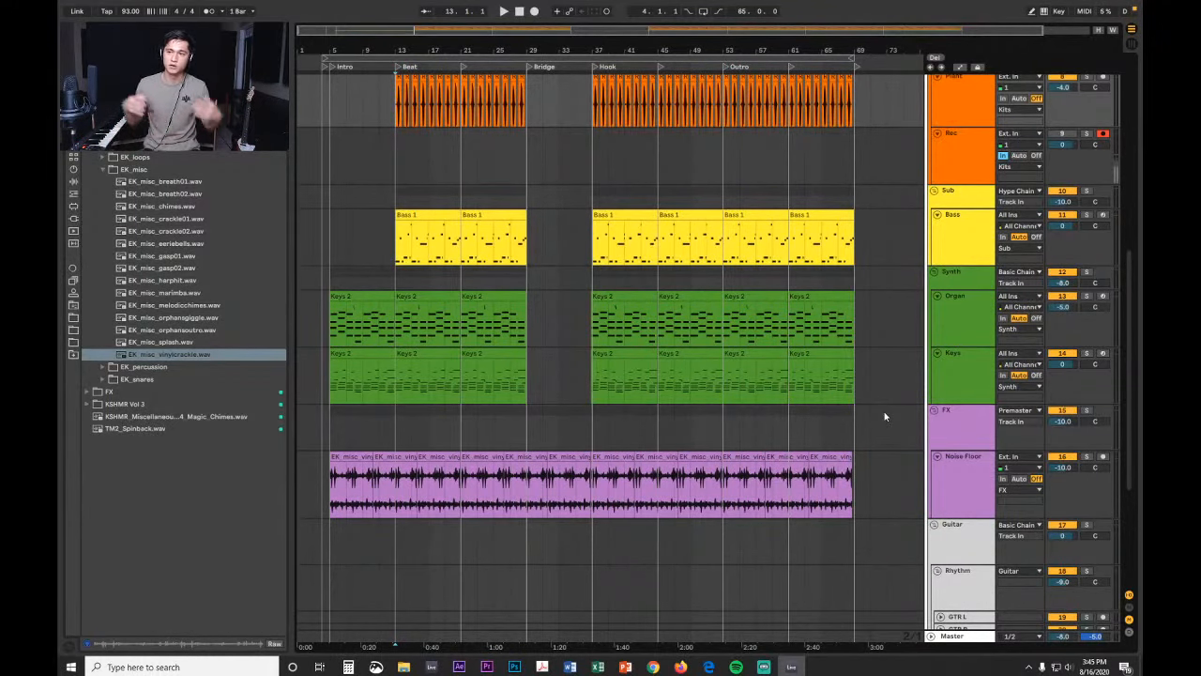
pyautogui.scroll(-5, 882, 422)
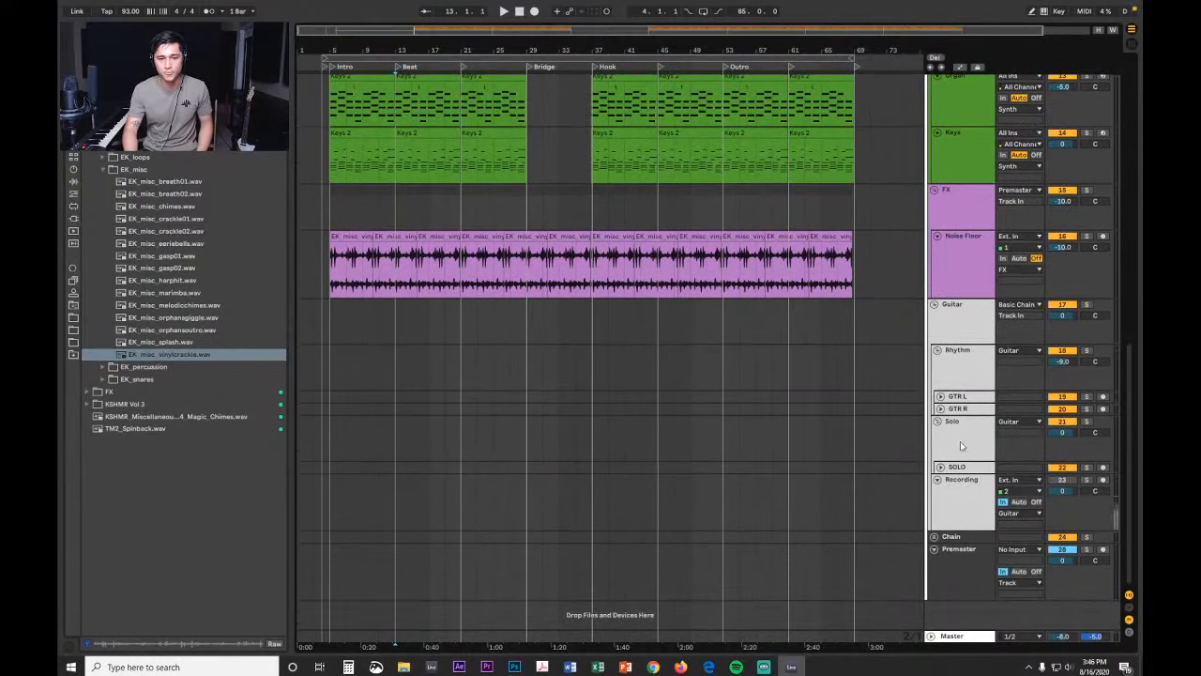
pyautogui.click(1103, 480)
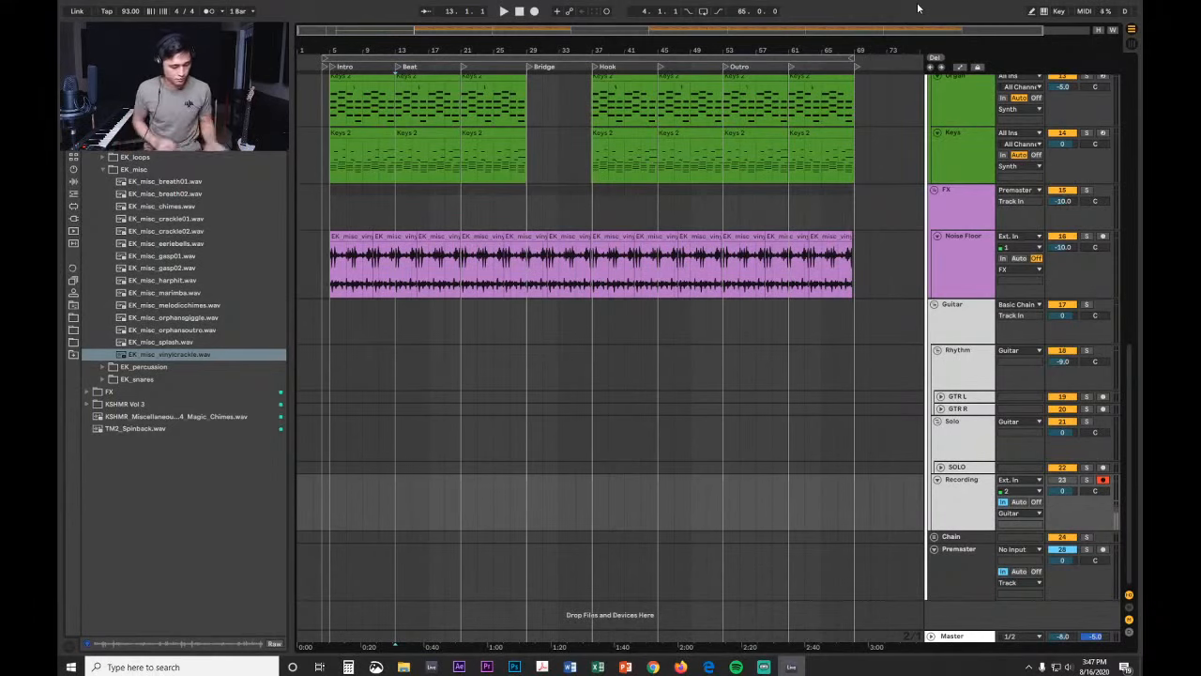
# Step: Disable loopback for the Steinberg UR22mkII in the audio hardware setup and close the preferences
pyautogui.hotkey('ctrl', ',')
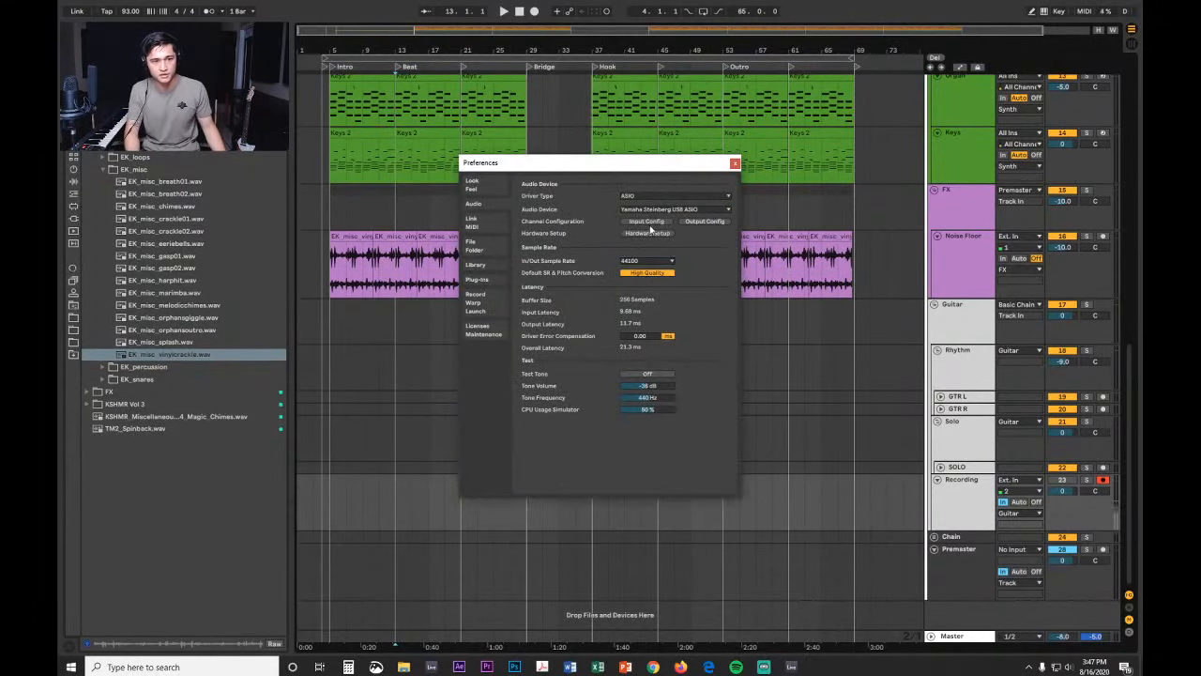
pyautogui.click(648, 233)
pyautogui.click(521, 270)
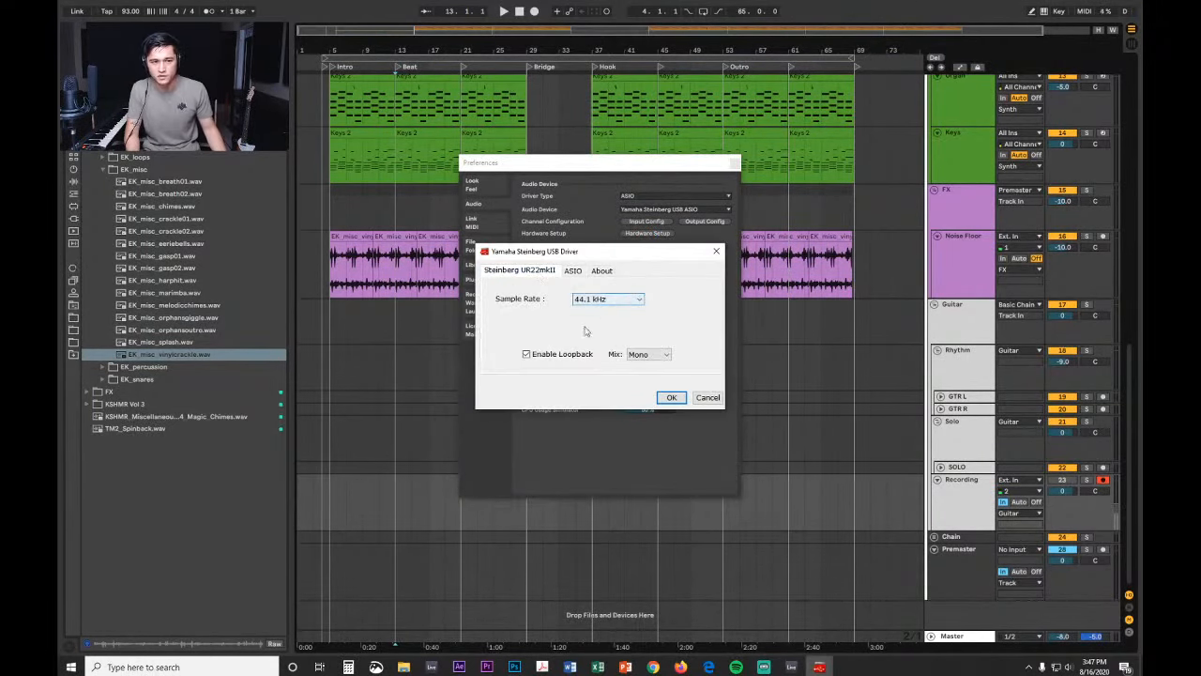
pyautogui.click(560, 356)
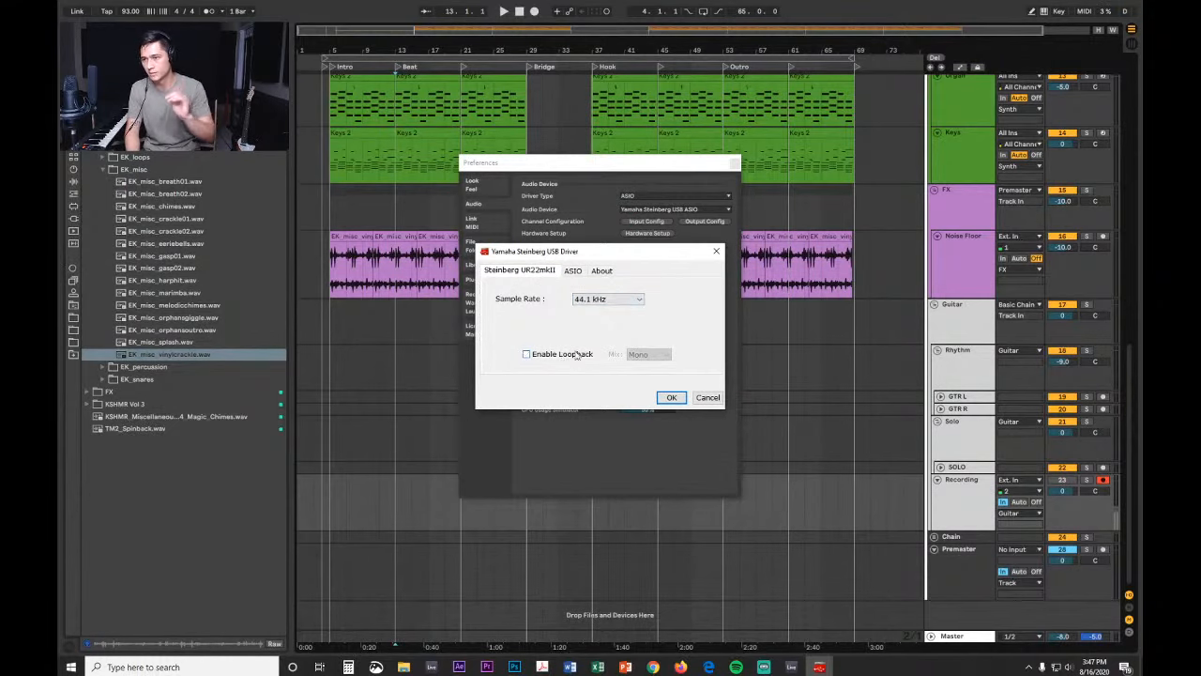
pyautogui.click(672, 398)
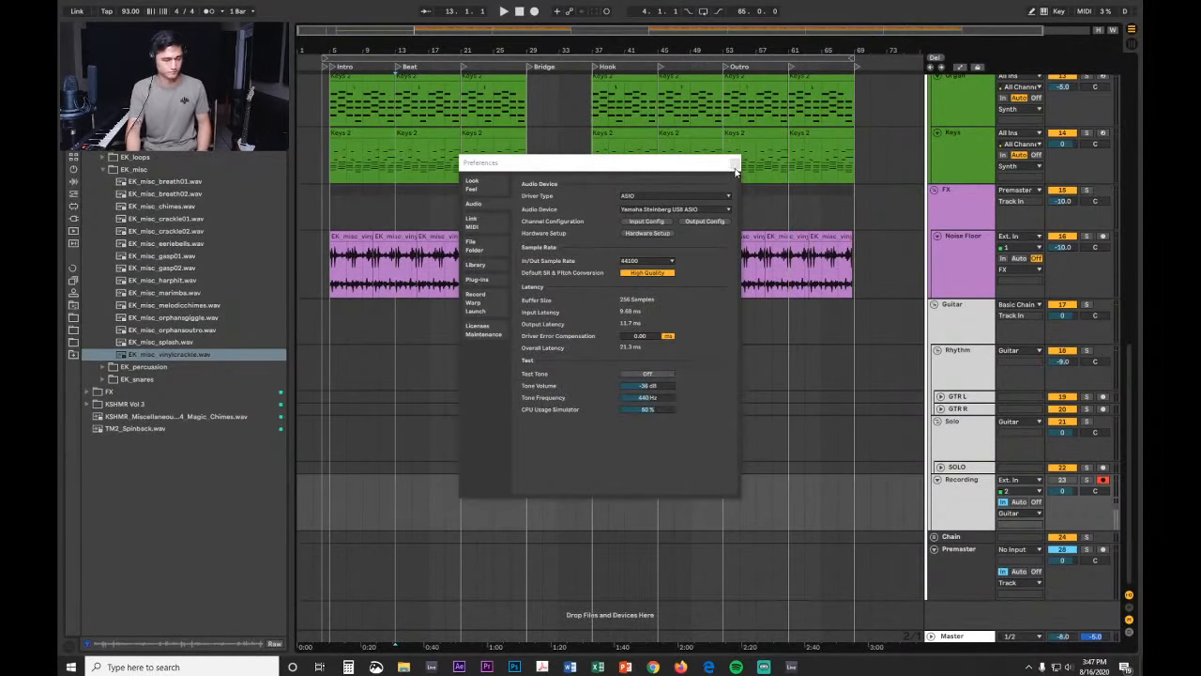
pyautogui.click(734, 167)
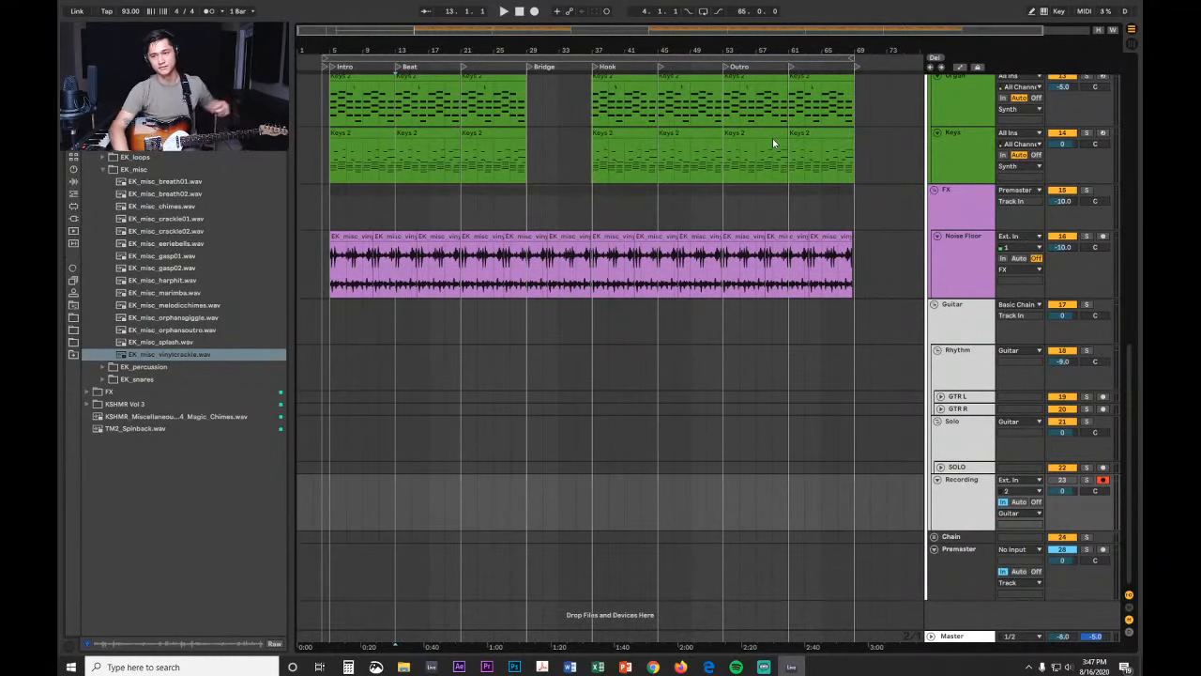
# Step: Enable the metronome and record a first guitar take on the Recording track starting from bar 4
pyautogui.click(324, 497)
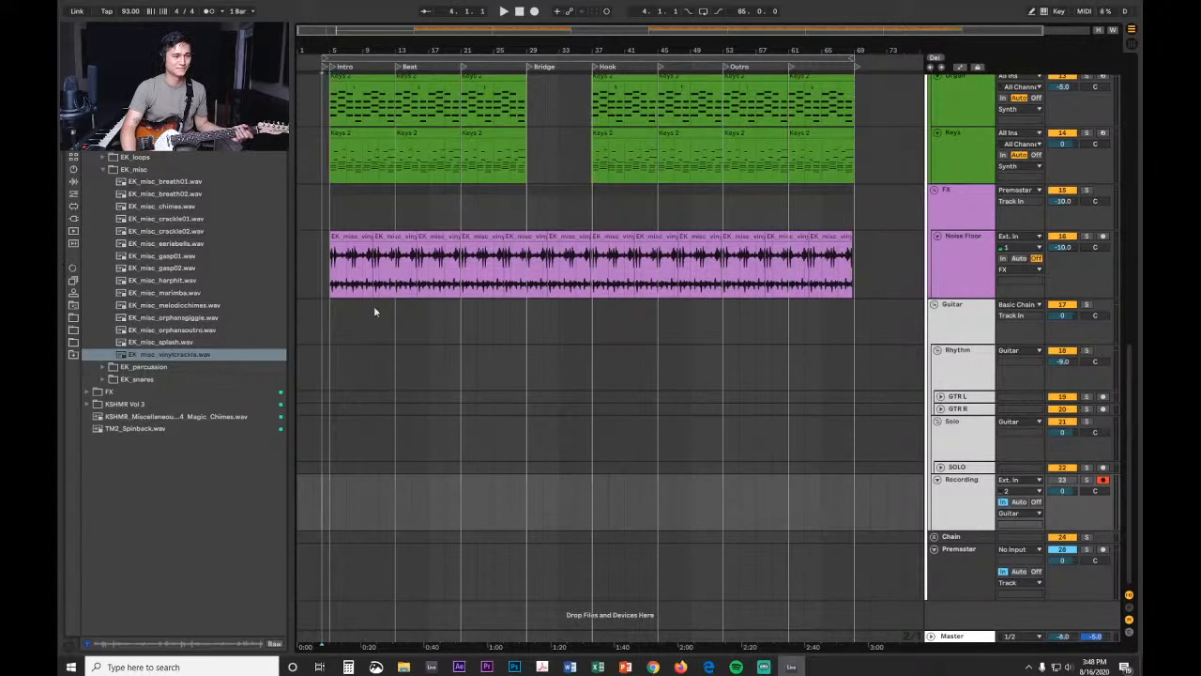
pyautogui.moveTo(338, 46); pyautogui.dragTo(397, 45)
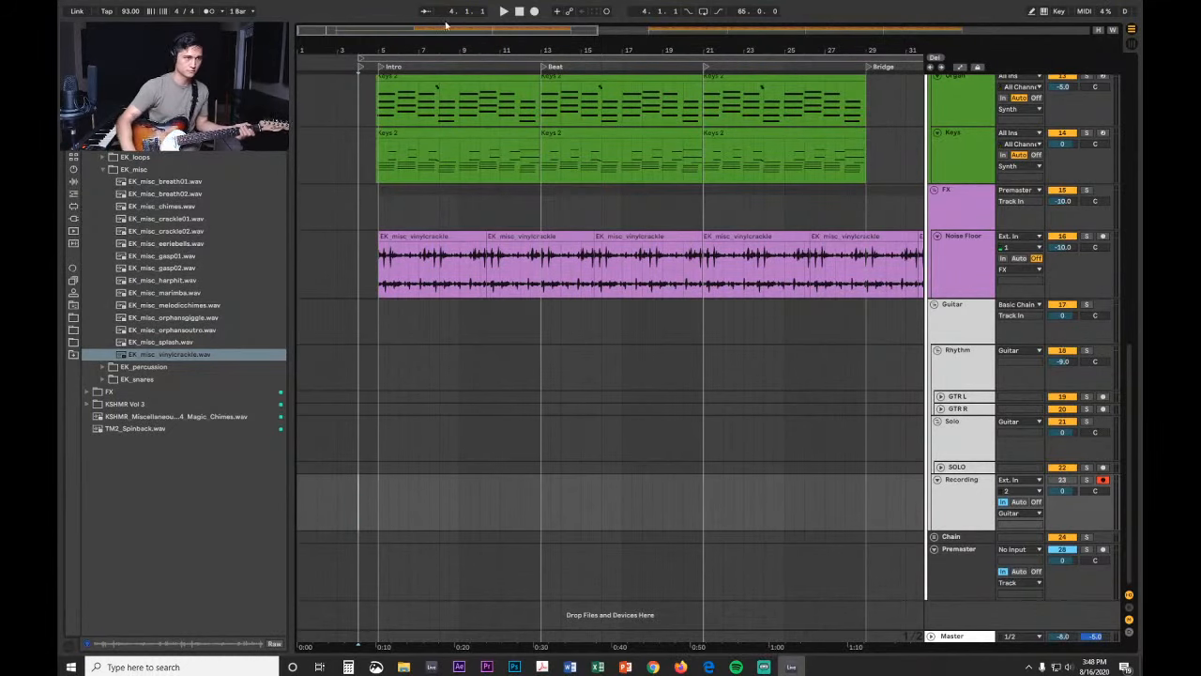
pyautogui.click(211, 12)
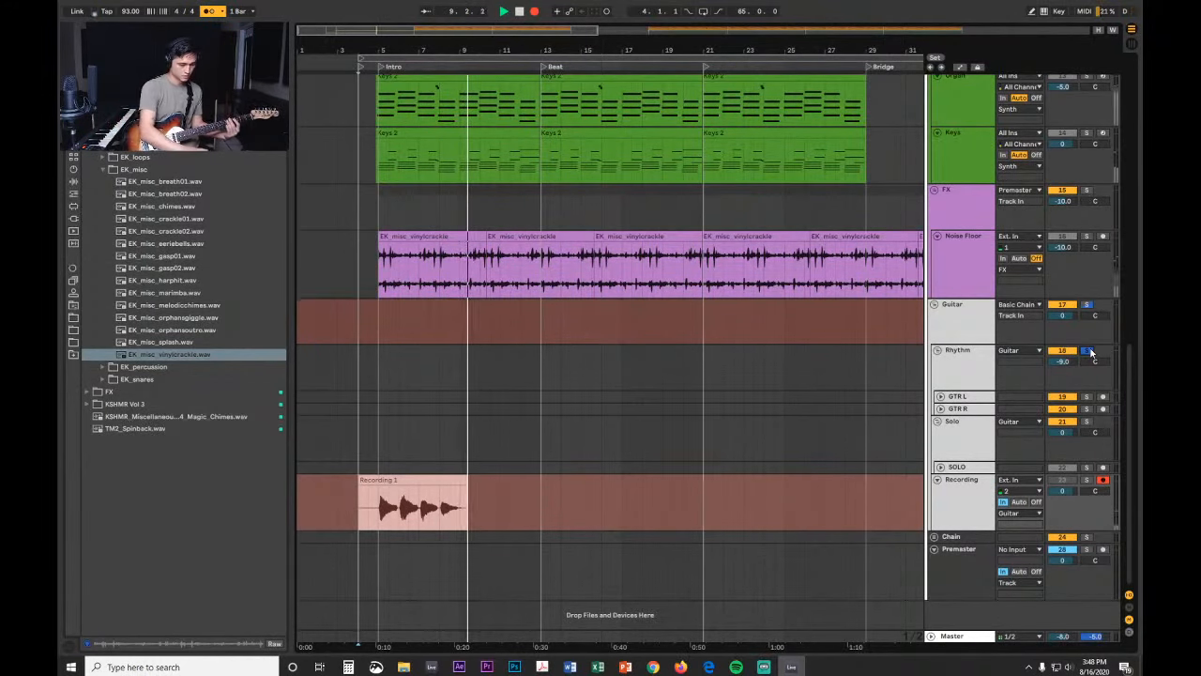
pyautogui.press('F9')
pyautogui.press('space')
pyautogui.press('F9')
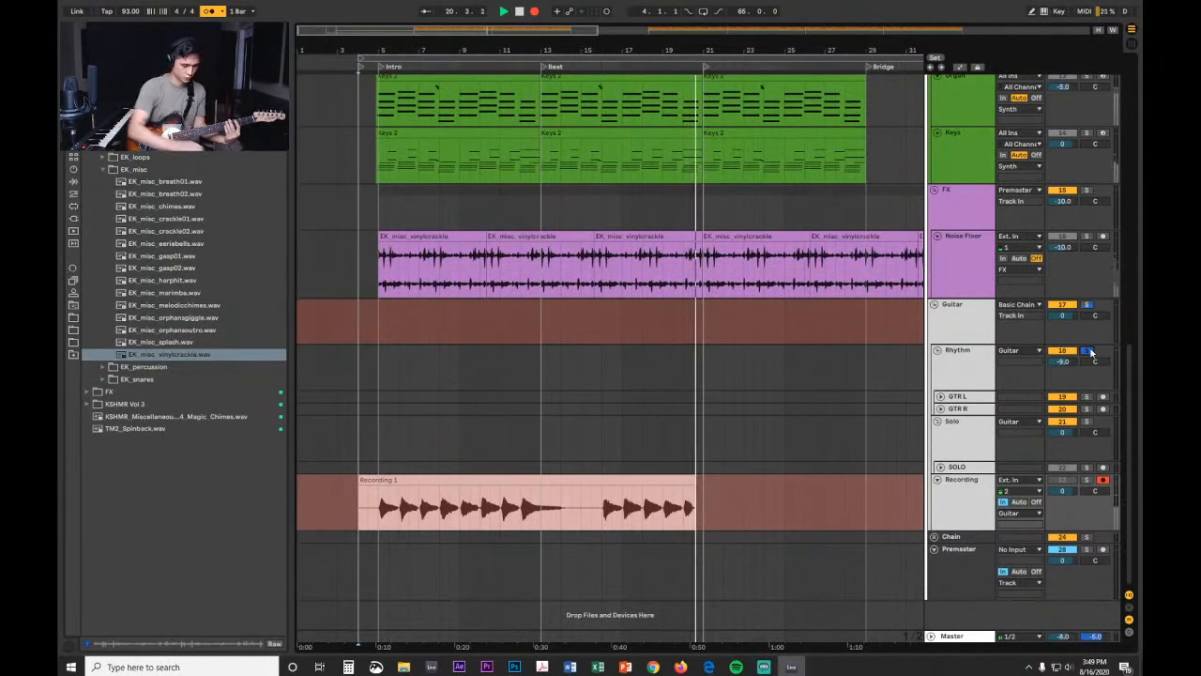
# Step: Record two more guitar takes further along the Recording track, one before bar 15 and one before the Bridge, then stop
pyautogui.press('space')
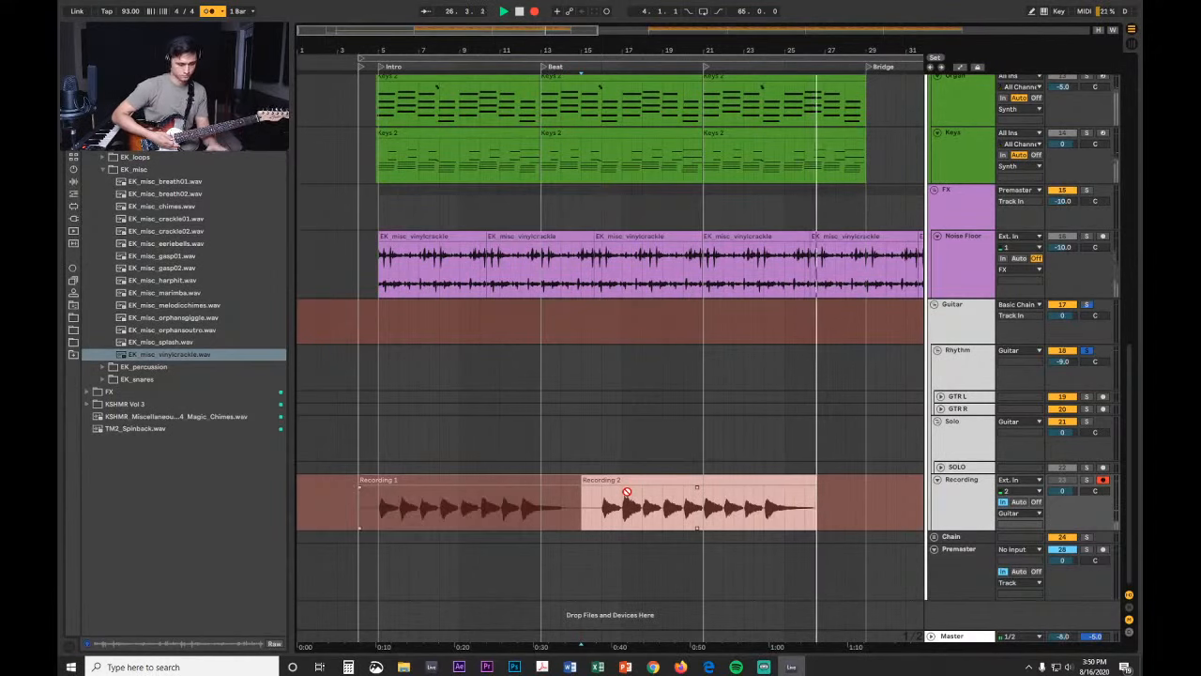
pyautogui.press('space')
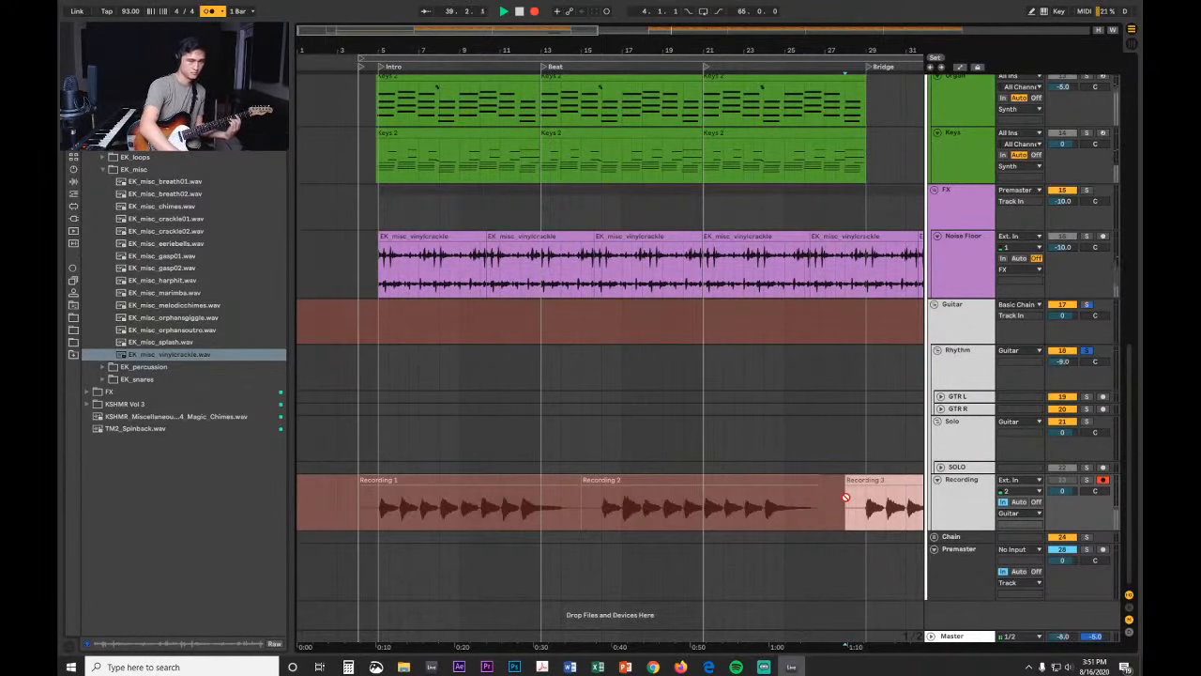
pyautogui.press('space')
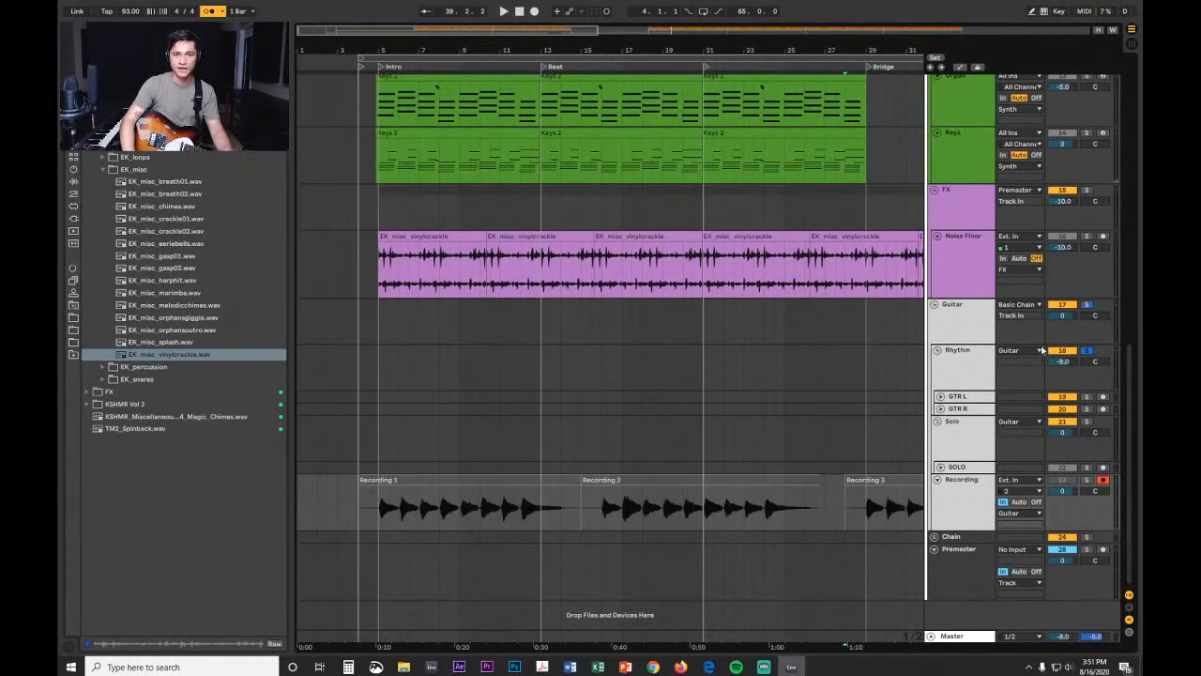
# Step: Re-enable loopback for the Steinberg UR22mkII in the audio hardware setup and close the preferences
pyautogui.hotkey('ctrl', ',')
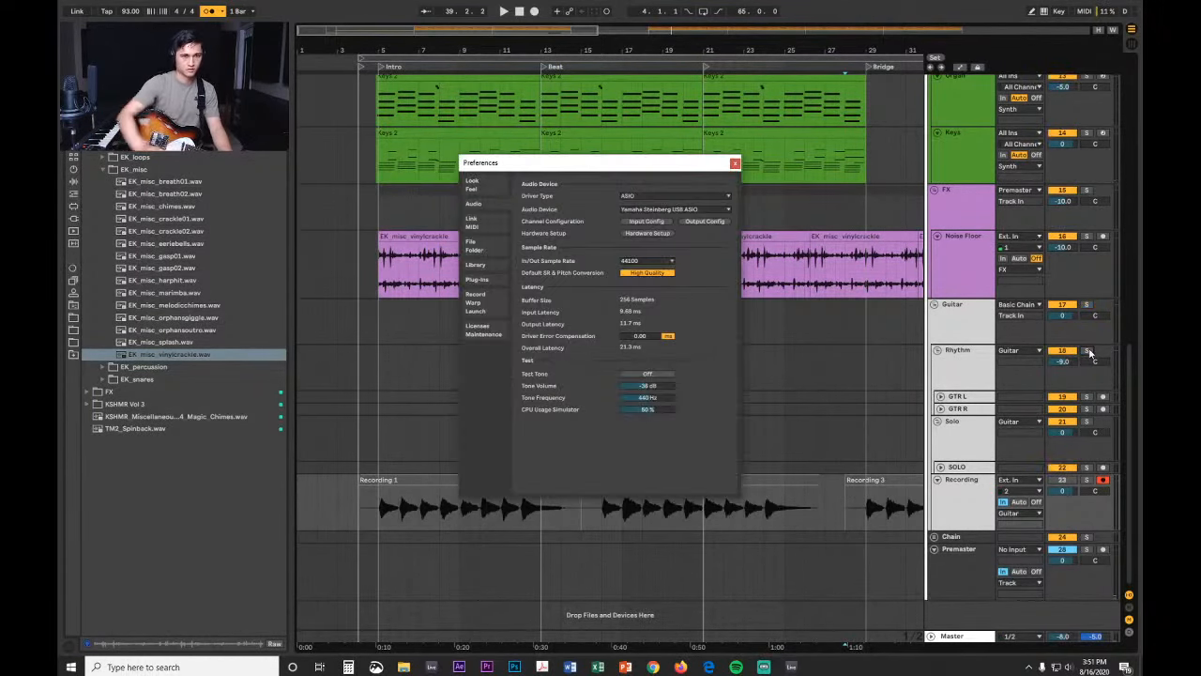
pyautogui.click(645, 234)
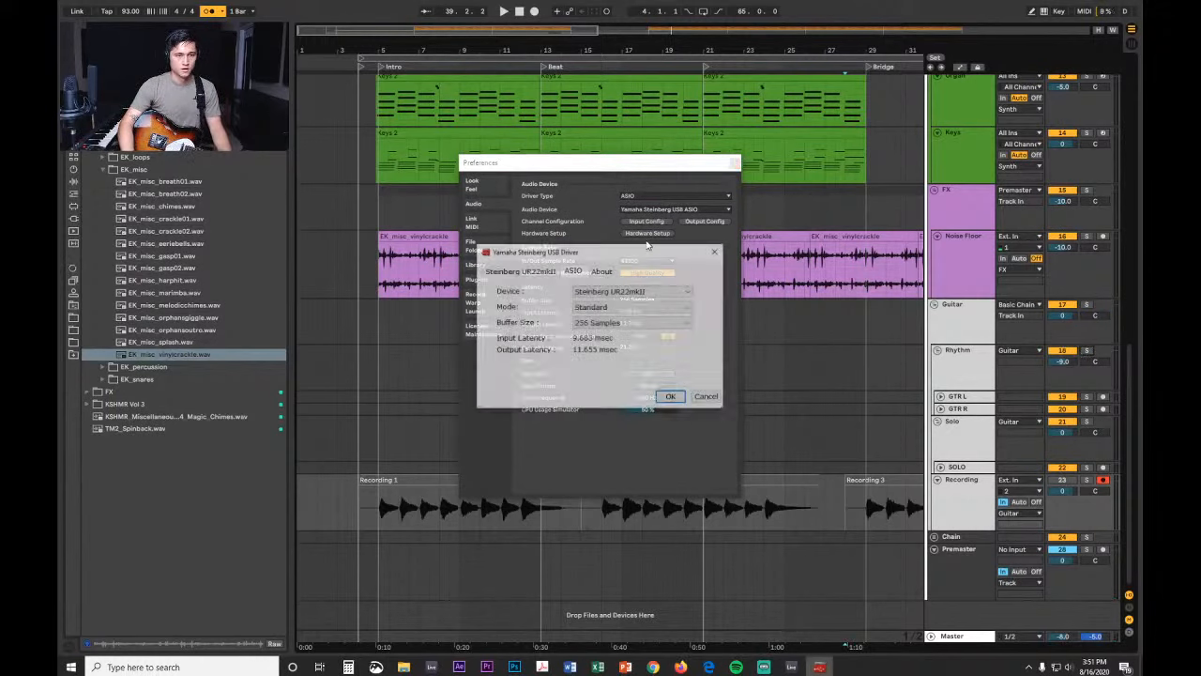
pyautogui.click(533, 272)
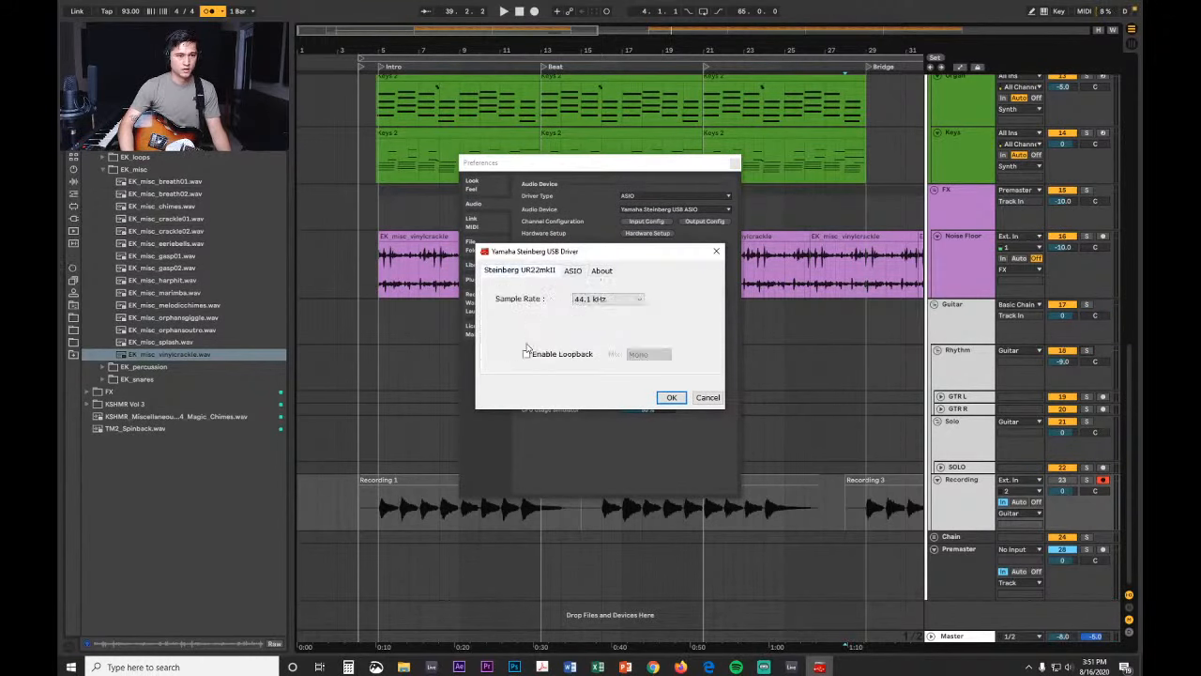
pyautogui.click(671, 398)
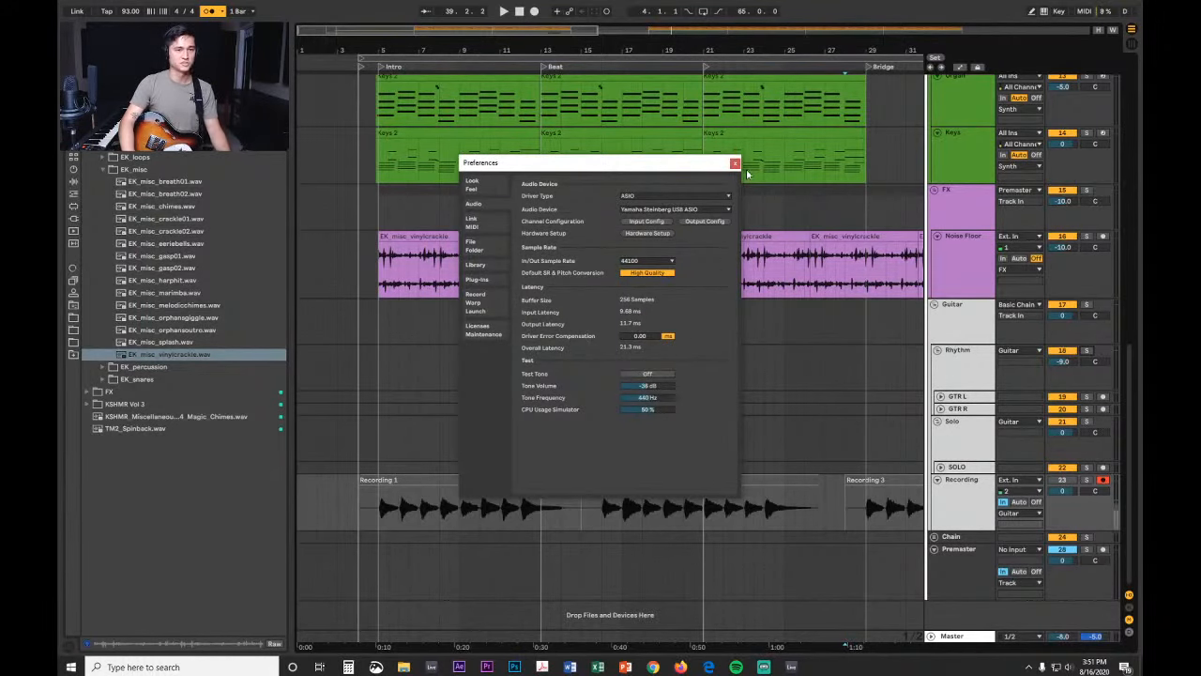
pyautogui.click(734, 164)
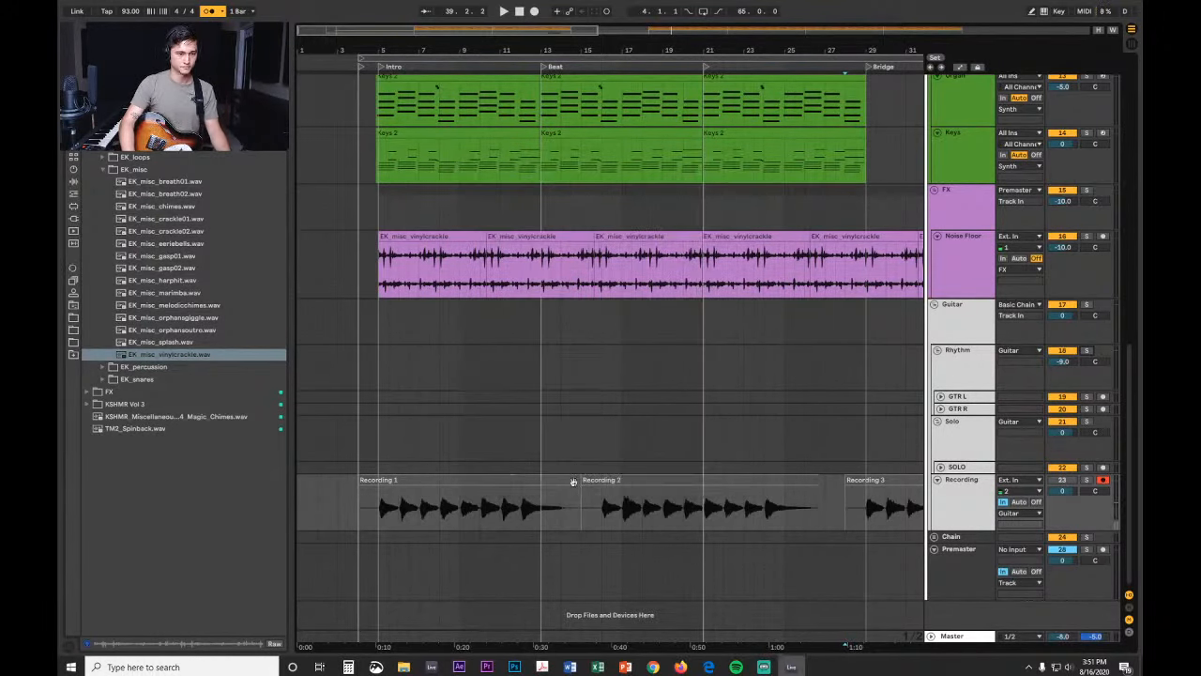
# Step: Delete the first guitar take, move the second to GTR L and the third to GTR R at bar 4, and unfold both tracks
pyautogui.click(574, 482)
pyautogui.press('Delete')
pyautogui.moveTo(675, 482); pyautogui.dragTo(463, 396)
pyautogui.moveTo(874, 484); pyautogui.dragTo(388, 409)
pyautogui.click(974, 398)
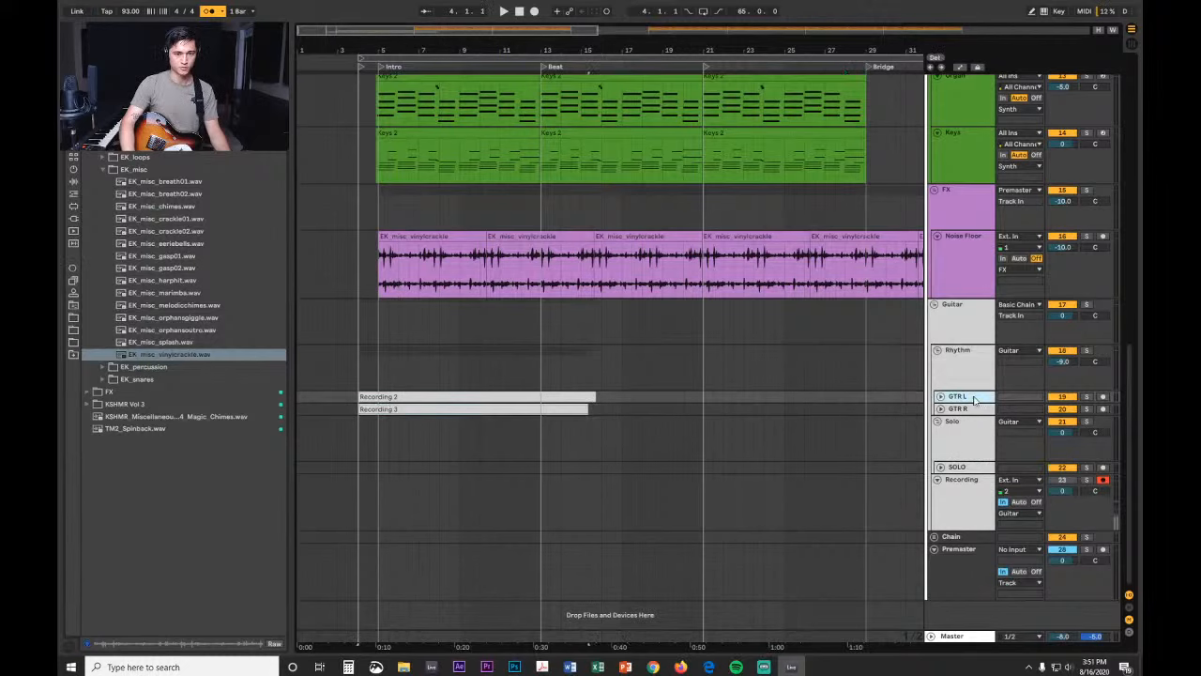
pyautogui.click(940, 397)
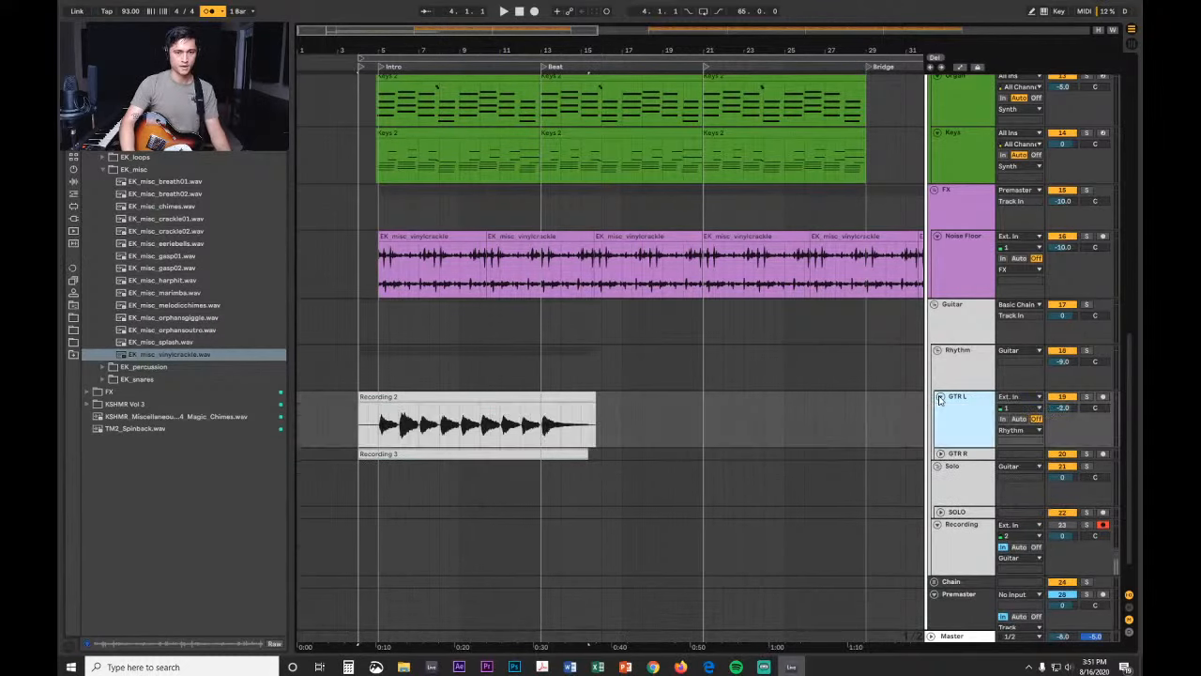
pyautogui.click(940, 454)
# Step: Turn the grid off and shift both guitar takes slightly earlier so their first chords line up with bar 5
pyautogui.moveTo(395, 43); pyautogui.dragTo(661, 44)
pyautogui.rightClick(701, 363)
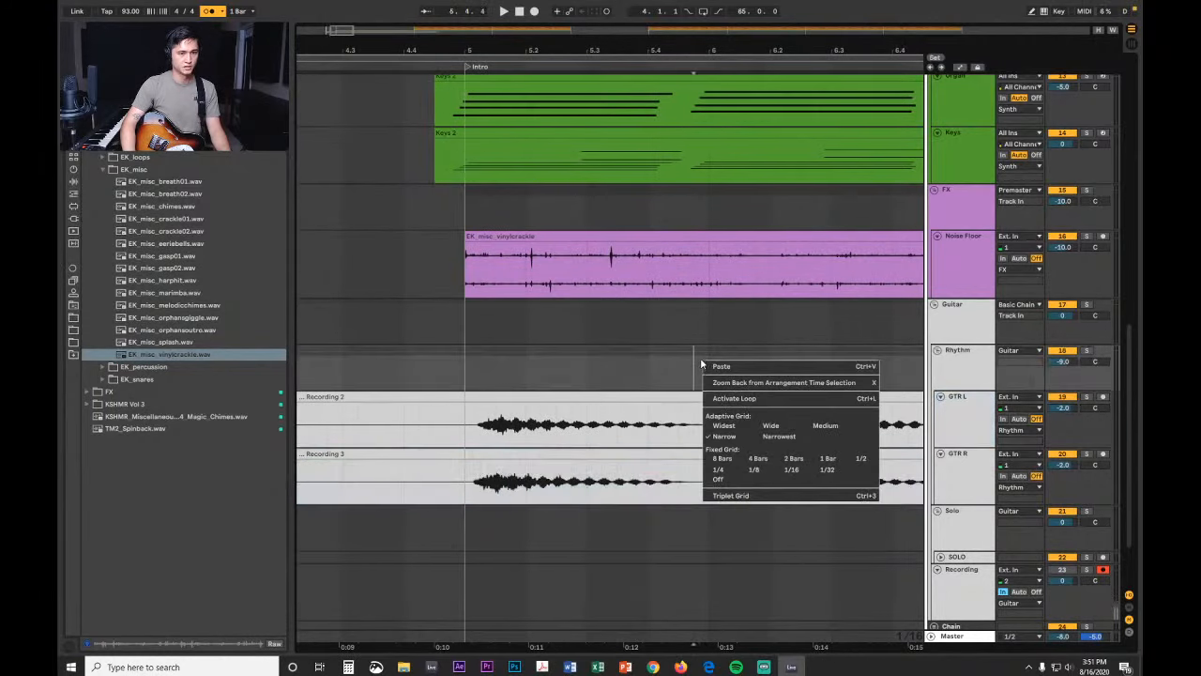
pyautogui.click(726, 480)
pyautogui.click(540, 454)
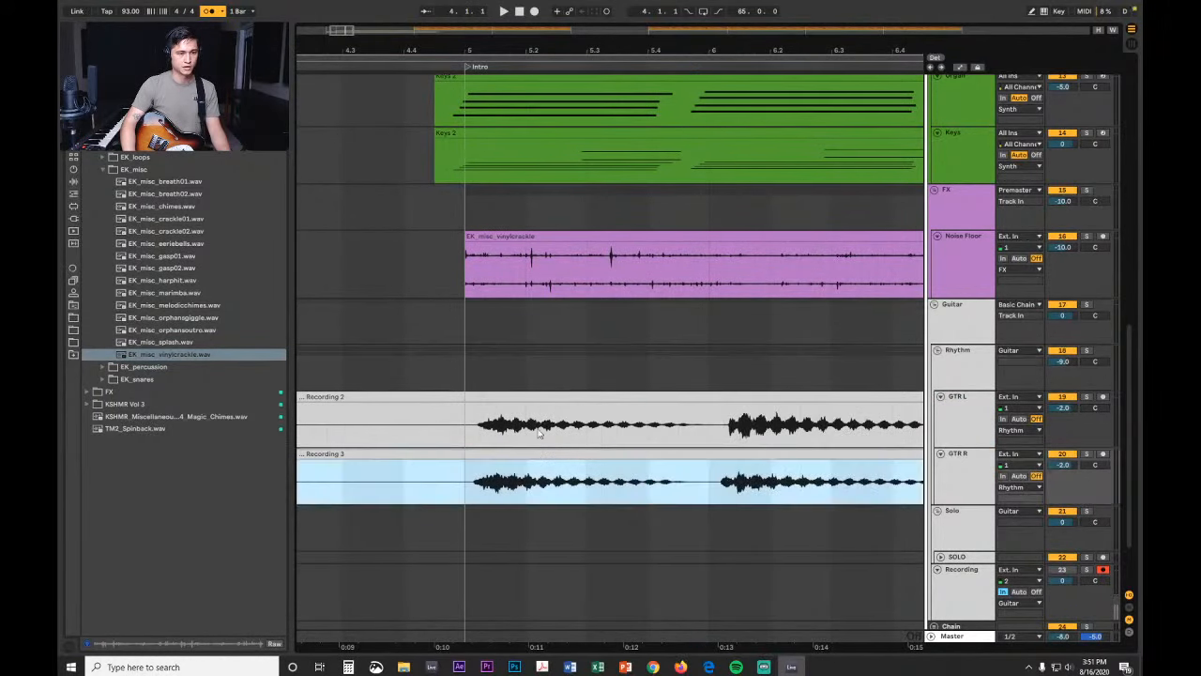
pyautogui.keyDown('shift'); pyautogui.click(526, 395); pyautogui.keyUp('shift')
pyautogui.moveTo(462, 50); pyautogui.dragTo(695, 398)
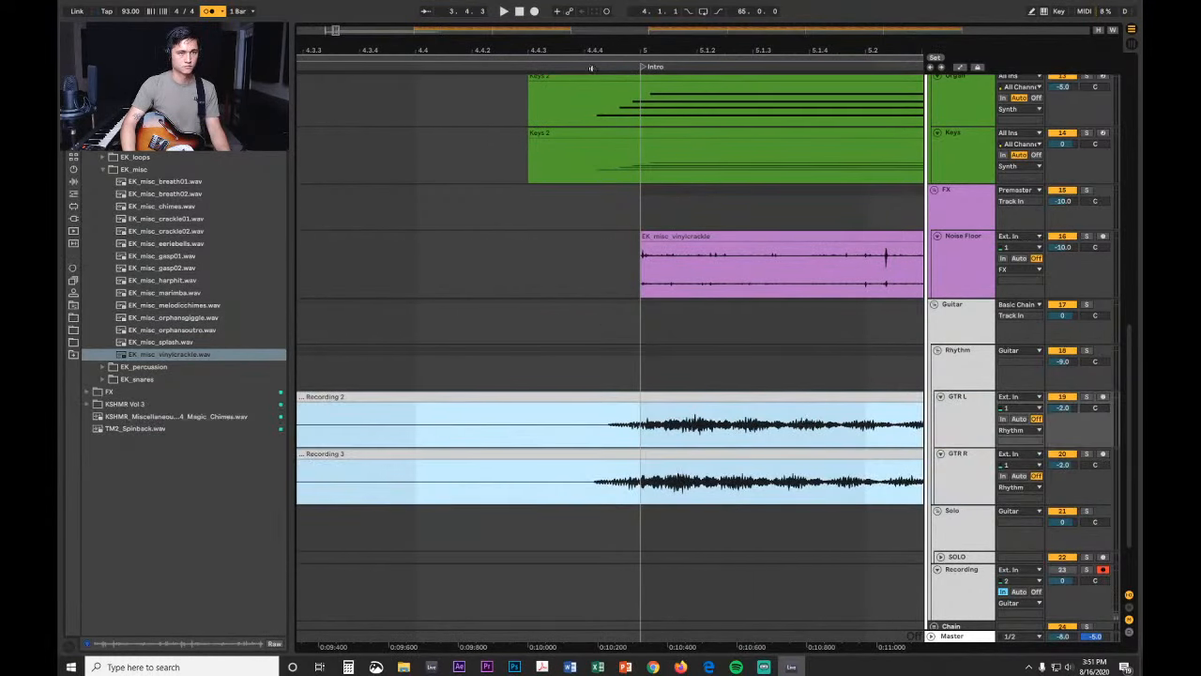
pyautogui.moveTo(599, 48); pyautogui.dragTo(512, 48)
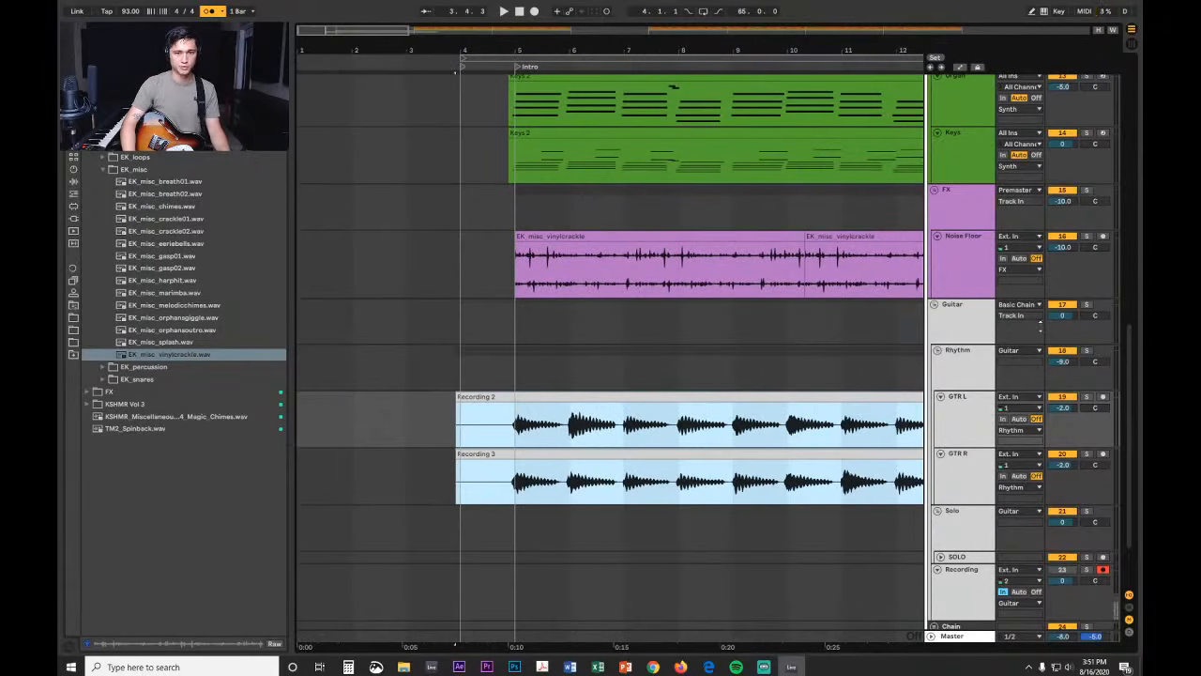
# Step: Solo the Guitar group, play it back, and trim the starts of both guitar clips to just before bar 5
pyautogui.click(1087, 304)
pyautogui.press('space')
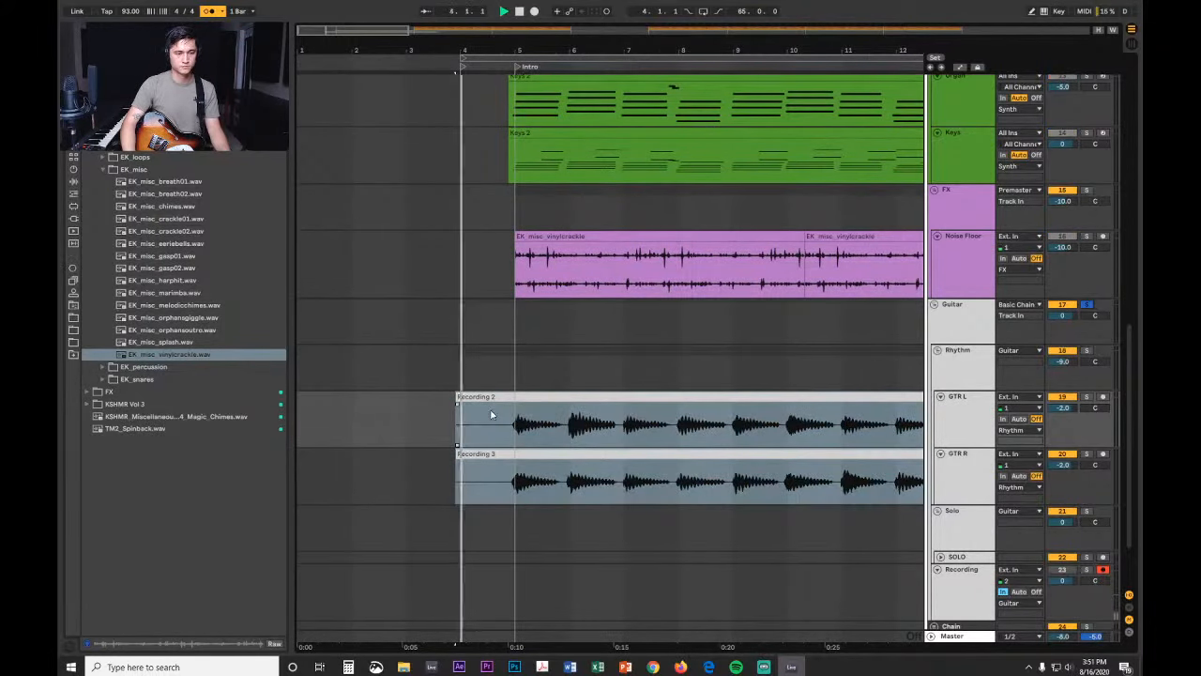
pyautogui.click(442, 418)
pyautogui.moveTo(457, 399); pyautogui.dragTo(507, 399)
pyautogui.moveTo(457, 459); pyautogui.dragTo(508, 462)
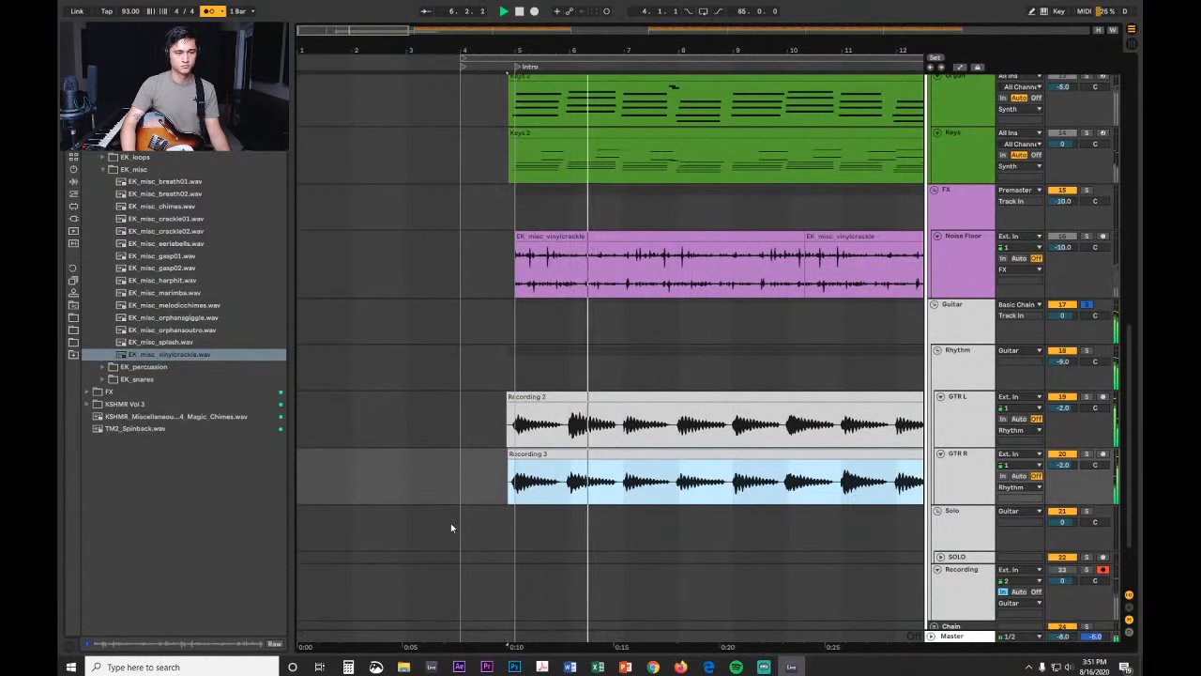
# Step: Trim the ends of the GTR L and GTR R clips to just before bar 13
pyautogui.moveTo(577, 51); pyautogui.dragTo(349, 56)
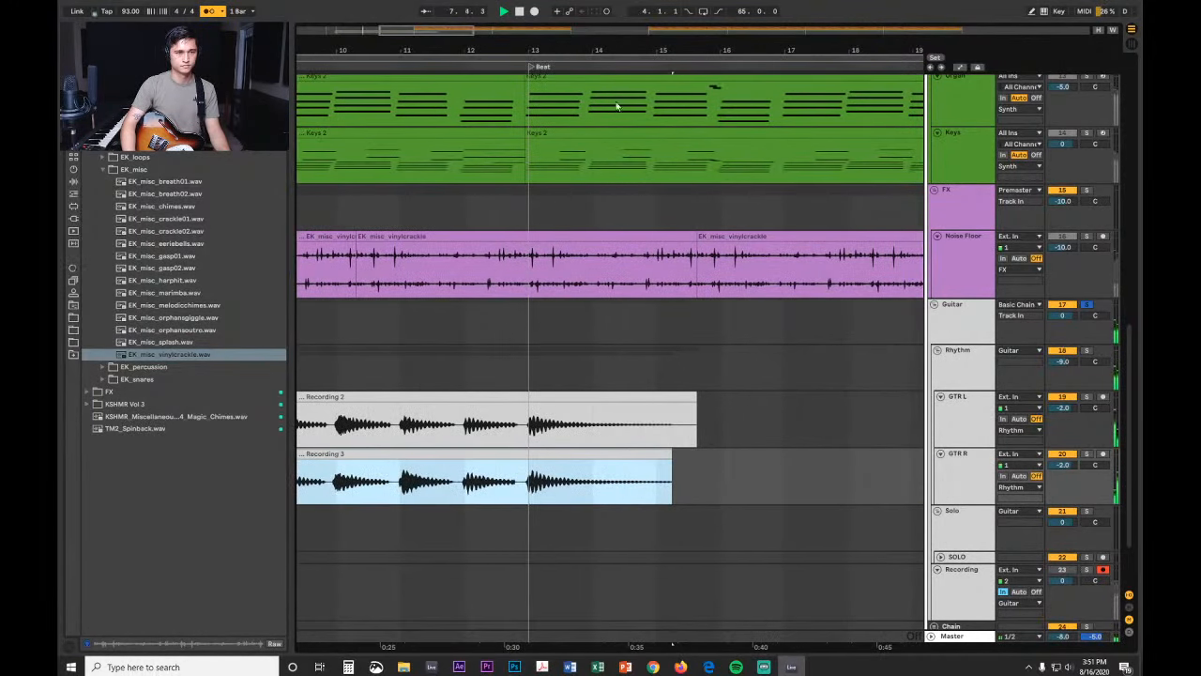
pyautogui.moveTo(632, 51); pyautogui.dragTo(632, 90)
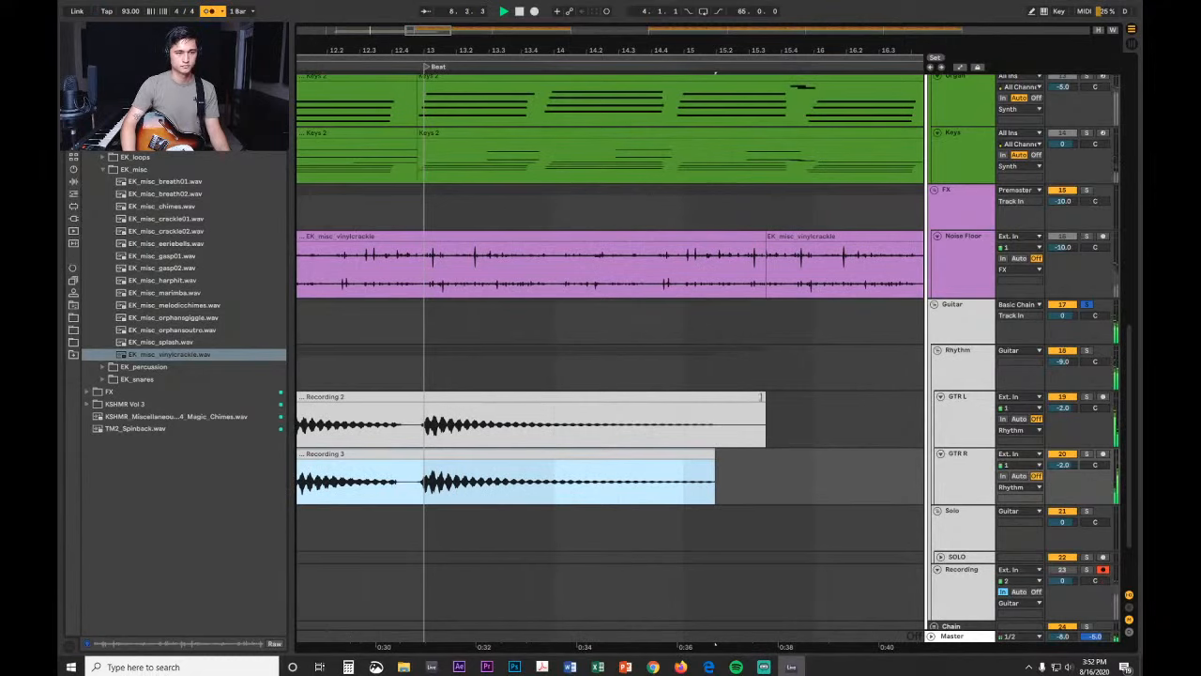
pyautogui.moveTo(762, 397); pyautogui.dragTo(415, 397)
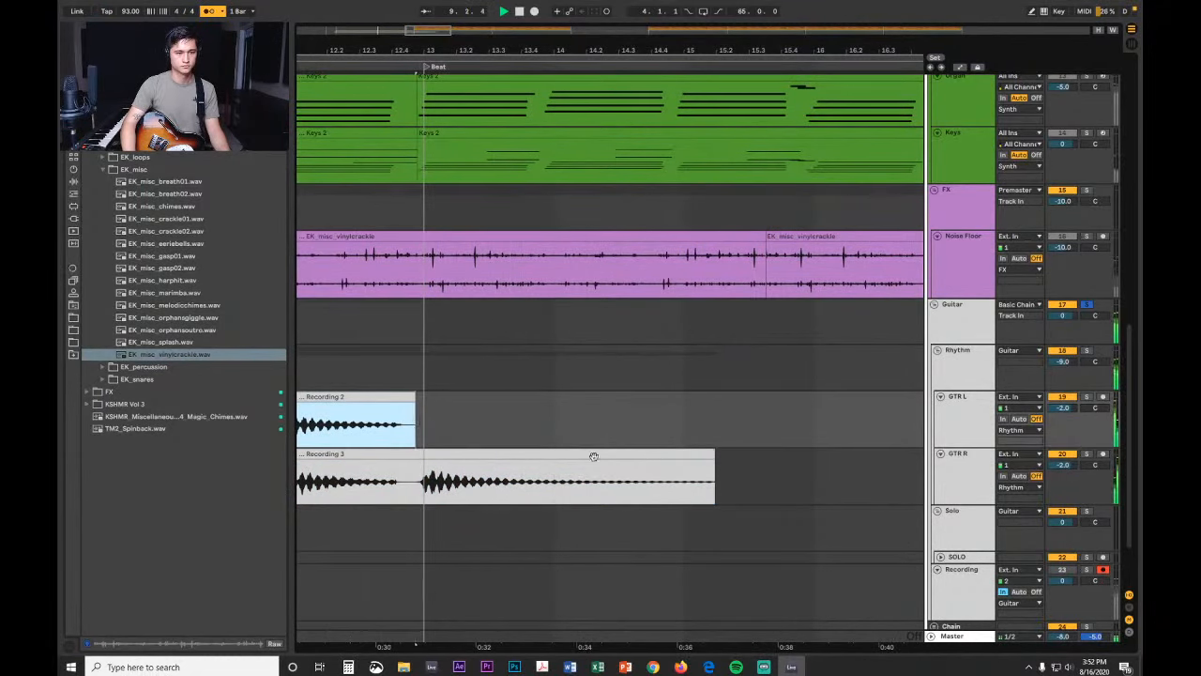
pyautogui.moveTo(713, 465); pyautogui.dragTo(415, 464)
# Step: Set the adaptive grid to Narrow and duplicate both guitar parts from bars 5 to 13 twice, up to the Bridge at bar 29
pyautogui.moveTo(424, 50); pyautogui.dragTo(729, 19)
pyautogui.rightClick(769, 435)
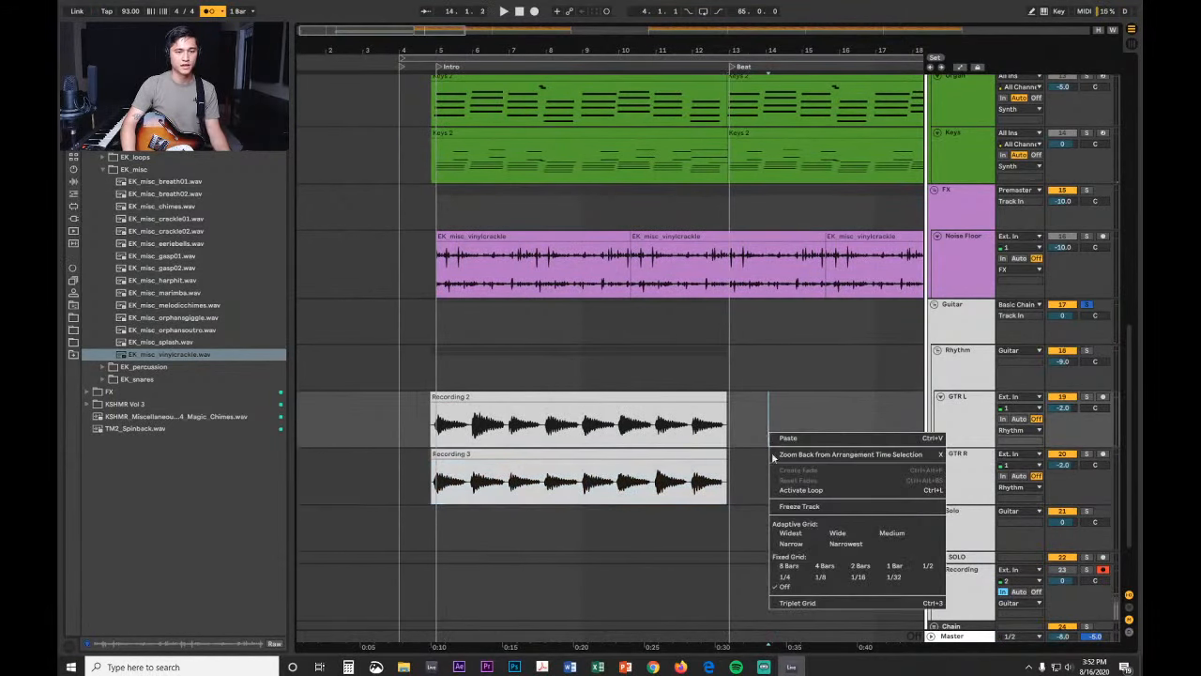
pyautogui.click(797, 546)
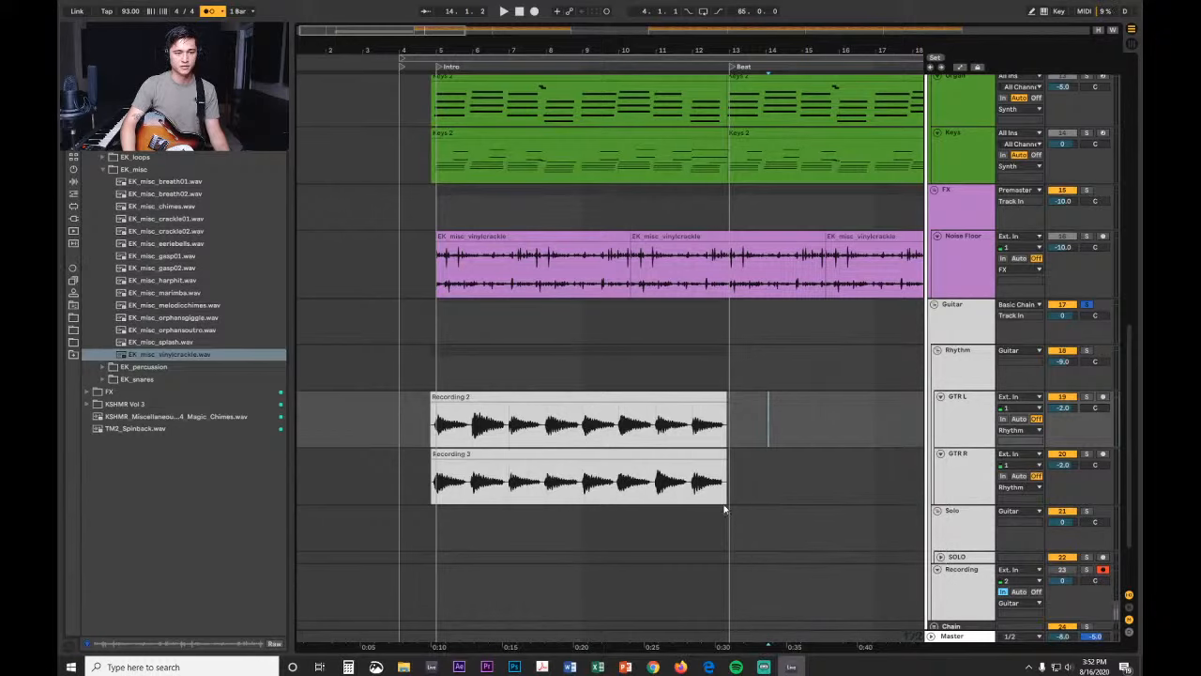
pyautogui.moveTo(729, 500); pyautogui.dragTo(443, 425)
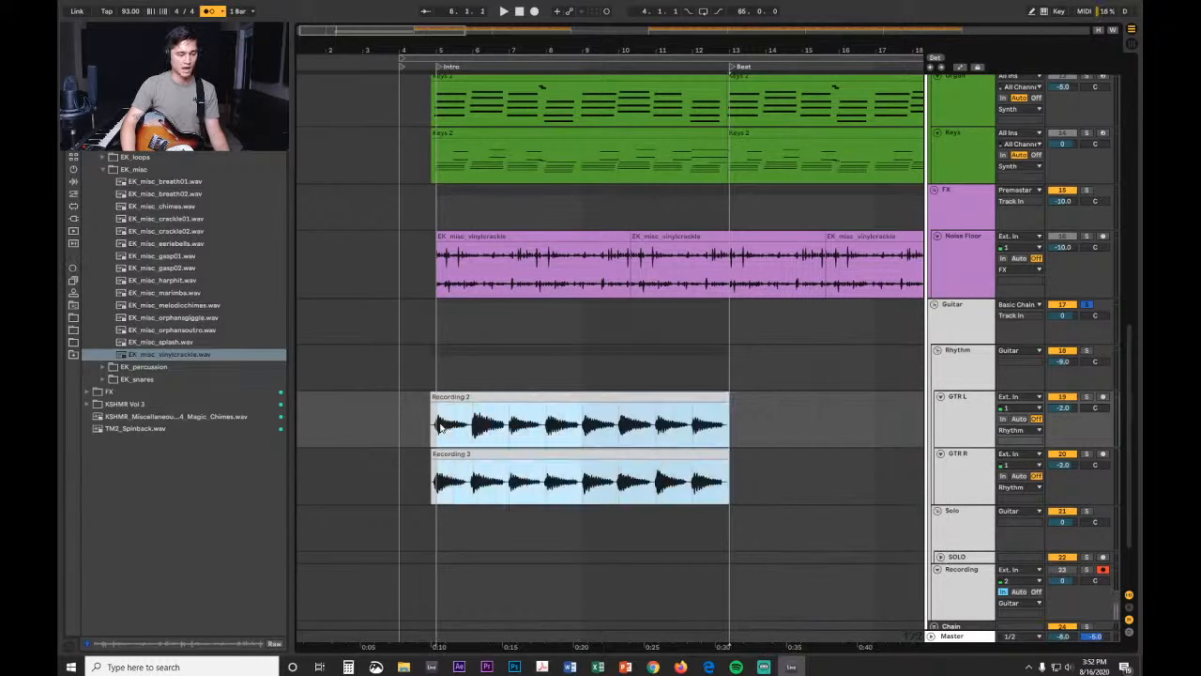
pyautogui.hotkey('ctrl', 'd')
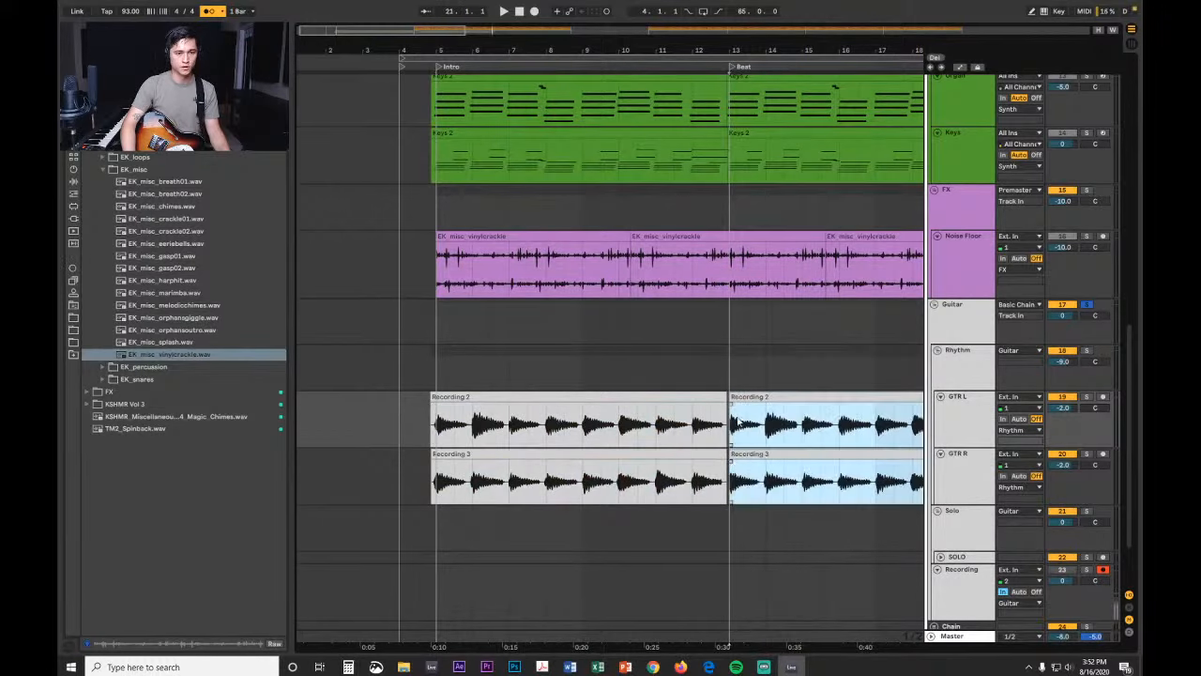
pyautogui.moveTo(731, 51); pyautogui.dragTo(419, 51)
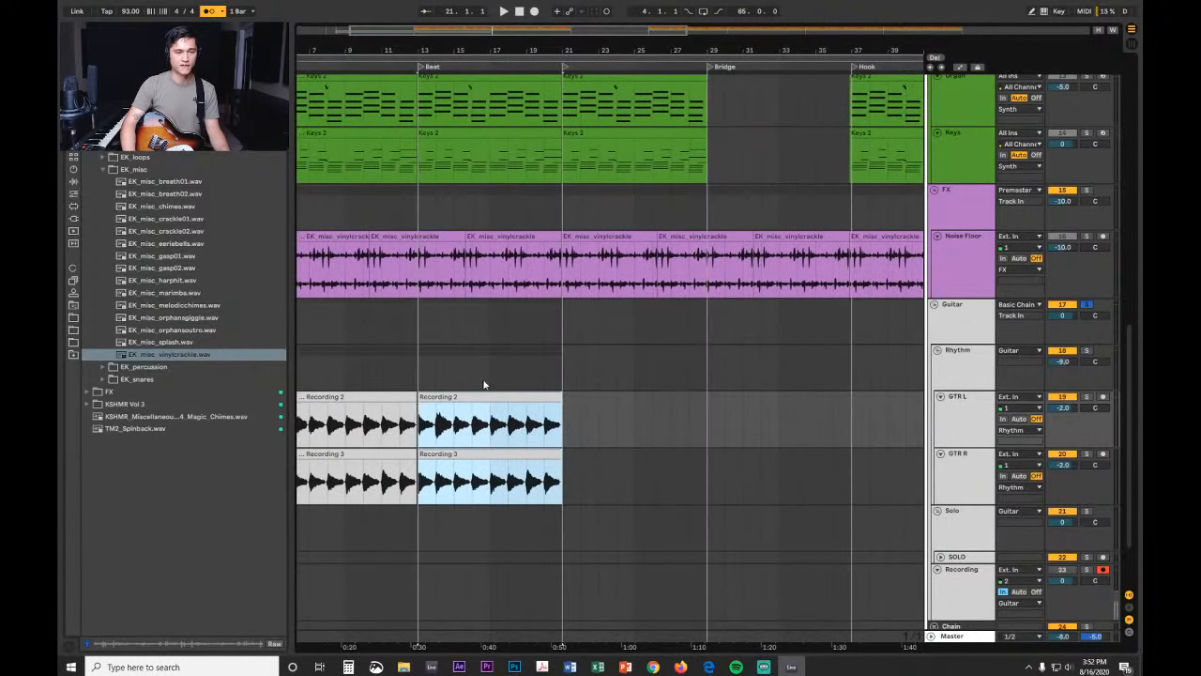
pyautogui.hotkey('ctrl', 'd')
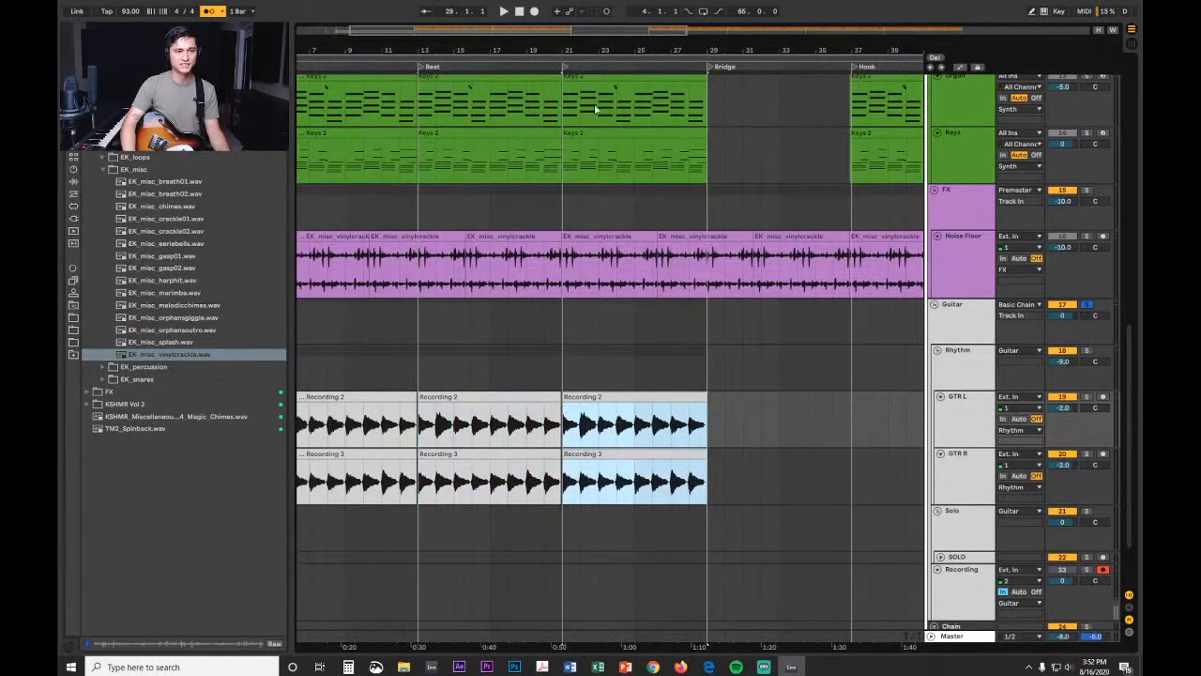
# Step: Extend the starts of the GTR L and GTR R clips at bar 21 back to slightly before the bar
pyautogui.moveTo(558, 51); pyautogui.dragTo(560, 330)
pyautogui.moveTo(837, 408); pyautogui.dragTo(738, 409)
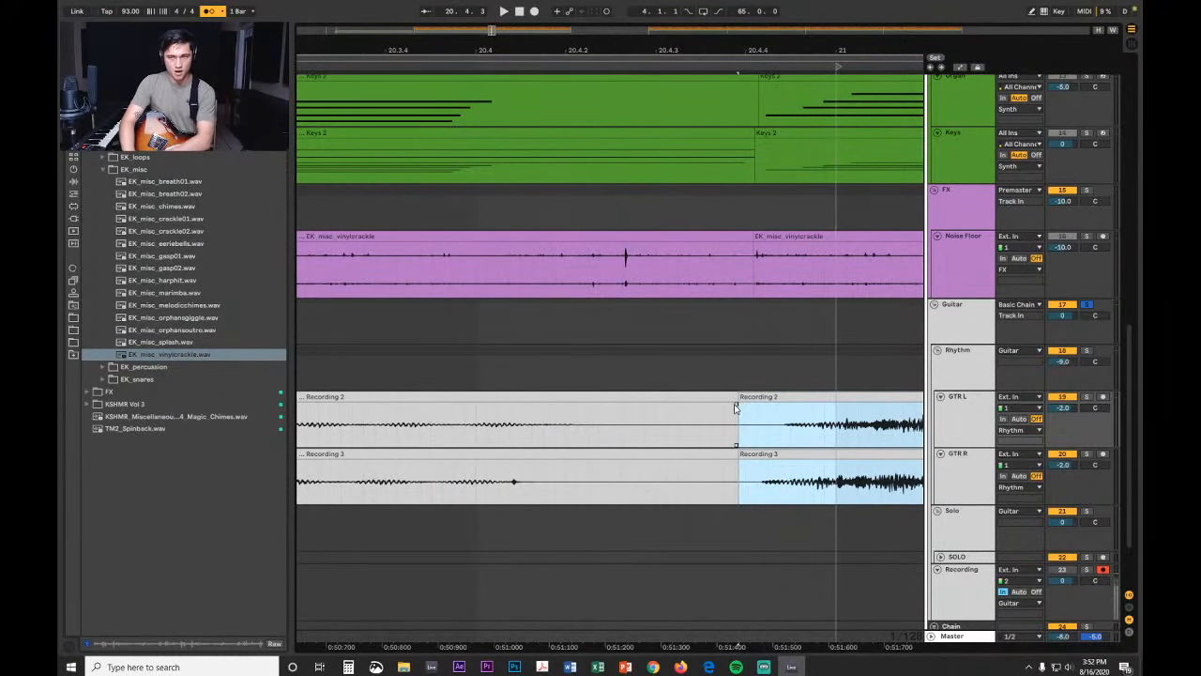
# Step: Extend the starts of the GTR L and GTR R clips at bar 13 back to the ends of the preceding clips
pyautogui.moveTo(650, 421); pyautogui.dragTo(840, 48)
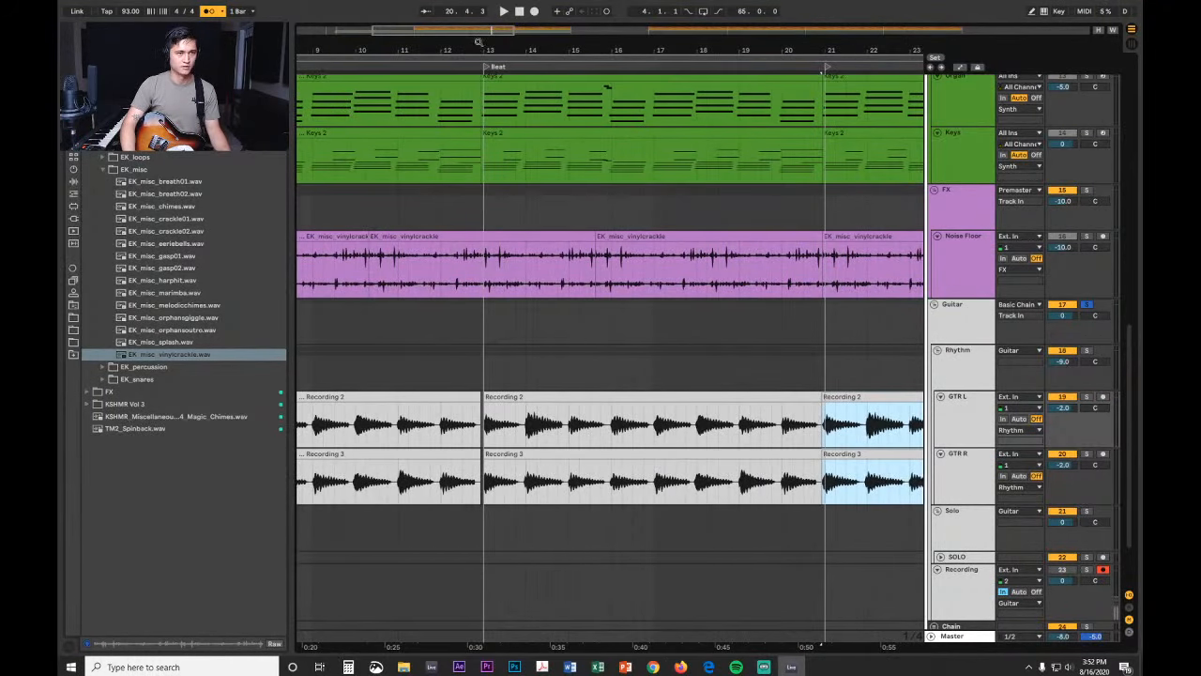
pyautogui.moveTo(478, 43); pyautogui.dragTo(479, 49)
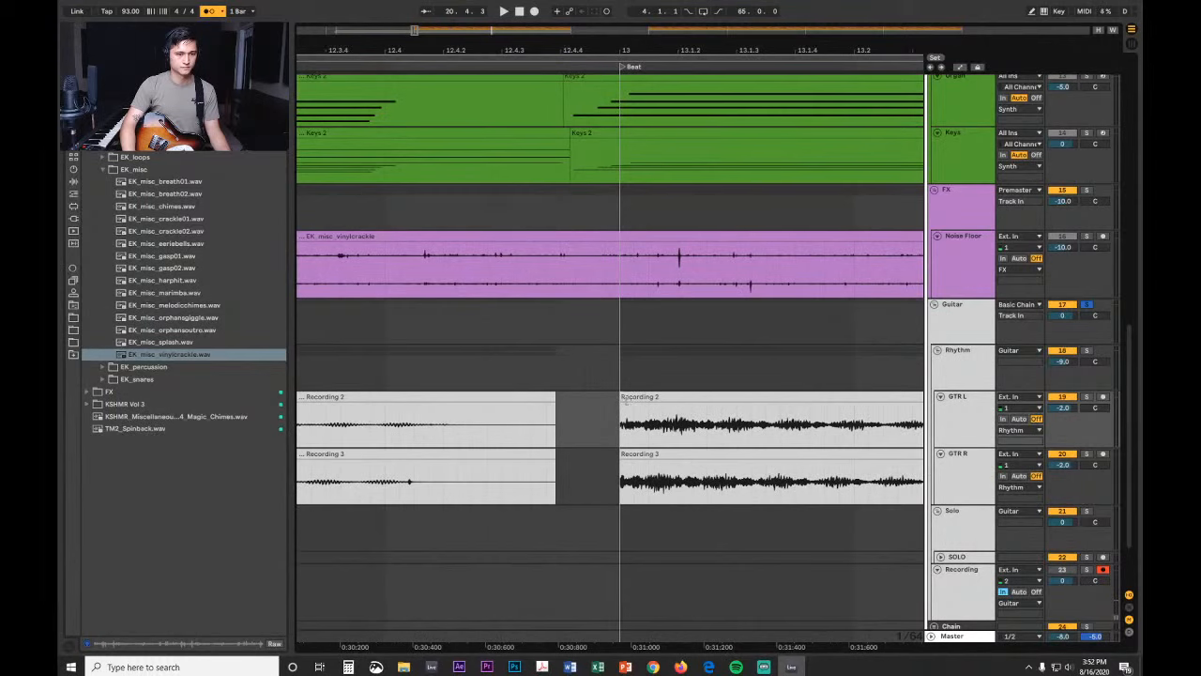
pyautogui.moveTo(623, 402); pyautogui.dragTo(554, 410)
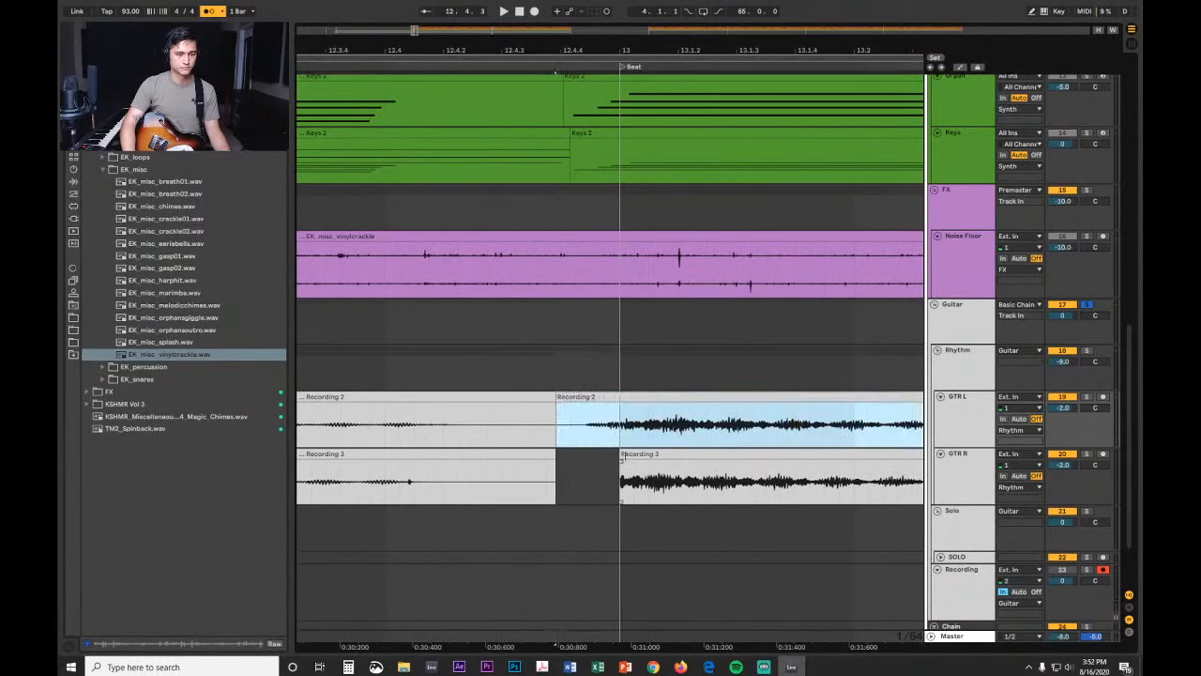
pyautogui.moveTo(621, 458); pyautogui.dragTo(552, 459)
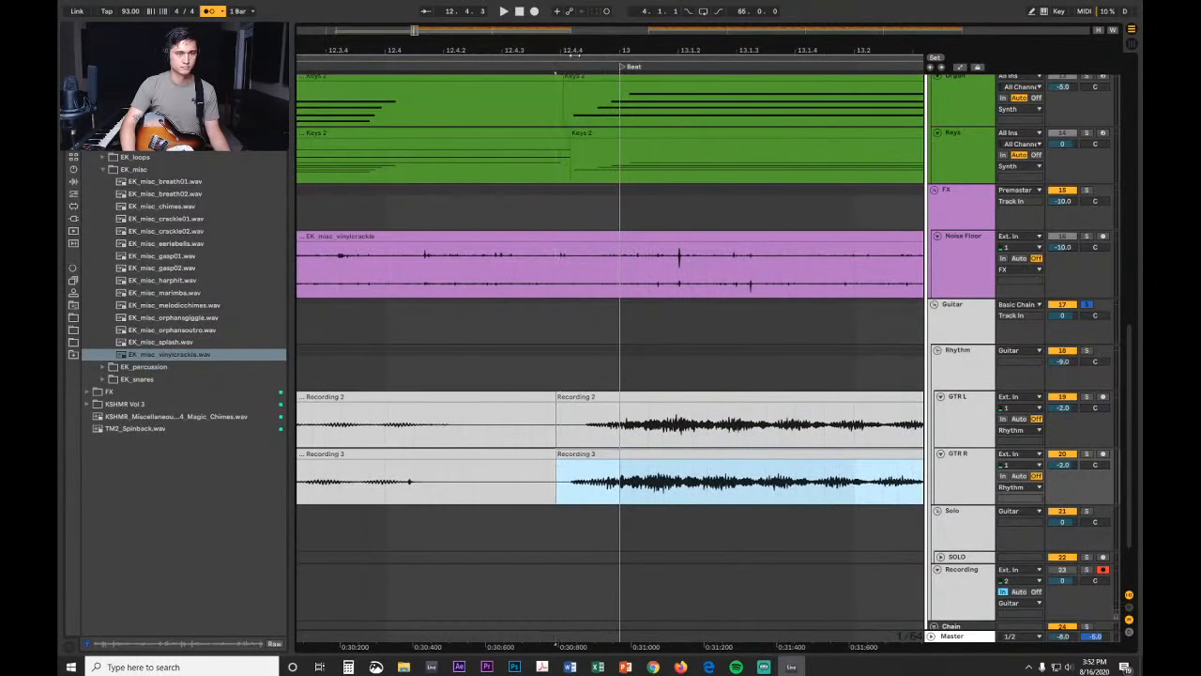
pyautogui.moveTo(575, 51); pyautogui.dragTo(435, 54)
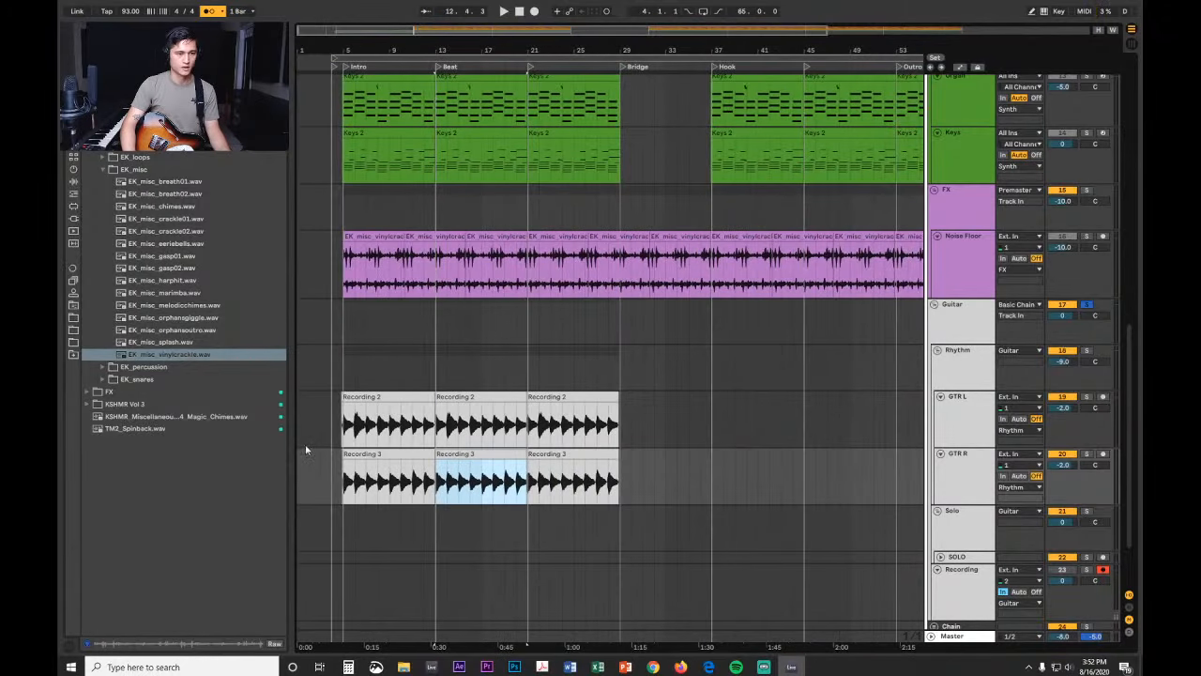
# Step: Set the adaptive grid to Medium and cut all GTR L and GTR R clips in the range from bar 4 to bar 33
pyautogui.rightClick(327, 425)
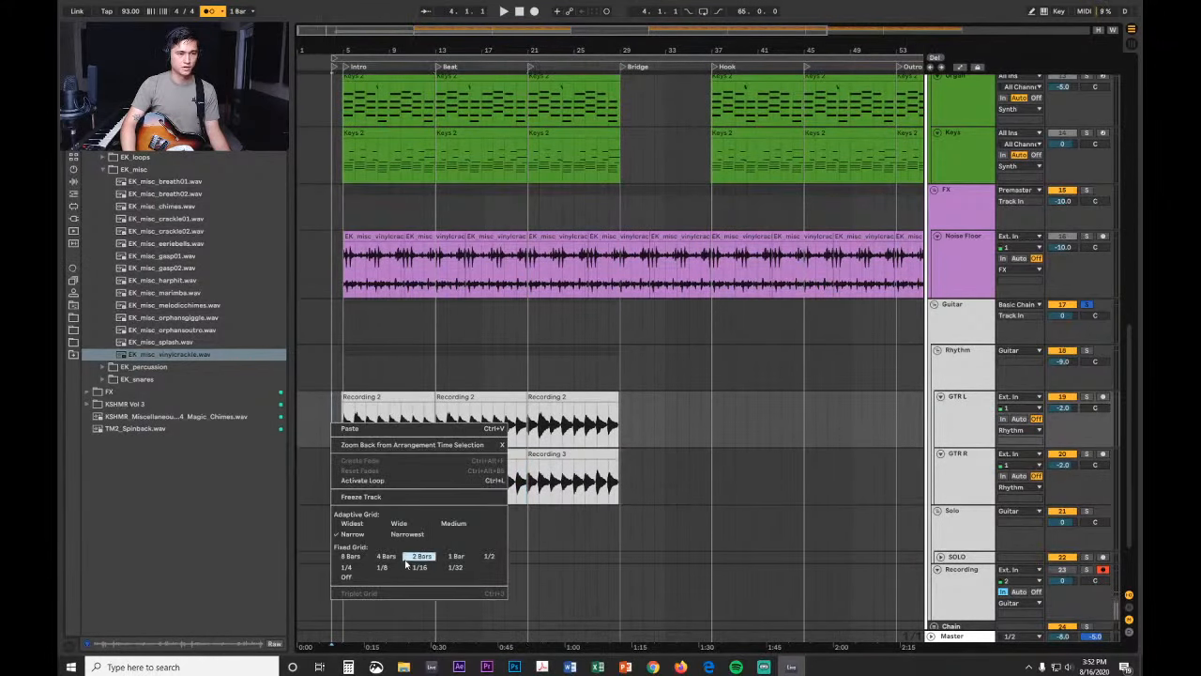
pyautogui.click(409, 535)
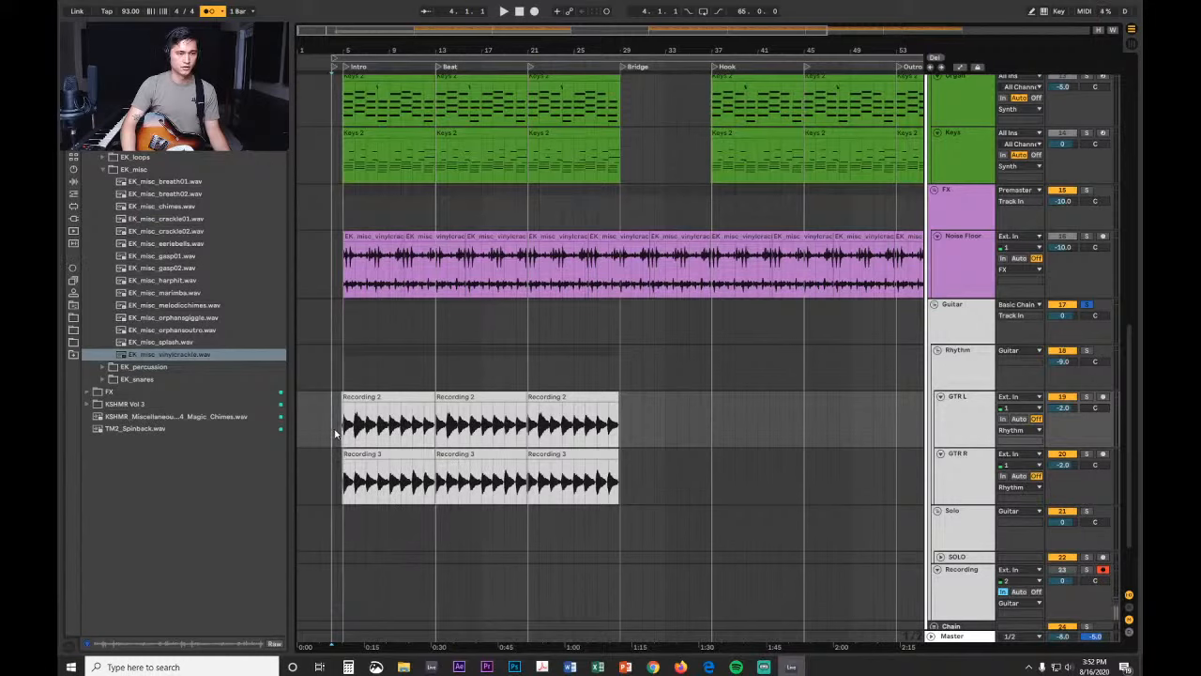
pyautogui.rightClick(333, 433)
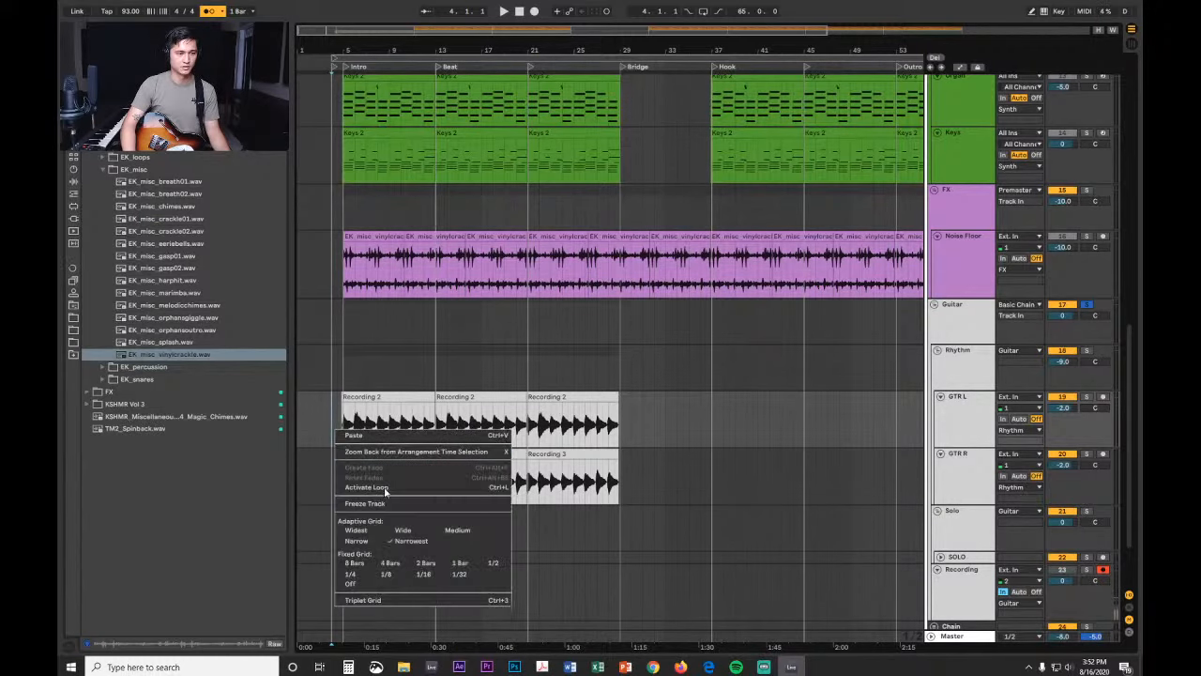
pyautogui.click(460, 535)
pyautogui.moveTo(331, 429); pyautogui.dragTo(657, 491)
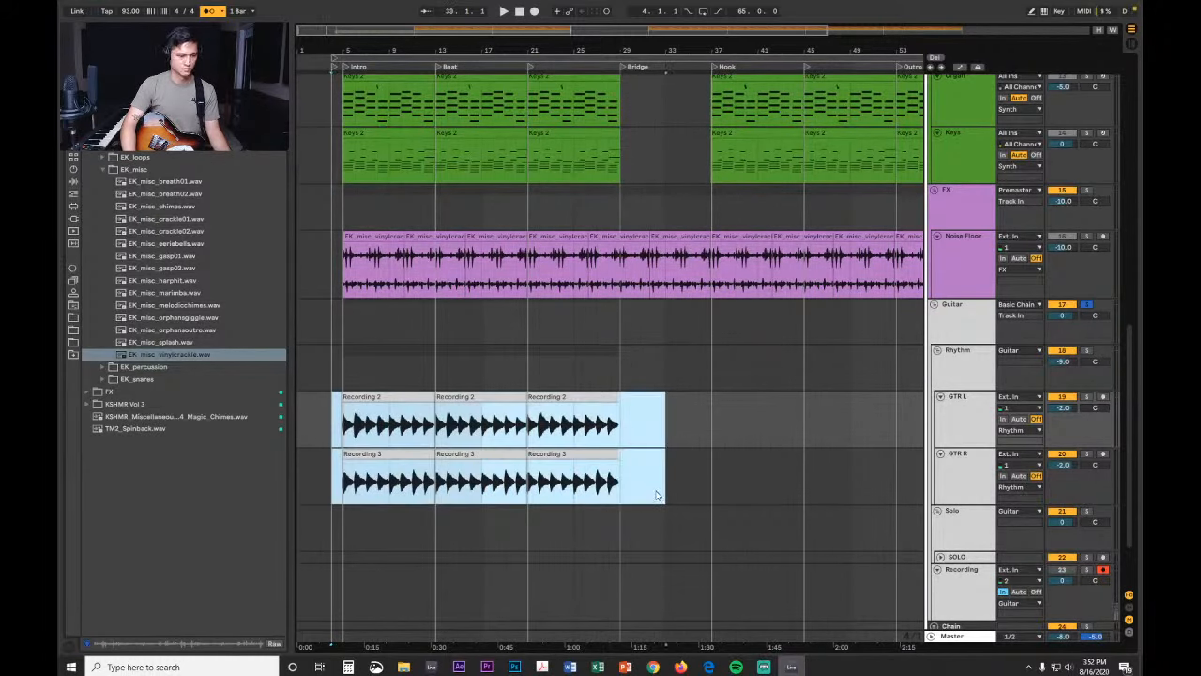
pyautogui.press('Delete')
# Step: Set the adaptive grid to Narrow and paste the cut guitar section at bar 20 so its clips begin just before bar 21
pyautogui.click(518, 427)
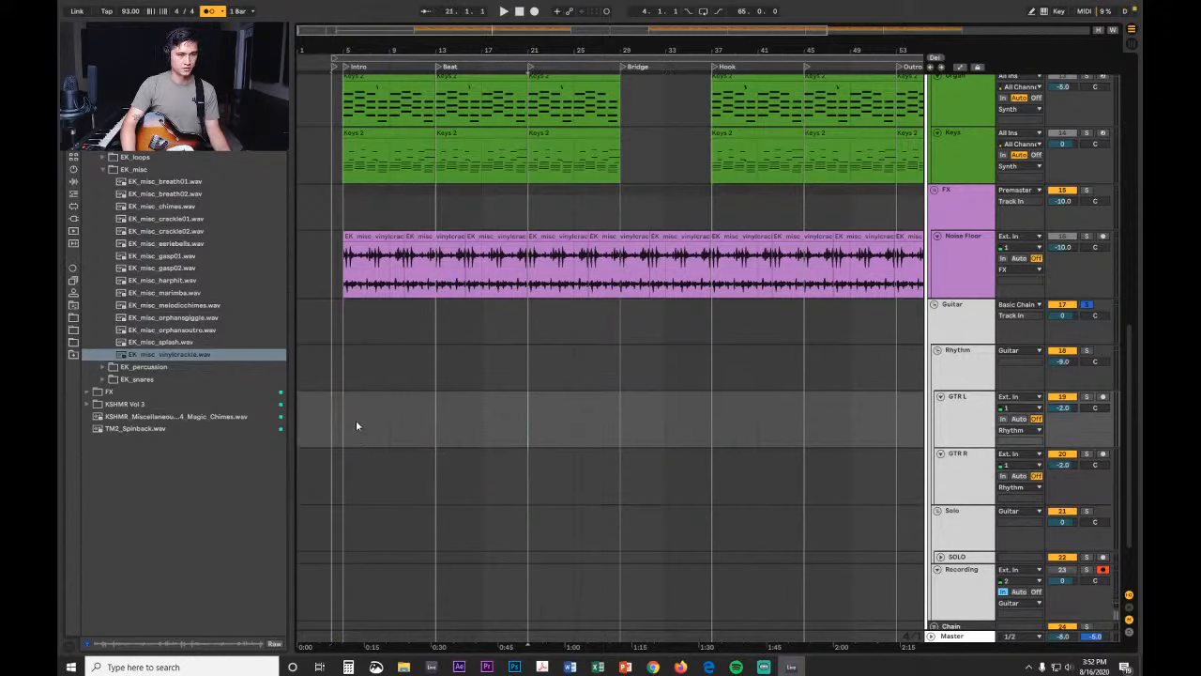
pyautogui.rightClick(523, 421)
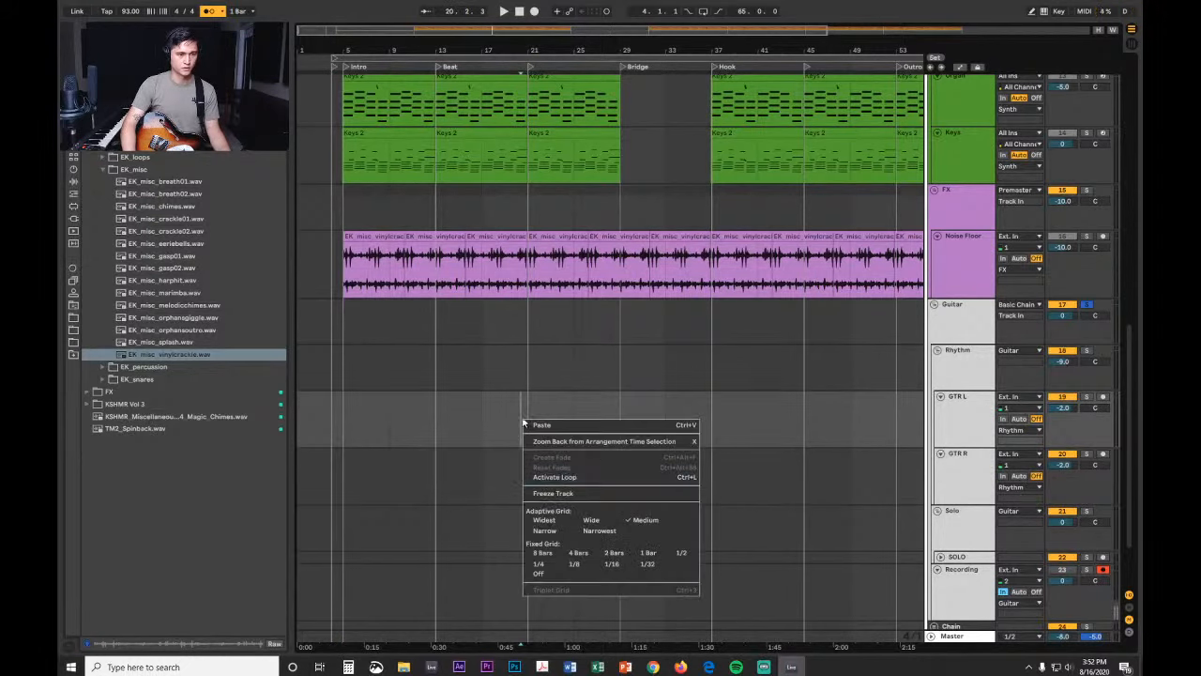
pyautogui.click(561, 533)
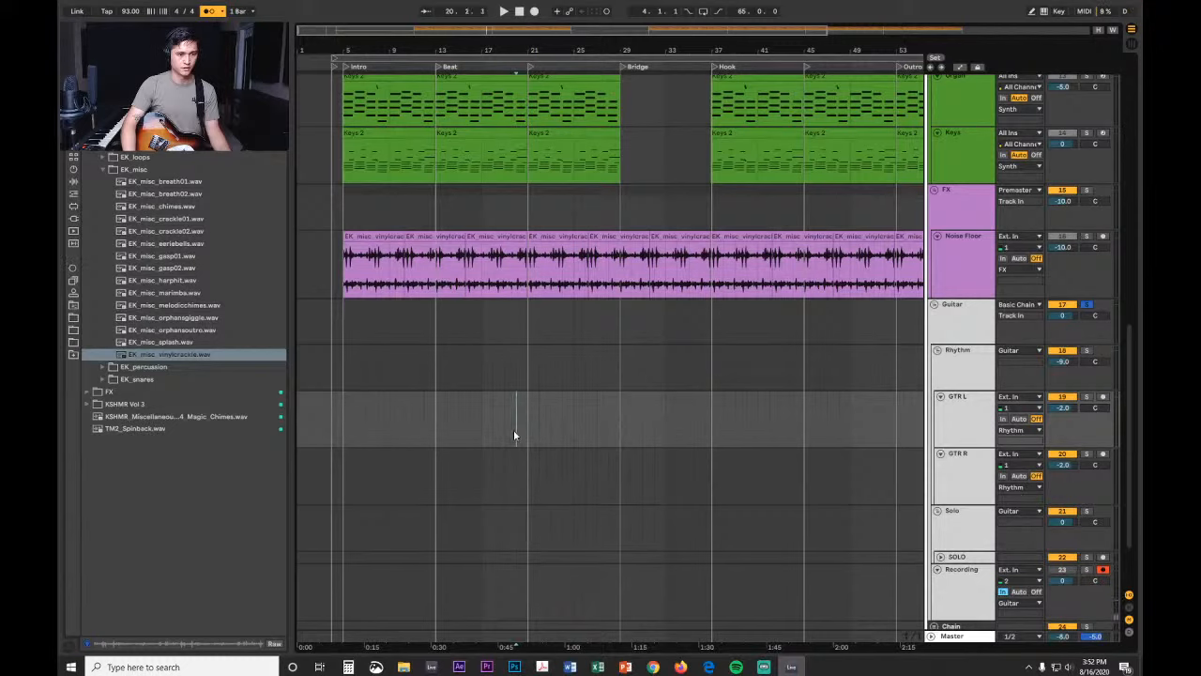
pyautogui.hotkey('ctrl', 'v')
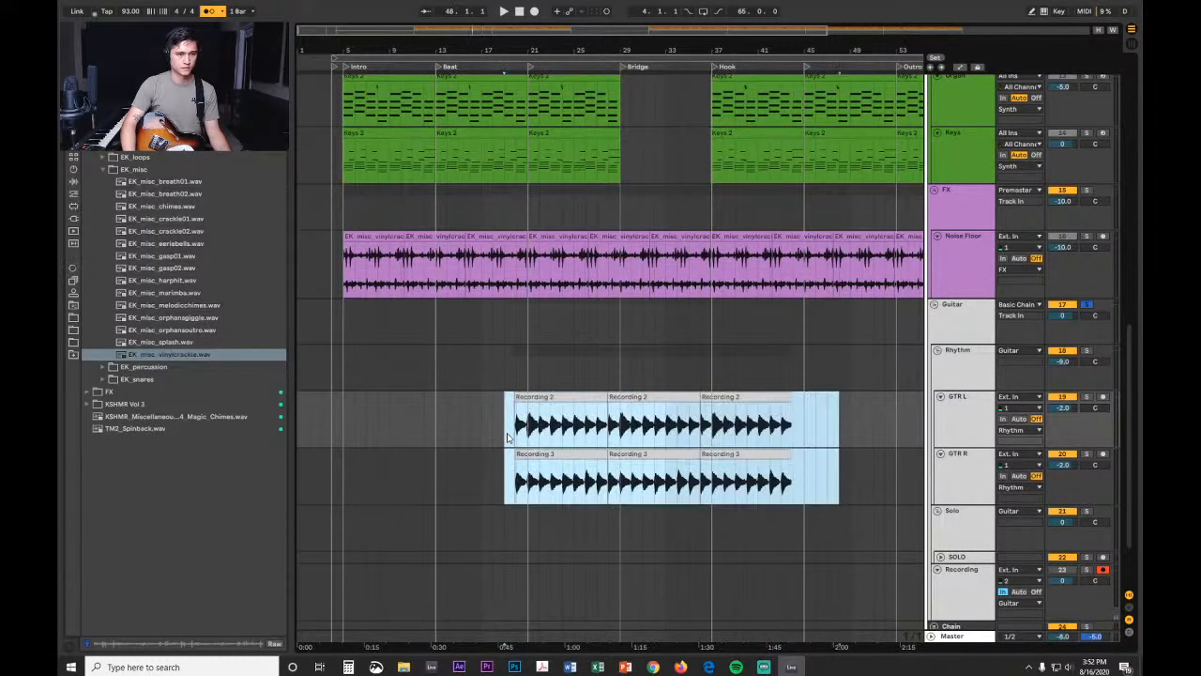
pyautogui.hotkey('ctrl', 'z')
pyautogui.hotkey('ctrl', 'v')
pyautogui.click(517, 437)
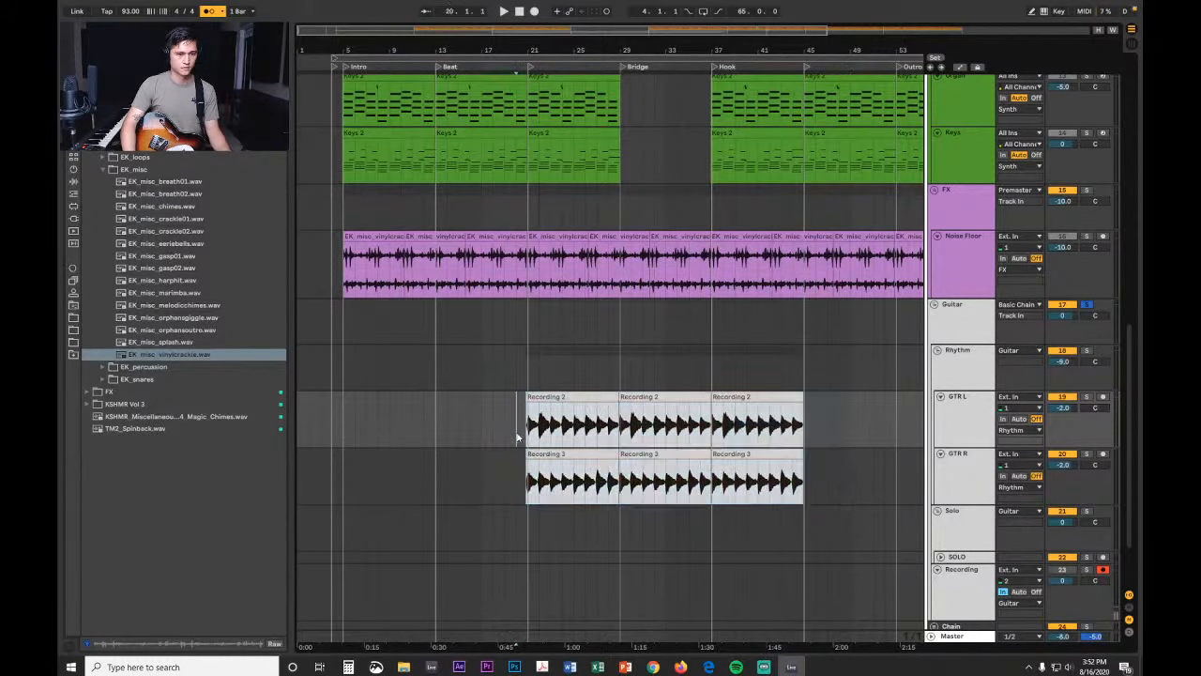
# Step: Paste the guitar section again at bar 44 so both parts continue from bar 45 to the end of the Outro
pyautogui.moveTo(793, 50)
pyautogui.mouseDown()
pyautogui.moveTo(788, 139)
pyautogui.moveTo(694, 124)
pyautogui.moveTo(521, 47)
pyautogui.moveTo(584, 44)
pyautogui.mouseUp()
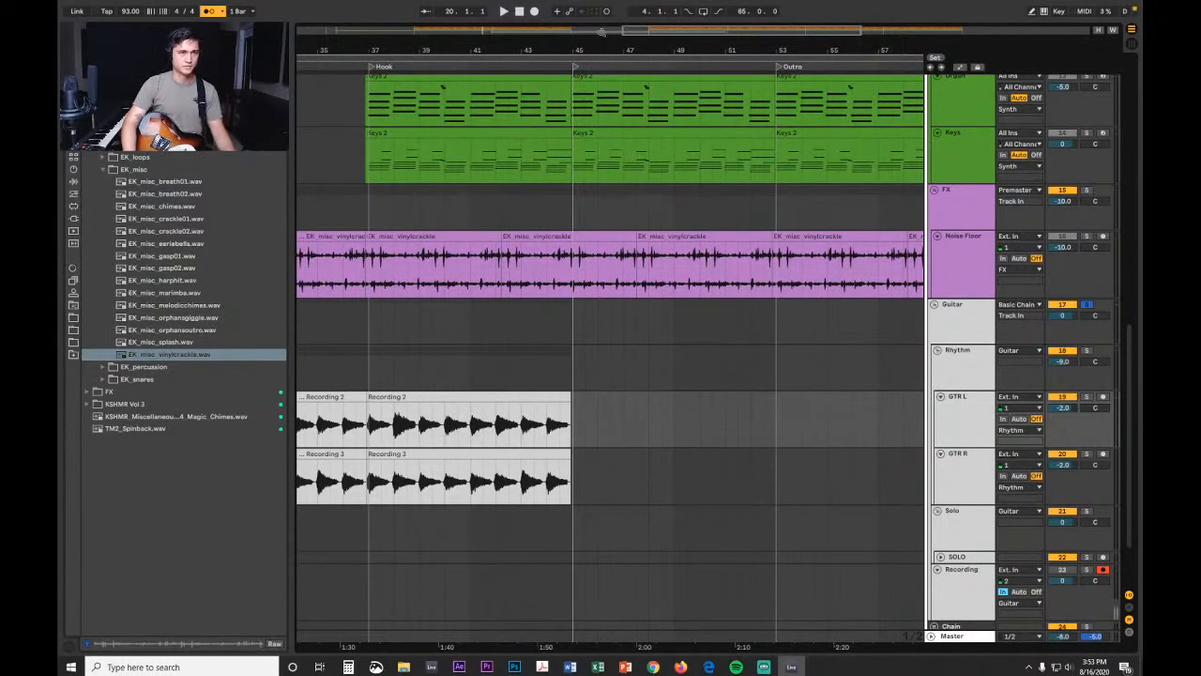
pyautogui.moveTo(602, 46); pyautogui.dragTo(550, 190)
pyautogui.click(567, 422)
pyautogui.hotkey('ctrl', 'v')
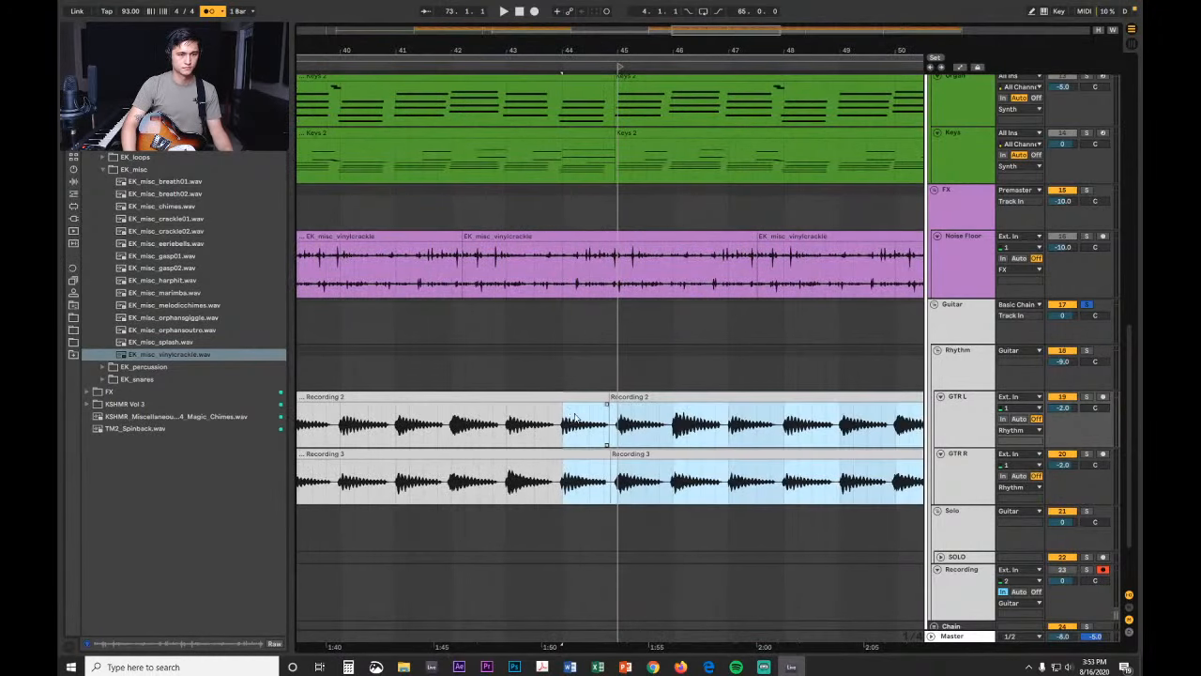
pyautogui.moveTo(658, 47); pyautogui.dragTo(755, 274)
pyautogui.moveTo(786, 46); pyautogui.dragTo(677, 81)
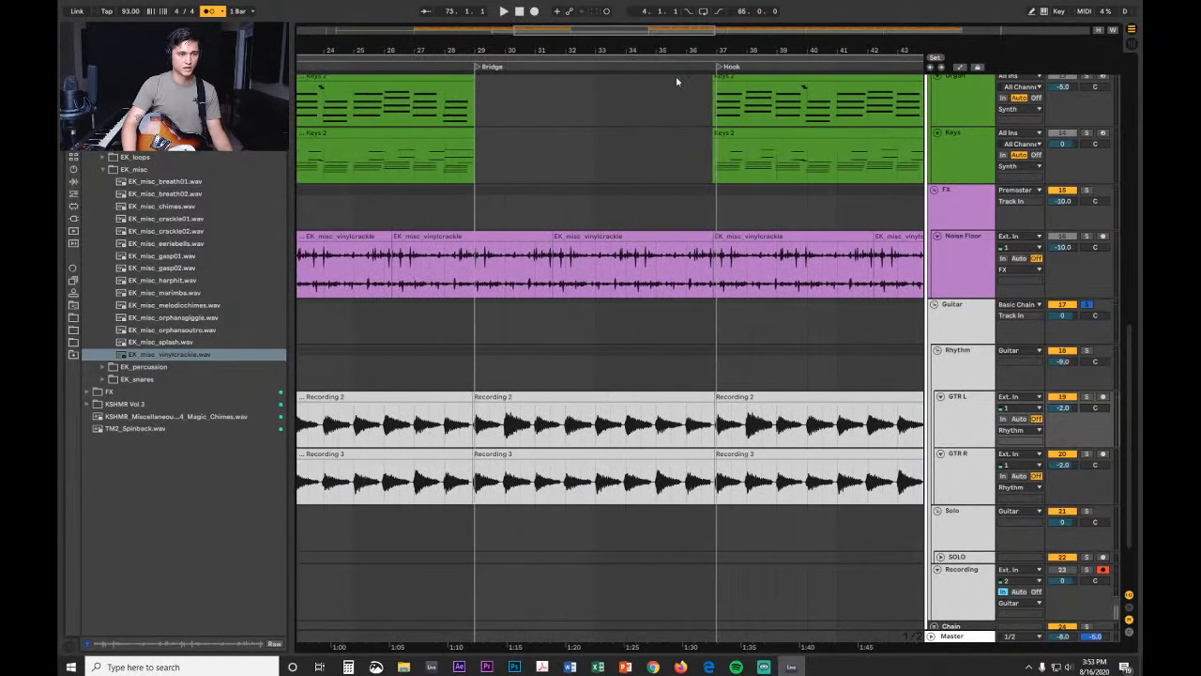
pyautogui.moveTo(473, 50)
pyautogui.mouseDown()
pyautogui.moveTo(476, 132)
pyautogui.moveTo(540, 159)
pyautogui.moveTo(514, 51)
pyautogui.mouseUp()
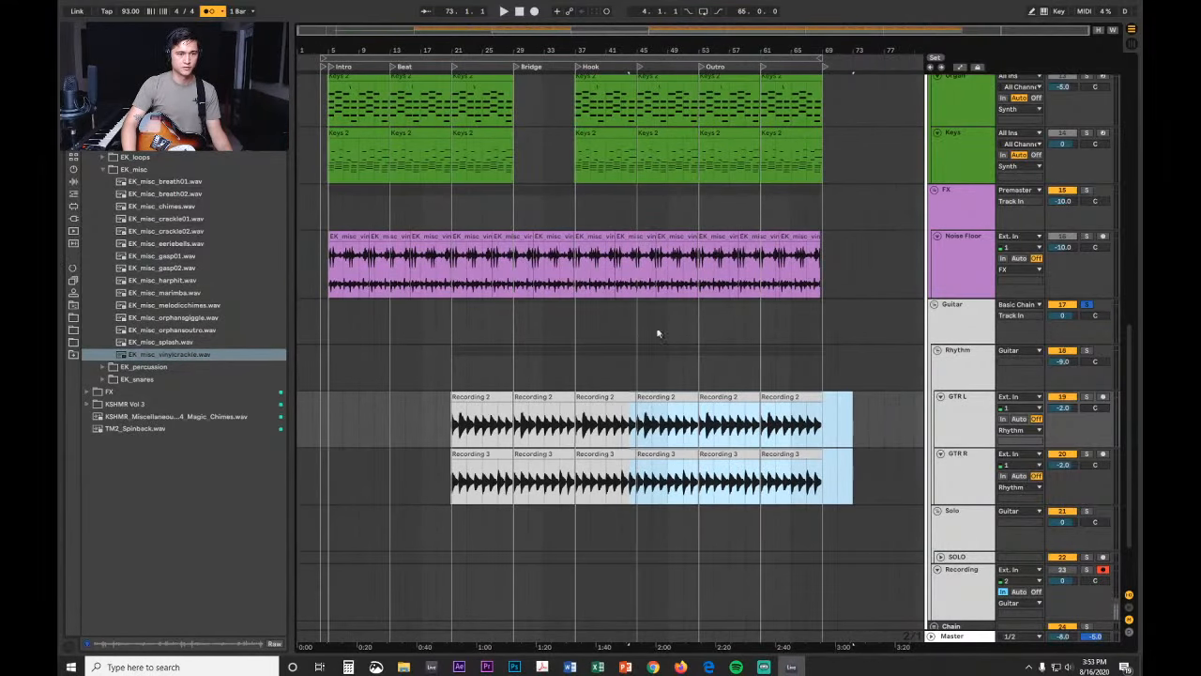
pyautogui.moveTo(763, 50)
pyautogui.mouseDown()
pyautogui.moveTo(763, 100)
pyautogui.moveTo(744, 64)
pyautogui.mouseUp()
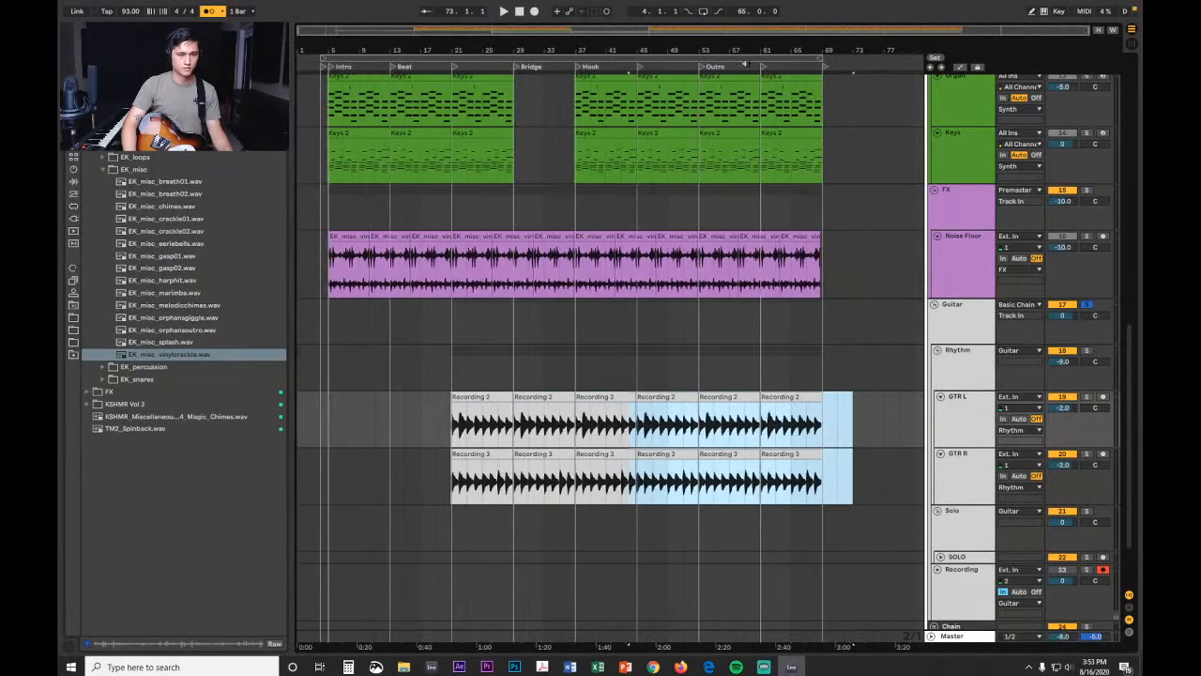
# Step: Unsolo the Guitar group and play the guitar entrance around bar 21 with the full mix
pyautogui.click(442, 375)
pyautogui.press('space')
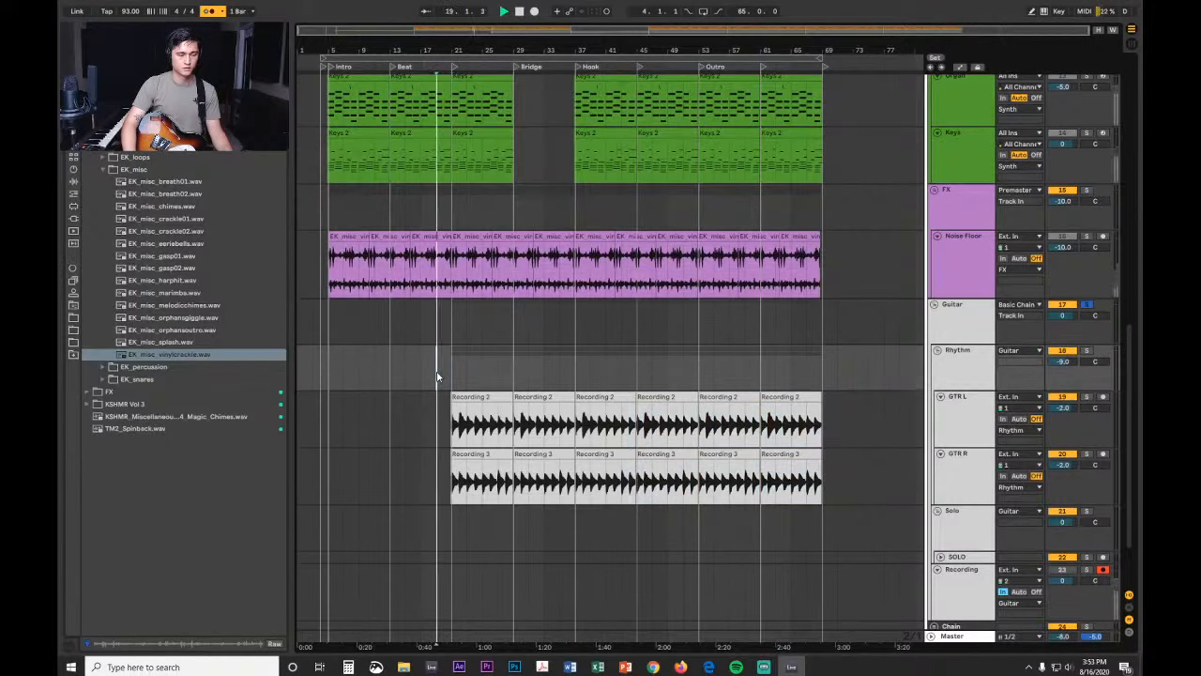
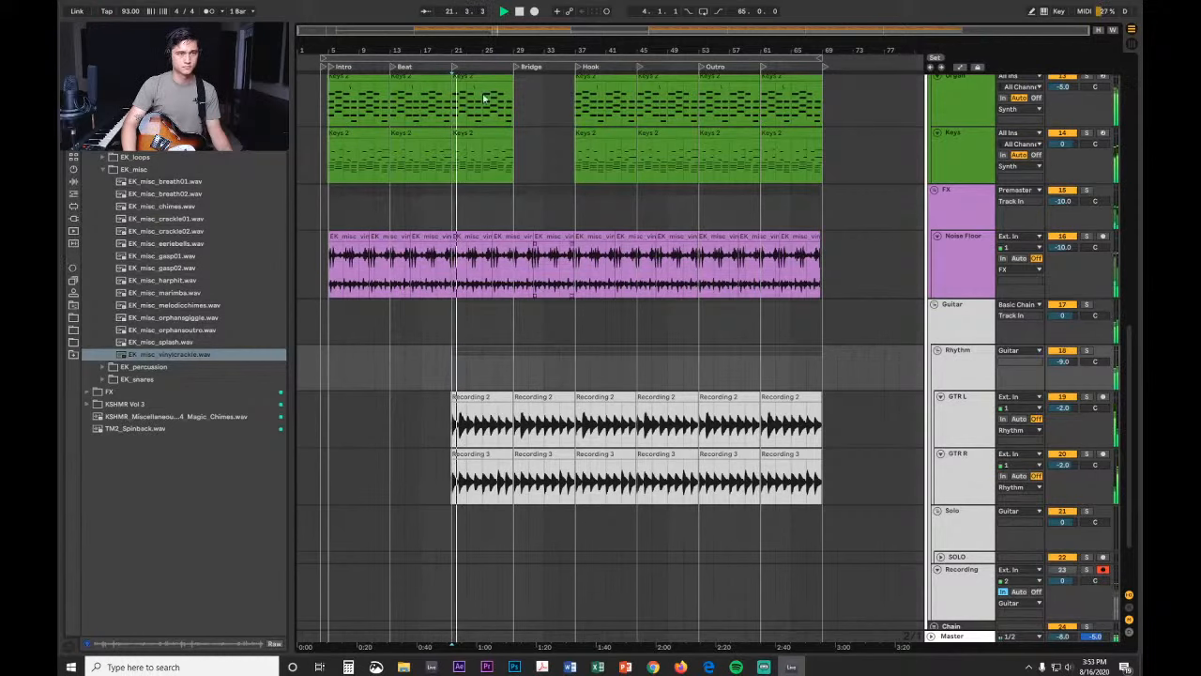
pyautogui.moveTo(438, 48); pyautogui.dragTo(439, 169)
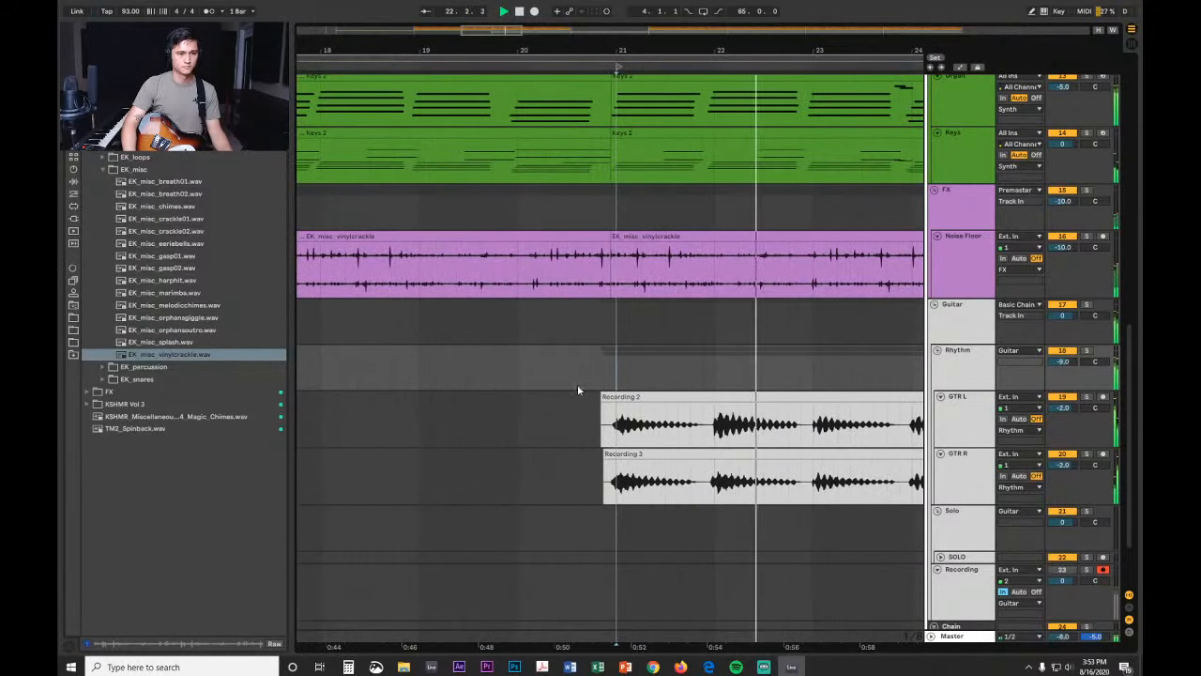
pyautogui.click(567, 382)
pyautogui.press('space')
pyautogui.press('space')
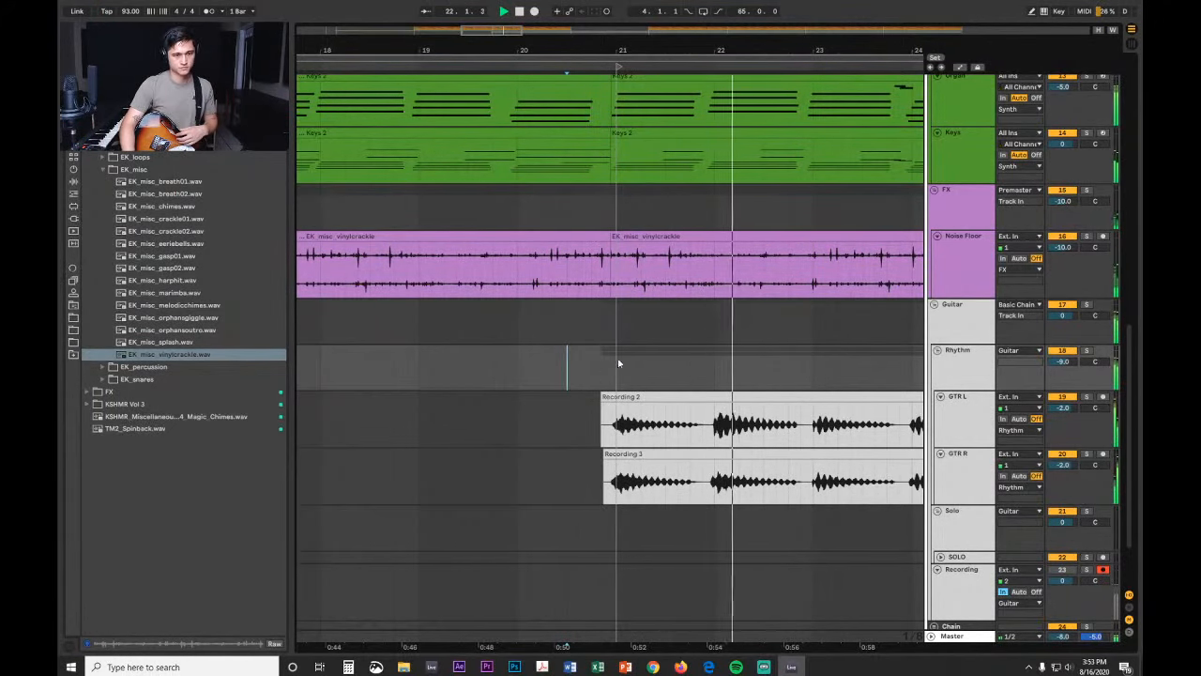
pyautogui.moveTo(729, 53); pyautogui.dragTo(470, 8)
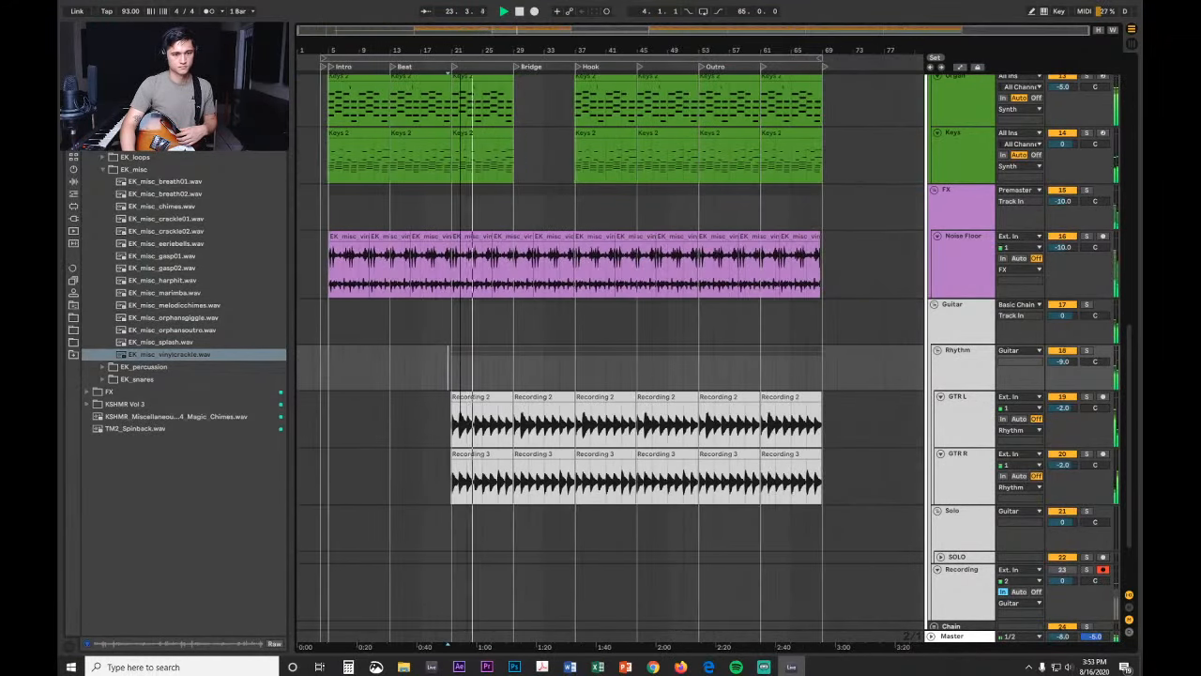
# Step: Set the Rhythm group's volume to -11.0 during playback and stop the playback just after the Bridge begins
pyautogui.moveTo(437, 418); pyautogui.dragTo(852, 474)
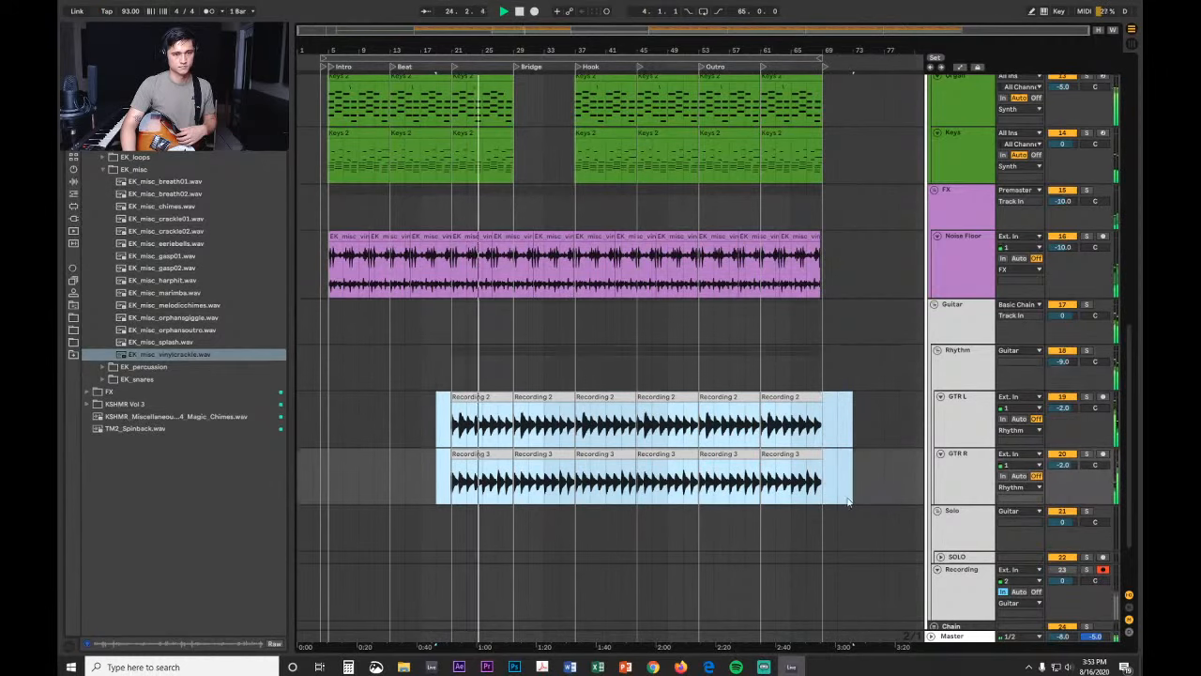
pyautogui.moveTo(482, 51); pyautogui.dragTo(558, 411)
pyautogui.rightClick(572, 384)
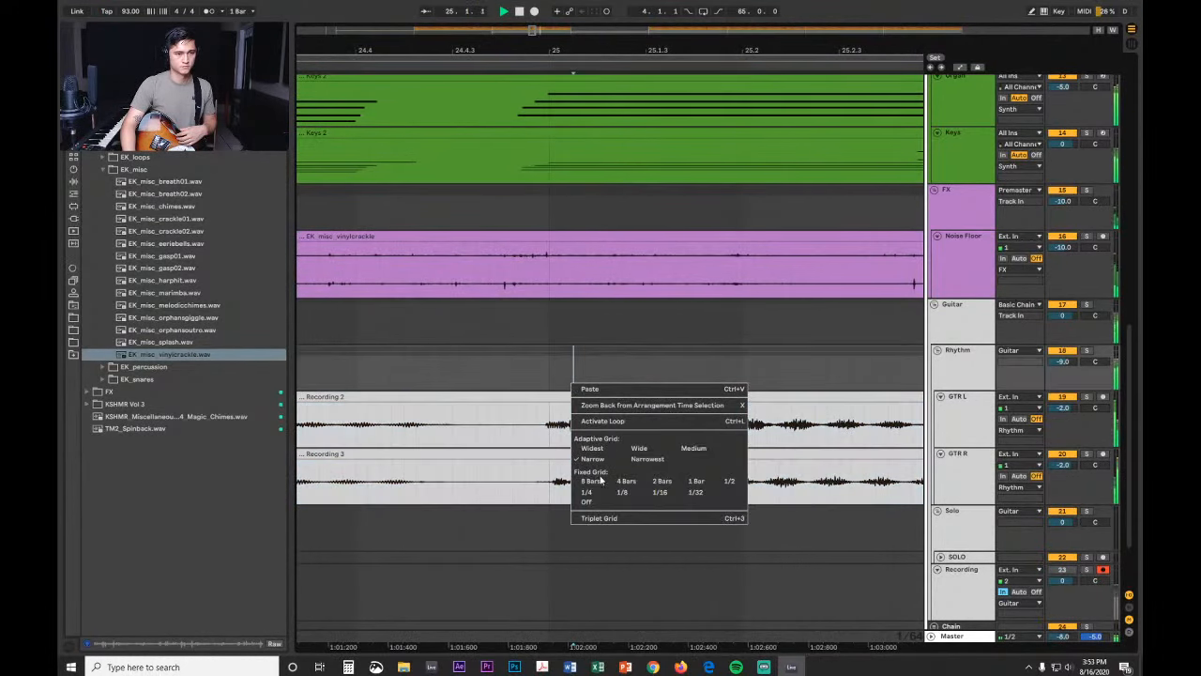
pyautogui.click(668, 47)
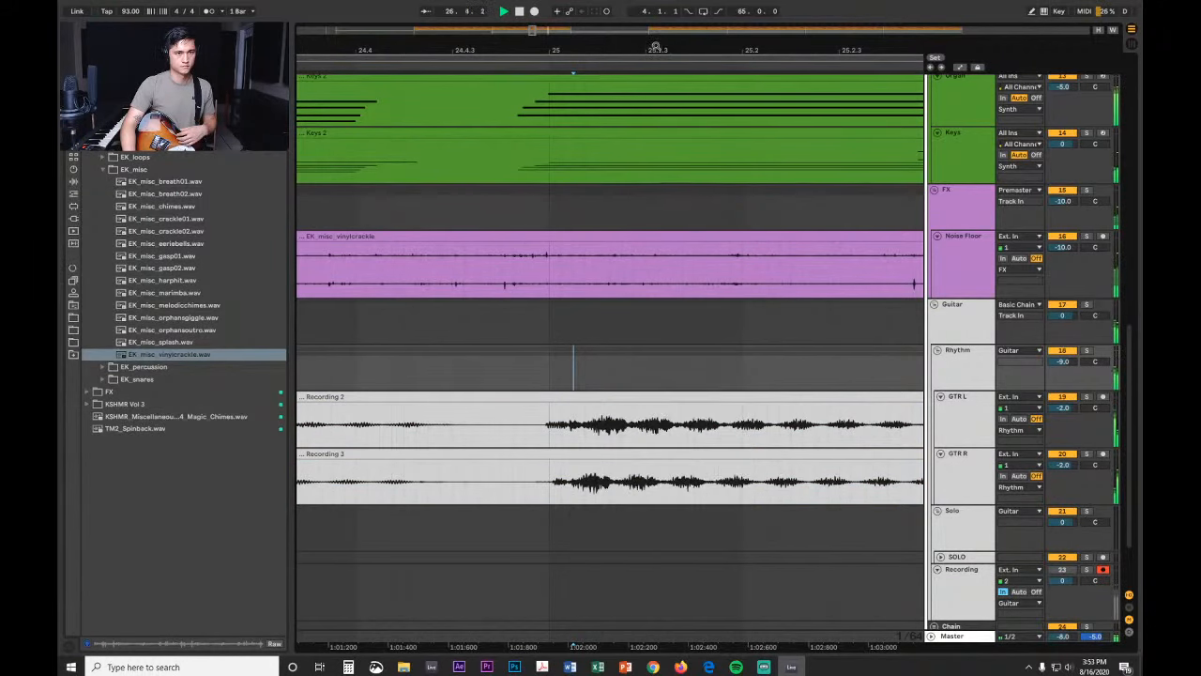
pyautogui.moveTo(656, 46); pyautogui.dragTo(656, 2)
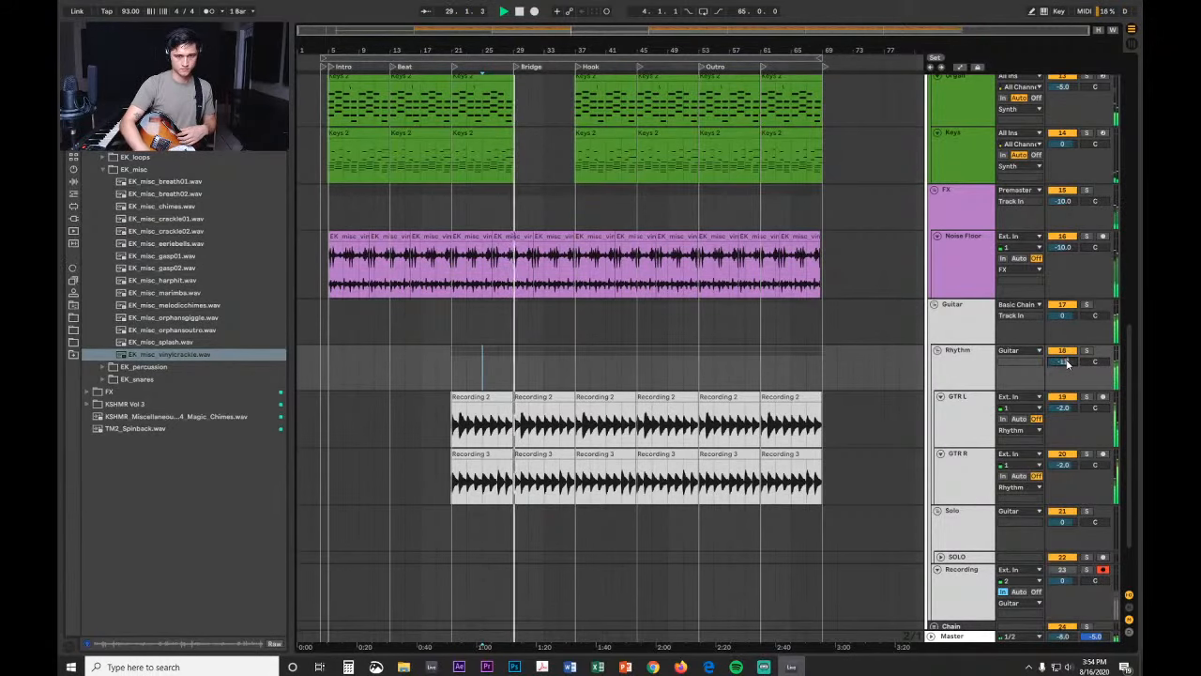
pyautogui.click(523, 178)
pyautogui.scroll(5, 521, 178)
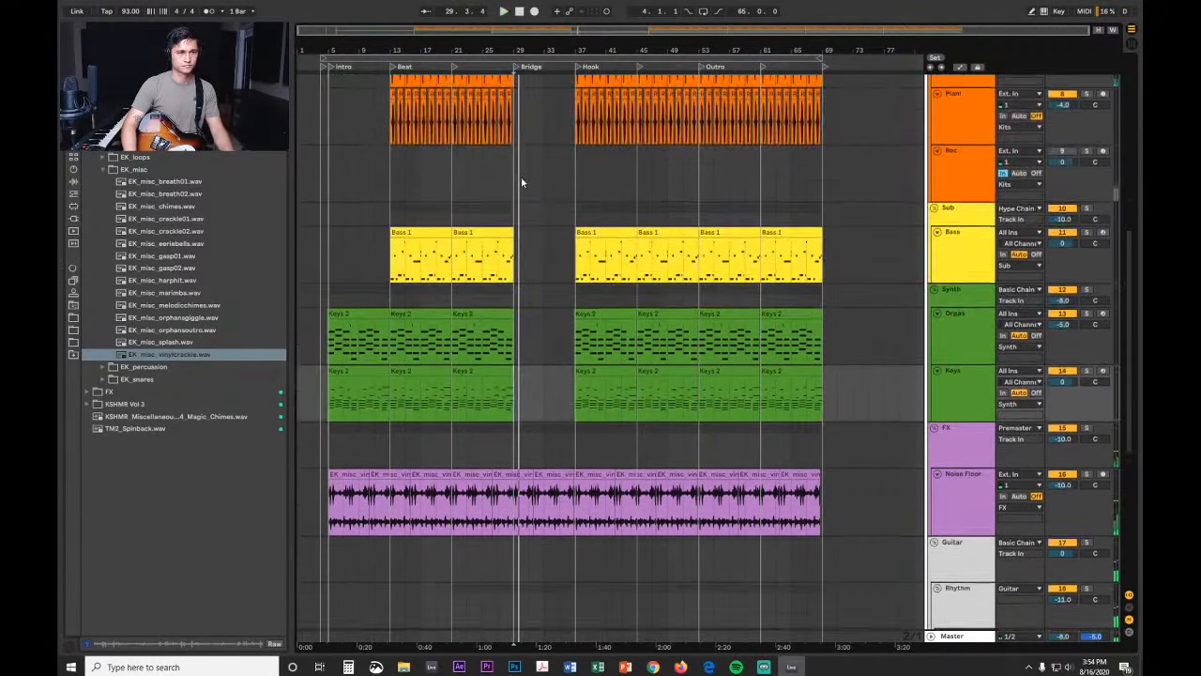
pyautogui.press('space')
# Step: Set the fixed grid to 1 Bar and copy the Lofi Kit clip from bars 13 to 15 to the Bridge at bar 29
pyautogui.scroll(6, 520, 178)
pyautogui.moveTo(399, 53); pyautogui.dragTo(399, 122)
pyautogui.rightClick(358, 246)
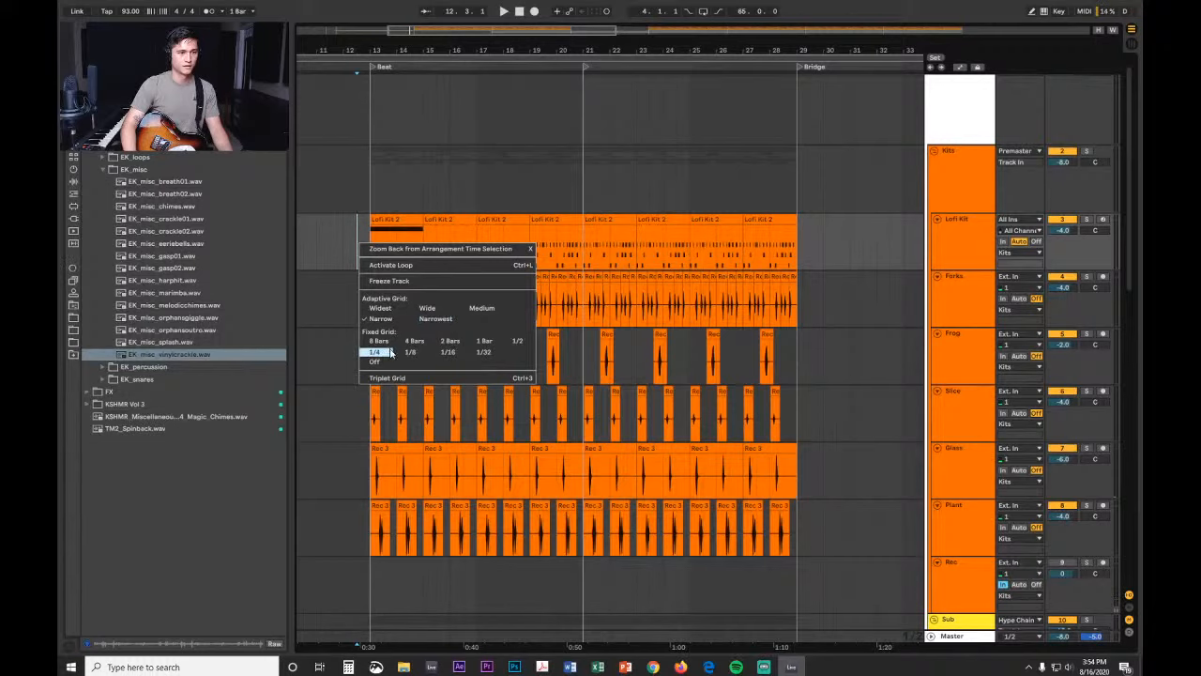
pyautogui.click(482, 341)
pyautogui.moveTo(369, 256); pyautogui.dragTo(432, 251)
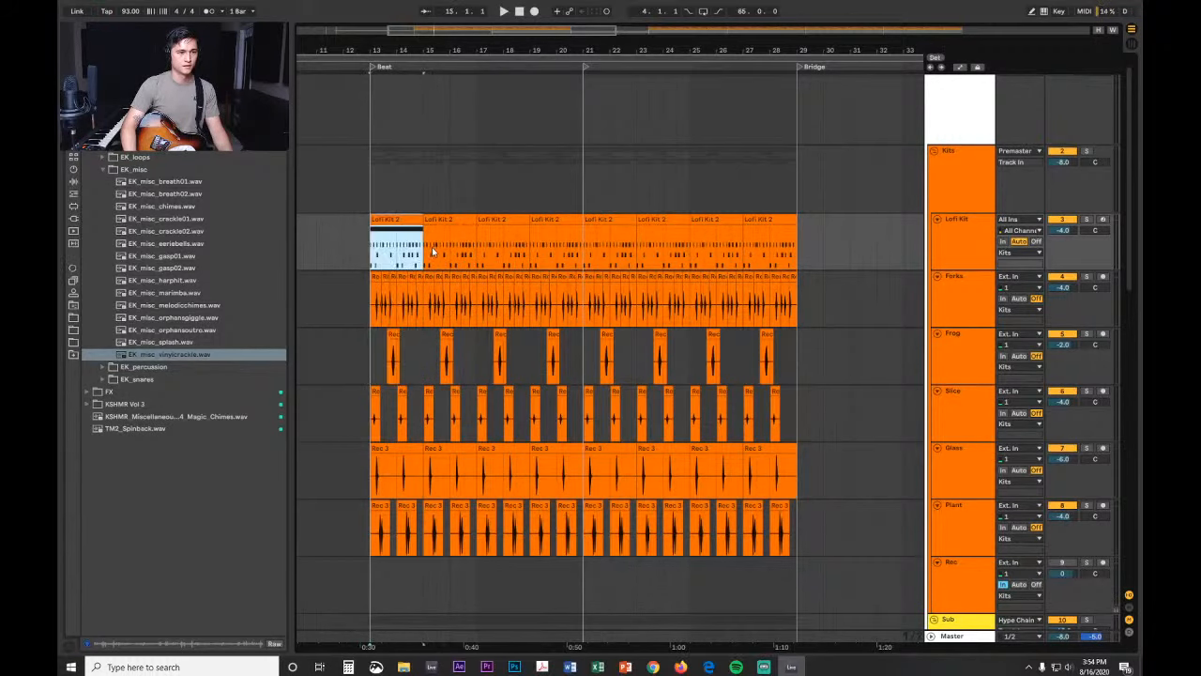
pyautogui.click(797, 267)
pyautogui.hotkey('ctrl', 'v')
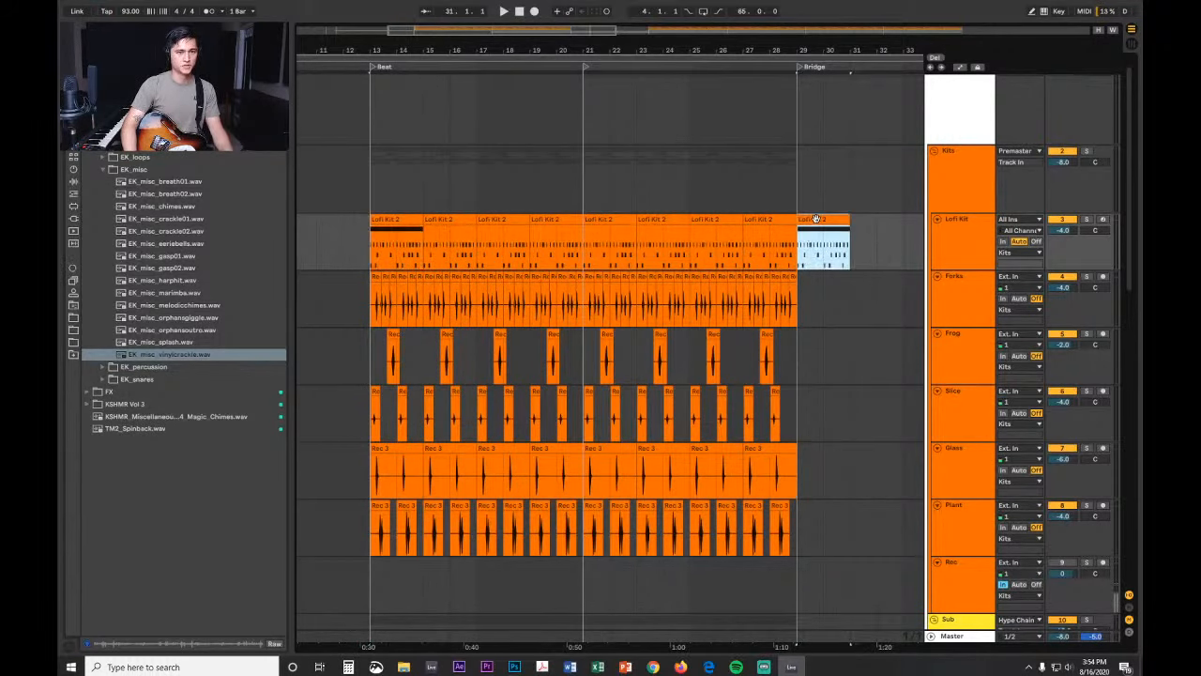
# Step: Delete all notes in the Bridge's Lofi Kit clip except the crash and the first kick
pyautogui.doubleClick(815, 218)
pyautogui.moveTo(1104, 531); pyautogui.dragTo(532, 495)
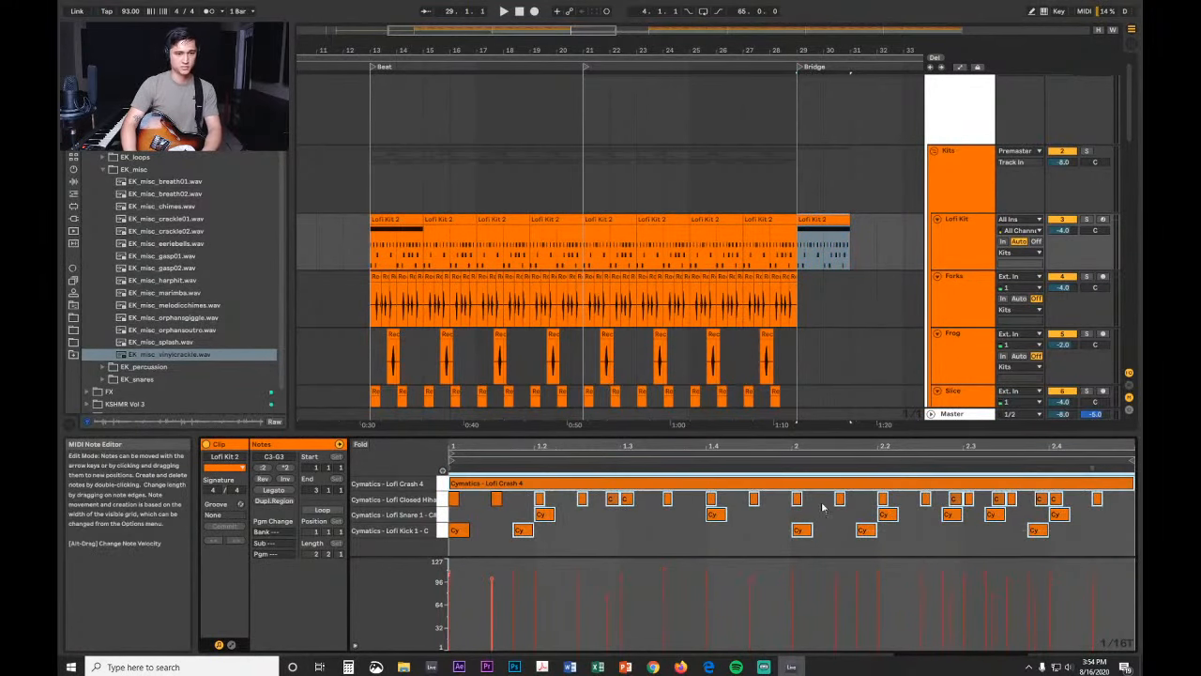
pyautogui.click(567, 487)
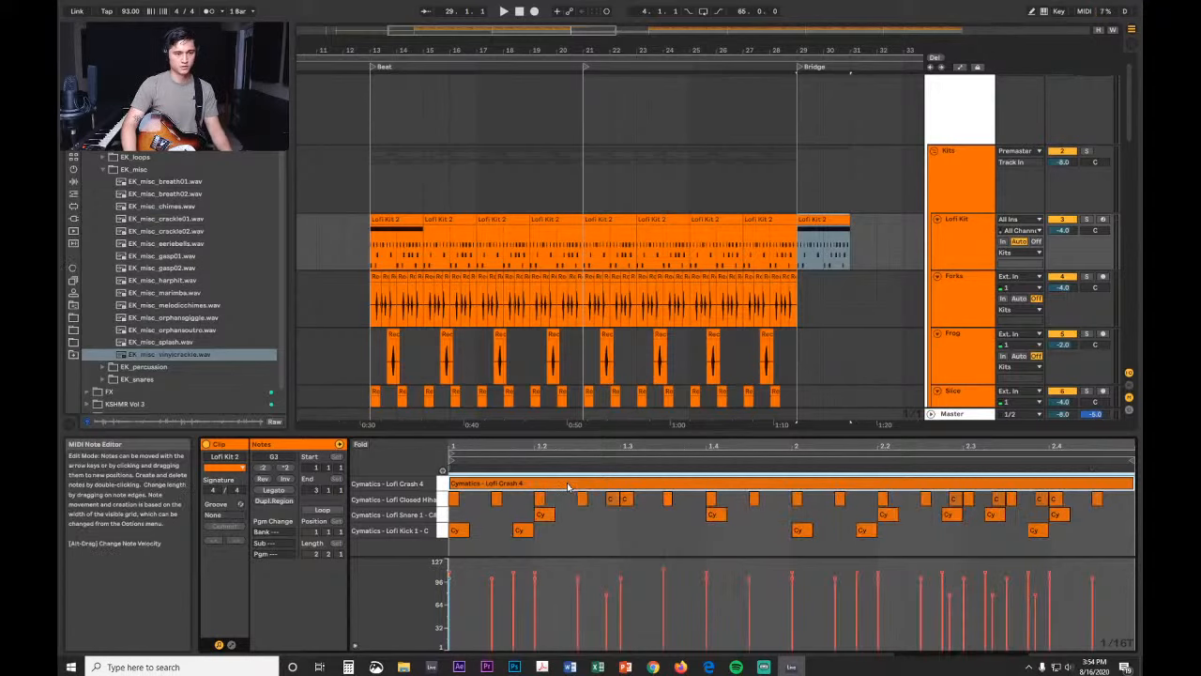
pyautogui.moveTo(1124, 536); pyautogui.dragTo(516, 498)
pyautogui.press('Delete')
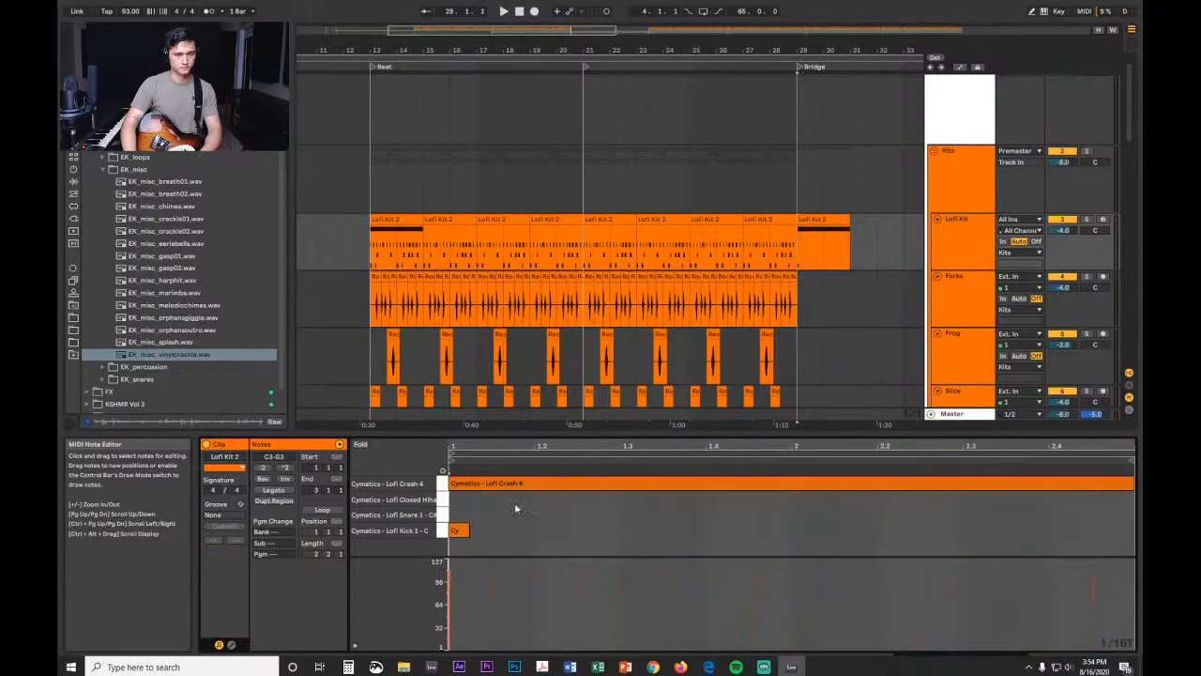
# Step: Play the song from the Bridge and copy the Lofi Kit clip with the crash from bar 13 onto the clip at bar 21
pyautogui.press('space')
pyautogui.moveTo(833, 51); pyautogui.dragTo(504, 43)
pyautogui.click(699, 221)
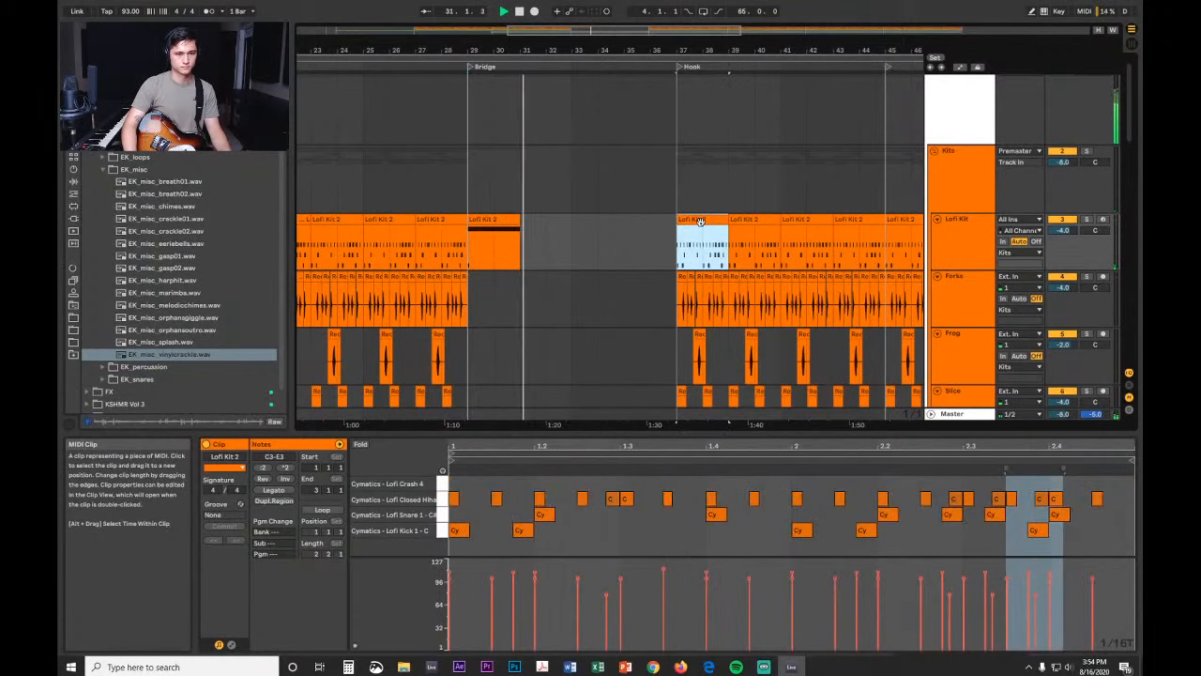
pyautogui.moveTo(514, 51); pyautogui.dragTo(526, 25)
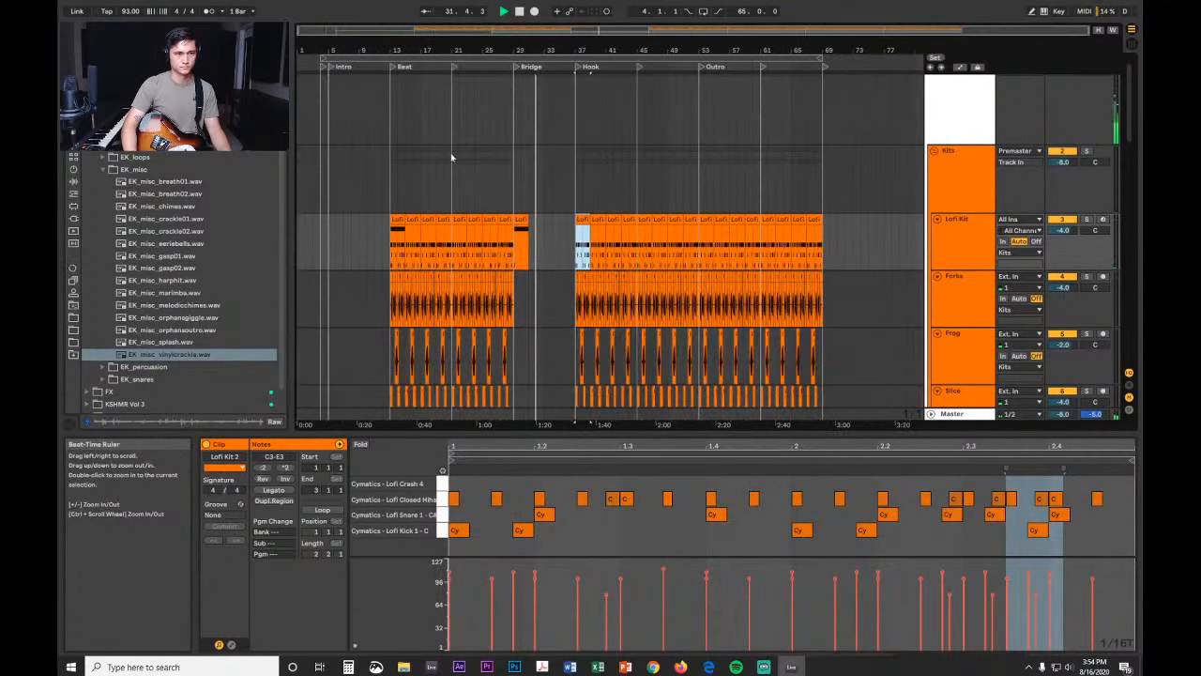
pyautogui.click(394, 221)
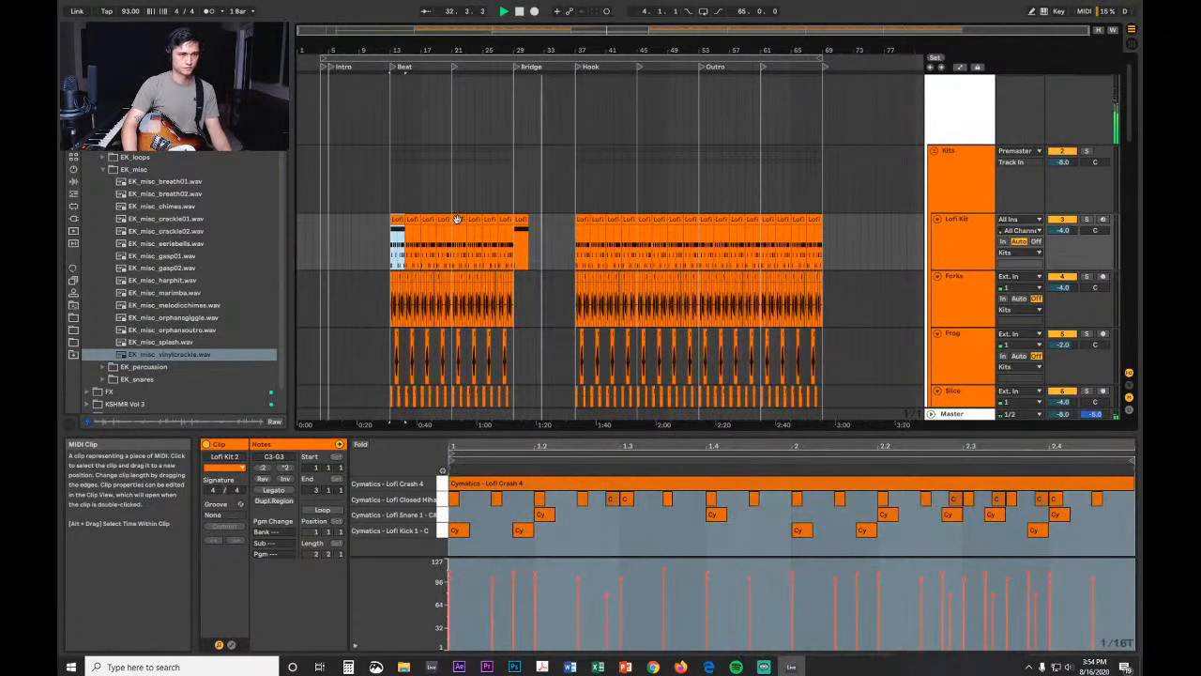
pyautogui.click(457, 219)
pyautogui.hotkey('ctrl', 'v')
# Step: Paste the crash version of the Lofi Kit clip at bars 37, 45, 53 and 61 in the Hook and Outro
pyautogui.click(583, 221)
pyautogui.hotkey('ctrl', 'v')
pyautogui.click(646, 220)
pyautogui.hotkey('ctrl', 'v')
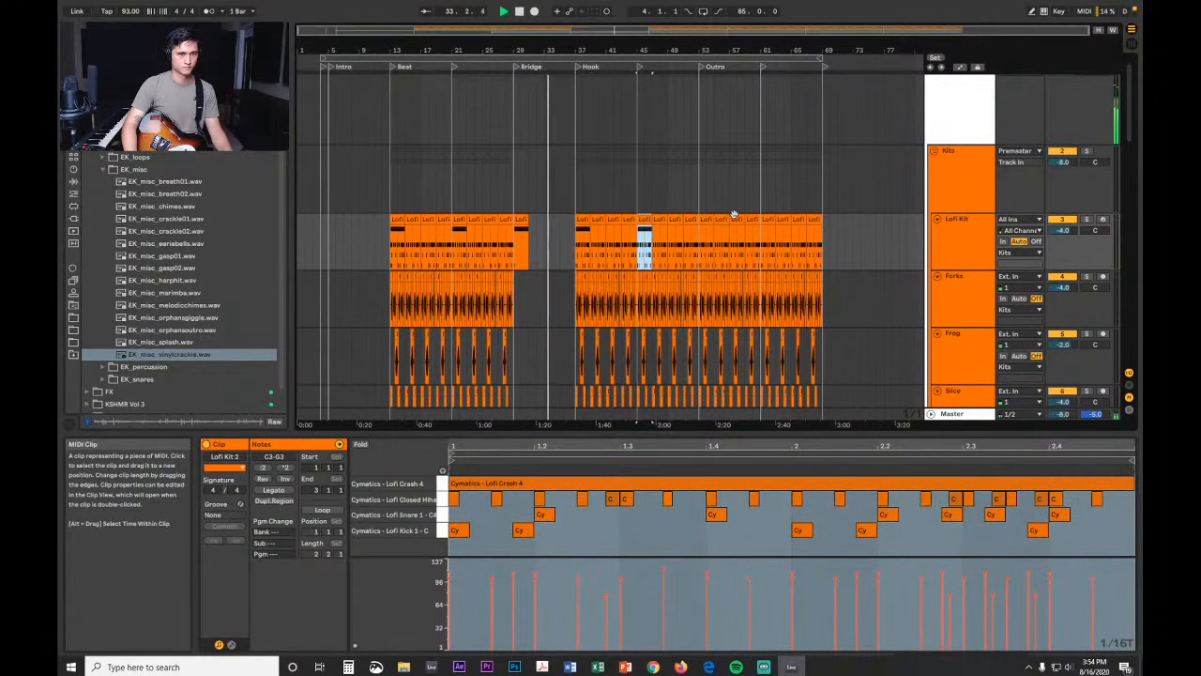
pyautogui.click(707, 220)
pyautogui.hotkey('ctrl', 'v')
pyautogui.click(764, 220)
pyautogui.hotkey('ctrl', 'v')
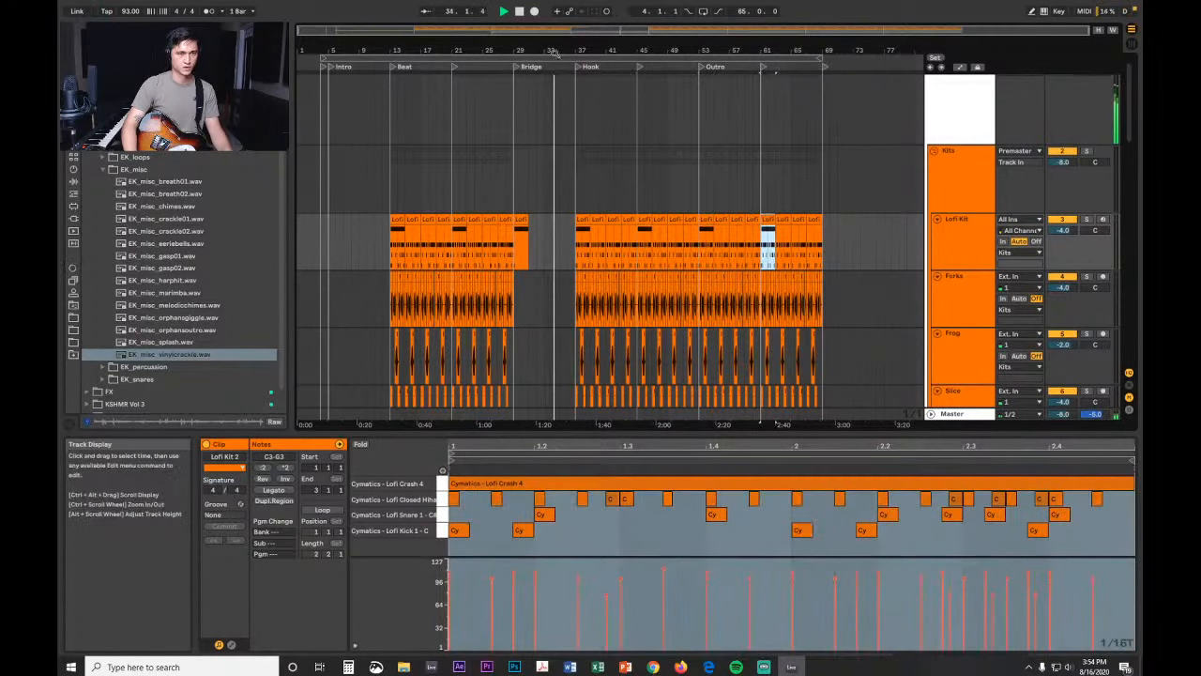
# Step: Copy bar 38 of the Hook's first Lofi Kit clip to bar 36, directly before the Hook
pyautogui.moveTo(555, 53); pyautogui.dragTo(555, 94)
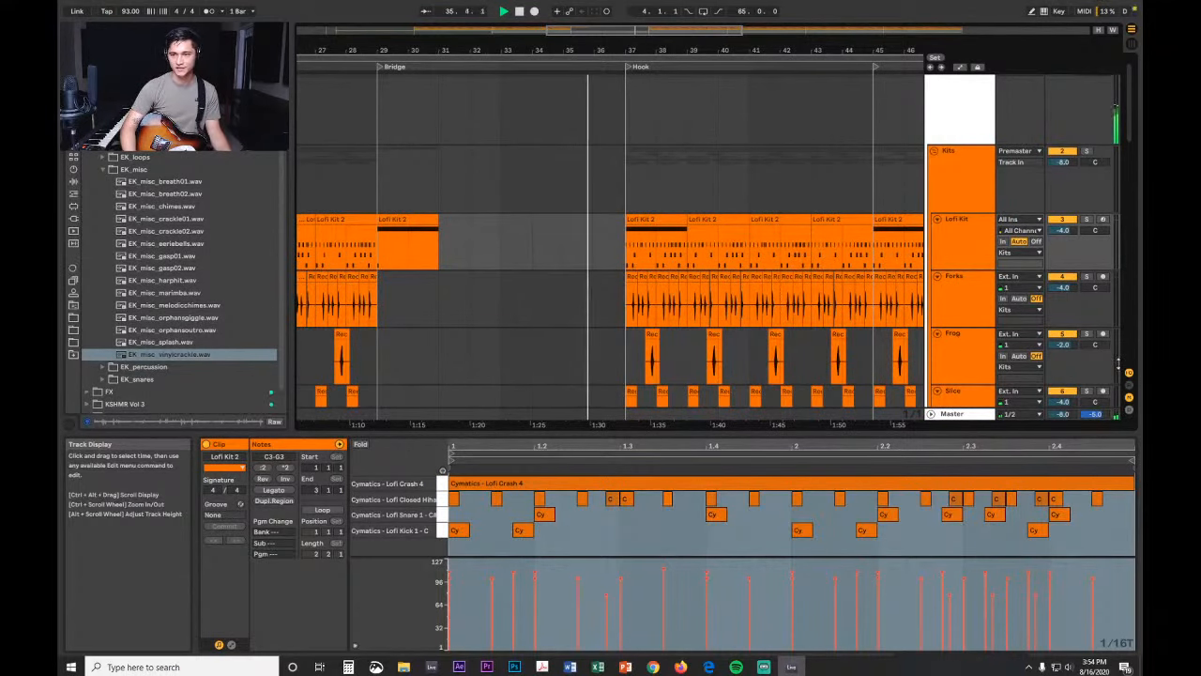
pyautogui.moveTo(645, 51); pyautogui.dragTo(645, 75)
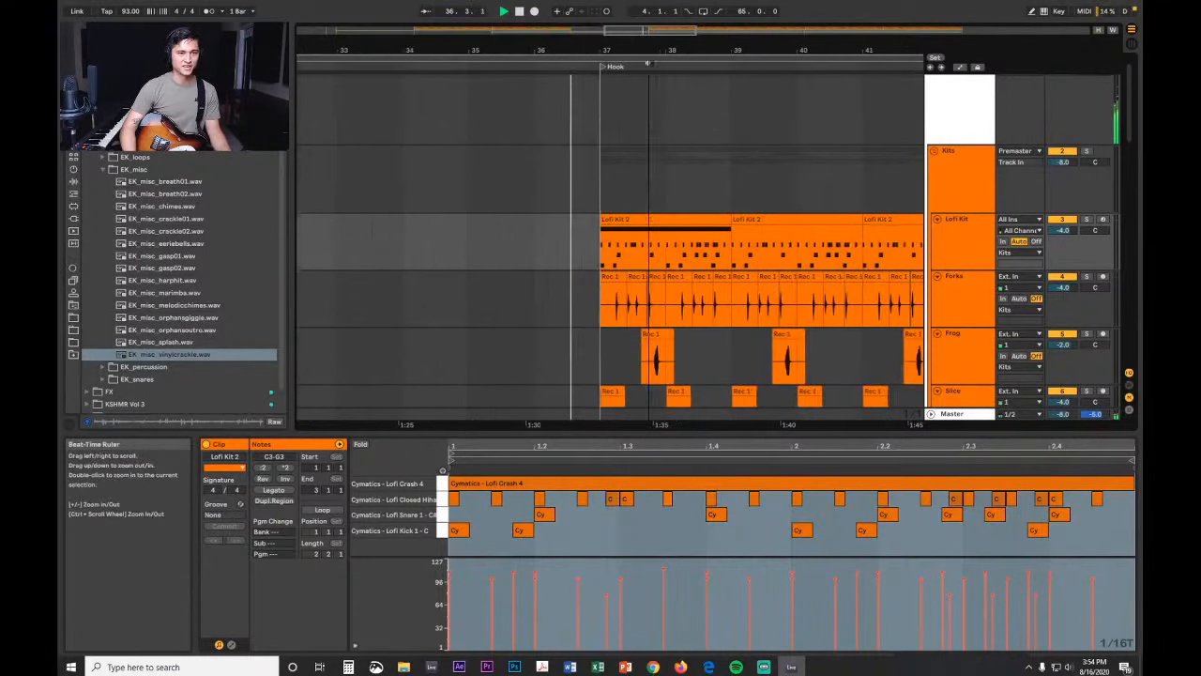
pyautogui.click(599, 266)
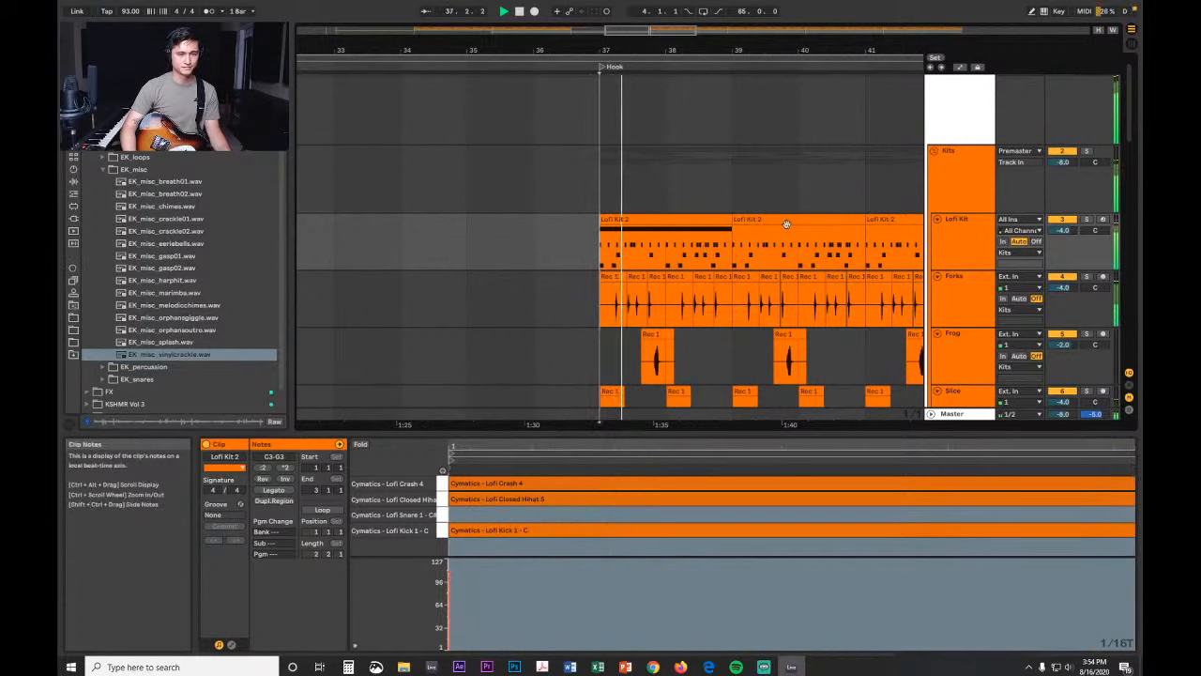
pyautogui.moveTo(707, 45); pyautogui.dragTo(707, 80)
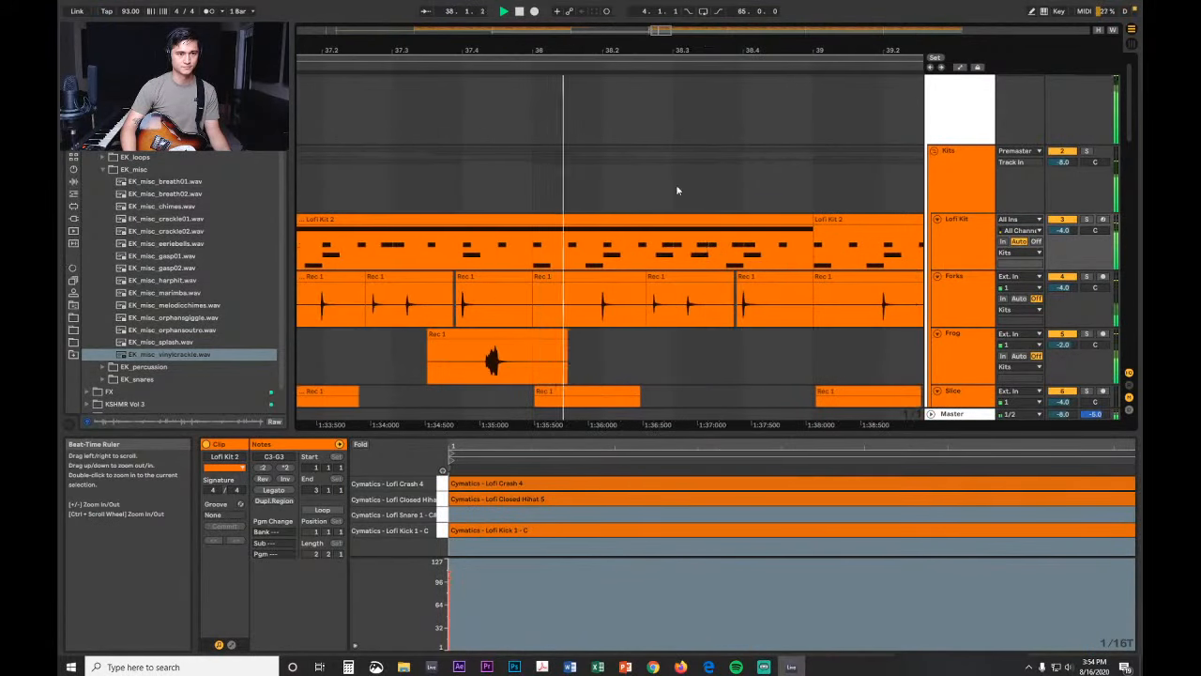
pyautogui.moveTo(531, 254); pyautogui.dragTo(803, 263)
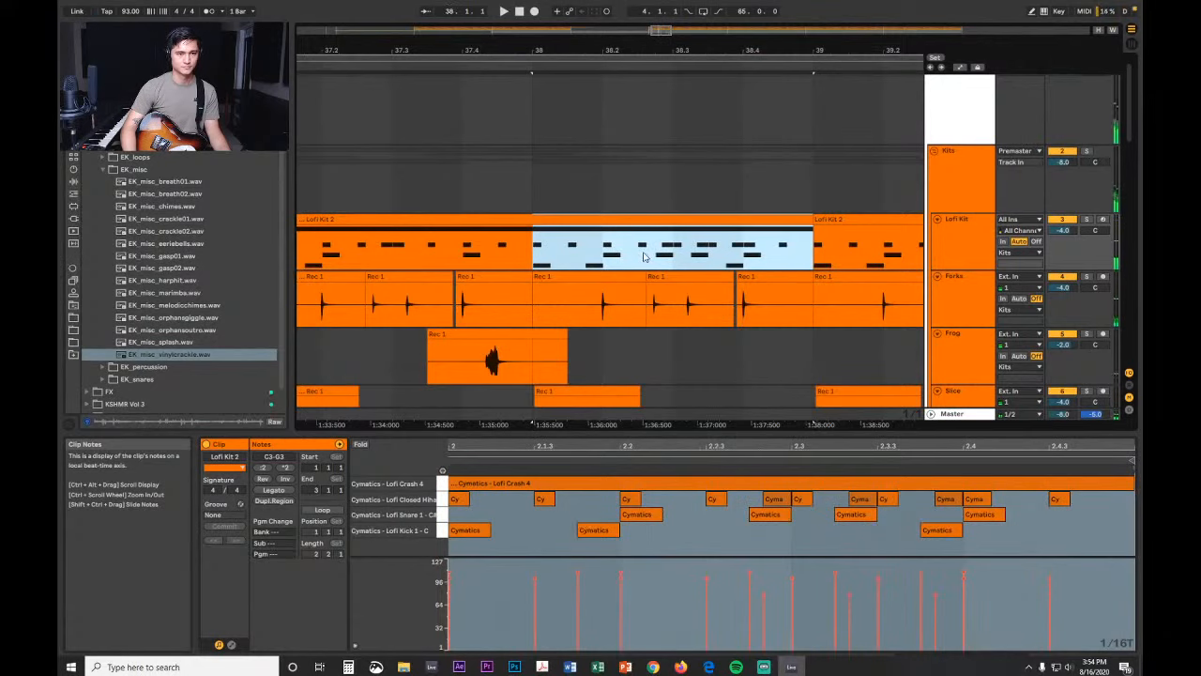
pyautogui.scroll(-5, 670, 160)
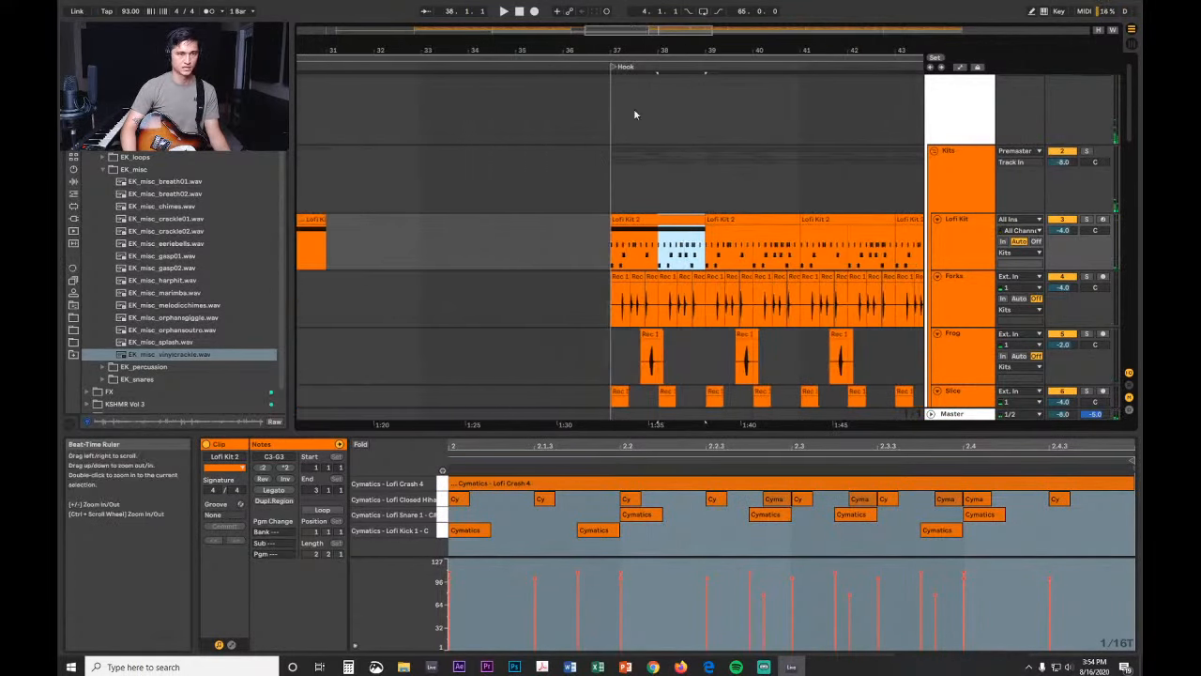
pyautogui.click(516, 242)
pyautogui.hotkey('ctrl', 'v')
pyautogui.moveTo(537, 219); pyautogui.dragTo(586, 218)
# Step: Delete the crash, snare and kick notes from the Lofi Kit clip at bar 36, keeping only the closed hi-hats
pyautogui.click(975, 490)
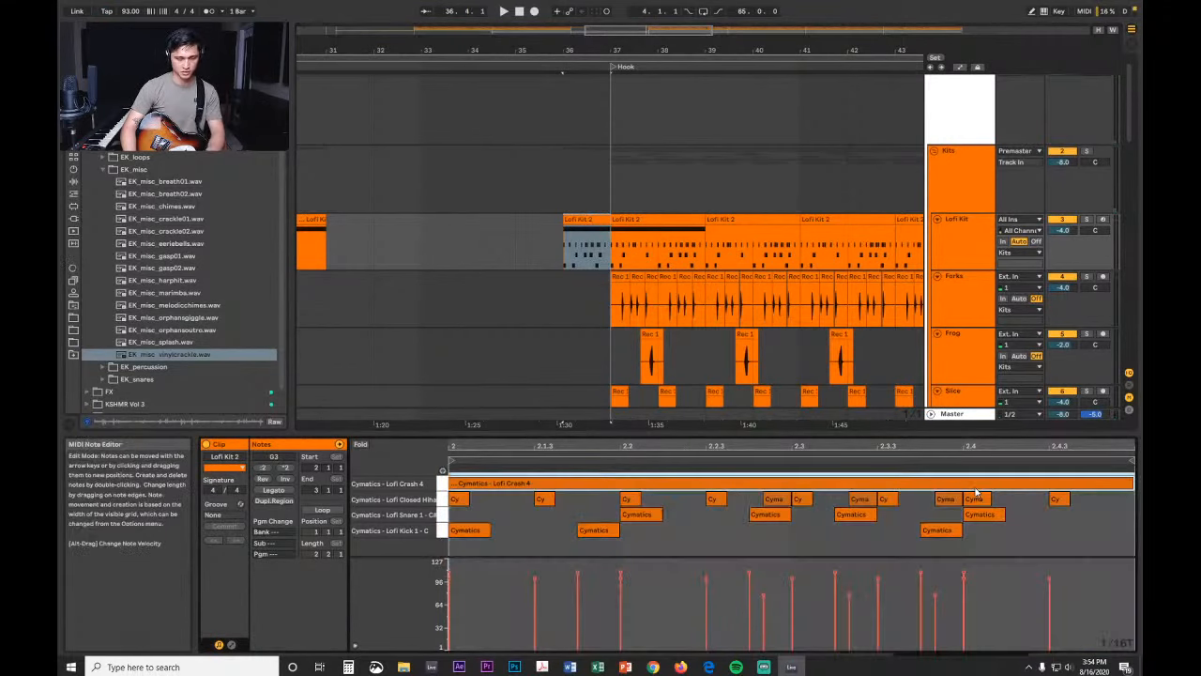
pyautogui.press('Delete')
pyautogui.moveTo(1070, 531); pyautogui.dragTo(448, 508)
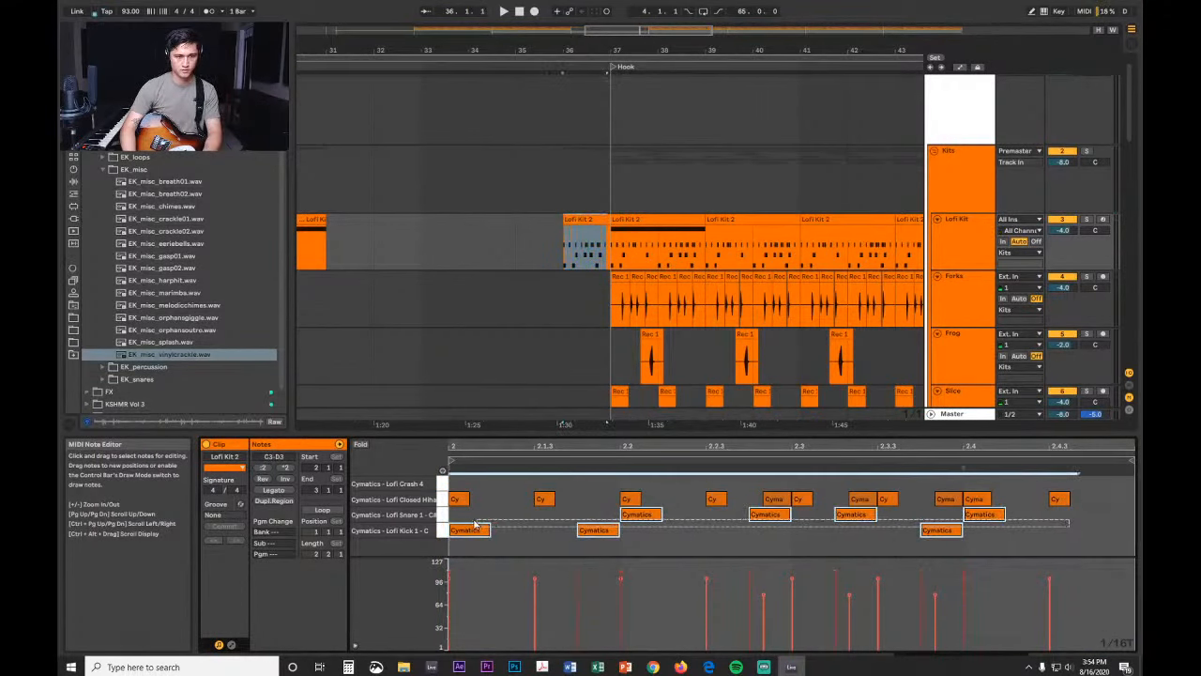
pyautogui.press('Delete')
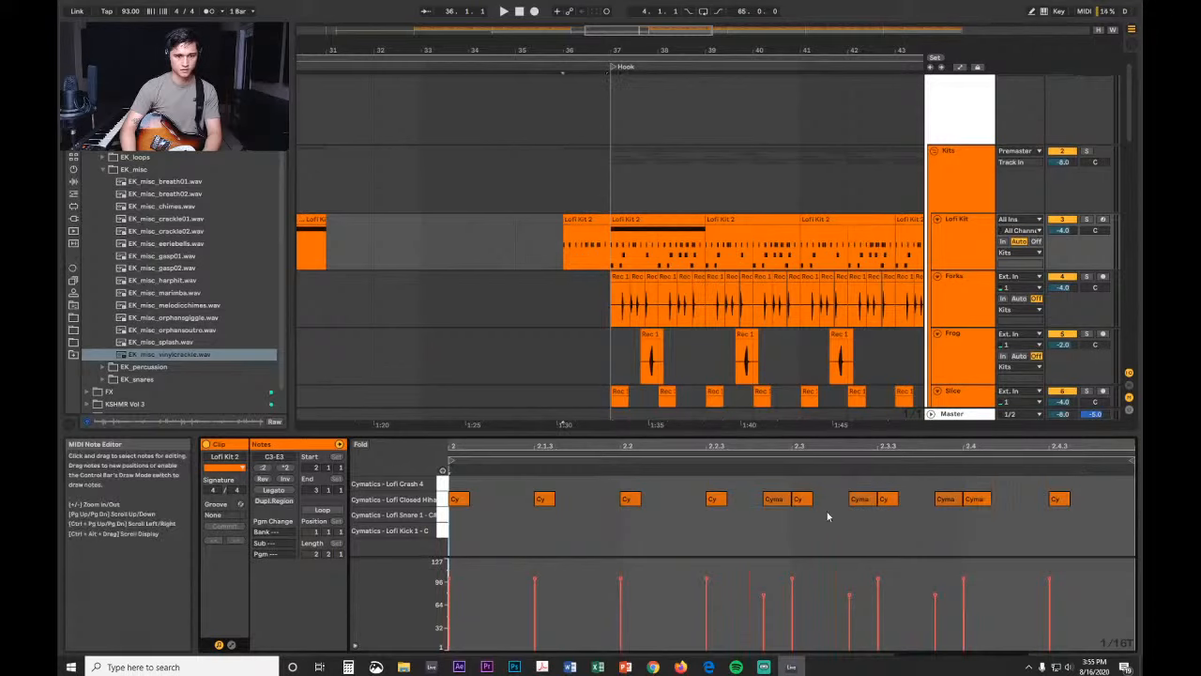
# Step: Play bar 36 with the metronome turned on and consolidate its Lofi Kit clip
pyautogui.moveTo(718, 487); pyautogui.dragTo(954, 544)
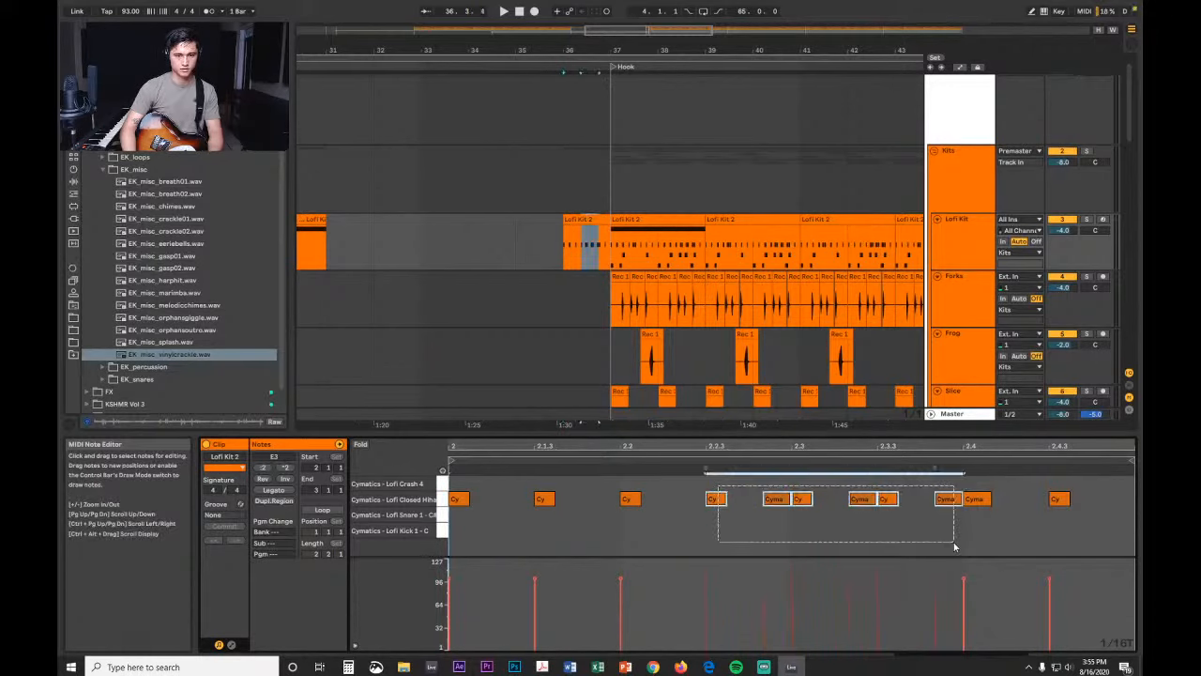
pyautogui.press('space')
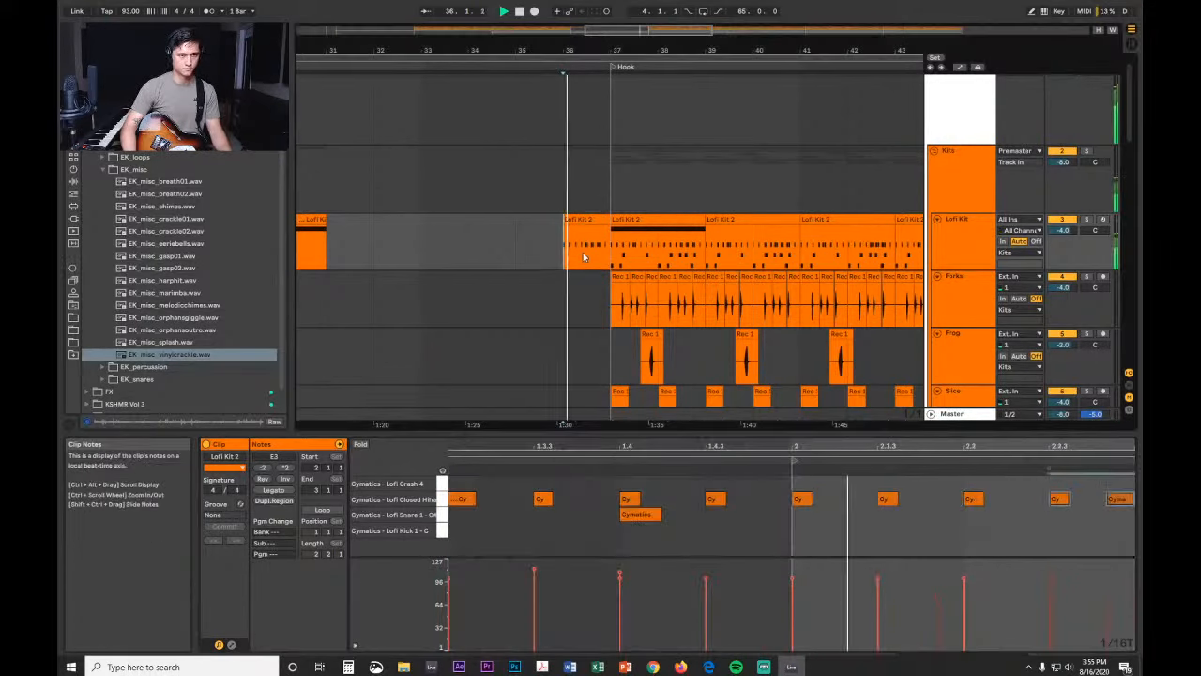
pyautogui.click(210, 11)
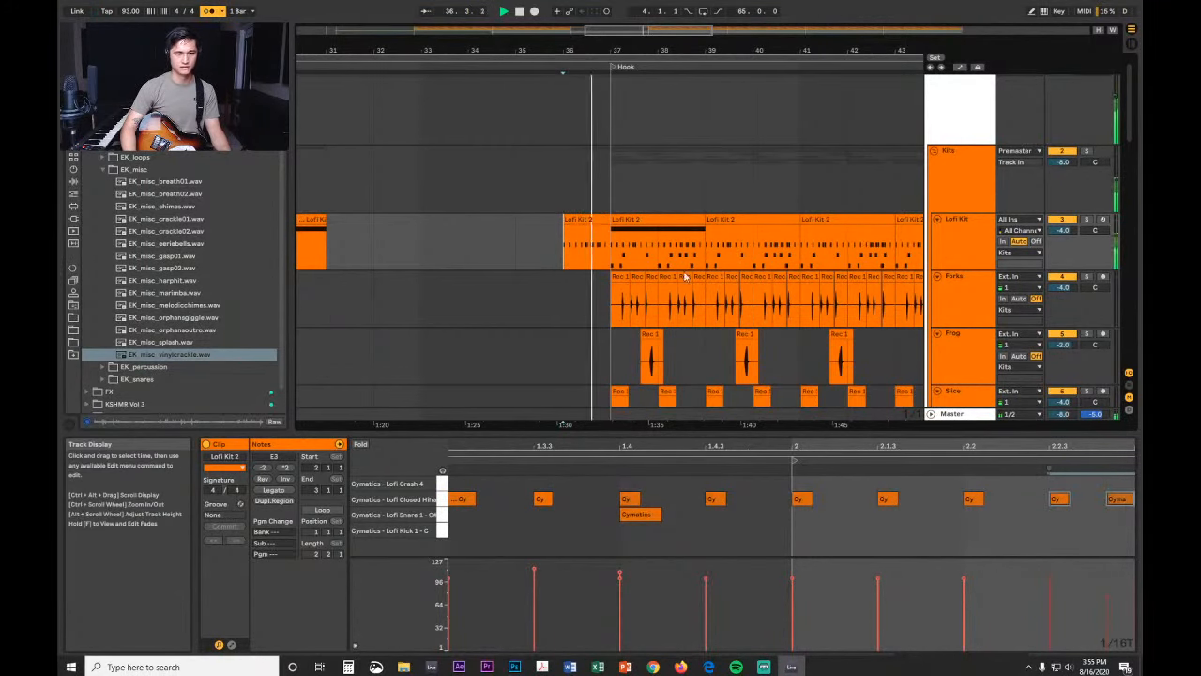
pyautogui.click(589, 218)
pyautogui.hotkey('ctrl', 'j')
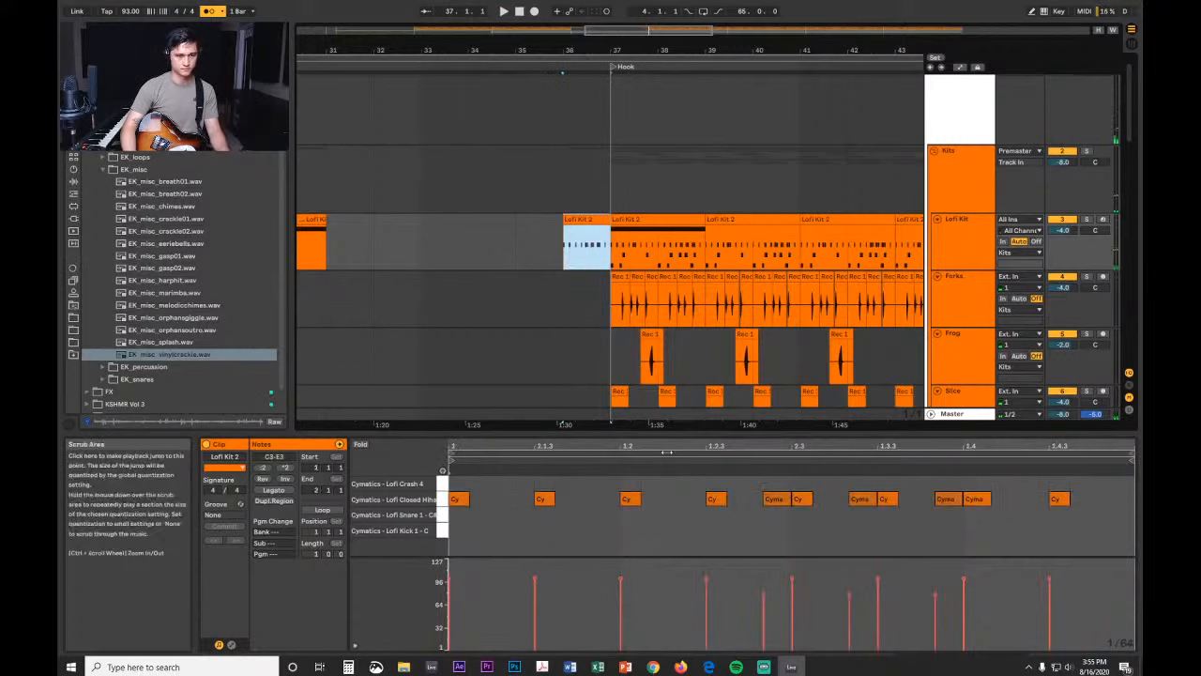
# Step: Move the closed hi-hat pattern between 1.2.3 and 1.4 to the clip's start, put it on the kick row and play it
pyautogui.click(667, 538)
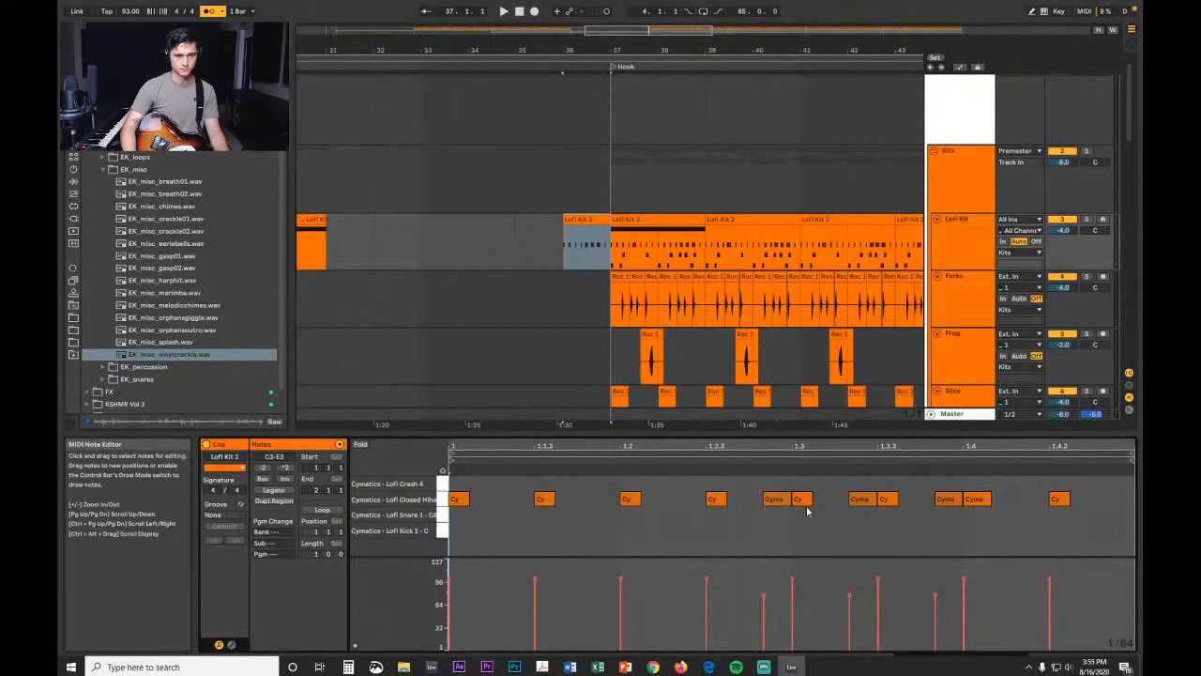
pyautogui.click(798, 456)
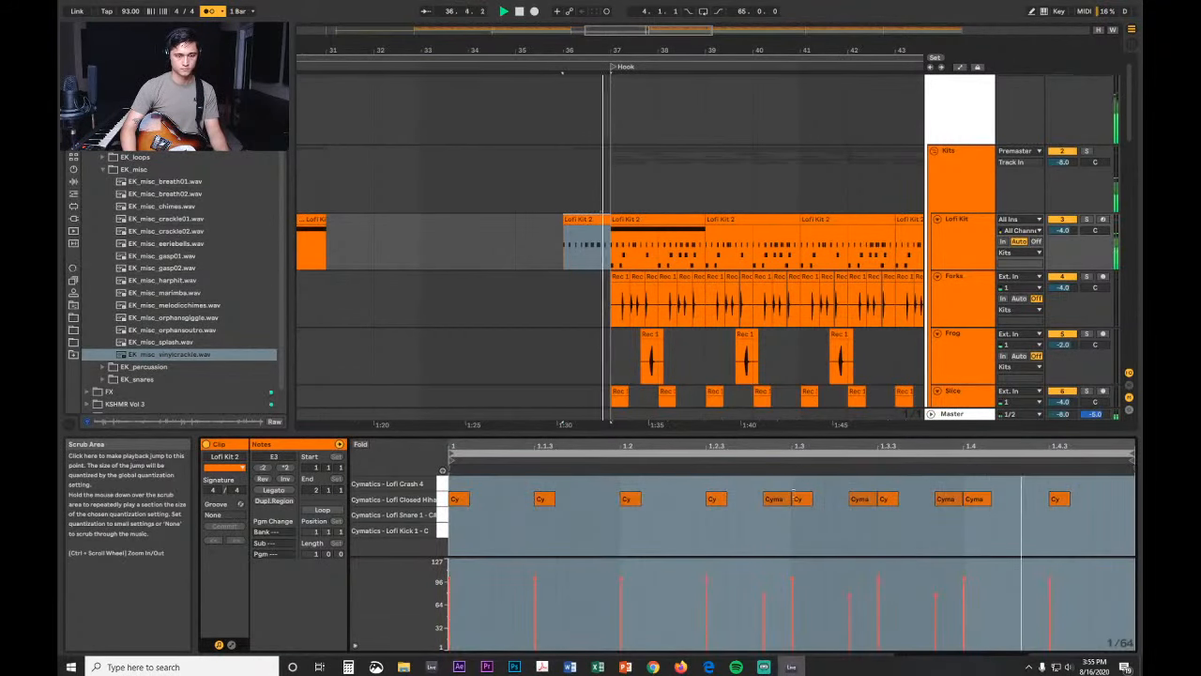
pyautogui.click(746, 474)
pyautogui.moveTo(1040, 512); pyautogui.dragTo(706, 484)
pyautogui.press('Delete')
pyautogui.click(451, 535)
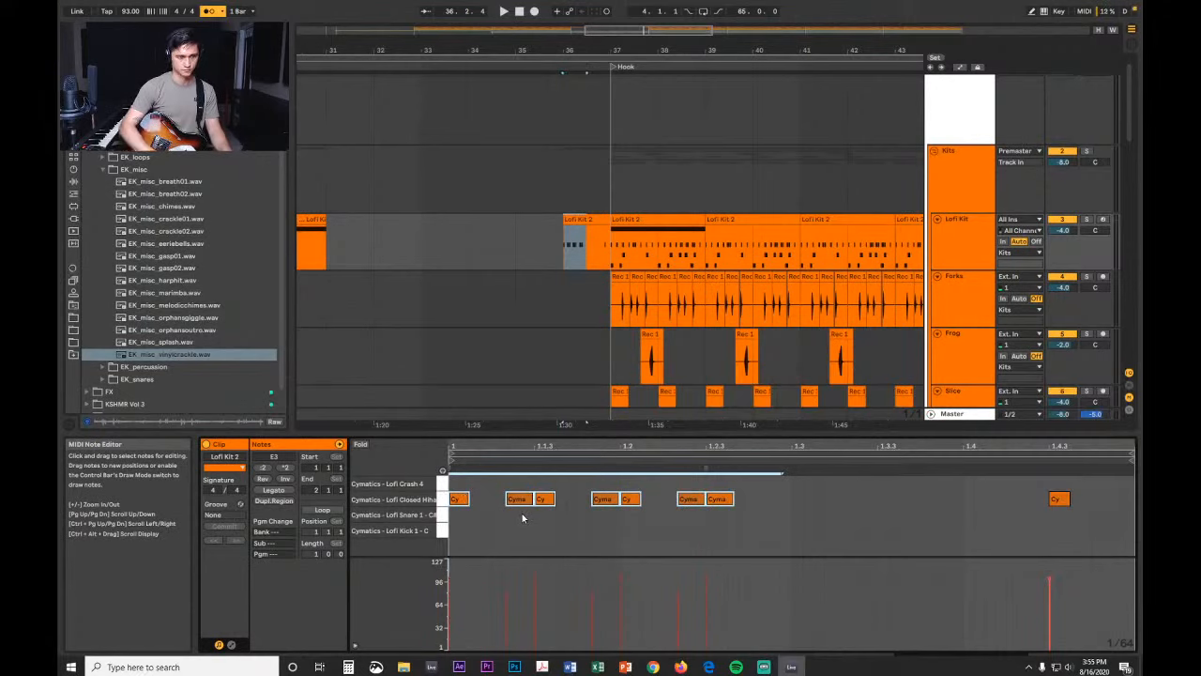
pyautogui.moveTo(522, 518); pyautogui.dragTo(544, 523)
pyautogui.press('space')
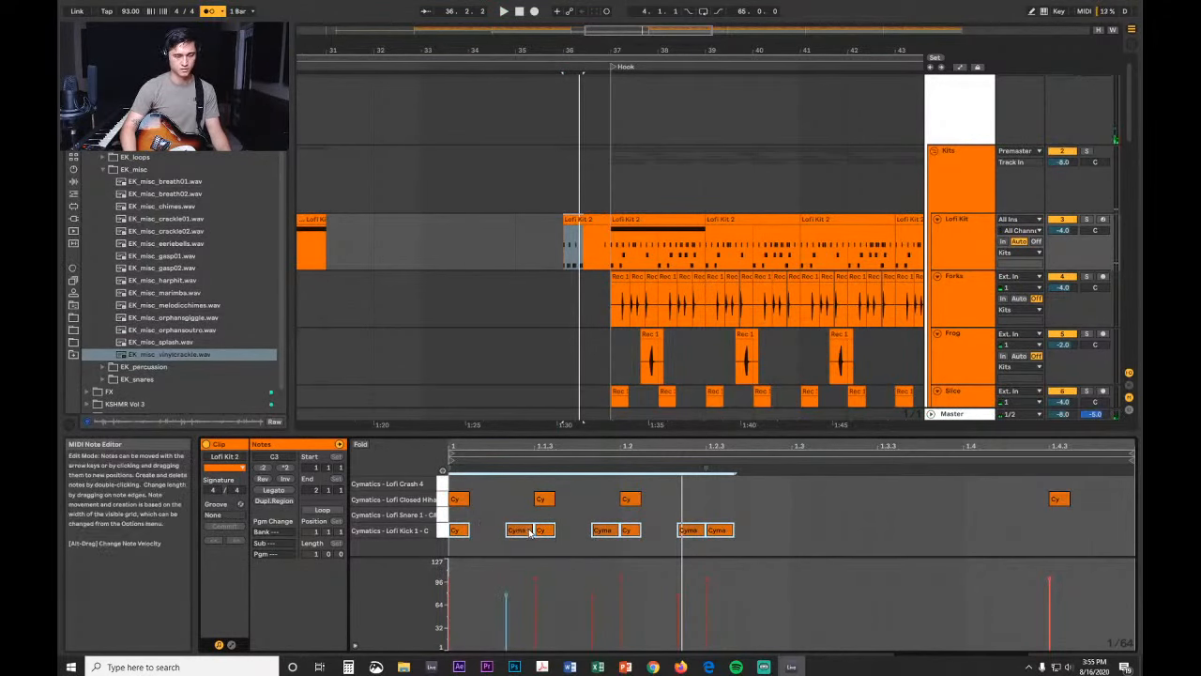
# Step: Delete the closed hi-hat at 1.4.3, shift all kick notes one sixteenth later and play the fill
pyautogui.click(1061, 500)
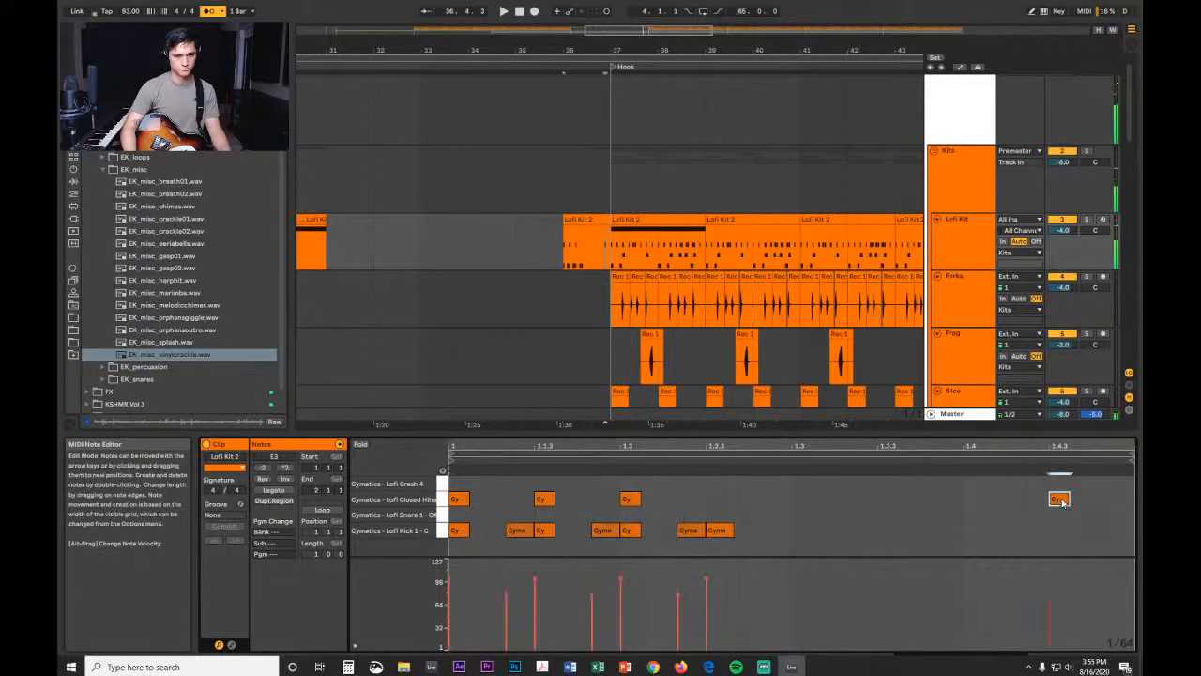
pyautogui.moveTo(773, 523); pyautogui.dragTo(483, 536)
pyautogui.press('space')
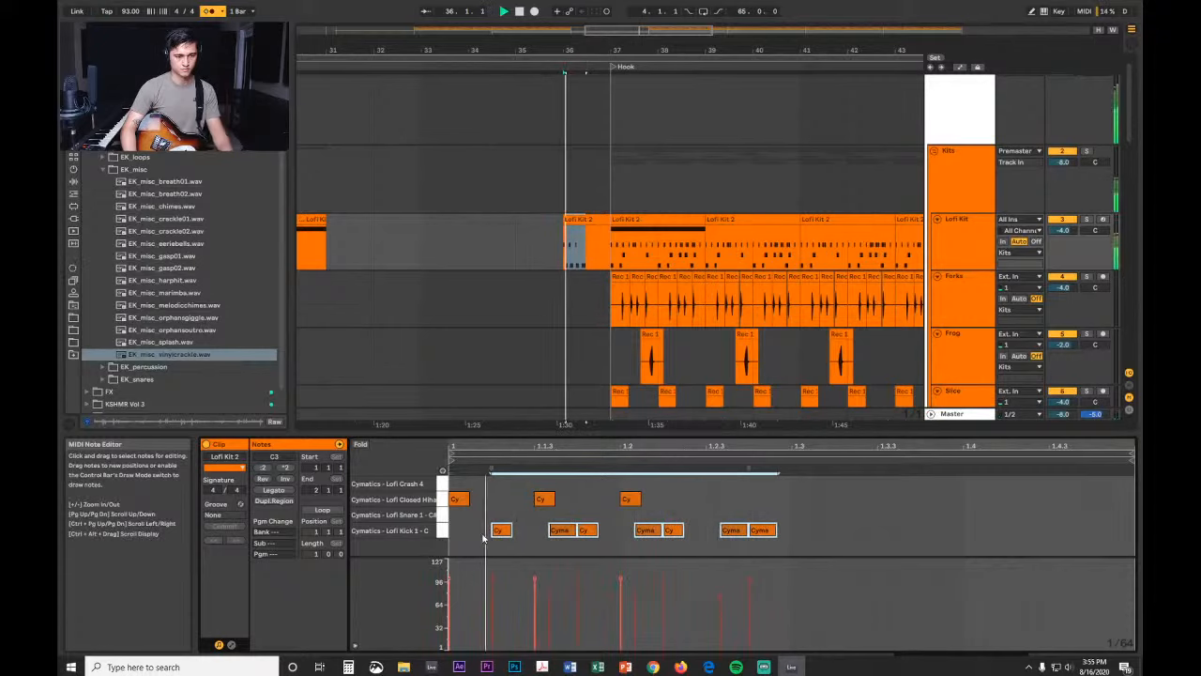
# Step: Delete the first kick, shift the remaining kicks earlier so that they start at 1.1.2 and play the fill
pyautogui.click(498, 531)
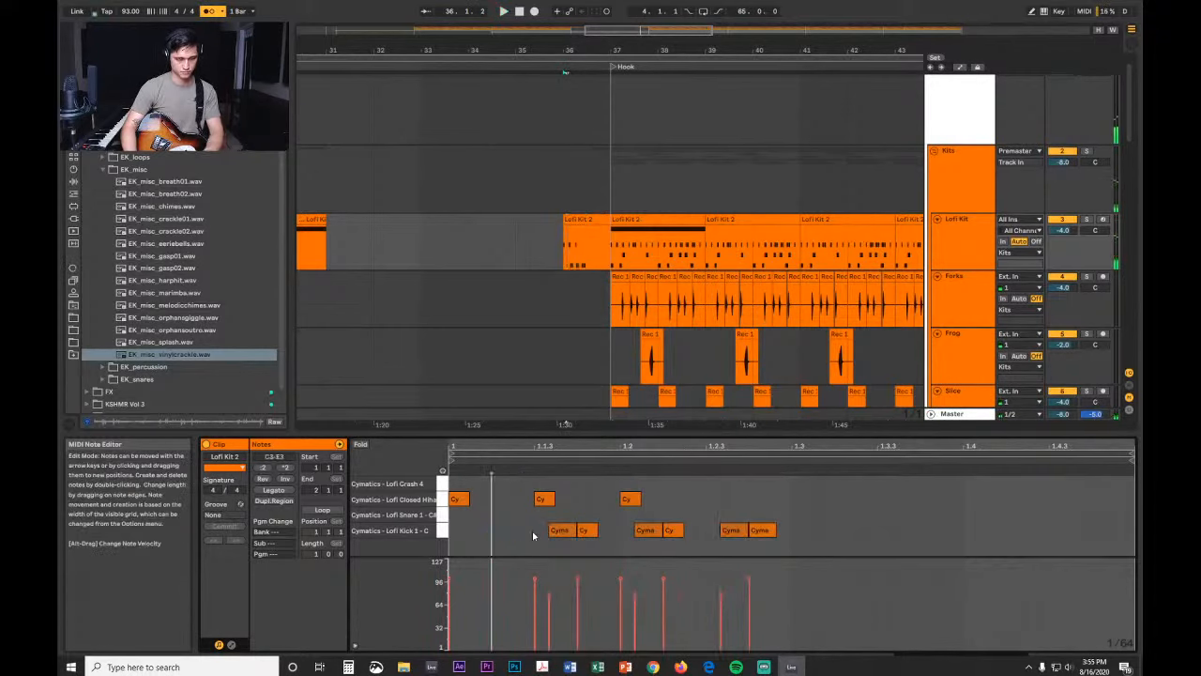
pyautogui.moveTo(532, 535); pyautogui.dragTo(816, 578)
pyautogui.press('Left')
pyautogui.press('Left')
pyautogui.press('Left')
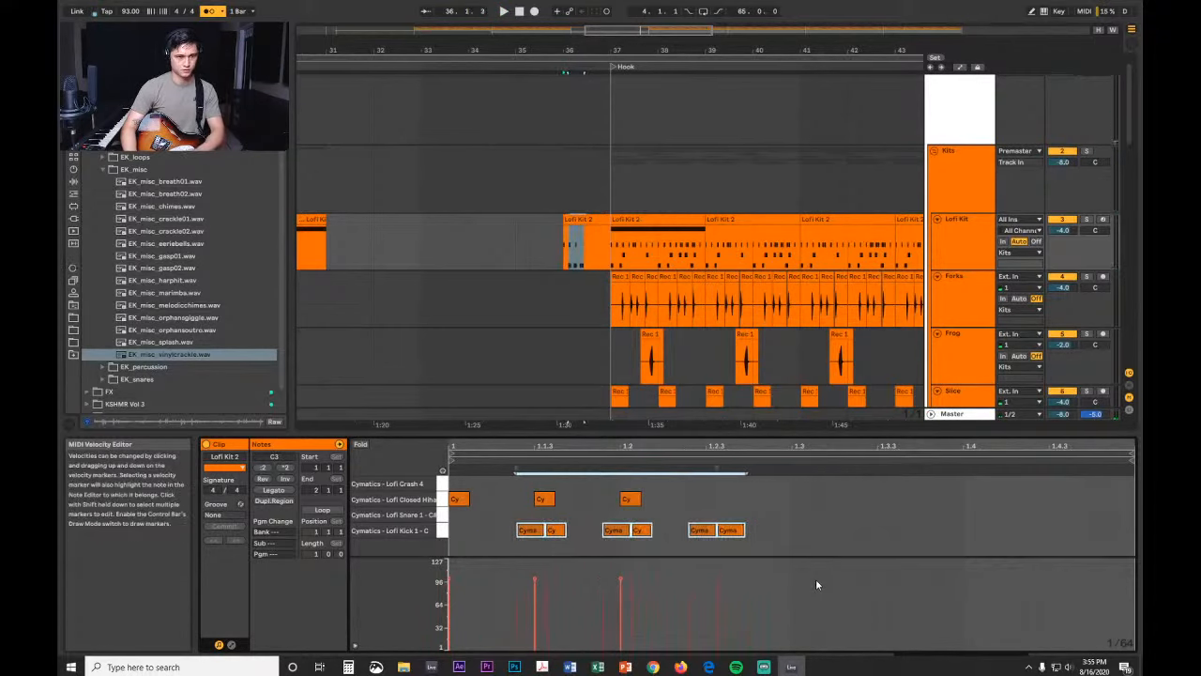
pyautogui.press('Left')
pyautogui.press('Left')
pyautogui.press('space')
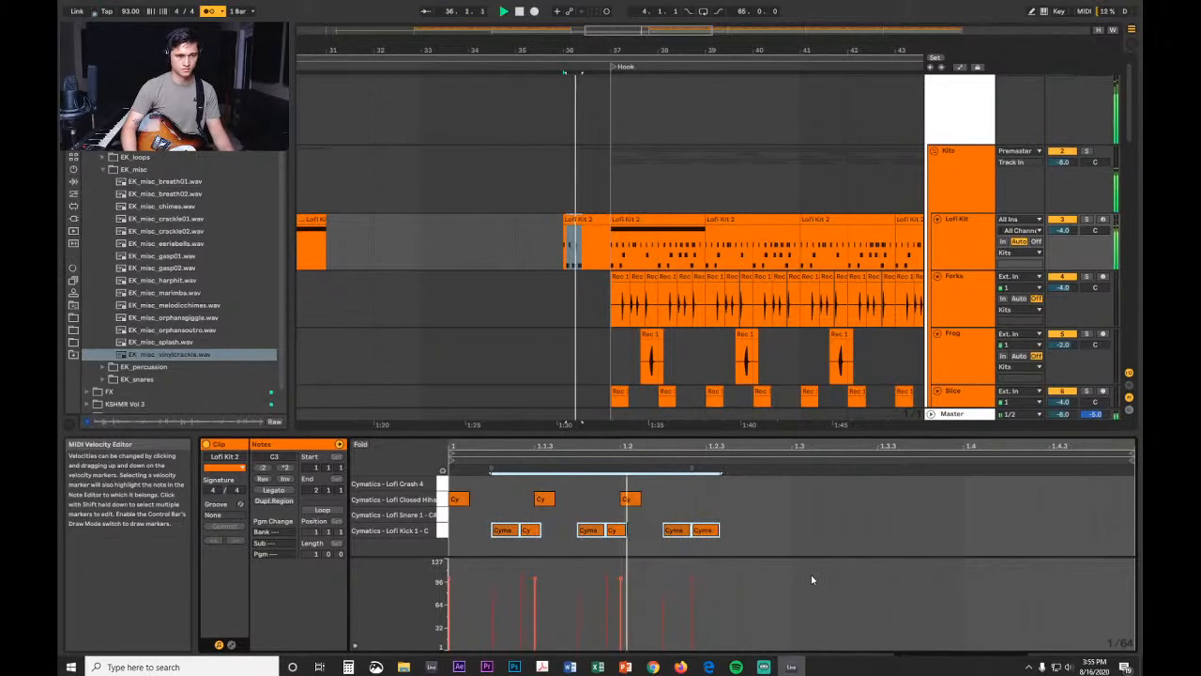
# Step: Delete the closed hi-hat at 1.1.3, duplicate the remaining two onto the crash row and copy those hi-hats to 1.3 and 1.4
pyautogui.click(541, 497)
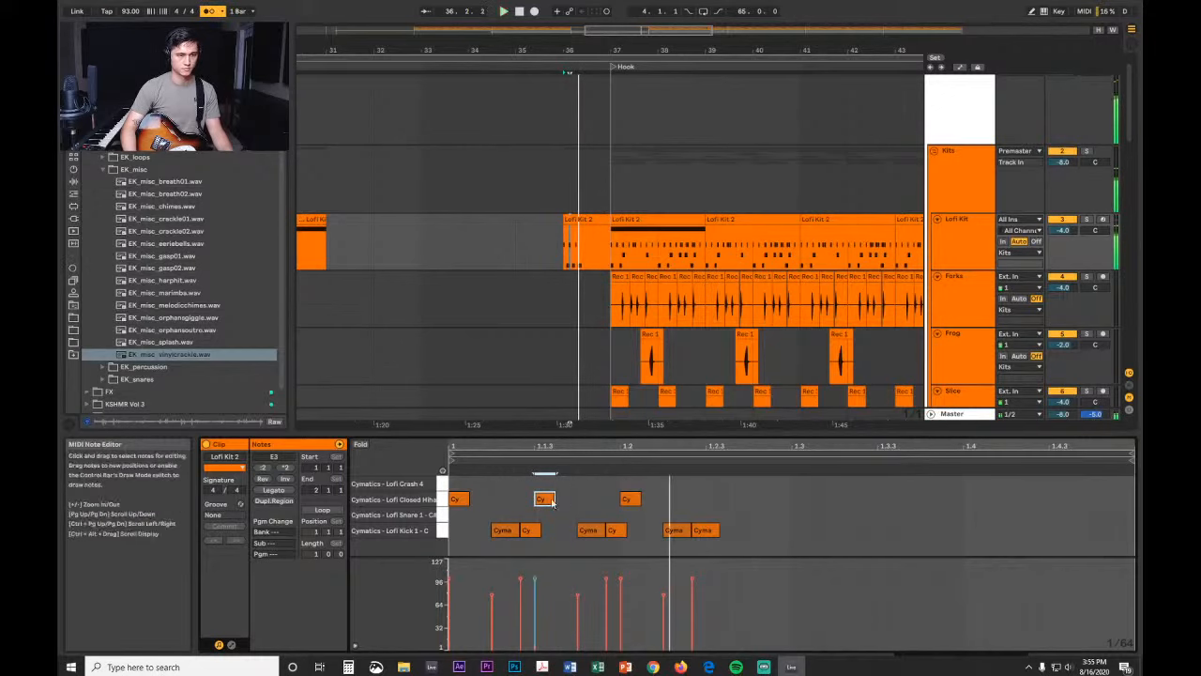
pyautogui.press('Delete')
pyautogui.moveTo(615, 499); pyautogui.dragTo(422, 488)
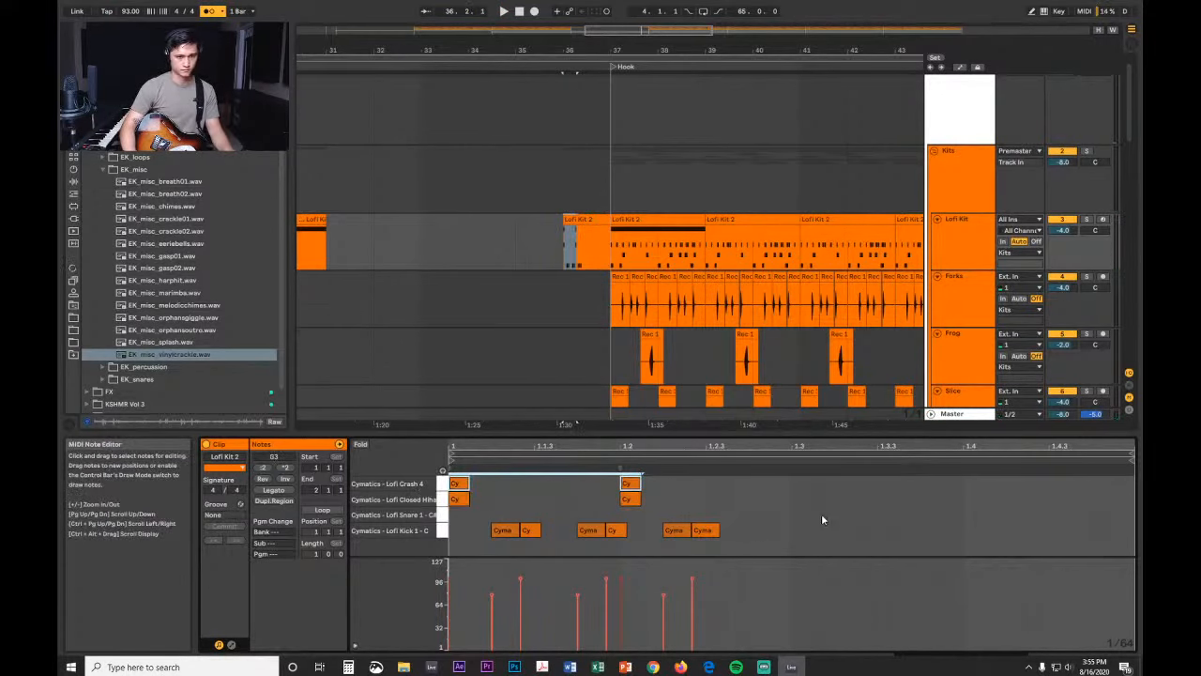
pyautogui.click(796, 515)
pyautogui.hotkey('ctrl', 'v')
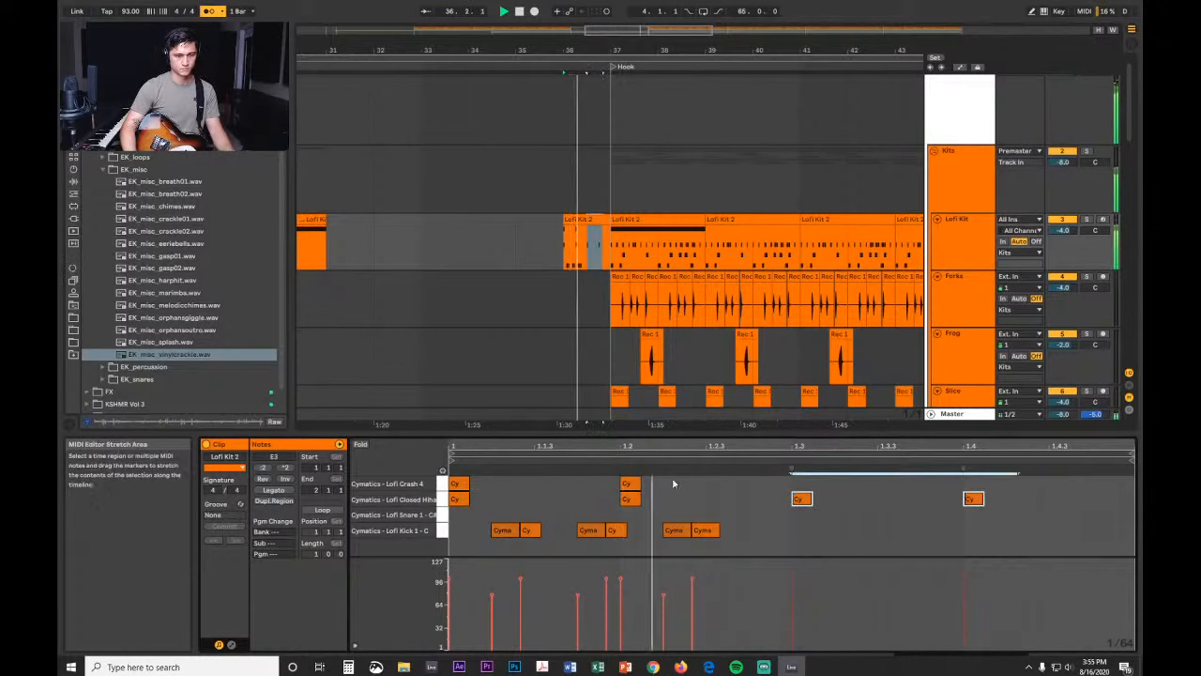
# Step: Copy the two crash notes to 1.3 and 1.4 and move all crash and hi-hat notes down one row, onto hi-hat and snare
pyautogui.moveTo(674, 479); pyautogui.dragTo(445, 482)
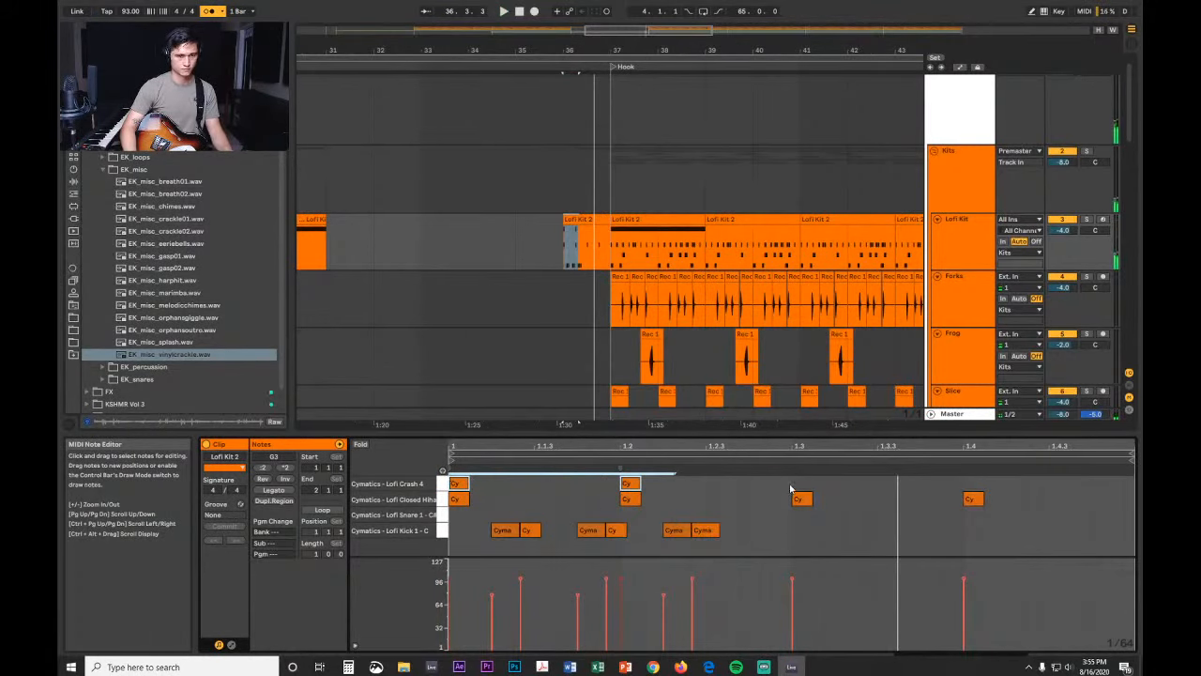
pyautogui.click(791, 486)
pyautogui.hotkey('ctrl', 'v')
pyautogui.moveTo(998, 502); pyautogui.dragTo(338, 400)
pyautogui.press('Down')
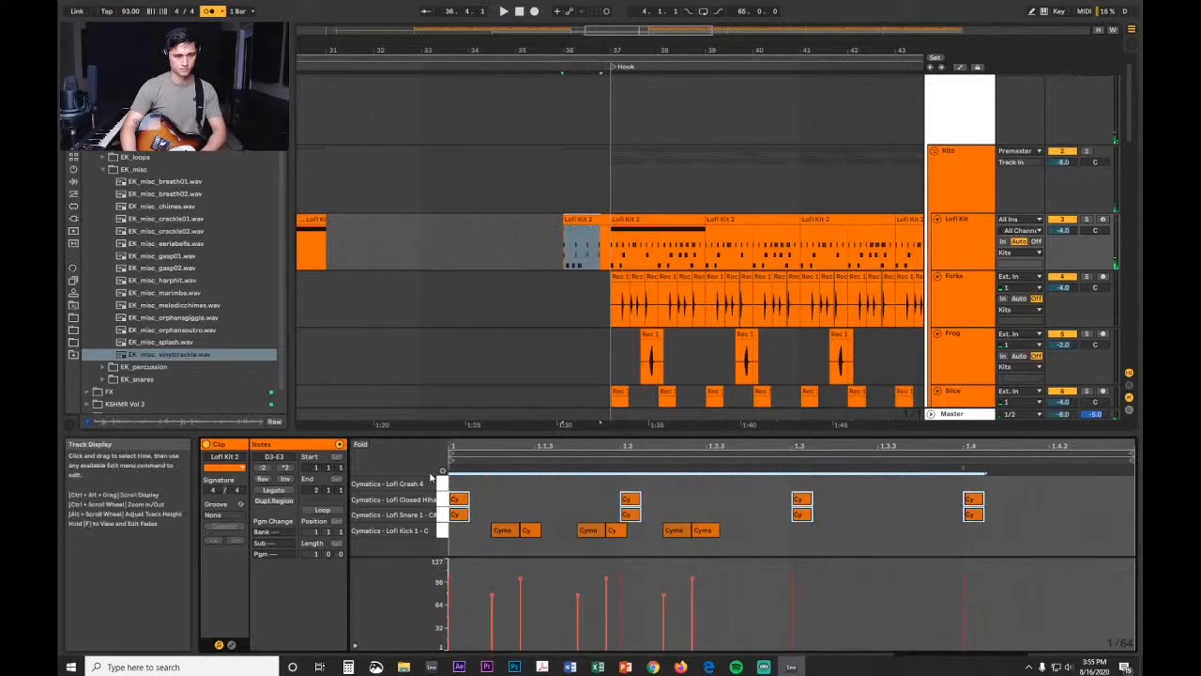
# Step: Play the fill briefly and shift the six kick notes later so that the first one falls on 1.1.3
pyautogui.moveTo(491, 508); pyautogui.dragTo(504, 512)
pyautogui.press('space')
pyautogui.press('space')
pyautogui.click(511, 522)
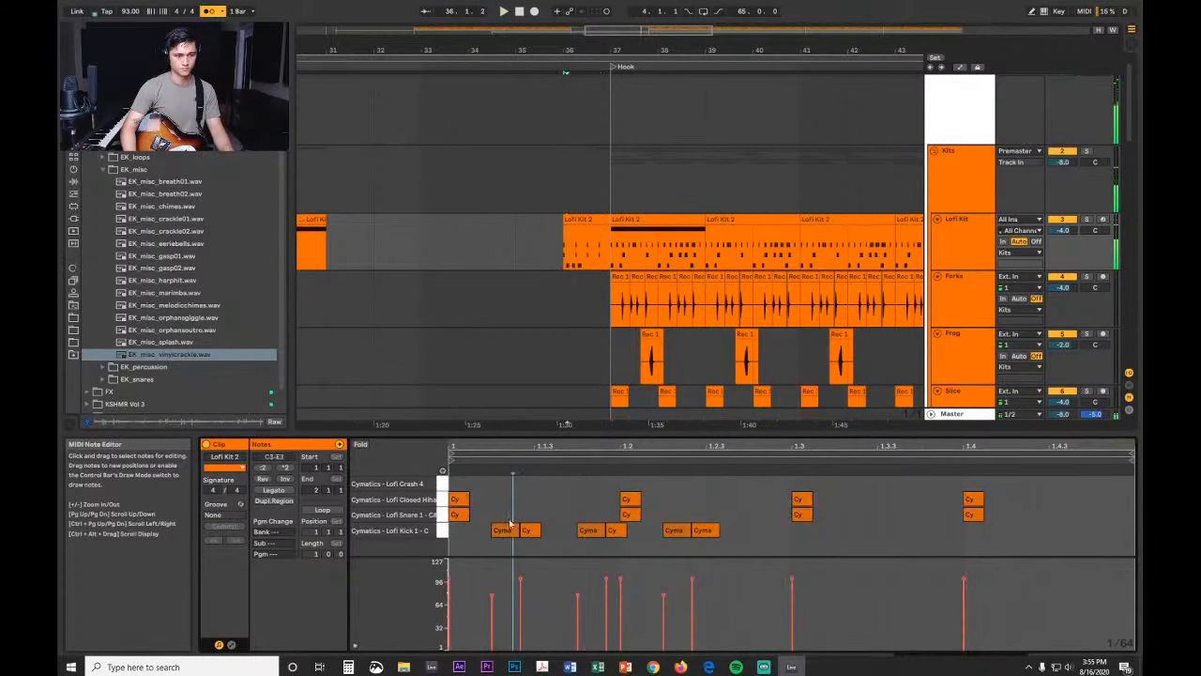
pyautogui.moveTo(765, 550); pyautogui.dragTo(470, 533)
pyautogui.press('Right')
pyautogui.press('Right')
pyautogui.press('Right')
pyautogui.press('Right')
pyautogui.press('Right')
pyautogui.press('Right')
pyautogui.press('Right')
pyautogui.press('Right')
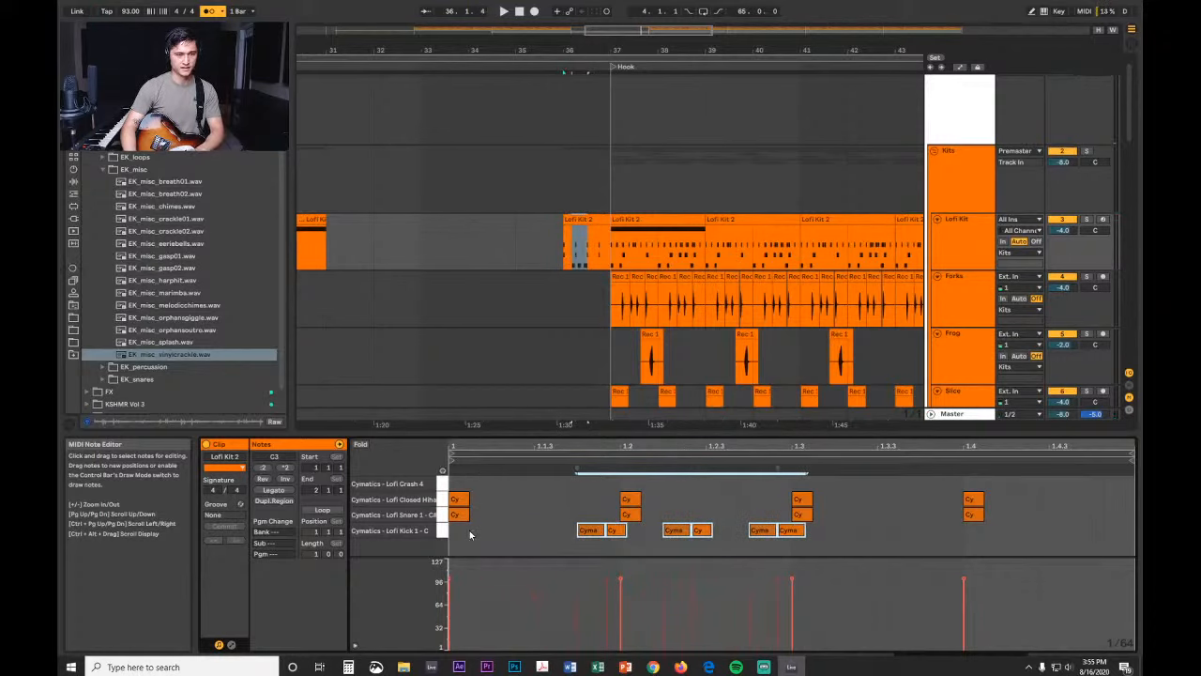
pyautogui.press('Left')
pyautogui.press('Left')
pyautogui.press('Left')
pyautogui.press('Left')
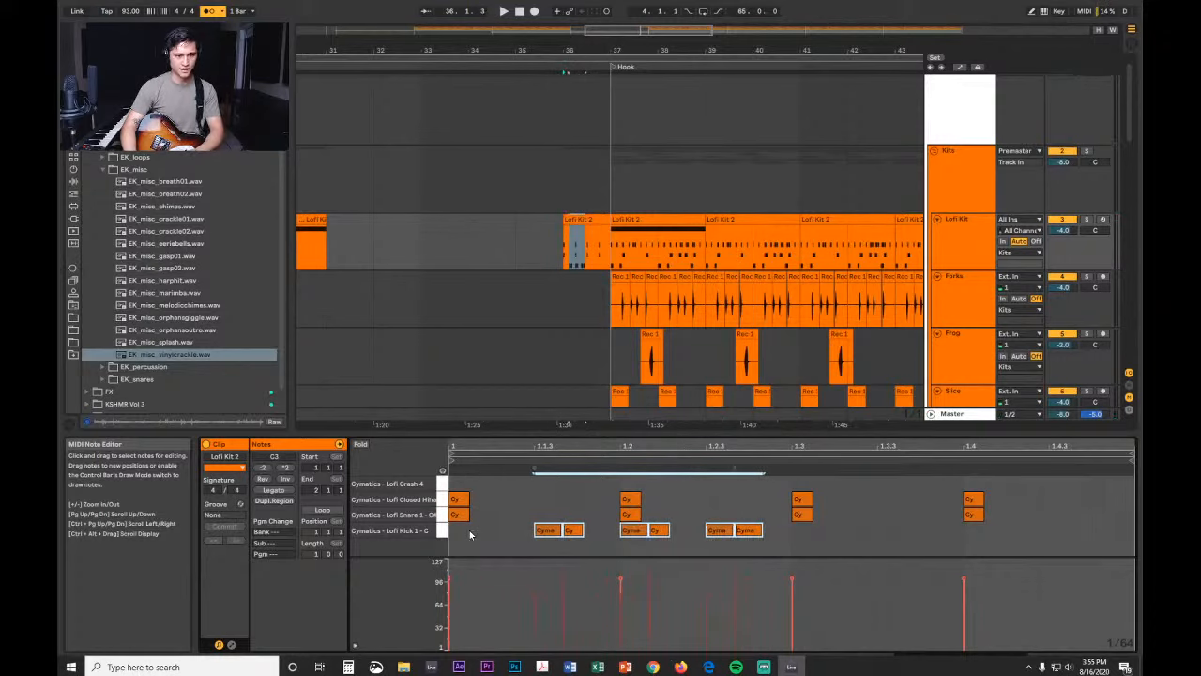
# Step: Play the fill, delete the two kick notes at 1.2 and play it again
pyautogui.press('space')
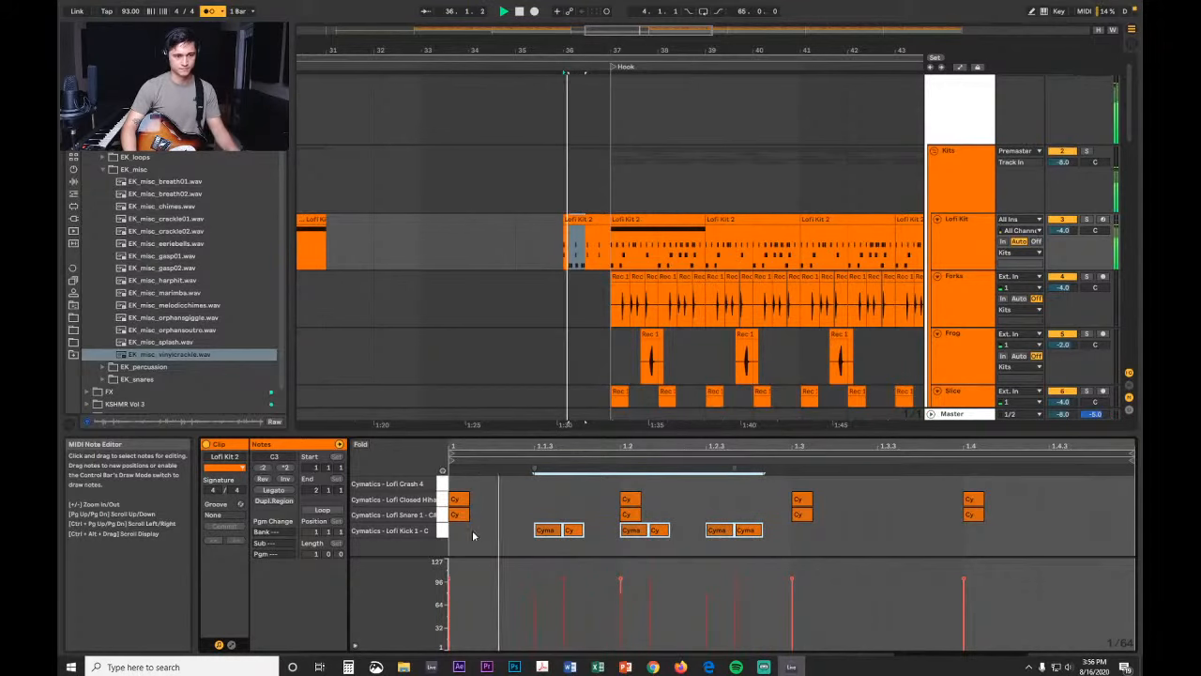
pyautogui.click(635, 532)
pyautogui.press('space')
pyautogui.keyDown('shift'); pyautogui.click(655, 533); pyautogui.keyUp('shift')
pyautogui.press('Delete')
pyautogui.press('space')
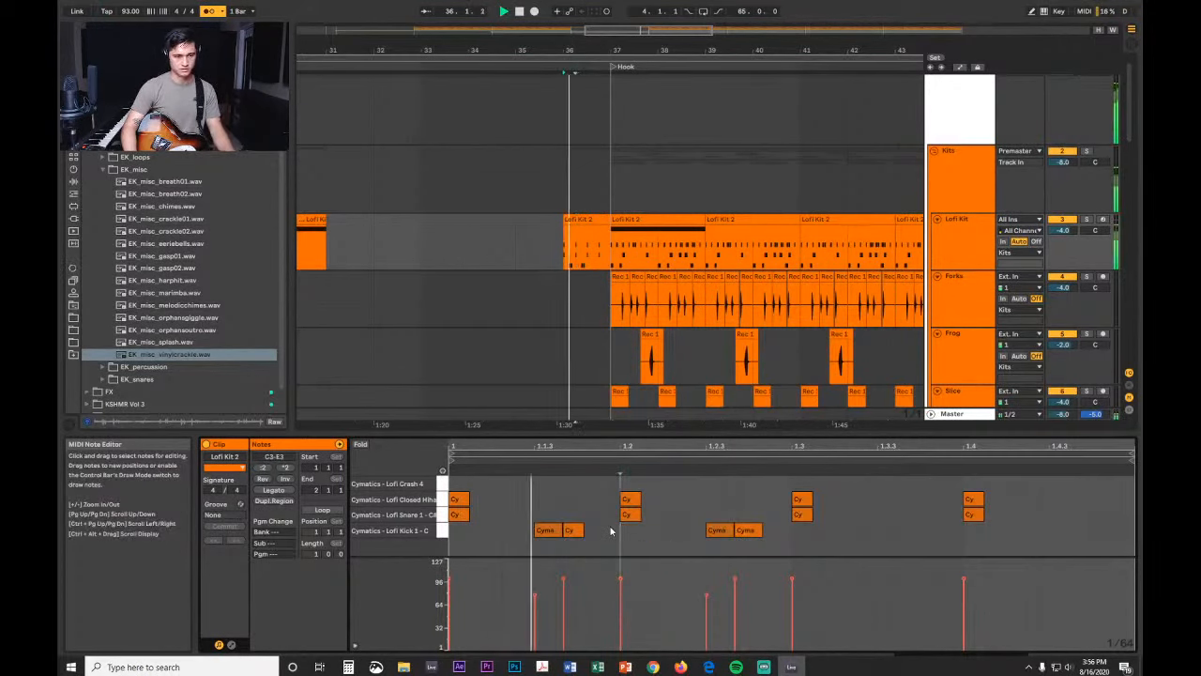
# Step: Shift the second kick slightly later, move the first kick pair earlier to just after 1.1.2 and play the fill
pyautogui.click(569, 531)
pyautogui.press('space')
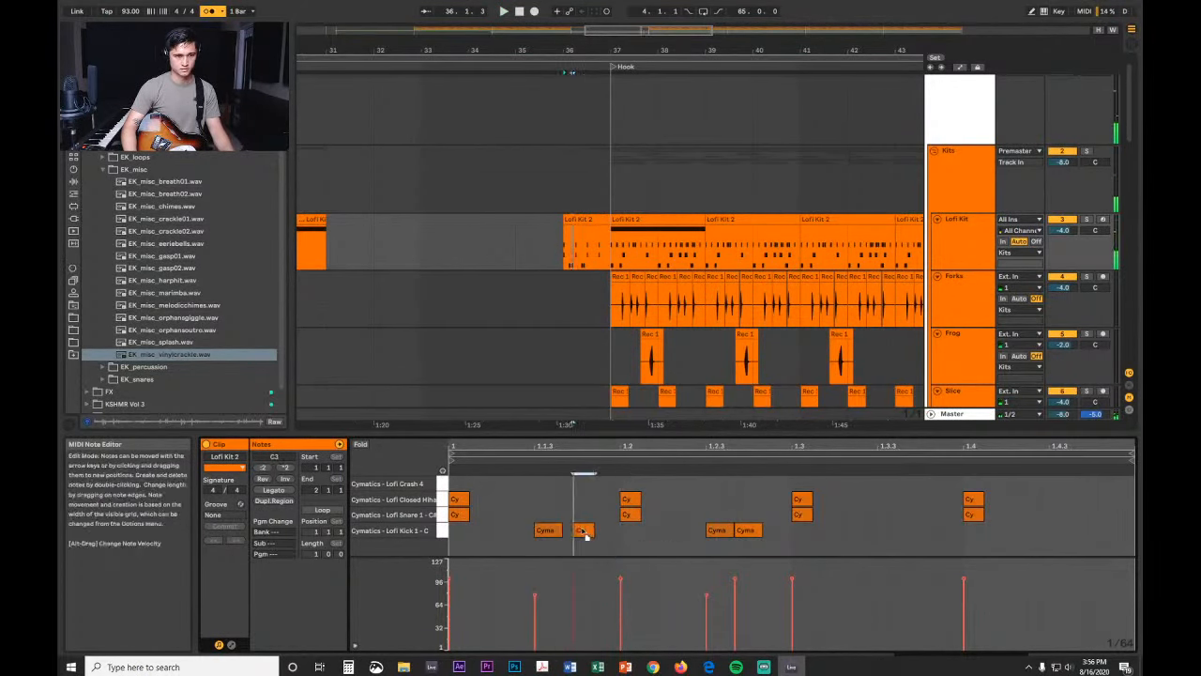
pyautogui.press('space')
pyautogui.press('space')
pyautogui.moveTo(583, 531); pyautogui.dragTo(515, 533)
pyautogui.press('space')
pyautogui.press('space')
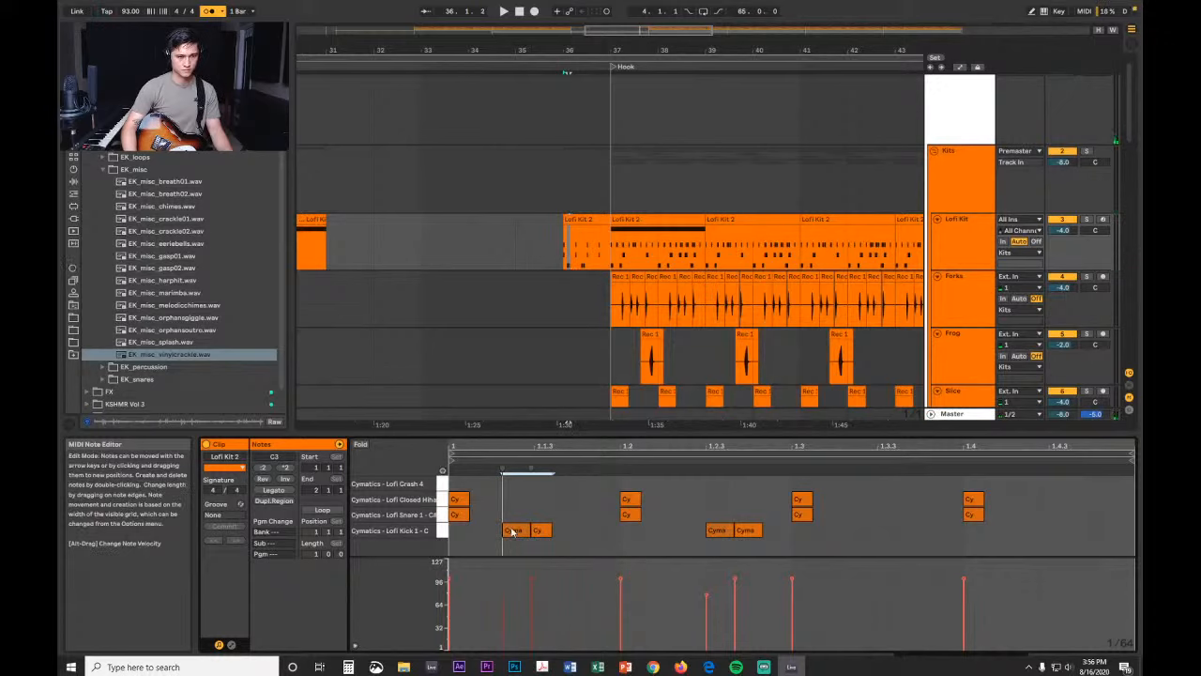
# Step: Set the note editor's grid to 1/16 triplets and play the fill with the early kick pair
pyautogui.rightClick(534, 487)
pyautogui.click(607, 462)
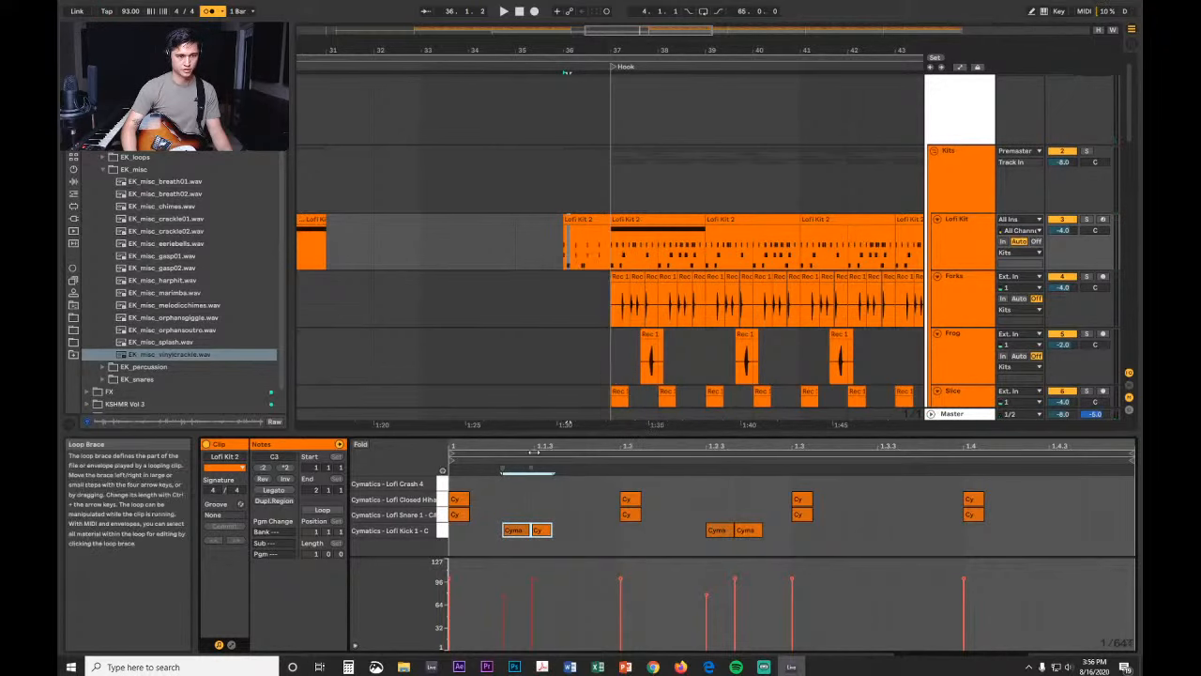
pyautogui.moveTo(534, 447); pyautogui.dragTo(627, 533)
pyautogui.rightClick(617, 504)
pyautogui.click(679, 459)
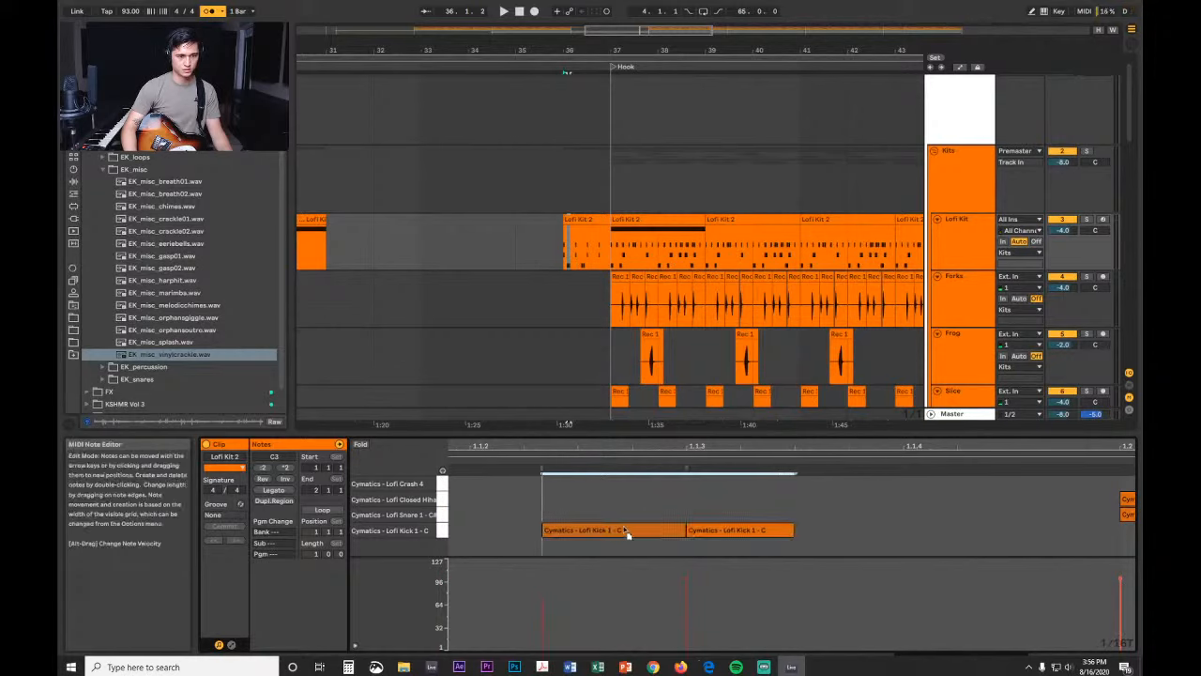
pyautogui.press('space')
pyautogui.moveTo(667, 445); pyautogui.dragTo(566, 378)
pyautogui.press('space')
pyautogui.press('space')
pyautogui.press('space')
# Step: Turn the fixed grid off and reposition the first kick pair so that it starts roughly midway between 1.1.2 and 1.1.3
pyautogui.click(527, 531)
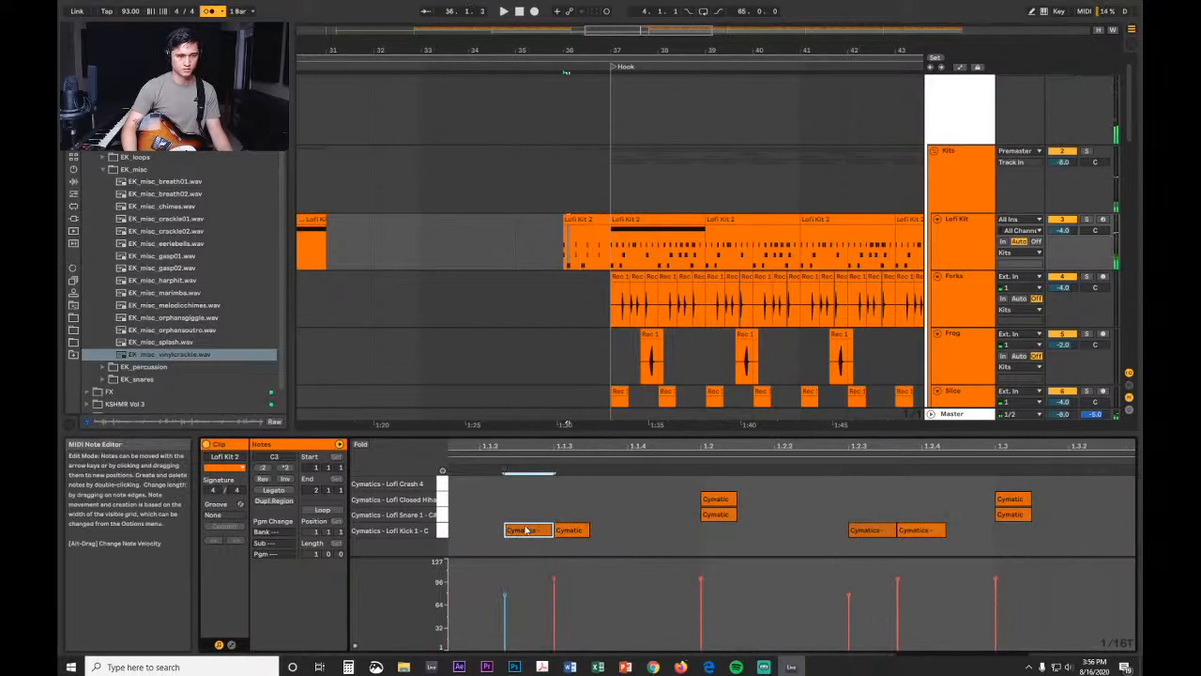
pyautogui.moveTo(521, 533); pyautogui.dragTo(552, 532)
pyautogui.rightClick(514, 498)
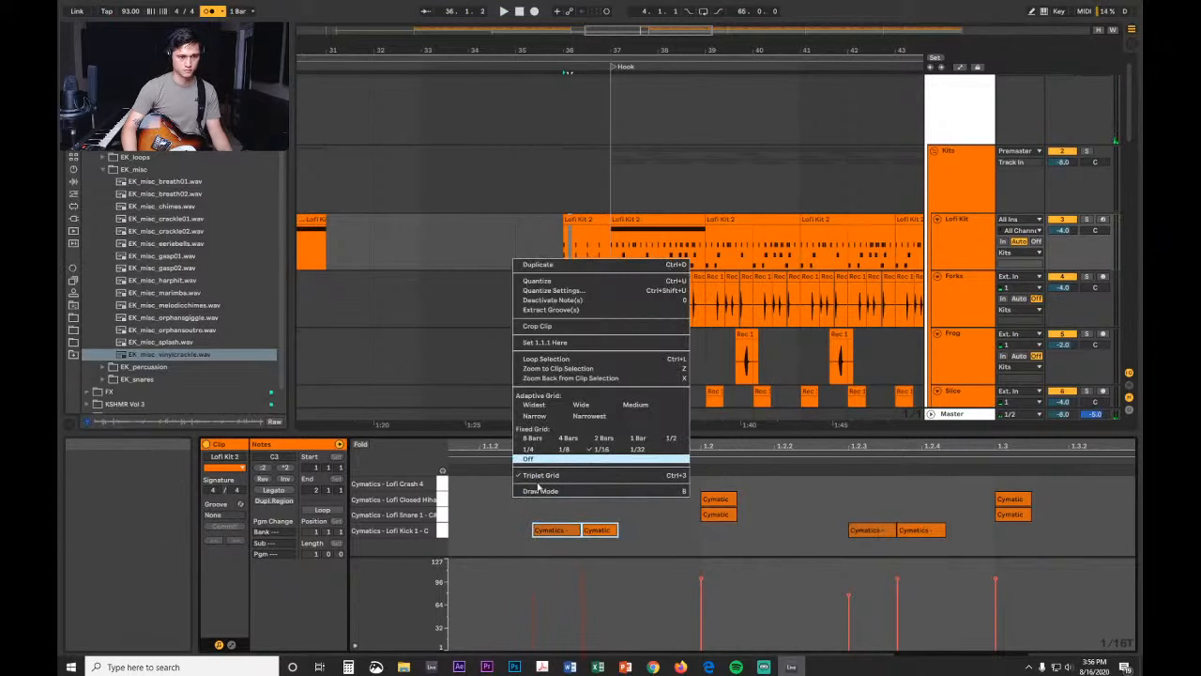
pyautogui.click(522, 459)
pyautogui.moveTo(524, 450)
pyautogui.mouseDown()
pyautogui.moveTo(697, 469)
pyautogui.moveTo(788, 522)
pyautogui.moveTo(858, 532)
pyautogui.mouseUp()
pyautogui.click(692, 505)
pyautogui.moveTo(773, 532); pyautogui.dragTo(738, 534)
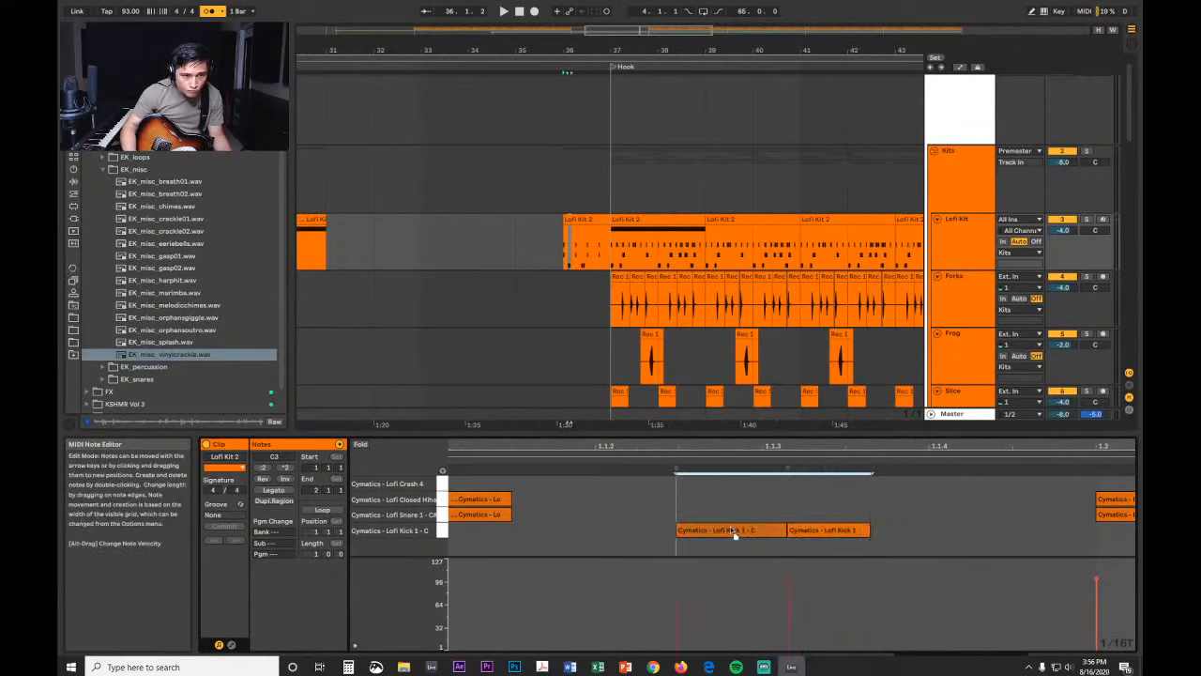
# Step: Play the fill repeatedly to check the timing of the repositioned kick pair
pyautogui.rightClick(642, 532)
pyautogui.click(612, 512)
pyautogui.press('space')
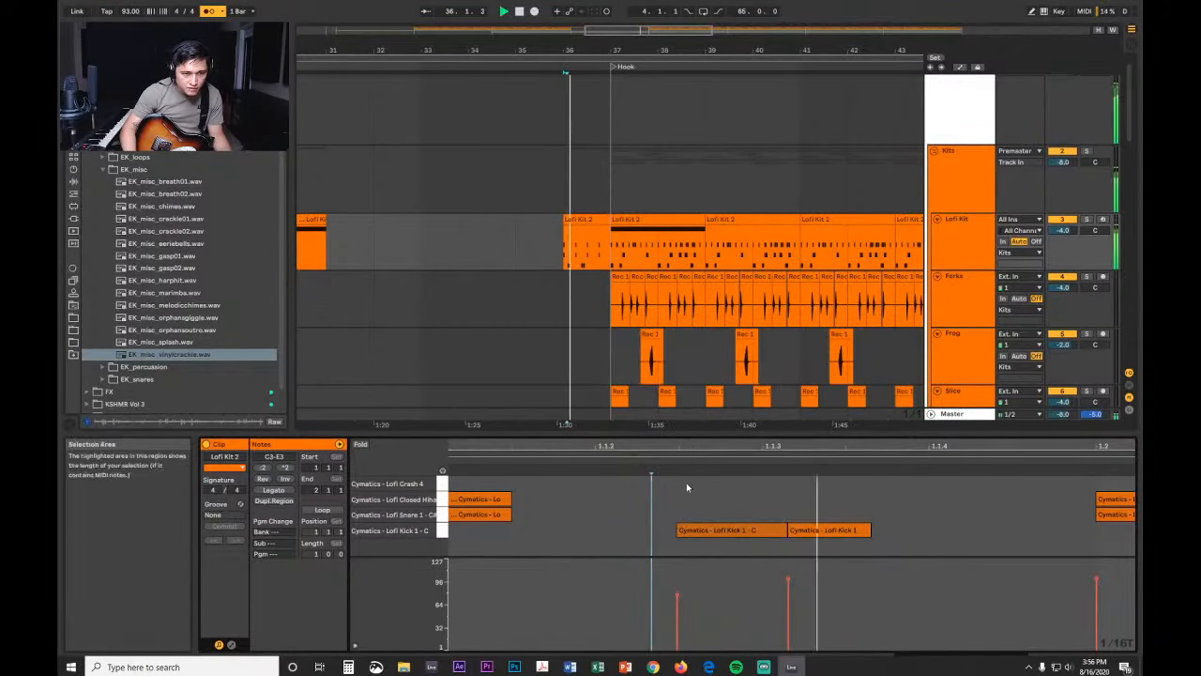
pyautogui.press('space')
pyautogui.press('space')
pyautogui.moveTo(751, 454); pyautogui.dragTo(741, 376)
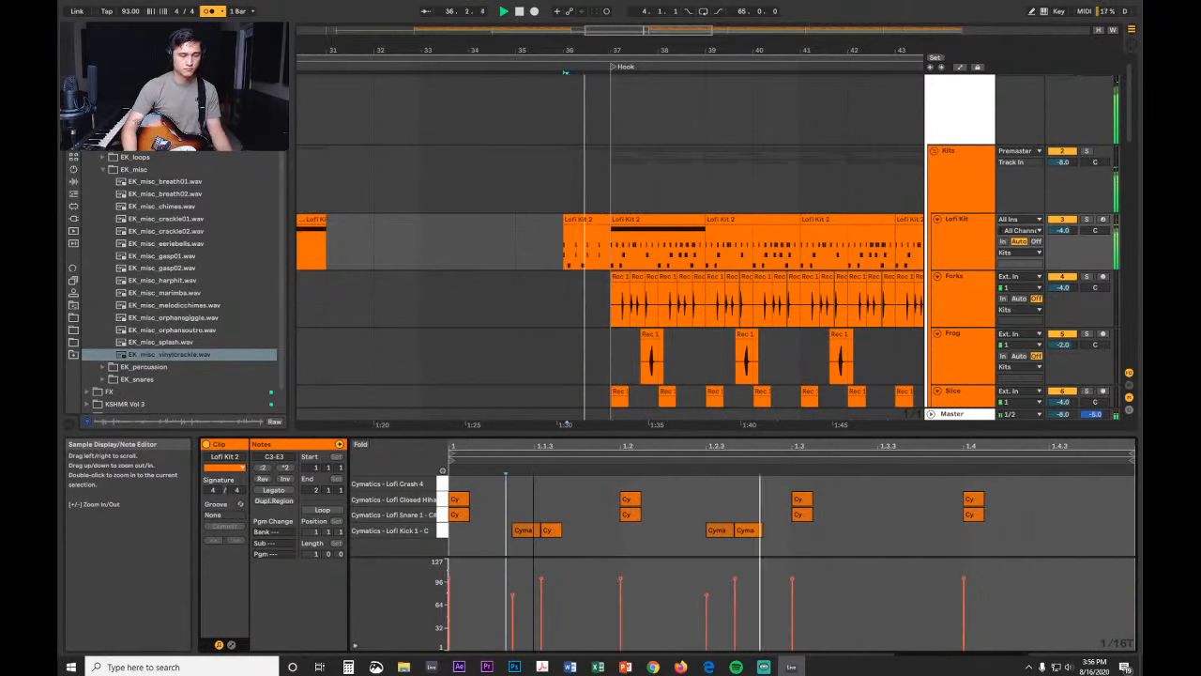
pyautogui.press('space')
# Step: Clear all kick notes between 1.1.3 and 1.3 from the bar 36 fill
pyautogui.click(527, 531)
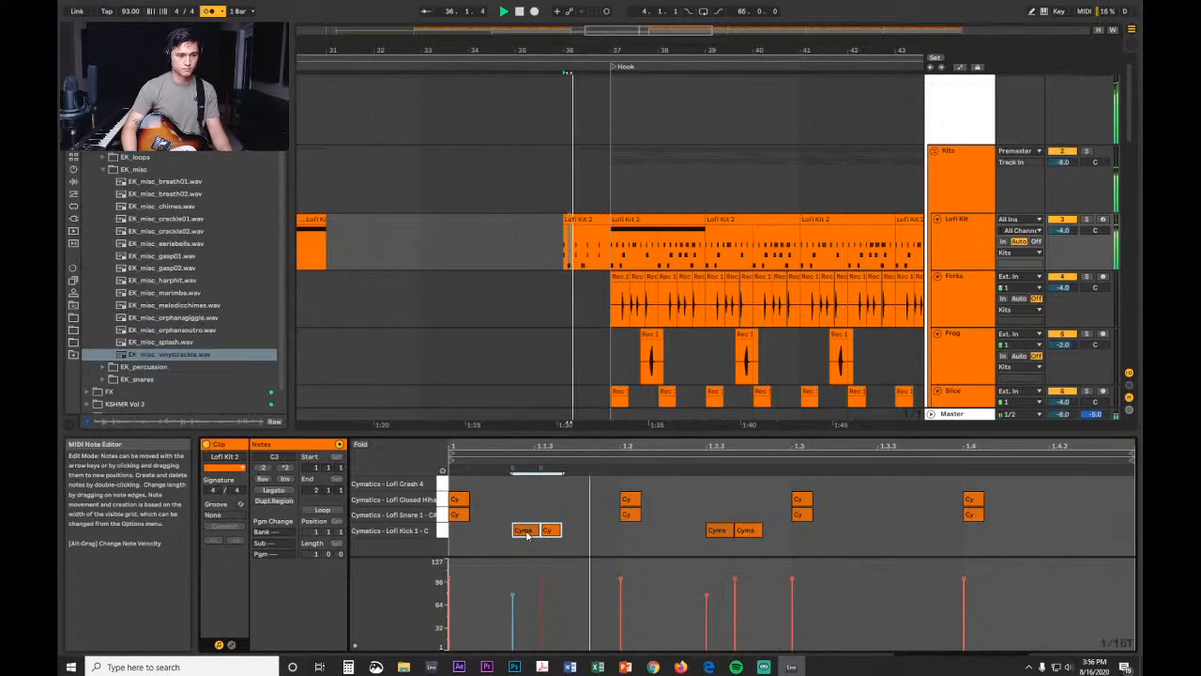
pyautogui.press('space')
pyautogui.click(527, 532)
pyautogui.moveTo(523, 532); pyautogui.dragTo(763, 556)
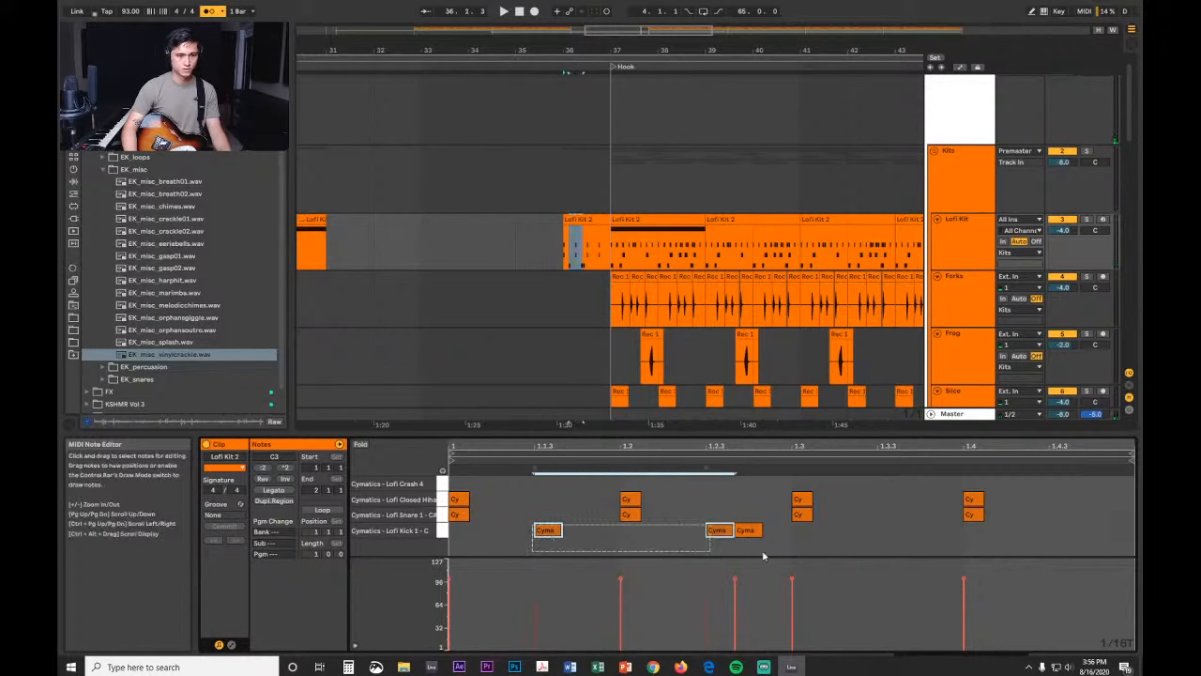
# Step: Copy the closed hi-hat run from 2.2.3 of the bar 37 clip to 1.1.3 of the bar 36 fill, on the kick row
pyautogui.click(657, 221)
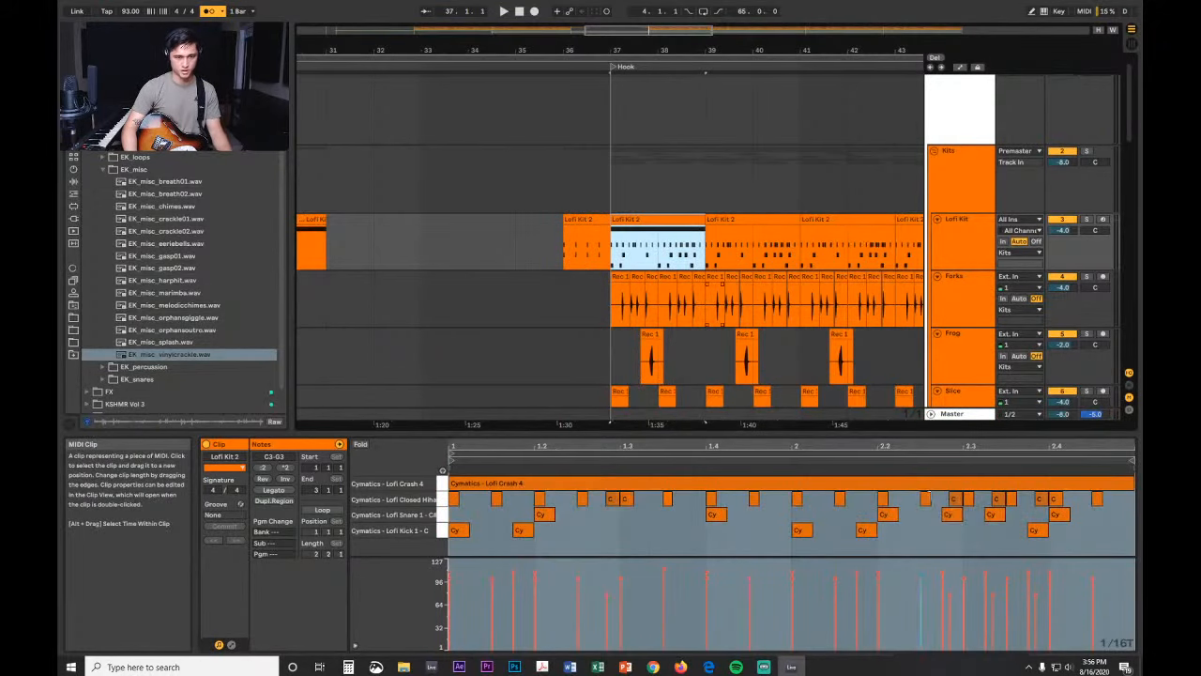
pyautogui.moveTo(920, 503); pyautogui.dragTo(1010, 505)
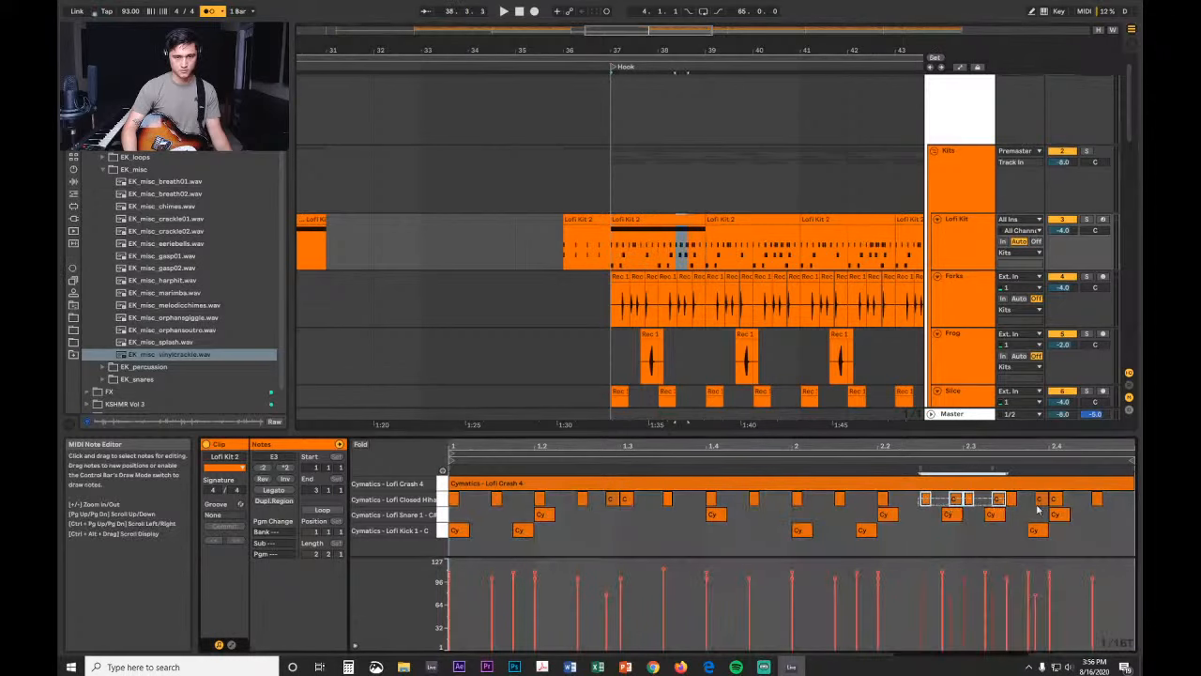
pyautogui.click(657, 225)
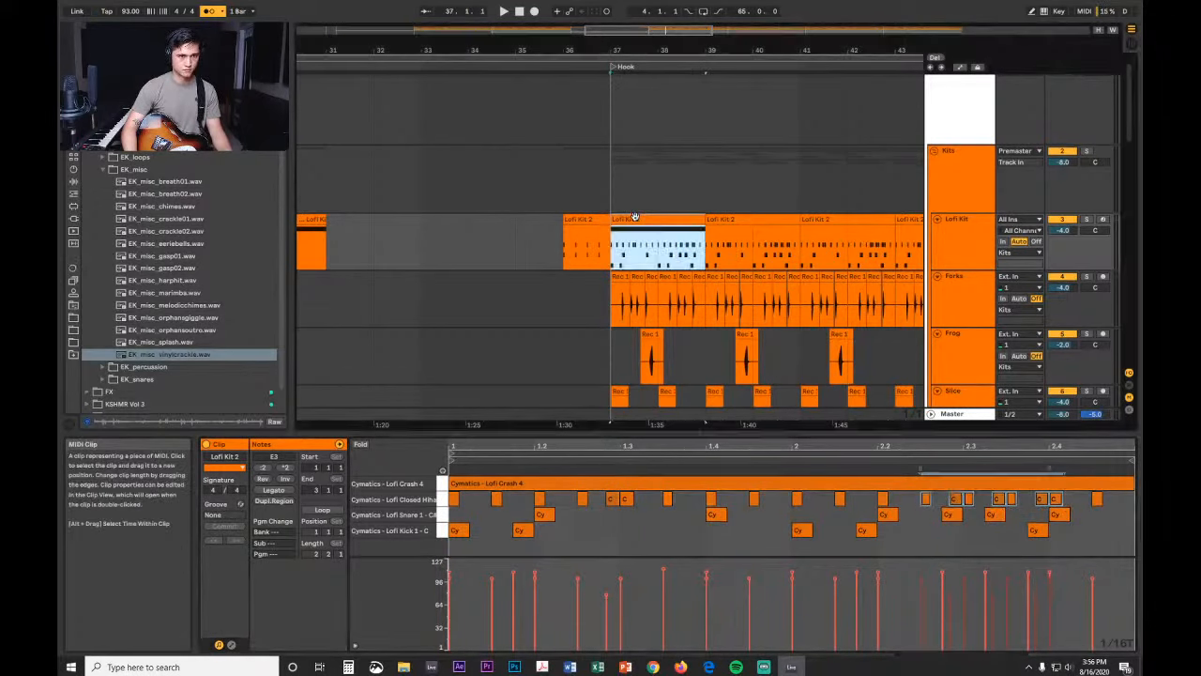
pyautogui.click(585, 221)
pyautogui.click(535, 536)
pyautogui.hotkey('ctrl', 'v')
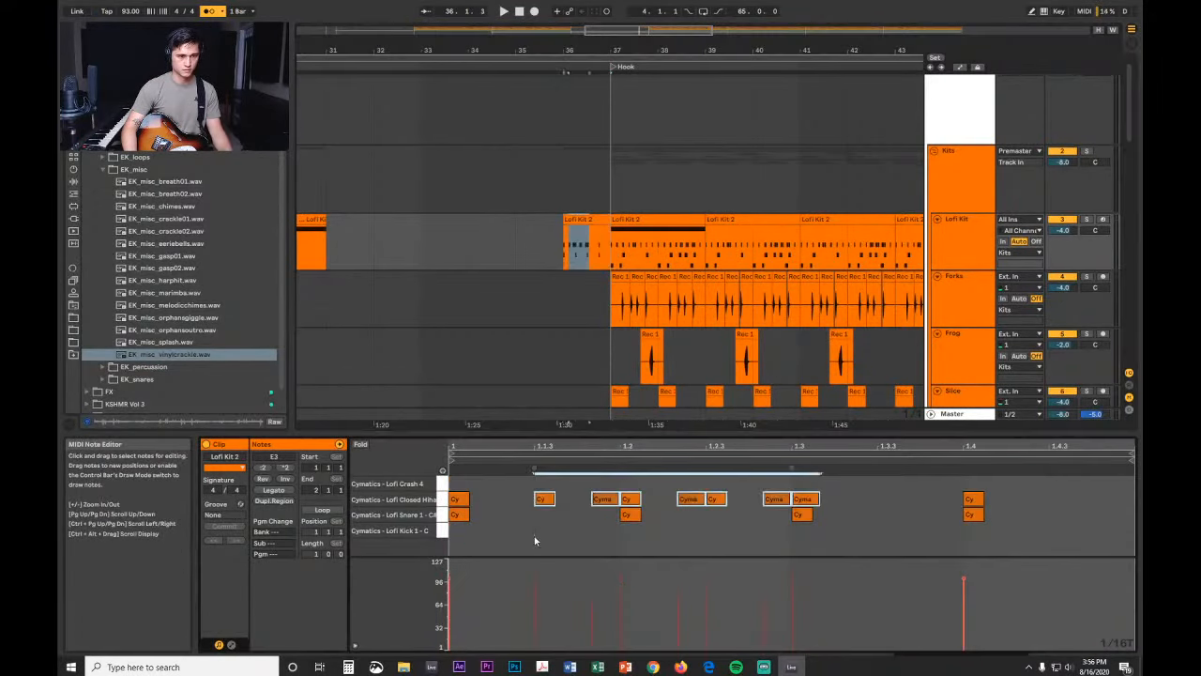
pyautogui.press('Down')
pyautogui.press('Down')
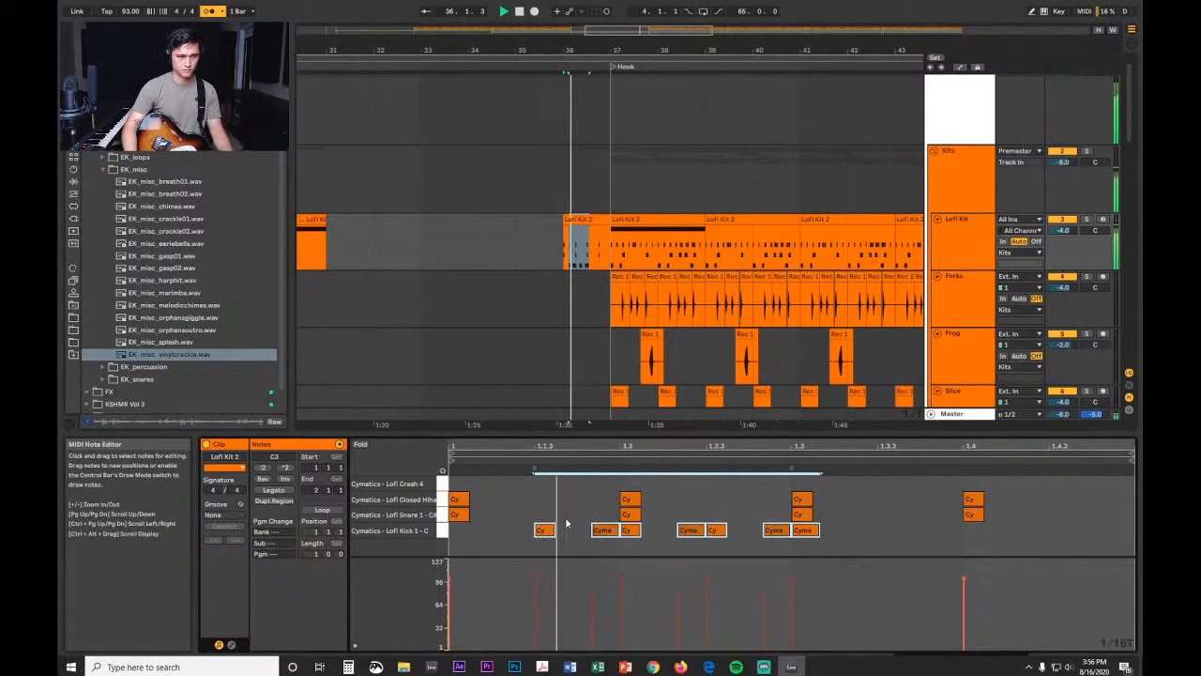
# Step: Delete the pasted kicks at 1.2, just before 1.2.3 and at 1.3
pyautogui.click(628, 530)
pyautogui.press('Delete')
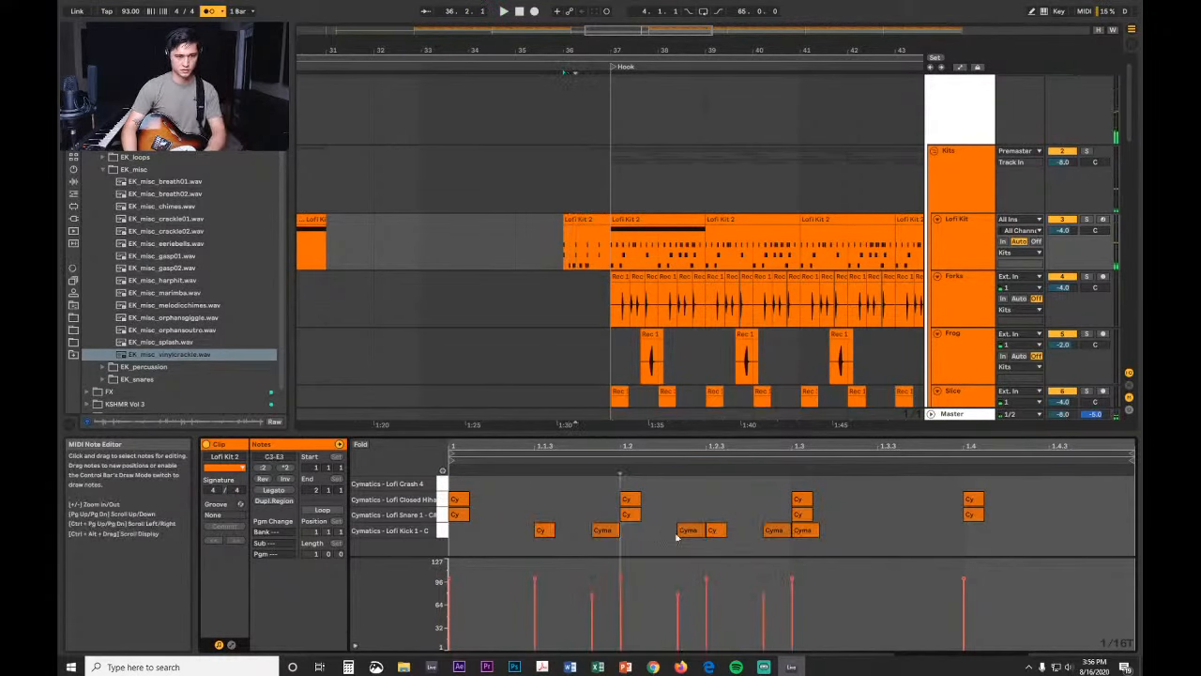
pyautogui.click(687, 530)
pyautogui.press('Delete')
pyautogui.click(805, 535)
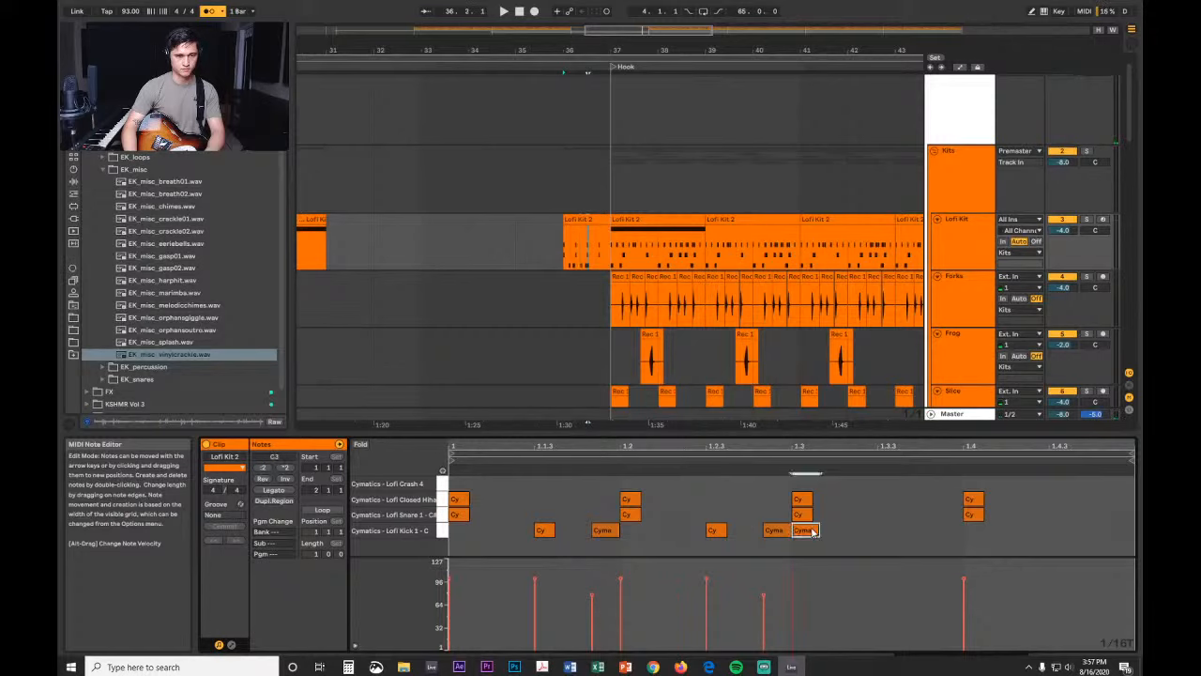
pyautogui.press('Delete')
# Step: Duplicate the four kicks of the fill's first half into its second half, from 1.3 on, and play the fill
pyautogui.moveTo(809, 539); pyautogui.dragTo(419, 536)
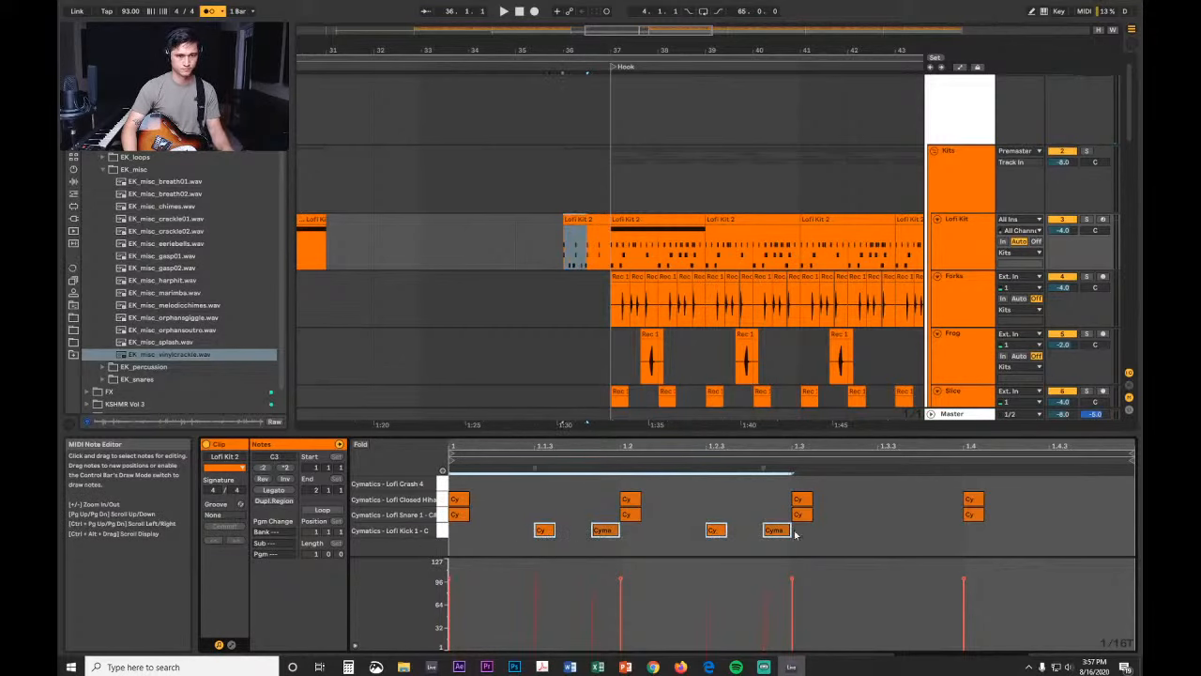
pyautogui.hotkey('ctrl', 'd')
pyautogui.press('space')
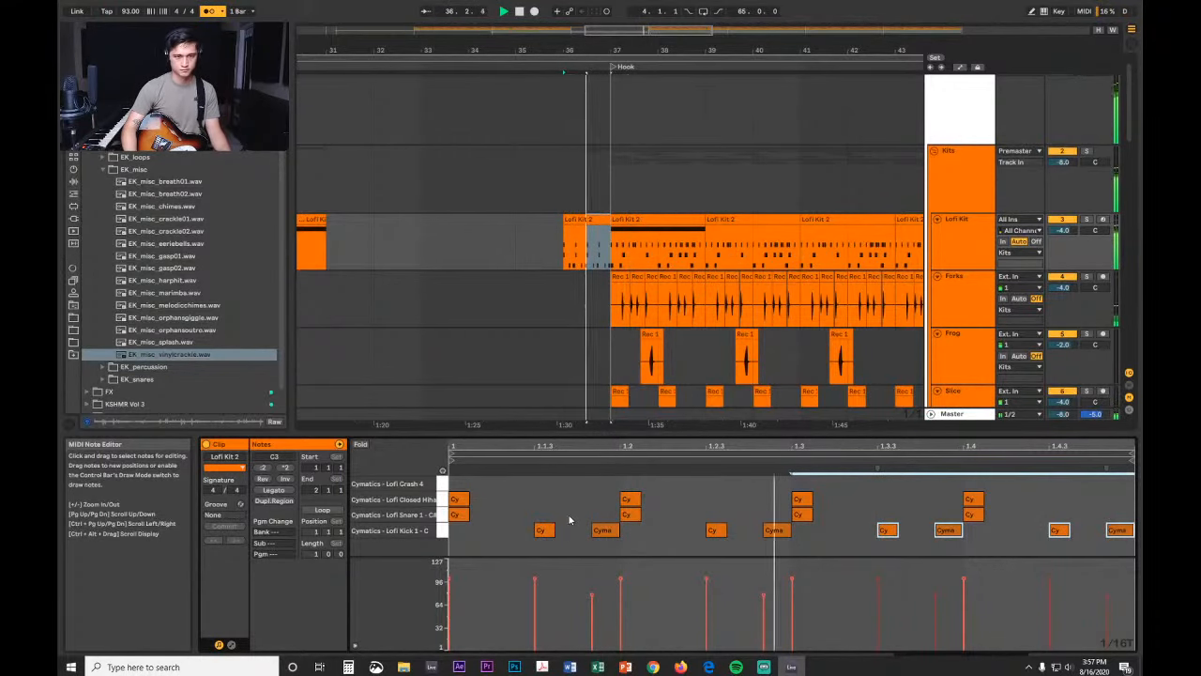
pyautogui.click(1043, 528)
pyautogui.press('space')
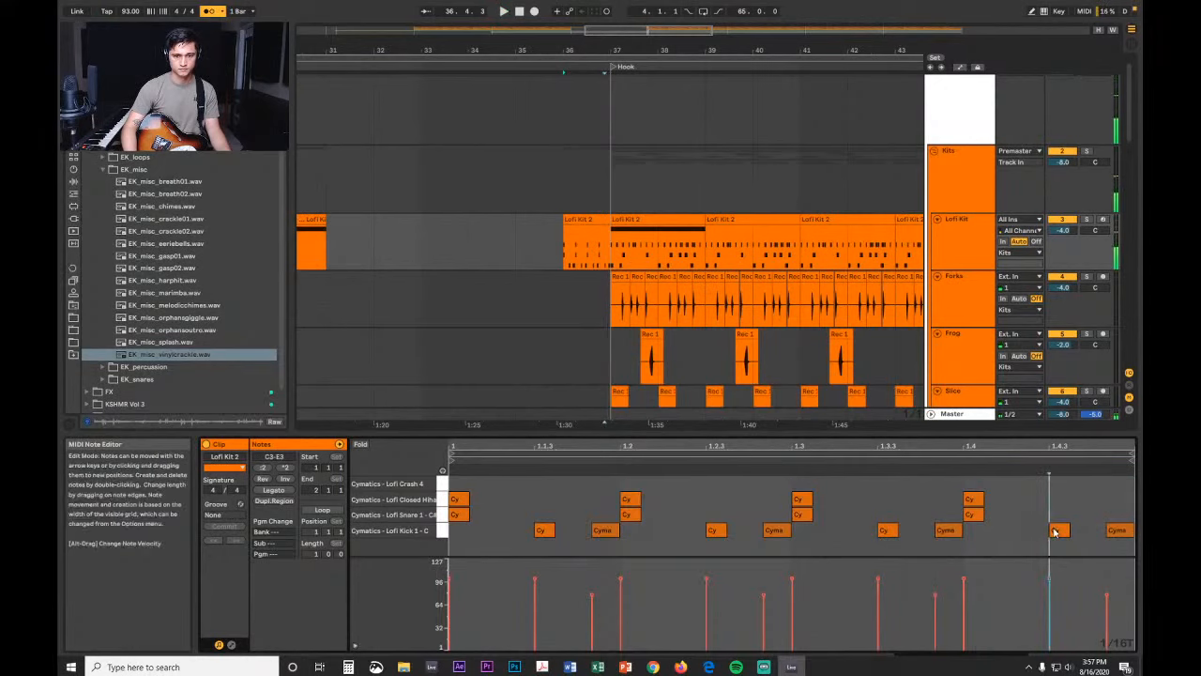
# Step: Add a kick note between 1.4 and 1.4.3, play the fill, set the grid to 1/16 and nudge the note later
pyautogui.doubleClick(1006, 531)
pyautogui.press('space')
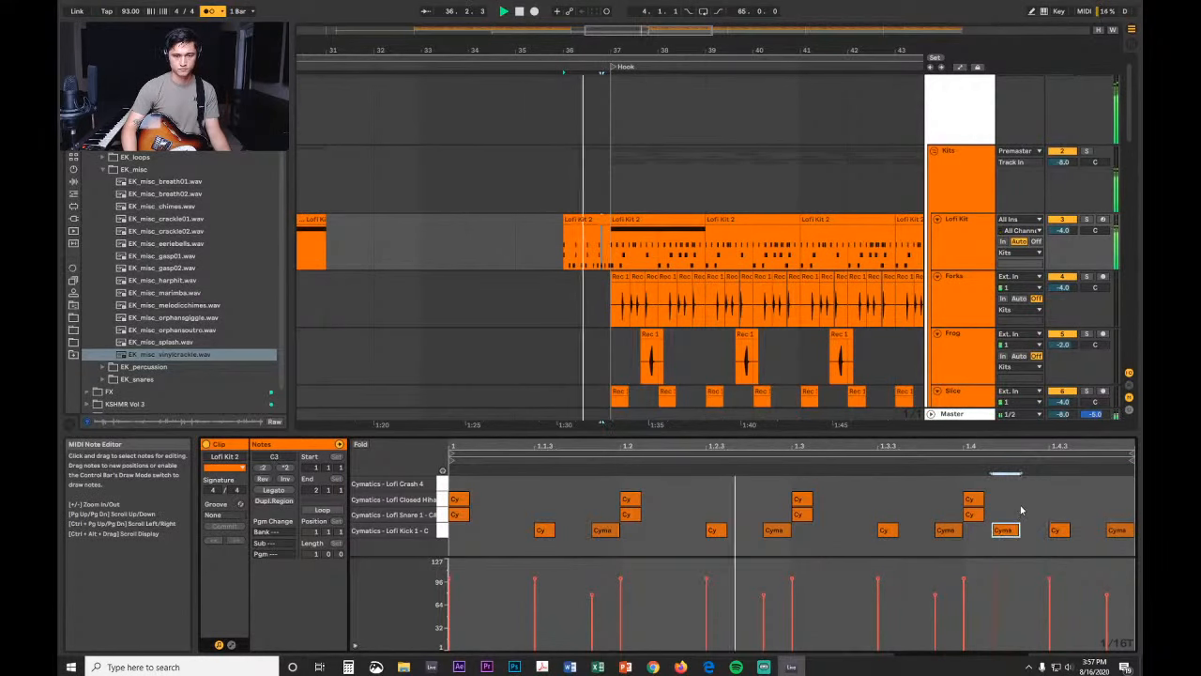
pyautogui.rightClick(1022, 512)
pyautogui.click(930, 457)
pyautogui.press('space')
pyautogui.moveTo(1014, 534); pyautogui.dragTo(1017, 535)
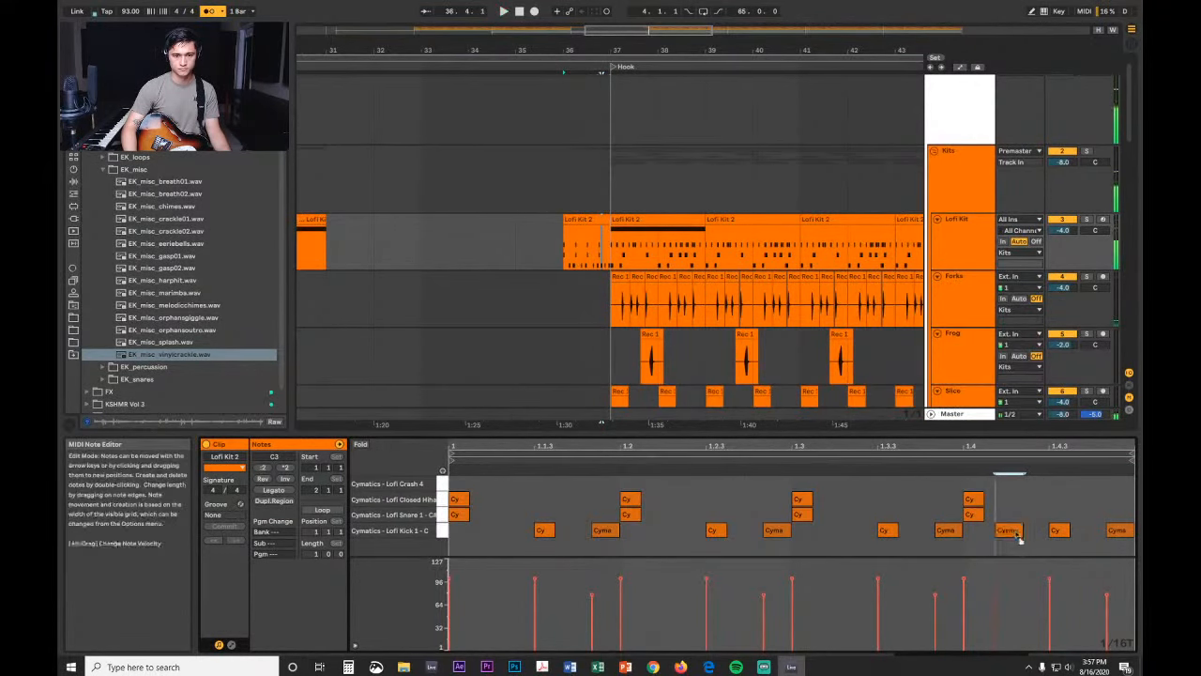
# Step: Turn off the triplet grid, quantize the added kick to 1/16 and play the fill
pyautogui.rightClick(1023, 518)
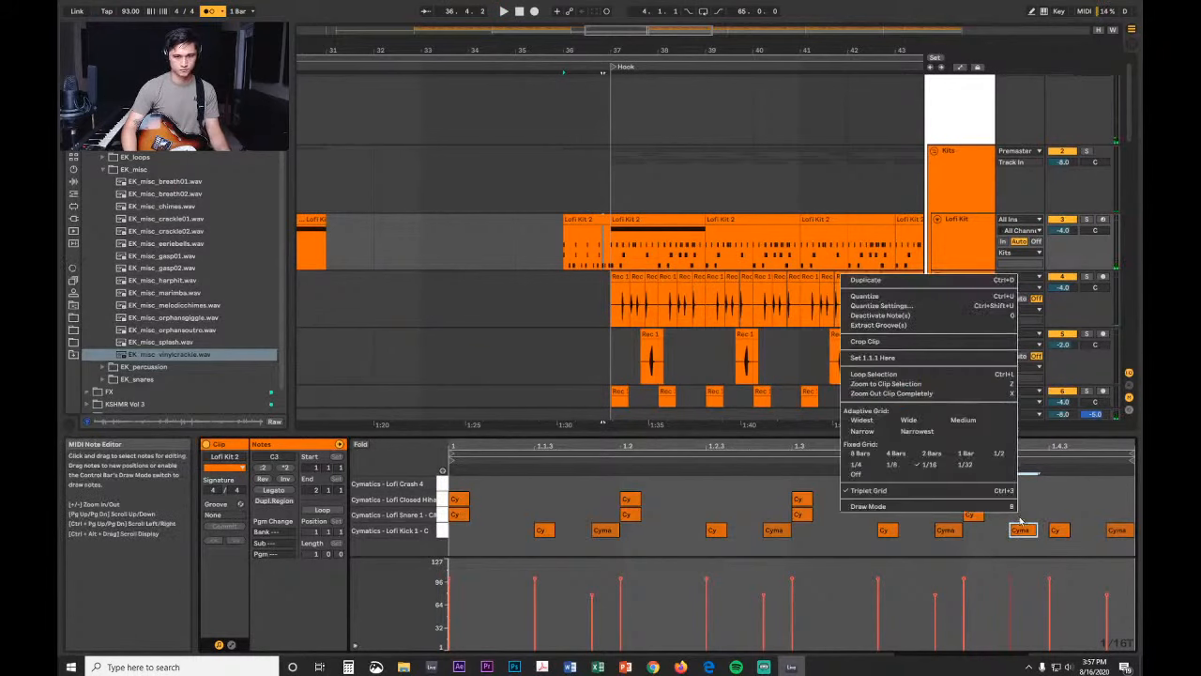
pyautogui.click(973, 492)
pyautogui.click(1023, 535)
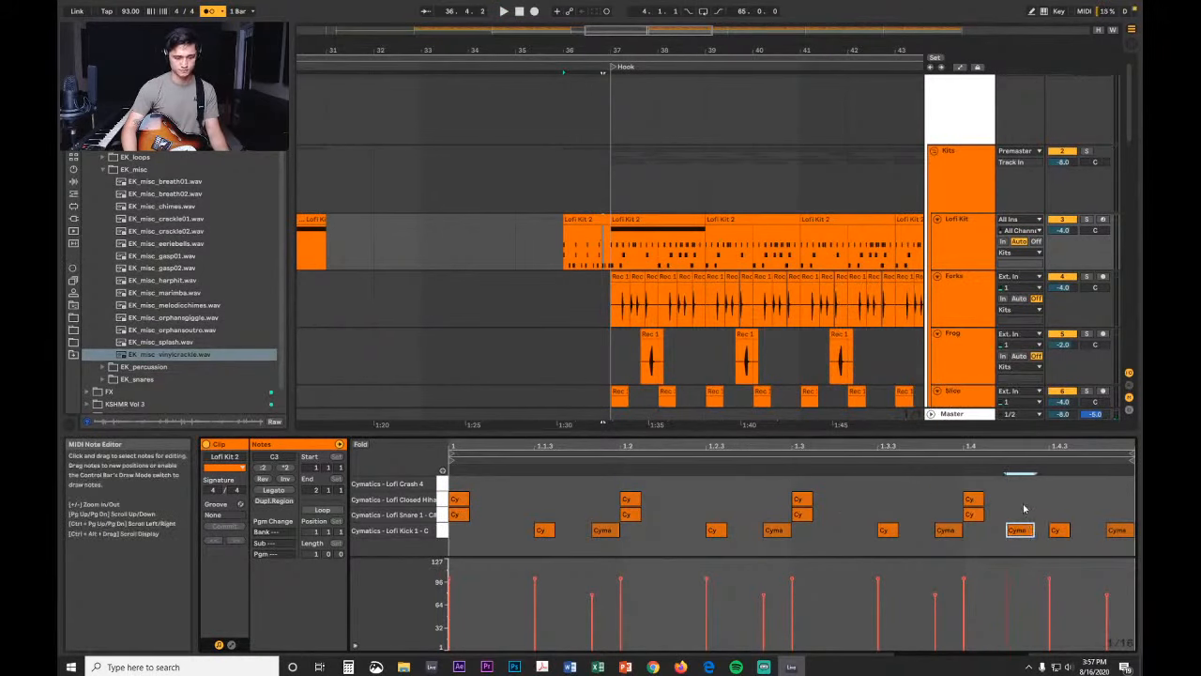
pyautogui.hotkey('ctrl', 'd')
pyautogui.hotkey('ctrl', 'z')
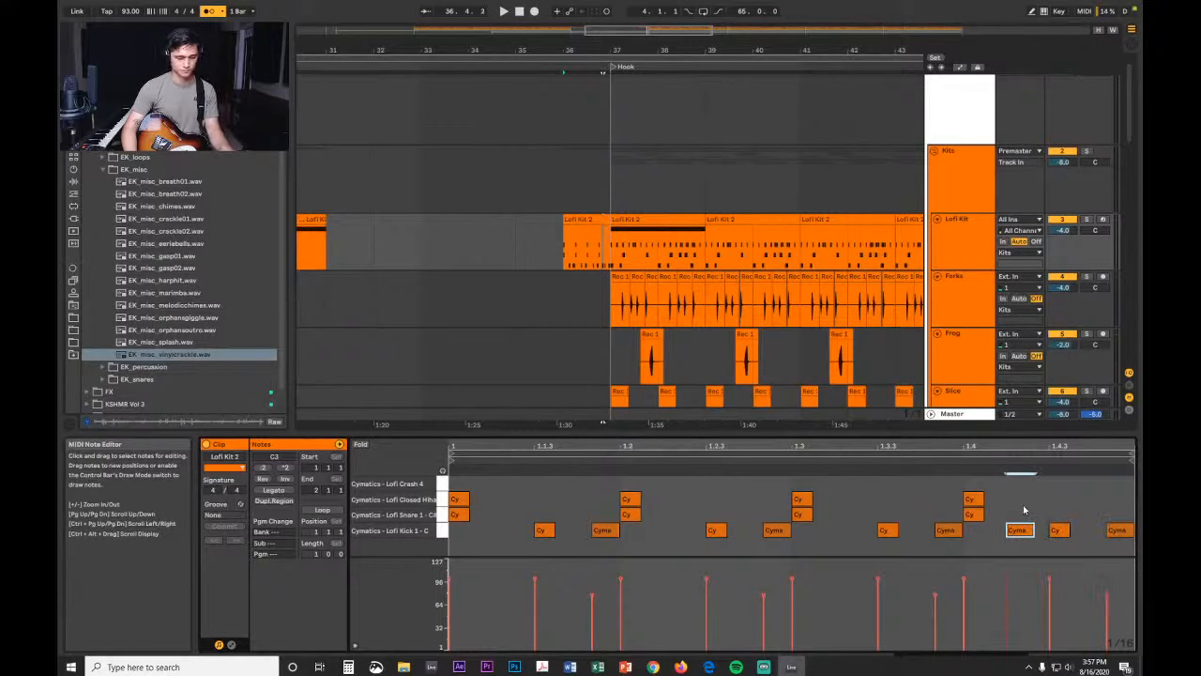
pyautogui.hotkey('ctrl', 'shift', 'u')
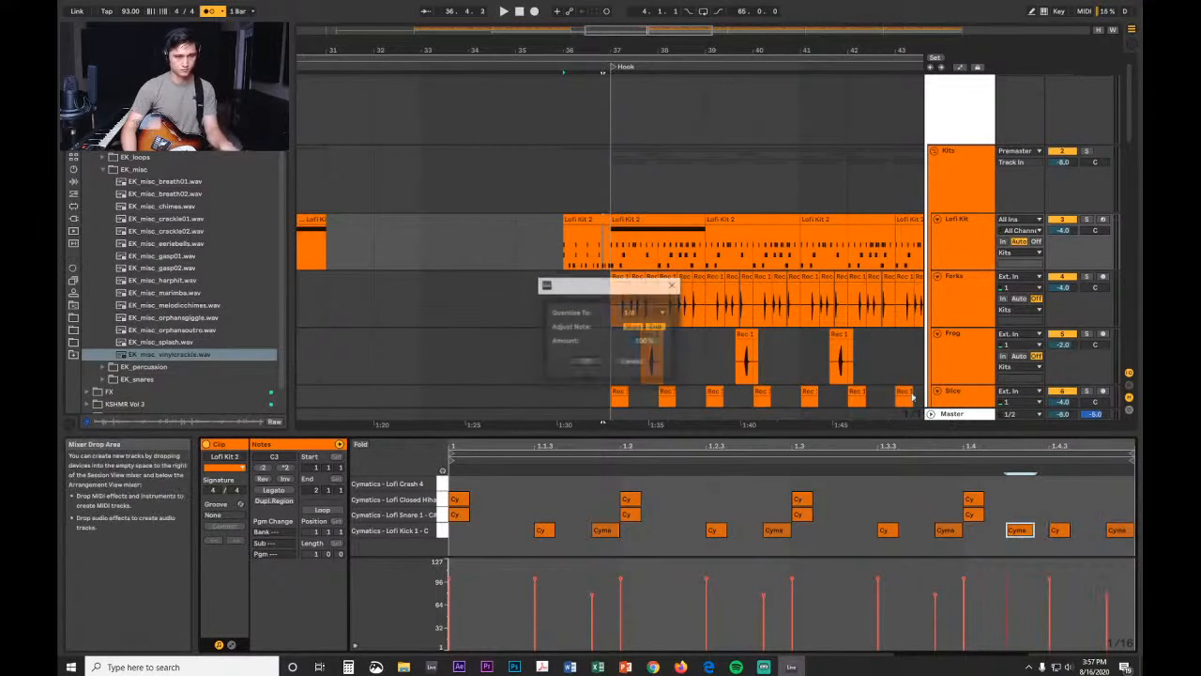
pyautogui.click(645, 312)
pyautogui.click(642, 371)
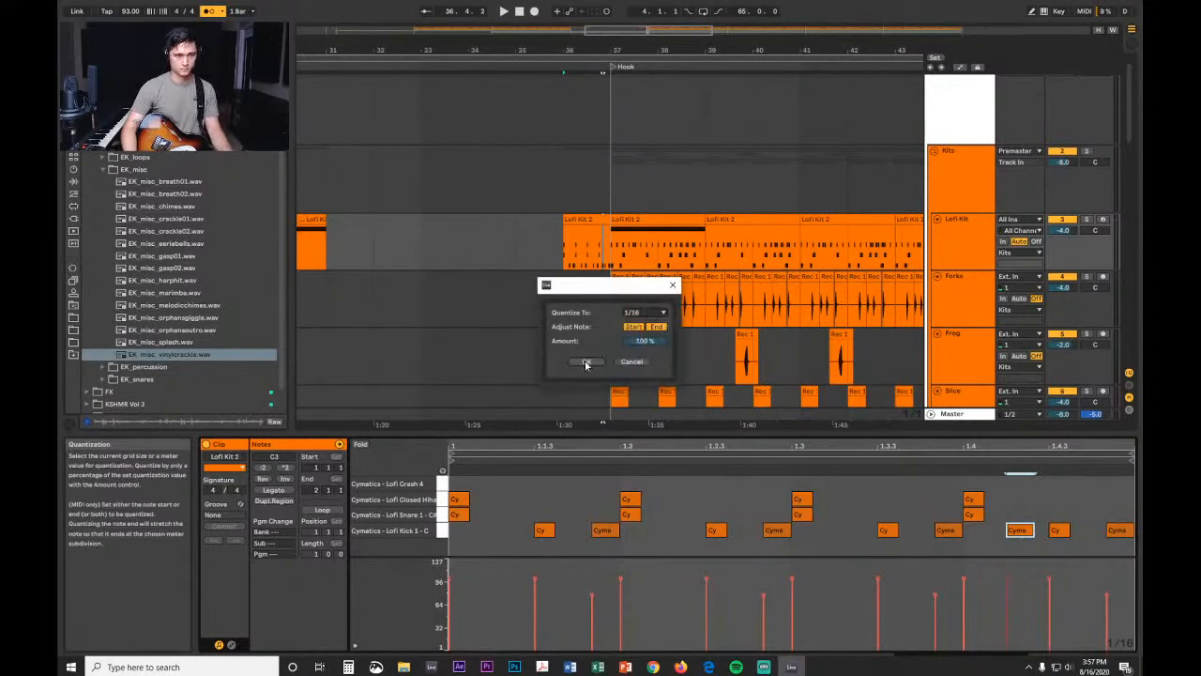
pyautogui.click(587, 361)
pyautogui.press('space')
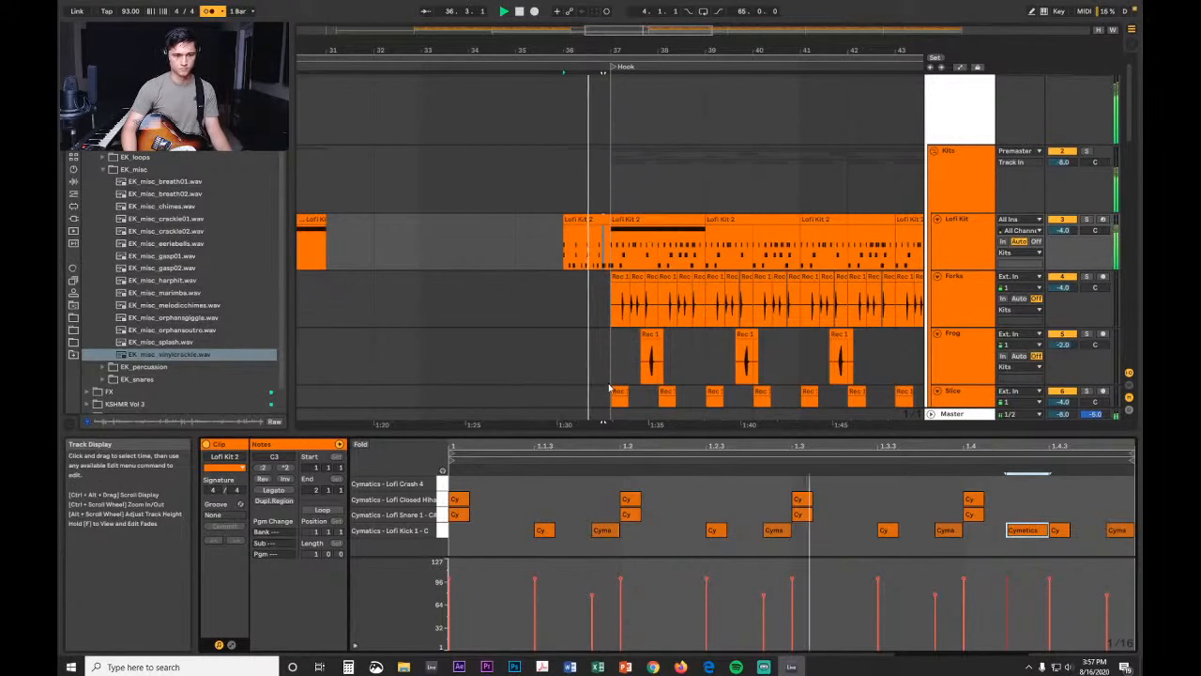
pyautogui.press('space')
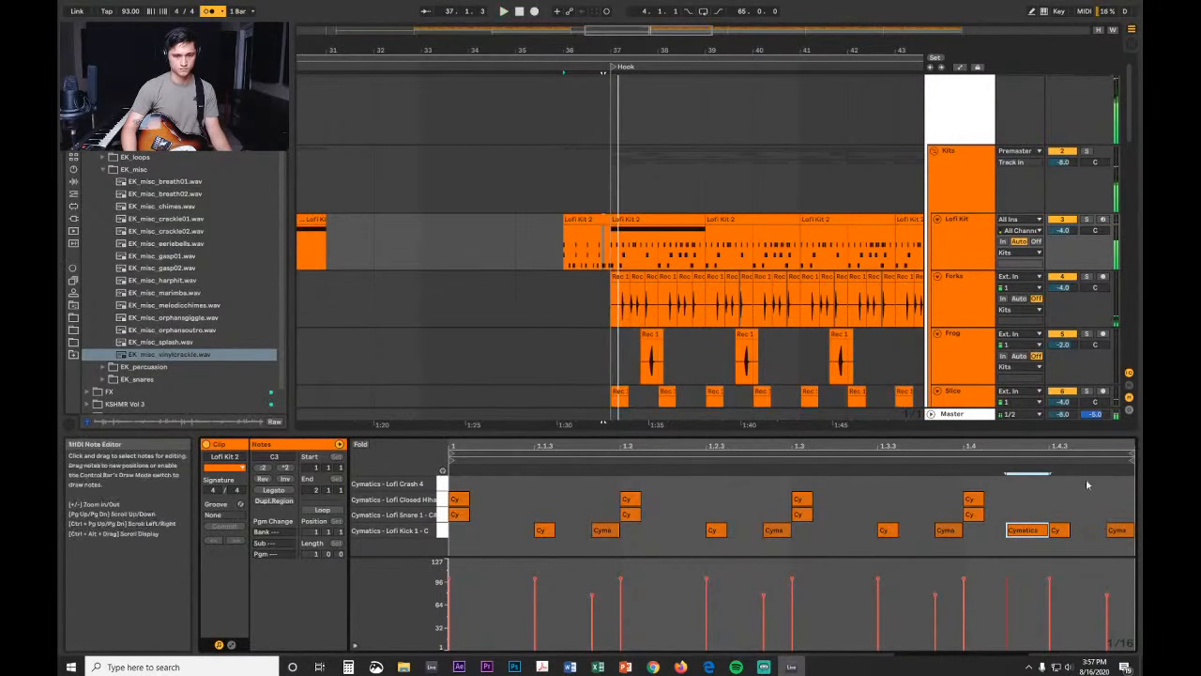
# Step: Shorten the added kick and shift it later, between 1.4.2 and 1.4.3, while playing the fill
pyautogui.press('space')
pyautogui.moveTo(1084, 449); pyautogui.dragTo(1085, 517)
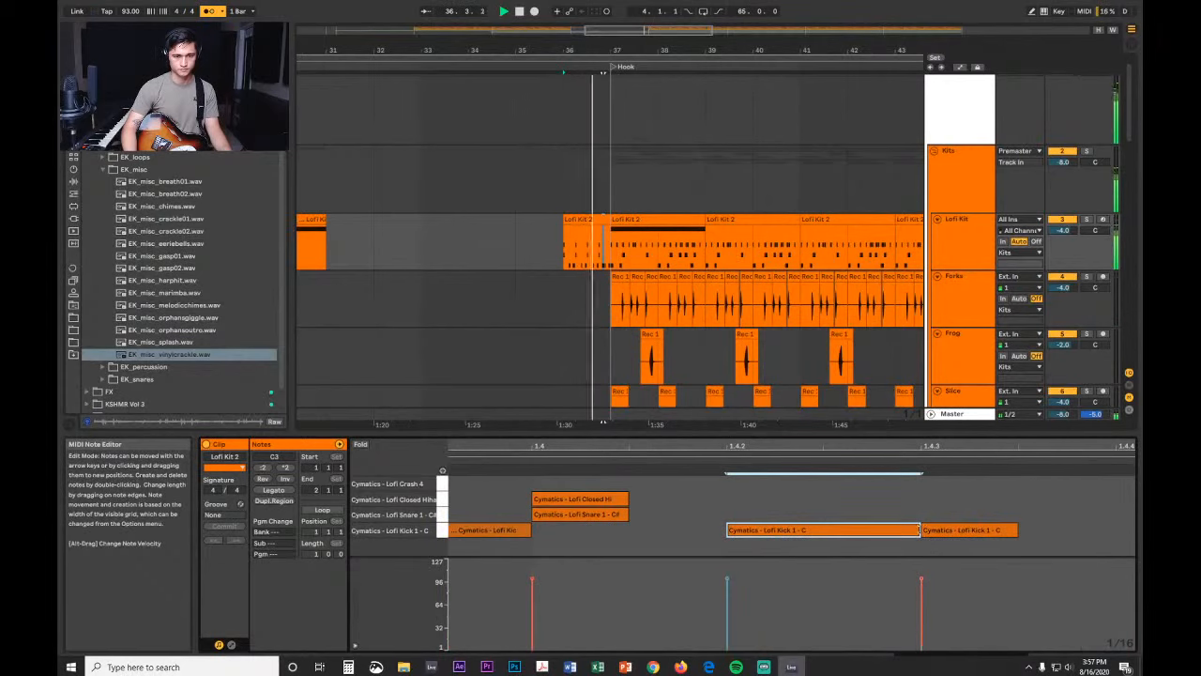
pyautogui.moveTo(919, 531); pyautogui.dragTo(844, 533)
pyautogui.press('space')
pyautogui.click(841, 552)
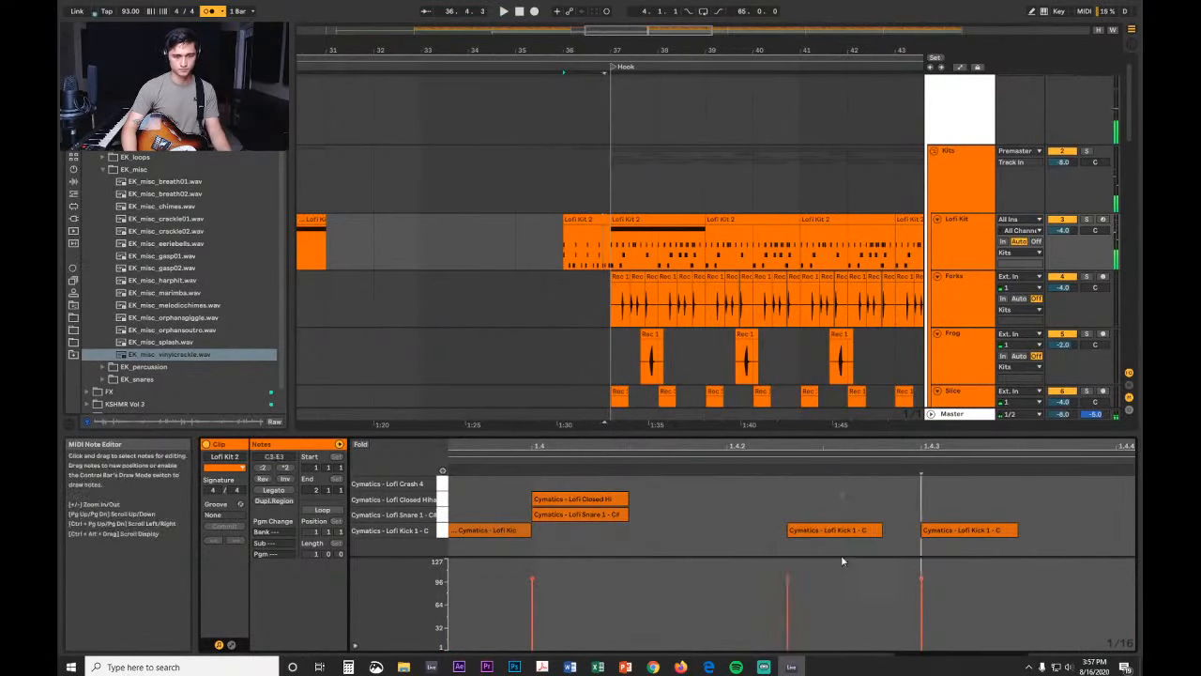
# Step: Delete the added kick before 1.4.3 and open the Lofi Kit 2 clip at bar 37
pyautogui.doubleClick(840, 533)
pyautogui.click(838, 454)
pyautogui.moveTo(839, 447); pyautogui.dragTo(845, 375)
pyautogui.click(679, 217)
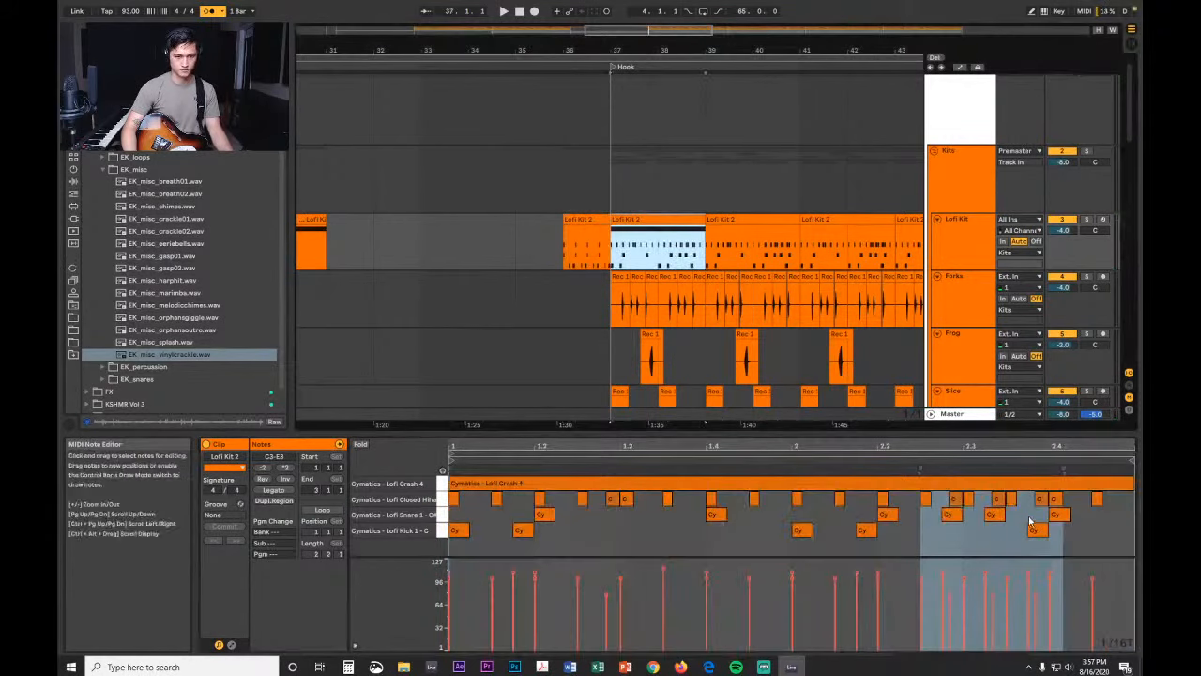
# Step: Copy the two close hi-hats at 2.3 from the bar 37 clip into the bar 36 fill, placing them on the kick row from 1.4.2
pyautogui.click(967, 500)
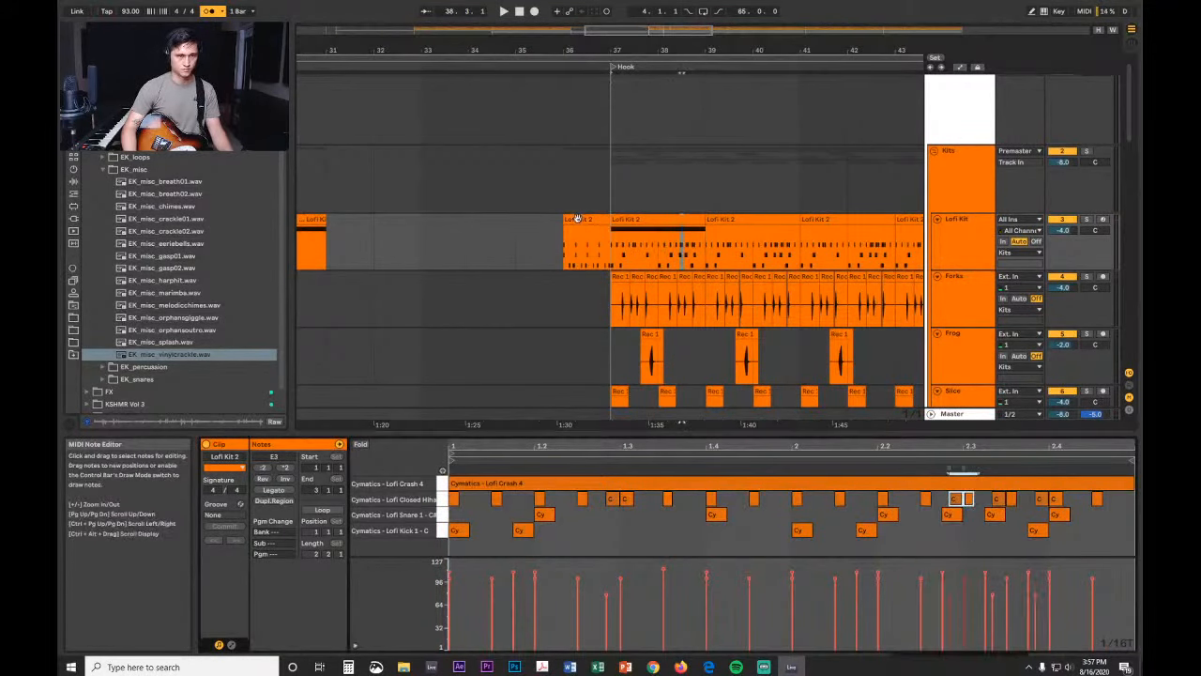
pyautogui.click(577, 218)
pyautogui.click(1040, 509)
pyautogui.hotkey('ctrl', 'v')
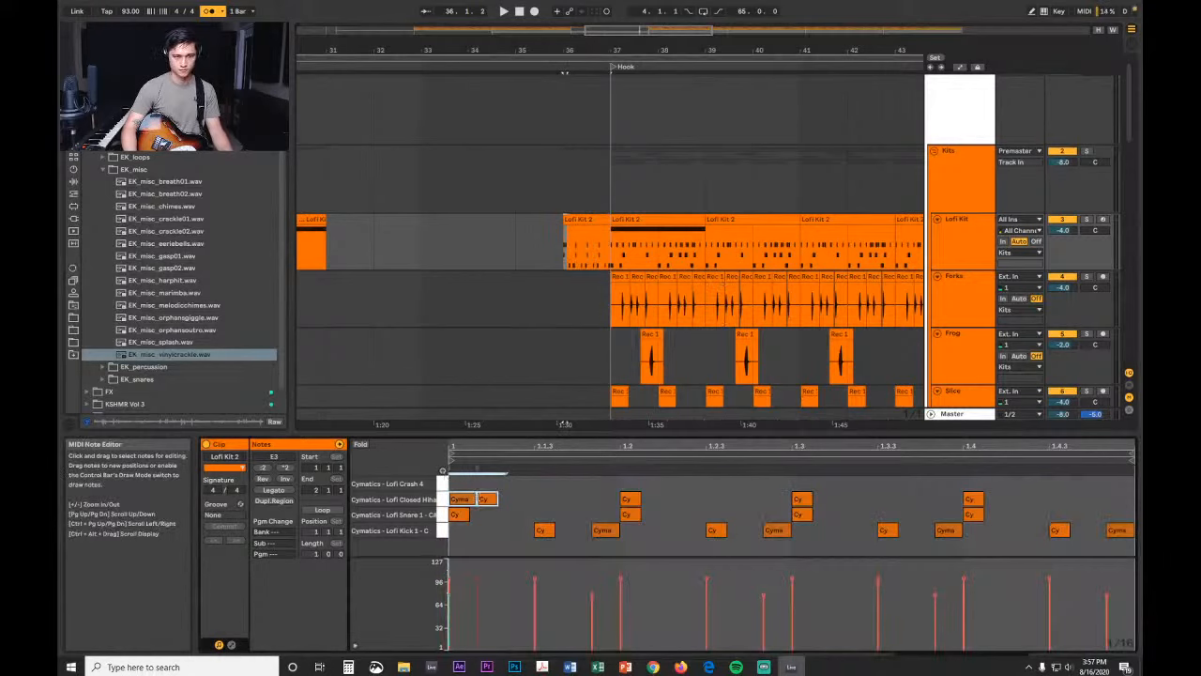
pyautogui.moveTo(480, 499); pyautogui.dragTo(1032, 547)
# Step: Shift the pasted kick pair later on the 1/16 triplet grid so its second note lands on 1.4.3, and play the fill
pyautogui.moveTo(1058, 459); pyautogui.dragTo(957, 459)
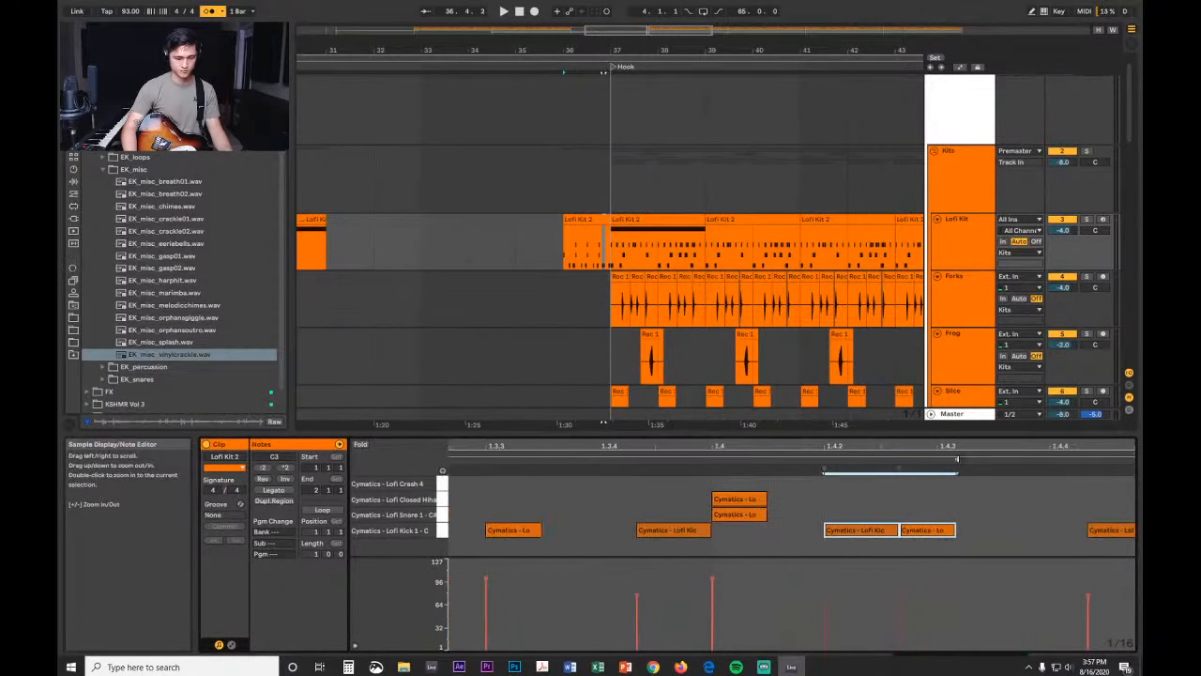
pyautogui.moveTo(876, 521); pyautogui.dragTo(914, 525)
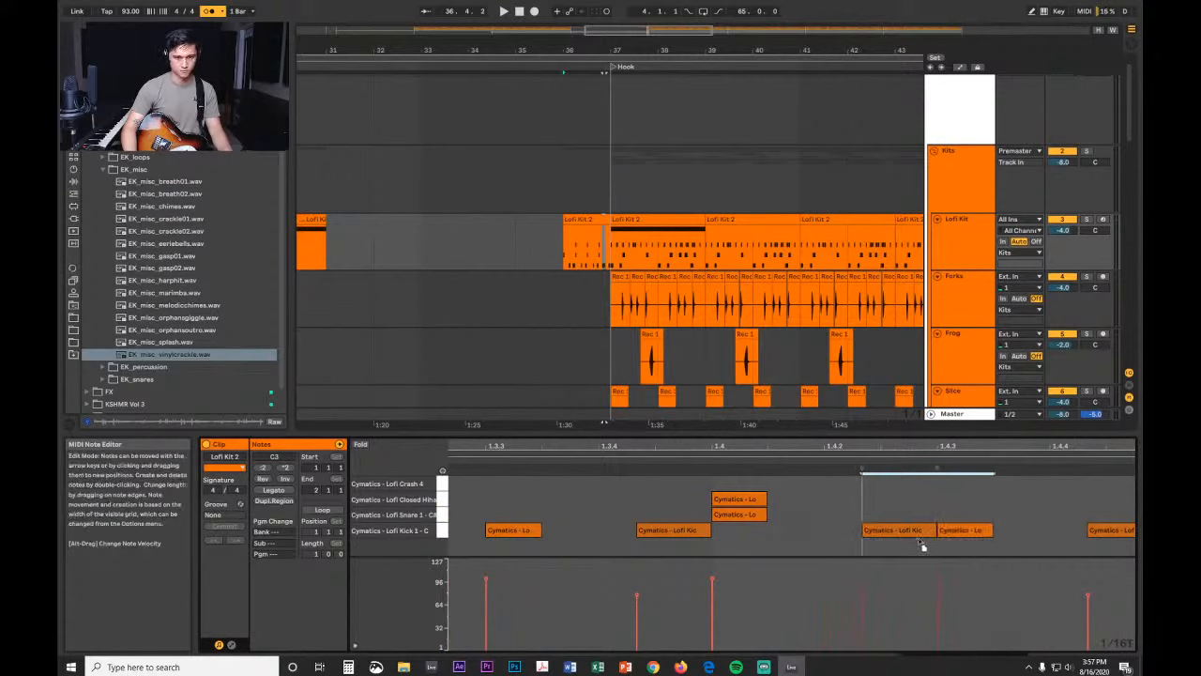
pyautogui.press('space')
pyautogui.moveTo(932, 445); pyautogui.dragTo(1040, 457)
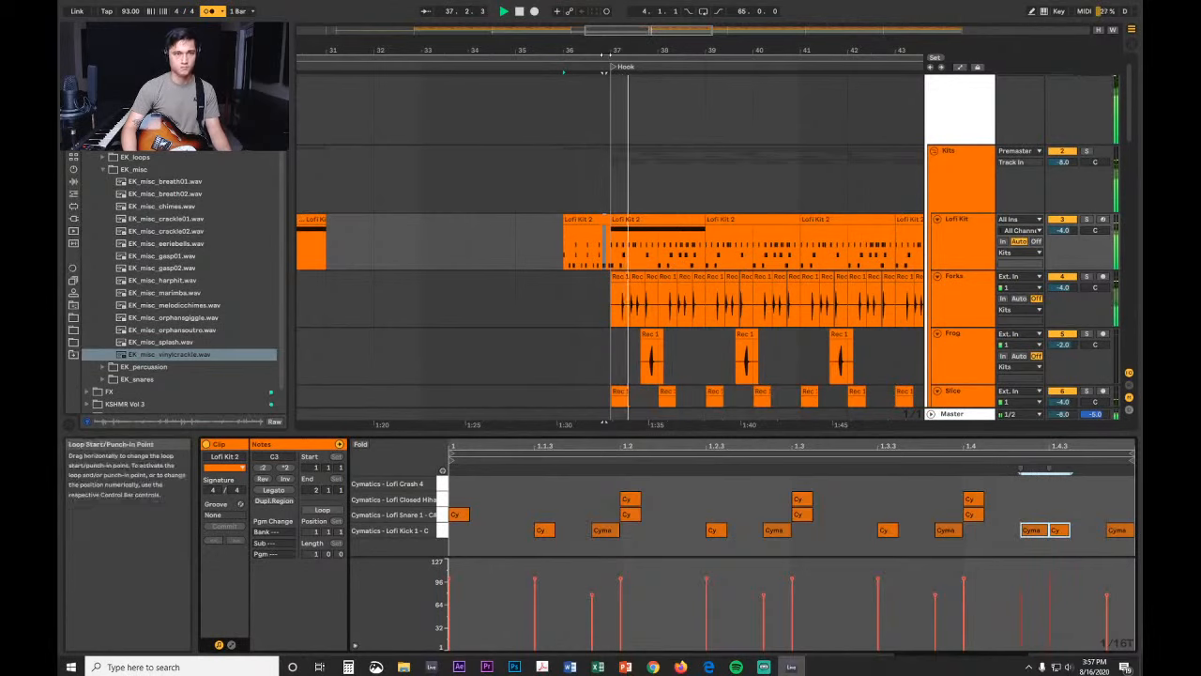
# Step: With the metronome turned off, select the guitar's Recording track and solo the SOLO track above it
pyautogui.moveTo(611, 51); pyautogui.dragTo(611, 11)
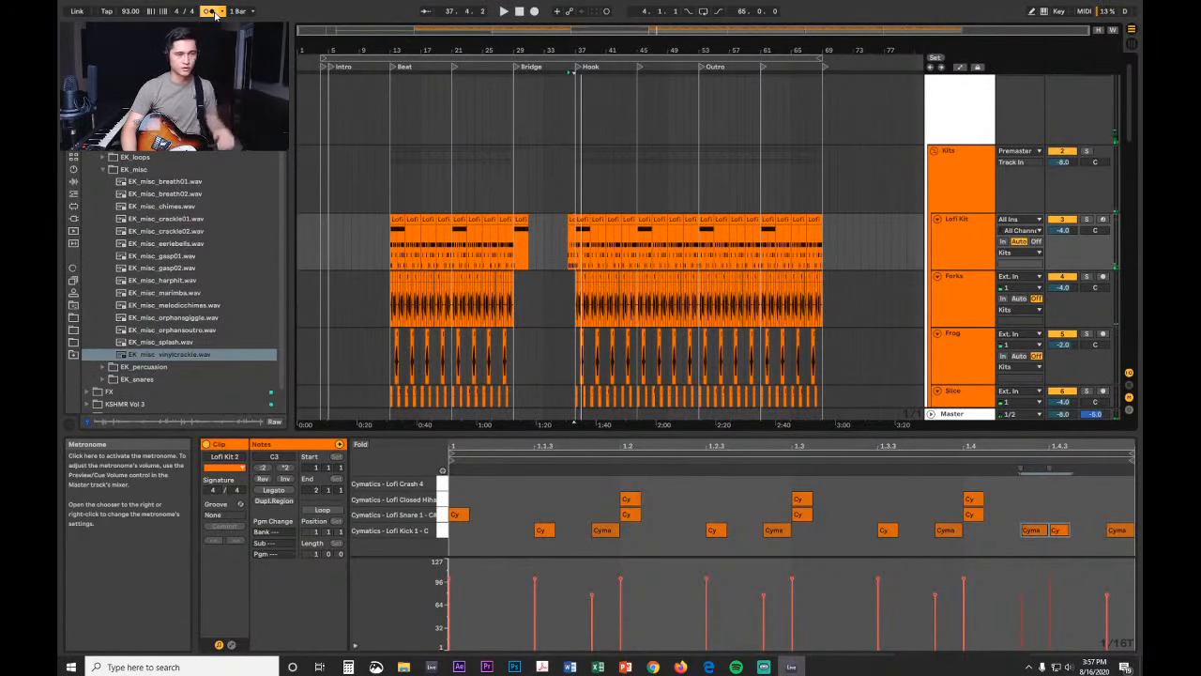
pyautogui.scroll(-5, 565, 272)
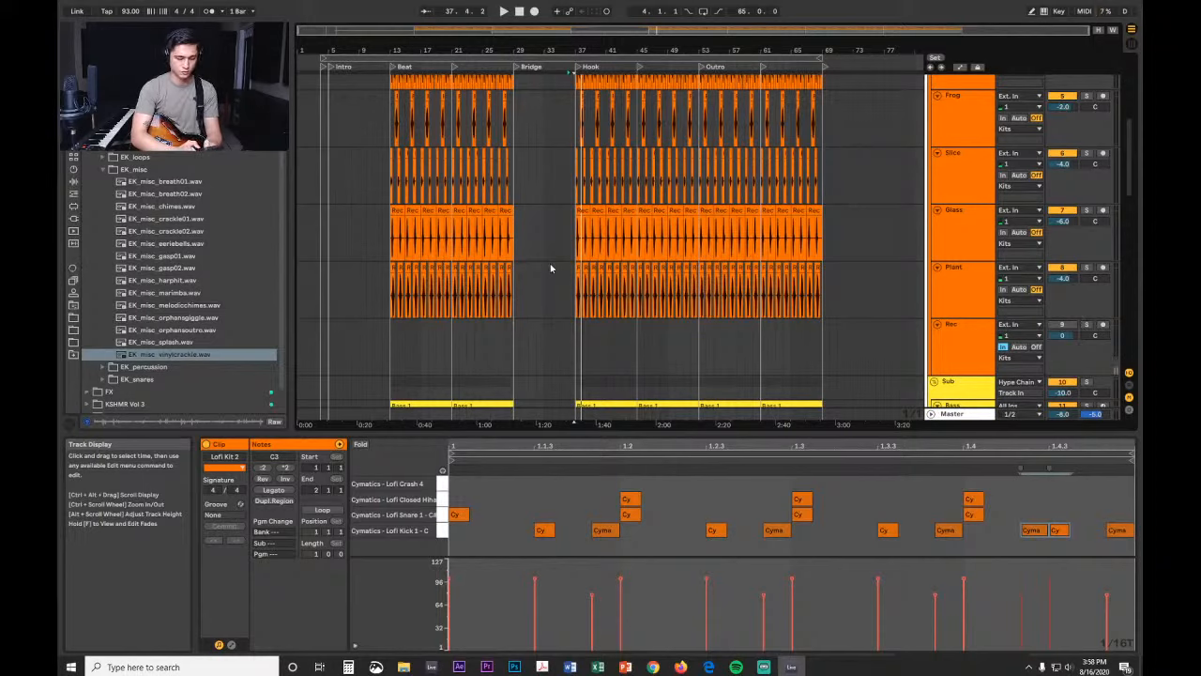
pyautogui.scroll(-10, 551, 268)
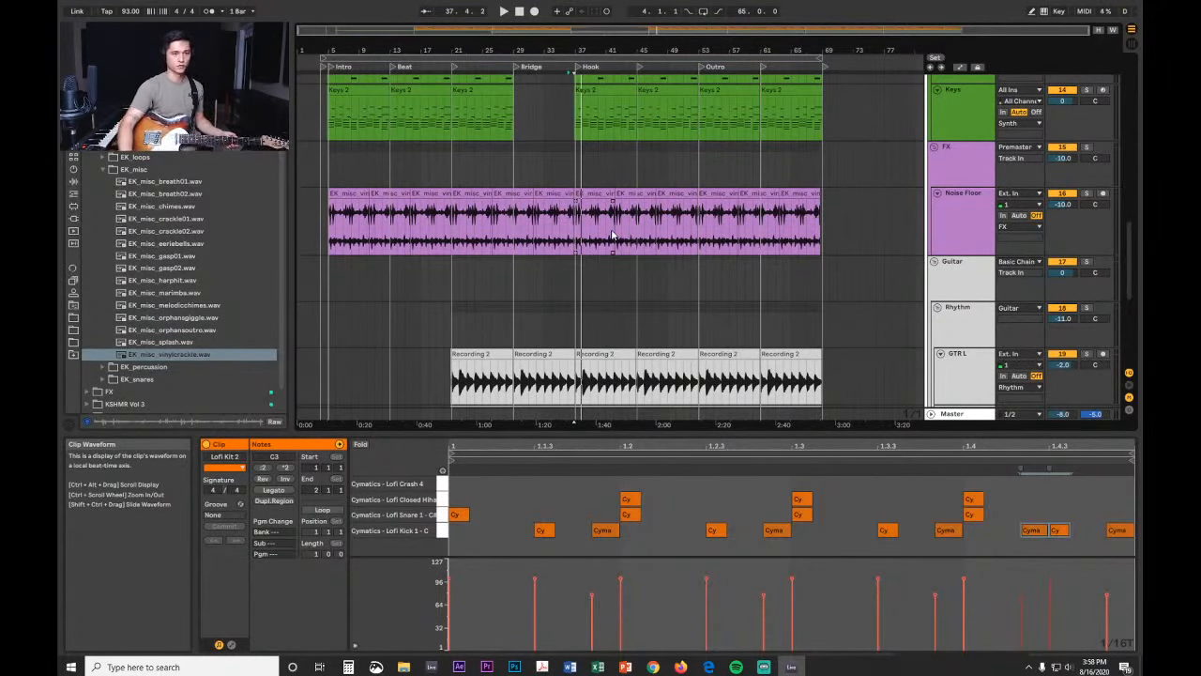
pyautogui.scroll(-5, 657, 212)
pyautogui.click(957, 273)
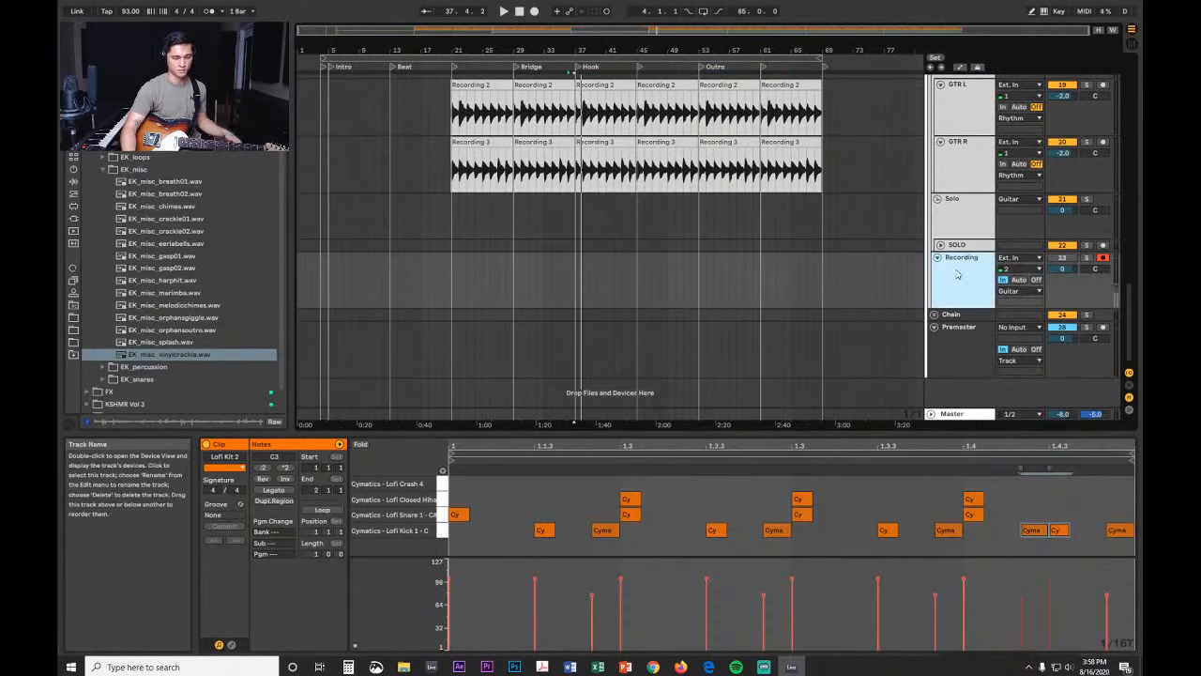
pyautogui.scroll(1, 990, 228)
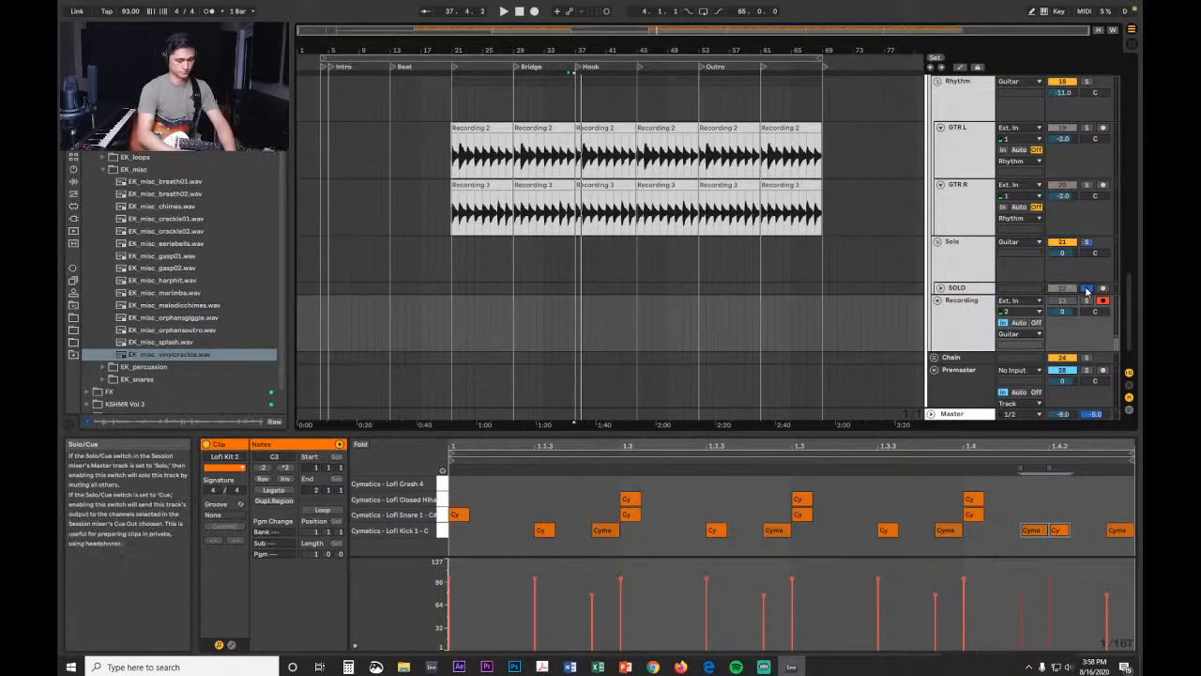
# Step: Disable loopback for the Steinberg UR22mkII in the audio hardware setup and close the preferences
pyautogui.hotkey('ctrl', ',')
pyautogui.click(645, 232)
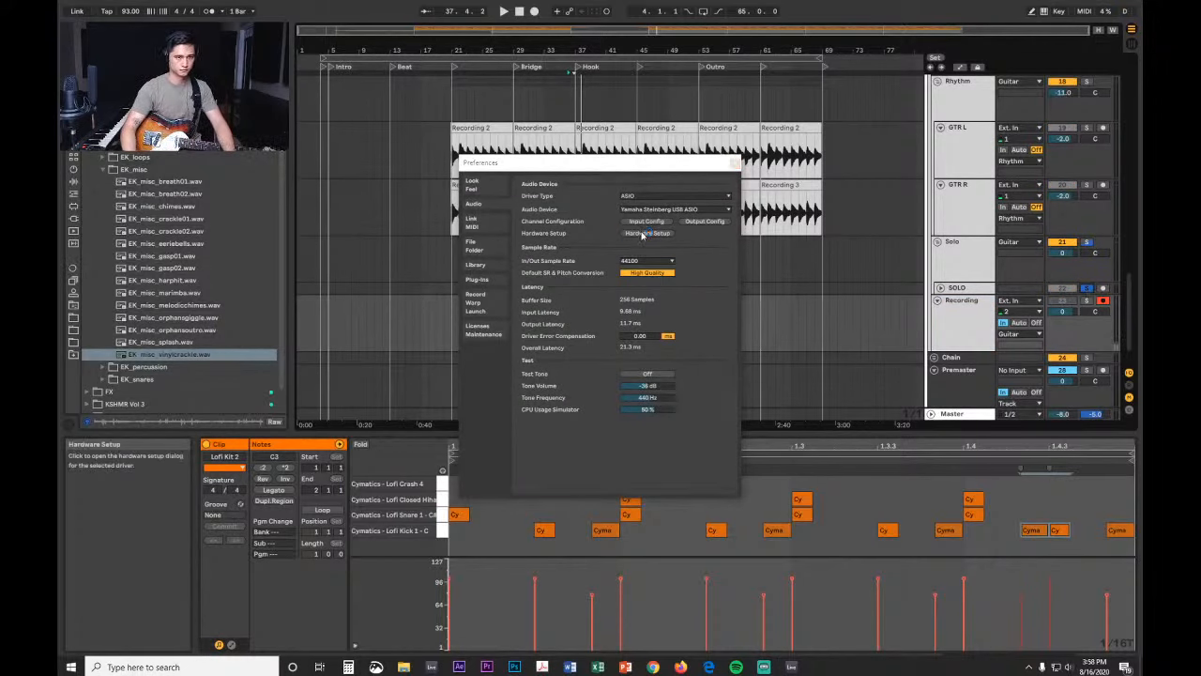
pyautogui.click(486, 273)
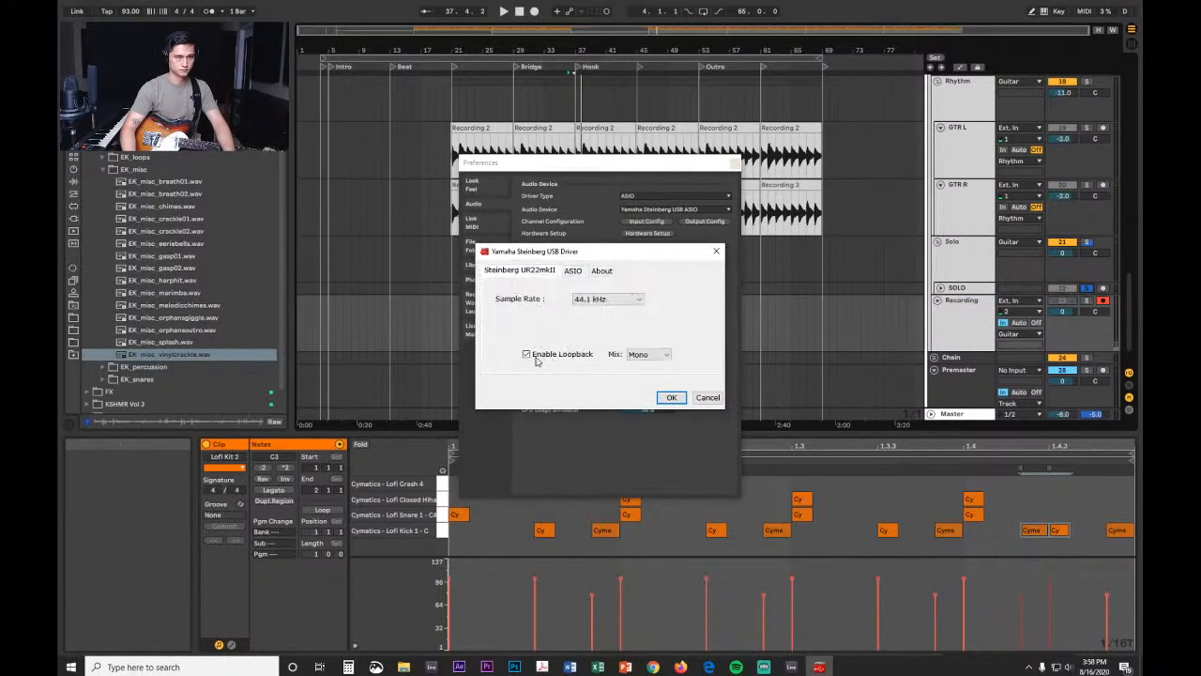
pyautogui.click(716, 251)
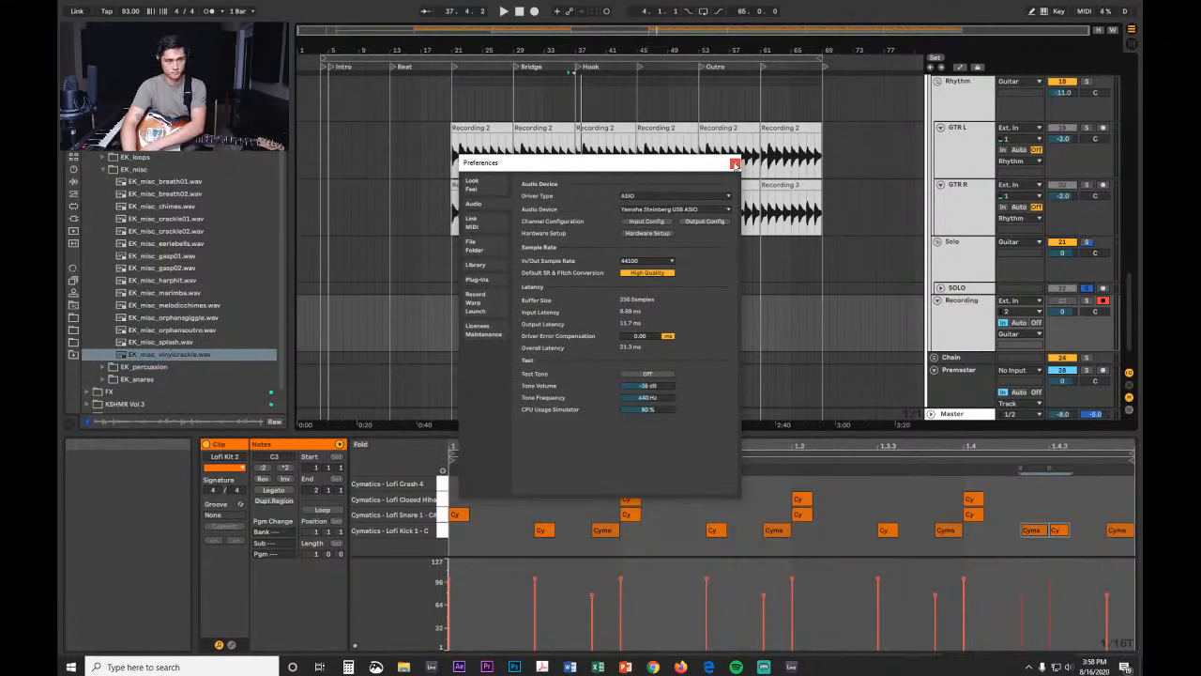
pyautogui.click(734, 164)
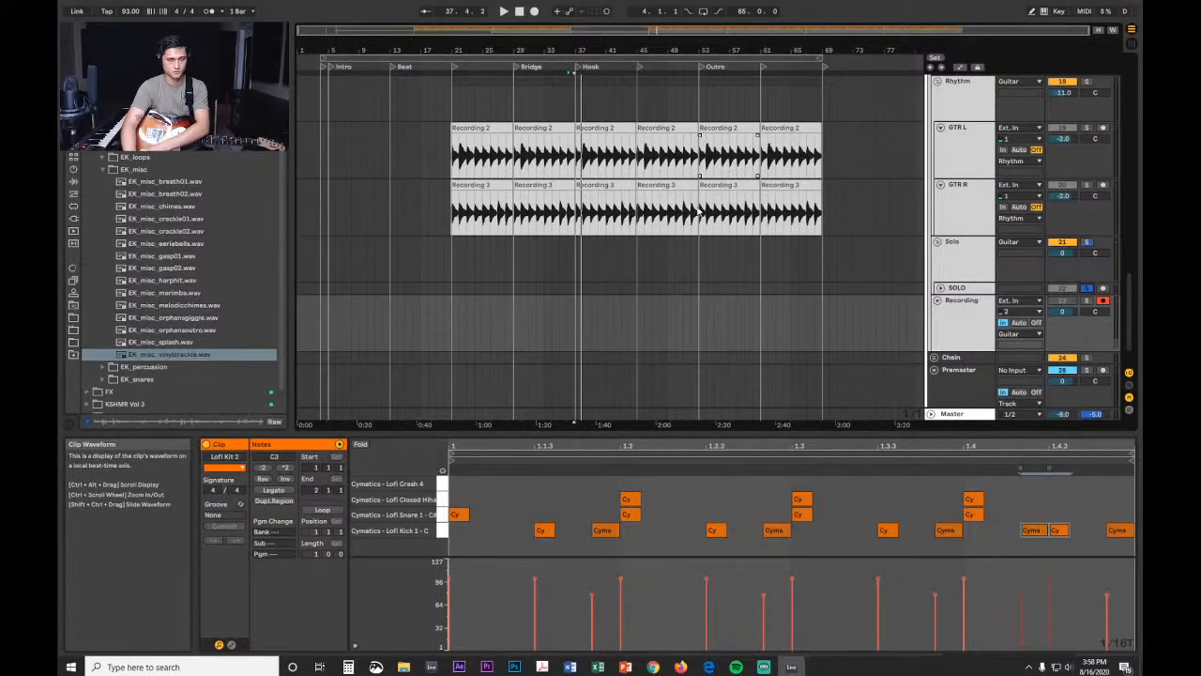
# Step: Record guitar solo takes with the metronome on the Recording track from bar 29, keeping the second take, which runs to about bar 38
pyautogui.click(512, 334)
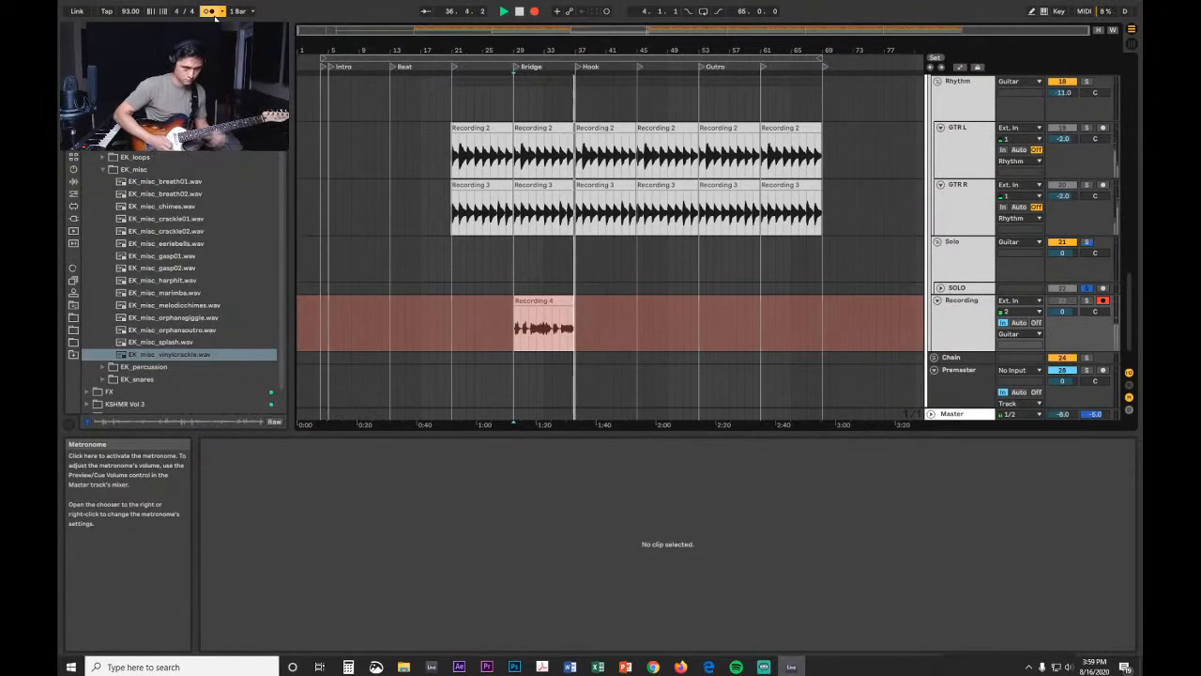
pyautogui.press('space')
pyautogui.press('F9')
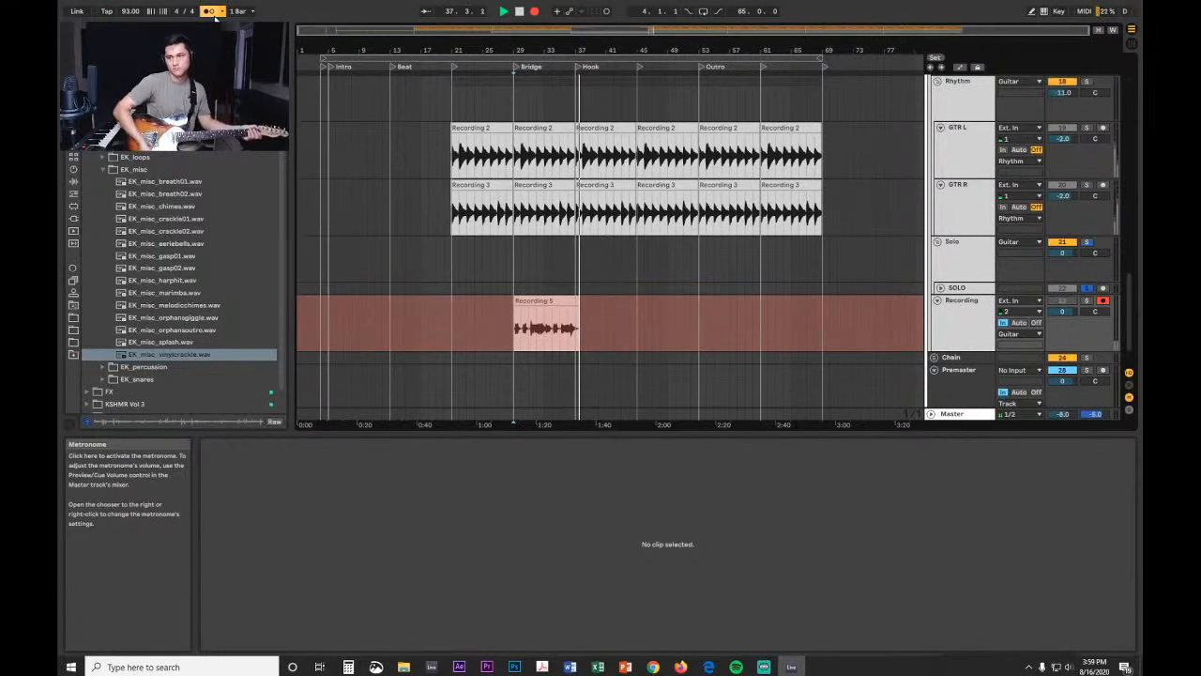
pyautogui.press('space')
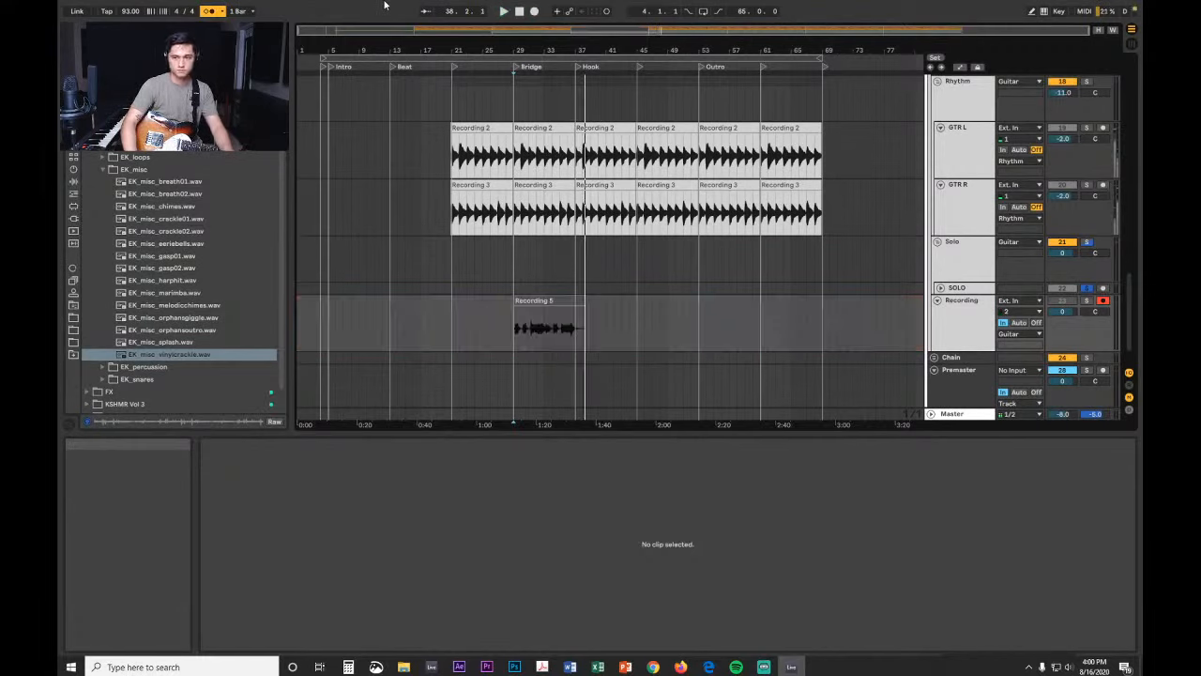
# Step: Return to the Yamaha Steinberg USB driver's loopback settings, apply them and close the preferences
pyautogui.hotkey('ctrl', ',')
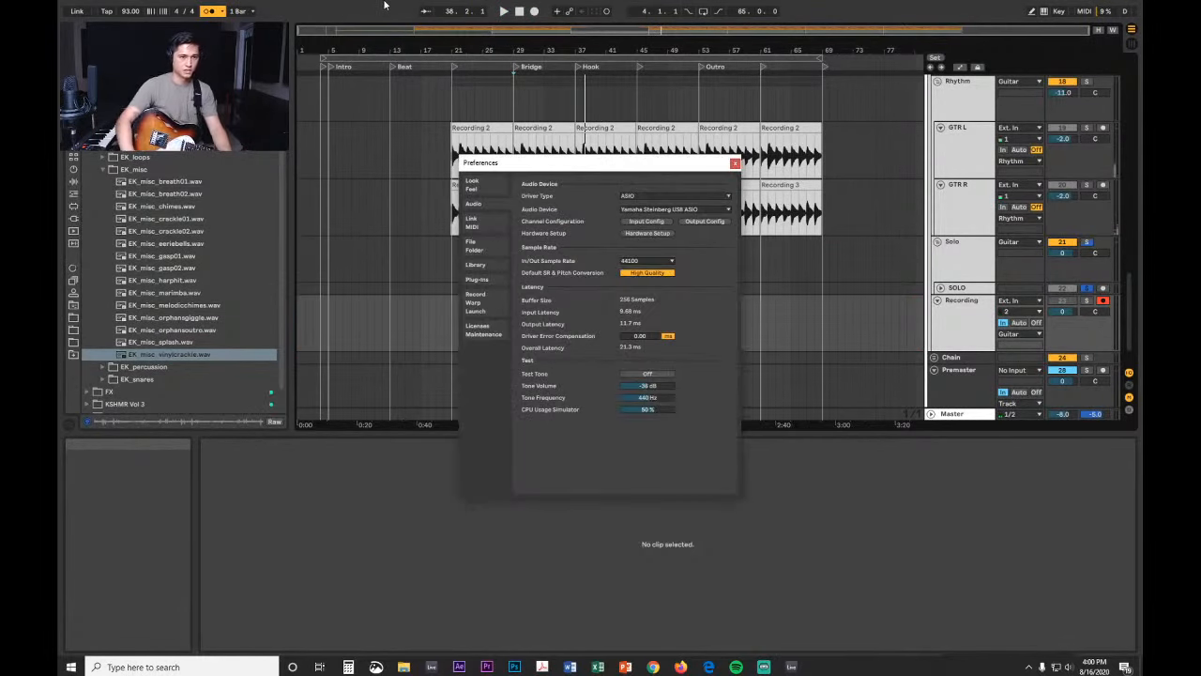
pyautogui.click(648, 233)
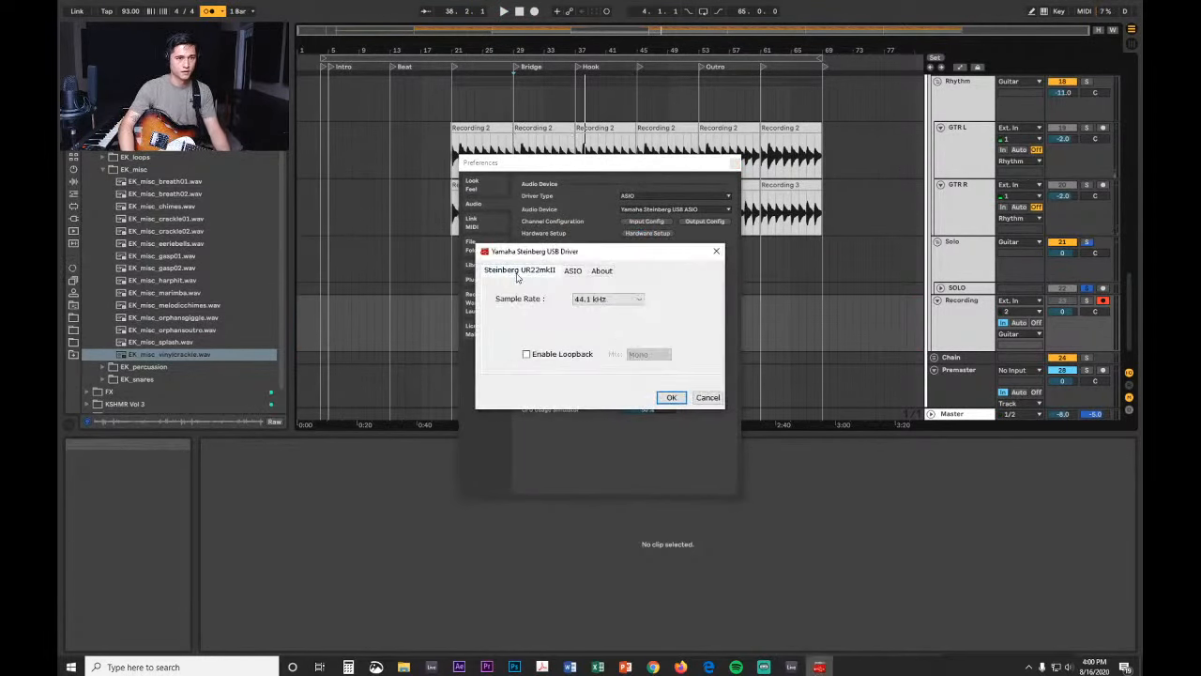
pyautogui.click(672, 398)
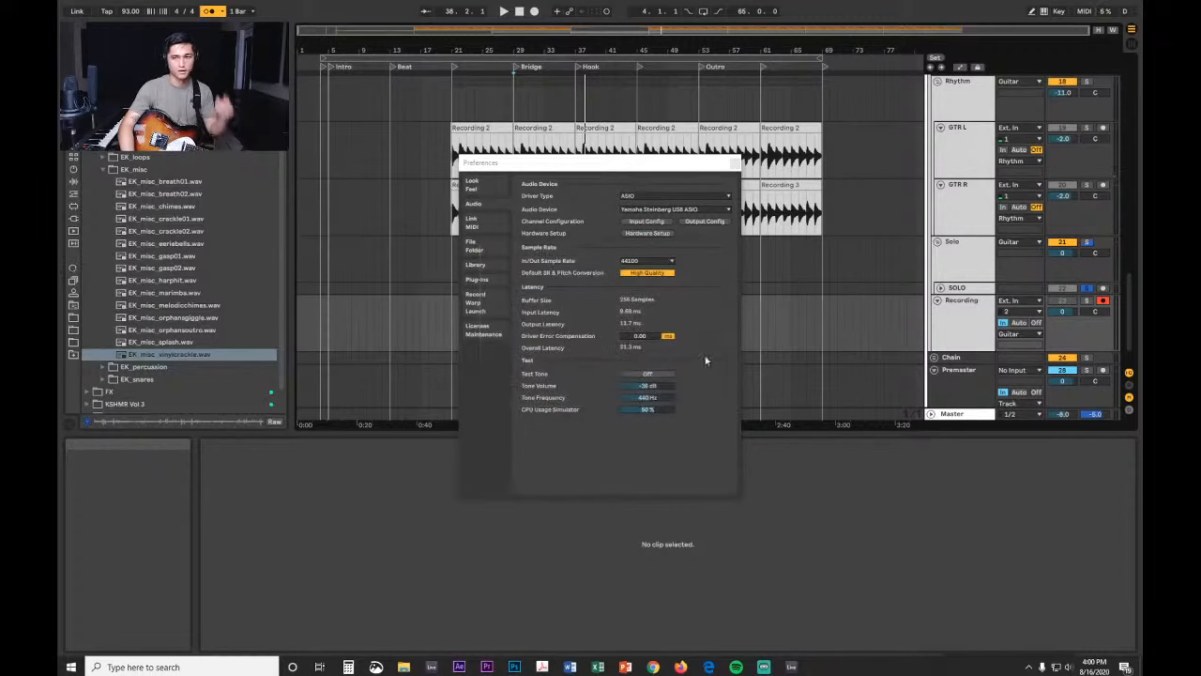
pyautogui.click(736, 164)
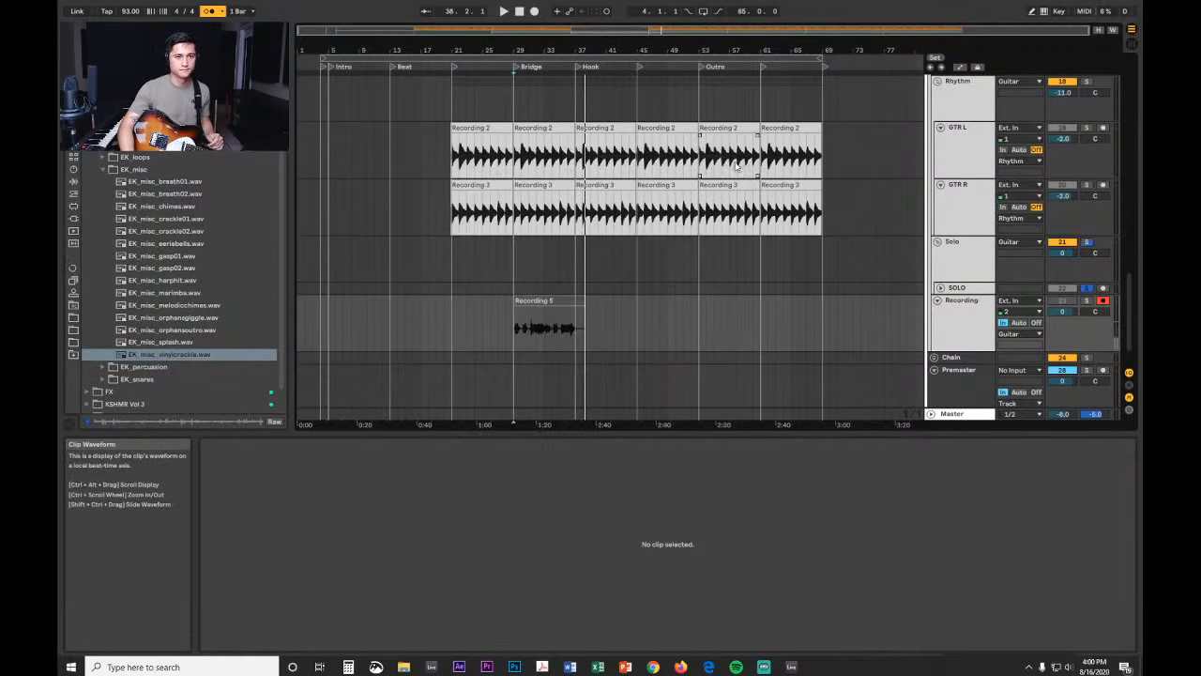
# Step: Move the Recording 5 clip up to the SOLO track at bar 29 and unfold that track
pyautogui.moveTo(537, 49); pyautogui.dragTo(537, 141)
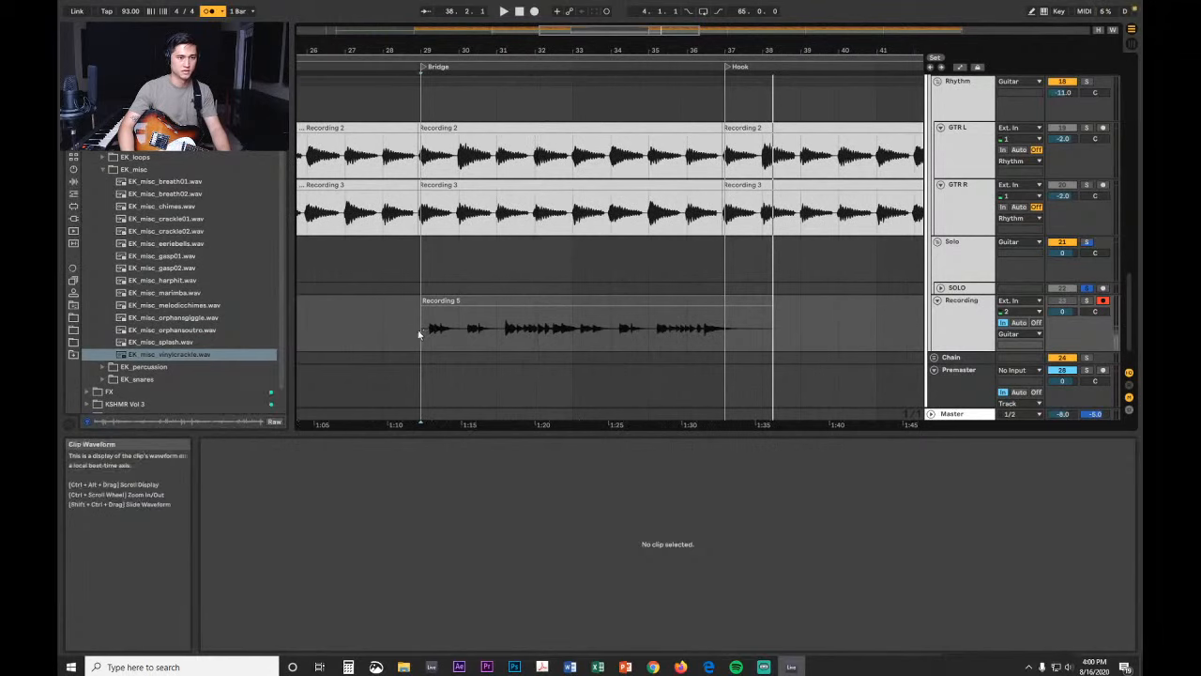
pyautogui.click(462, 301)
pyautogui.hotkey('ctrl', 'x')
pyautogui.press('Up')
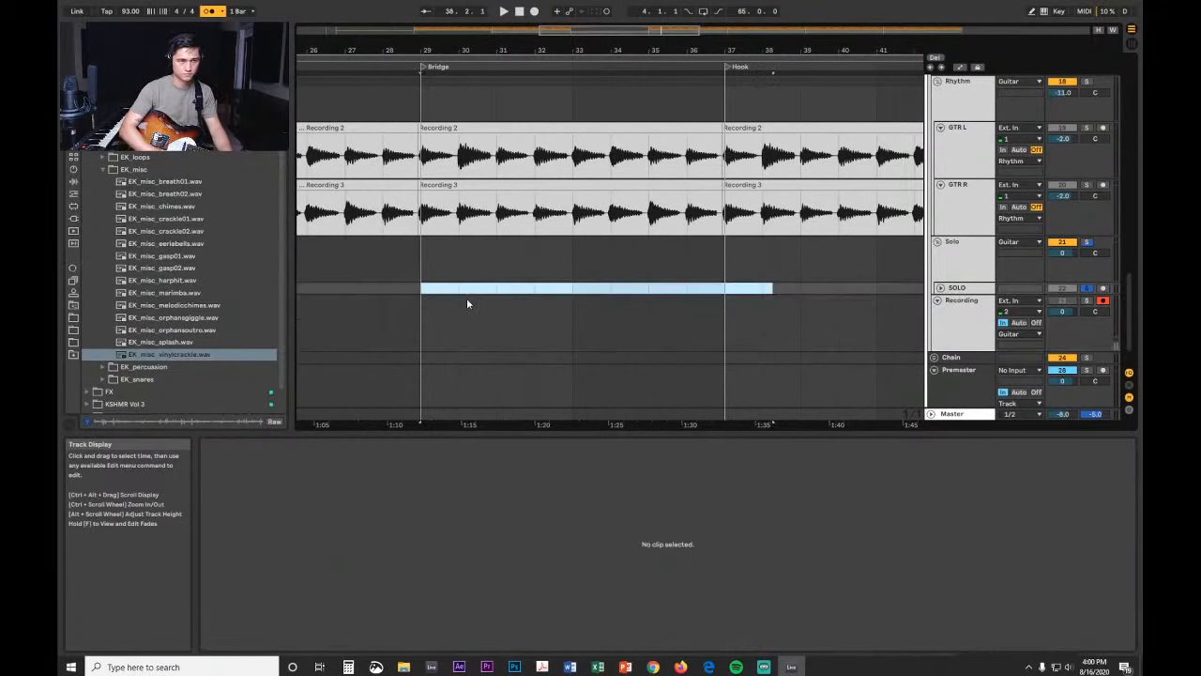
pyautogui.hotkey('ctrl', 'v')
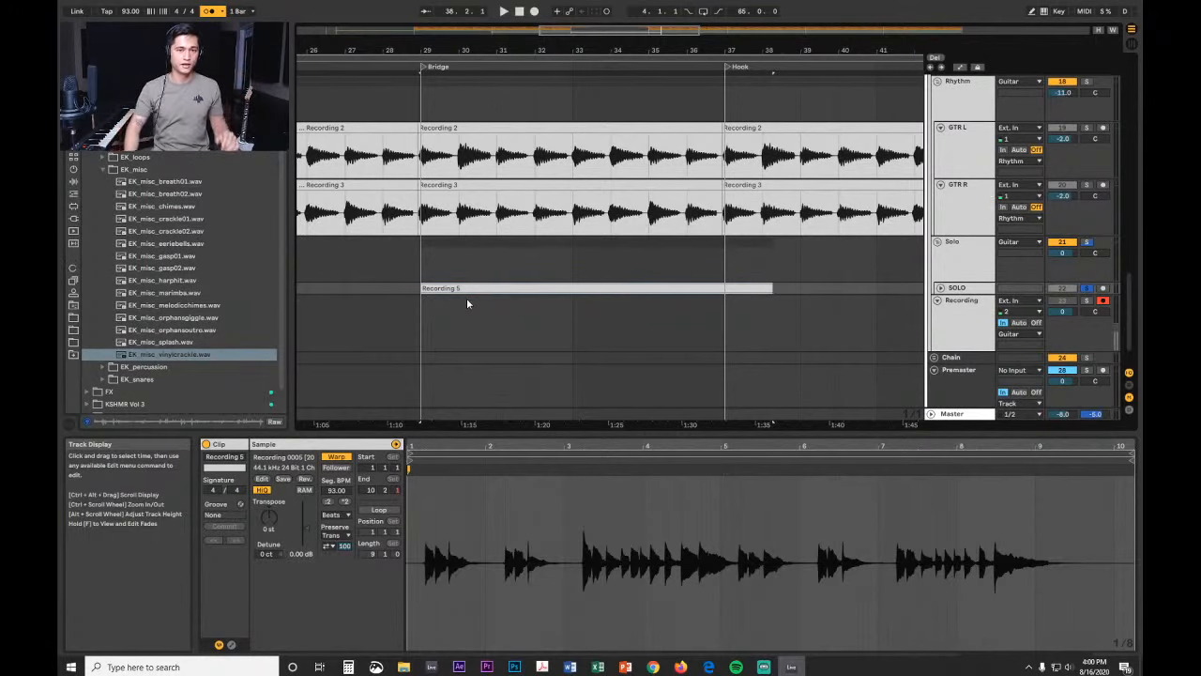
pyautogui.click(940, 288)
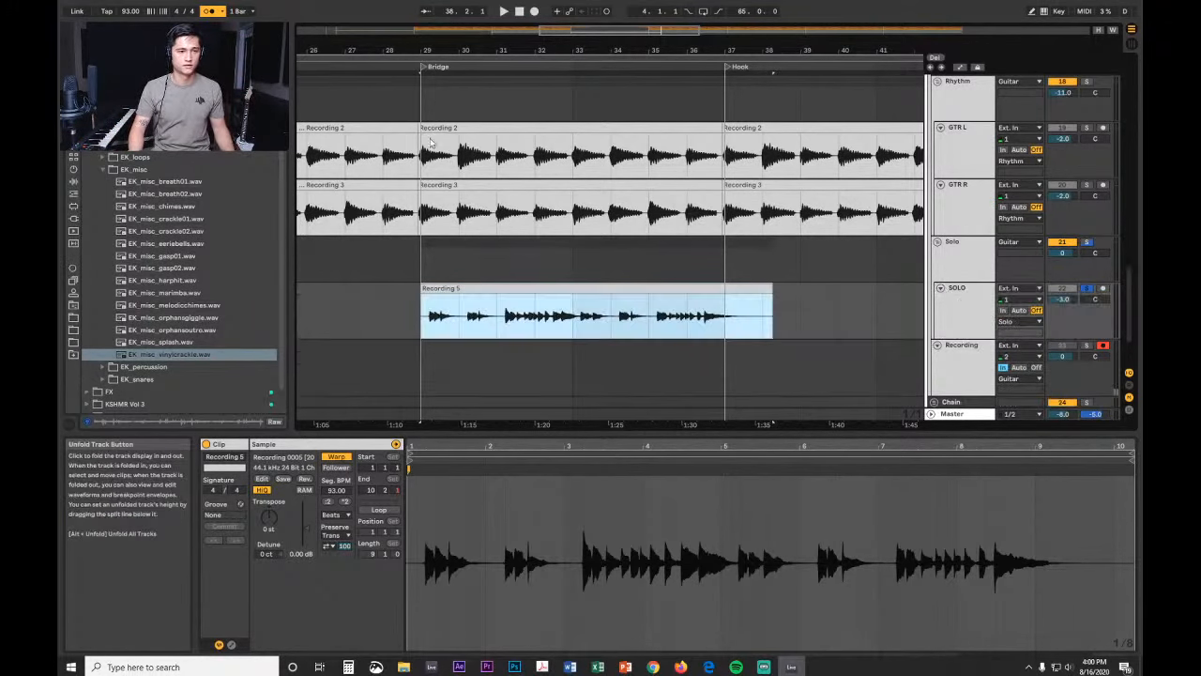
# Step: Examine the start of the recorded solo around bar 29 and play it briefly from the Bridge
pyautogui.moveTo(442, 49); pyautogui.dragTo(700, 47)
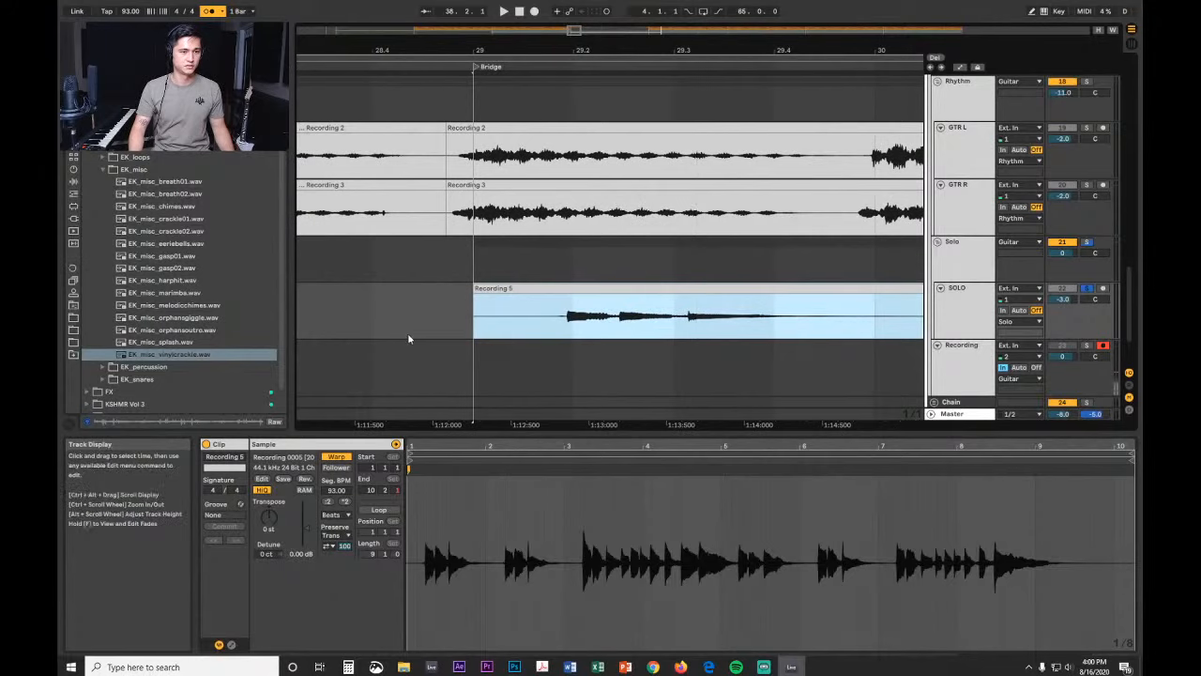
pyautogui.click(434, 310)
pyautogui.rightClick(448, 309)
pyautogui.click(420, 294)
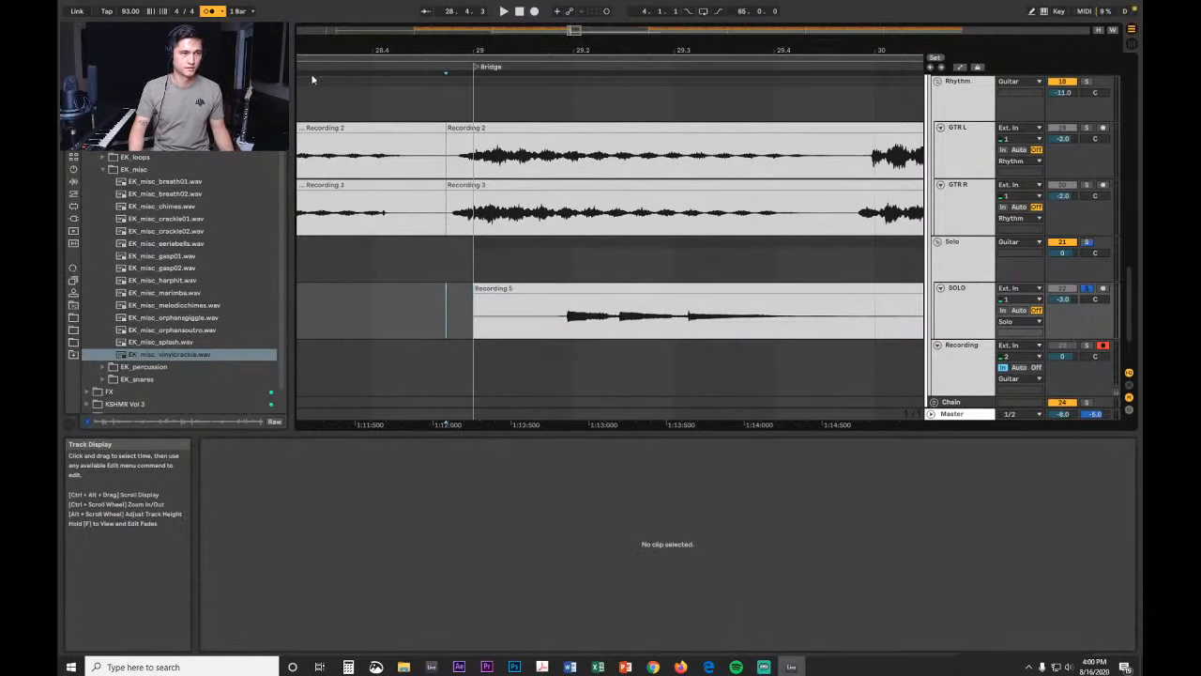
pyautogui.click(476, 329)
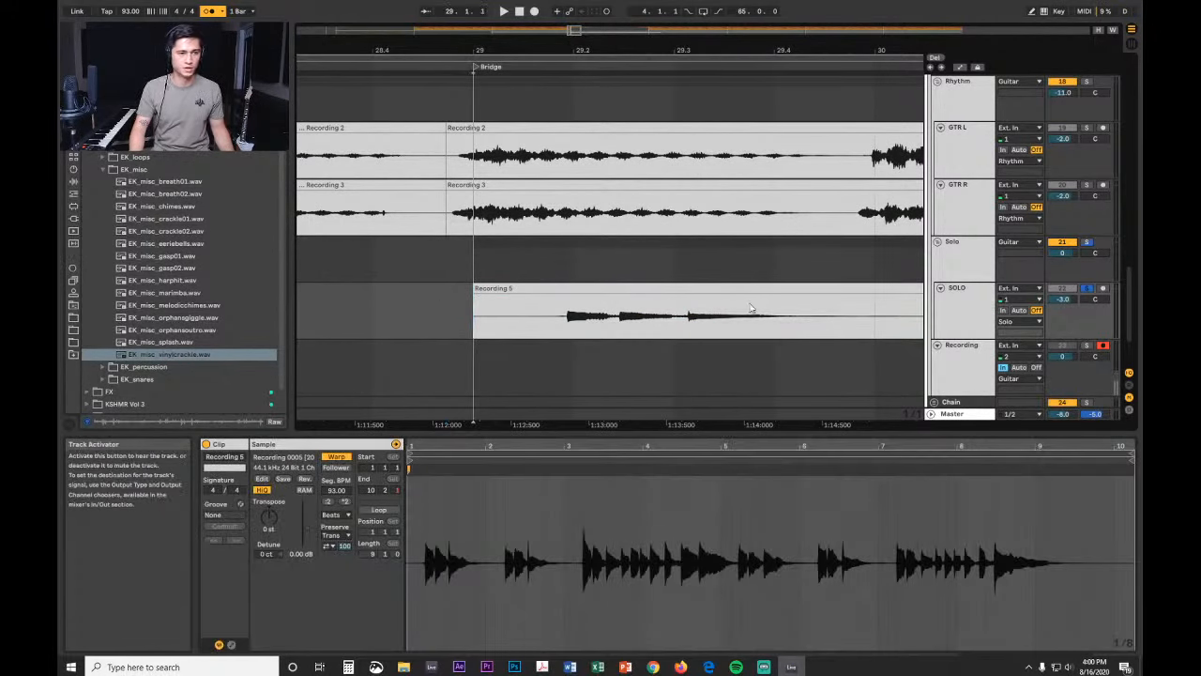
pyautogui.press('space')
pyautogui.press('space')
# Step: Turn the arrangement grid off and shift the Recording 5 clip earlier so it starts at about 28.4.3
pyautogui.rightClick(603, 266)
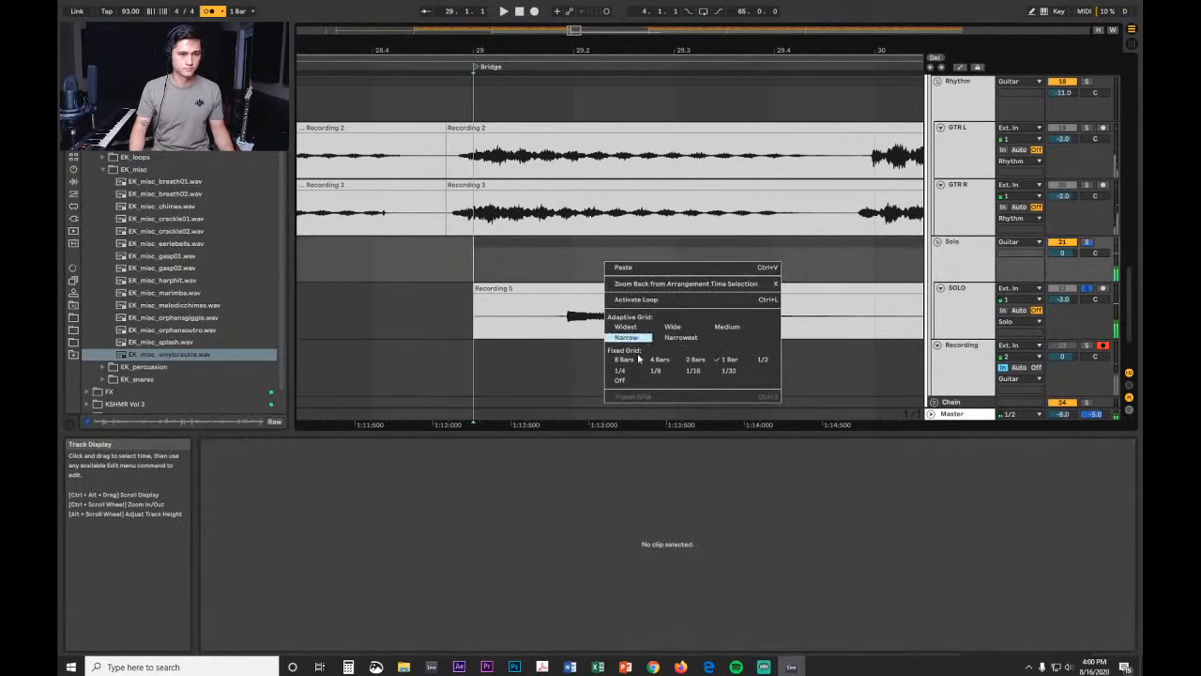
pyautogui.click(635, 340)
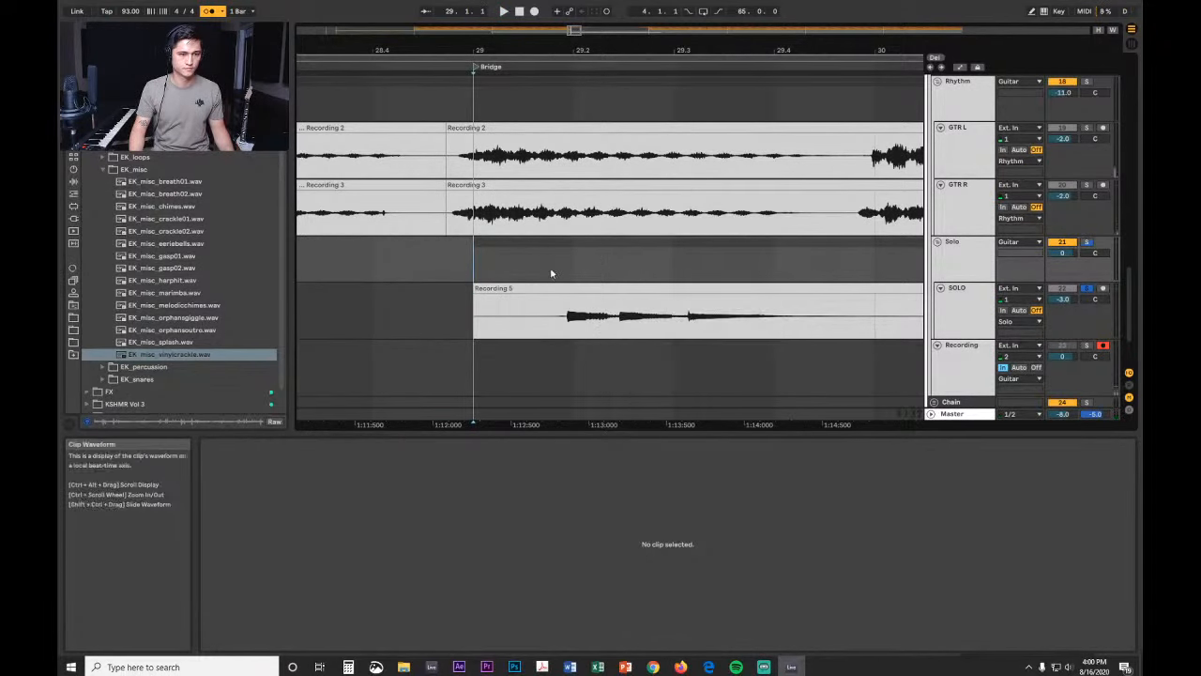
pyautogui.rightClick(550, 266)
pyautogui.click(571, 383)
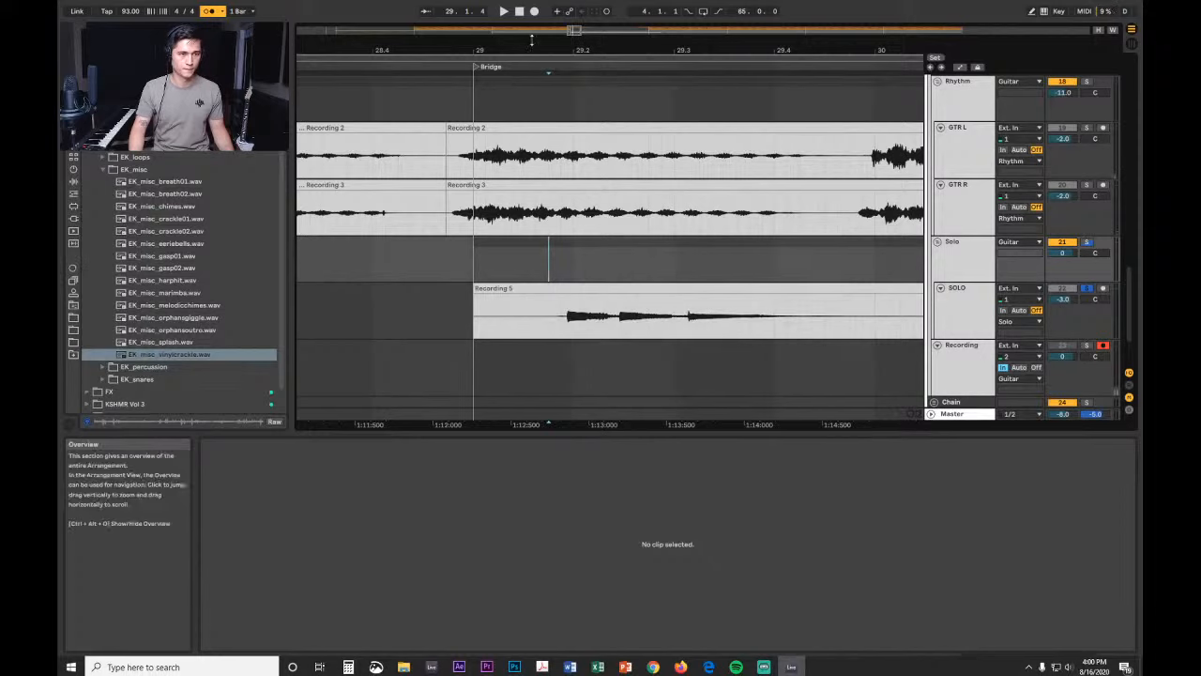
pyautogui.scroll(5, 563, 259)
pyautogui.moveTo(683, 314); pyautogui.dragTo(529, 326)
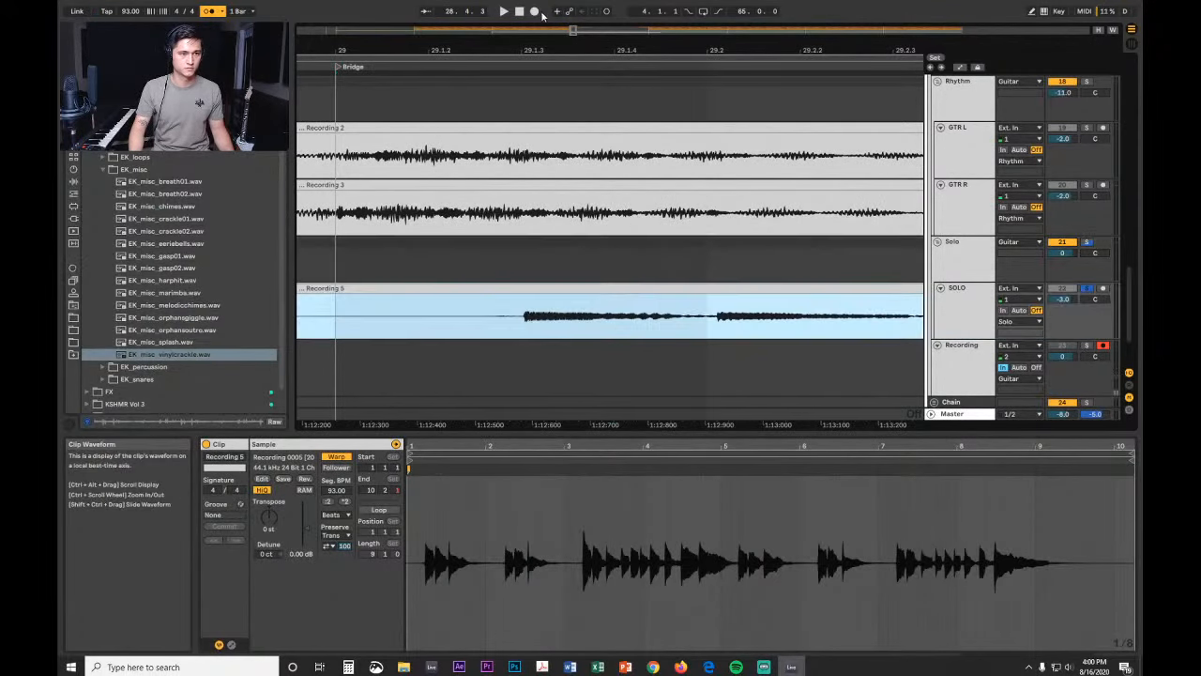
# Step: Play the shifted solo from just before the Bridge and unsolo the SOLO track to hear it with the other tracks
pyautogui.scroll(-3, 469, 281)
pyautogui.click(415, 292)
pyautogui.press('space')
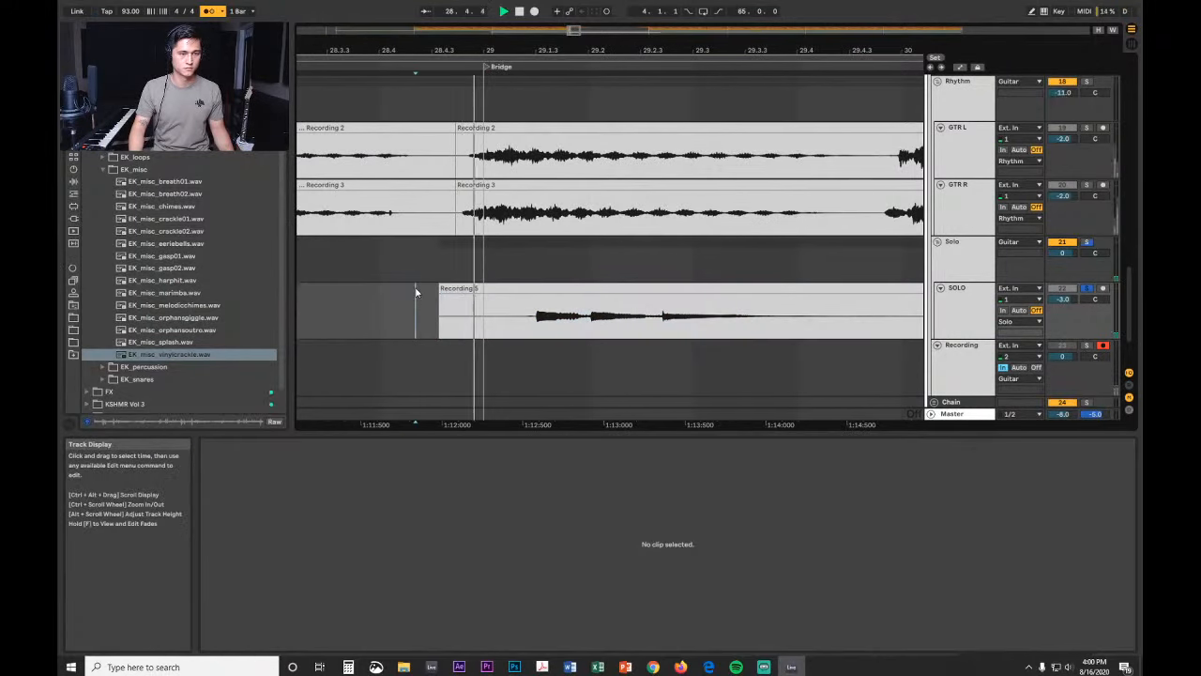
pyautogui.click(483, 316)
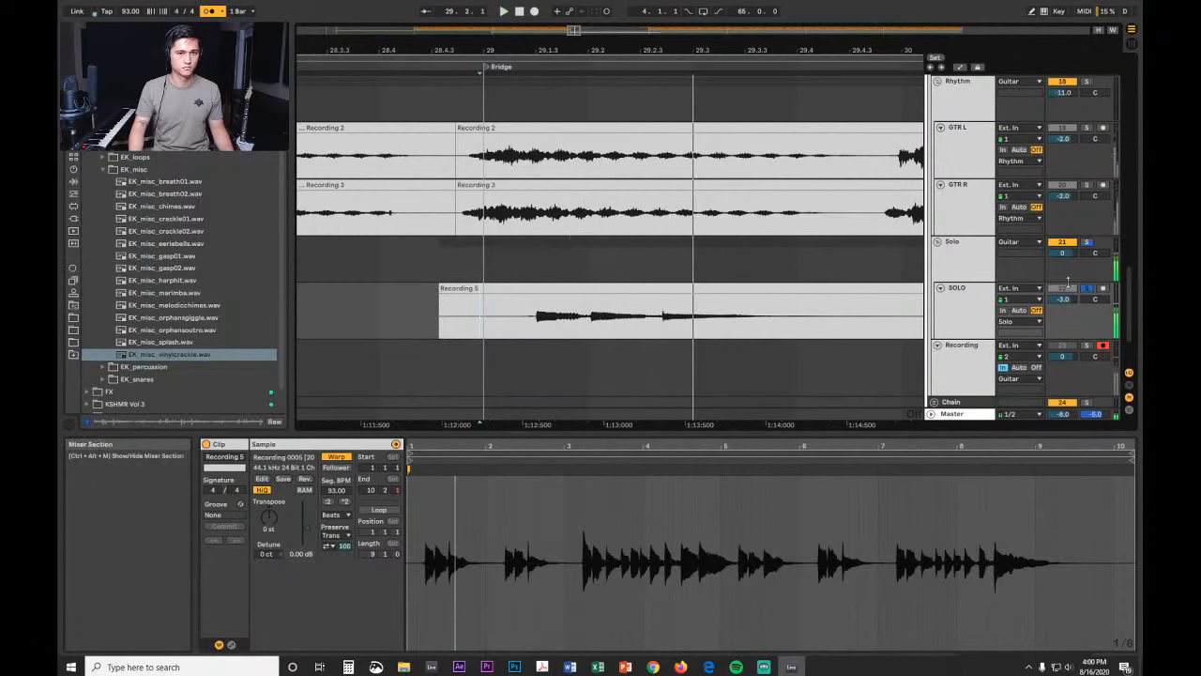
pyautogui.click(1086, 287)
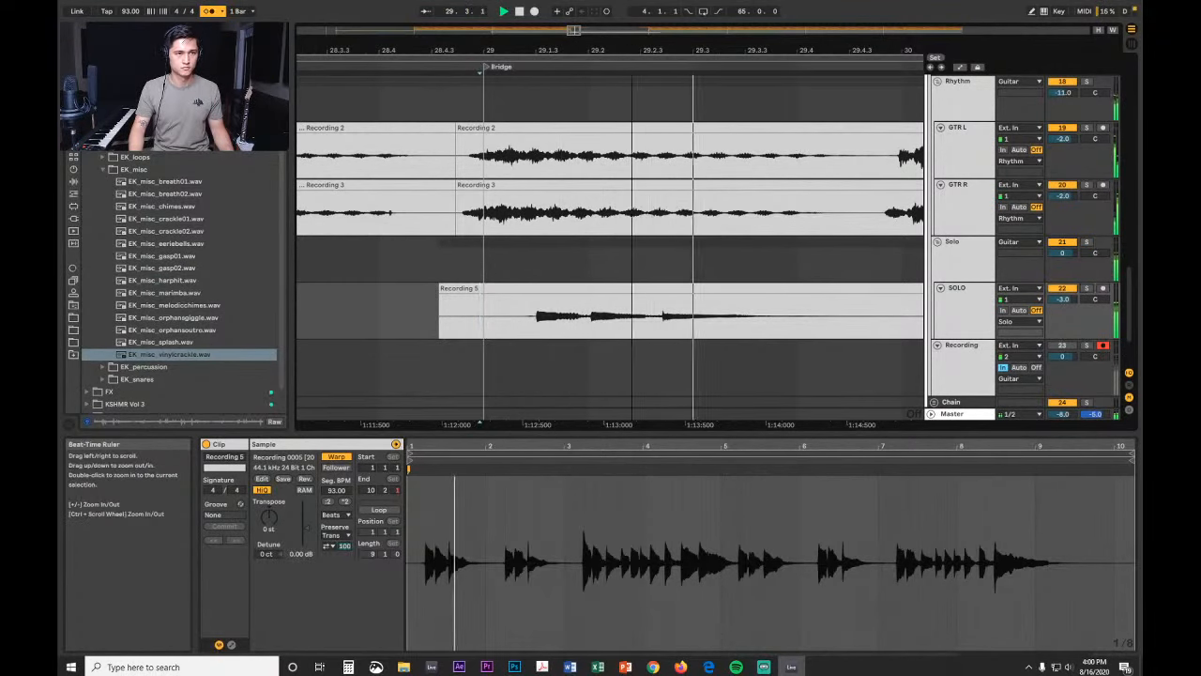
# Step: Add a Compressor to the SOLO track and set its threshold to -14.5 dB and attack to 0.75 ms
pyautogui.moveTo(636, 50); pyautogui.dragTo(533, 5)
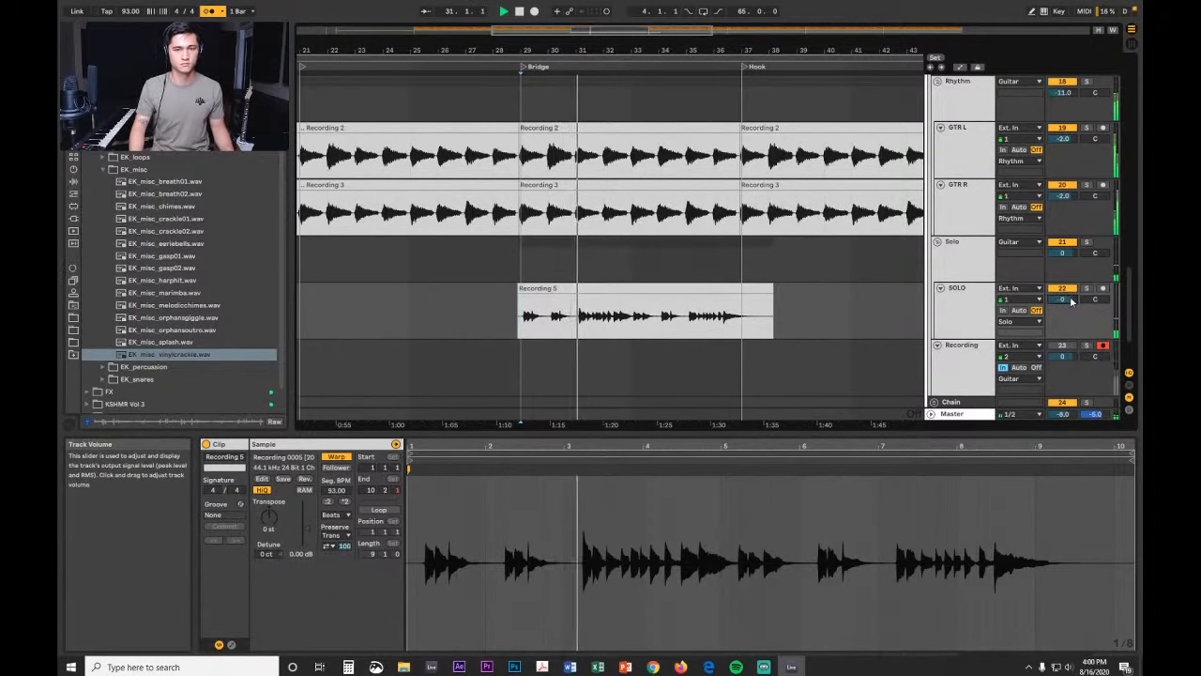
pyautogui.click(984, 302)
pyautogui.doubleClick(985, 304)
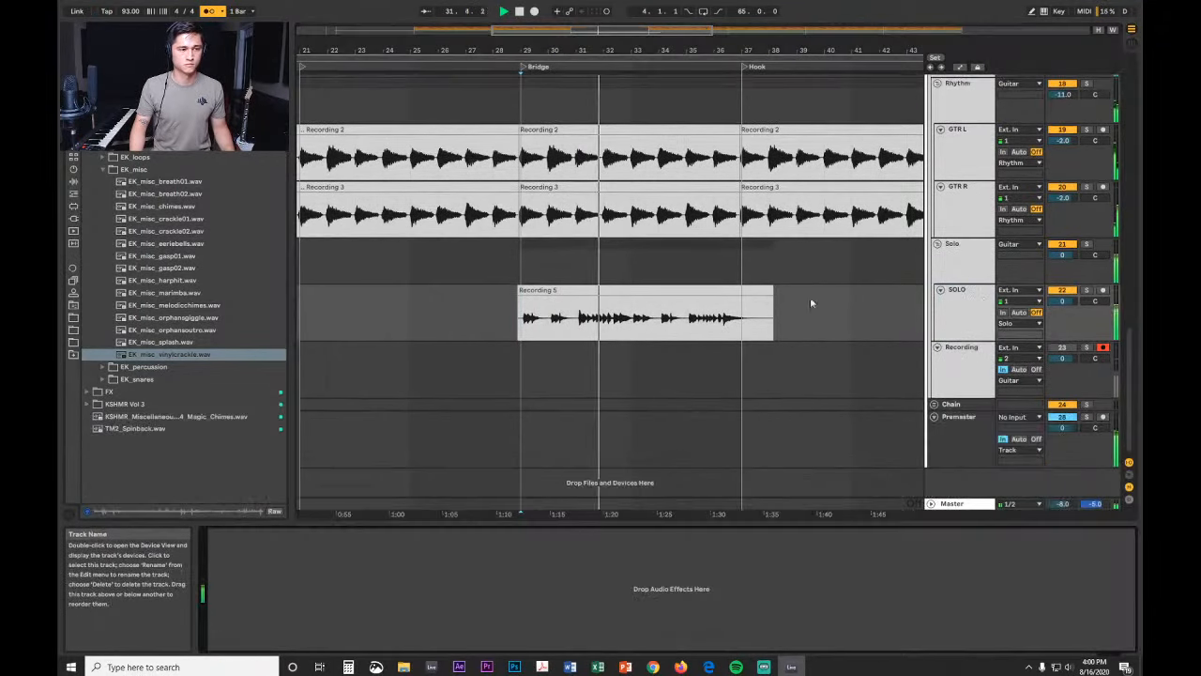
pyautogui.click(75, 183)
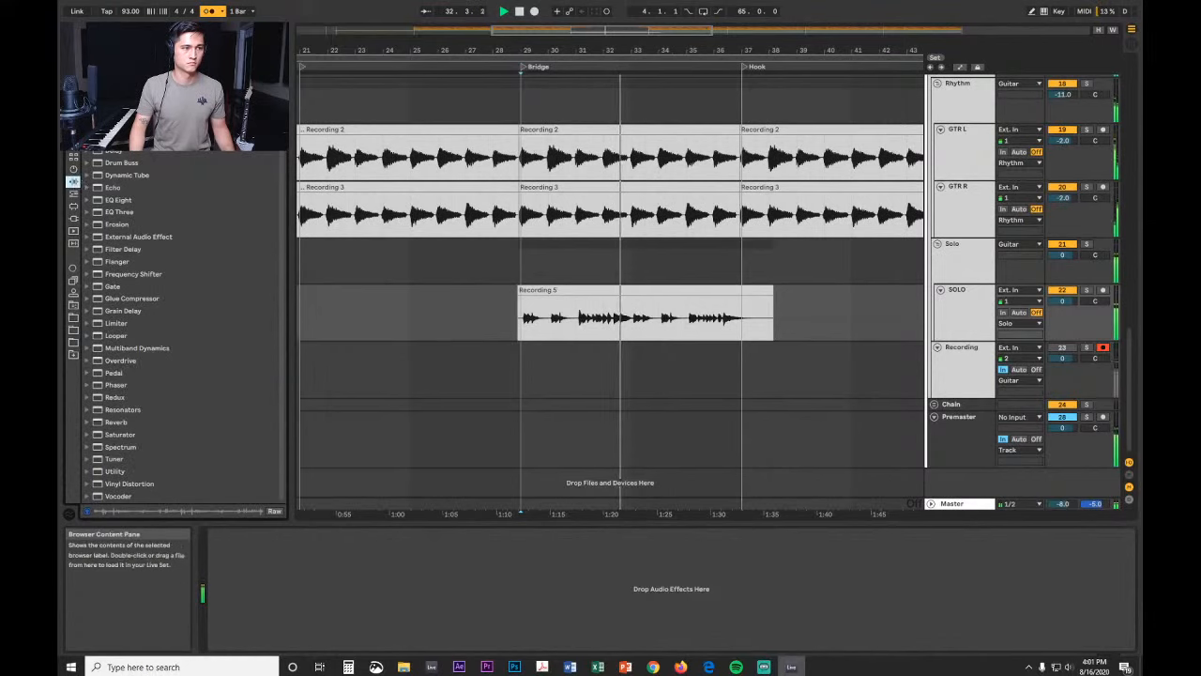
pyautogui.moveTo(120, 126); pyautogui.dragTo(376, 577)
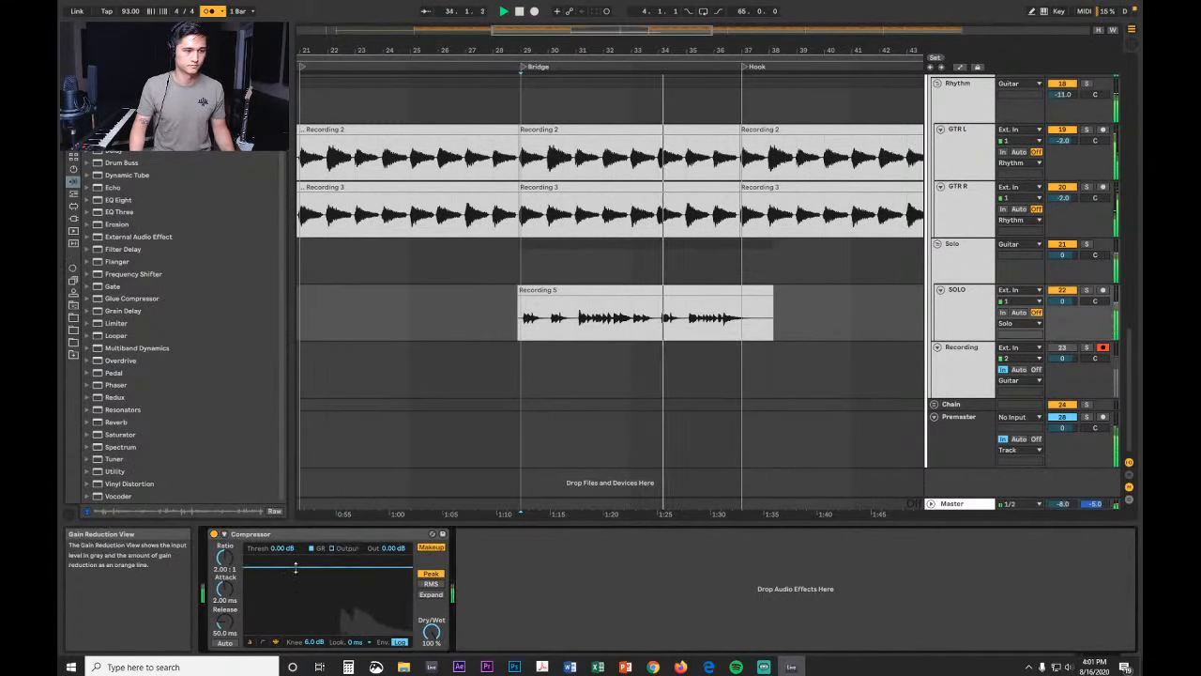
pyautogui.moveTo(294, 567); pyautogui.dragTo(291, 596)
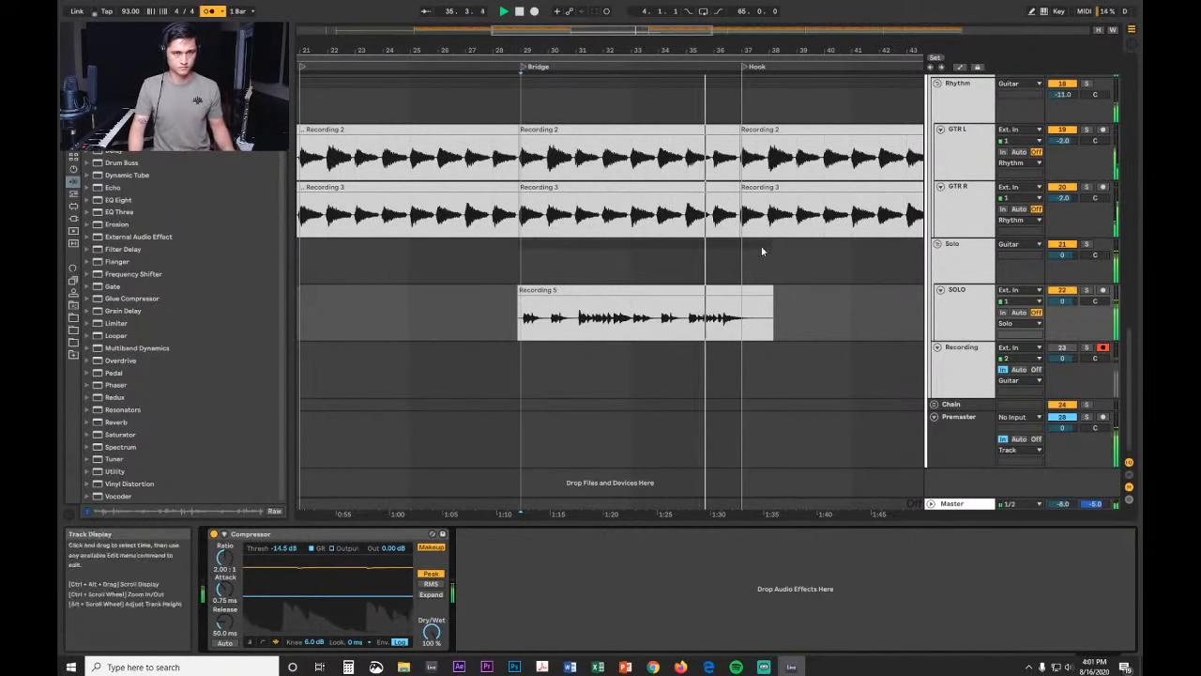
# Step: Turn the metronome off and set the arrangement's fixed grid to 1 Bar
pyautogui.click(955, 152)
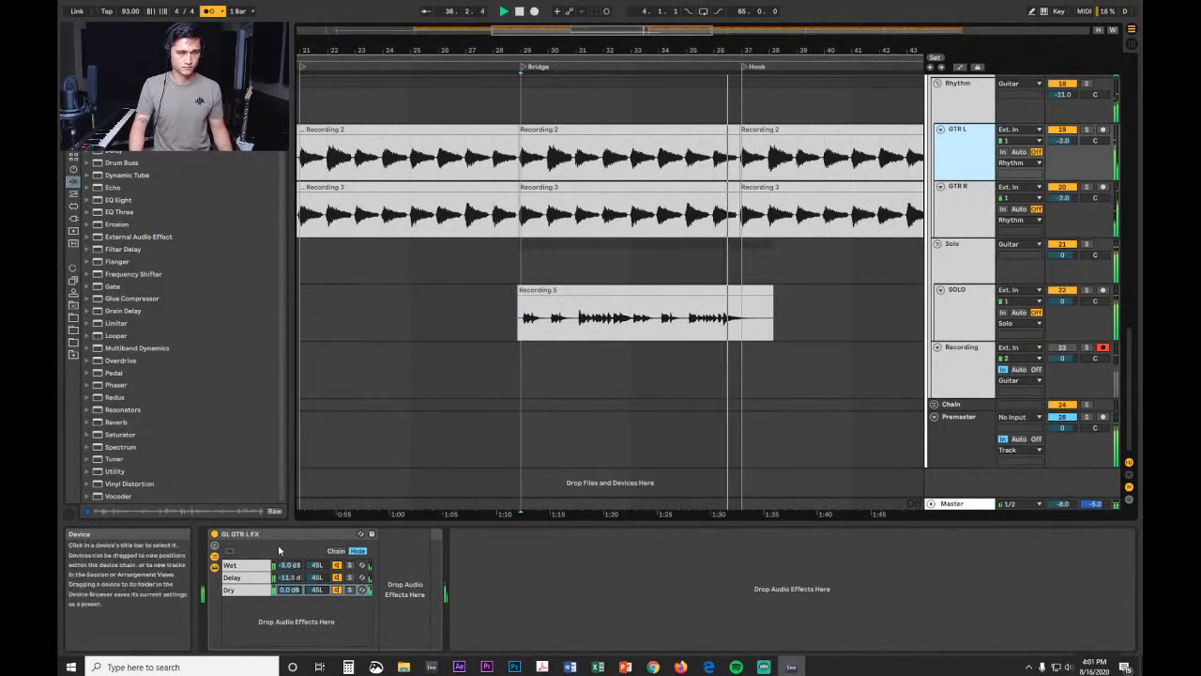
pyautogui.click(208, 11)
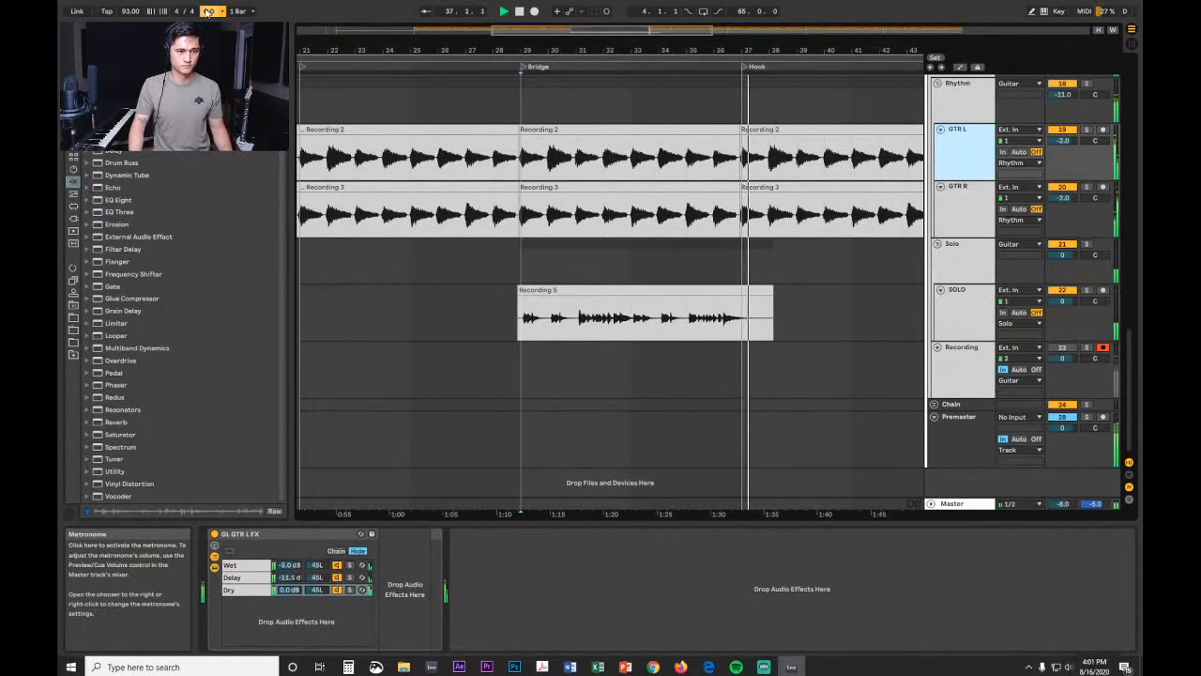
pyautogui.rightClick(430, 318)
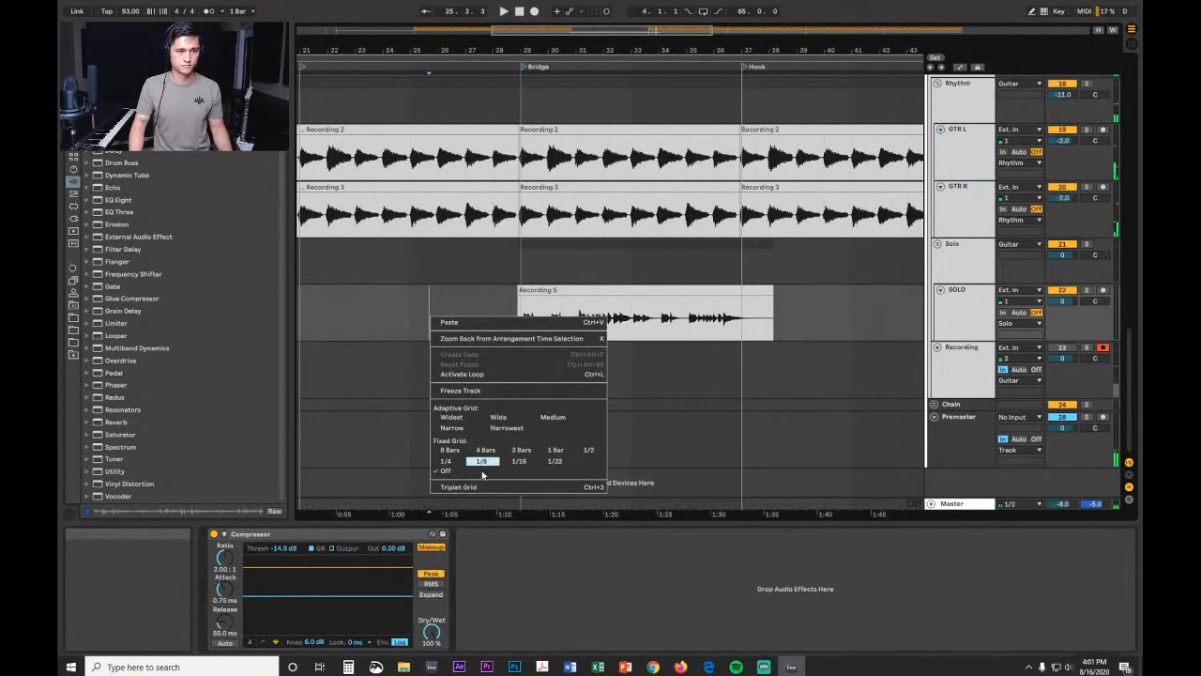
pyautogui.click(552, 448)
pyautogui.rightClick(541, 374)
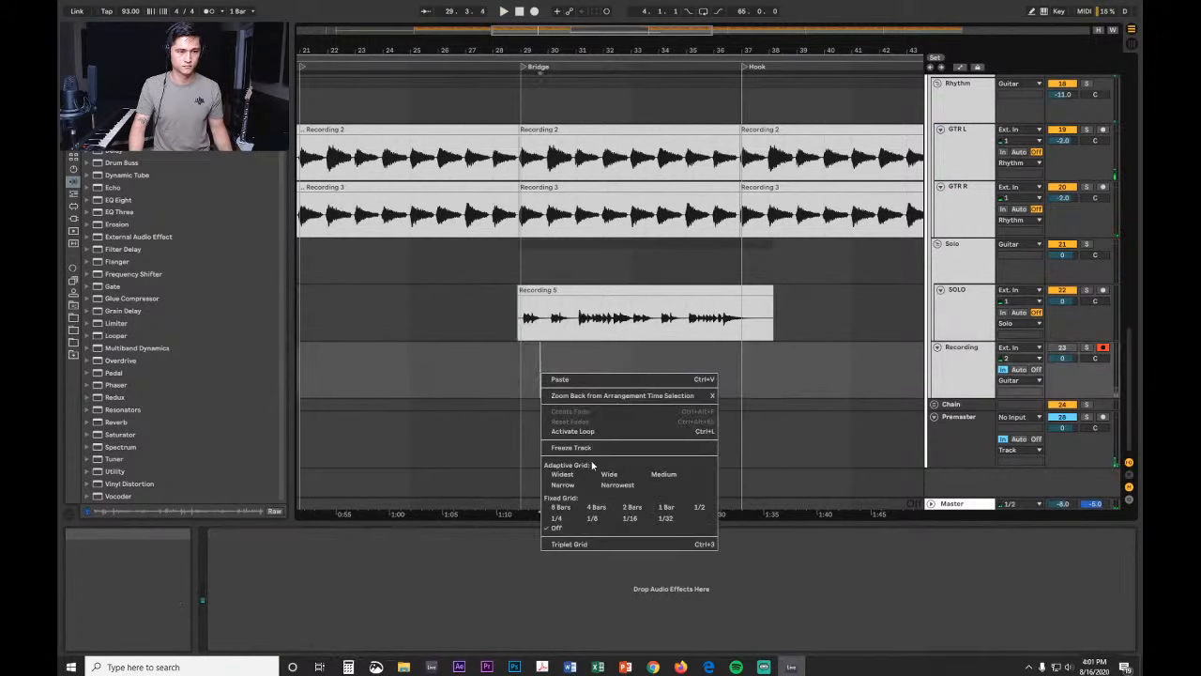
pyautogui.click(664, 508)
# Step: Copy the Bridge solo on the SOLO track and paste it at bar 45 and at the Hook, bar 37
pyautogui.moveTo(524, 319); pyautogui.dragTo(790, 317)
pyautogui.press('space')
pyautogui.moveTo(799, 51); pyautogui.dragTo(686, 17)
pyautogui.click(572, 326)
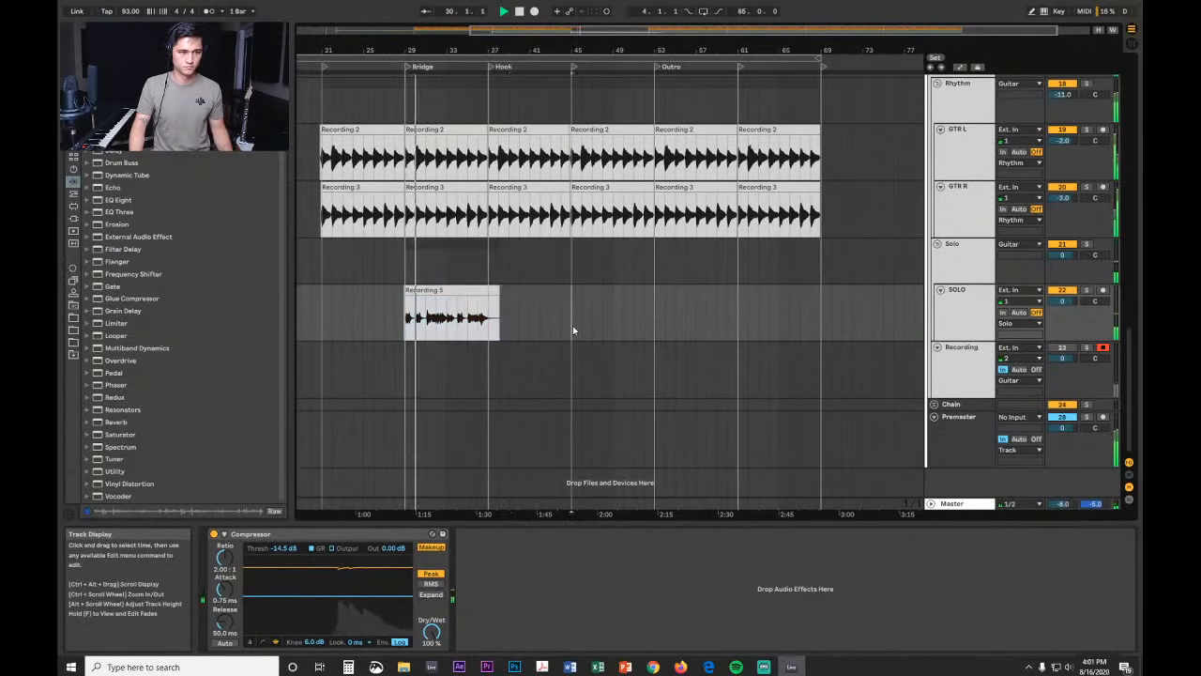
pyautogui.hotkey('ctrl', 'v')
pyautogui.click(490, 271)
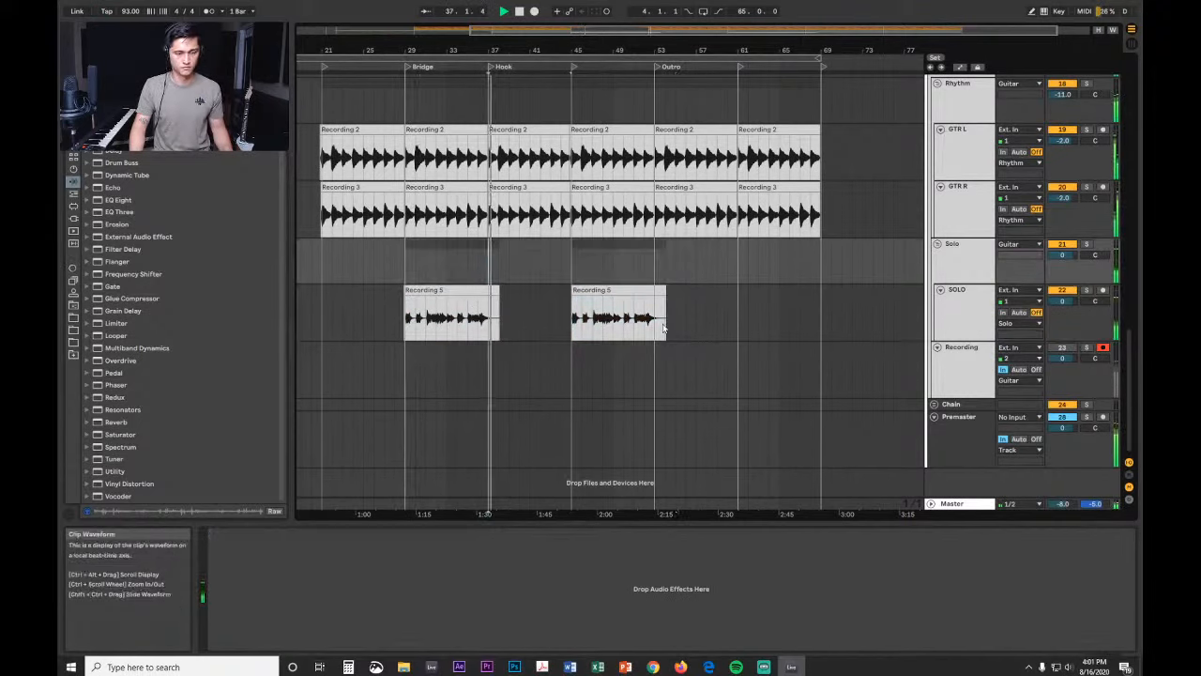
pyautogui.click(557, 313)
pyautogui.hotkey('ctrl', 'v')
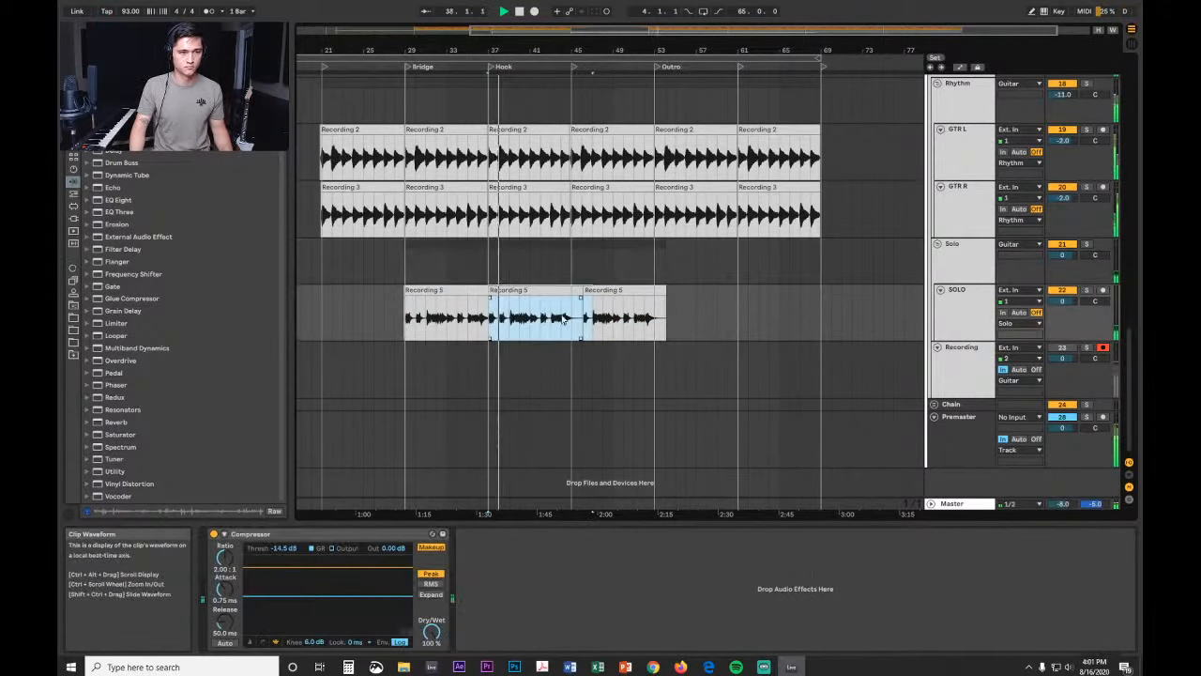
# Step: Paste the copied solo again at bars 45, 53 and 61 so the SOLO track is filled through the Outro
pyautogui.click(575, 335)
pyautogui.hotkey('ctrl', 'v')
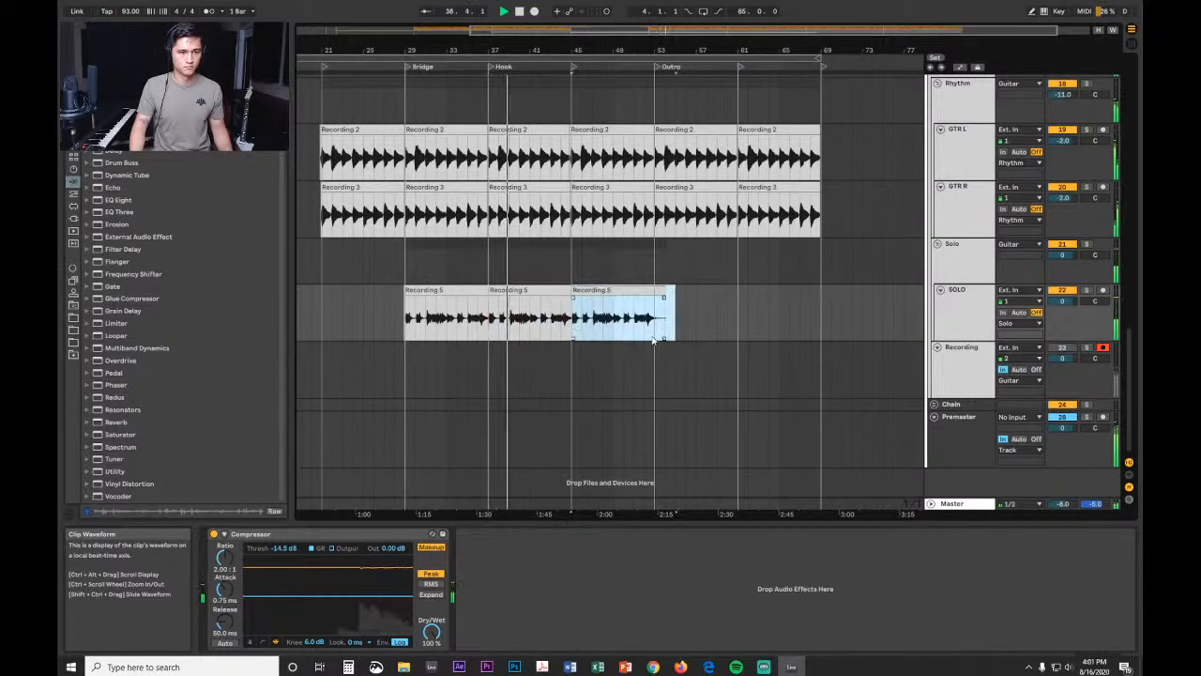
pyautogui.click(655, 336)
pyautogui.hotkey('ctrl', 'v')
pyautogui.click(738, 336)
pyautogui.hotkey('ctrl', 'v')
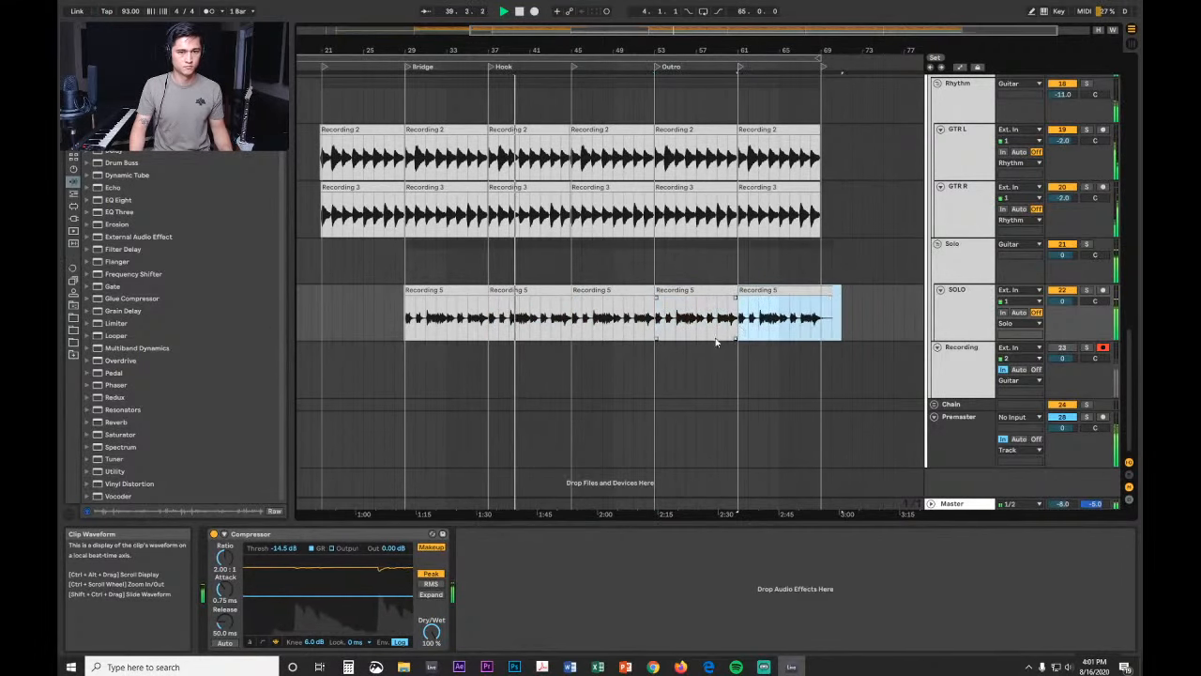
# Step: Set the SOLO track's volume to -2 dB and stop playback
pyautogui.click(1062, 301)
pyautogui.write('-3')
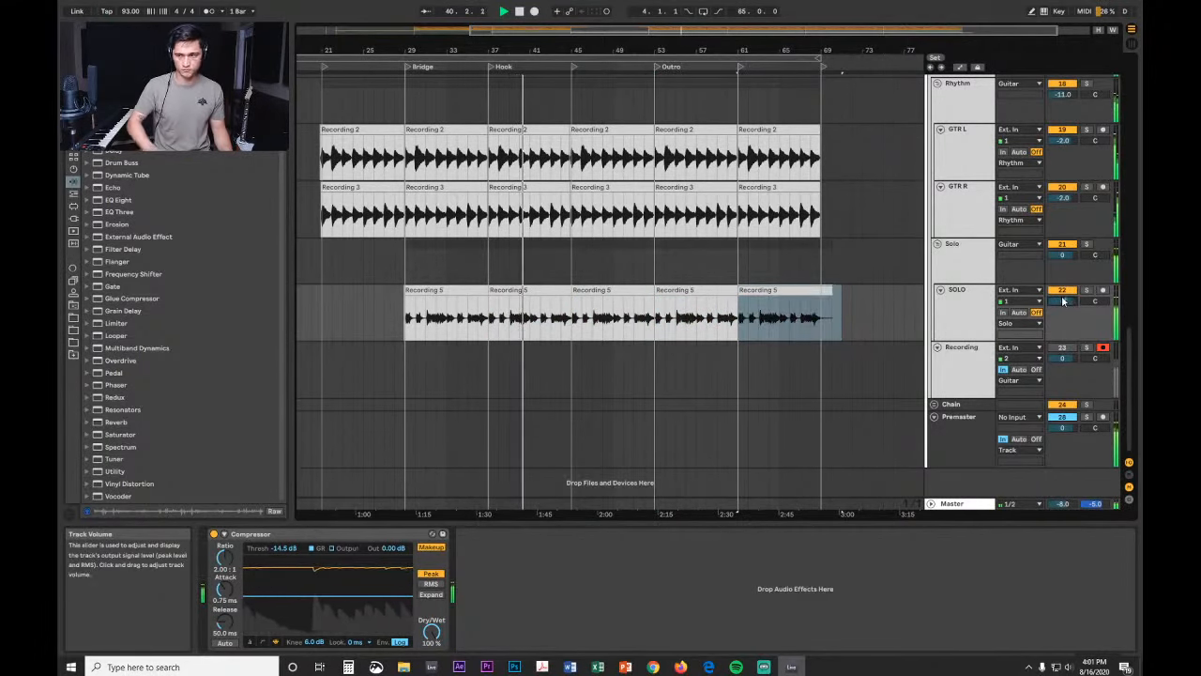
pyautogui.press('Return')
pyautogui.press('space')
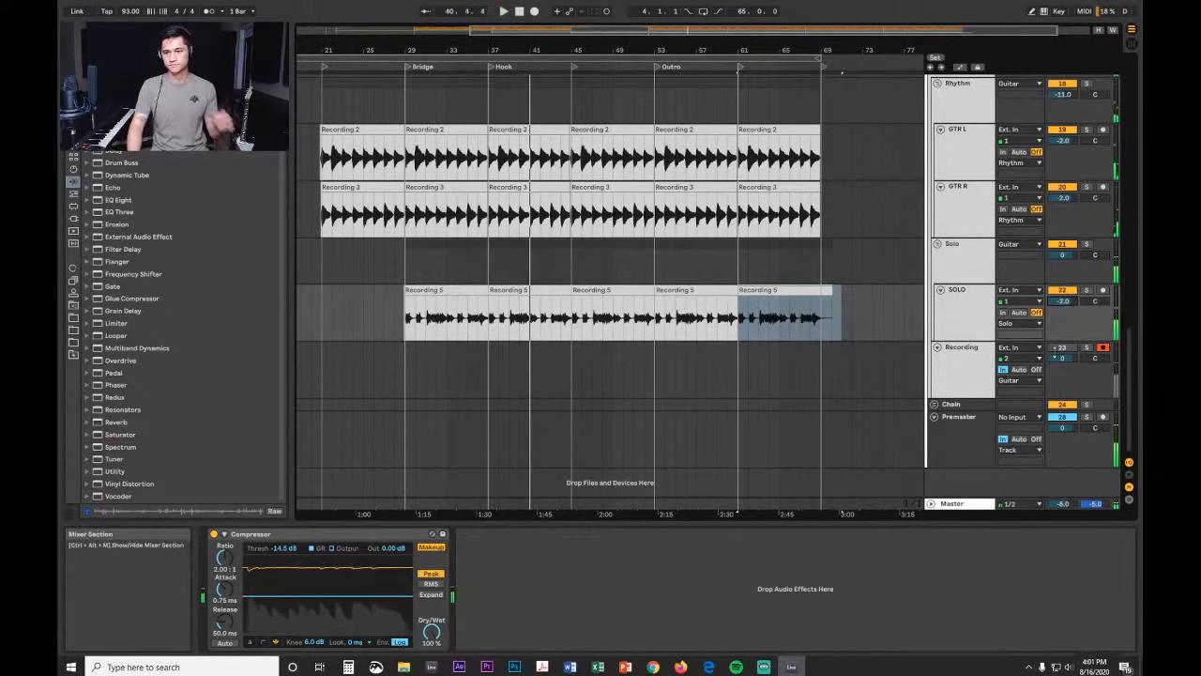
# Step: Show the Utility gain automation on the Track group to examine the fade over the Outro
pyautogui.moveTo(825, 50); pyautogui.dragTo(824, 30)
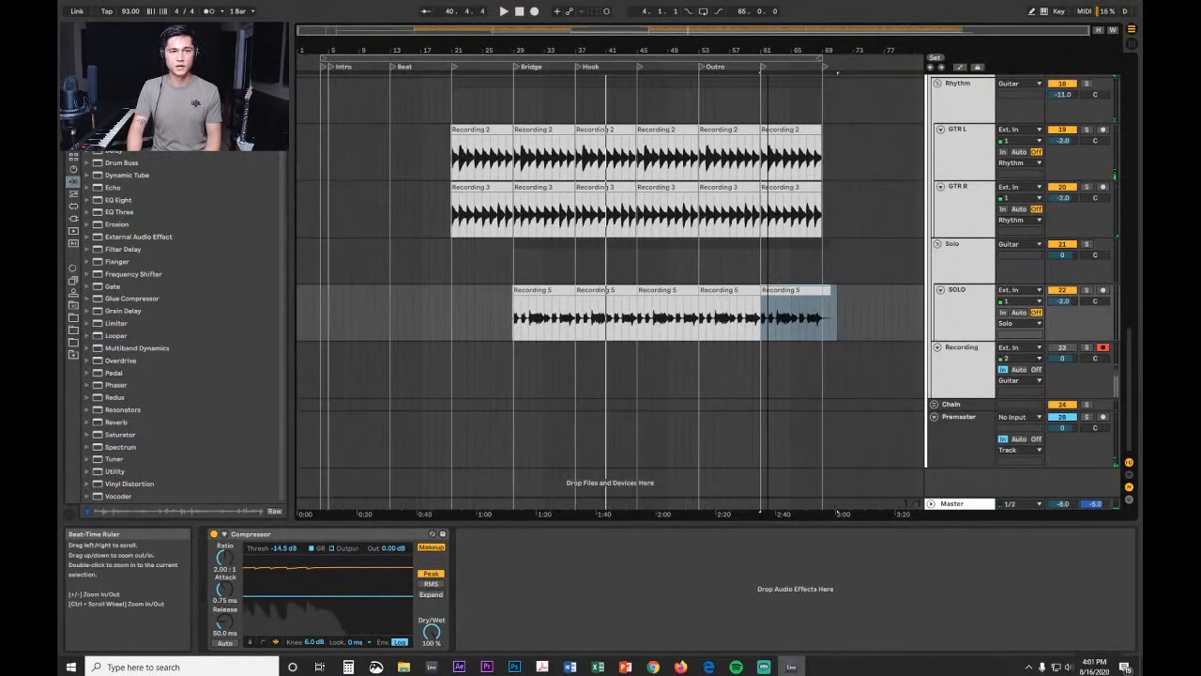
pyautogui.scroll(15, 920, 182)
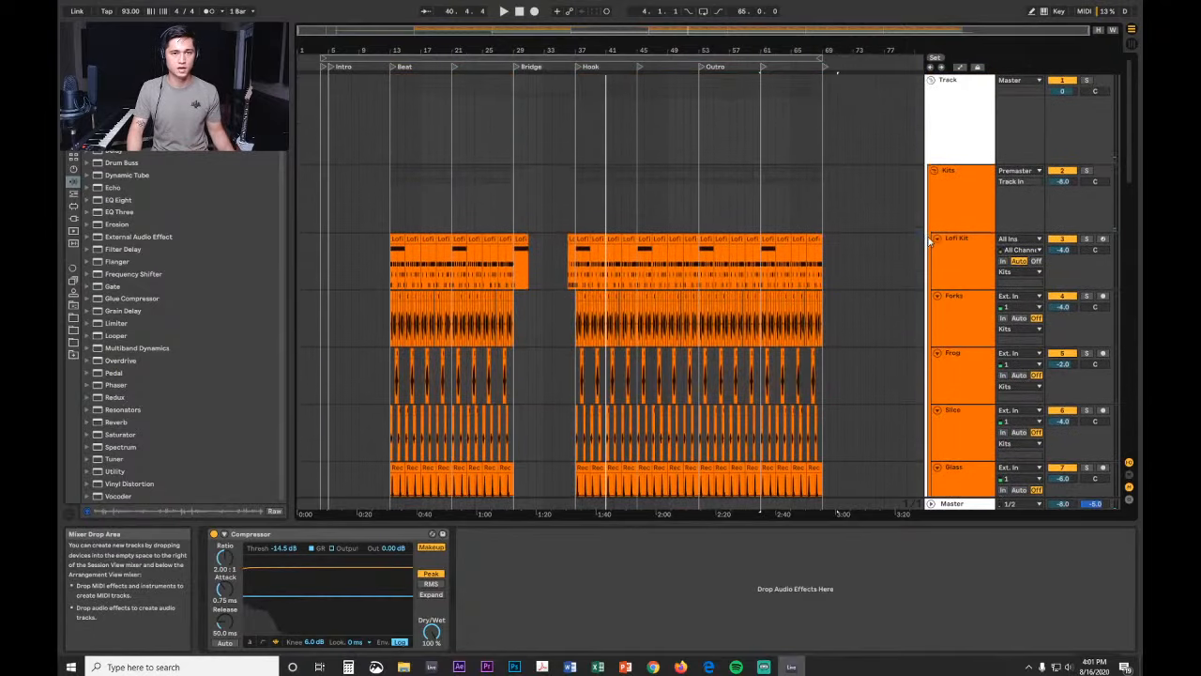
pyautogui.click(932, 154)
pyautogui.rightClick(277, 573)
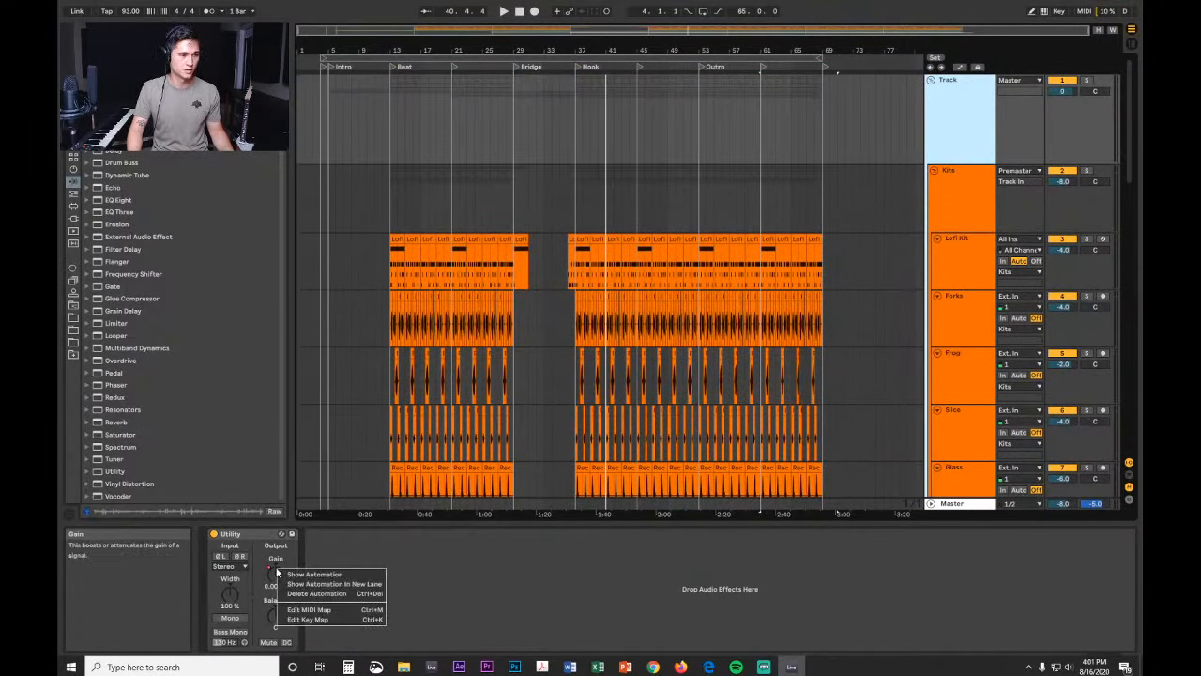
pyautogui.click(285, 574)
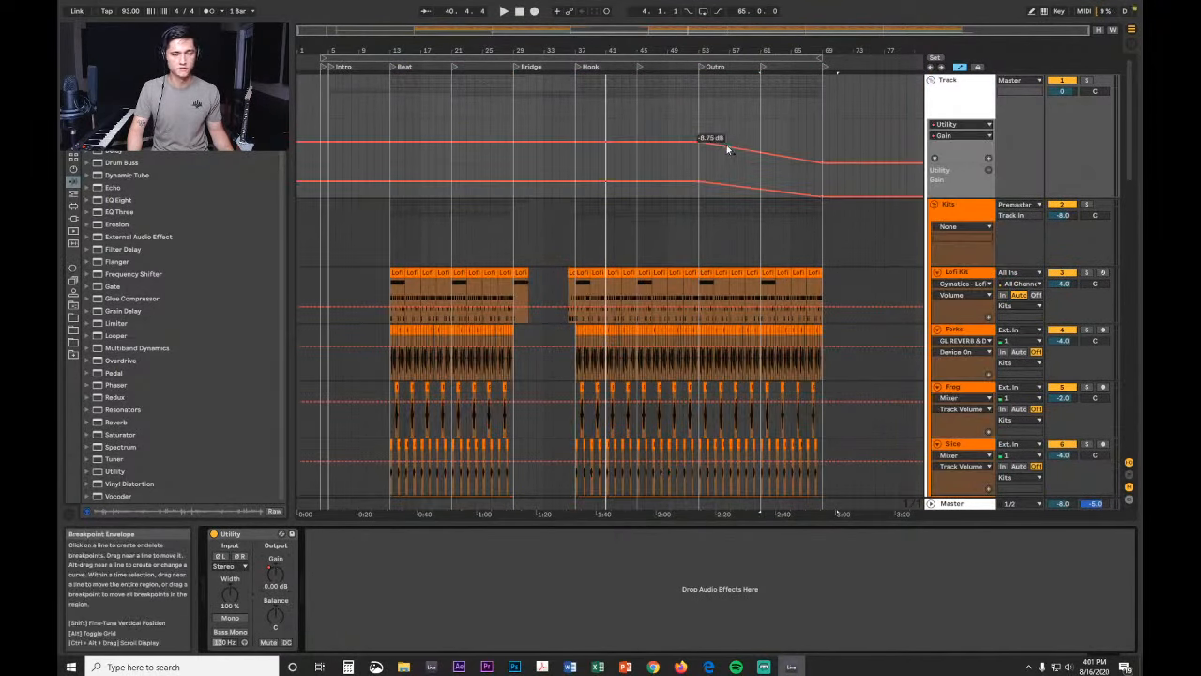
# Step: Play the arrangement from bar 4 with the automation and the device view hidden
pyautogui.click(322, 160)
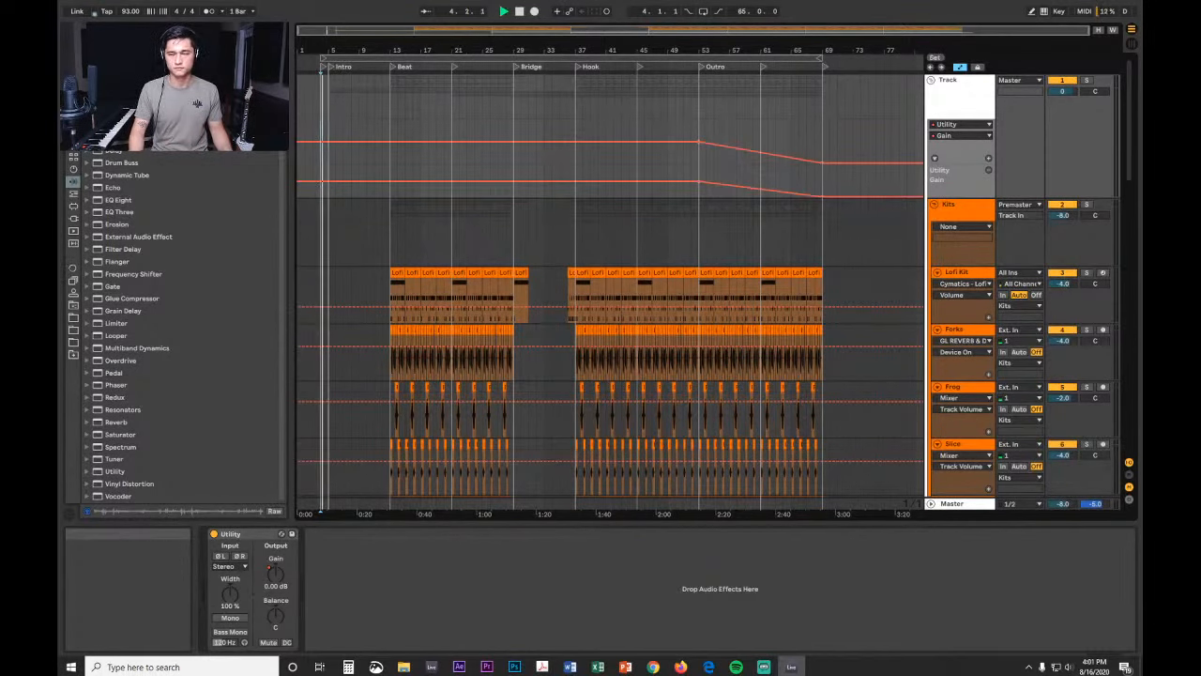
pyautogui.press('a')
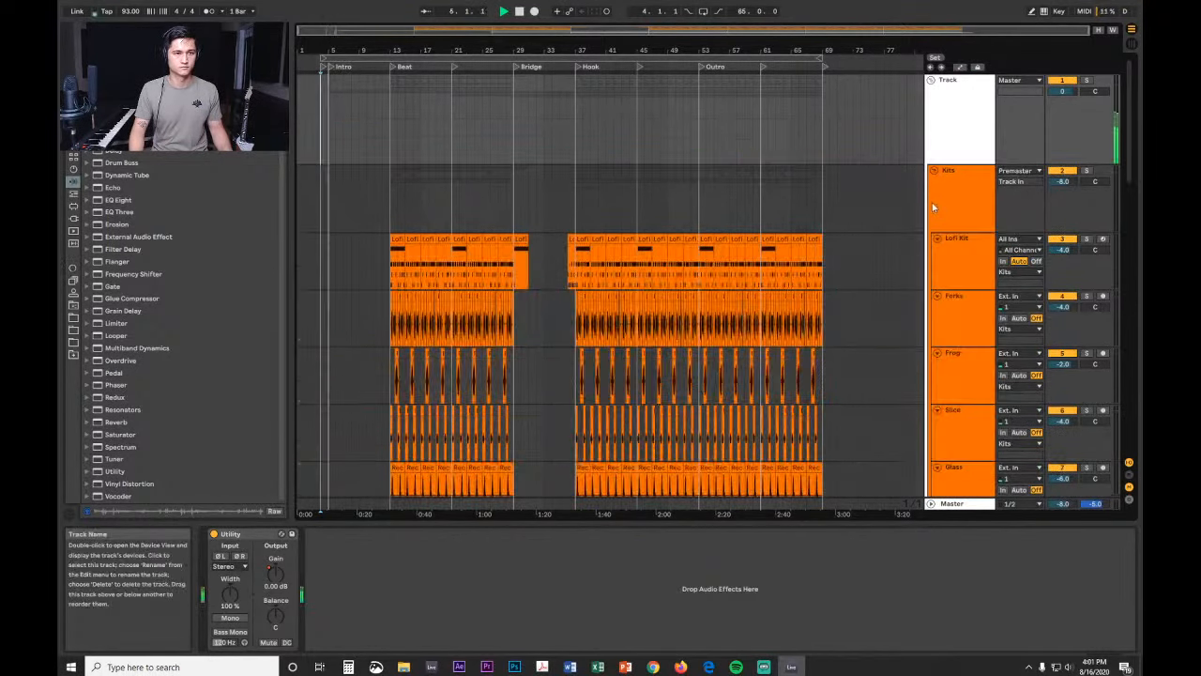
pyautogui.click(1115, 625)
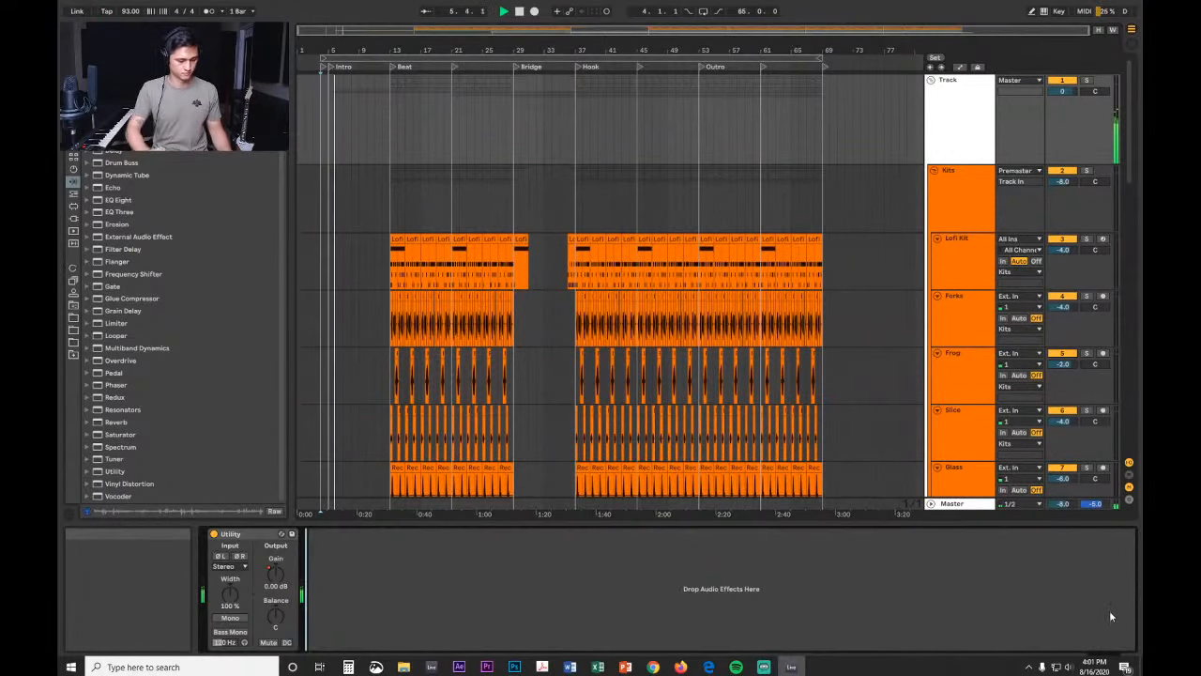
pyautogui.hotkey('ctrl', 'alt', 'l')
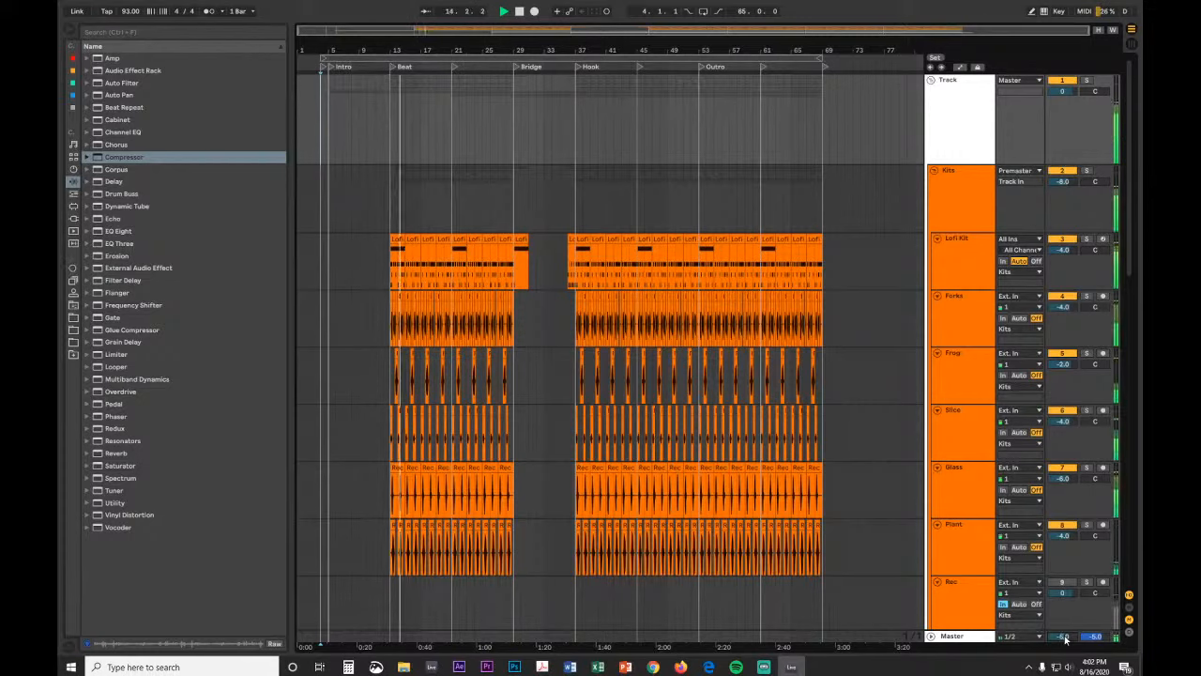
# Step: Fold the Kits, Sub, Synth, FX and Guitar groups to condense the arrangement
pyautogui.click(933, 171)
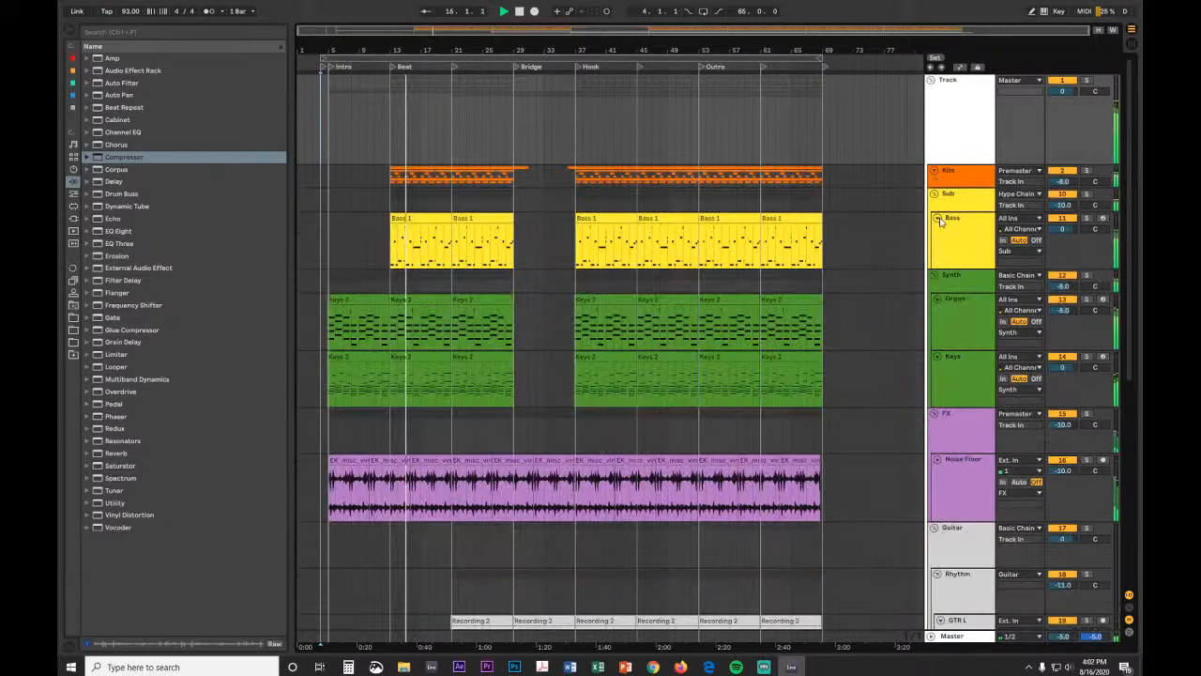
pyautogui.click(934, 194)
pyautogui.click(933, 206)
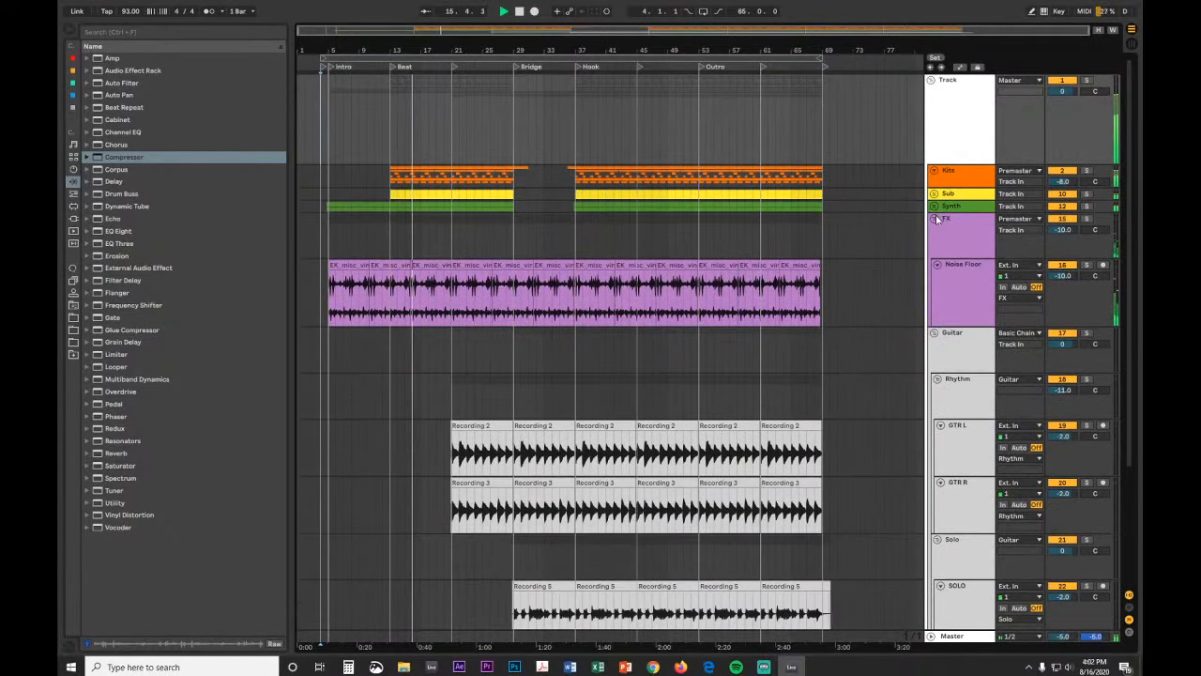
pyautogui.click(935, 219)
pyautogui.click(935, 232)
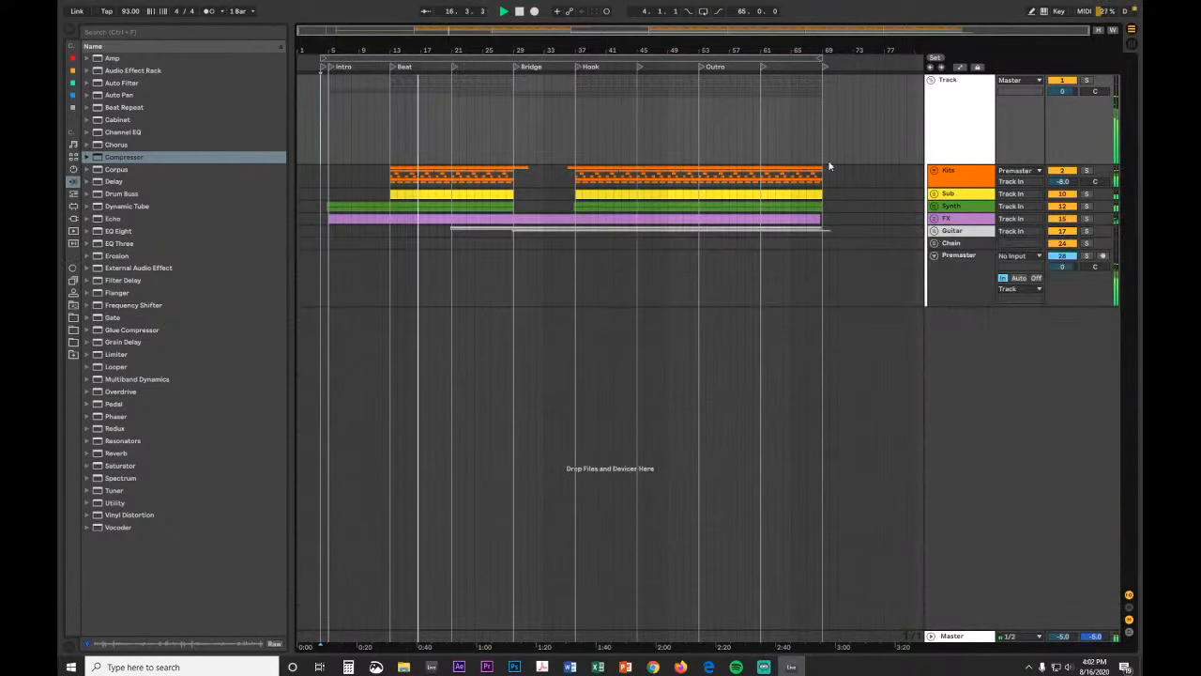
# Step: Unfold the Kits group and turn on Follow to watch the arrangement play through to the Outro
pyautogui.moveTo(438, 54); pyautogui.dragTo(570, 124)
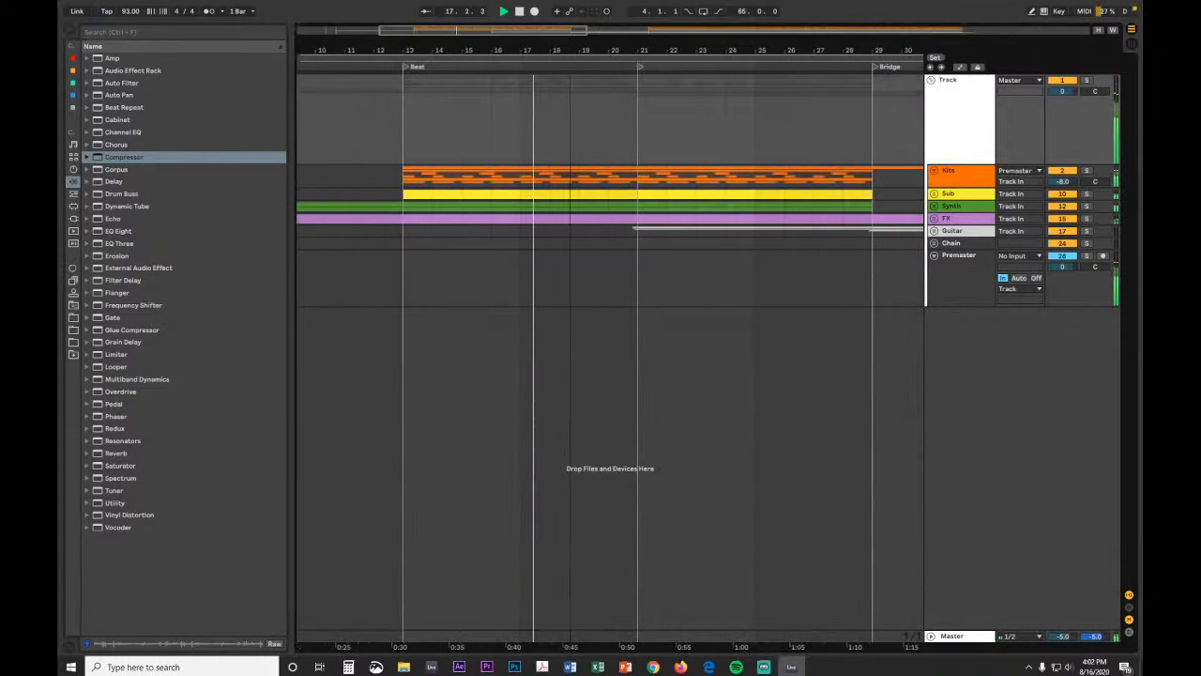
pyautogui.click(933, 171)
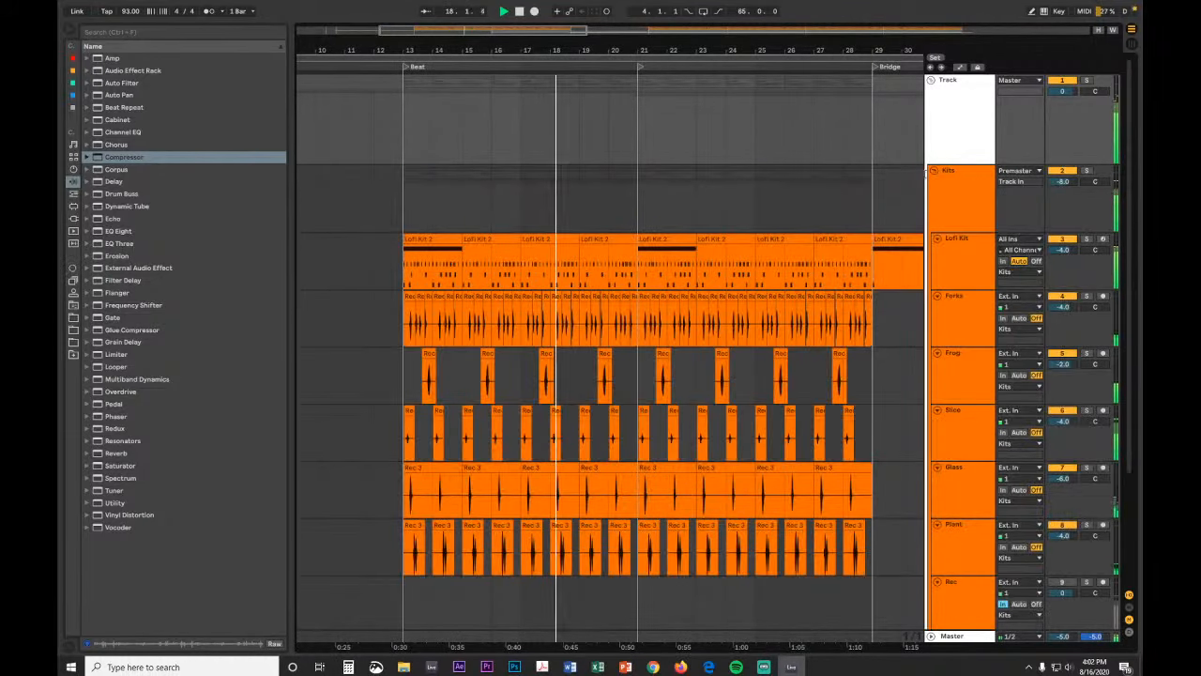
pyautogui.hotkey('ctrl', 'shift', 'f')
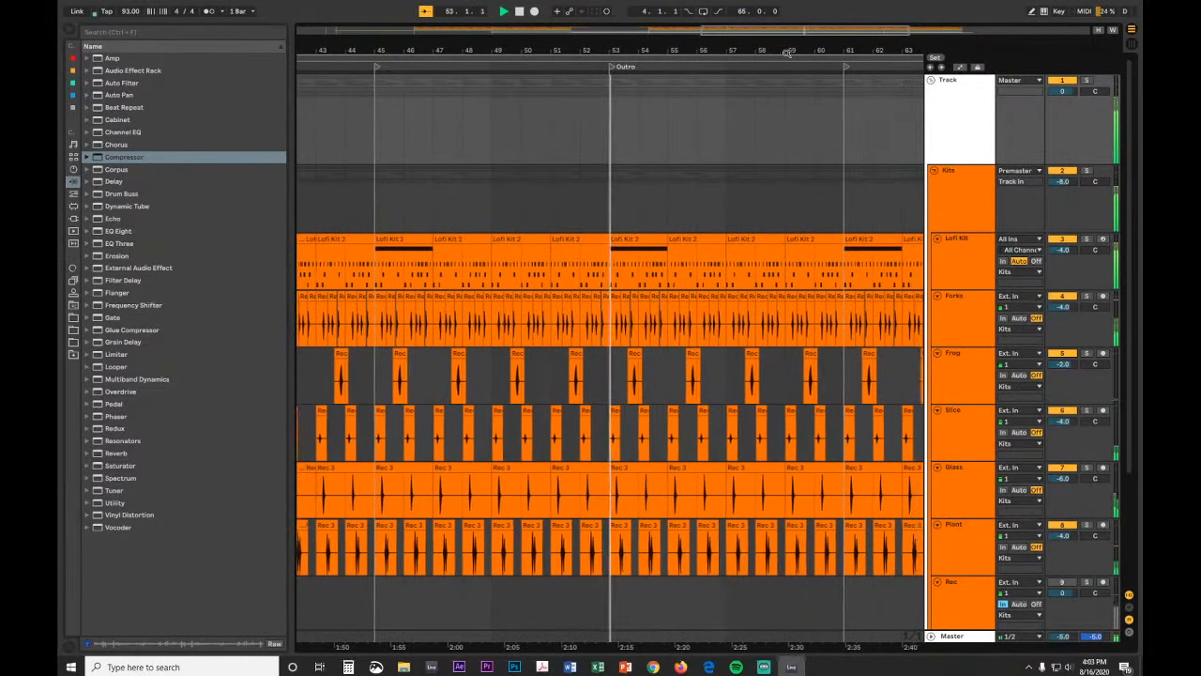
pyautogui.moveTo(787, 53); pyautogui.dragTo(711, 53)
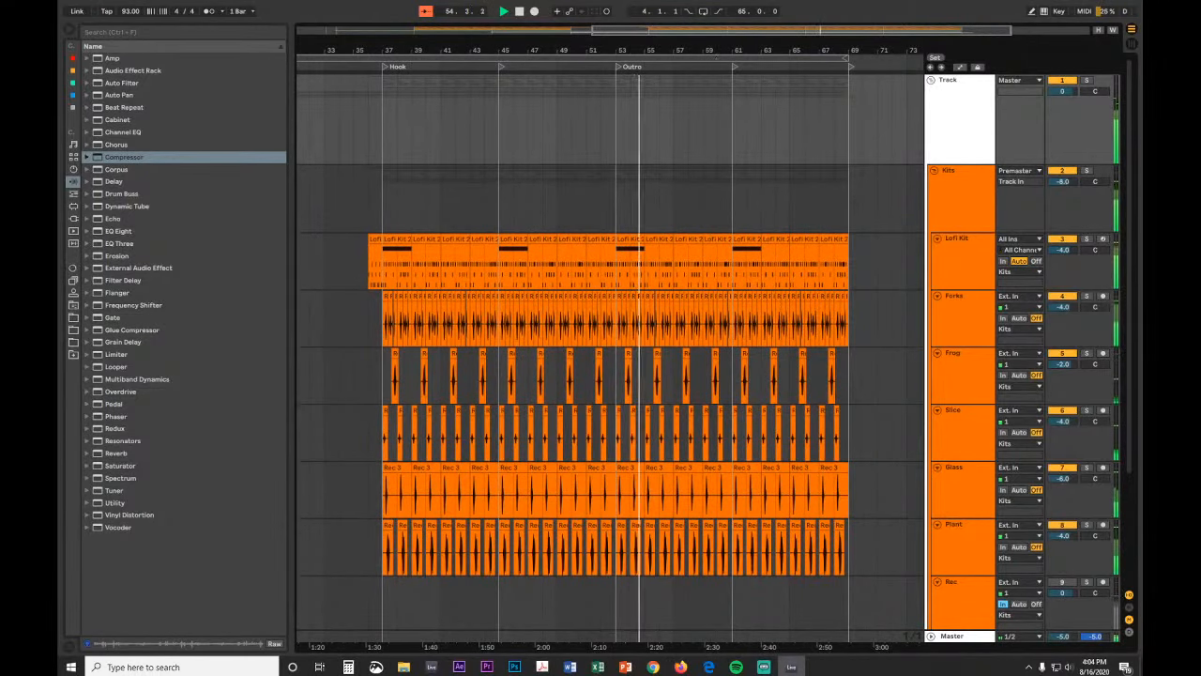
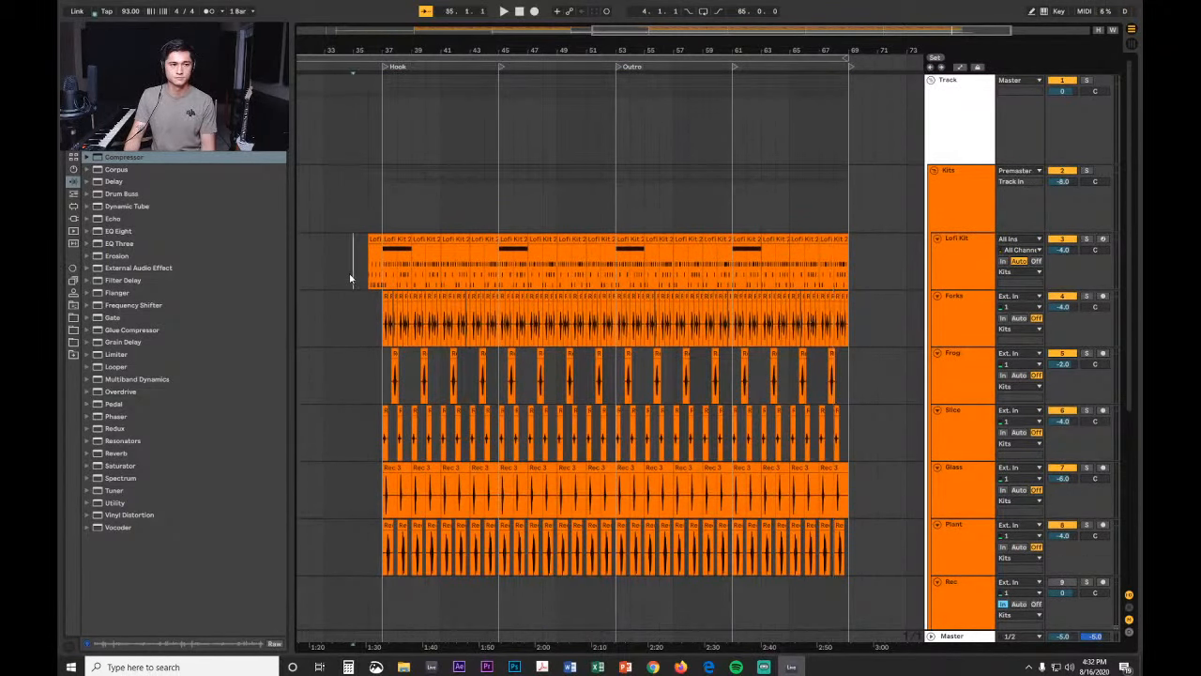
# Step: Look over the Kits and Synth tracks and open the Lofi Kit track's Drum Rack devices
pyautogui.click(350, 279)
pyautogui.scroll(-10, 701, 266)
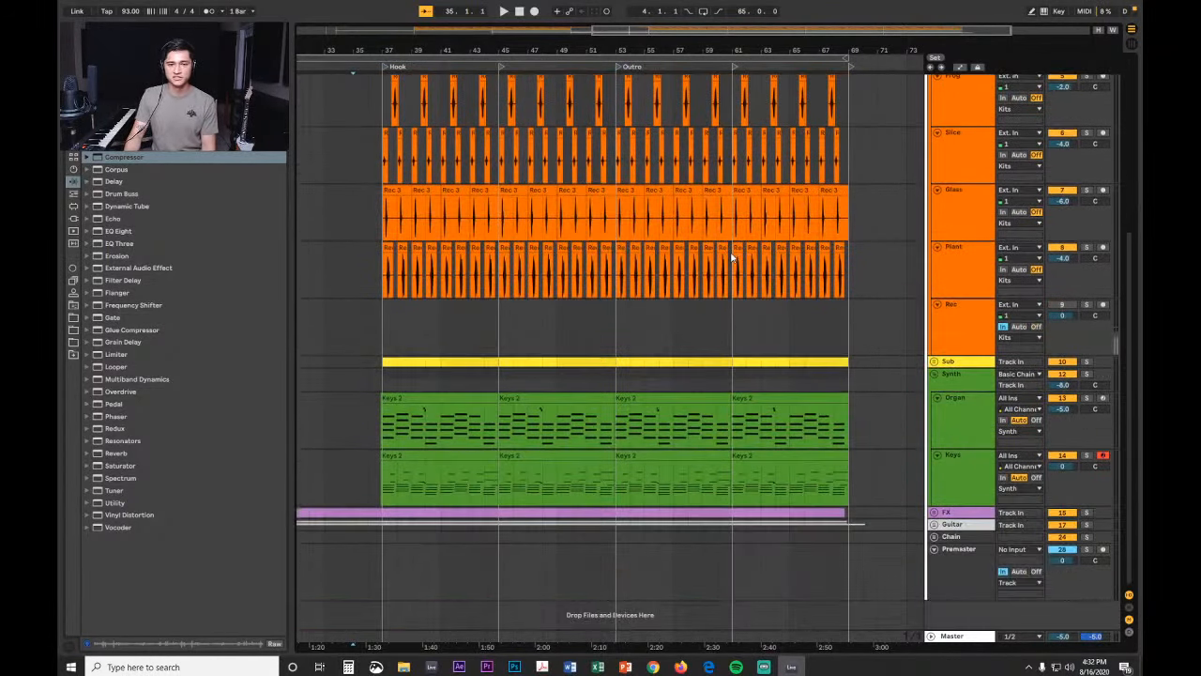
pyautogui.scroll(8, 732, 257)
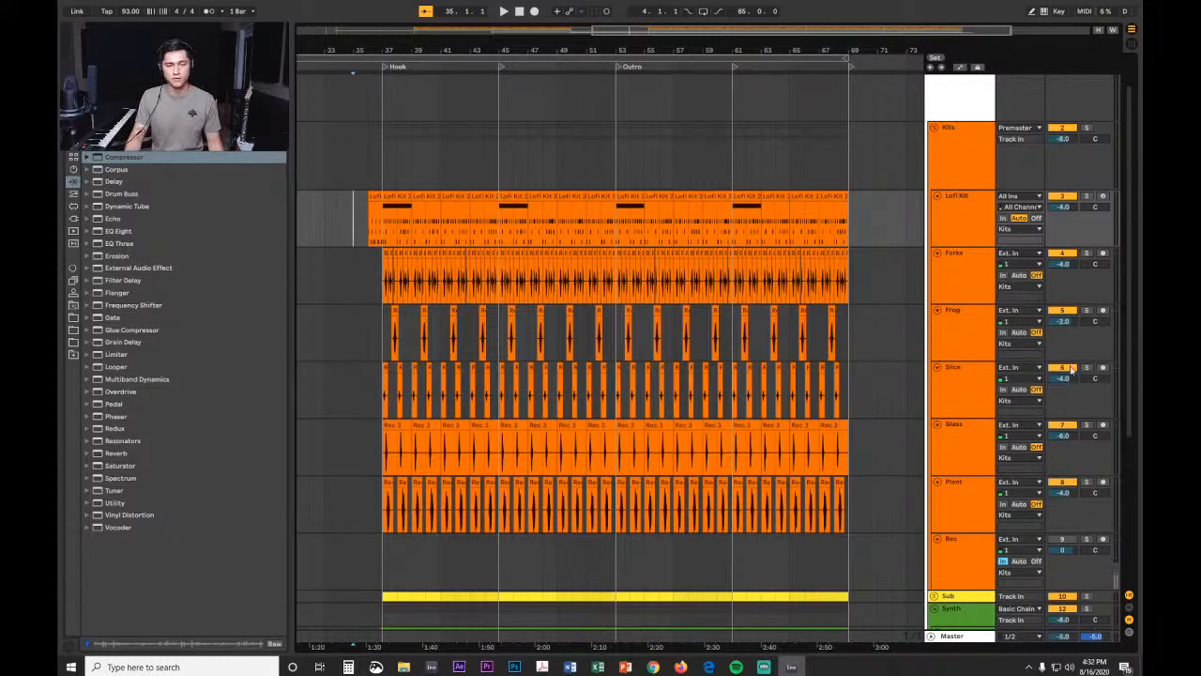
pyautogui.doubleClick(959, 265)
pyautogui.click(974, 223)
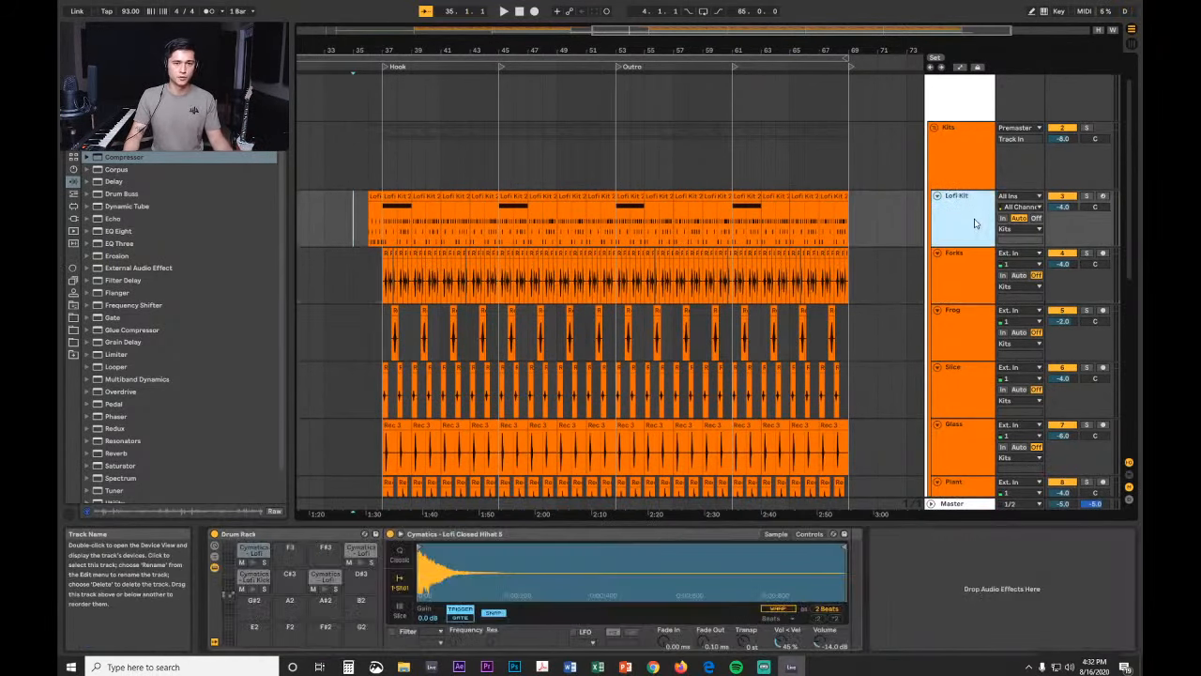
# Step: Play the Forks track soloed from bar 37, set its Compressor threshold to -16.8 dB, and select its reverb, EQ and delay devices
pyautogui.click(977, 269)
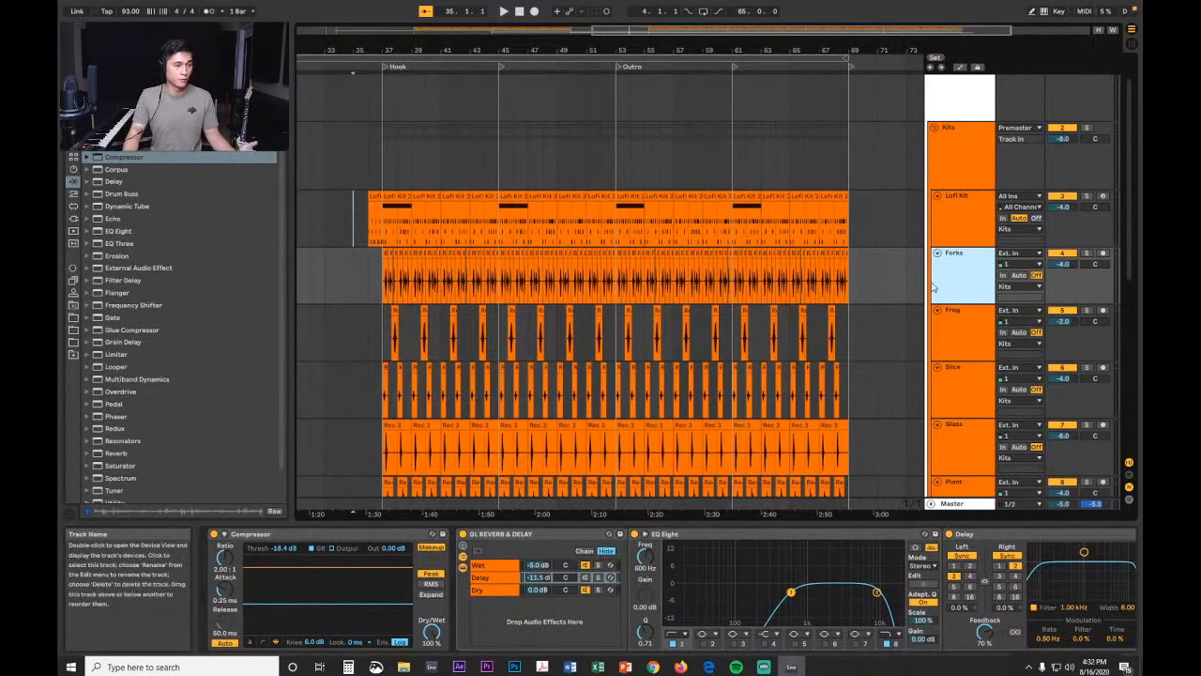
pyautogui.click(321, 533)
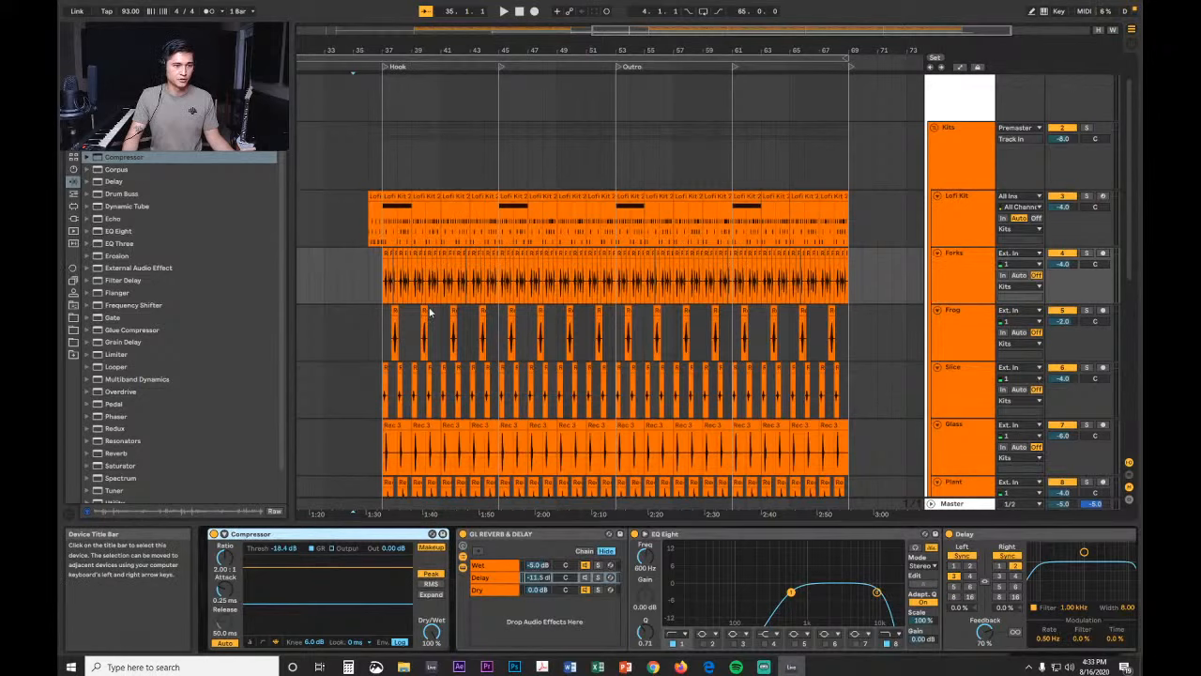
pyautogui.click(379, 292)
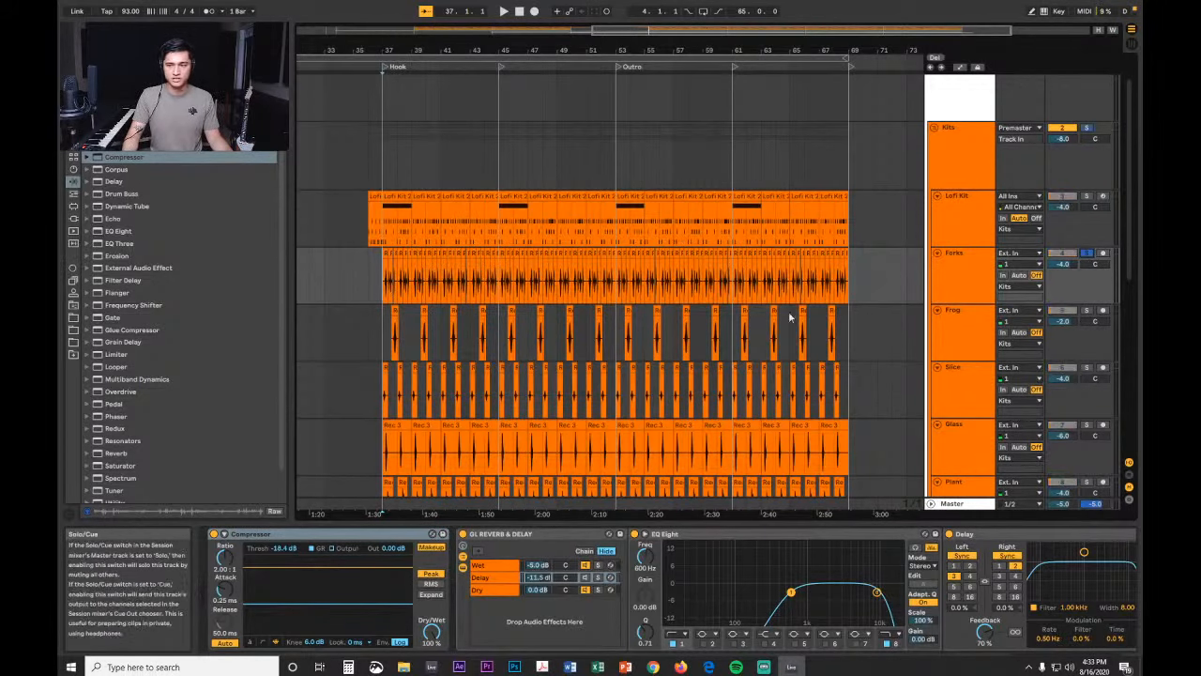
pyautogui.press('space')
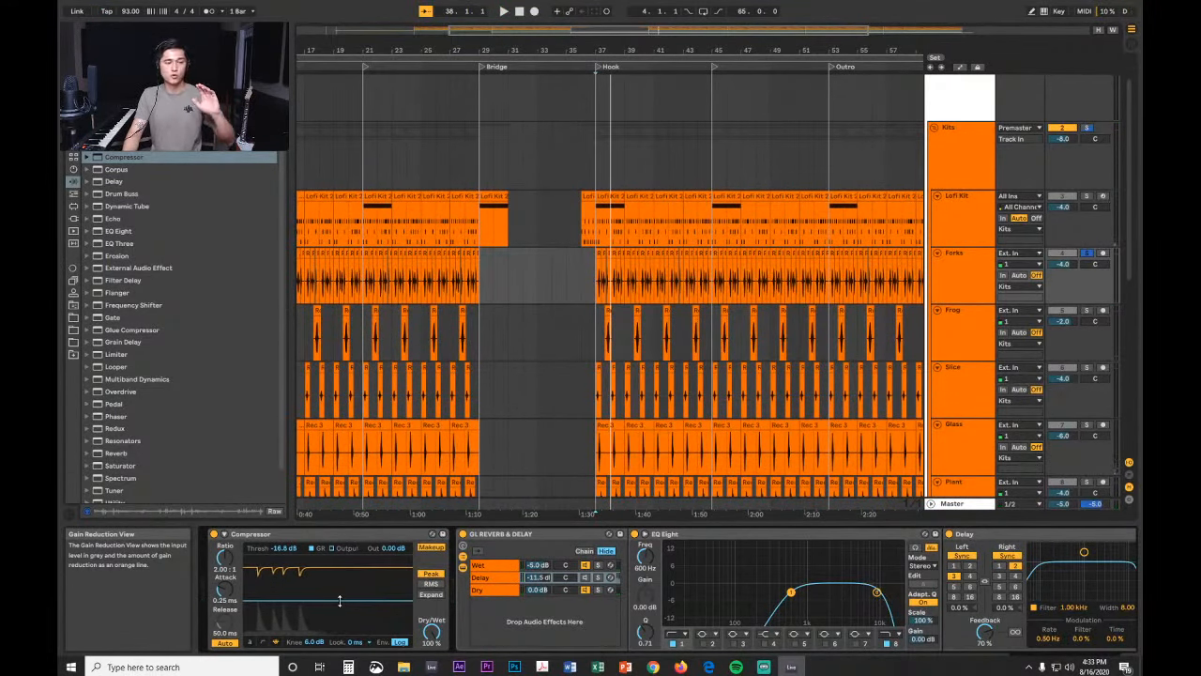
pyautogui.keyDown('shift'); pyautogui.click(525, 534); pyautogui.keyUp('shift')
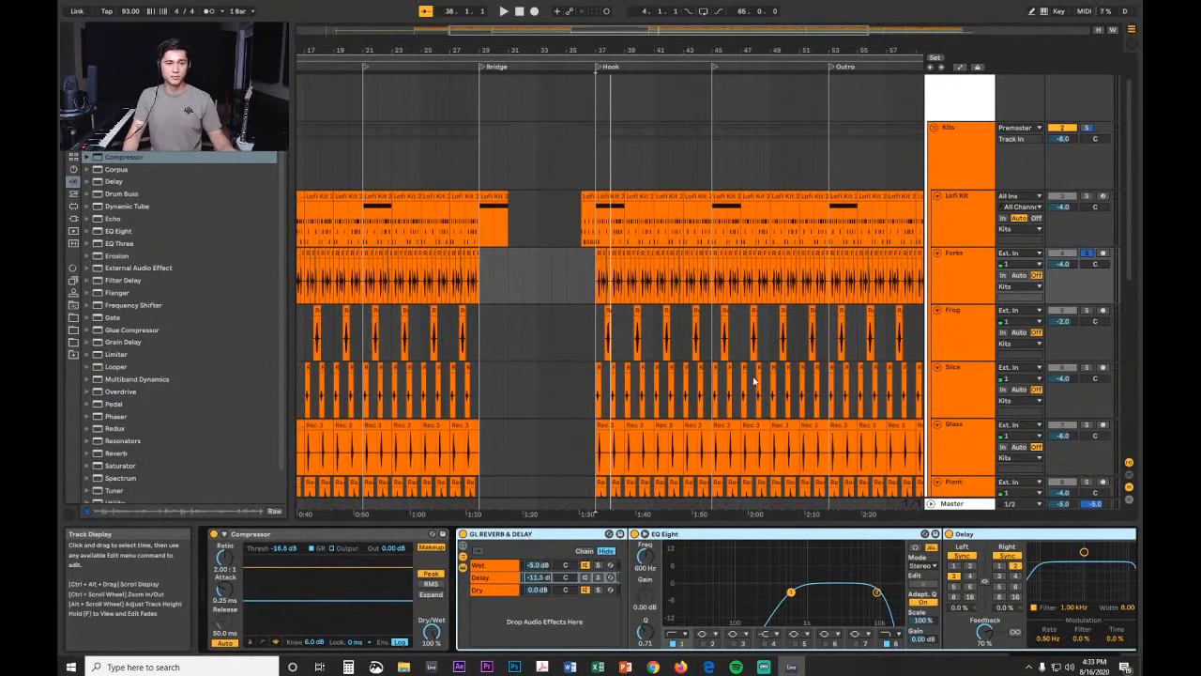
# Step: Solo the Frog track at the Hook and set its Compressor to a -14.2 dB threshold and 0.00 dB output
pyautogui.click(833, 351)
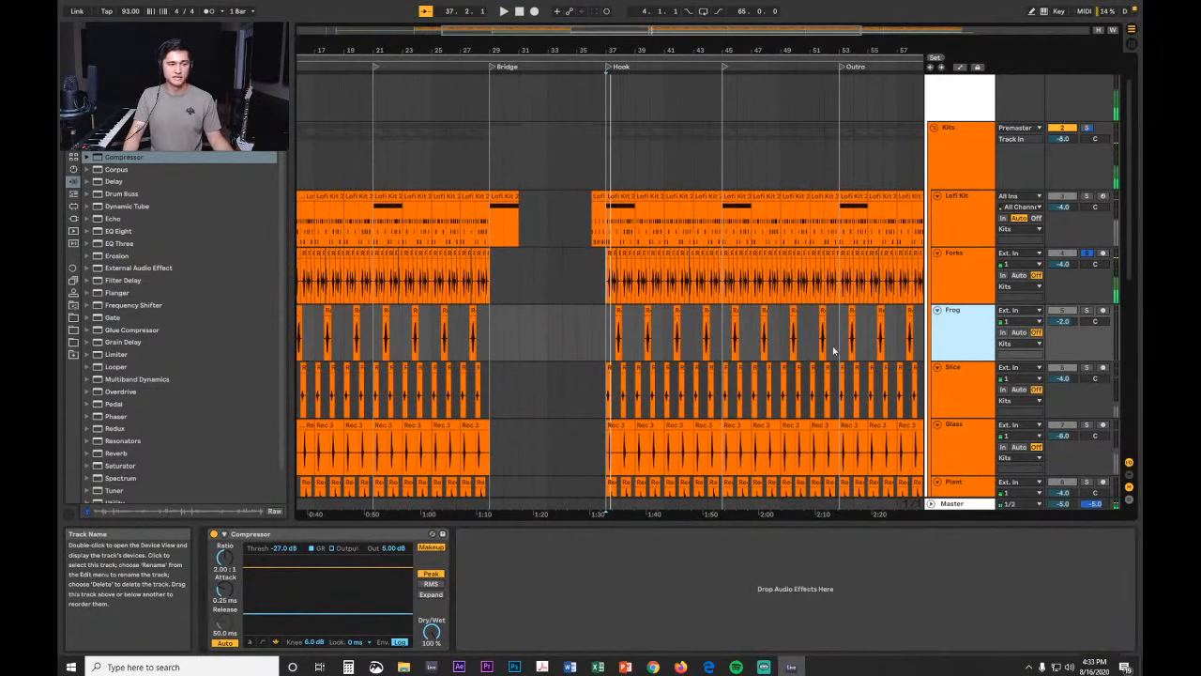
pyautogui.click(610, 344)
pyautogui.moveTo(610, 49); pyautogui.dragTo(650, 281)
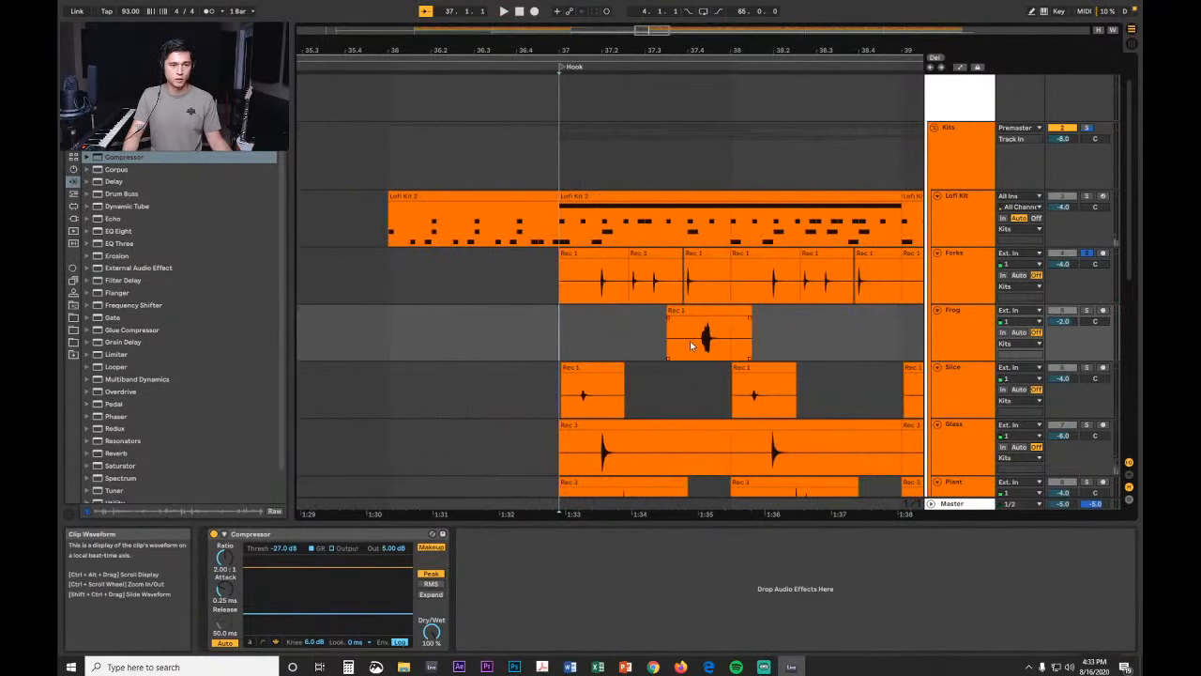
pyautogui.press('space')
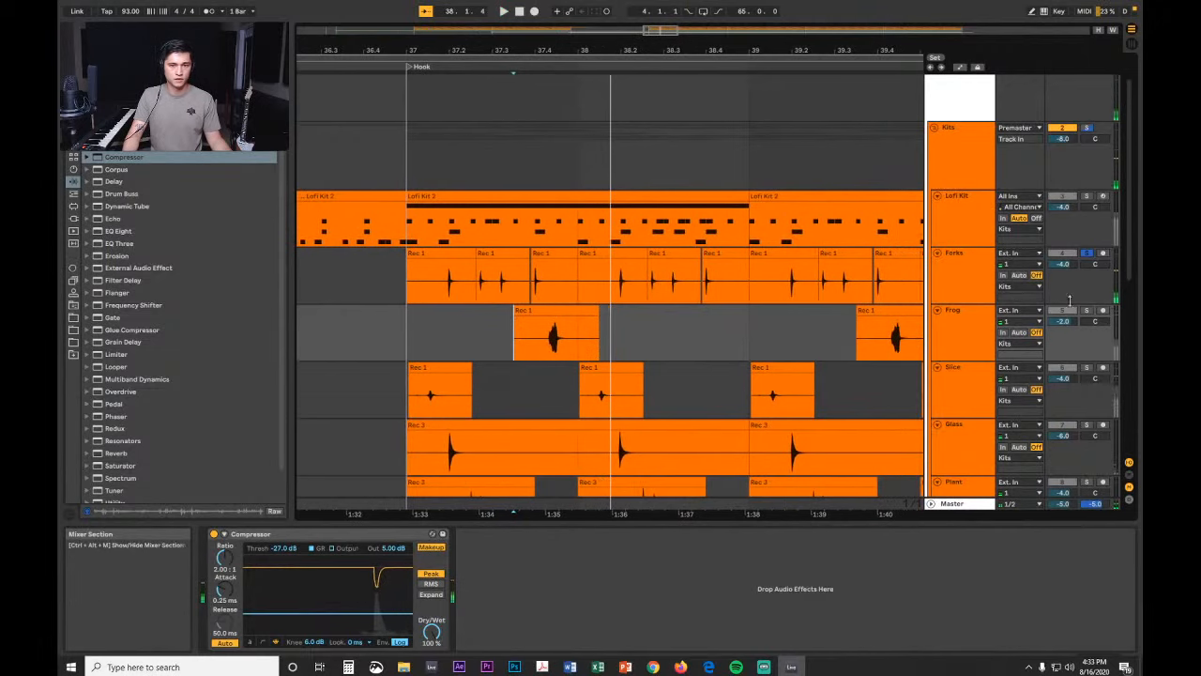
pyautogui.click(1086, 311)
pyautogui.press('space')
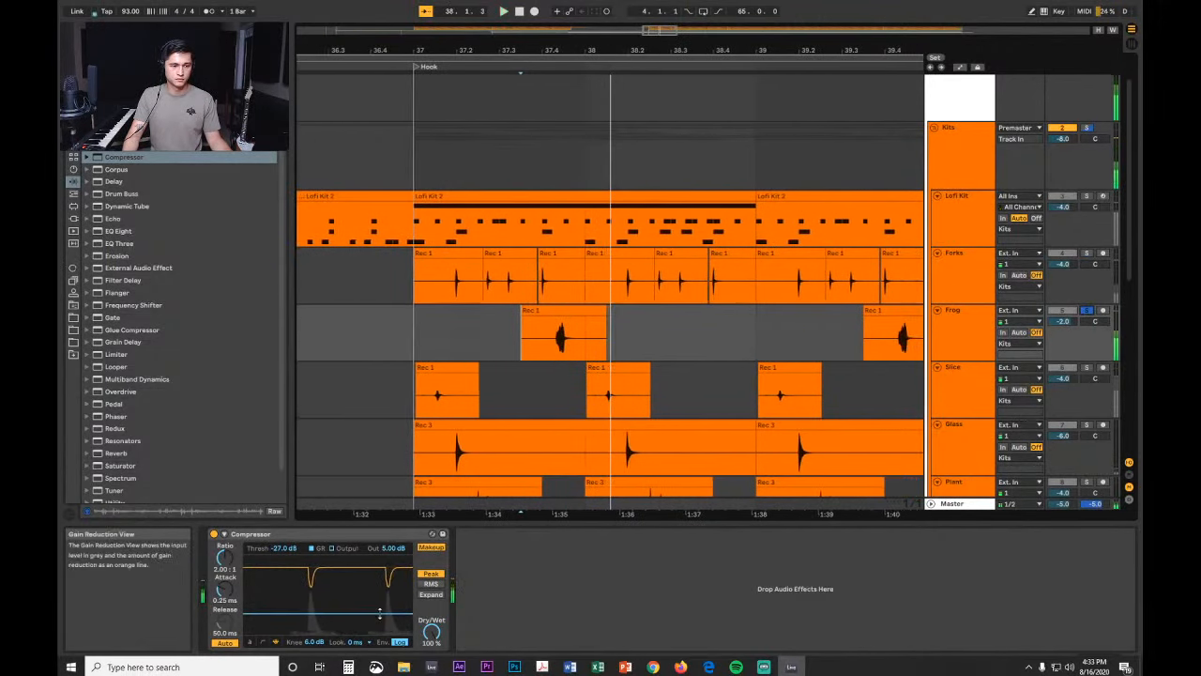
pyautogui.moveTo(379, 611); pyautogui.dragTo(379, 604)
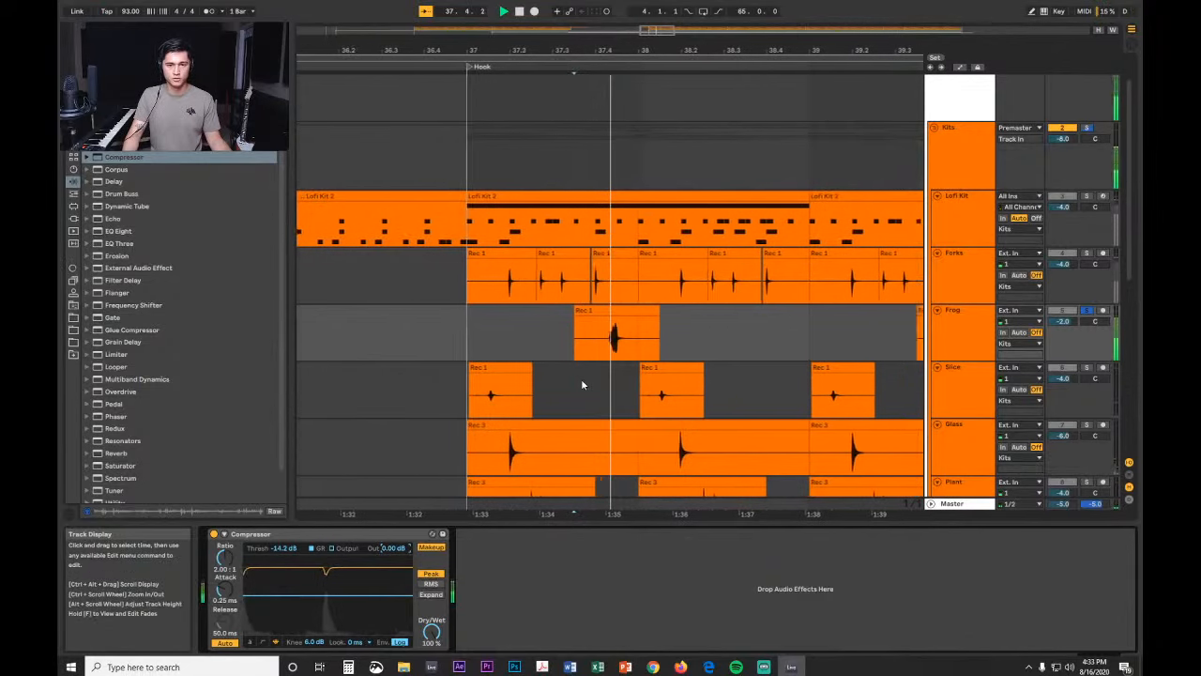
# Step: Replay the Forks track soloed from the start of the Hook to check its compression
pyautogui.click(952, 269)
pyautogui.click(408, 291)
pyautogui.press('space')
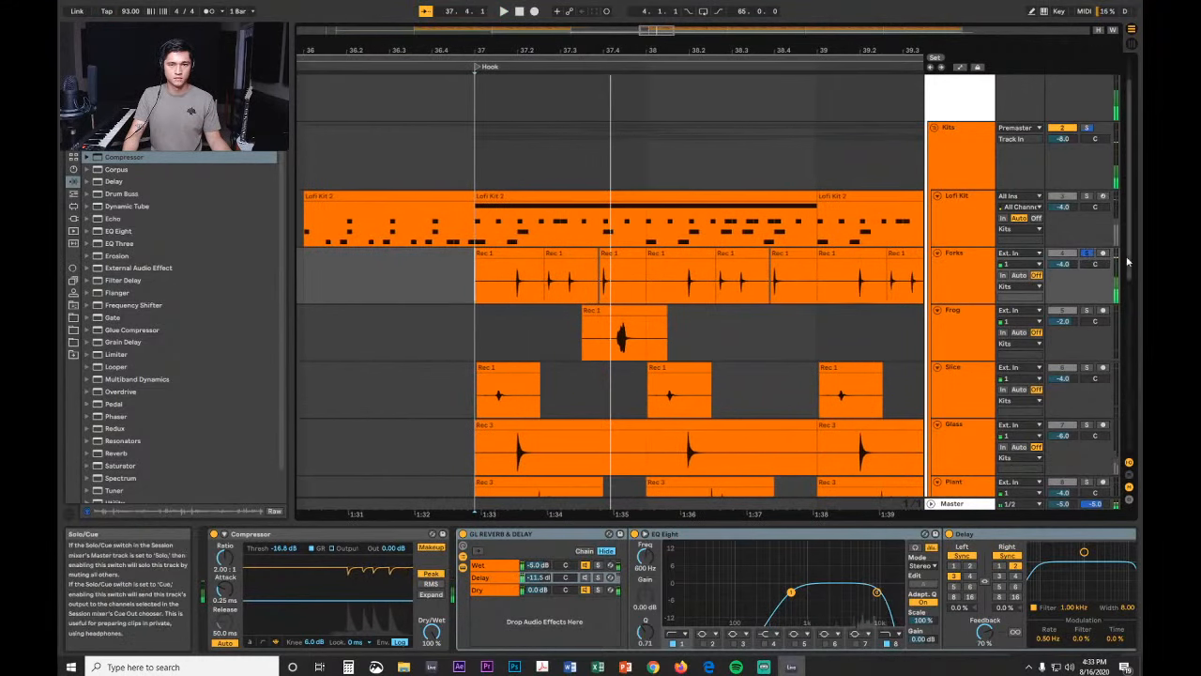
# Step: Play the Slice track soloed from bar 37 and set its Compressor threshold to -34.0 dB
pyautogui.scroll(-3, 864, 341)
pyautogui.press('space')
pyautogui.click(551, 340)
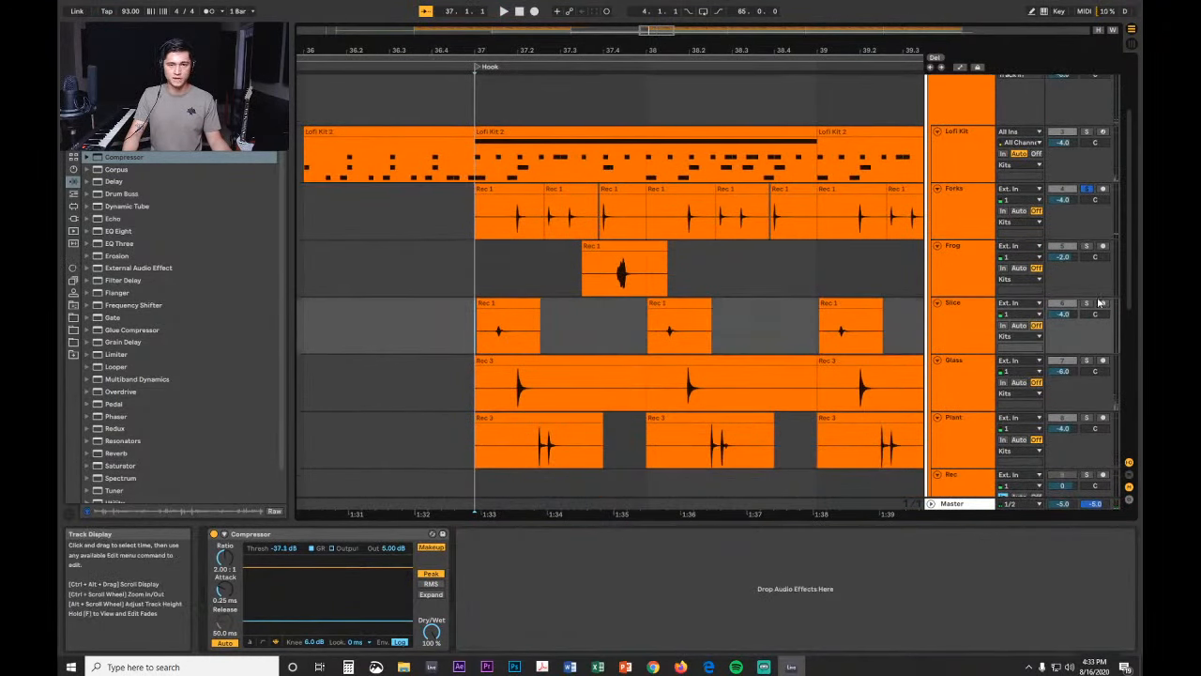
pyautogui.press('space')
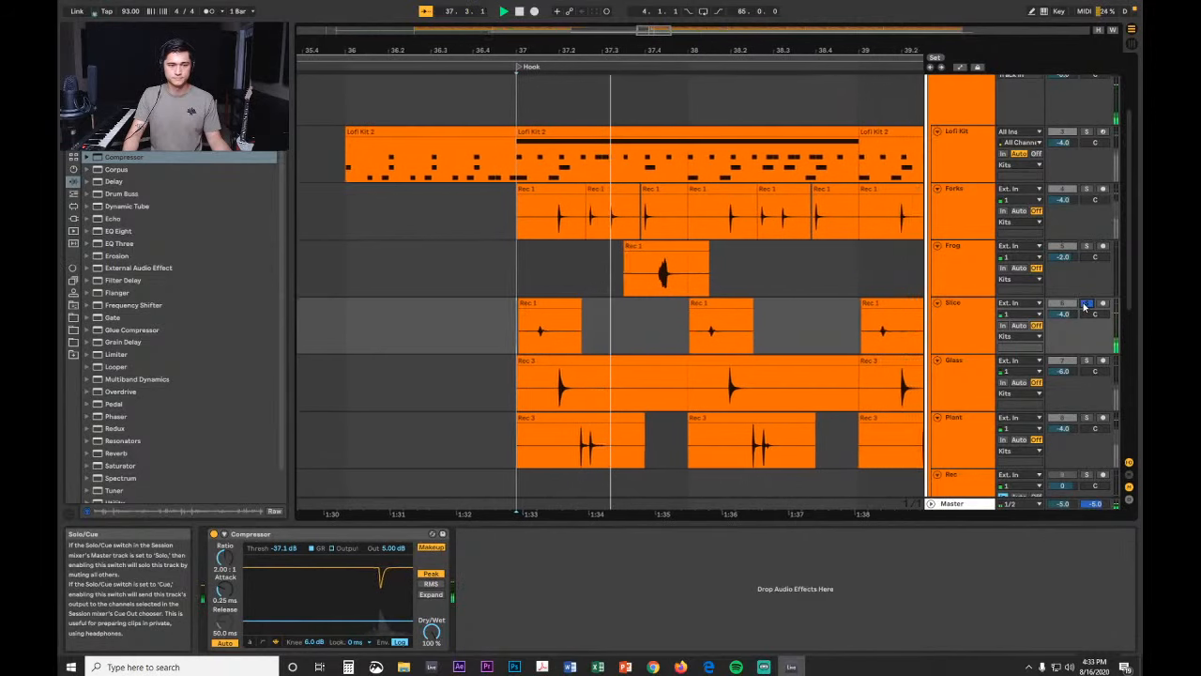
pyautogui.click(1085, 304)
pyautogui.moveTo(329, 620); pyautogui.dragTo(329, 619)
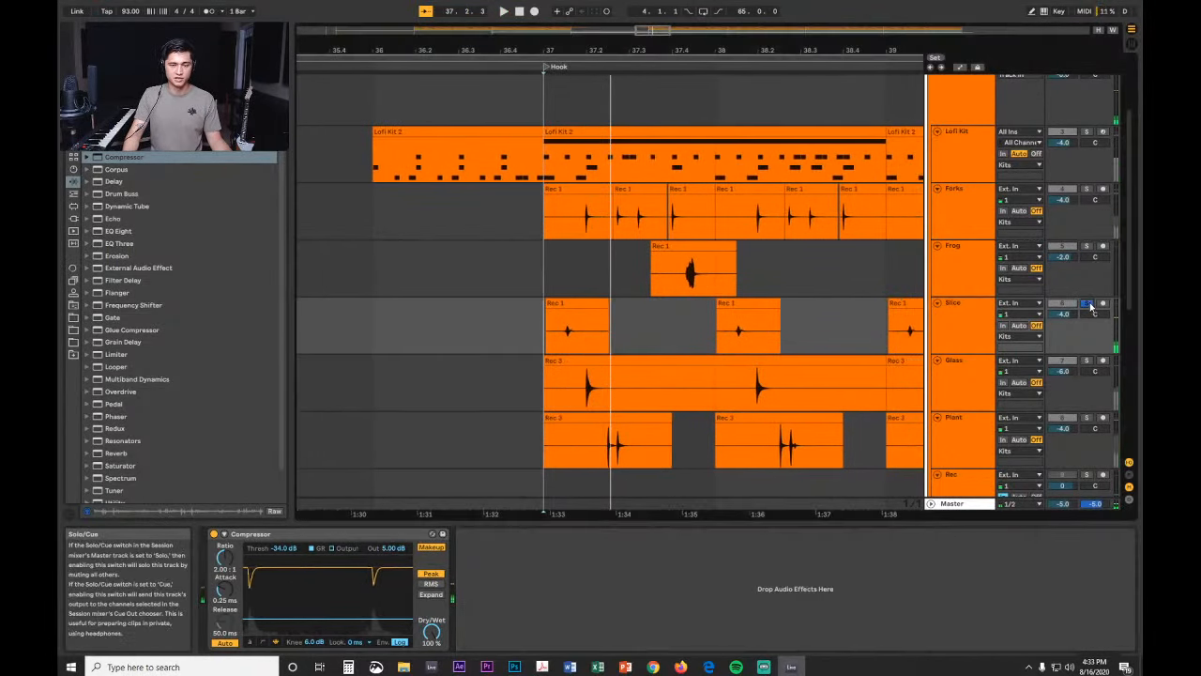
# Step: Audition the Glass and Plant tracks one at a time in the Hook, checking the Glass reverb rack and the Plant Compressor
pyautogui.click(1086, 360)
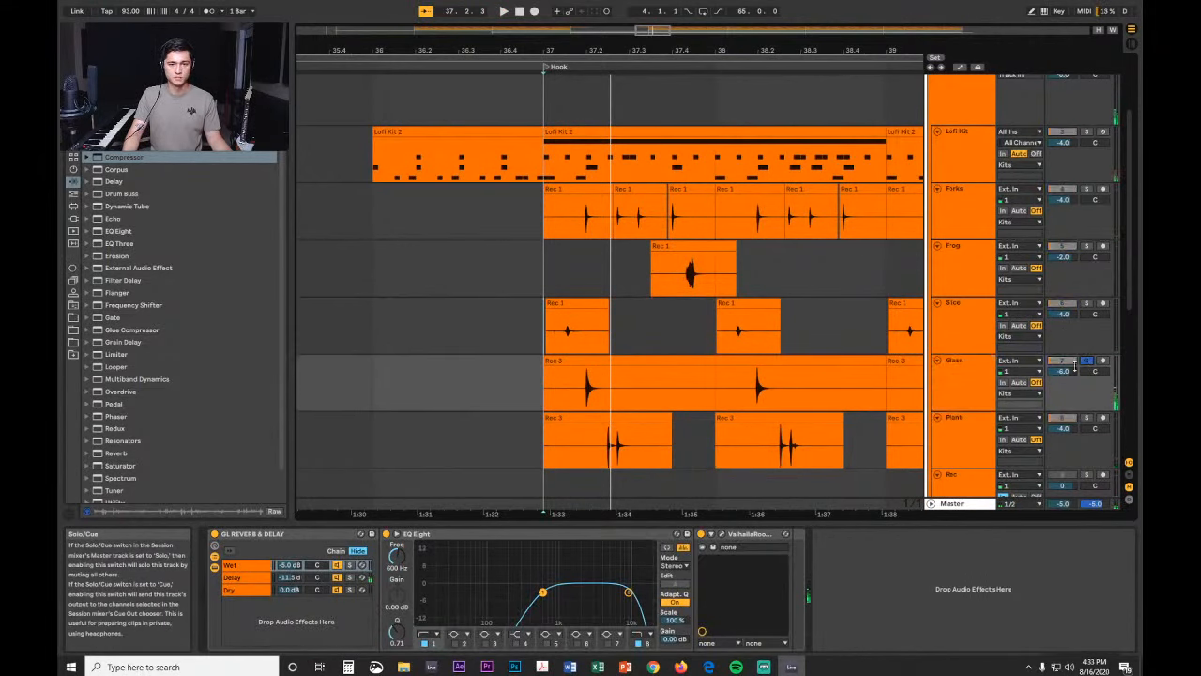
pyautogui.click(302, 534)
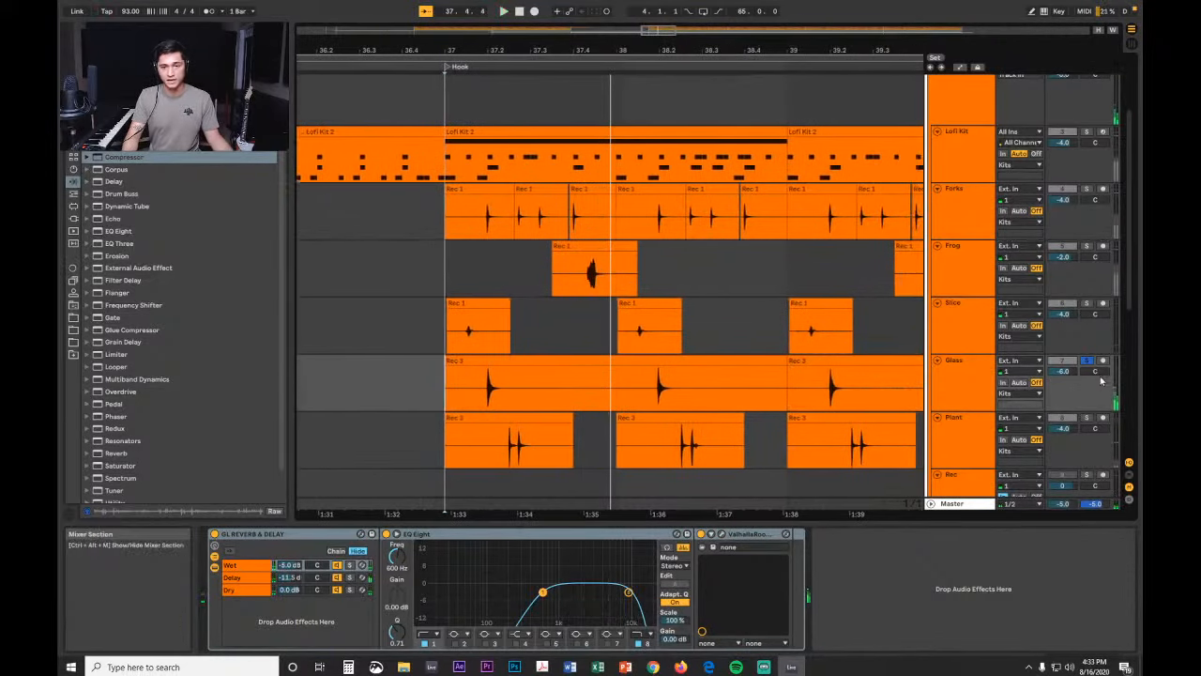
pyautogui.click(1086, 418)
pyautogui.scroll(-3, 516, 326)
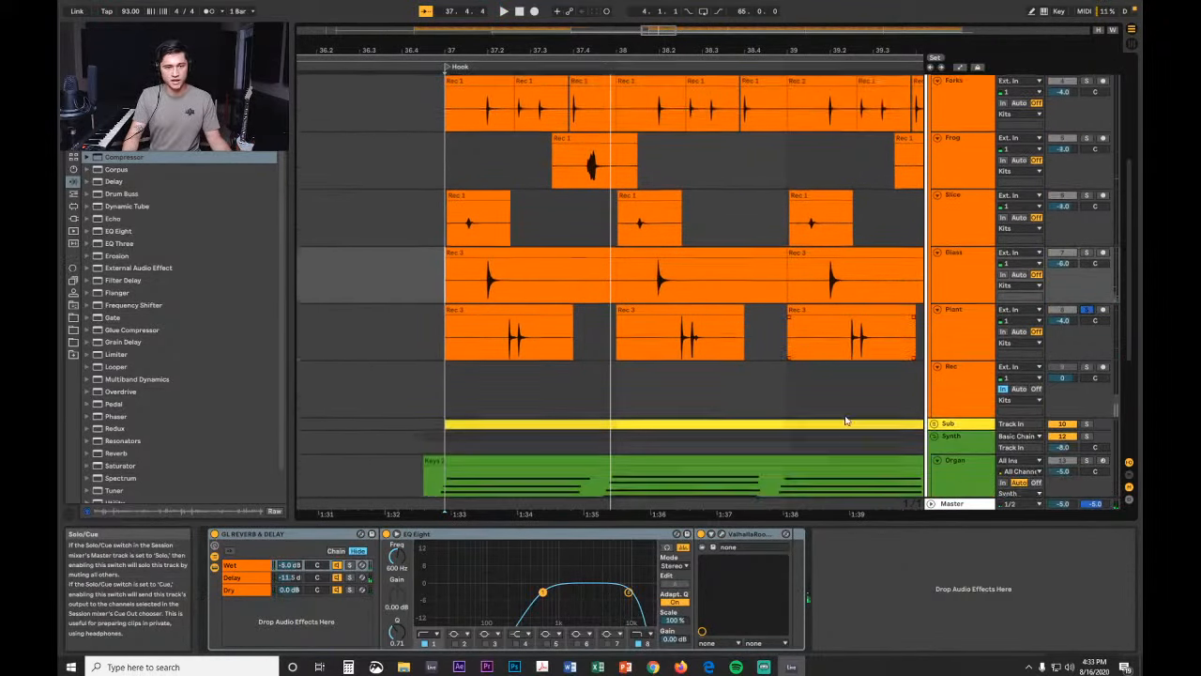
pyautogui.click(501, 326)
pyautogui.press('space')
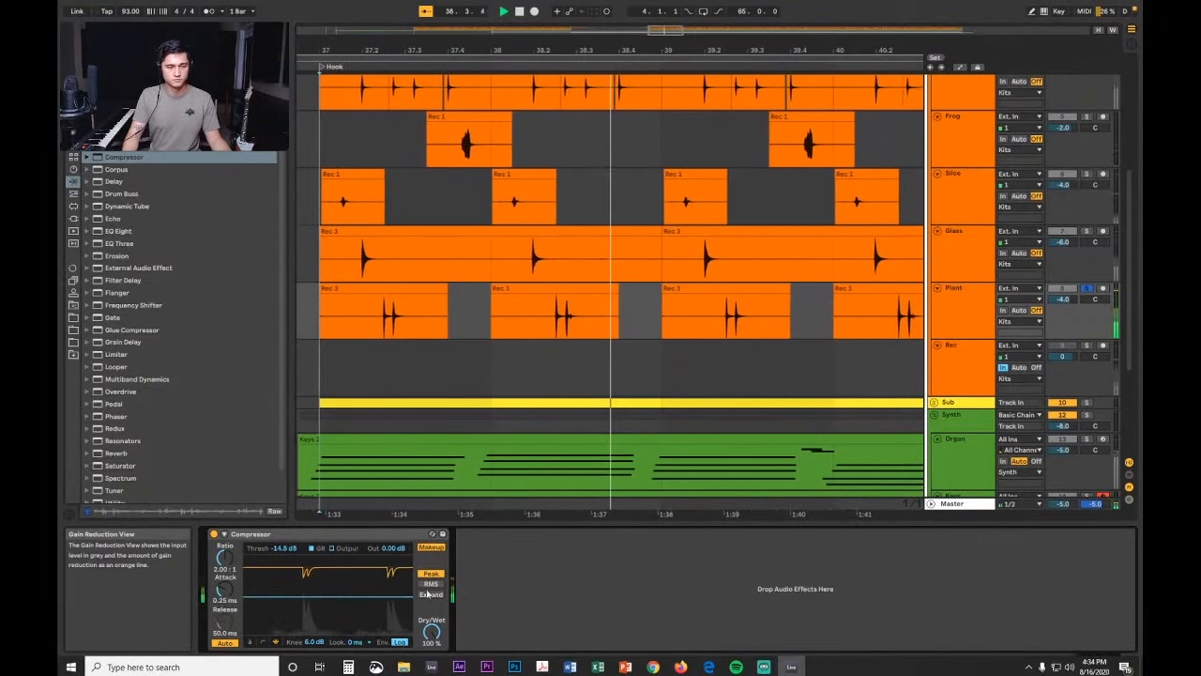
pyautogui.click(1085, 290)
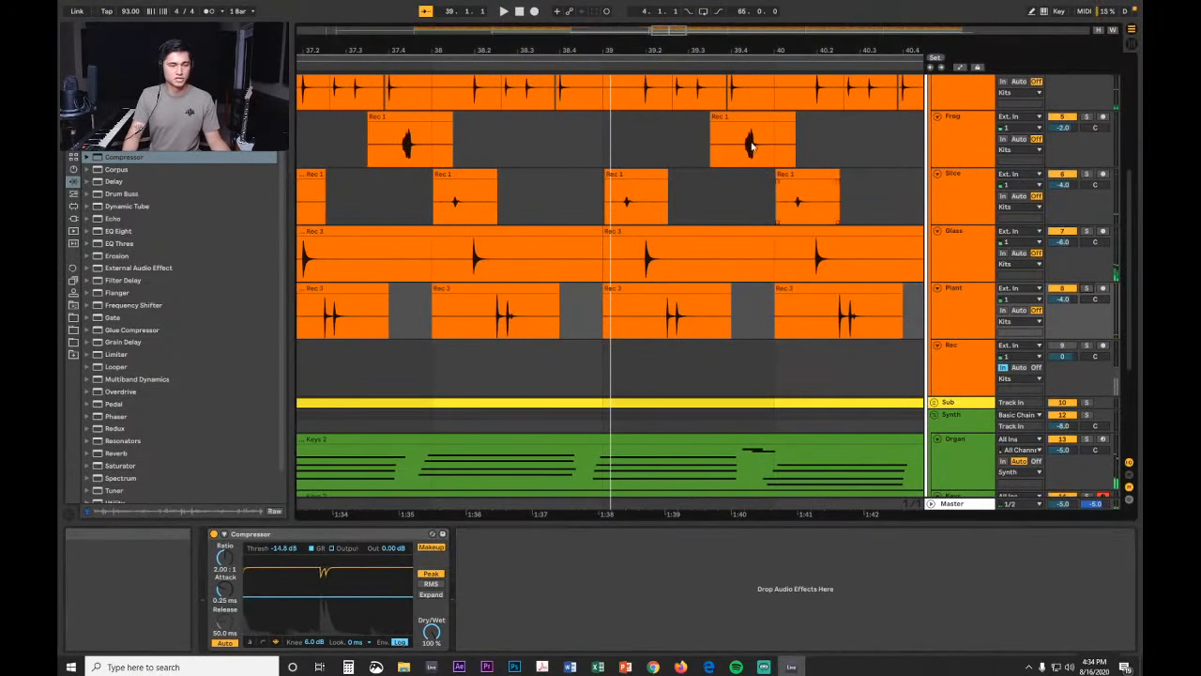
# Step: Solo the Kits group and play it from bar 37 to hear all the drum layers together
pyautogui.moveTo(731, 45); pyautogui.dragTo(732, 7)
pyautogui.scroll(5, 767, 186)
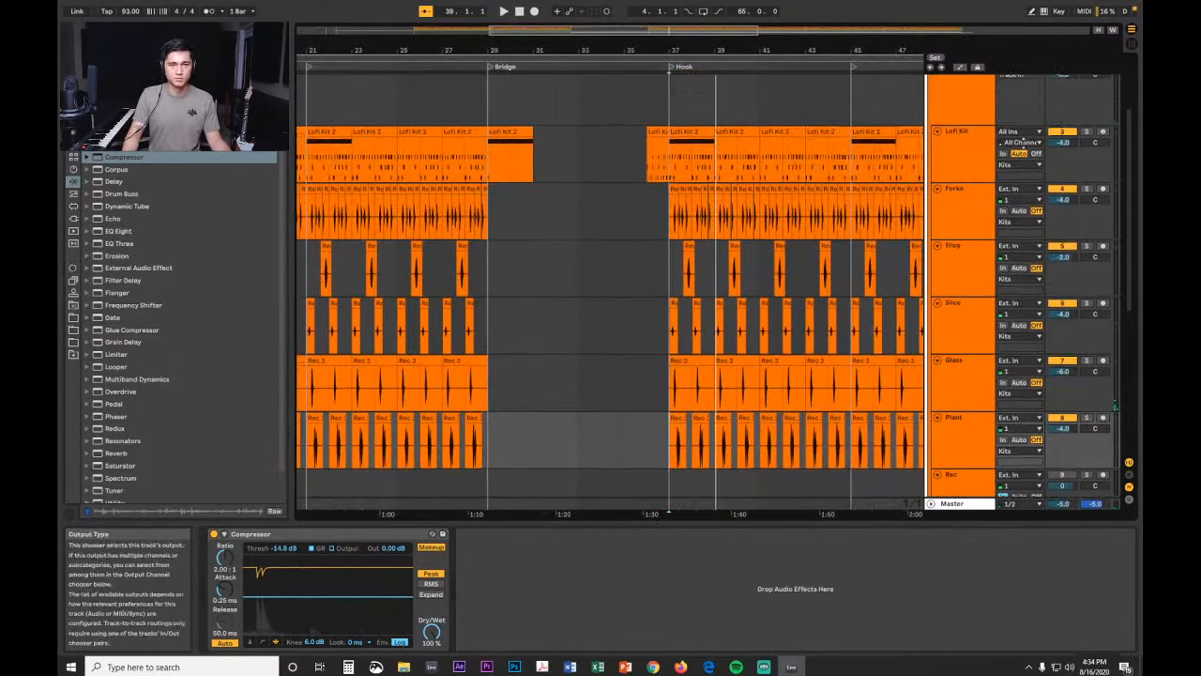
pyautogui.click(1087, 85)
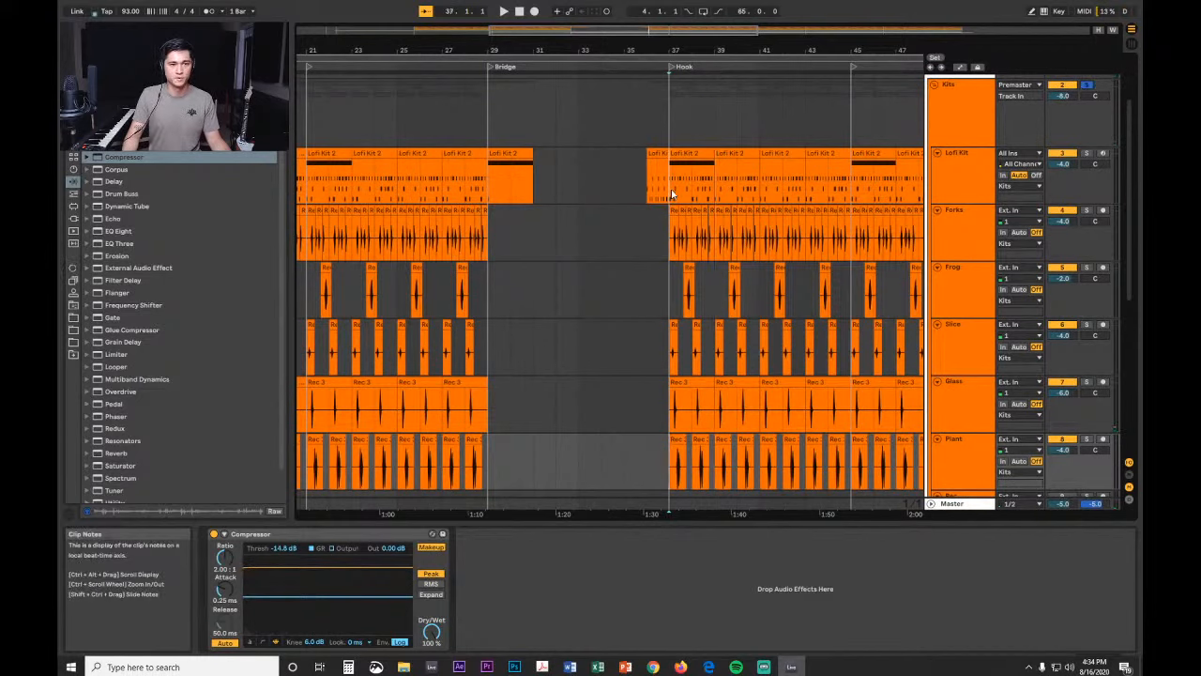
pyautogui.click(671, 194)
pyautogui.press('space')
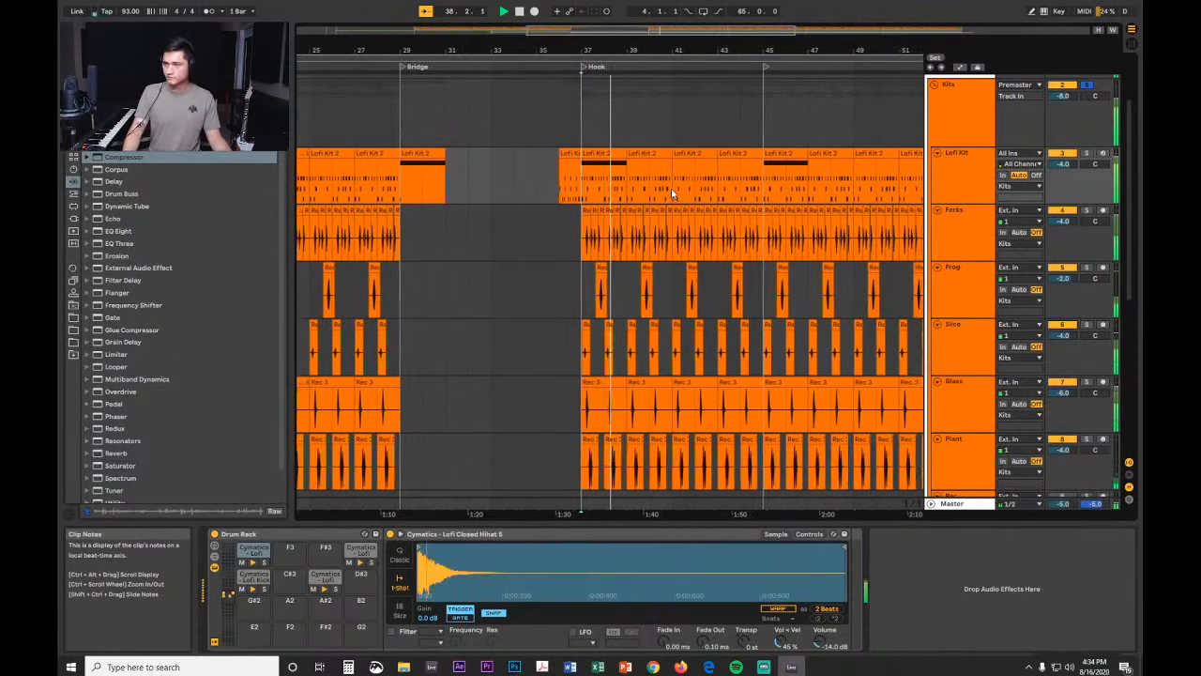
pyautogui.scroll(-3, 816, 285)
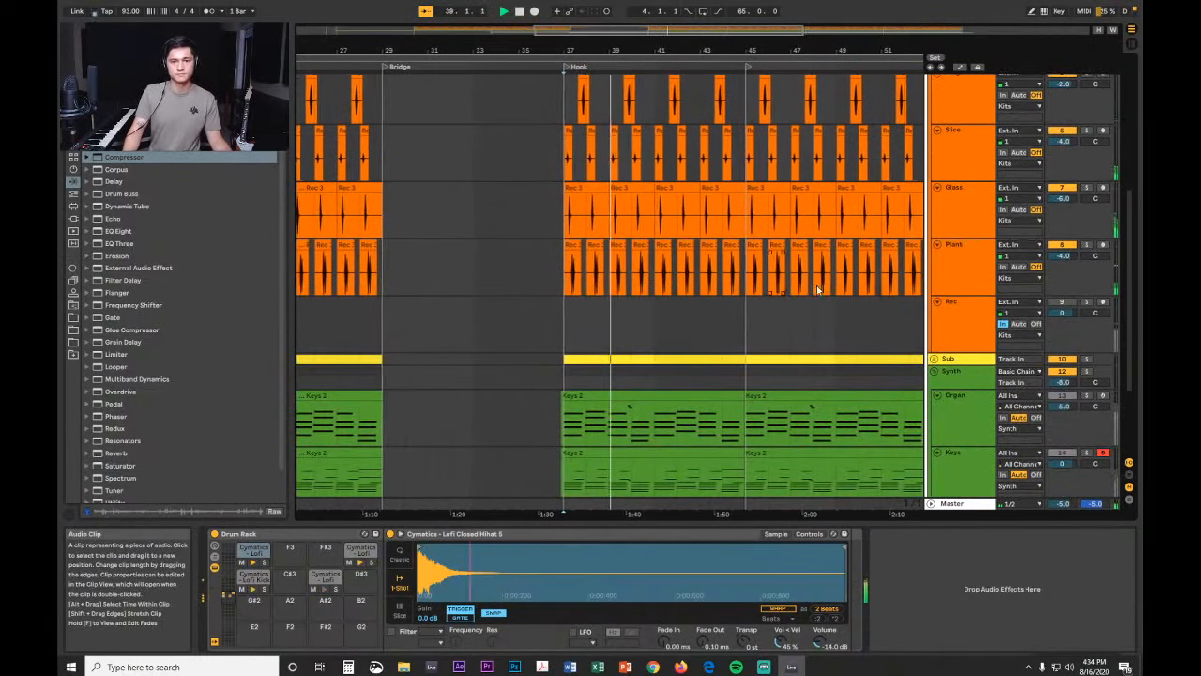
pyautogui.scroll(5, 816, 286)
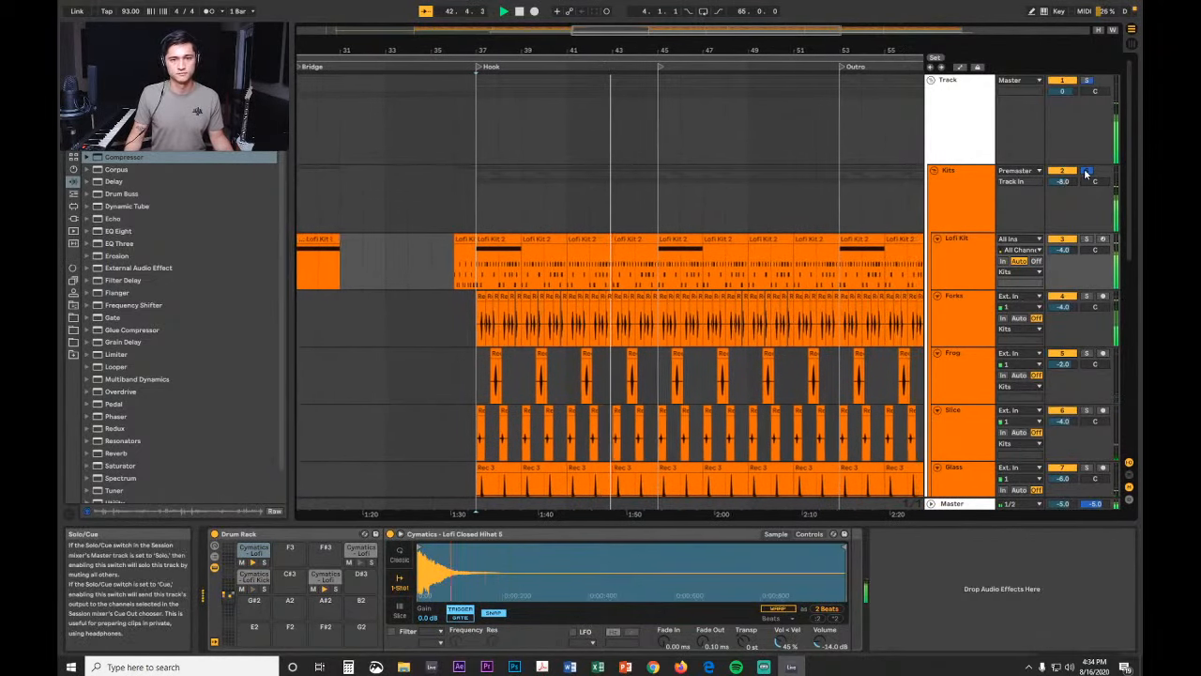
# Step: Unfold the Sub group and show the Bass track's devices
pyautogui.scroll(-10, 1002, 228)
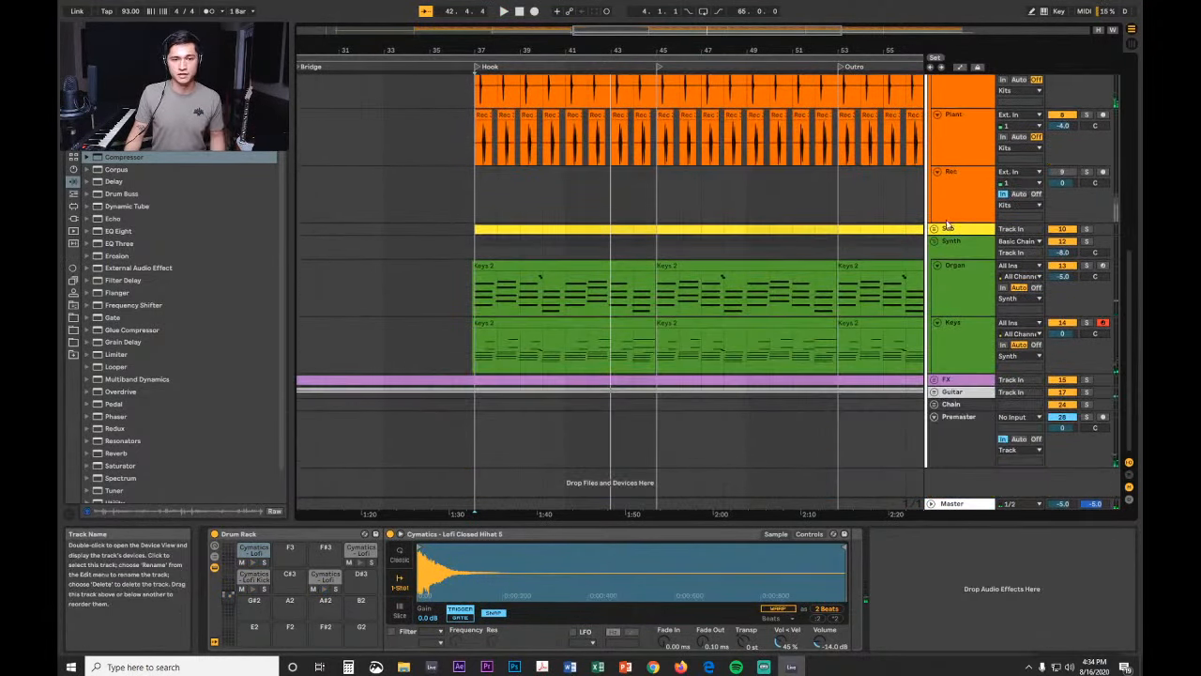
pyautogui.click(950, 227)
pyautogui.click(934, 232)
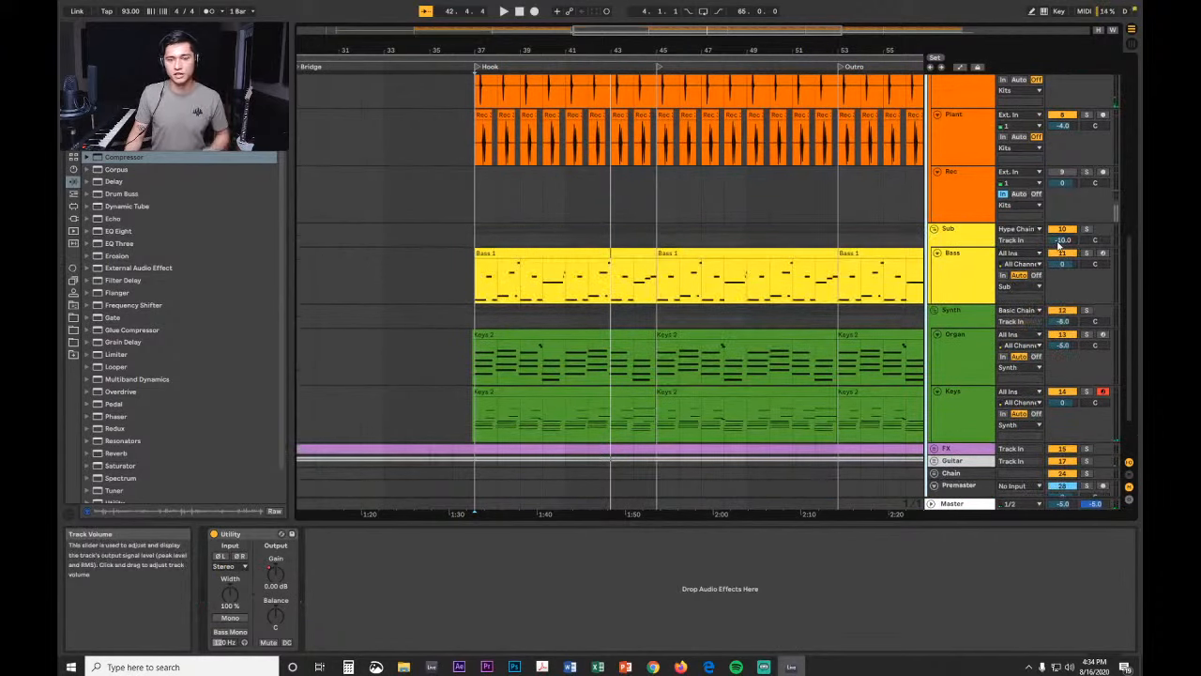
pyautogui.click(978, 280)
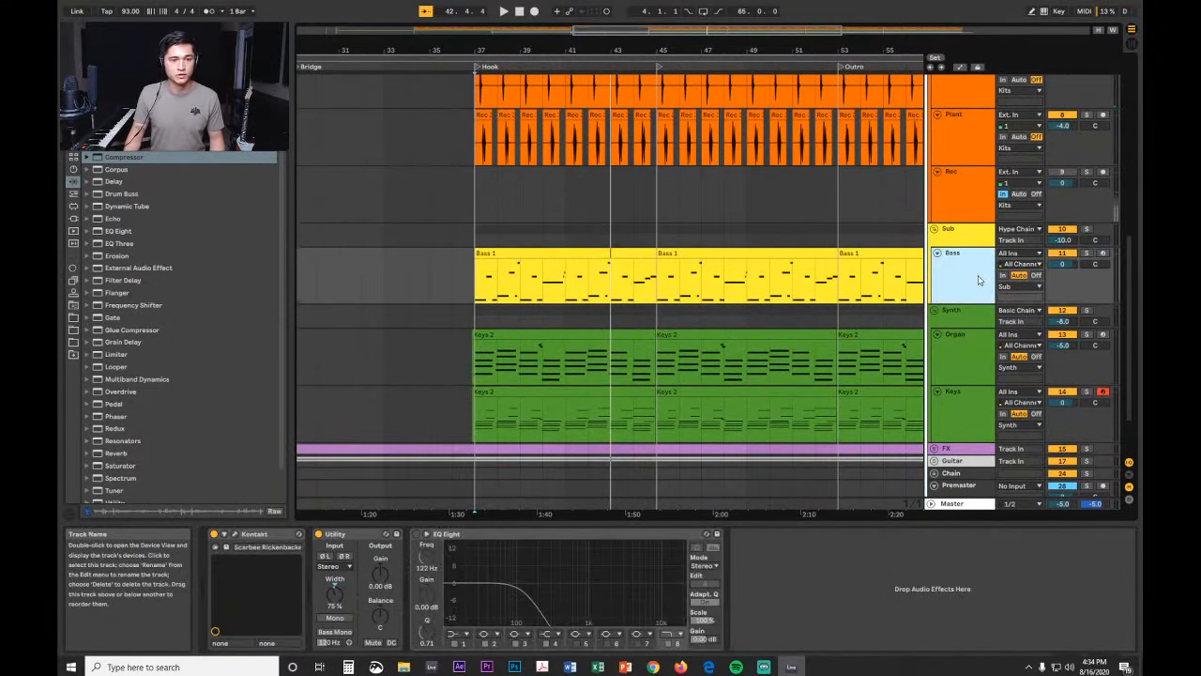
# Step: Delete the EQ Eight from the Bass track and reset its Utility width to 100%
pyautogui.click(484, 537)
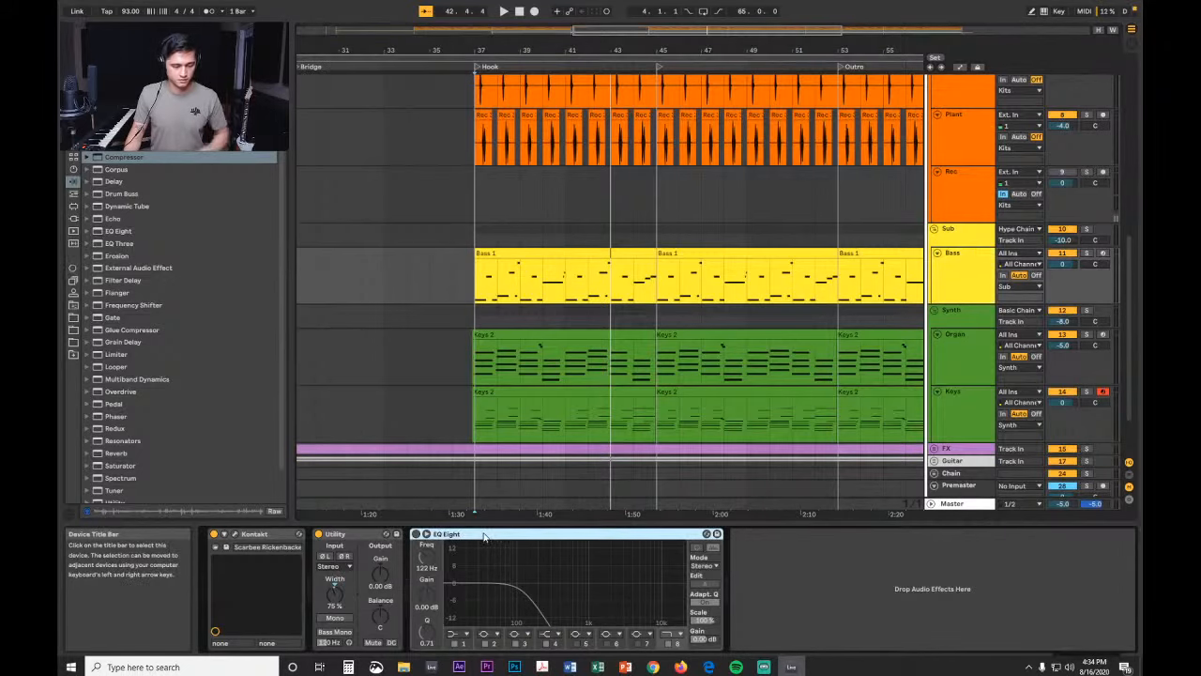
pyautogui.press('Delete')
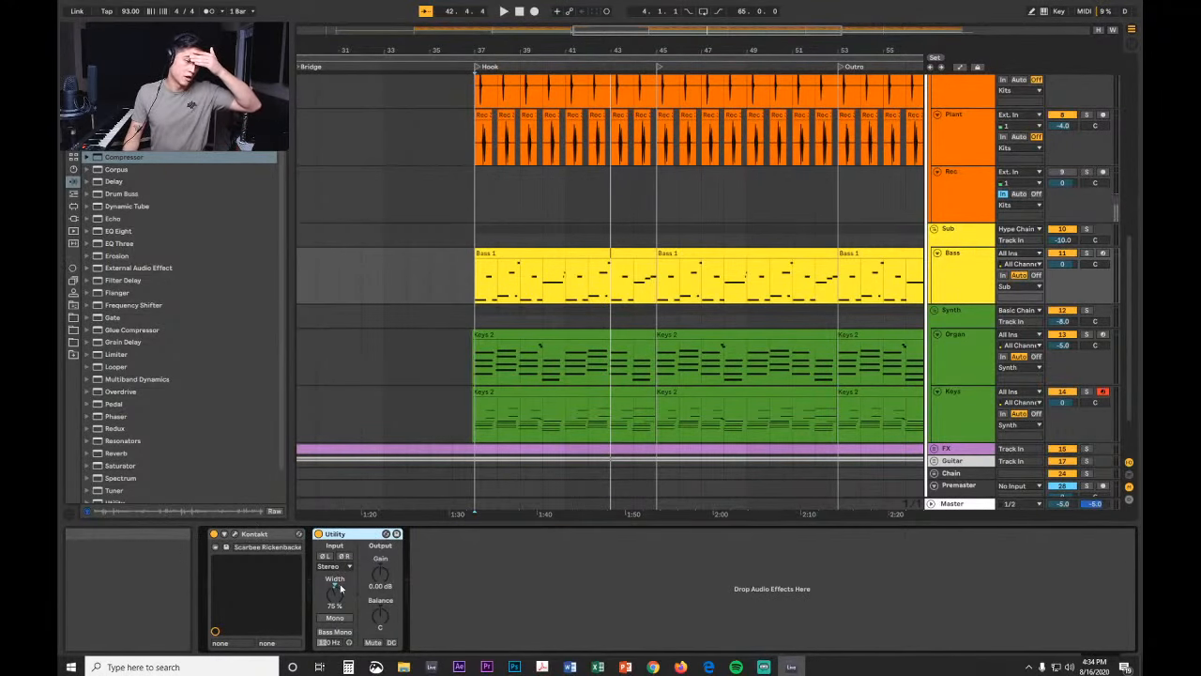
pyautogui.doubleClick(339, 585)
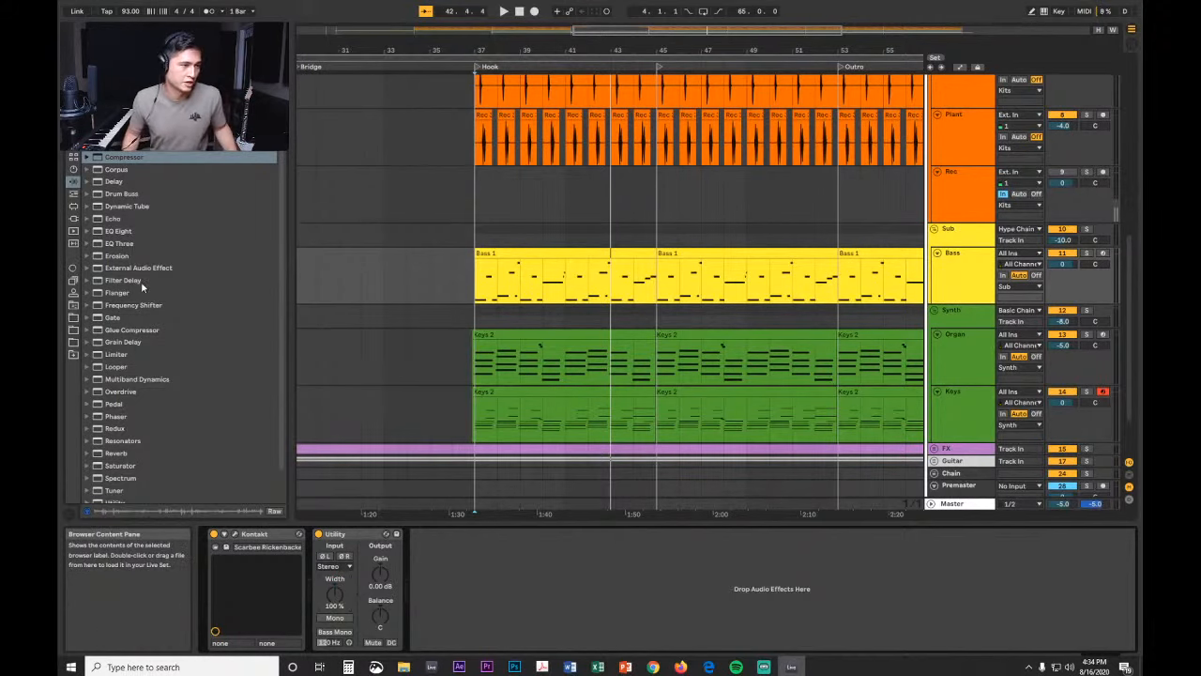
# Step: Load EQ Eight's E Bass Modern instrument preset after the Utility on the Bass track
pyautogui.click(93, 231)
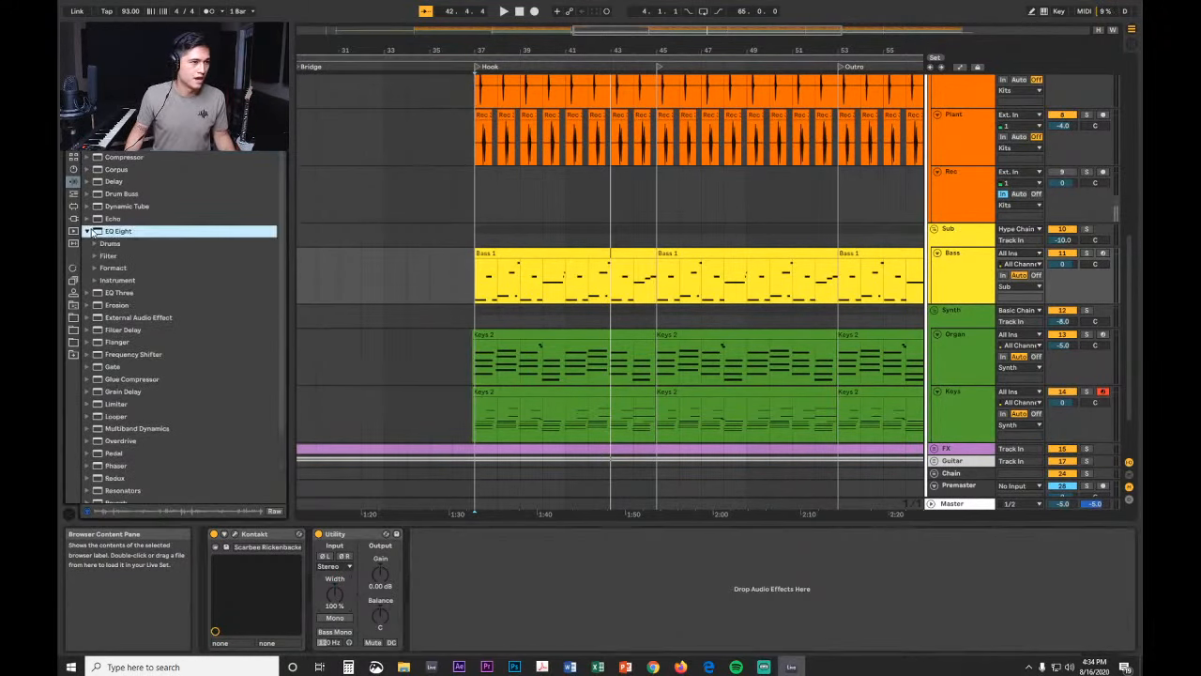
pyautogui.click(94, 281)
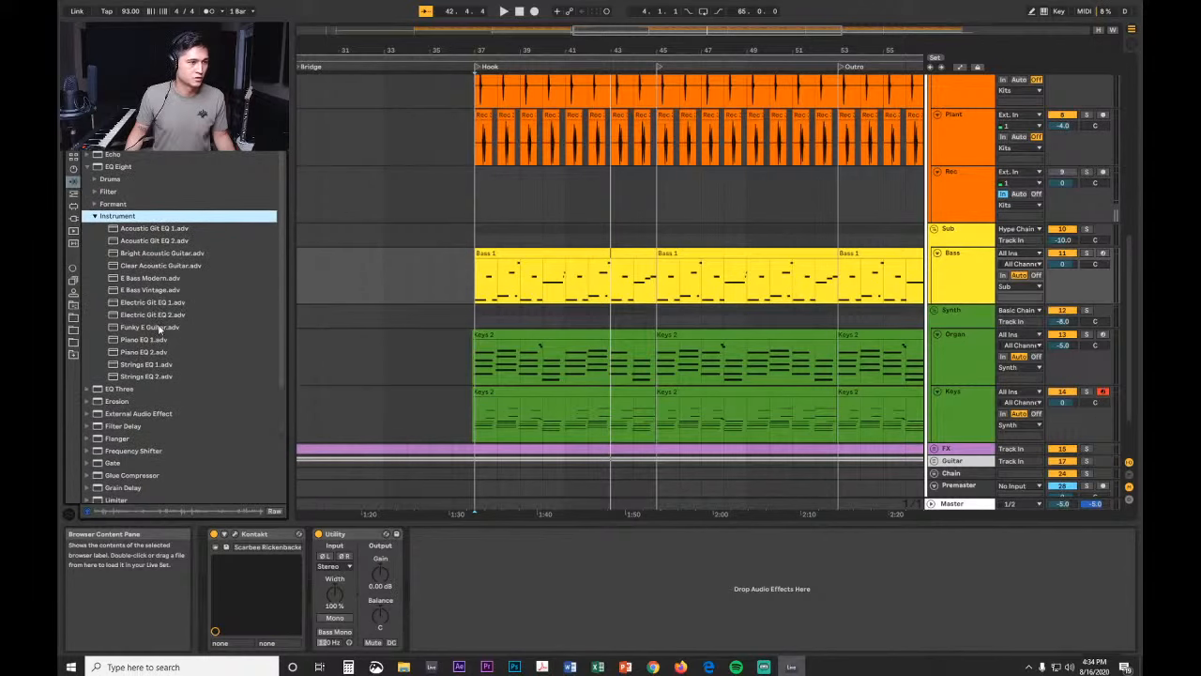
pyautogui.click(150, 279)
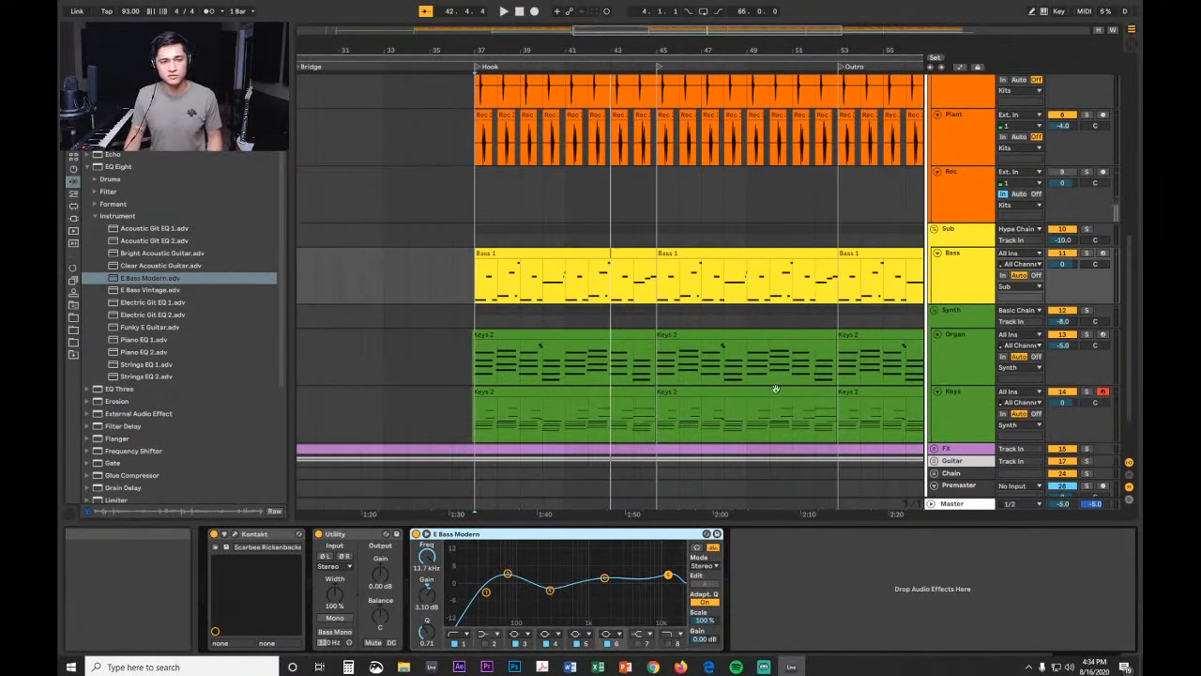
# Step: Play the arrangement from bar 37 to hear the Bass track through its E Bass Modern EQ
pyautogui.press('space')
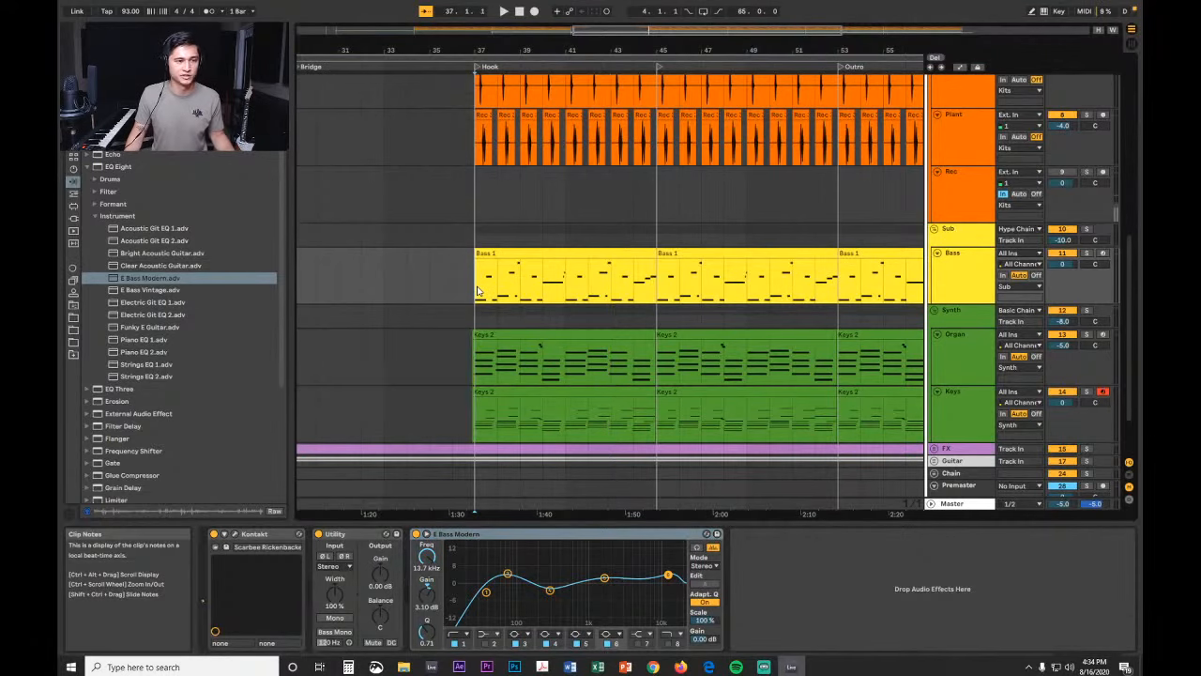
pyautogui.hscroll(-3, 477, 289)
pyautogui.press('space')
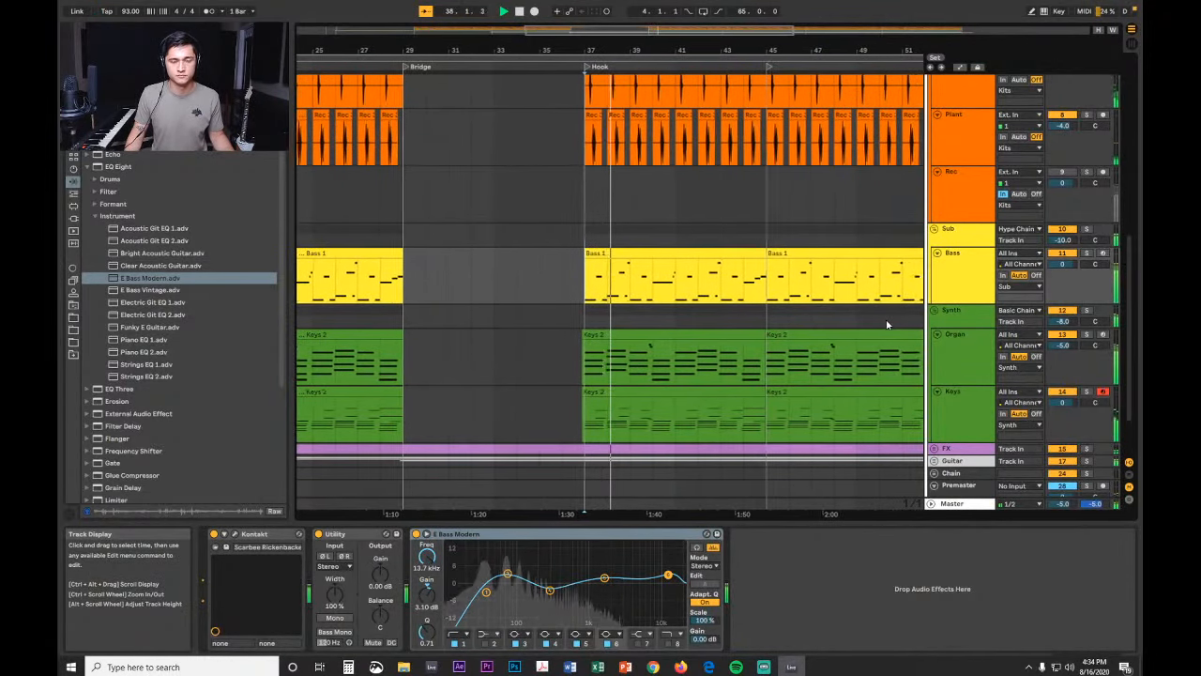
# Step: Open SPAN on the Master track to monitor the mix and unfold the Guitar group
pyautogui.click(953, 506)
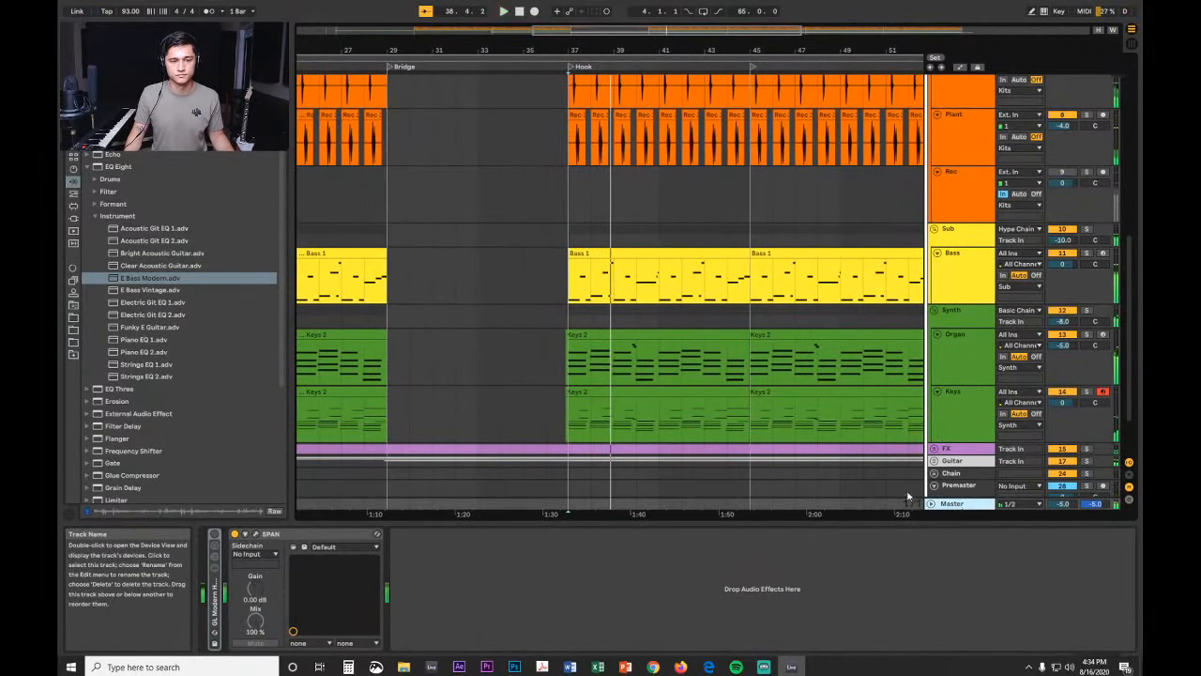
pyautogui.click(256, 535)
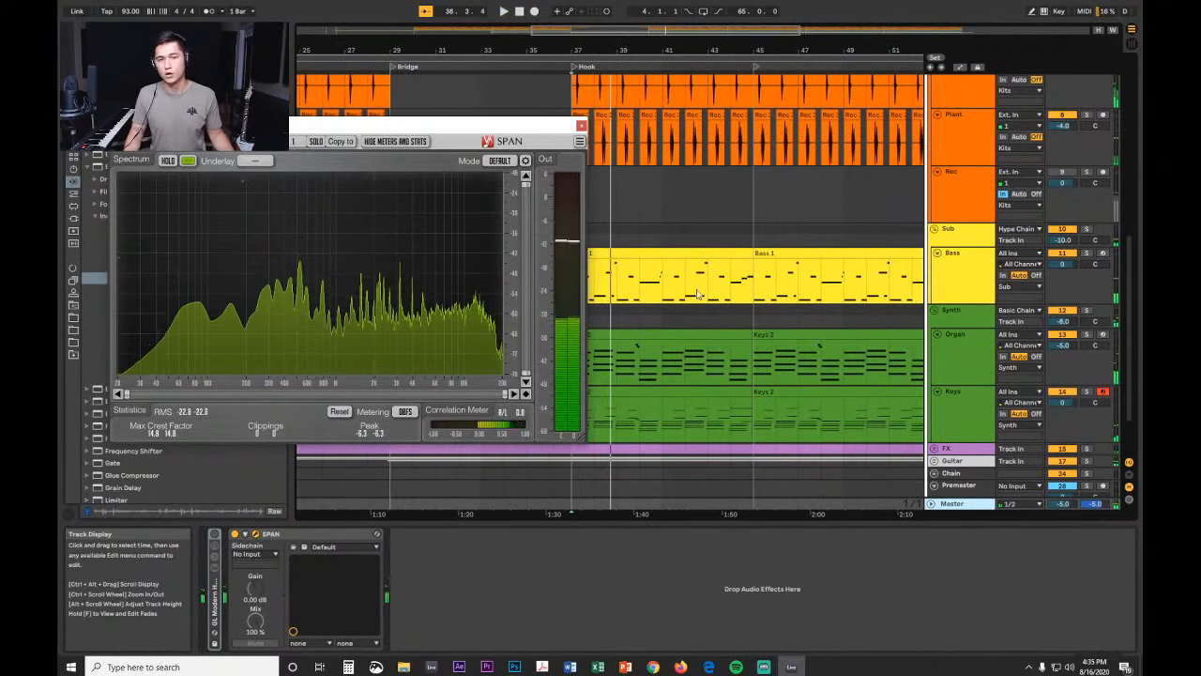
pyautogui.scroll(-3, 884, 276)
pyautogui.click(934, 391)
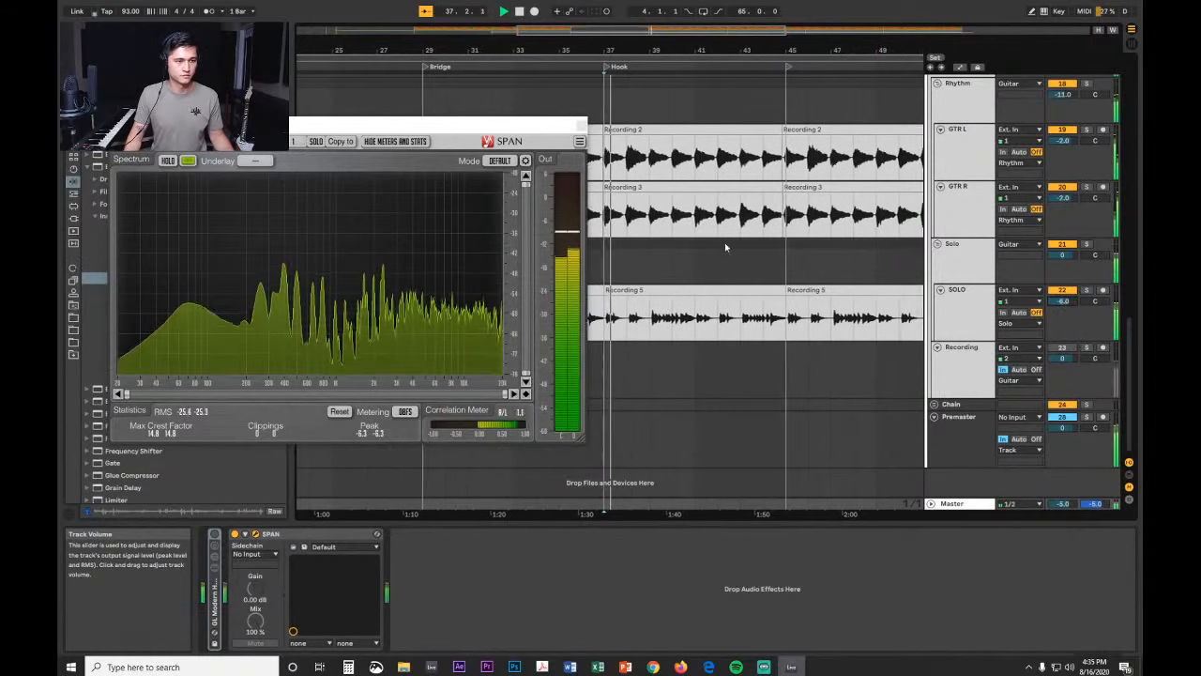
# Step: Raise the Sub group's volume to -5 dB while listening to the hook from bar 37
pyautogui.scroll(5, 685, 234)
pyautogui.scroll(6, 684, 230)
pyautogui.scroll(-2, 1016, 364)
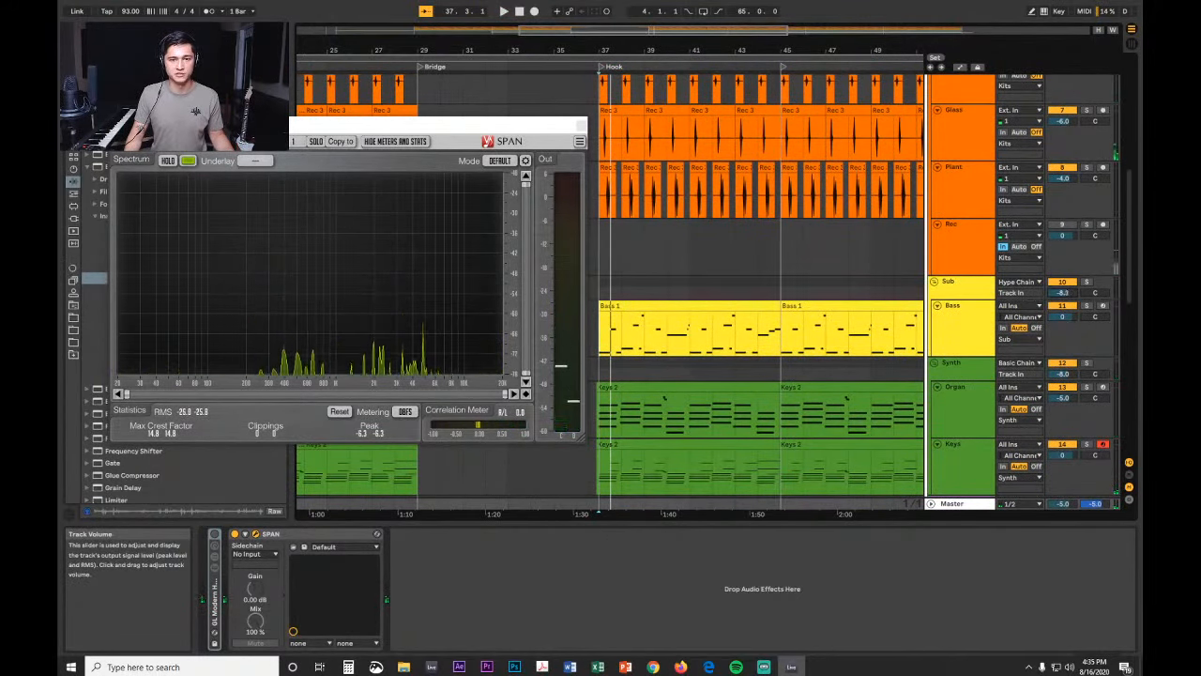
pyautogui.moveTo(1066, 294); pyautogui.dragTo(1066, 287)
pyautogui.press('space')
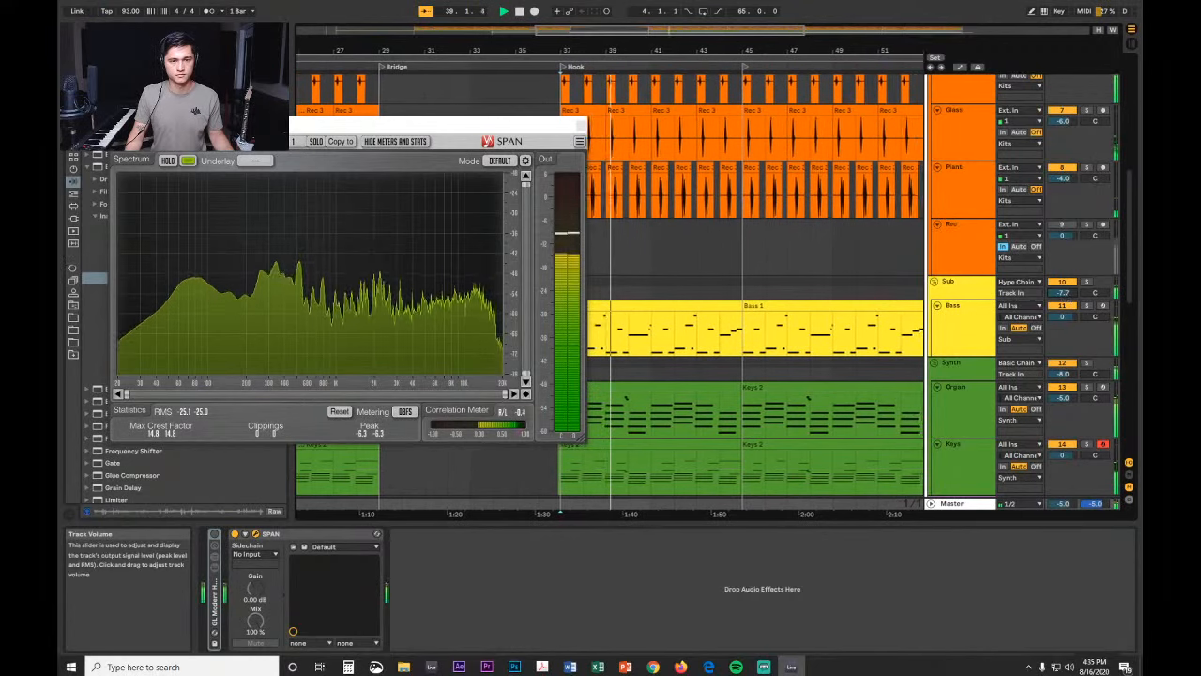
pyautogui.write('-5')
pyautogui.press('Return')
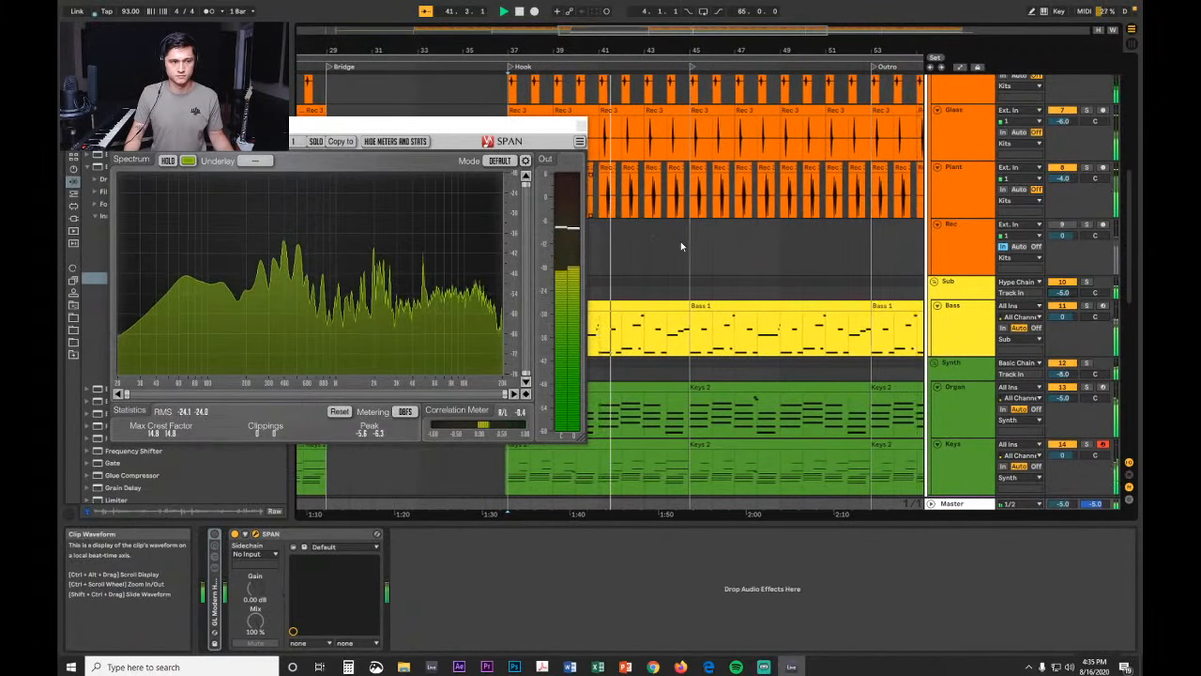
# Step: Set the Rhythm guitar group's volume to -14 dB, replay the hook and close the SPAN window
pyautogui.scroll(-5, 909, 295)
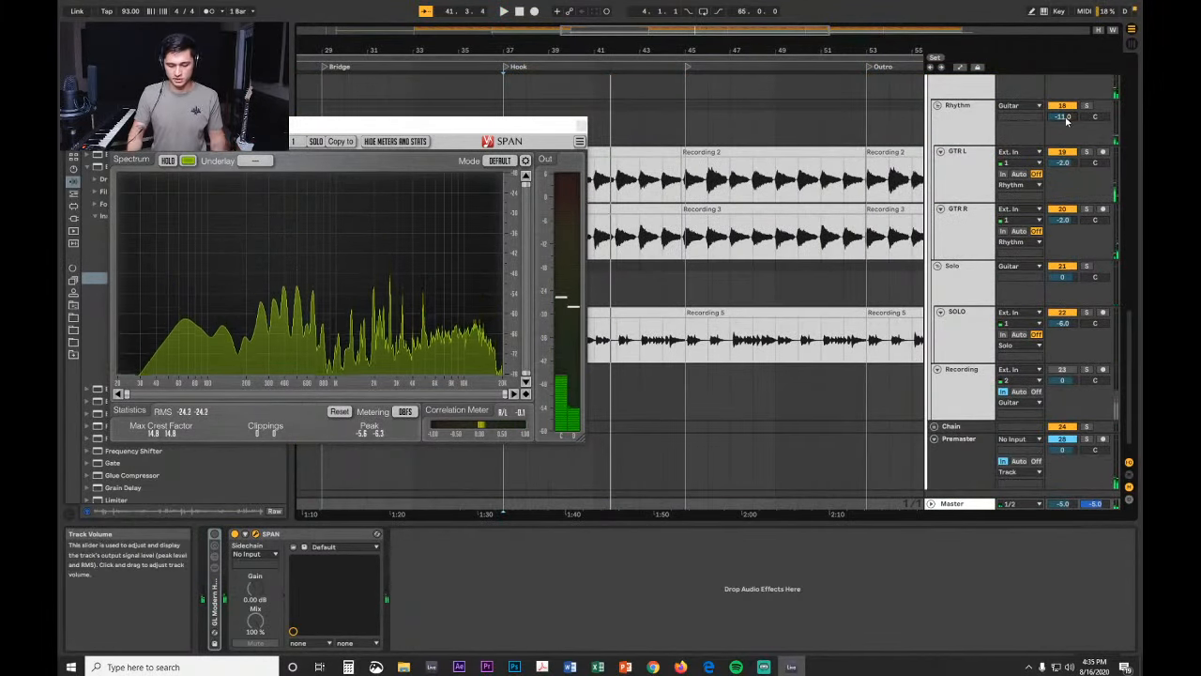
pyautogui.press('space')
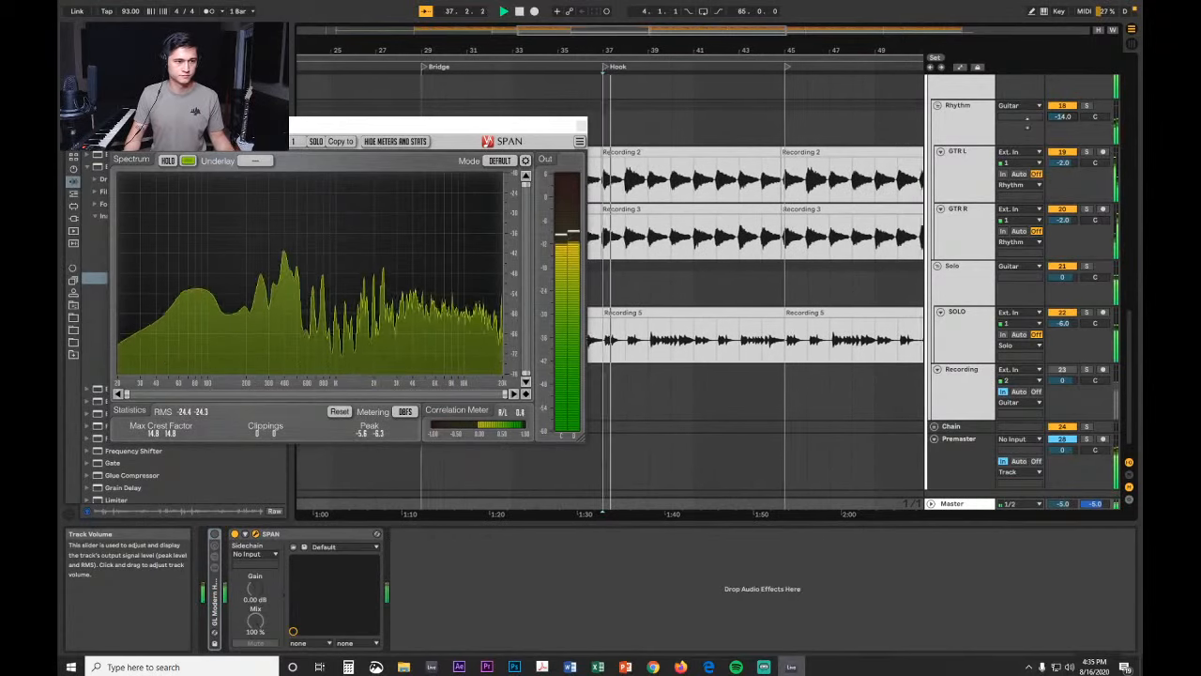
pyautogui.click(576, 124)
# Step: Collapse the Guitar, Synth, Sub, Kits and FX groups so only the group tracks remain in the arrangement
pyautogui.scroll(-1, 643, 260)
pyautogui.scroll(8, 648, 261)
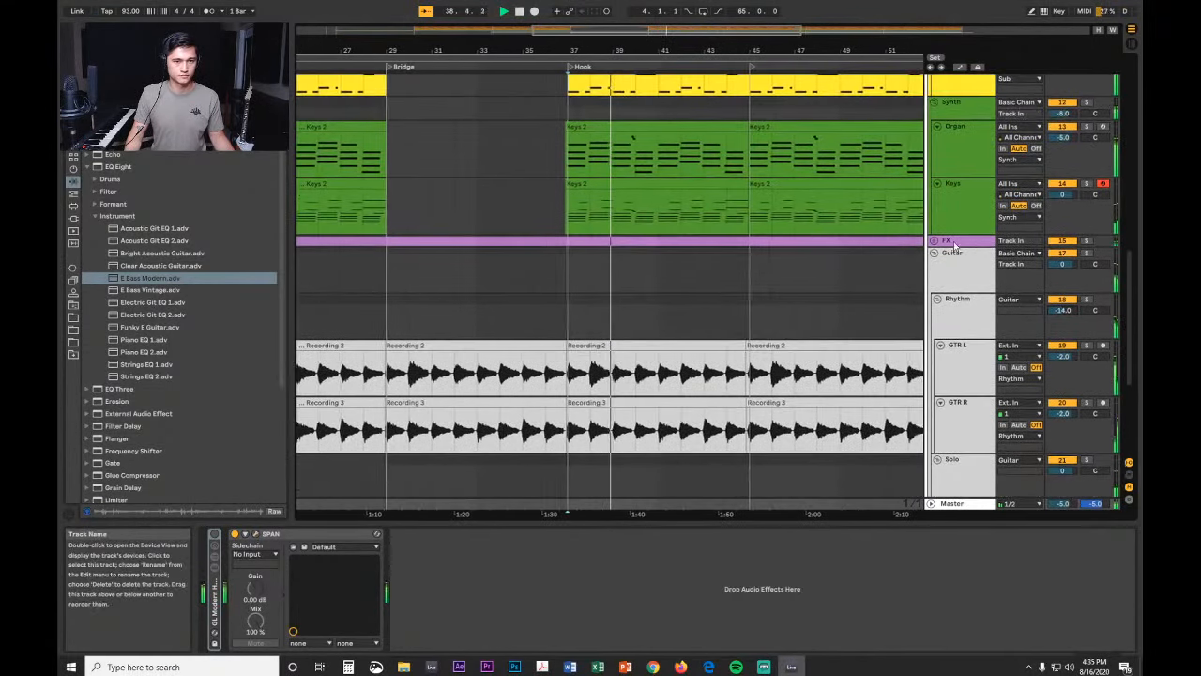
pyautogui.click(936, 242)
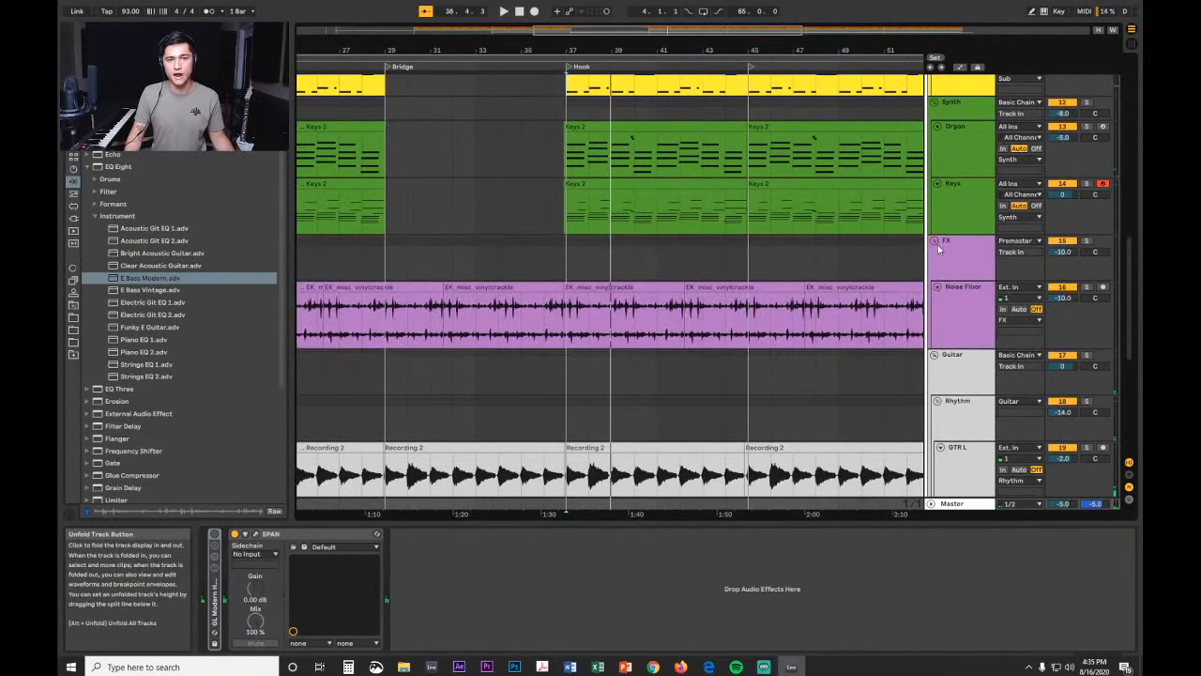
pyautogui.click(935, 357)
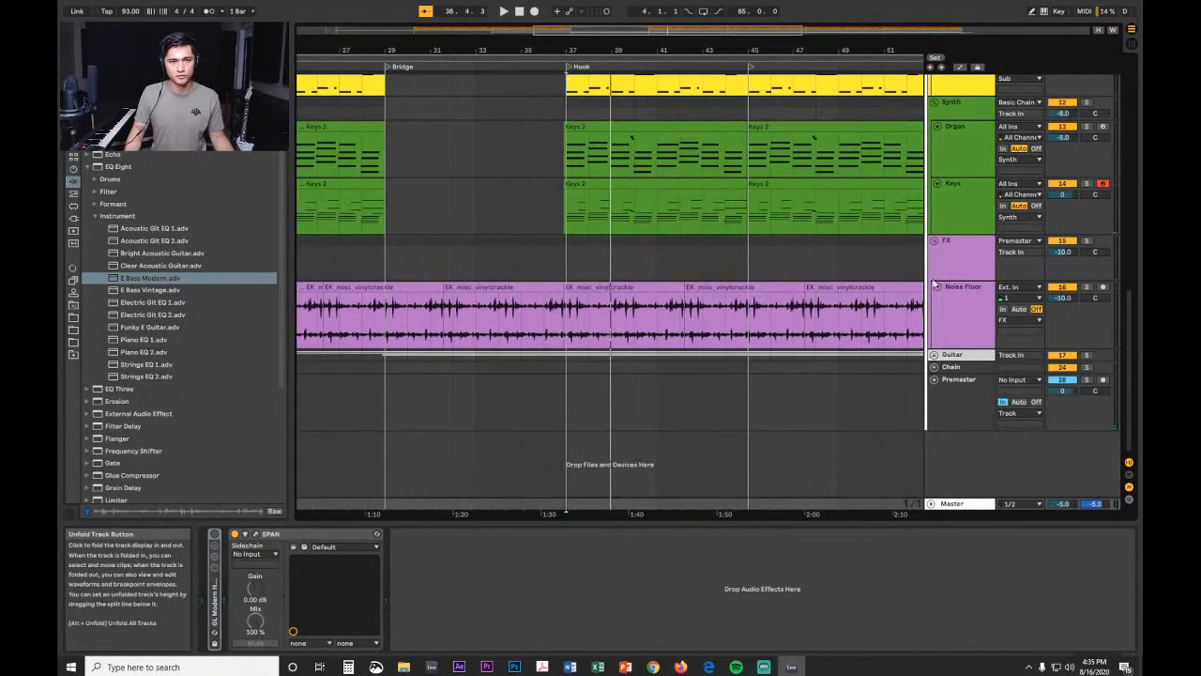
pyautogui.click(935, 105)
pyautogui.scroll(6, 936, 235)
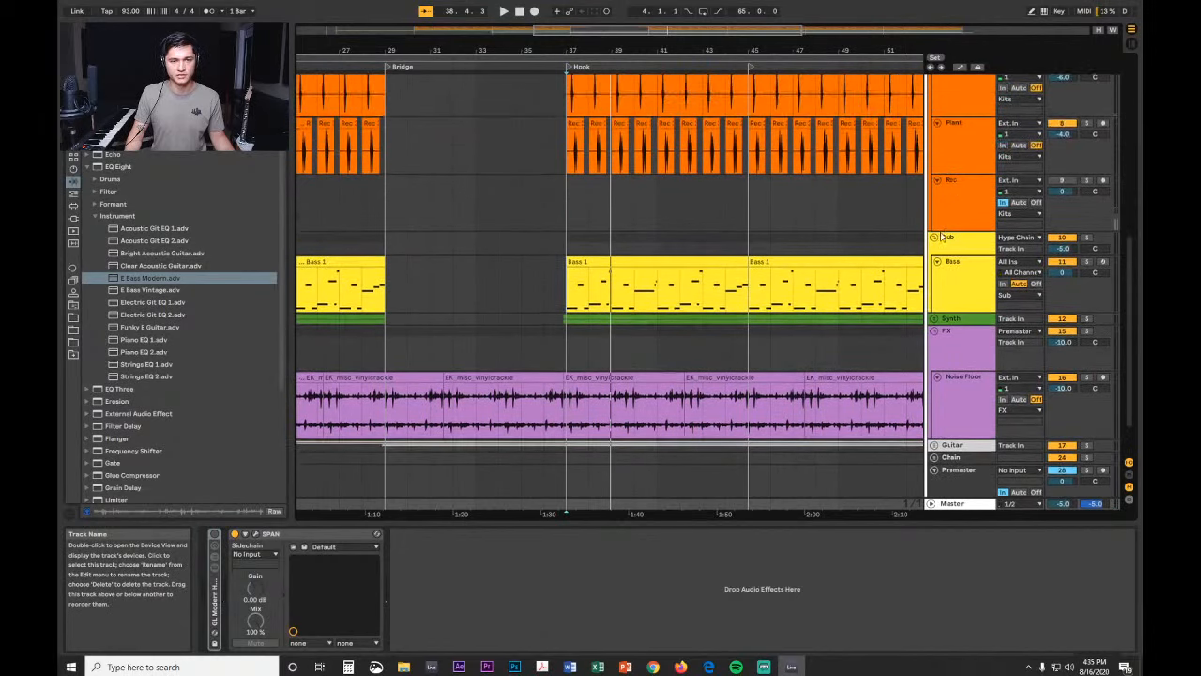
pyautogui.click(934, 239)
pyautogui.scroll(5, 936, 206)
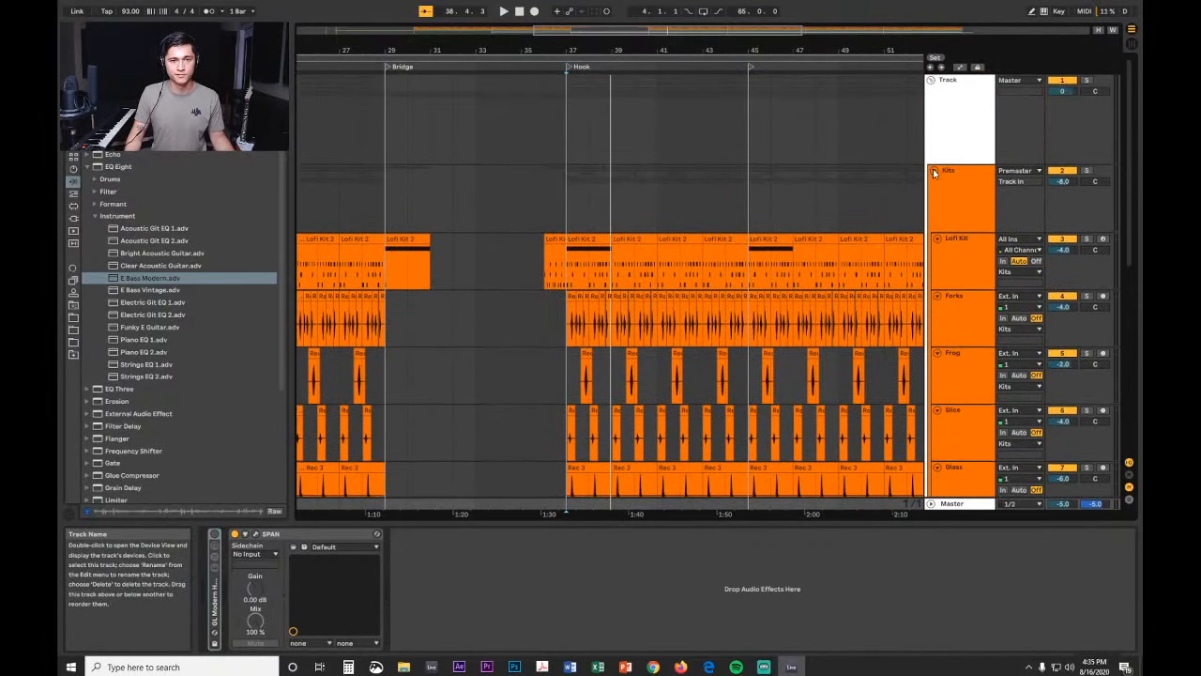
pyautogui.click(934, 171)
pyautogui.click(934, 219)
pyautogui.click(955, 232)
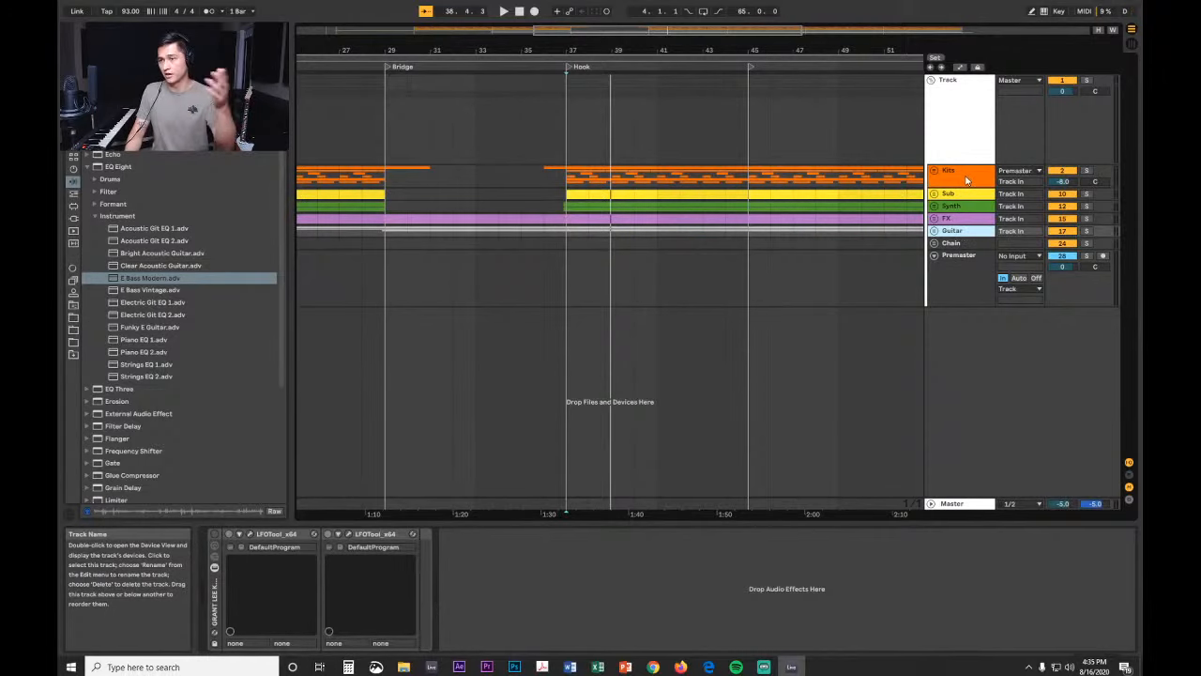
# Step: Show the Master track's devices and turn on the rack holding FabFilter Pro-Q 3, FabFilter Pro-C 2 and Invisible Limiter
pyautogui.click(958, 503)
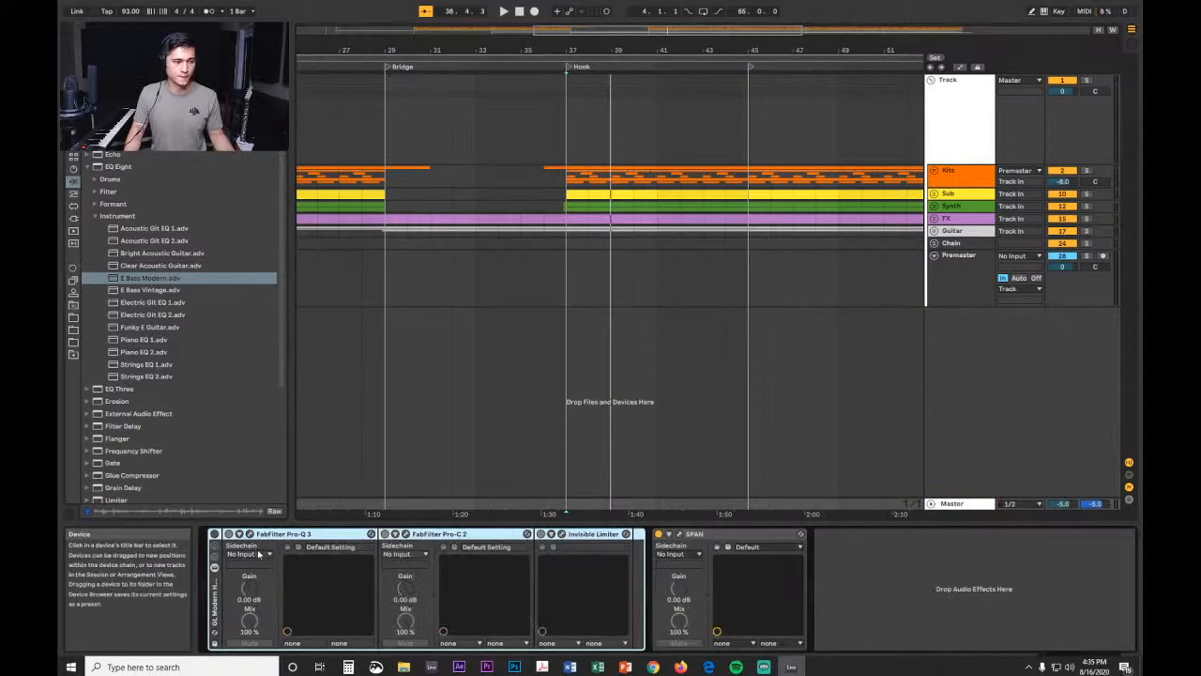
pyautogui.click(214, 534)
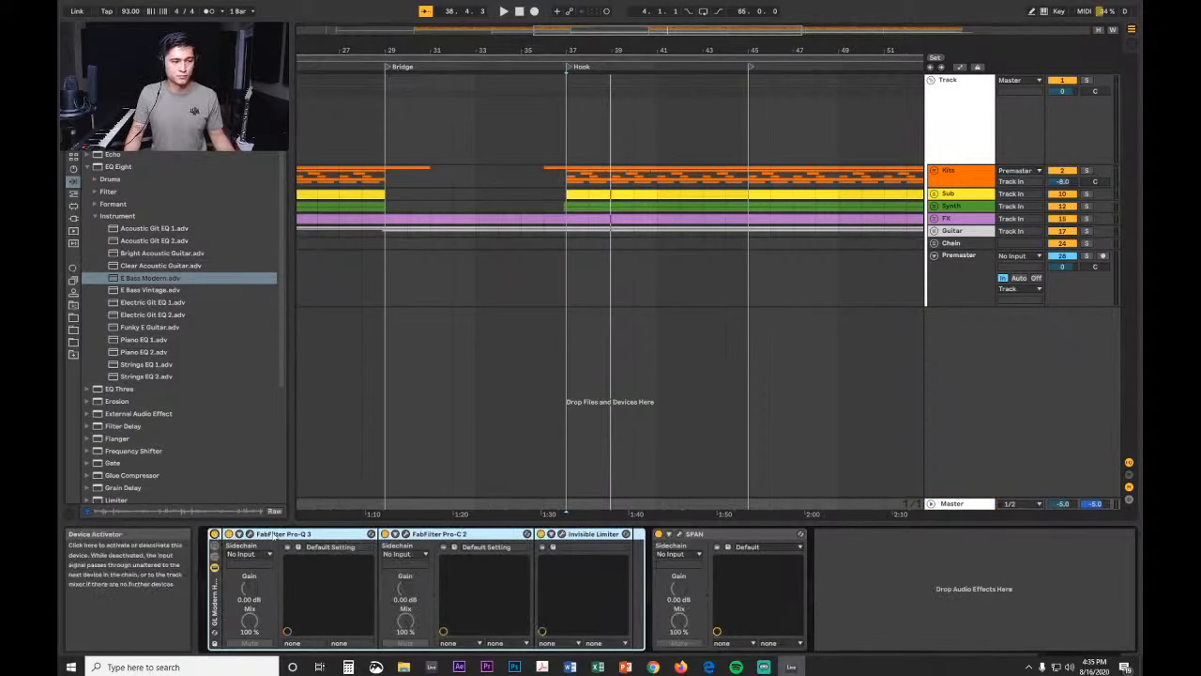
pyautogui.click(837, 545)
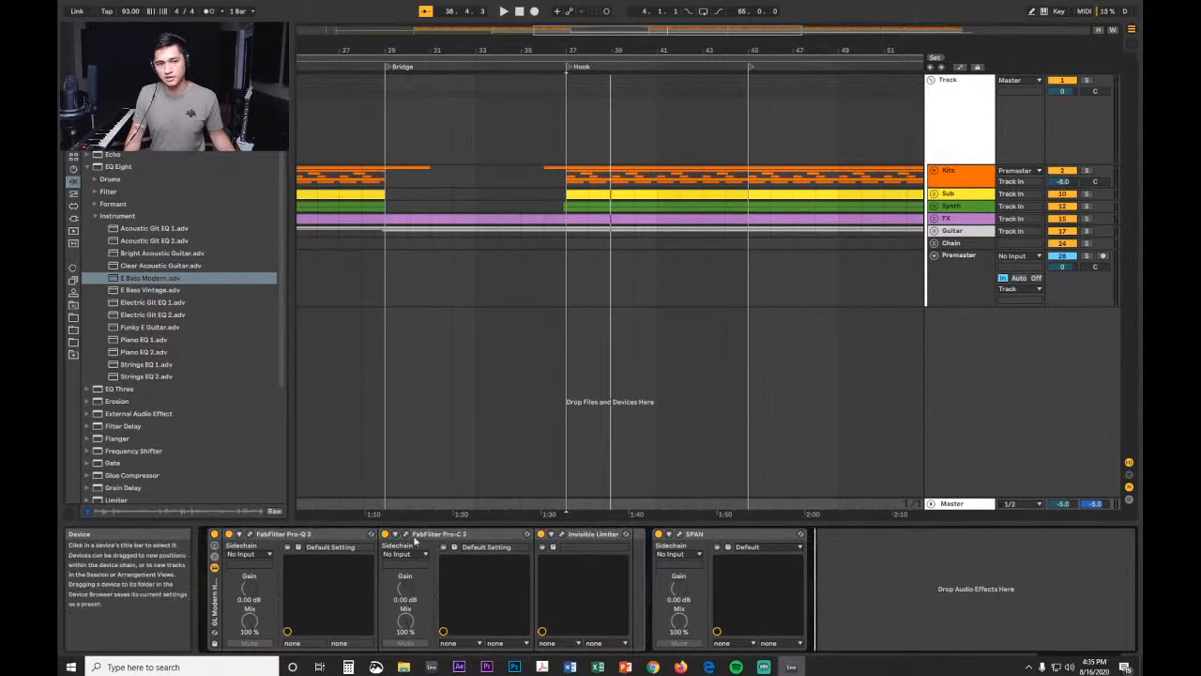
# Step: Open the Master's FabFilter Pro-Q 3, examine its EQ curve from the low cut to the high cut, and close it
pyautogui.click(248, 533)
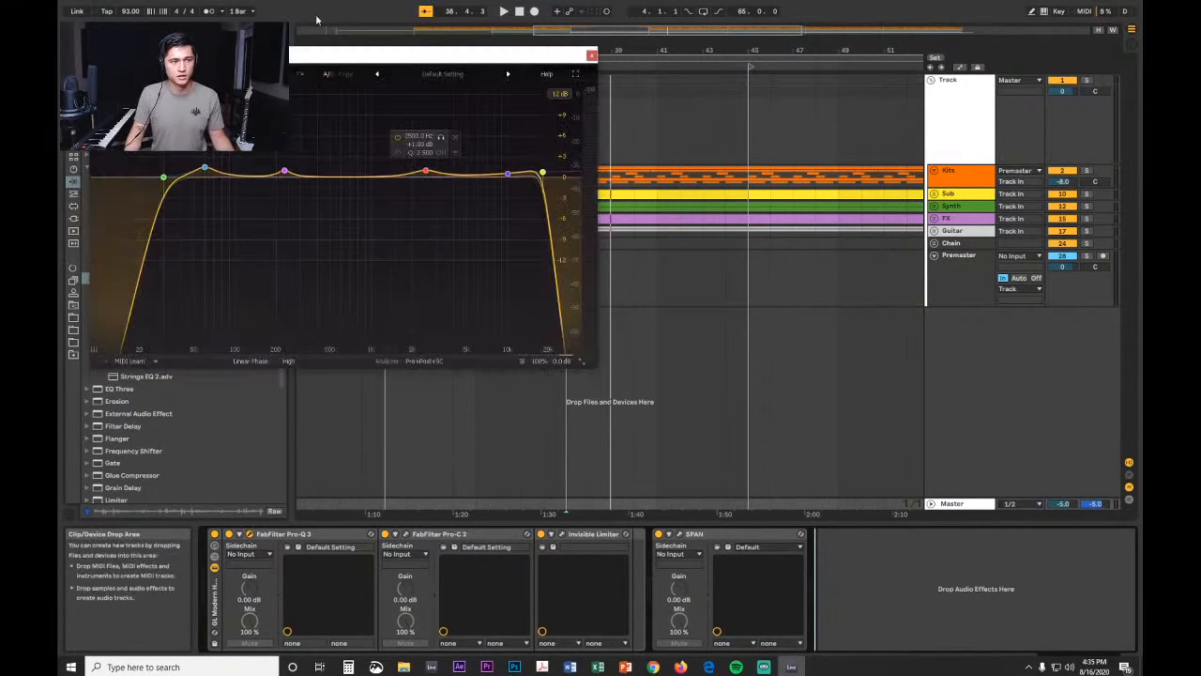
pyautogui.moveTo(329, 57); pyautogui.dragTo(379, 97)
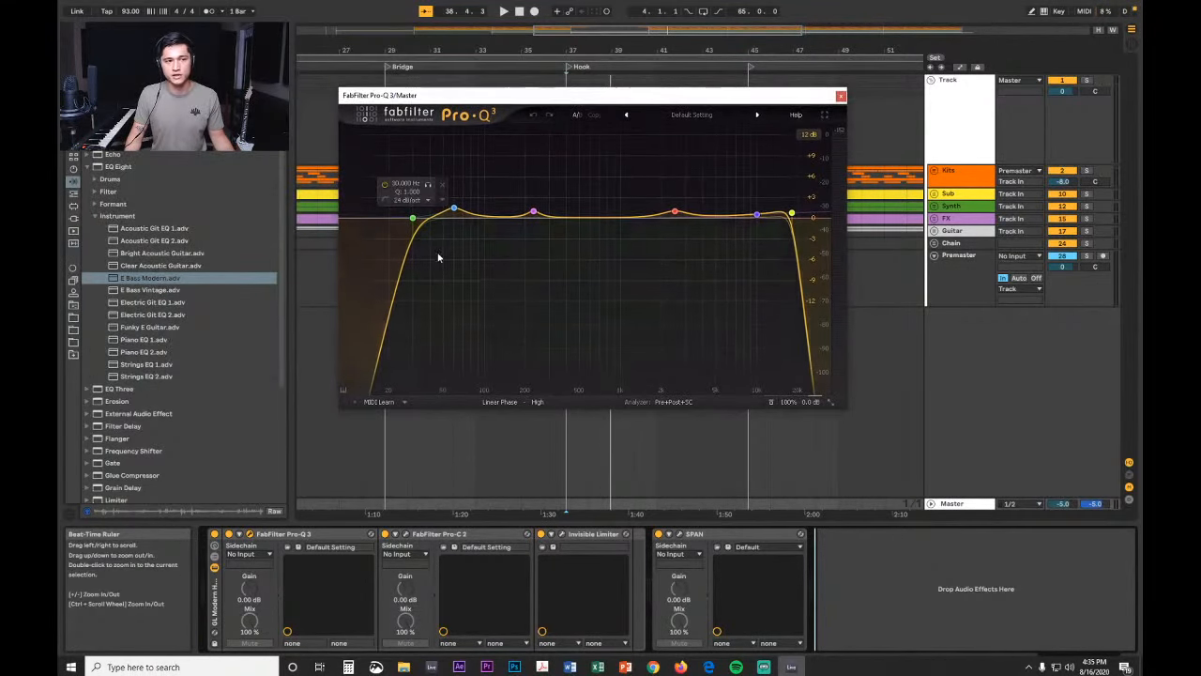
pyautogui.moveTo(410, 253); pyautogui.dragTo(416, 223)
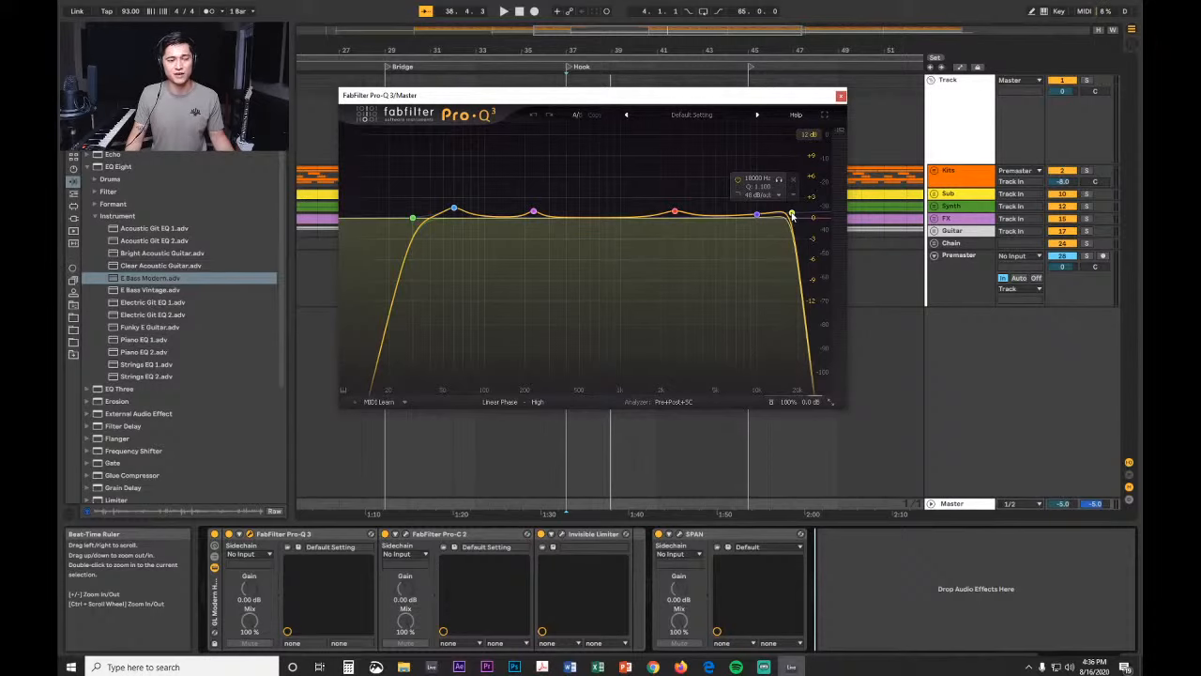
pyautogui.click(840, 95)
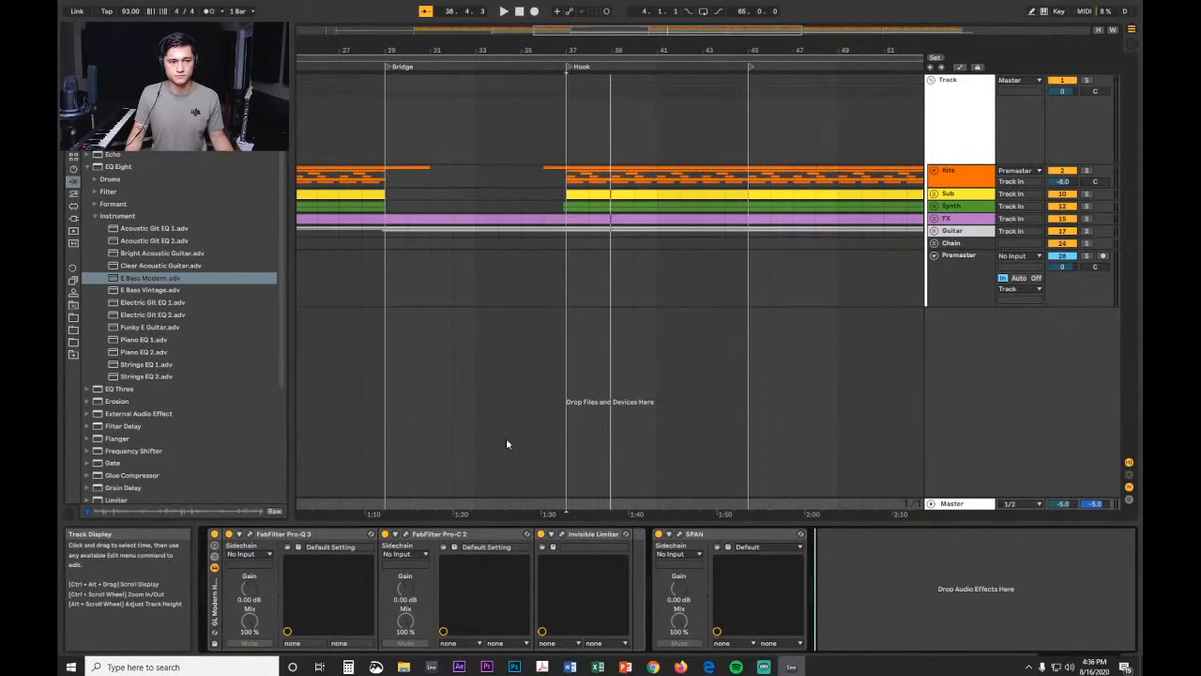
# Step: Open the Master's FabFilter Pro-C 2 and set the Master volume to -10 dB for playback from bar 13
pyautogui.click(406, 533)
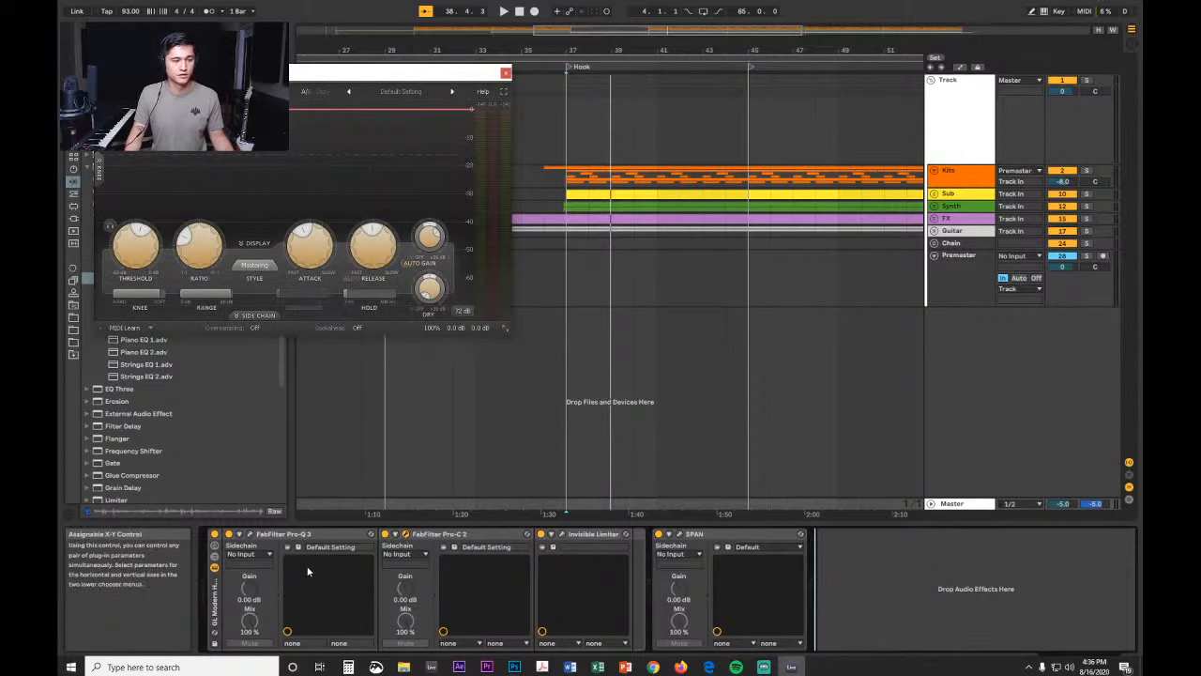
pyautogui.moveTo(405, 73); pyautogui.dragTo(494, 275)
pyautogui.moveTo(528, 50); pyautogui.dragTo(531, 13)
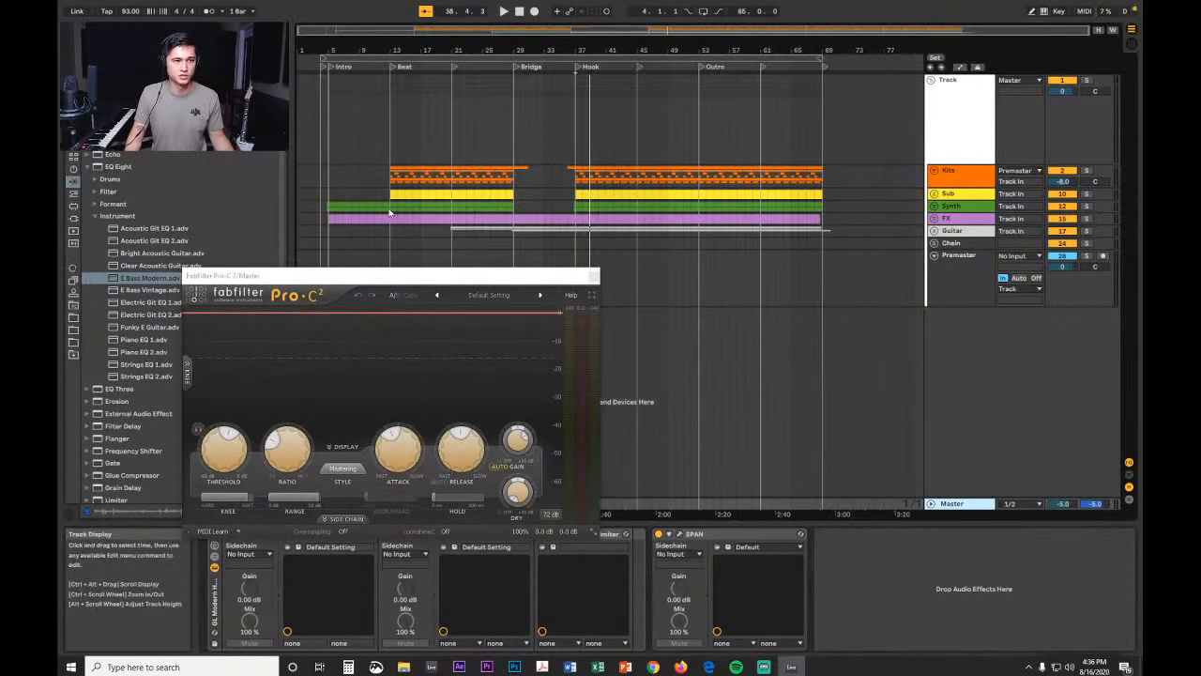
pyautogui.click(392, 173)
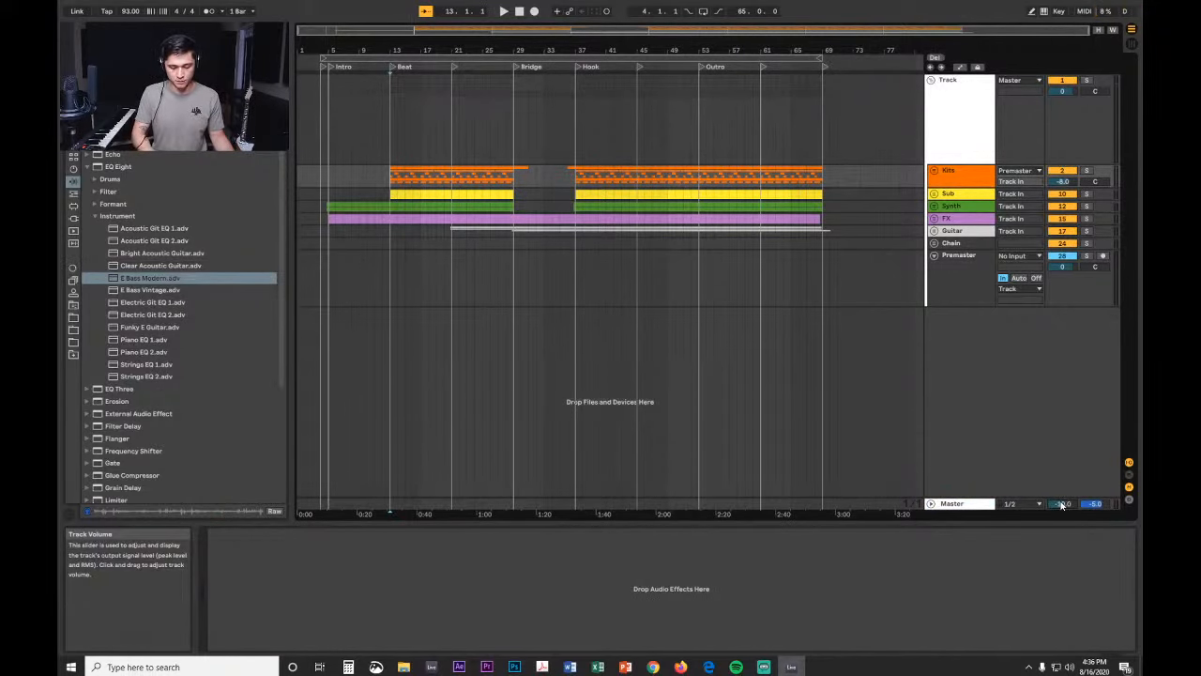
pyautogui.press('space')
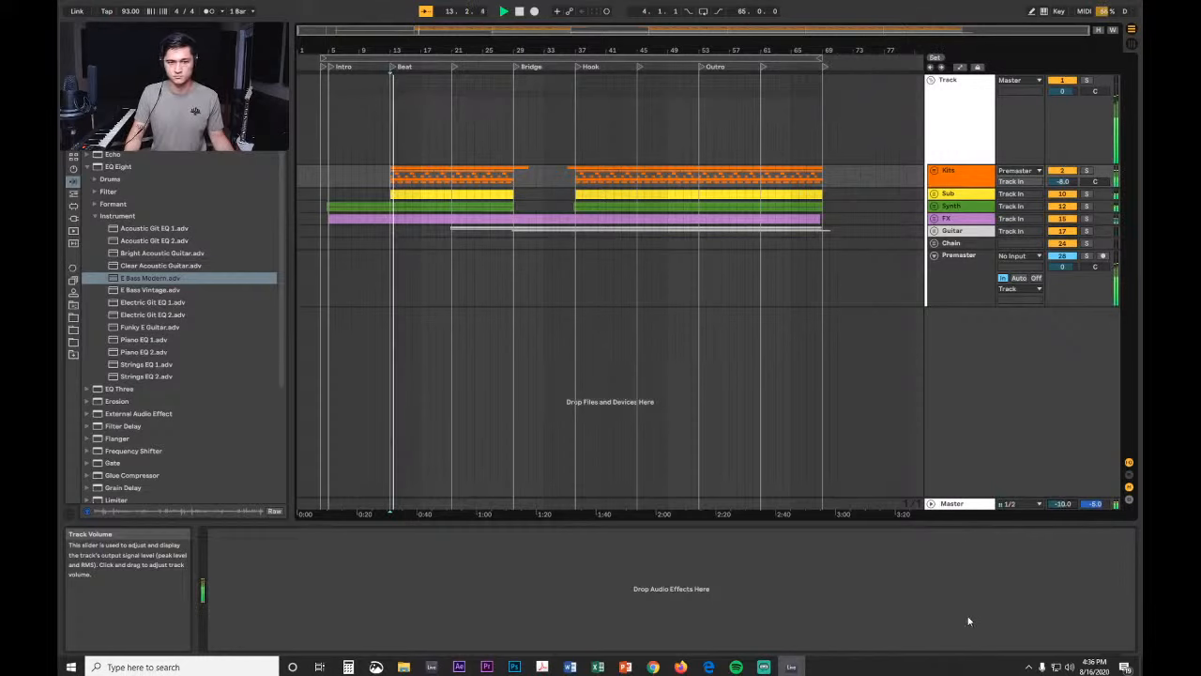
# Step: Turn off the Invisible Limiter on the Master and open SPAN beside the Pro-C 2 window during playback
pyautogui.click(965, 510)
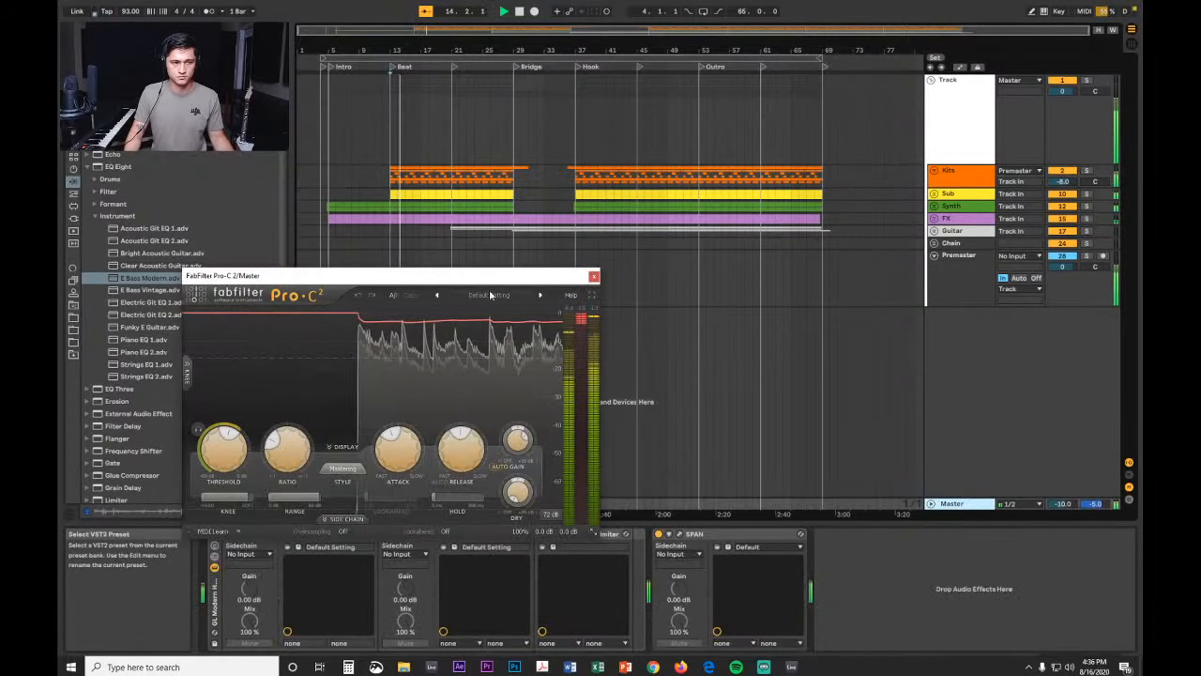
pyautogui.moveTo(490, 266); pyautogui.dragTo(481, 192)
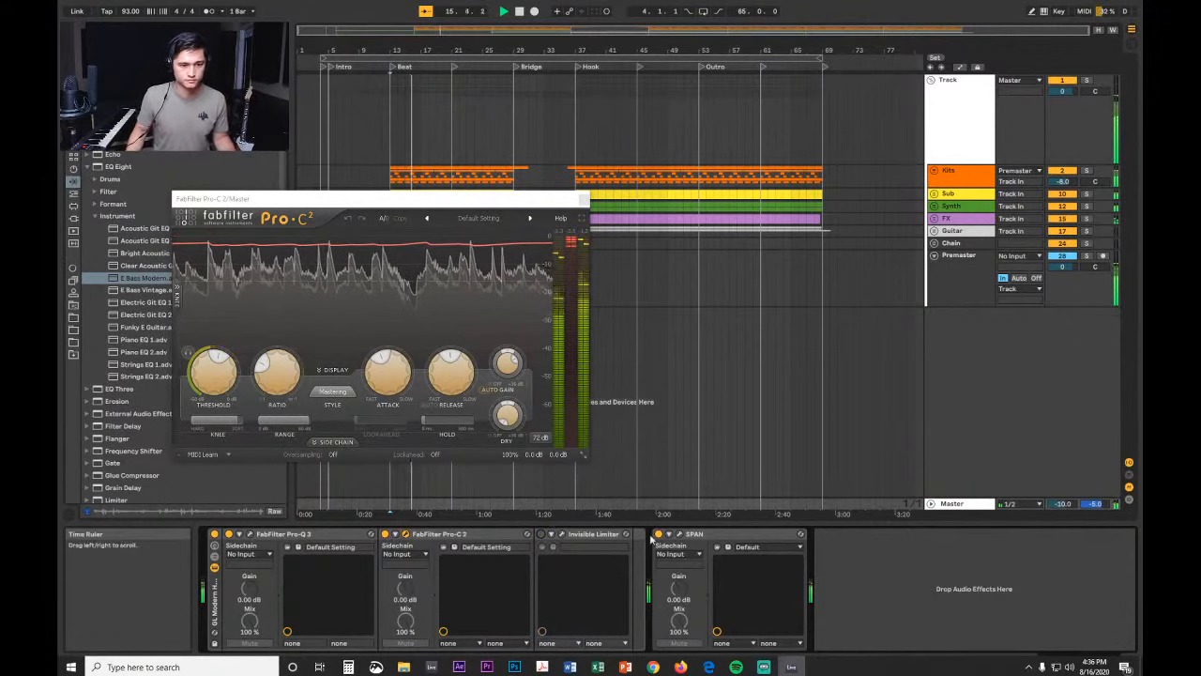
pyautogui.click(680, 535)
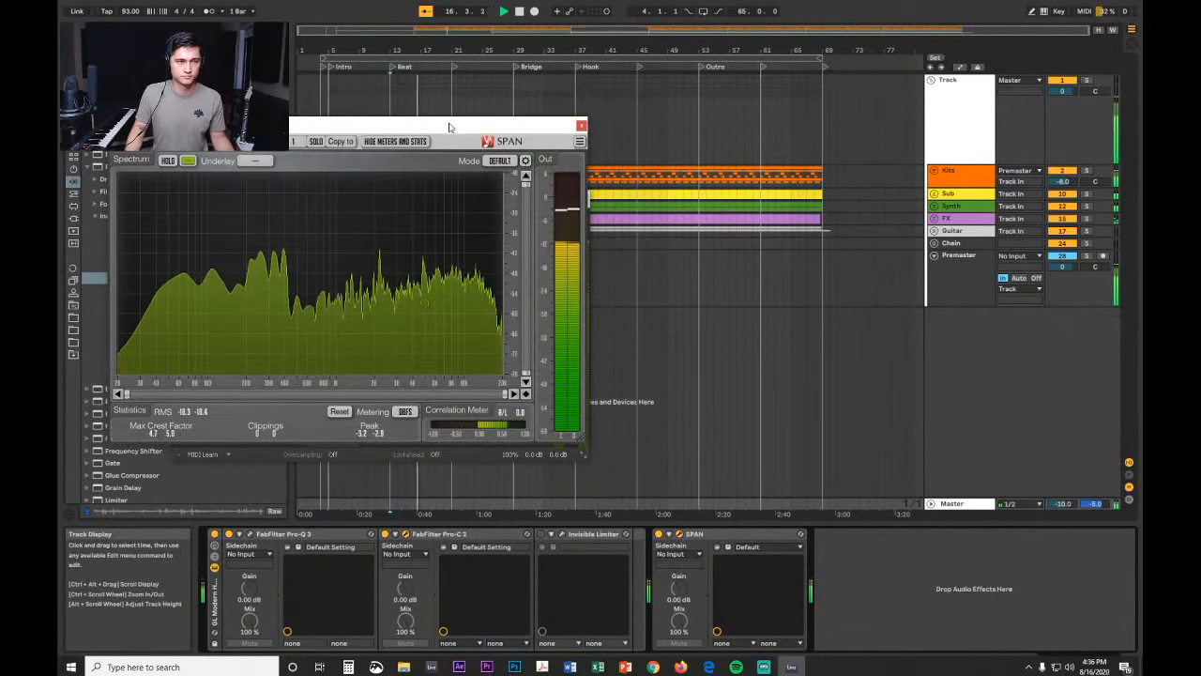
pyautogui.moveTo(445, 134); pyautogui.dragTo(977, 58)
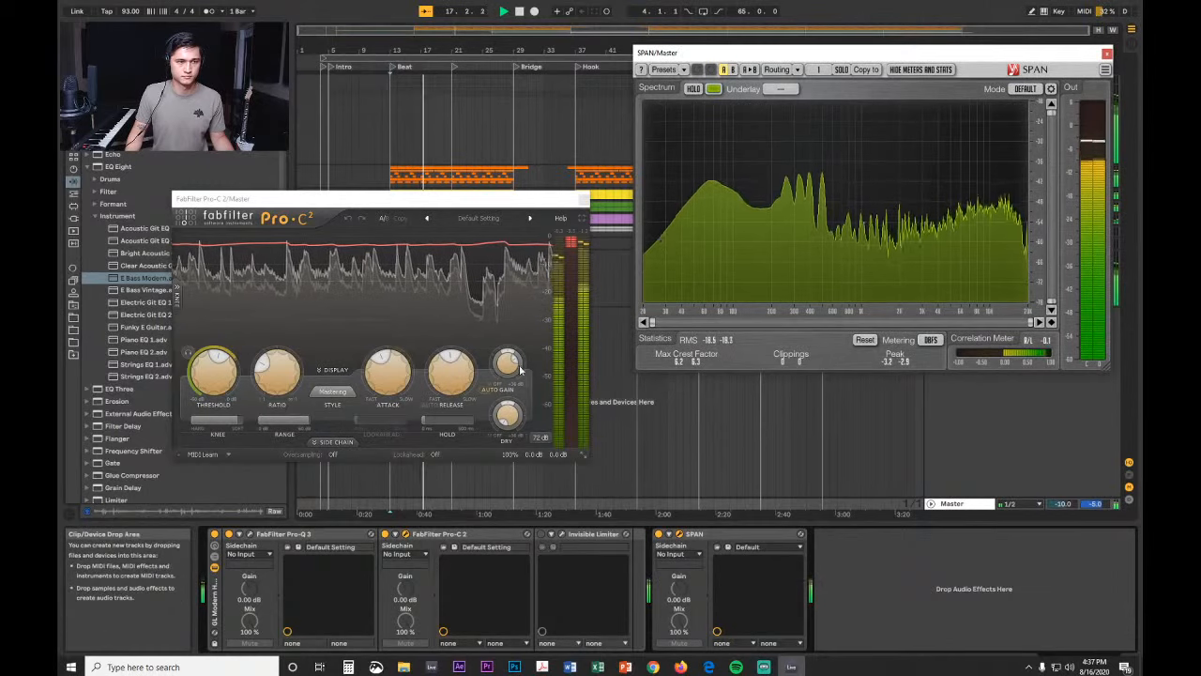
# Step: Check Pro-C 2's attack, release and threshold settings and replay the beat from bar 13
pyautogui.moveTo(430, 371)
pyautogui.moveTo(388, 373)
pyautogui.press('space')
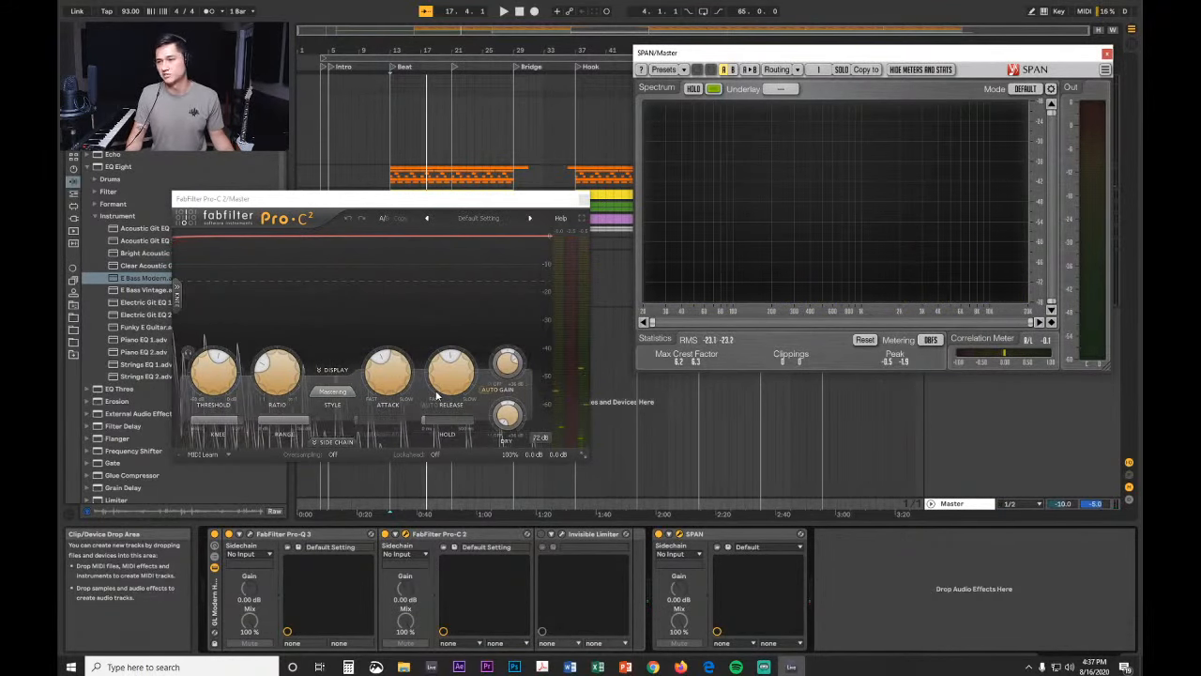
pyautogui.moveTo(209, 375)
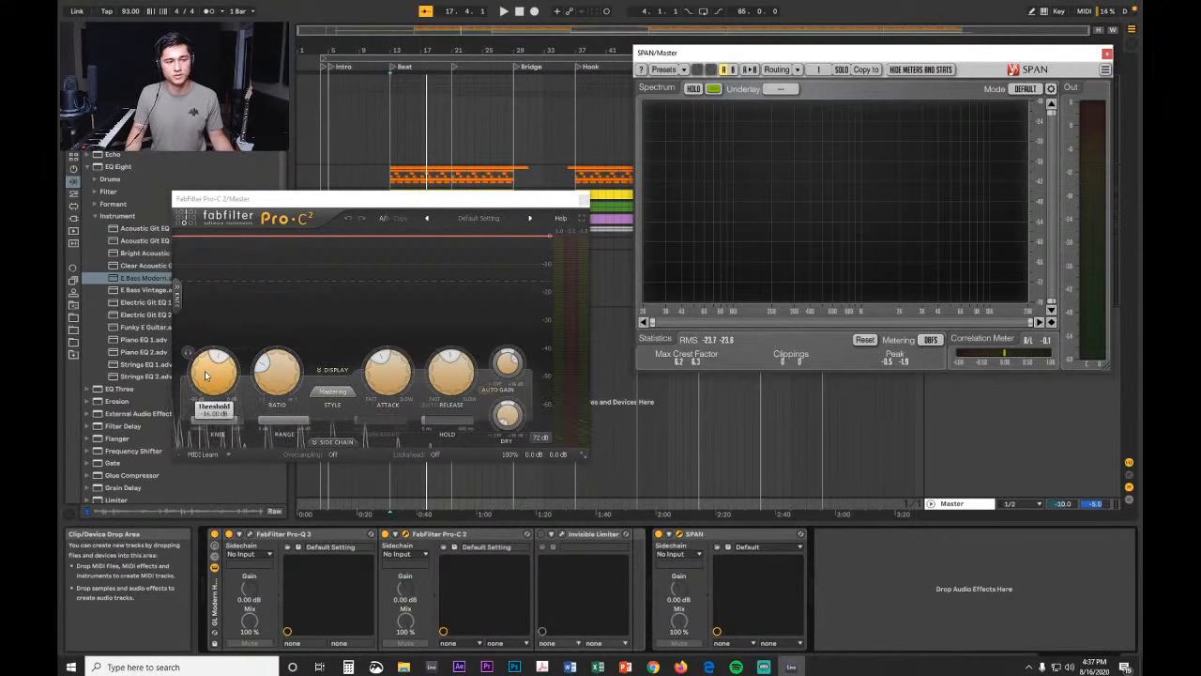
pyautogui.press('space')
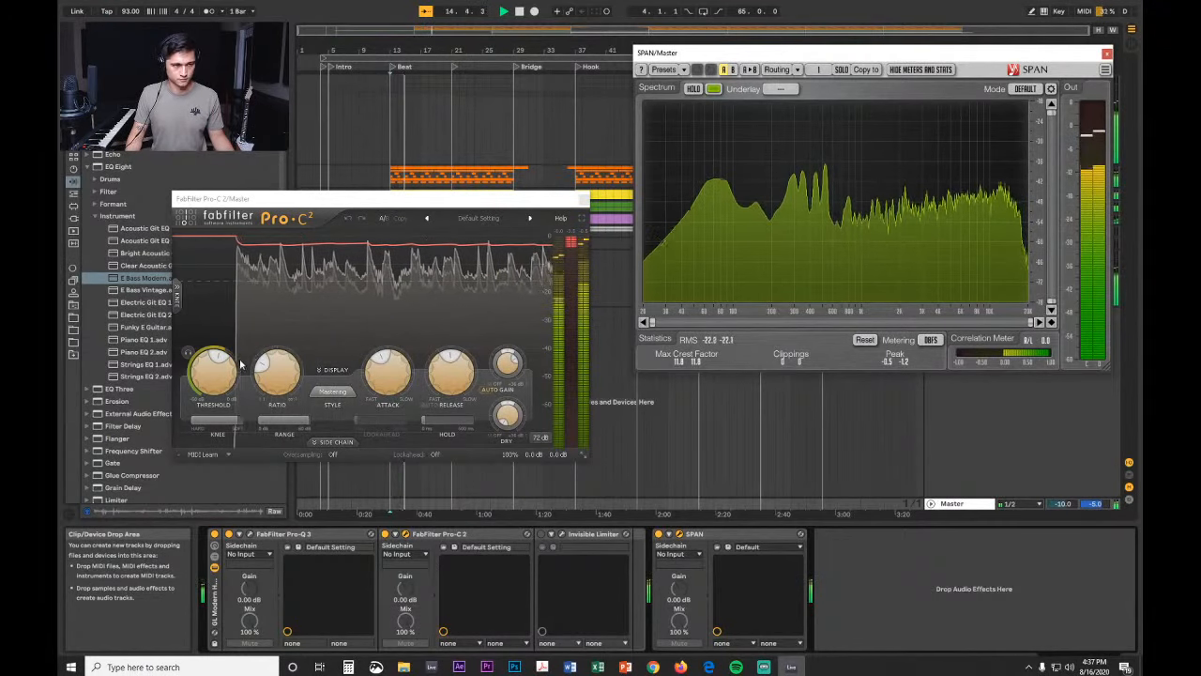
# Step: Expand Pro-C 2's knee curve display, stop playback, and try lowering the knee to 0.17 dB
pyautogui.click(180, 305)
pyautogui.click(180, 305)
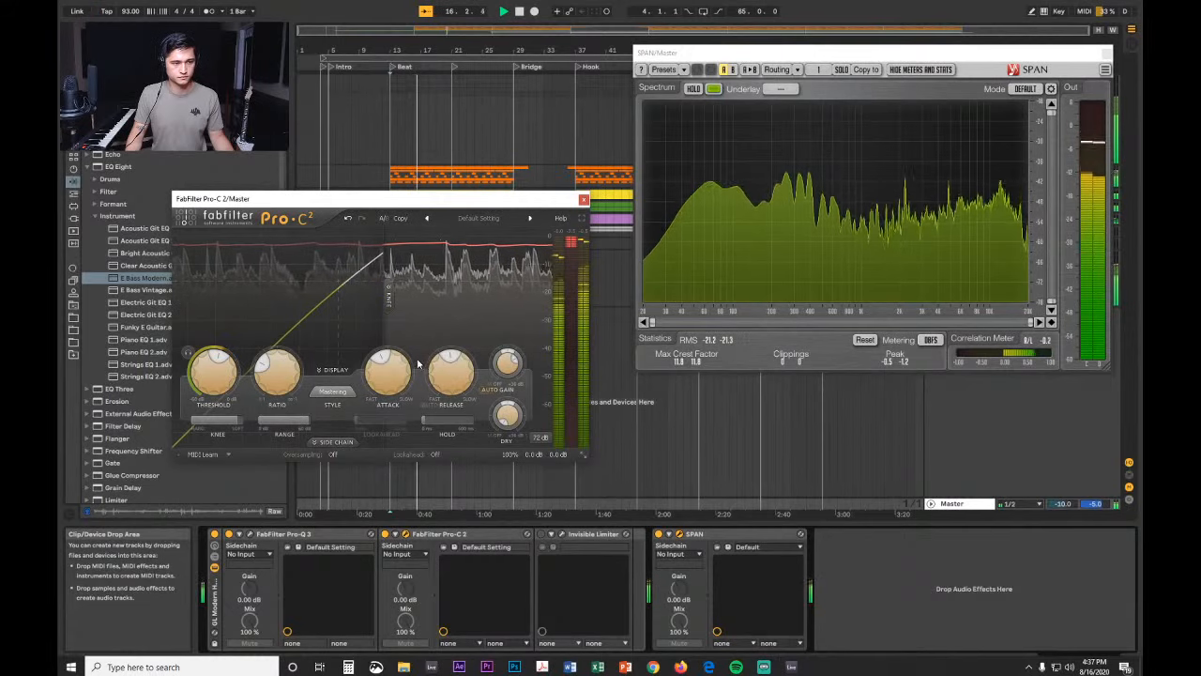
pyautogui.press('space')
pyautogui.moveTo(236, 423)
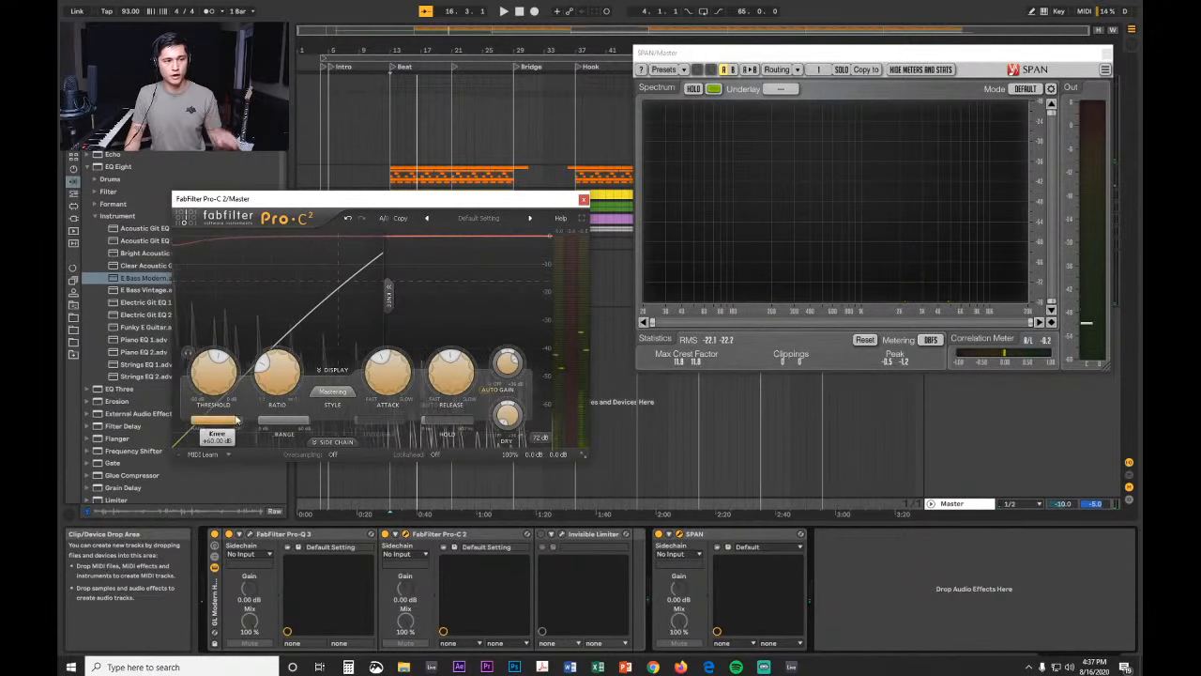
pyautogui.moveTo(234, 423); pyautogui.dragTo(122, 402)
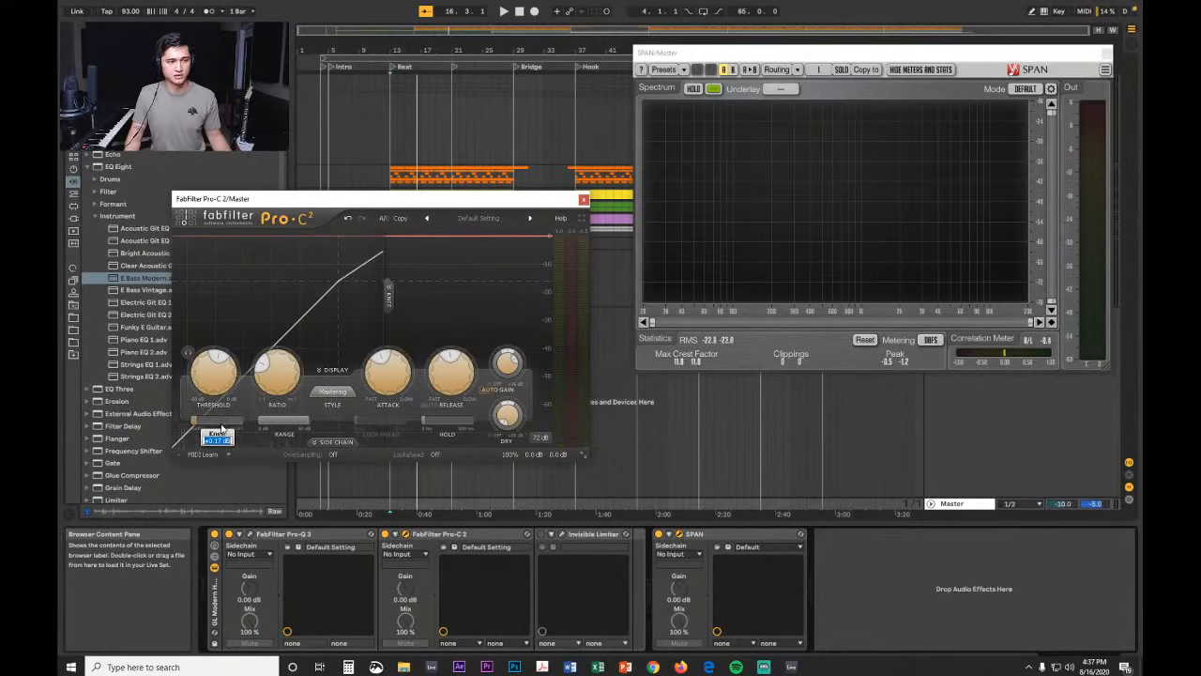
# Step: Raise Pro-C 2's threshold for lighter compression while playing the beat from bar 13
pyautogui.press('space')
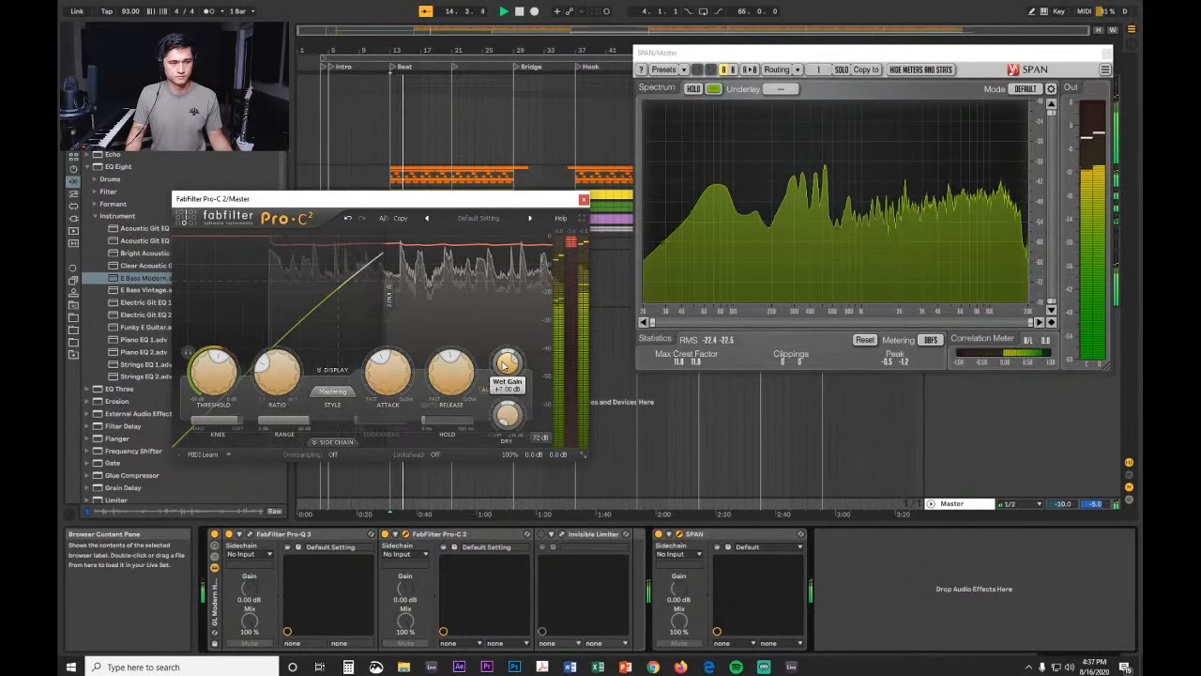
pyautogui.moveTo(504, 364)
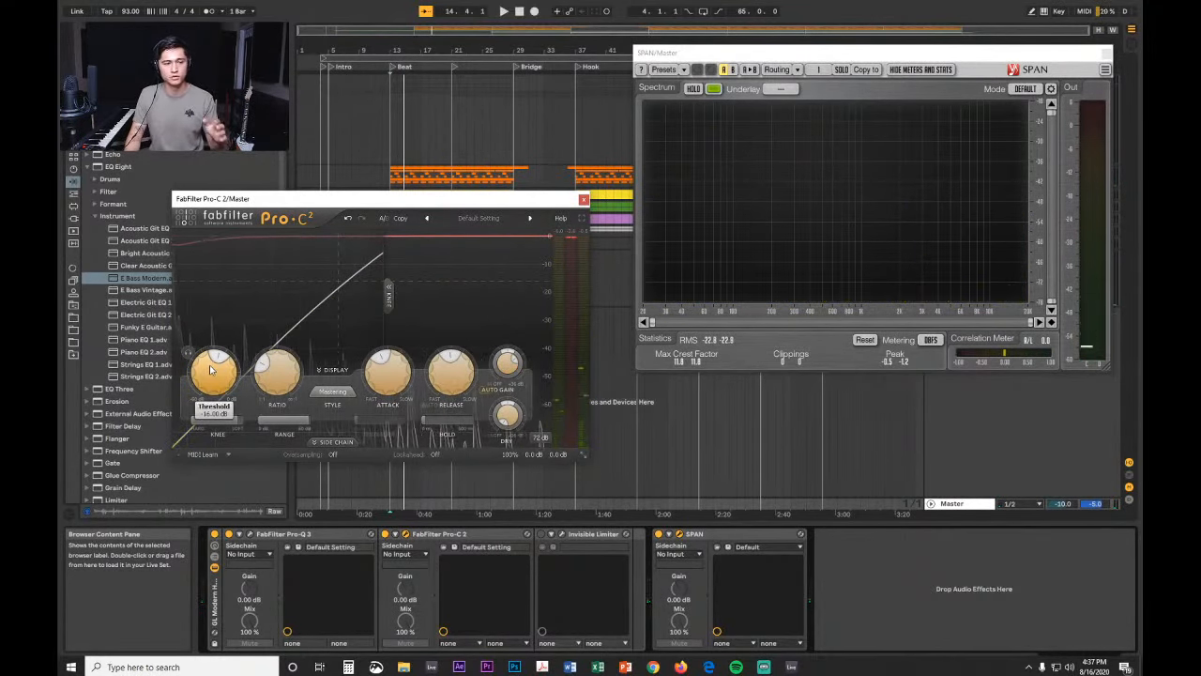
pyautogui.moveTo(210, 368); pyautogui.dragTo(228, 314)
pyautogui.press('space')
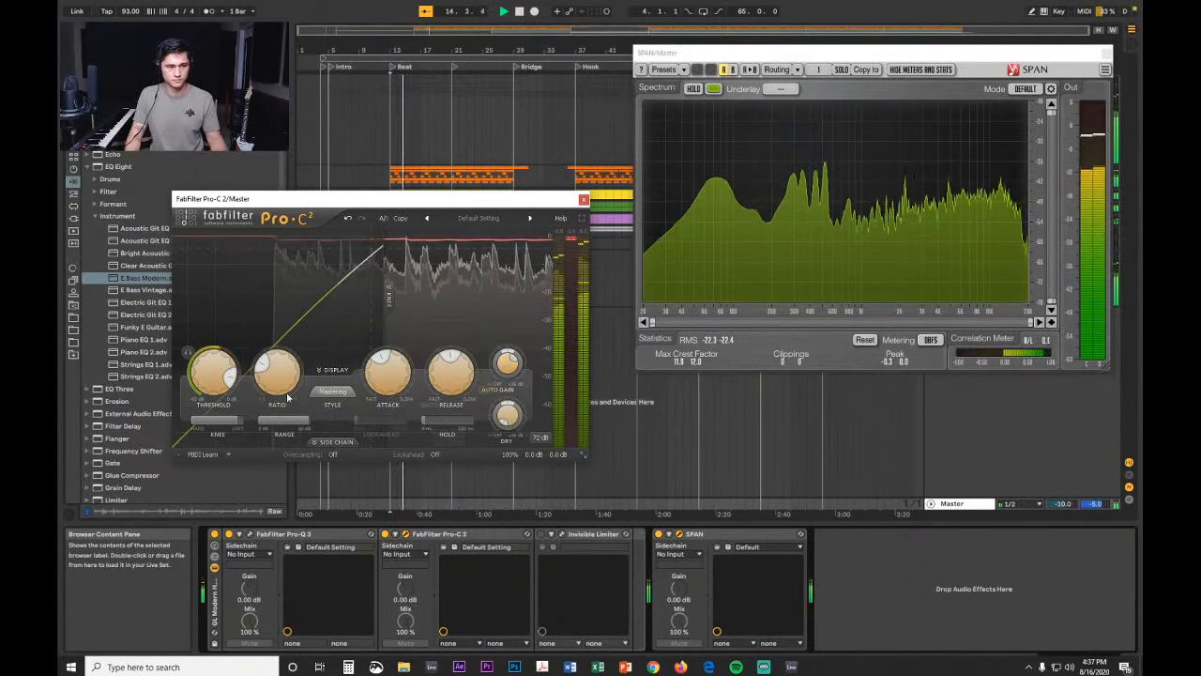
pyautogui.moveTo(223, 377); pyautogui.dragTo(220, 403)
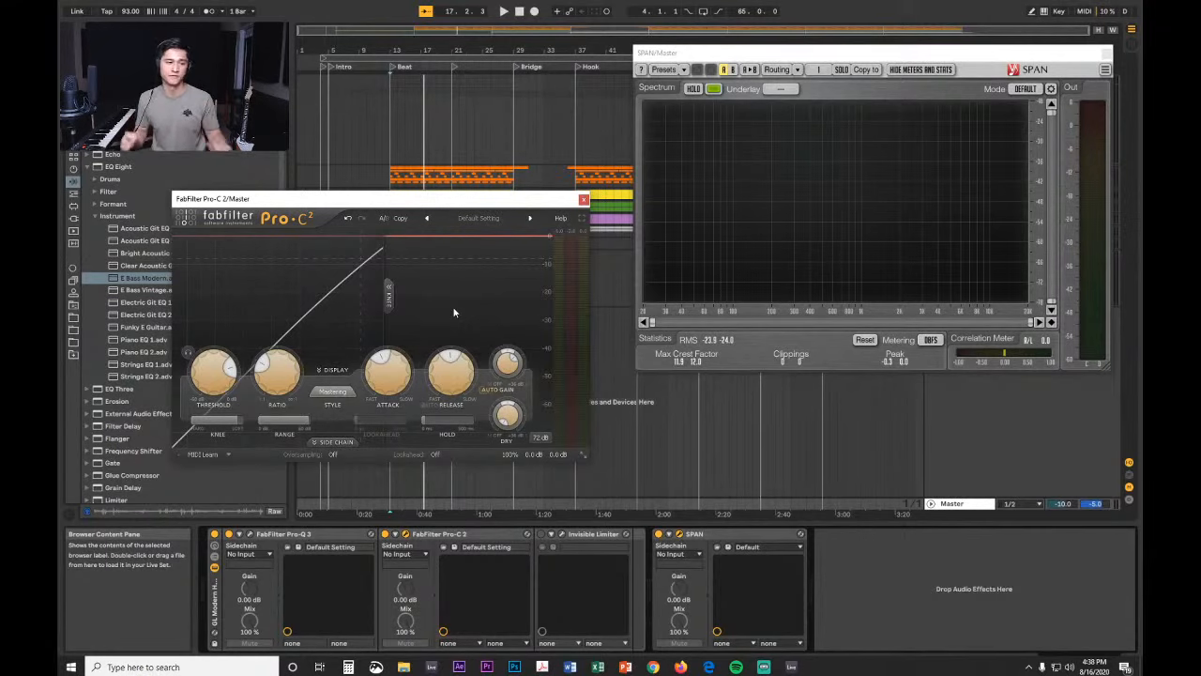
# Step: Set Pro-C 2's wet gain to 6 dB during playback and close the compressor
pyautogui.press('space')
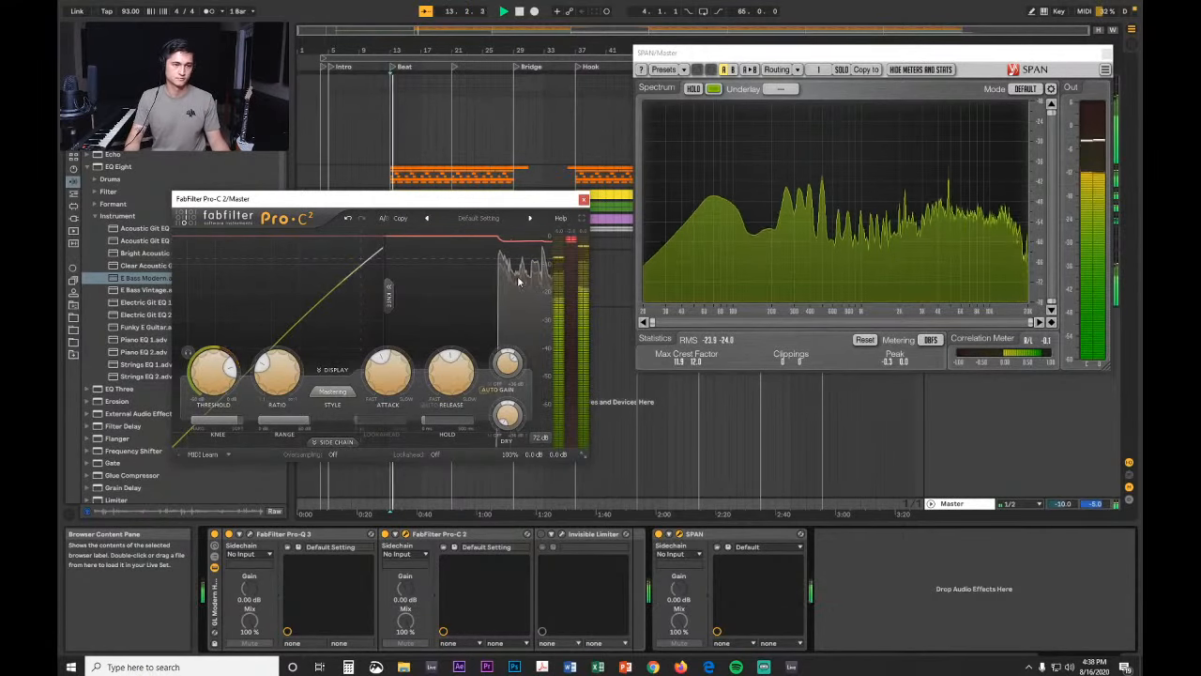
pyautogui.doubleClick(507, 363)
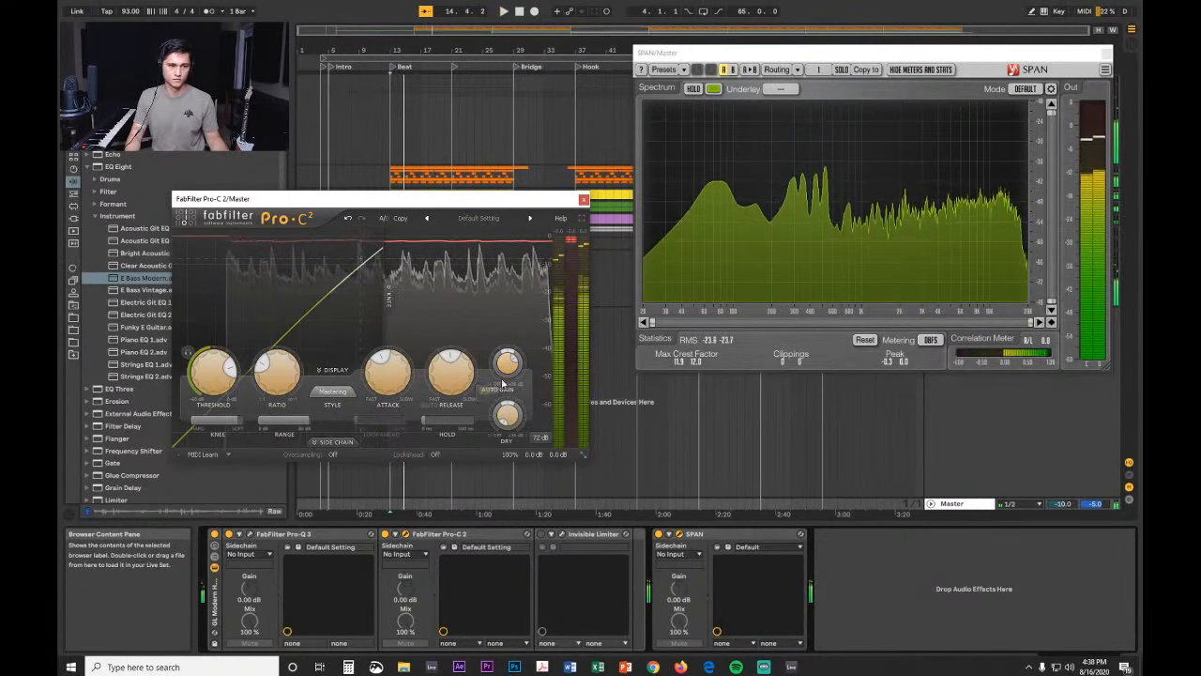
pyautogui.write('6')
pyautogui.press('Return')
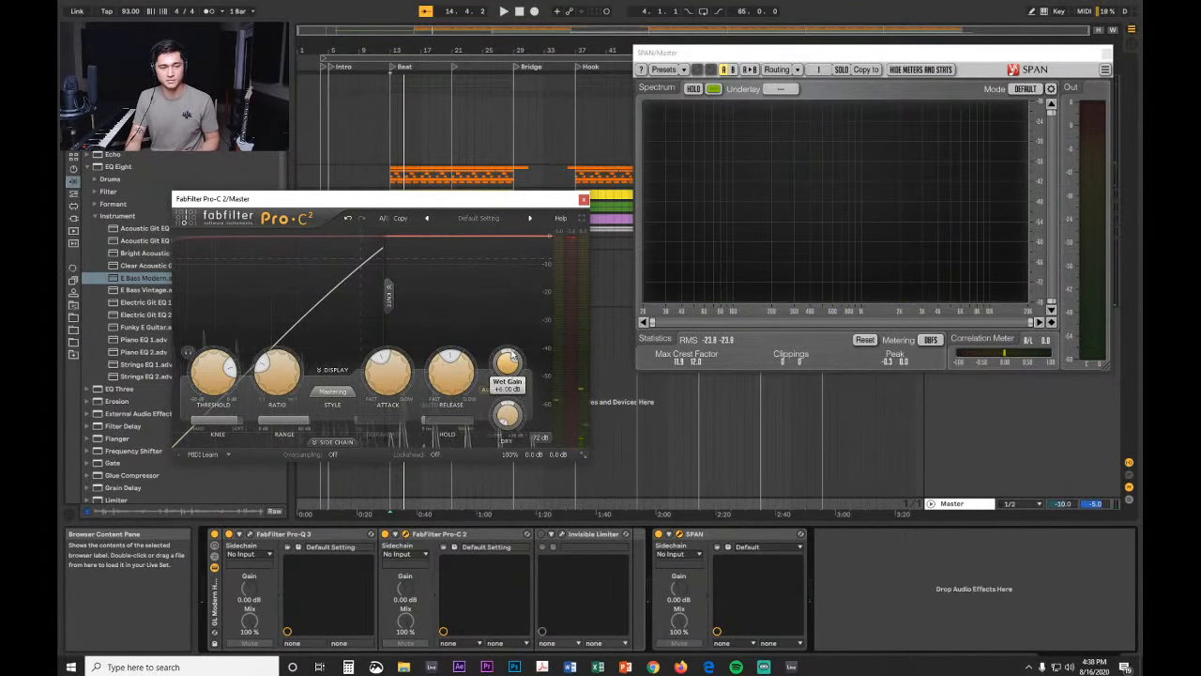
pyautogui.click(583, 200)
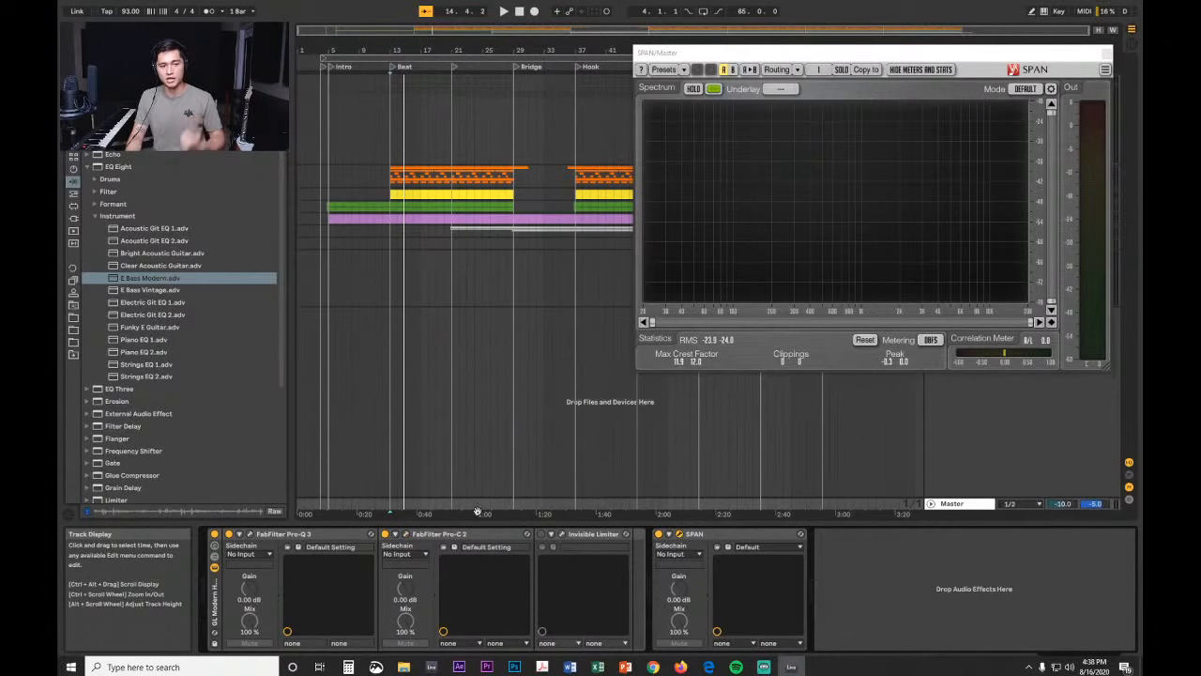
# Step: Open the Master's Invisible Limiter beside SPAN and play the beat from bar 13 with both windows showing
pyautogui.click(561, 533)
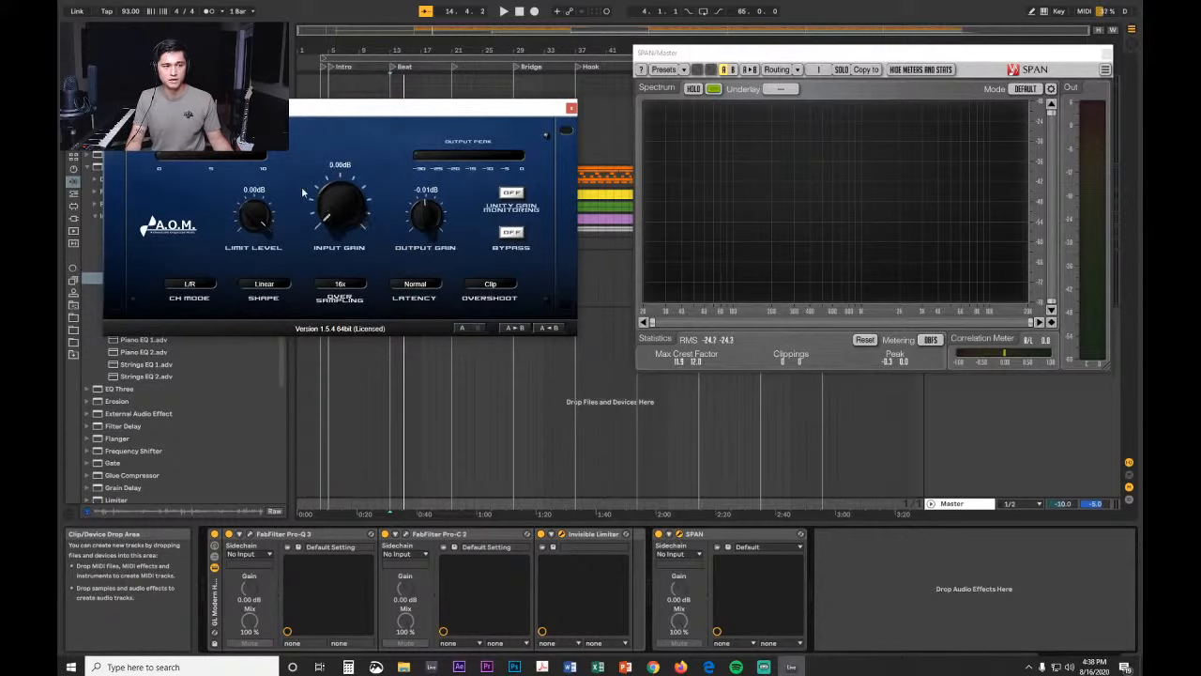
pyautogui.moveTo(293, 109); pyautogui.dragTo(282, 166)
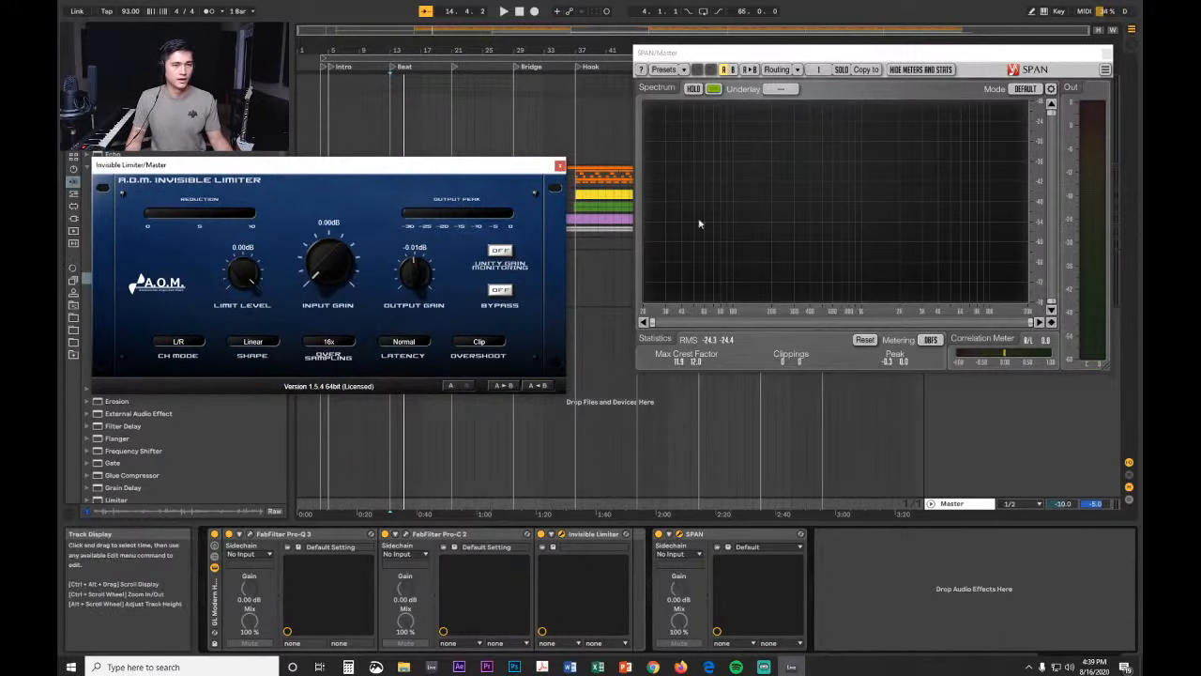
pyautogui.moveTo(865, 51)
pyautogui.mouseDown()
pyautogui.moveTo(839, 50)
pyautogui.moveTo(864, 52)
pyautogui.mouseUp()
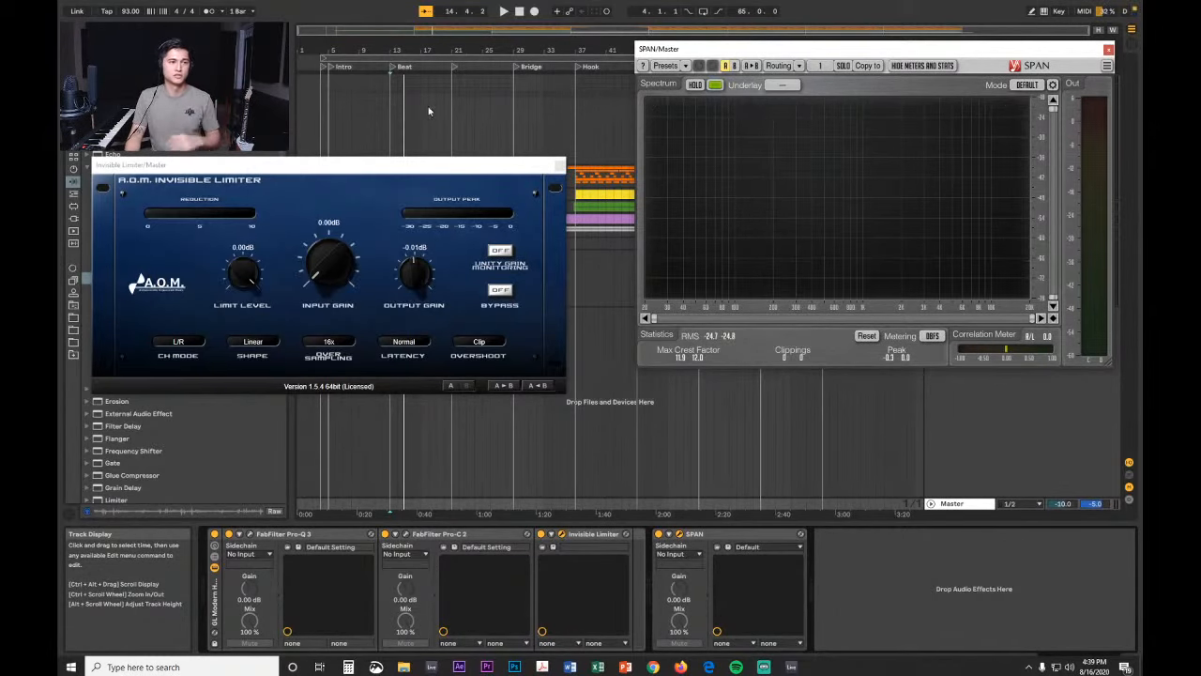
pyautogui.click(393, 116)
pyautogui.press('space')
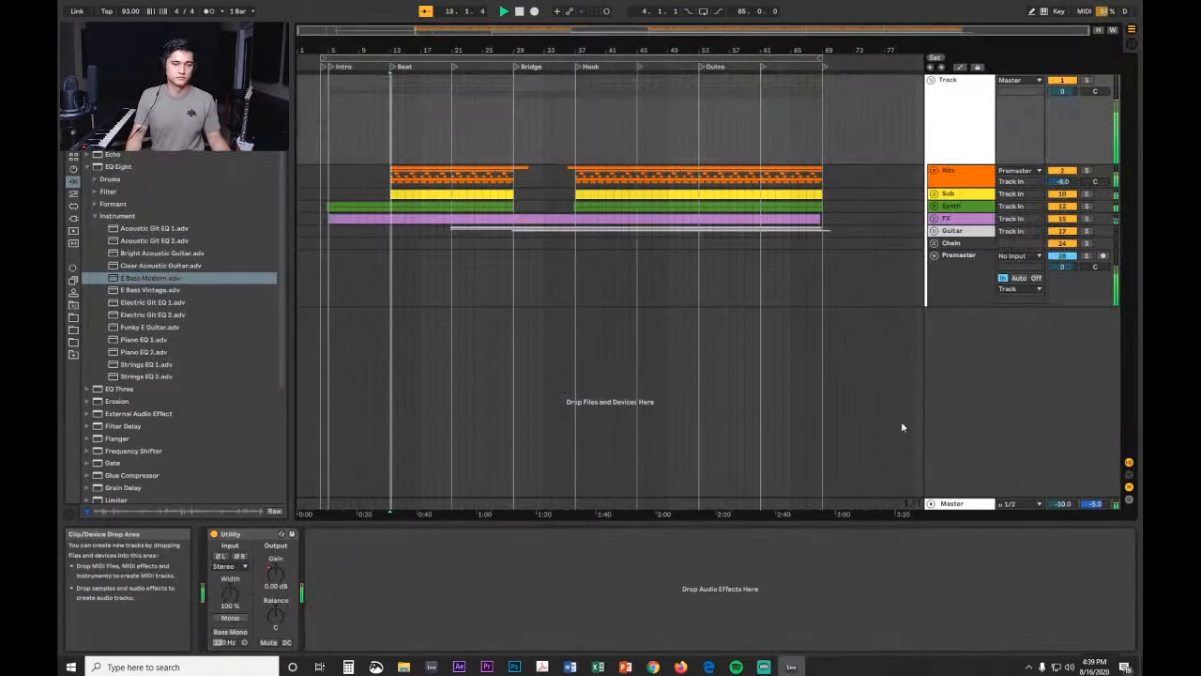
pyautogui.click(956, 506)
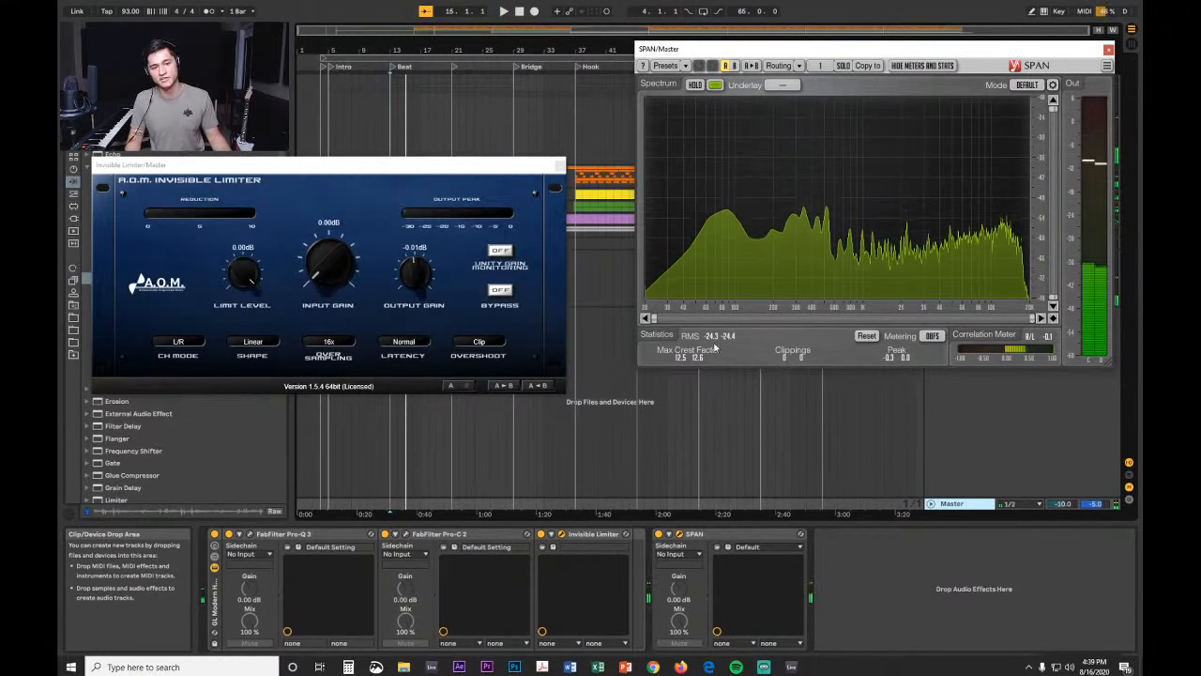
# Step: Try the Invisible Limiter's input gain at 4 dB and 6 dB, resetting SPAN's statistics during playback
pyautogui.doubleClick(328, 222)
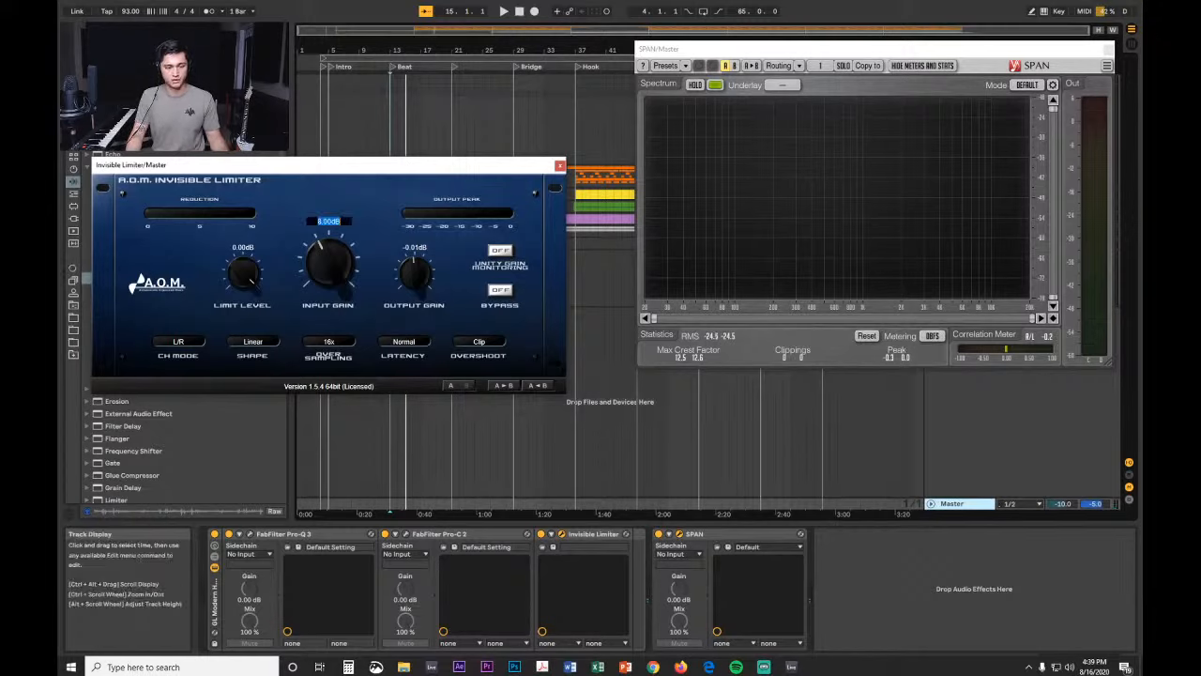
pyautogui.press('space')
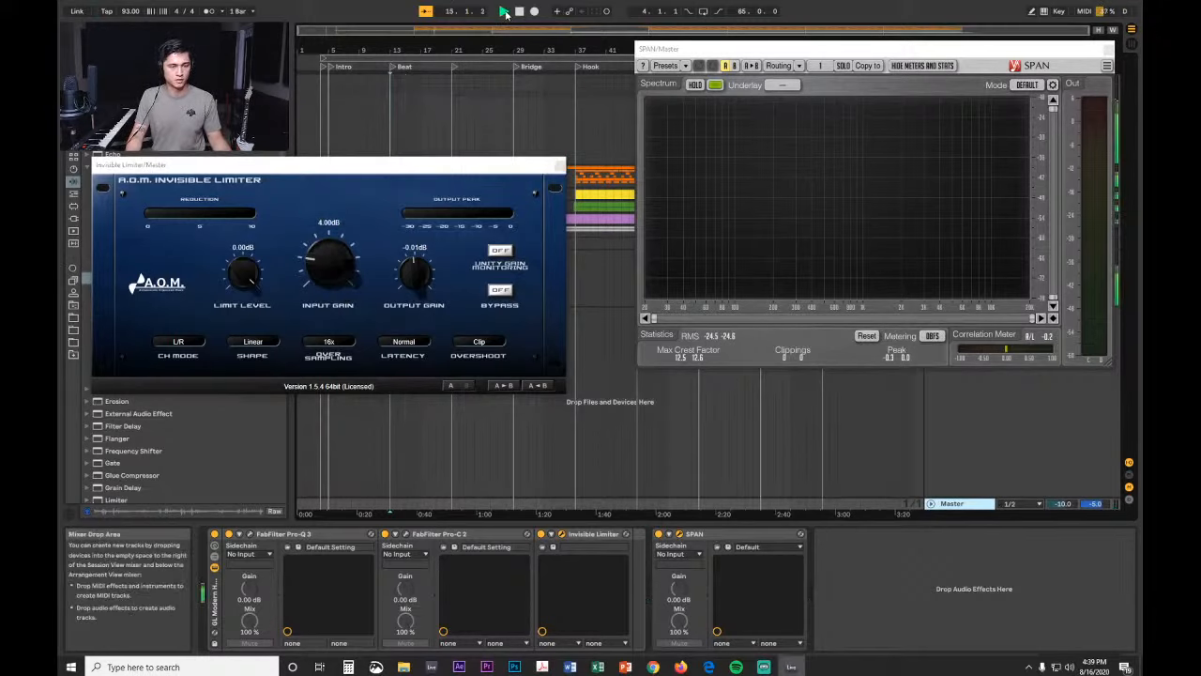
pyautogui.click(866, 336)
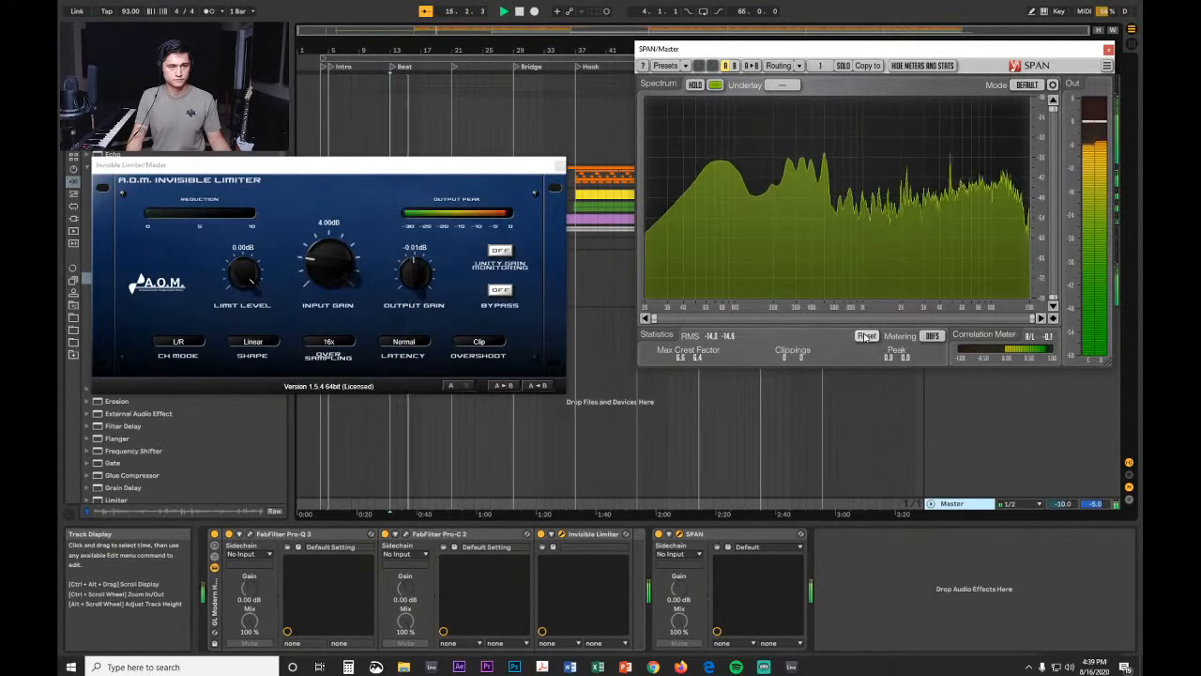
pyautogui.click(331, 222)
pyautogui.write('6')
pyautogui.press('Return')
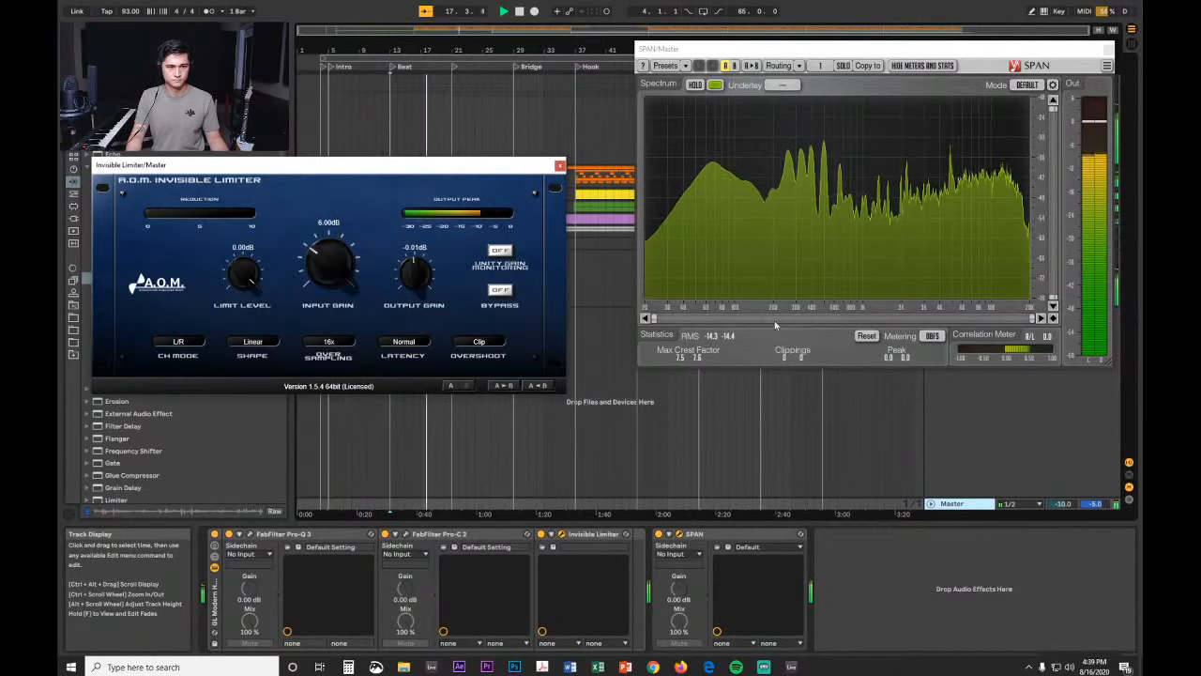
pyautogui.click(866, 336)
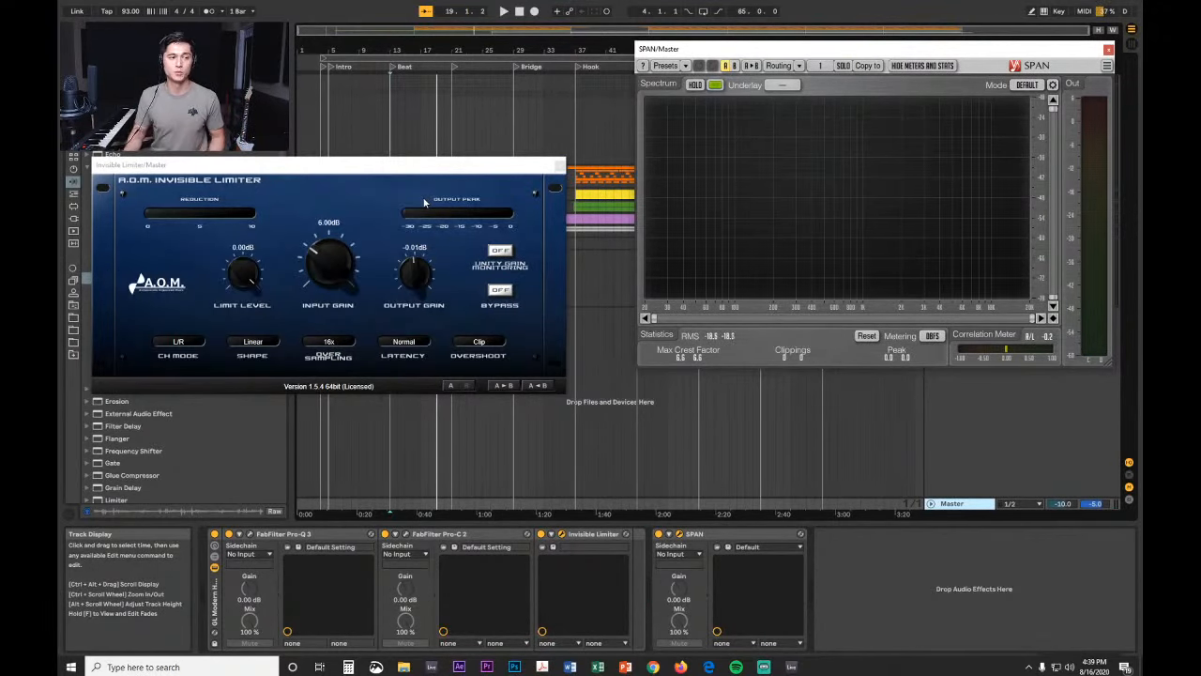
# Step: Try an Invisible Limiter input gain of 6.5 dB, replaying from bar 13 and resetting SPAN's statistics
pyautogui.click(339, 229)
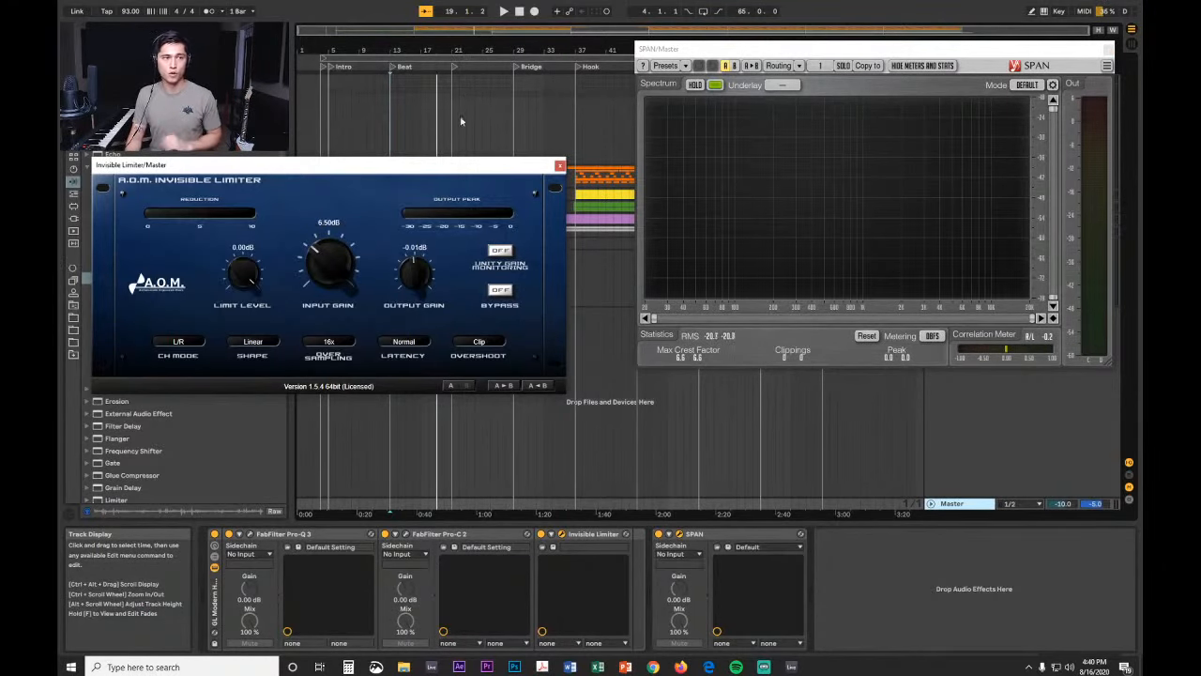
pyautogui.moveTo(458, 170); pyautogui.dragTo(505, 251)
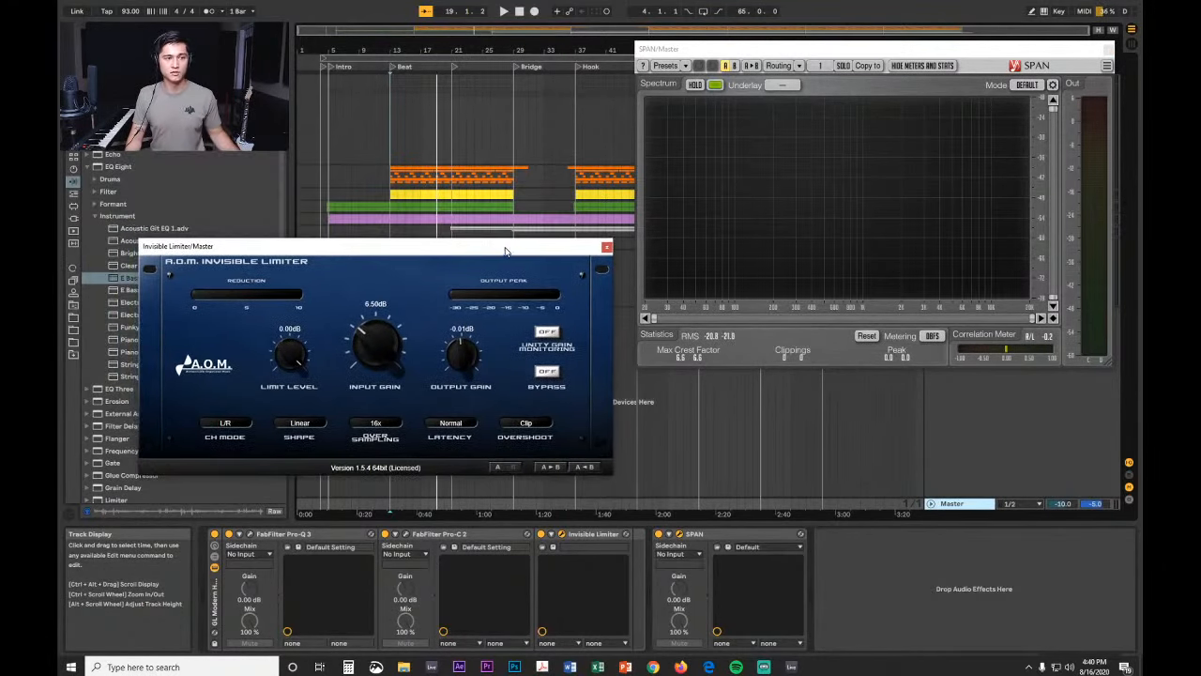
pyautogui.click(394, 150)
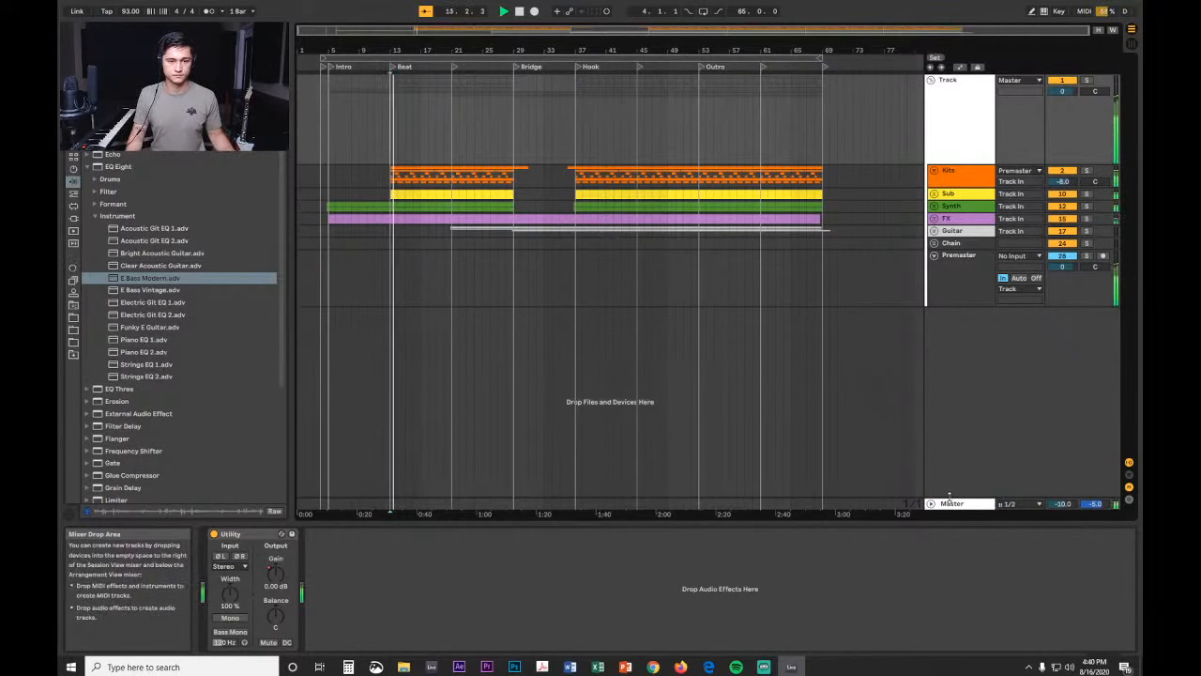
pyautogui.click(952, 504)
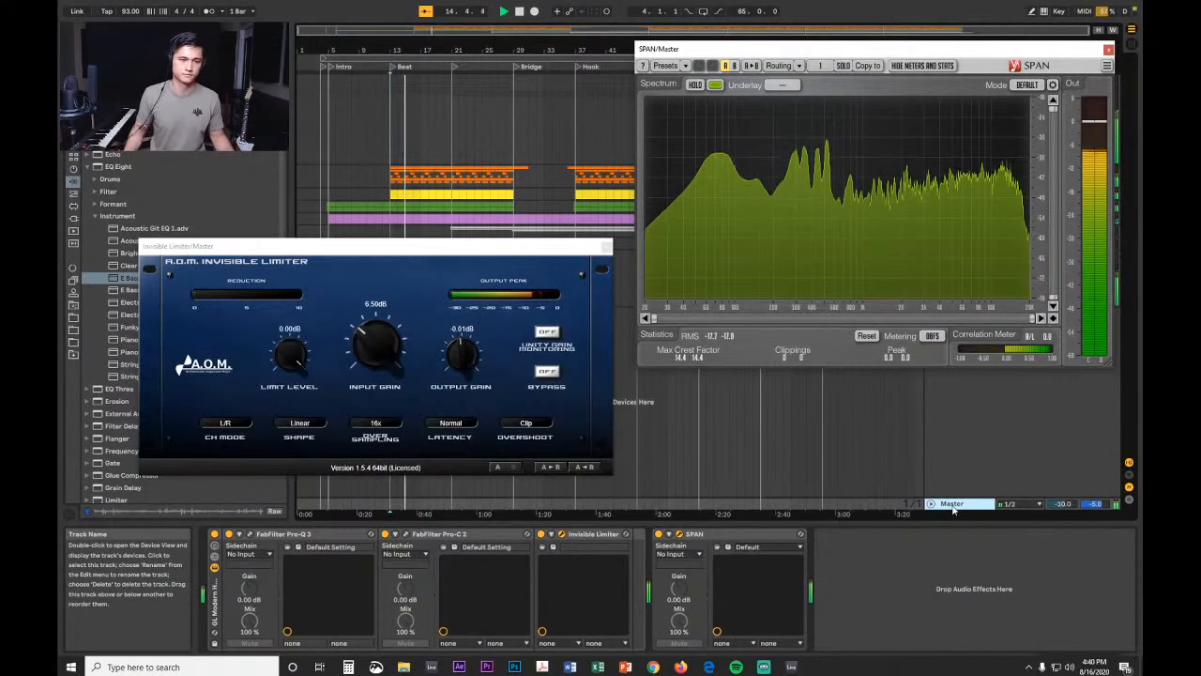
pyautogui.click(867, 336)
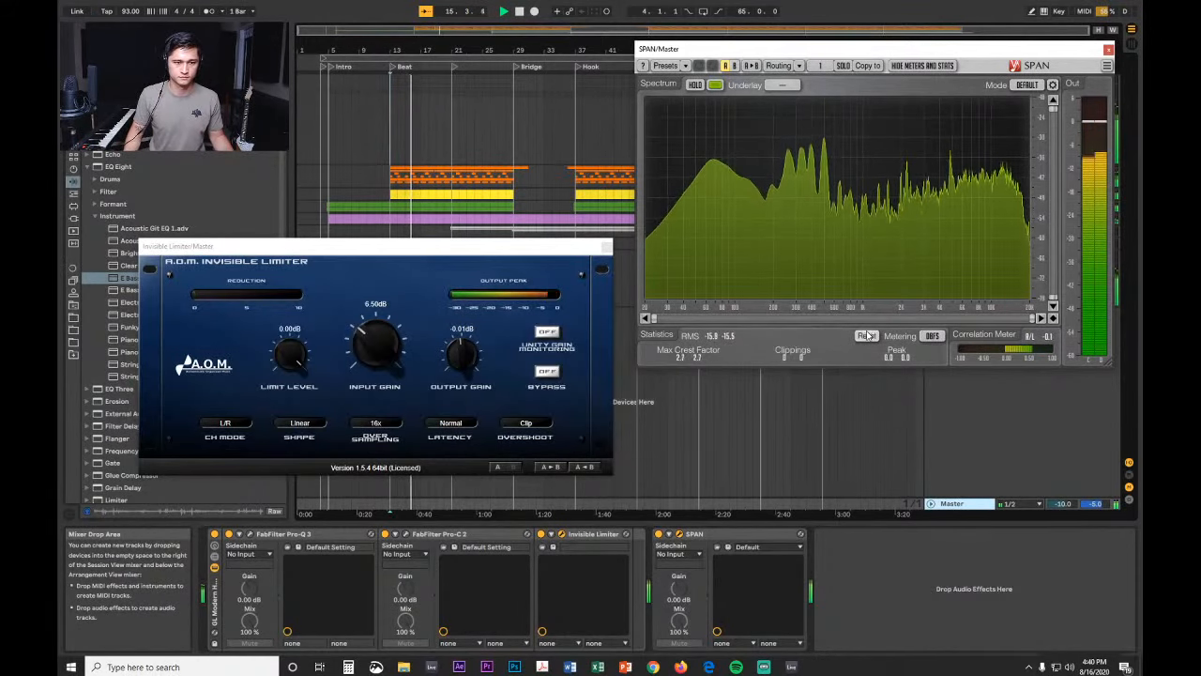
pyautogui.click(868, 337)
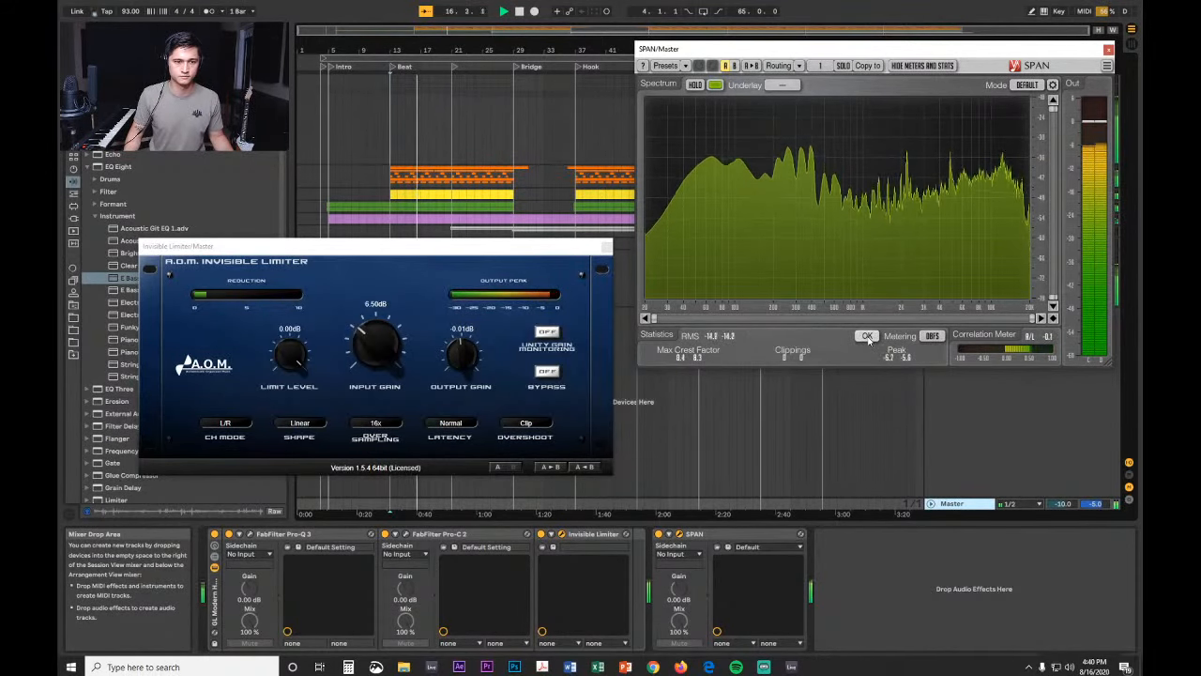
# Step: Set the Invisible Limiter's input gain to 7.5 dB and move playback to the Hook at bar 37
pyautogui.click(375, 303)
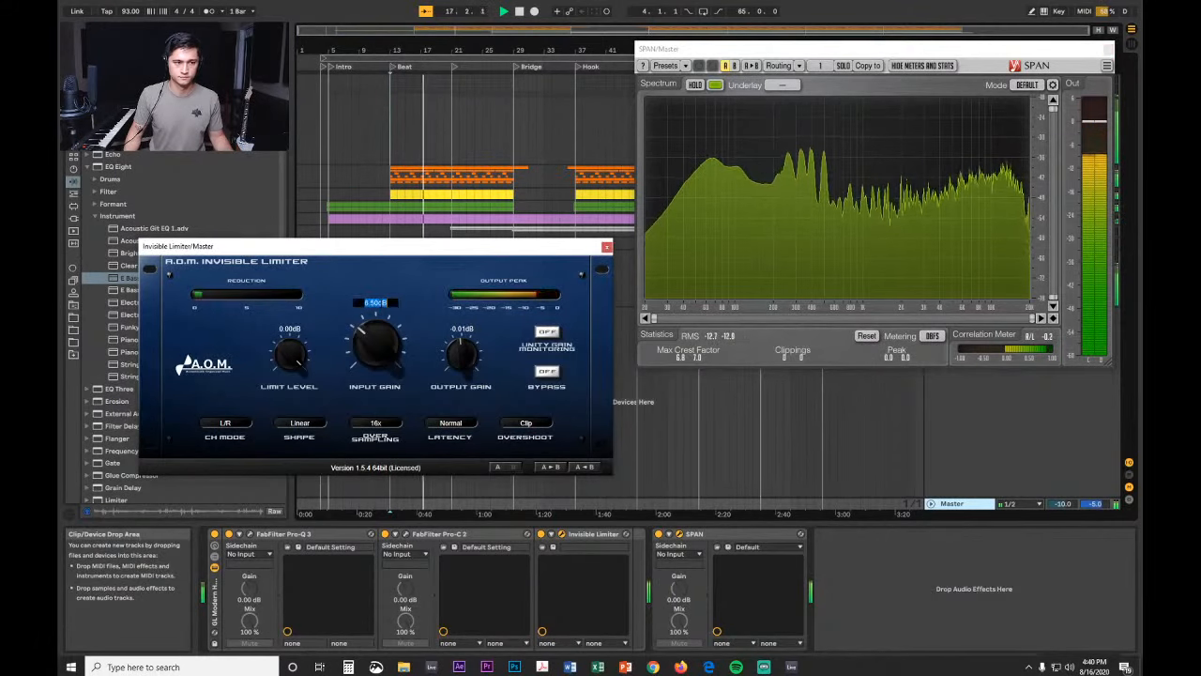
pyautogui.click(867, 336)
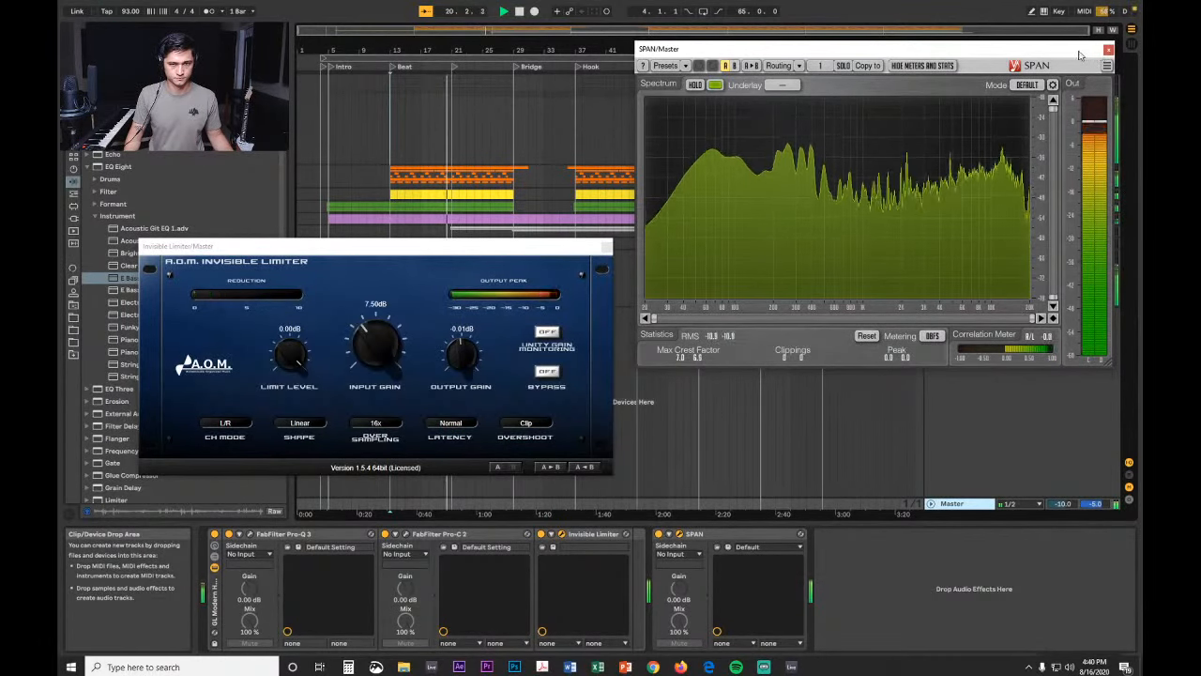
pyautogui.moveTo(980, 46); pyautogui.dragTo(984, 184)
pyautogui.click(575, 137)
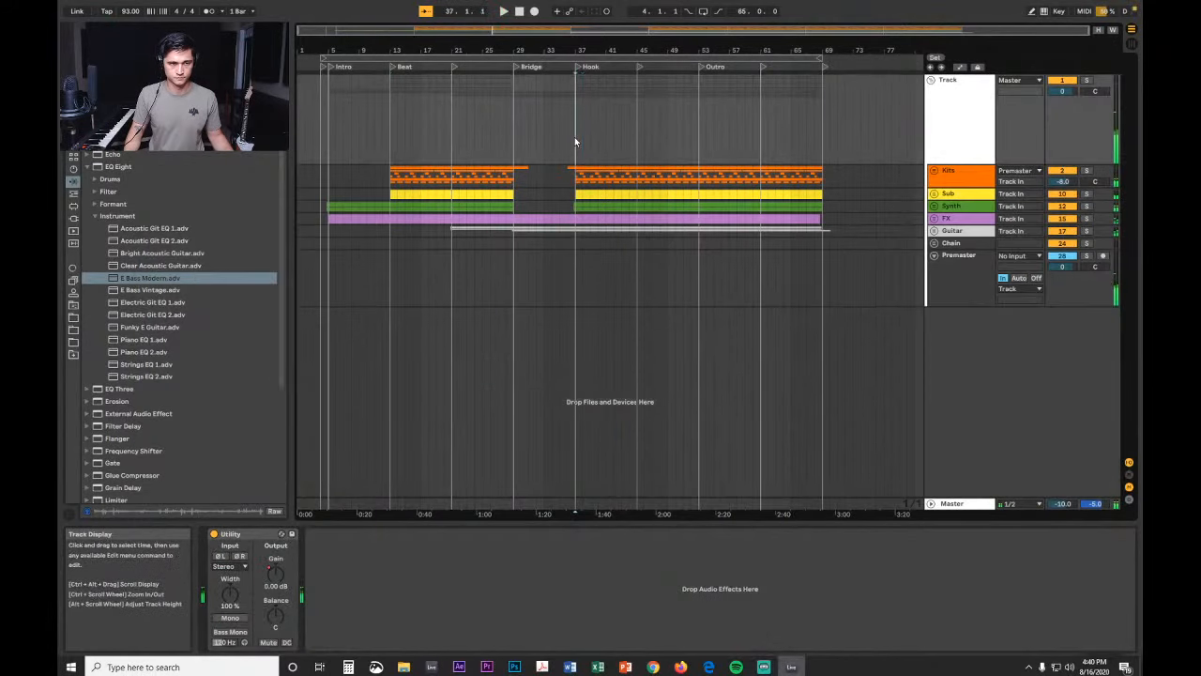
# Step: Unfold the Guitar group and set the SOLO track's volume to -4 dB
pyautogui.click(934, 231)
pyautogui.scroll(-5, 934, 231)
pyautogui.click(1063, 322)
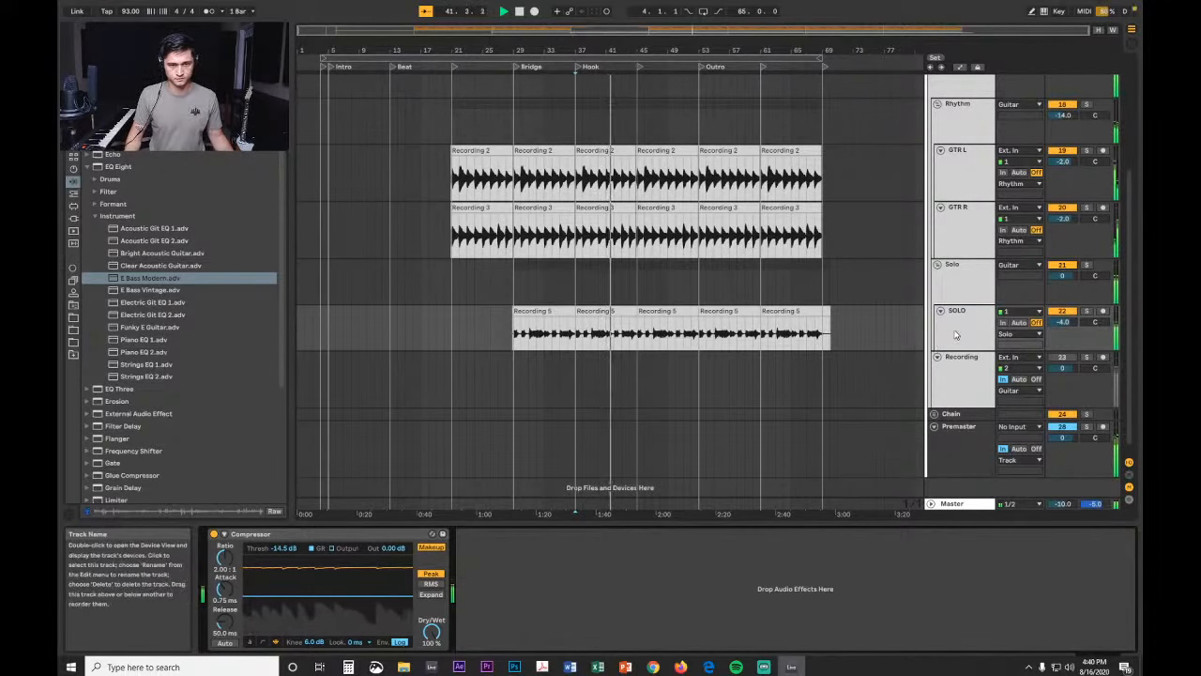
# Step: Copy the GL GTR R FX rack from the GTR R track and paste it after the Compressor on the SOLO track
pyautogui.click(972, 247)
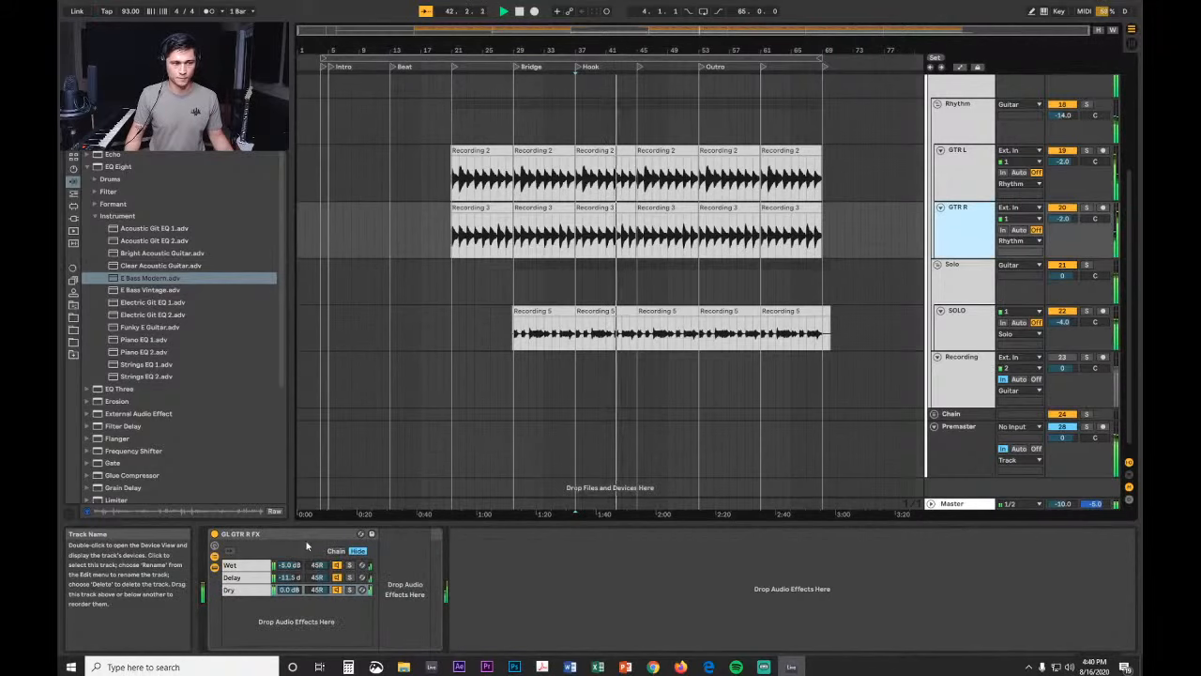
pyautogui.click(955, 326)
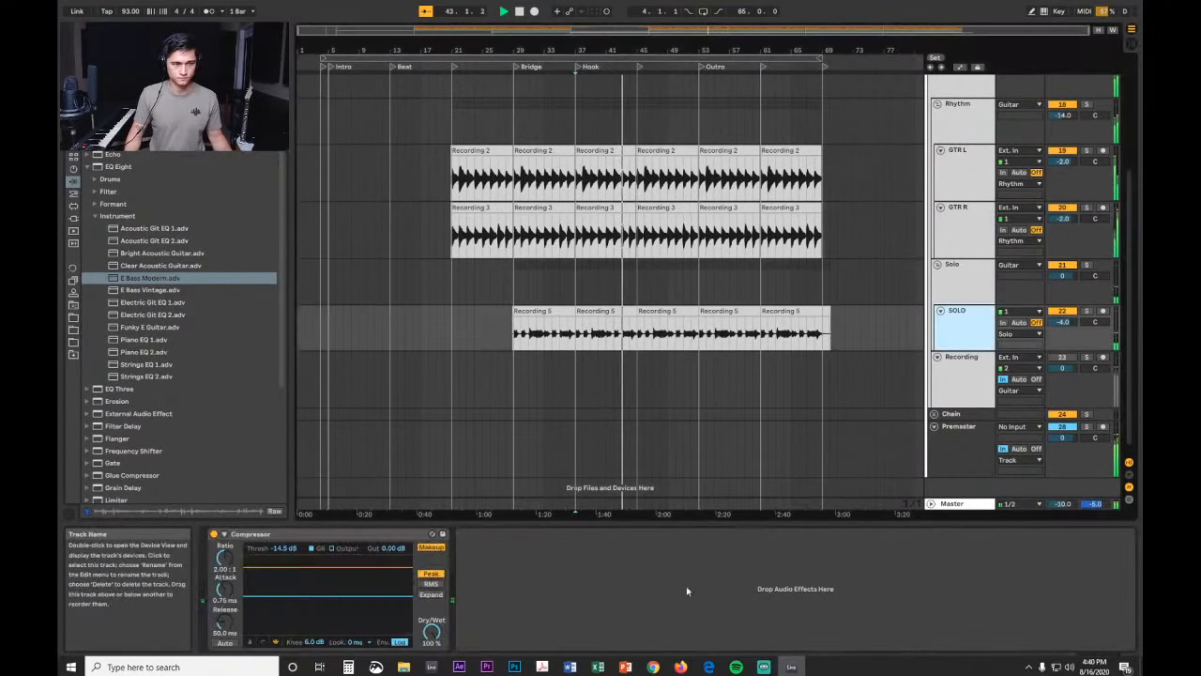
pyautogui.click(607, 623)
pyautogui.hotkey('ctrl', 'v')
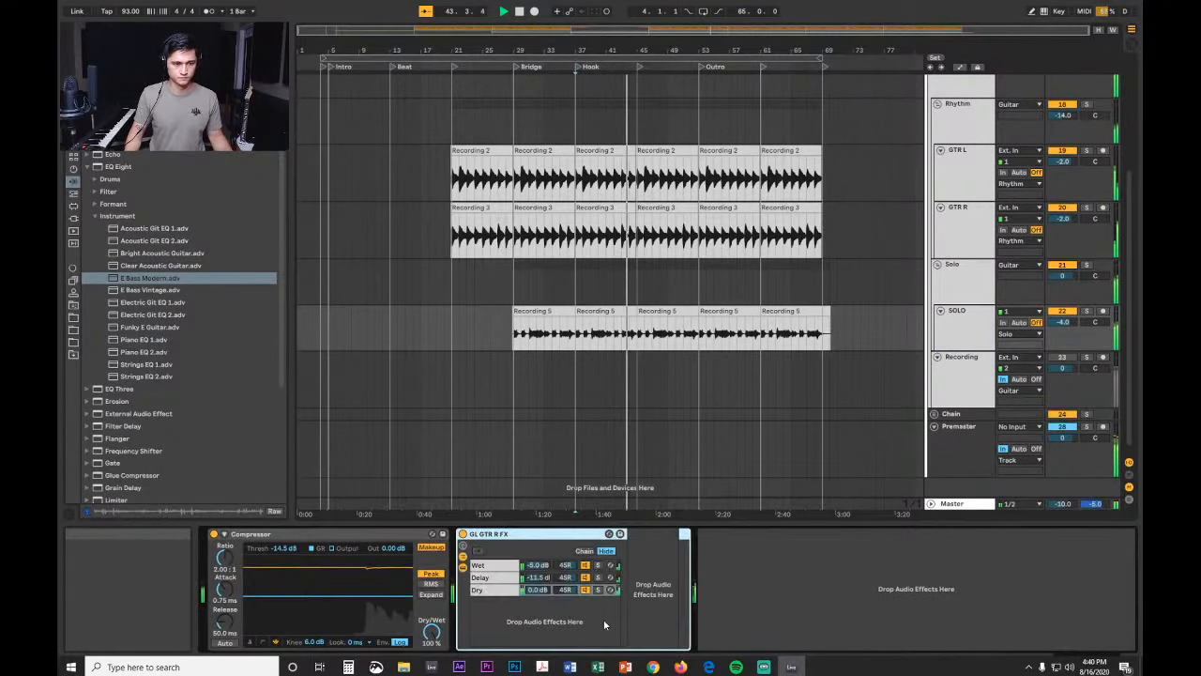
# Step: Centre the panning of the pasted rack's Wet, Delay and Dry chains and set the SOLO track's volume to -7.5 dB
pyautogui.click(569, 576)
pyautogui.click(554, 565)
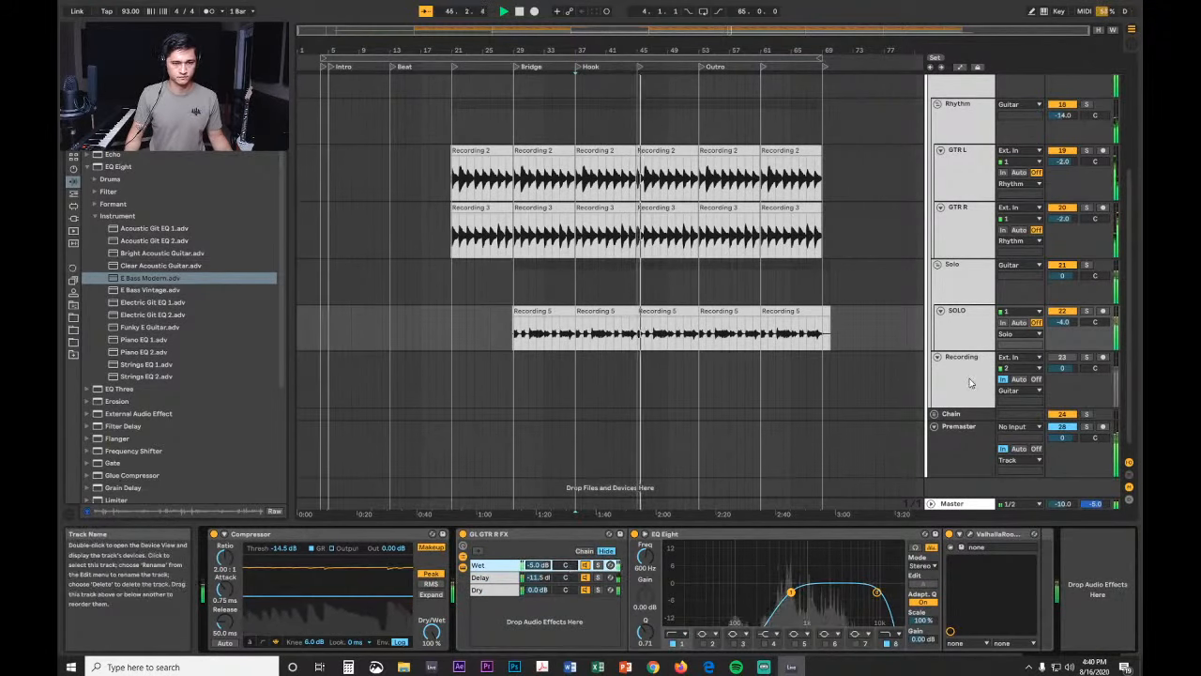
pyautogui.click(519, 577)
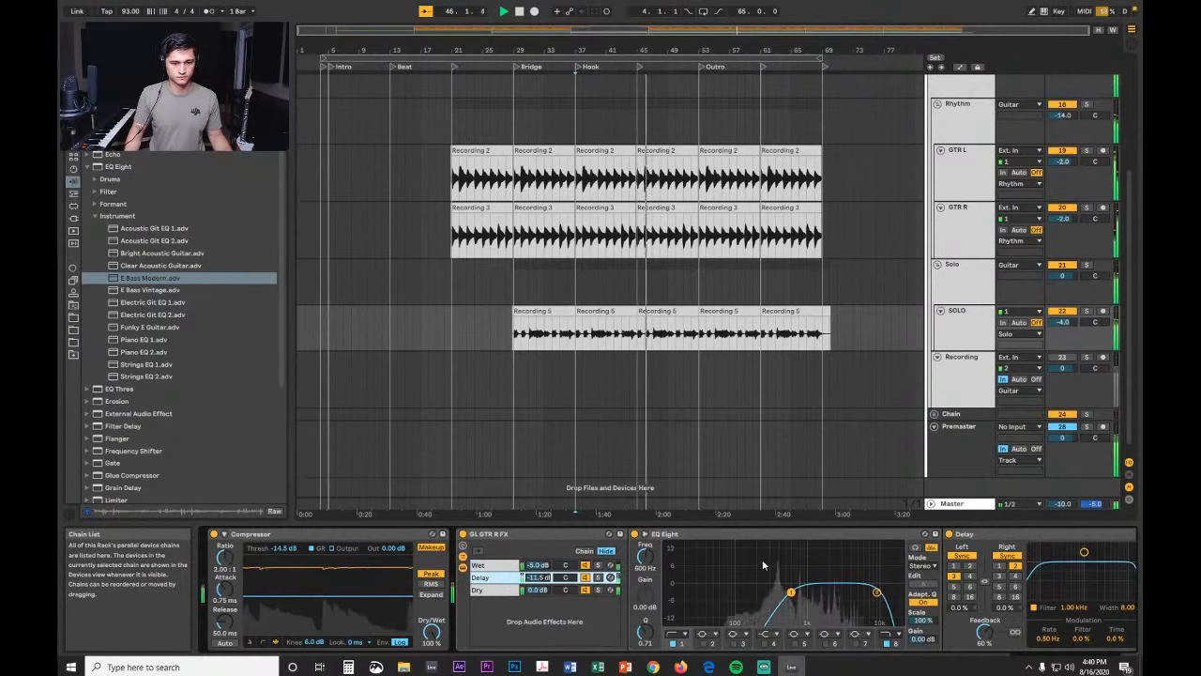
pyautogui.doubleClick(774, 538)
pyautogui.doubleClick(773, 538)
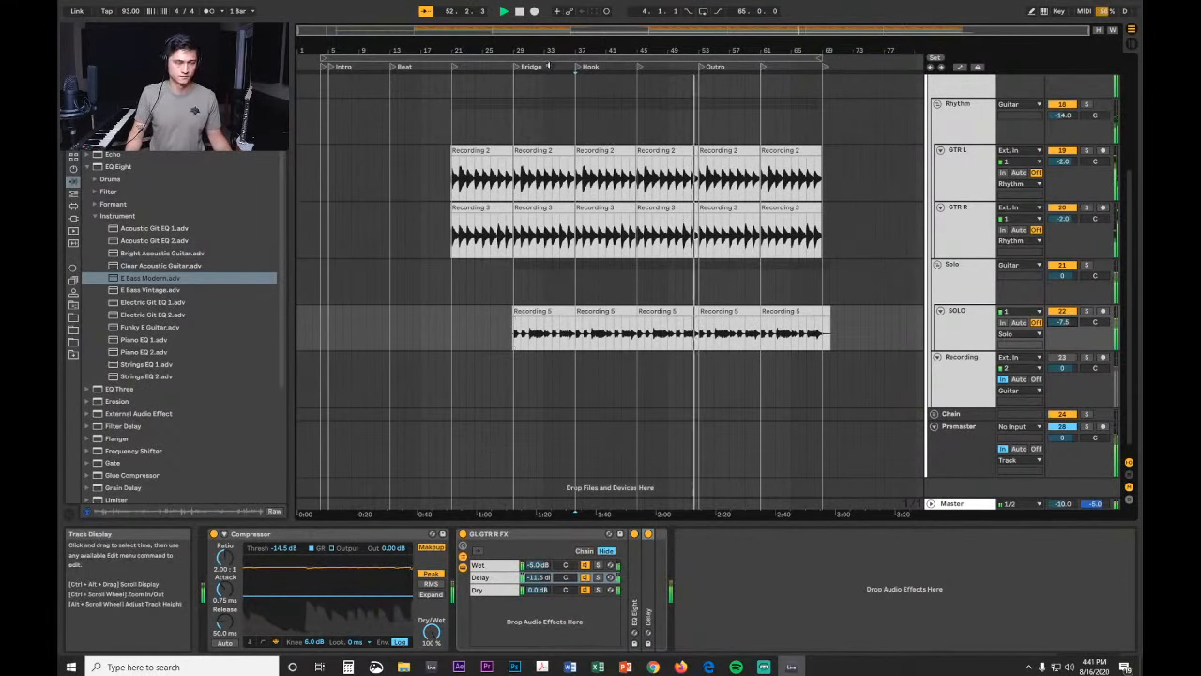
# Step: Stop playback and switch to the webinar page in Chrome to view the chat
pyautogui.press('space')
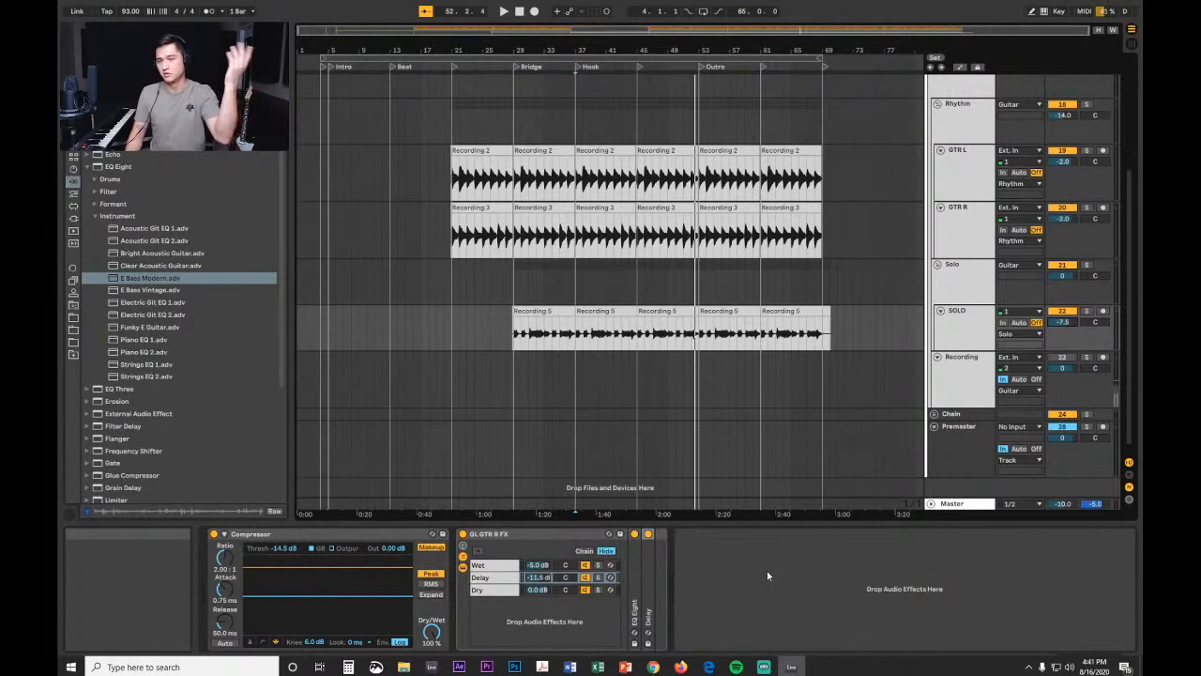
pyautogui.click(653, 666)
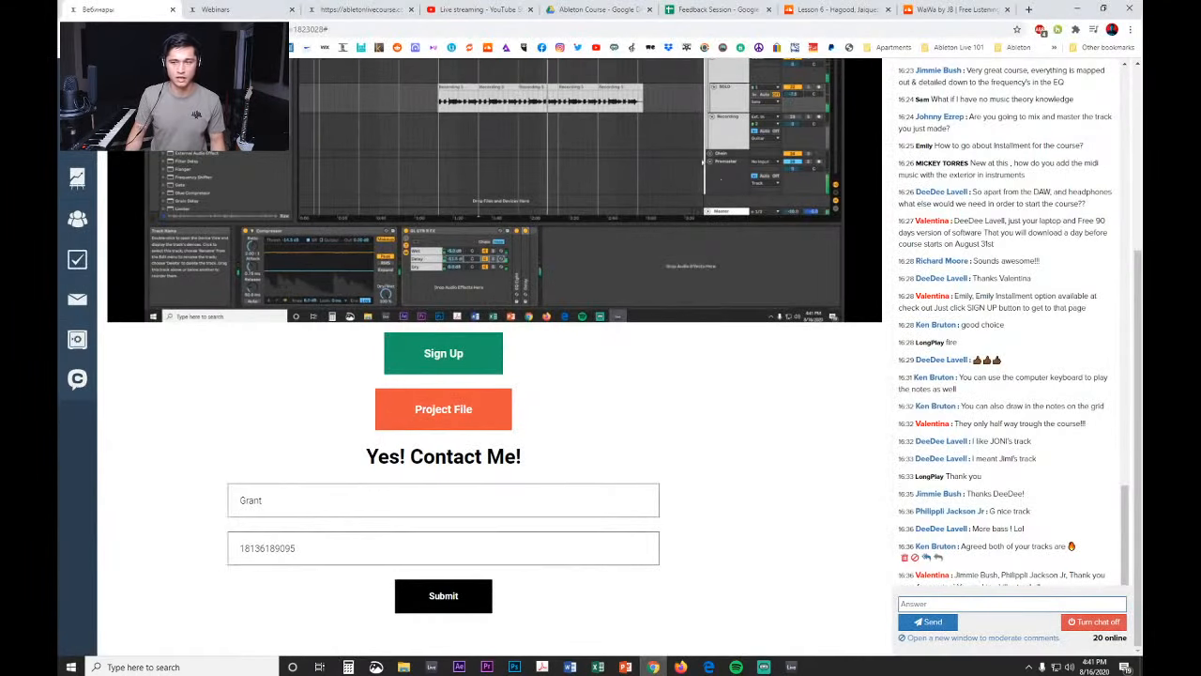